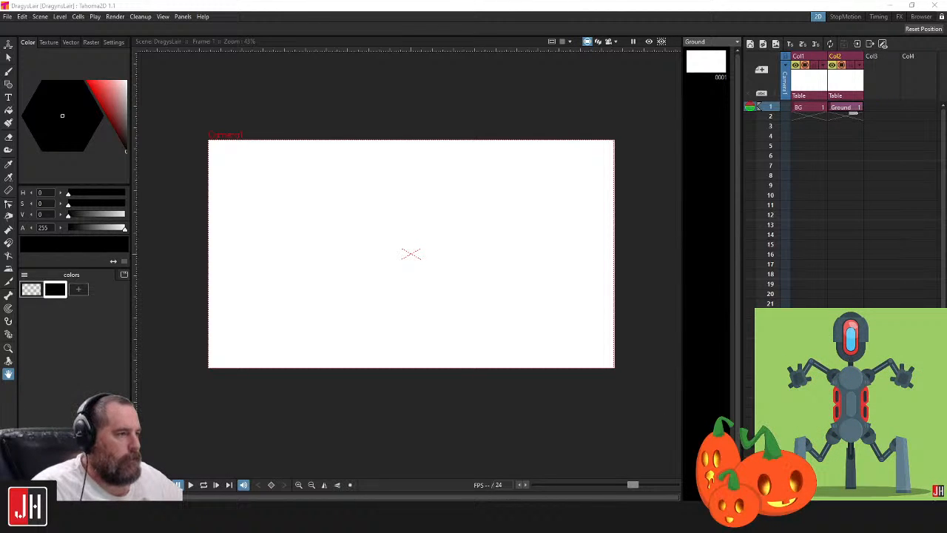
Create a new vector level named Dragon at frame 1 of the empty third column
scroll(395, 212, "up", 1)
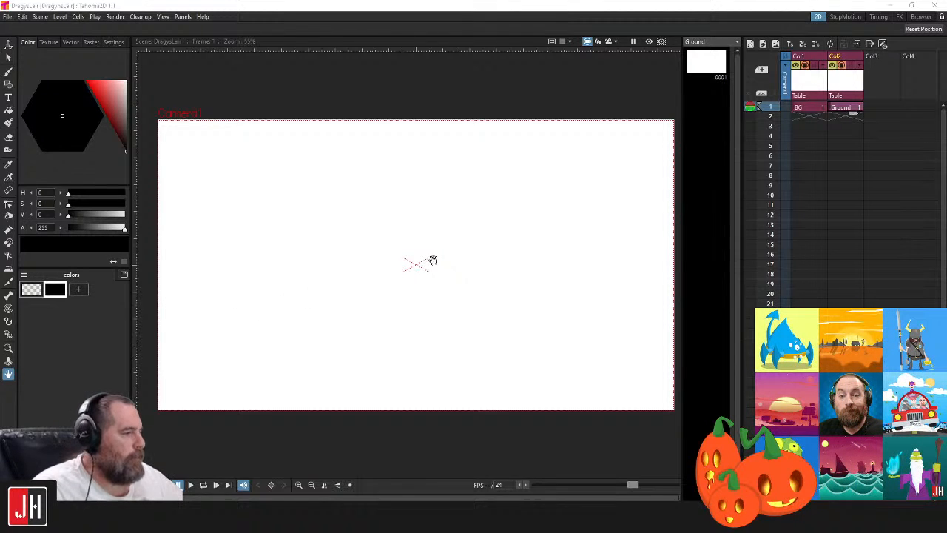
scroll(431, 260, "up", 1)
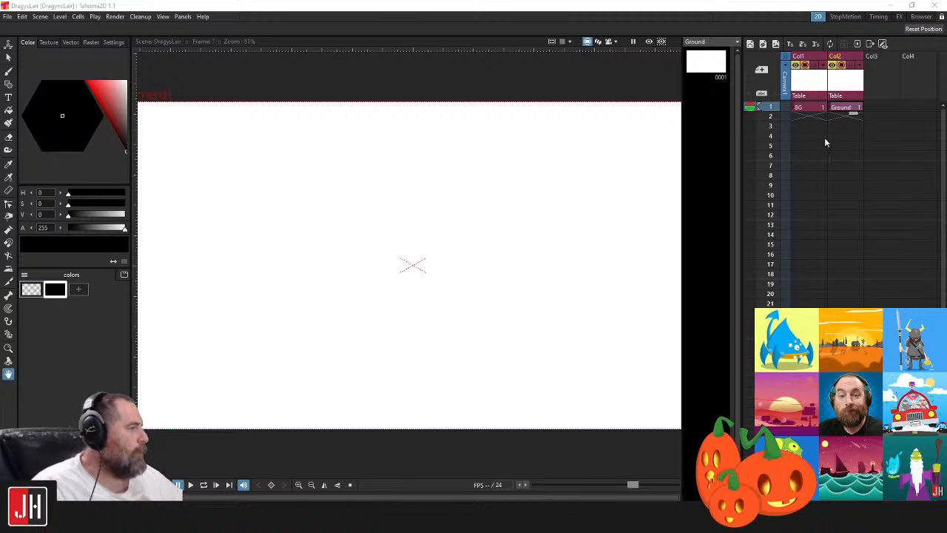
right_click(887, 111)
left_click(882, 123)
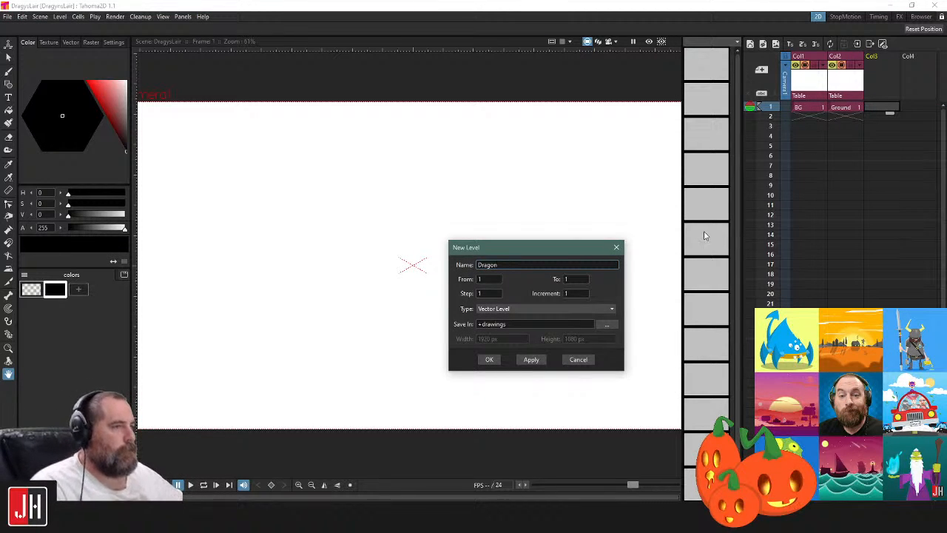
left_click(489, 359)
Reorder the columns so that the Dragon level sits between BG and Ground, leaving the Ground column selected
left_click_drag(885, 61, 853, 61)
left_click(883, 57)
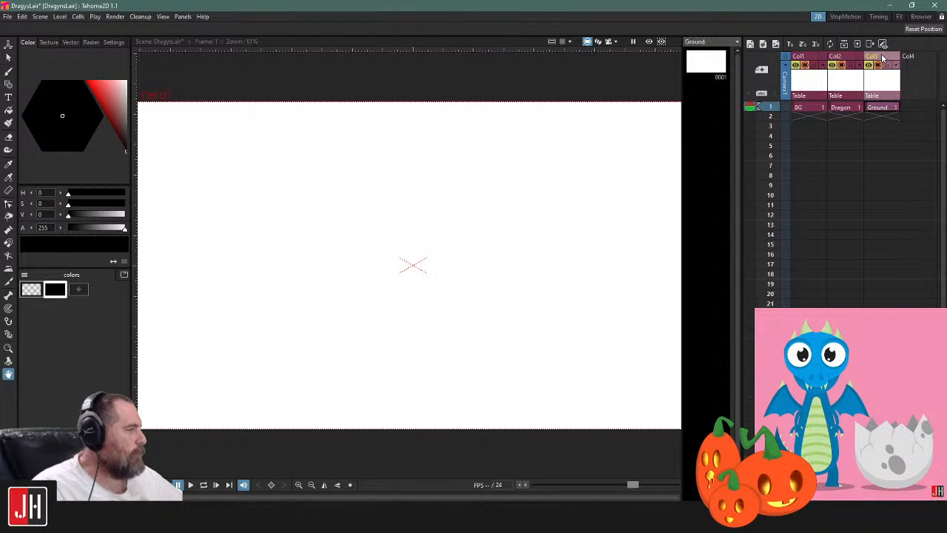
left_click(850, 59)
left_click(882, 60)
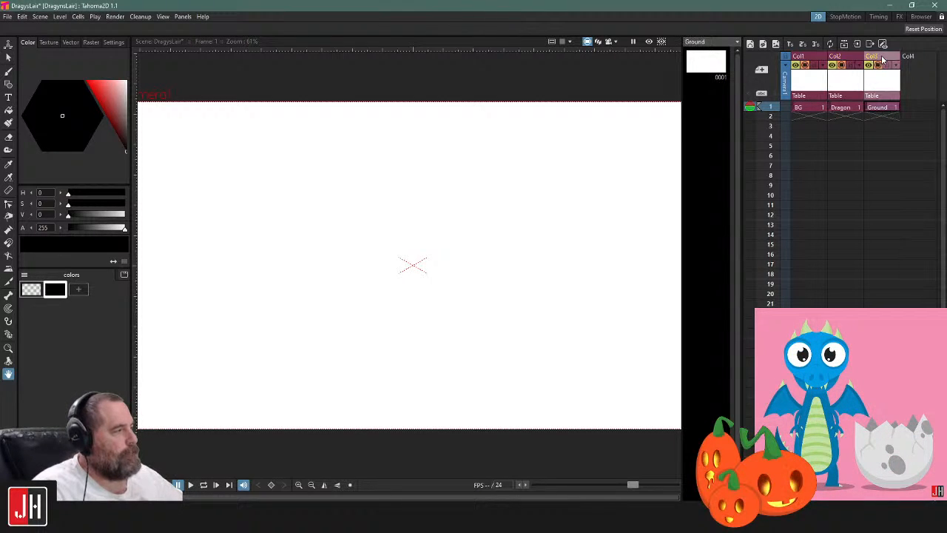
Turn on Auto Fill for the Polyline geometry tool and add a light green style (H 92, S 56, V 82) to the Ground palette
left_click_drag(435, 280, 424, 255)
scroll(419, 254, "down", 3)
key("g")
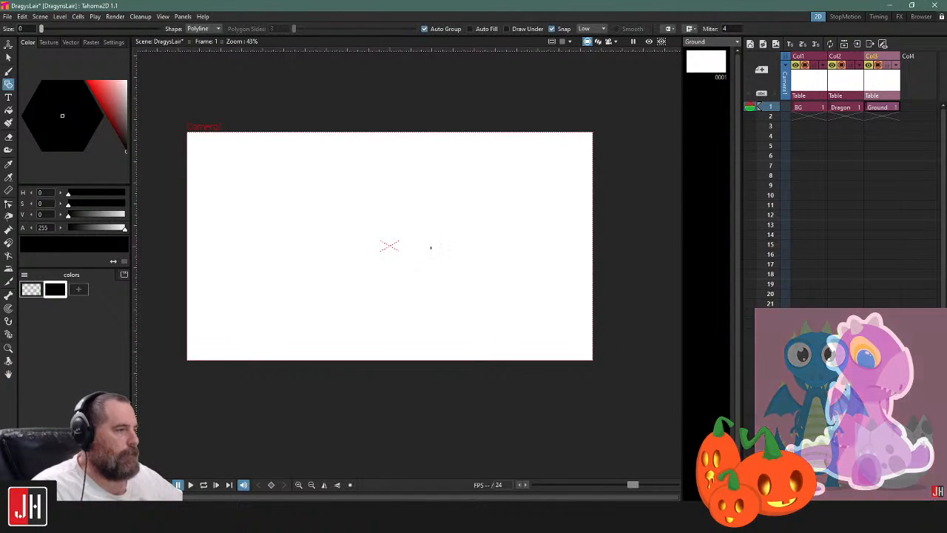
scroll(370, 247, "up", 1)
left_click(471, 29)
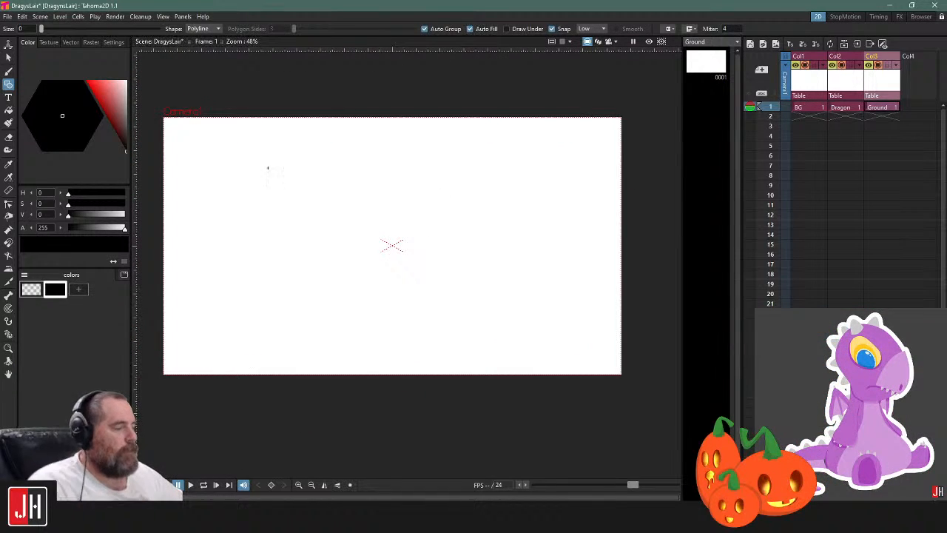
left_click(82, 290)
mouse_move(125, 108)
left_mouse_down()
mouse_move(135, 92)
mouse_move(137, 100)
left_mouse_up()
left_click_drag(68, 109, 61, 97)
left_click(62, 95)
left_click(107, 92)
Draw a closed, filled polyline mountain with jagged slopes on the Ground level, its base extending below the camera frame
scroll(356, 283, "up", 1)
scroll(366, 293, "up", 1)
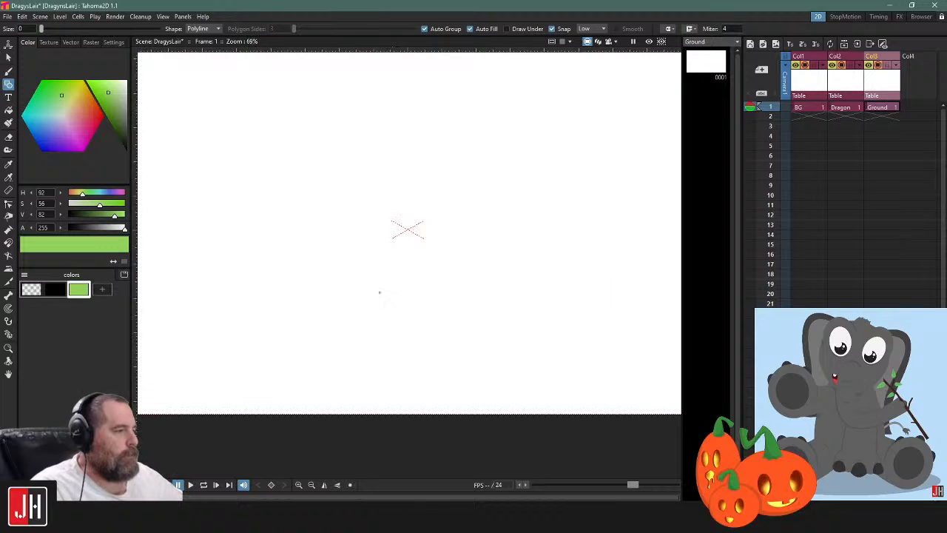
scroll(371, 295, "down", 2)
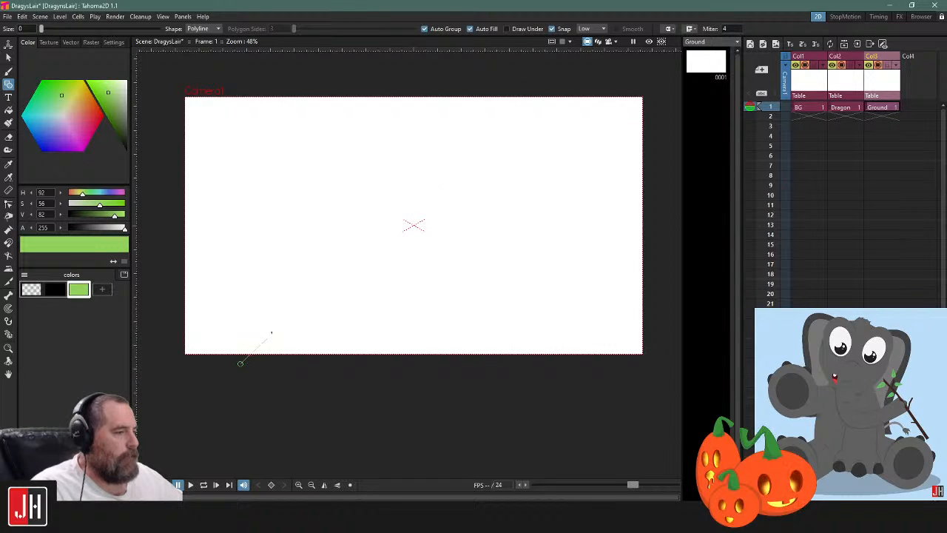
left_click(302, 324)
left_click(381, 238)
left_click(453, 198)
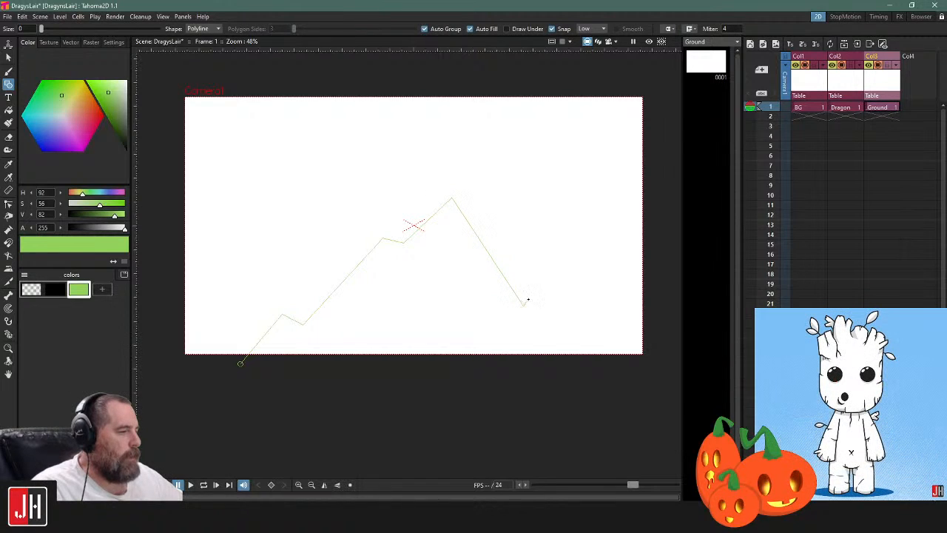
left_click(592, 392)
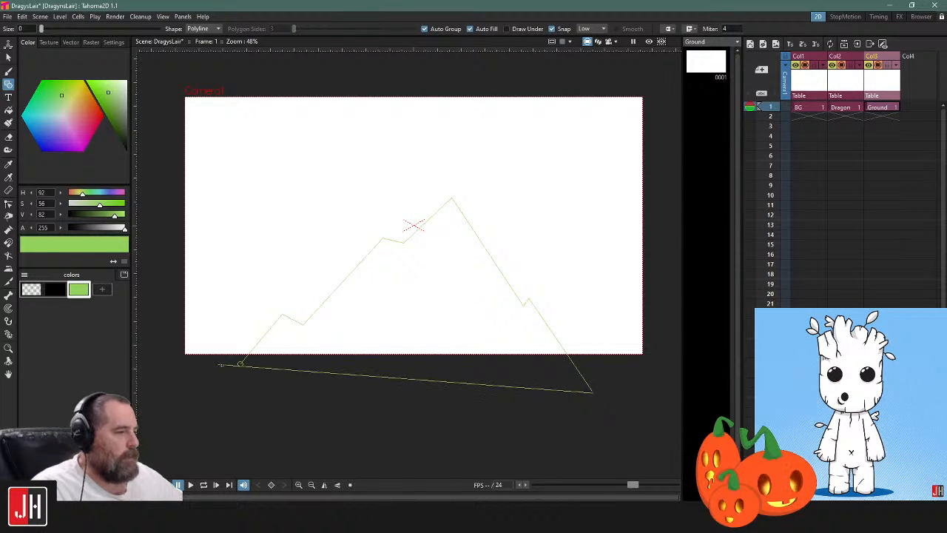
left_click(241, 363)
Move the mountain's lower-left control point down and outward so that its base is roughly level
key("s")
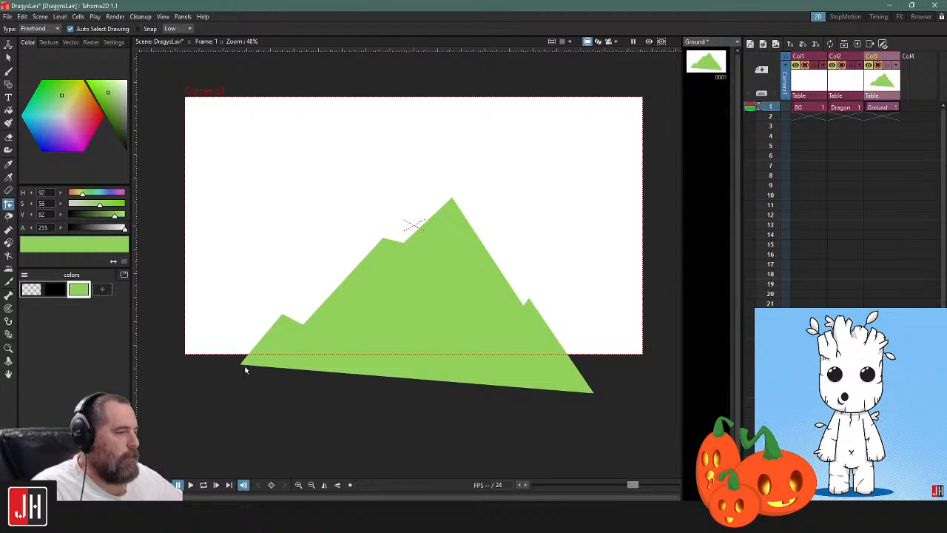
mouse_move(528, 170)
left_mouse_down()
mouse_move(351, 484)
mouse_move(477, 111)
left_mouse_up()
right_click(528, 299)
left_click(503, 326)
left_click_drag(241, 363, 208, 396)
left_click(647, 363)
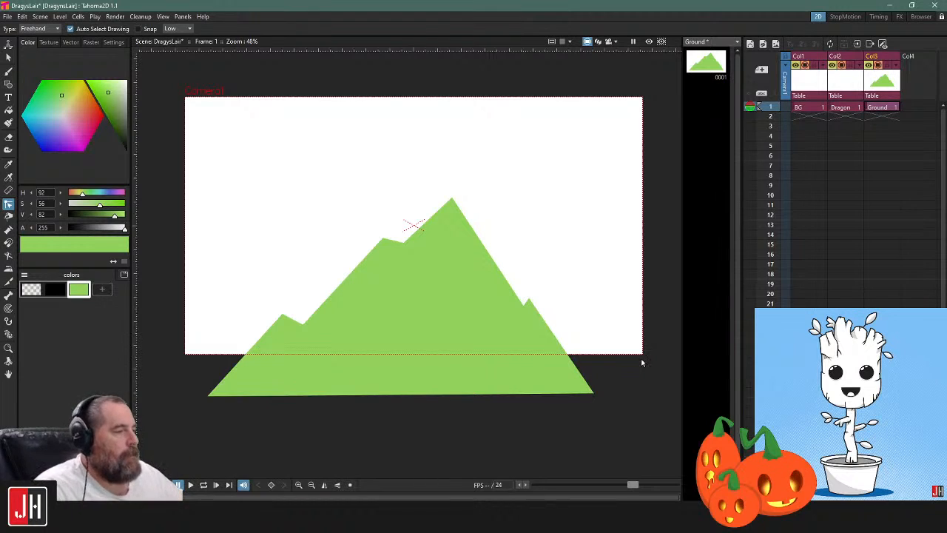
Scale the mountain down slightly with the Selection tool and shift it a little lower and to the right
key("s")
left_click(489, 257)
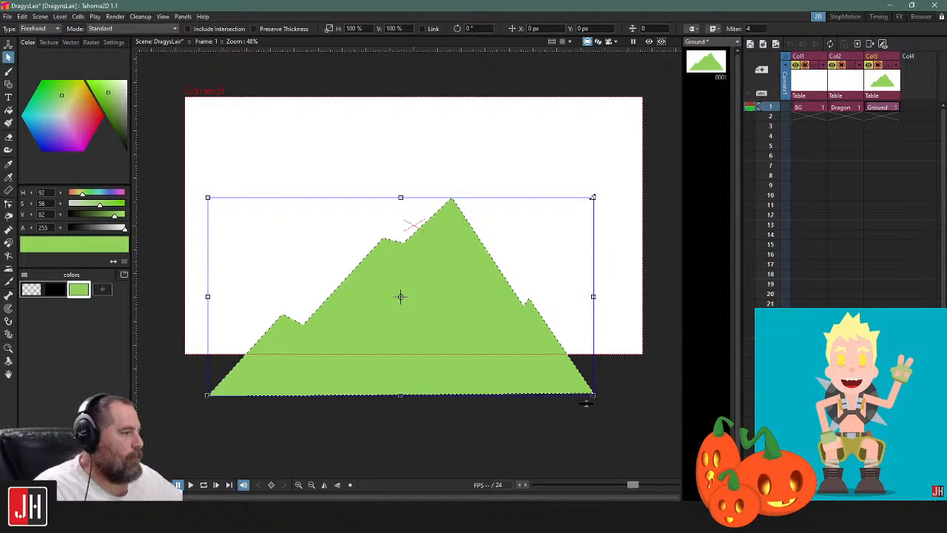
left_click_drag(593, 197, 577, 207)
mouse_move(478, 261)
left_mouse_down()
mouse_move(497, 260)
mouse_move(493, 270)
left_mouse_up()
left_click(624, 379)
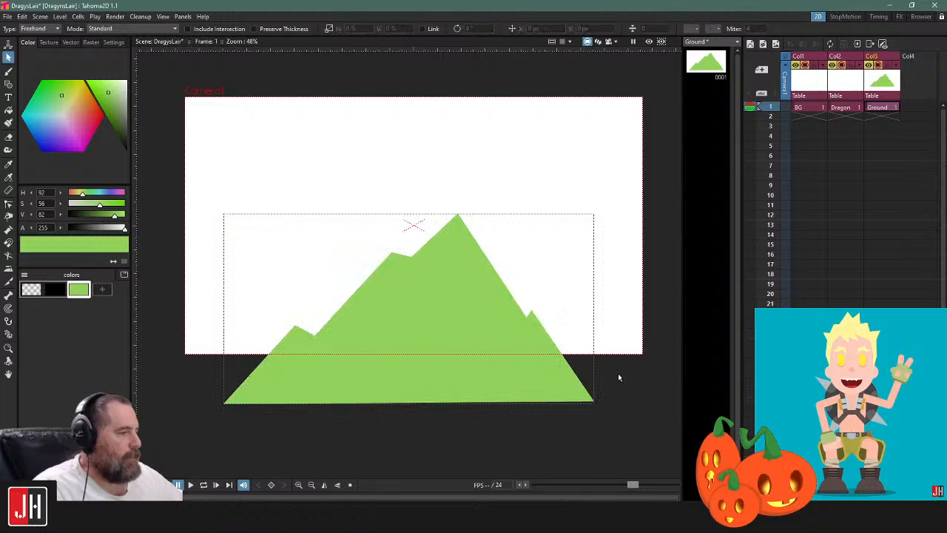
Add a pale green style (H 91, S 45, V 93) and a dark green style (H 91, S 73, V 55) to the Ground palette
left_click(102, 289)
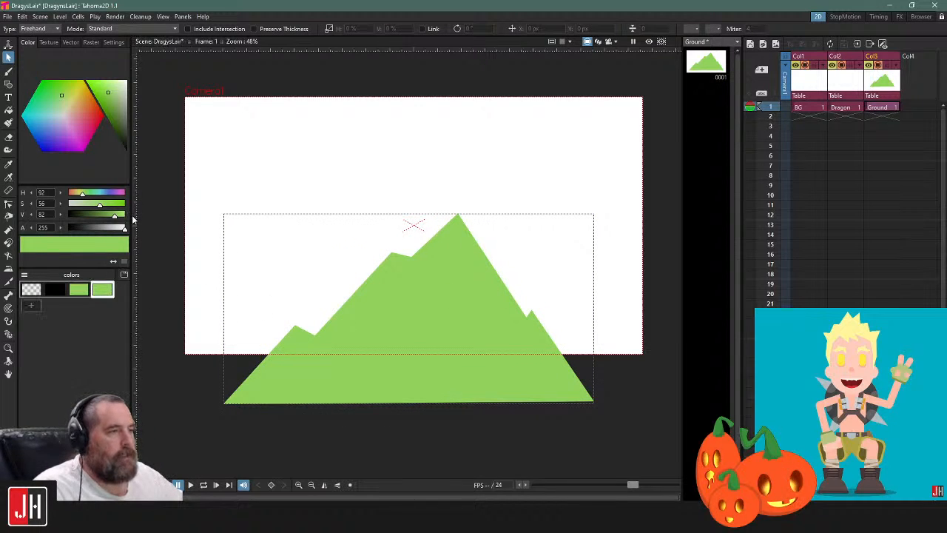
left_click(110, 102)
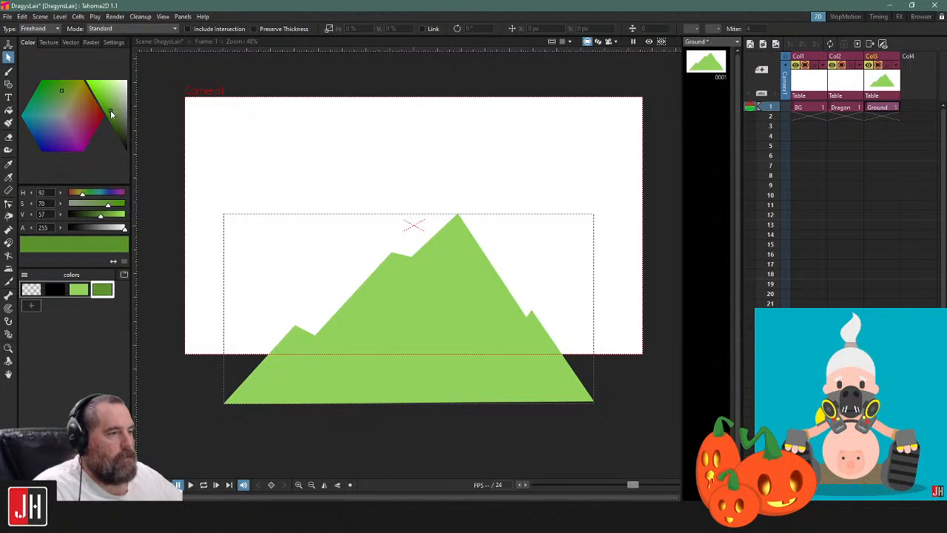
left_click(78, 291)
left_click(34, 306)
left_click_drag(35, 307, 93, 295)
left_click(109, 85)
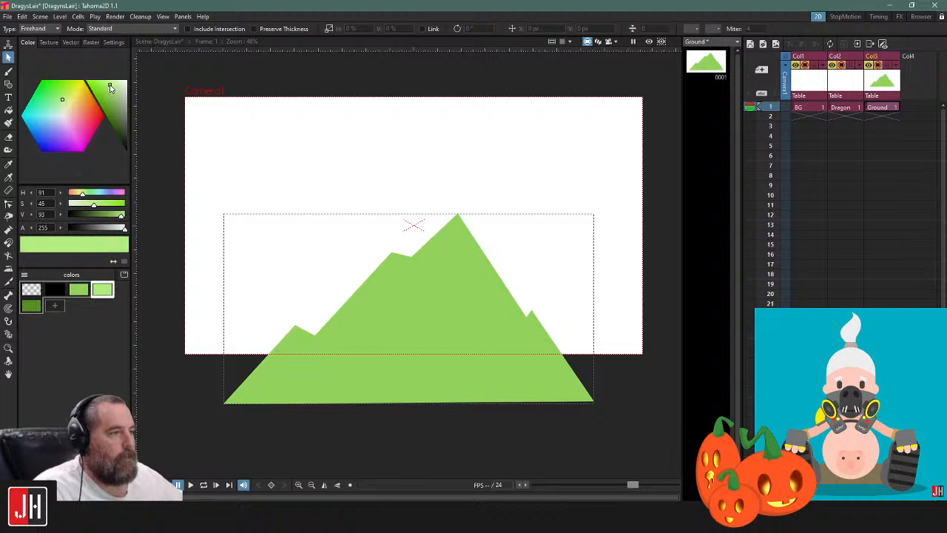
left_click(33, 305)
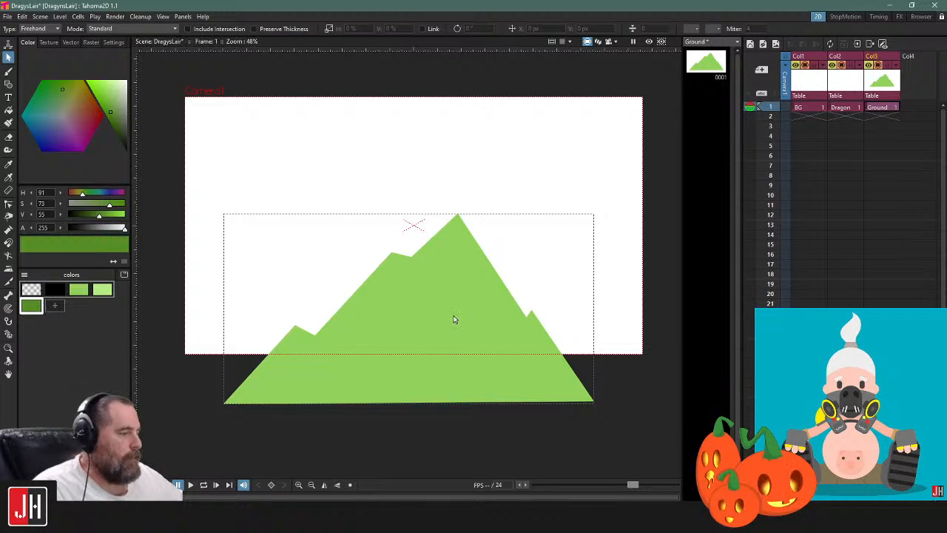
Draw a filled dark green polyline shadow from the main peak down the face and back along the ridge's secondary peak
key("g")
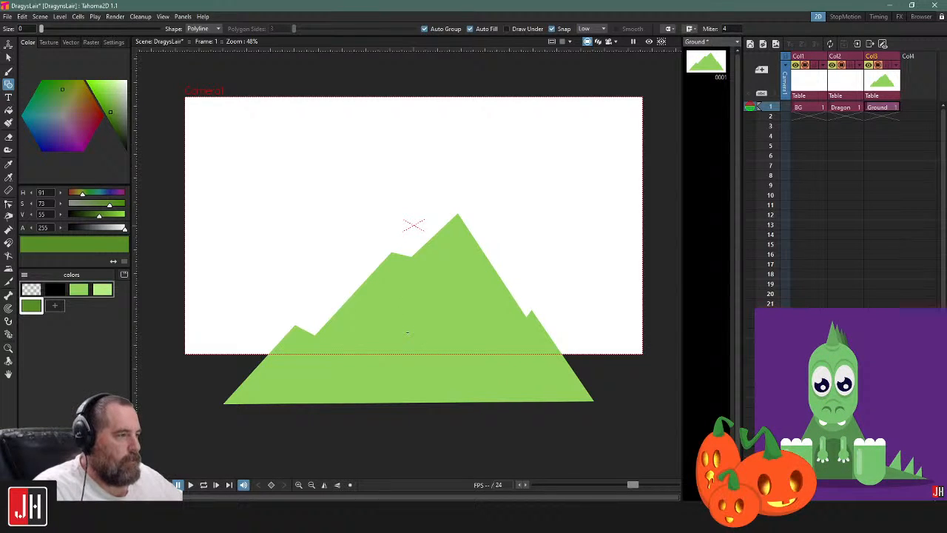
scroll(406, 332, "up", 2)
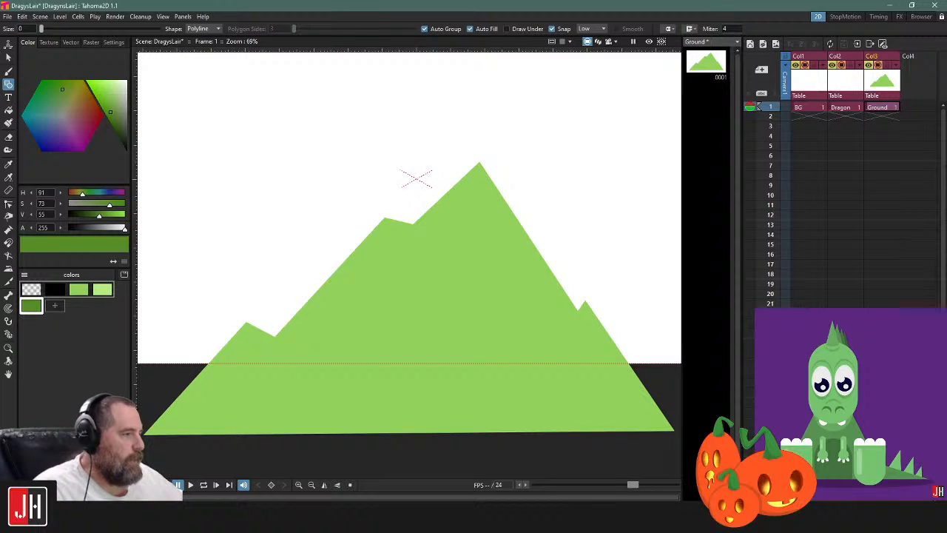
left_click(478, 164)
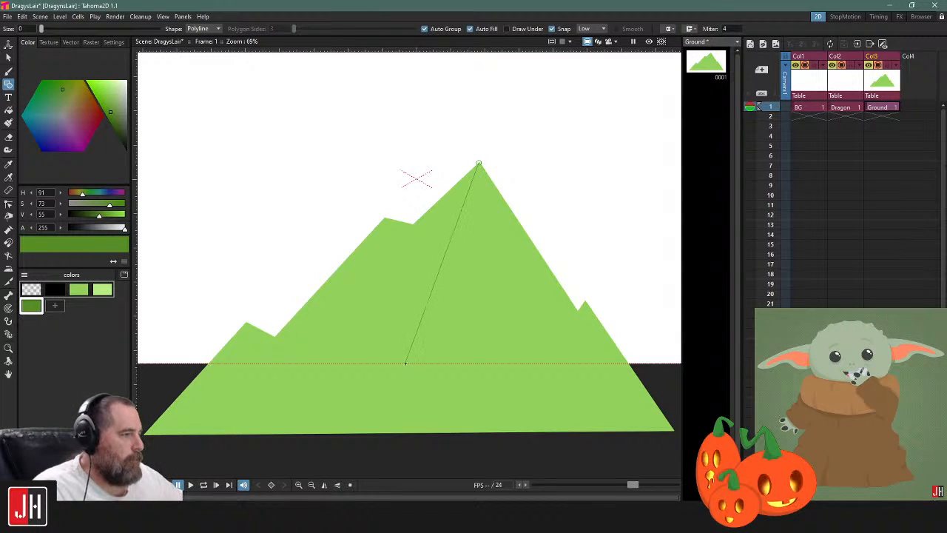
left_click(416, 353)
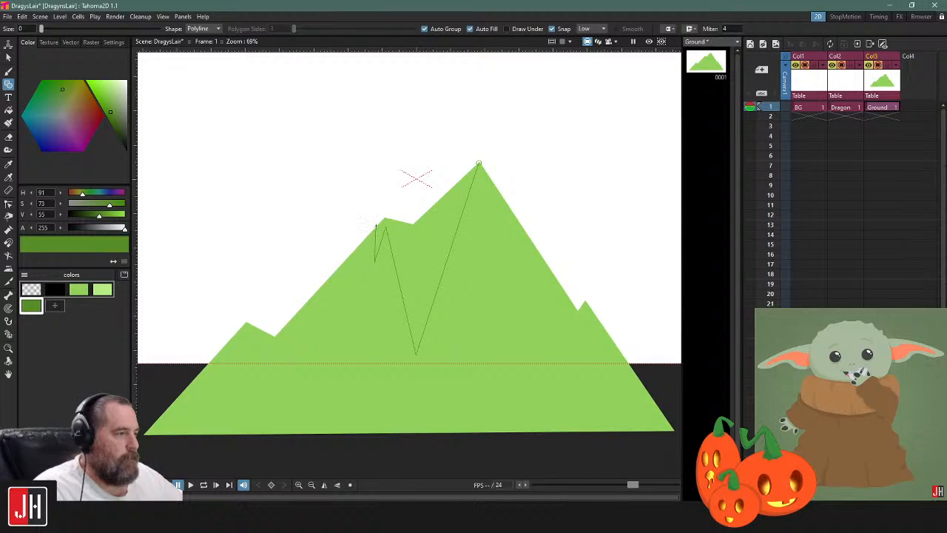
left_click(385, 219)
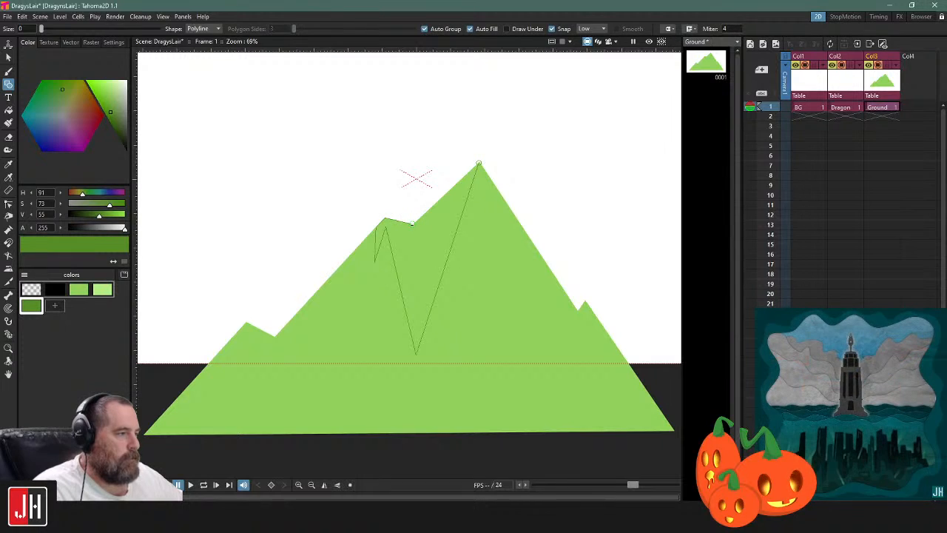
left_click(412, 223)
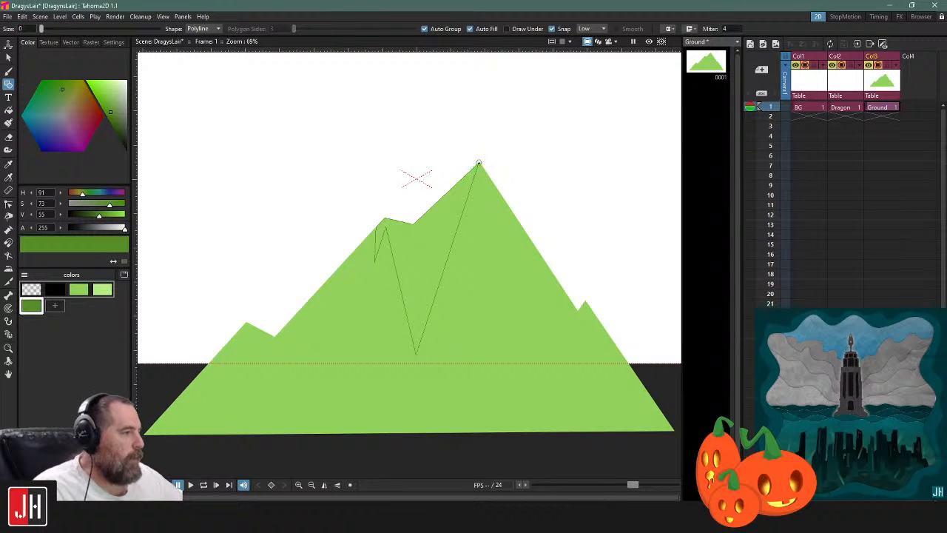
left_click(478, 163)
scroll(407, 293, "down", 3)
scroll(409, 291, "up", 2)
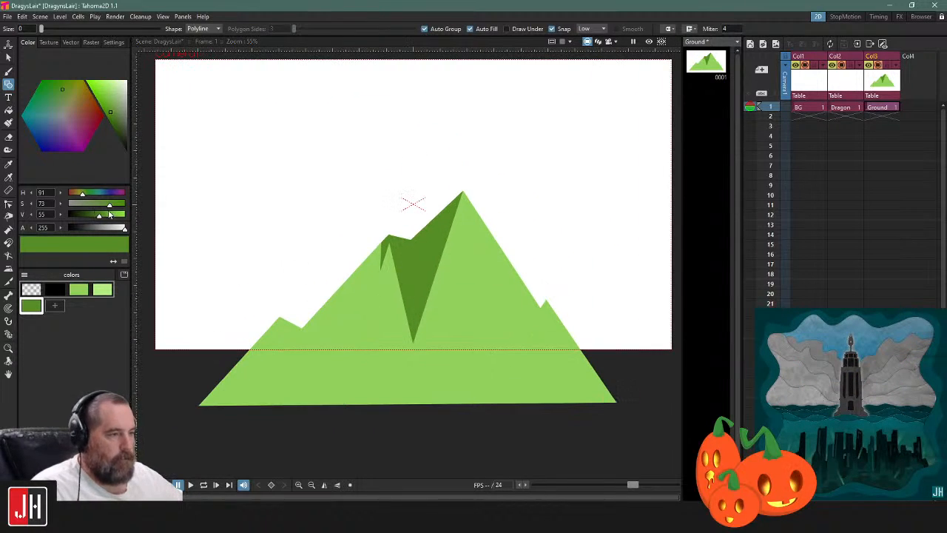
Soften the shadow's dark green style to H 91, S 59, V 73
key("r")
left_click(514, 290)
left_click(109, 98)
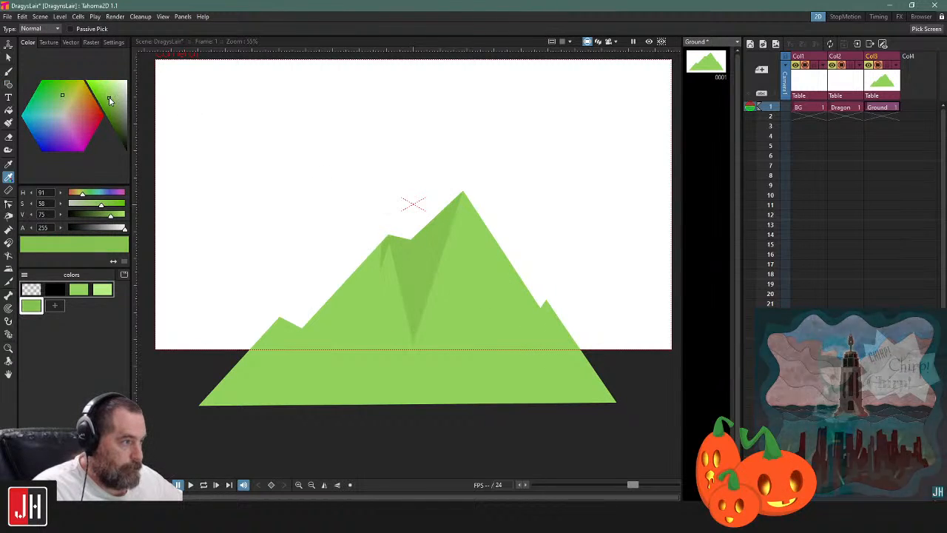
scroll(535, 219, "down", 5)
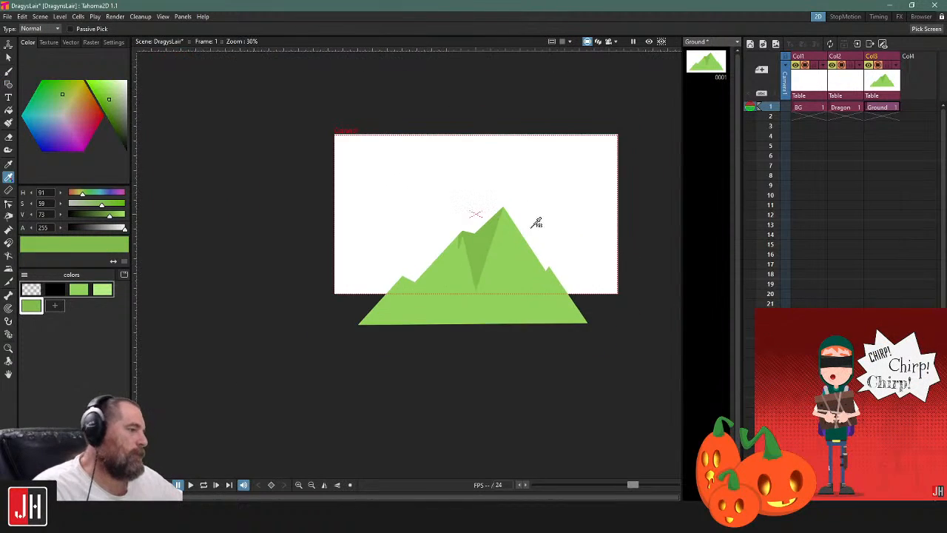
scroll(535, 228, "up", 3)
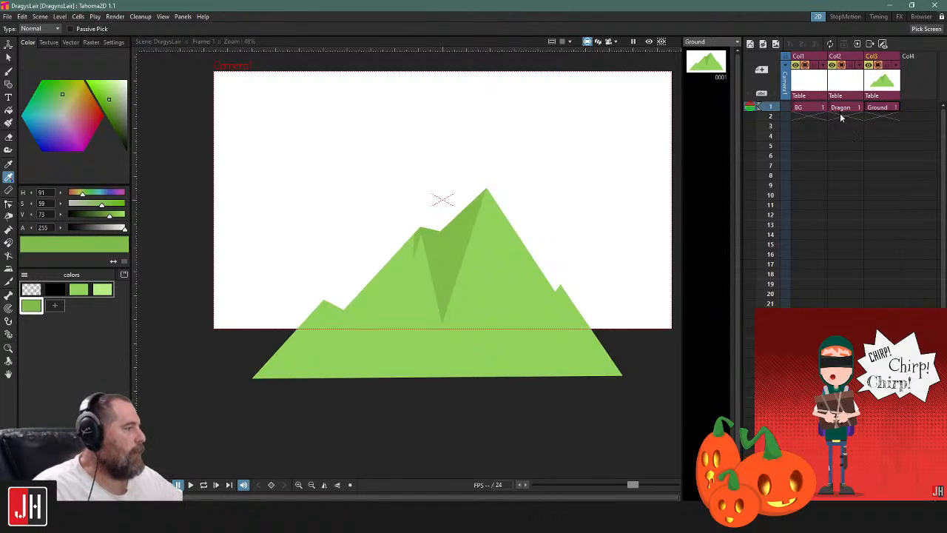
On the BG level, add a sky blue style (H 204, S 64, V 97) and draw a filled rectangle extending well beyond the camera frame
left_click(807, 107)
scroll(348, 194, "down", 2)
key("g")
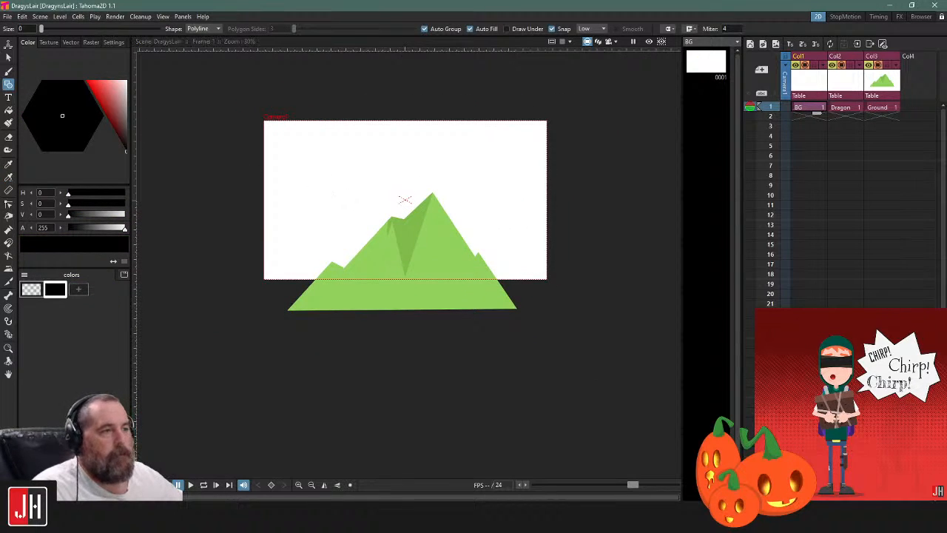
left_click(202, 28)
left_click(200, 38)
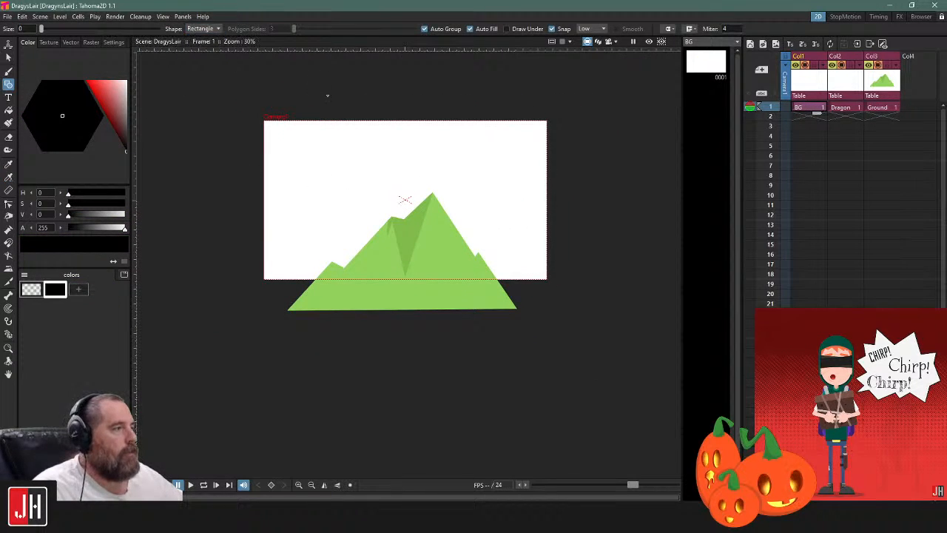
scroll(325, 88, "down", 1)
left_click(78, 289)
left_click(110, 95)
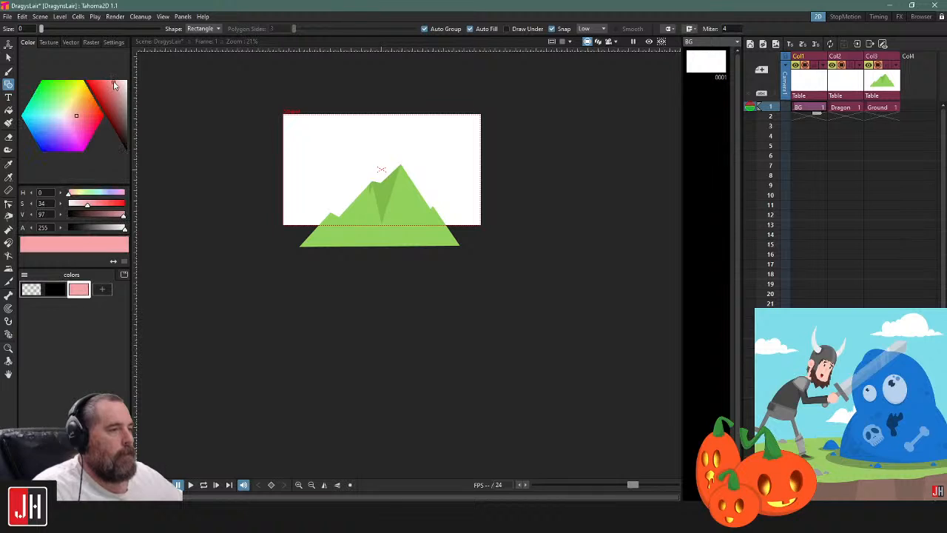
left_click_drag(57, 127, 41, 125)
mouse_move(181, 65)
left_mouse_down()
mouse_move(600, 332)
mouse_move(575, 296)
mouse_move(556, 288)
left_mouse_up()
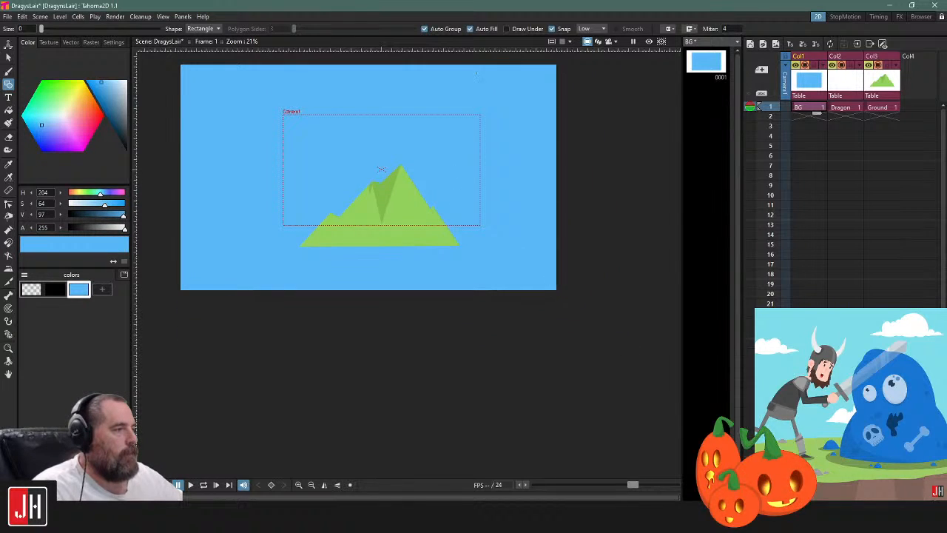
Preview the mountain and sky in camera view and return to the standard camera stand view
left_click(608, 42)
scroll(355, 147, "up", 5)
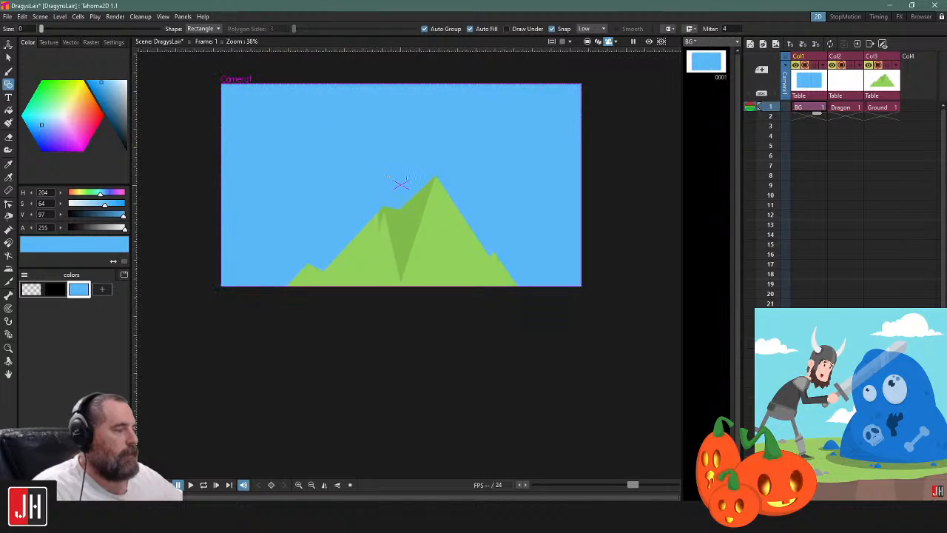
left_click(589, 42)
left_click_drag(381, 188, 401, 224)
scroll(401, 223, "up", 2)
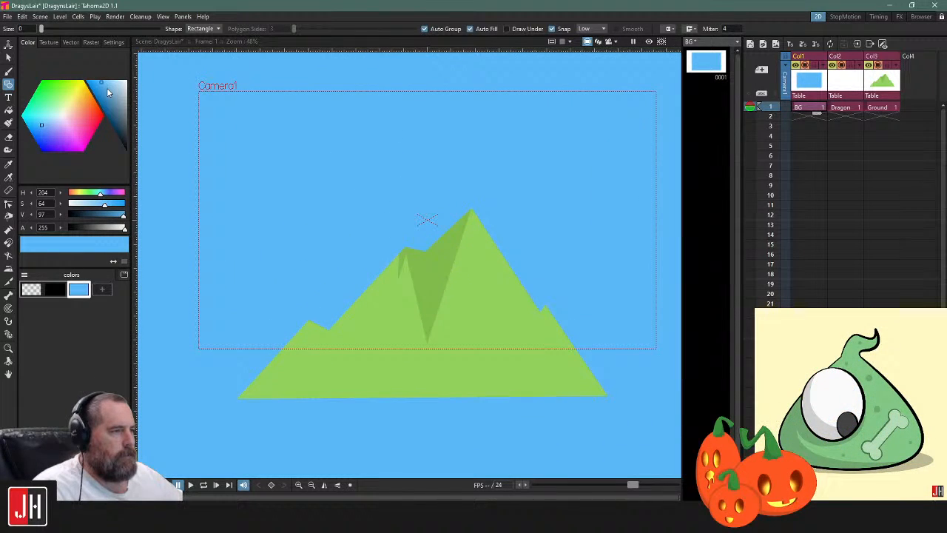
Lighten the sky's blue style to H 204, S 30, V 100
mouse_move(106, 87)
left_mouse_down()
mouse_move(94, 75)
mouse_move(114, 72)
left_mouse_up()
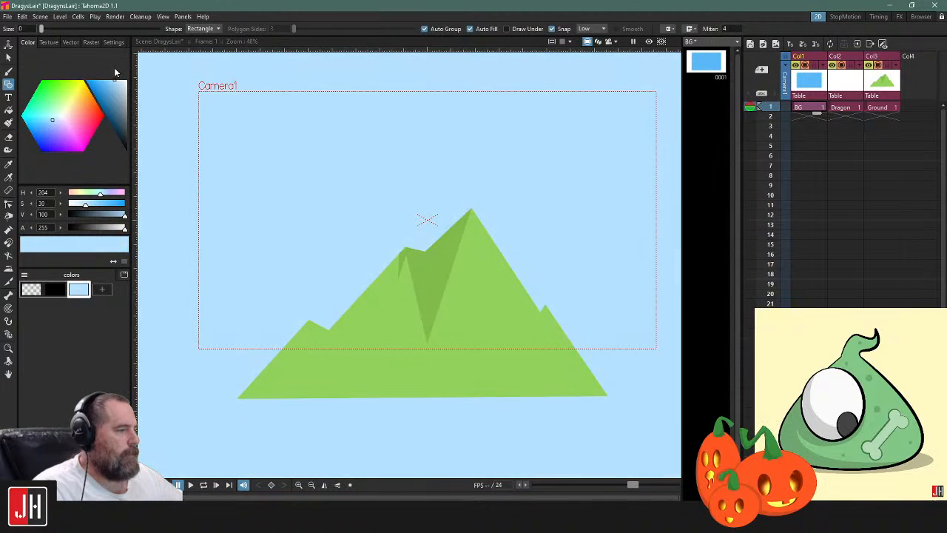
On the Ground level, shift the inner notch point of the main shadow slightly down and toward the main peak
left_click(869, 111)
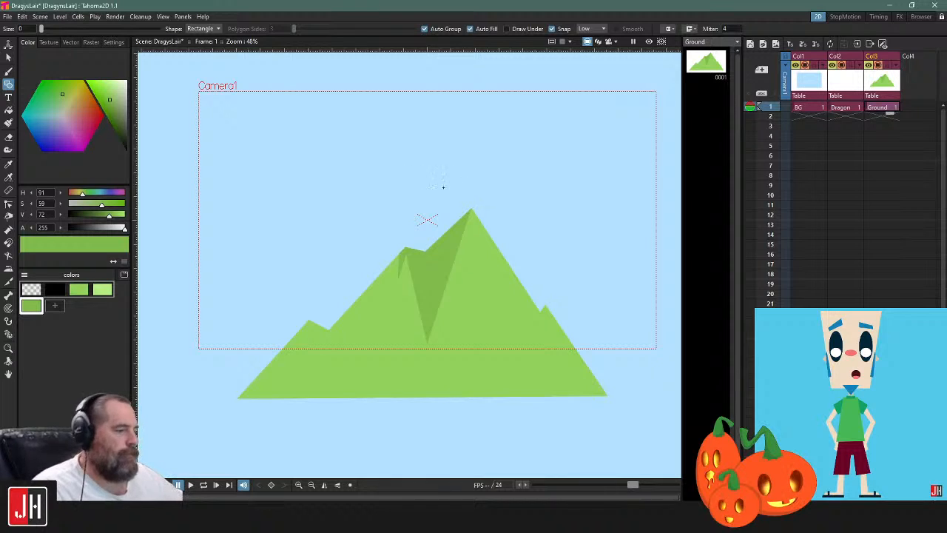
key("c")
left_click(408, 256)
scroll(407, 256, "up", 2)
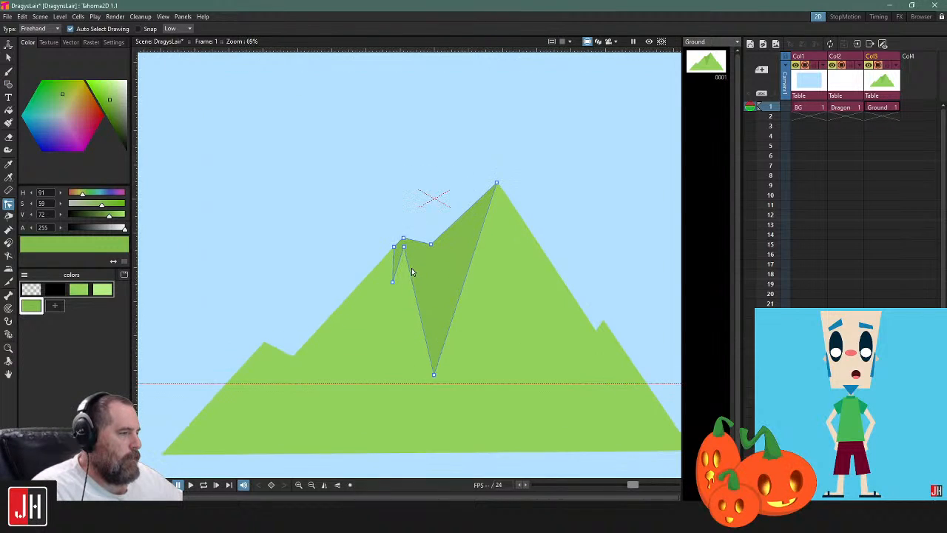
right_click(496, 183)
left_click(511, 191)
left_click(411, 253)
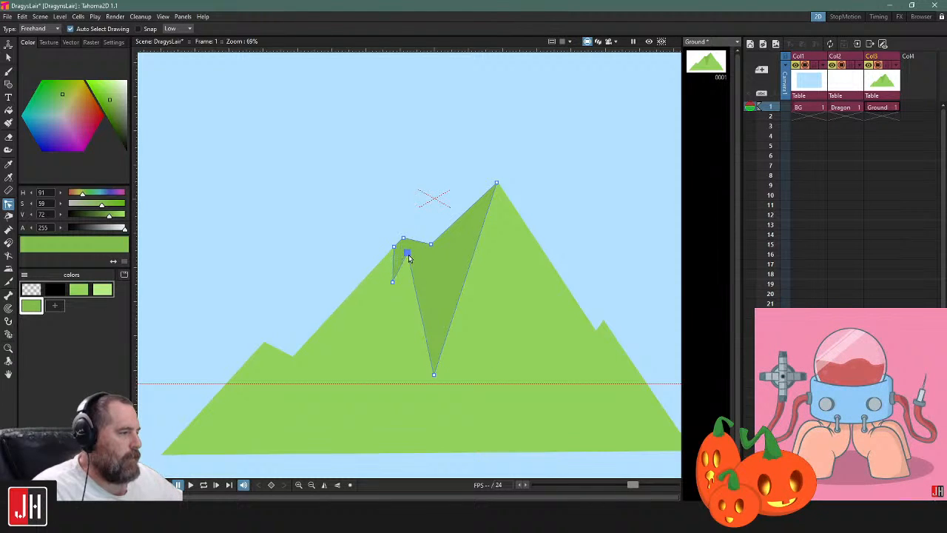
left_click(428, 213)
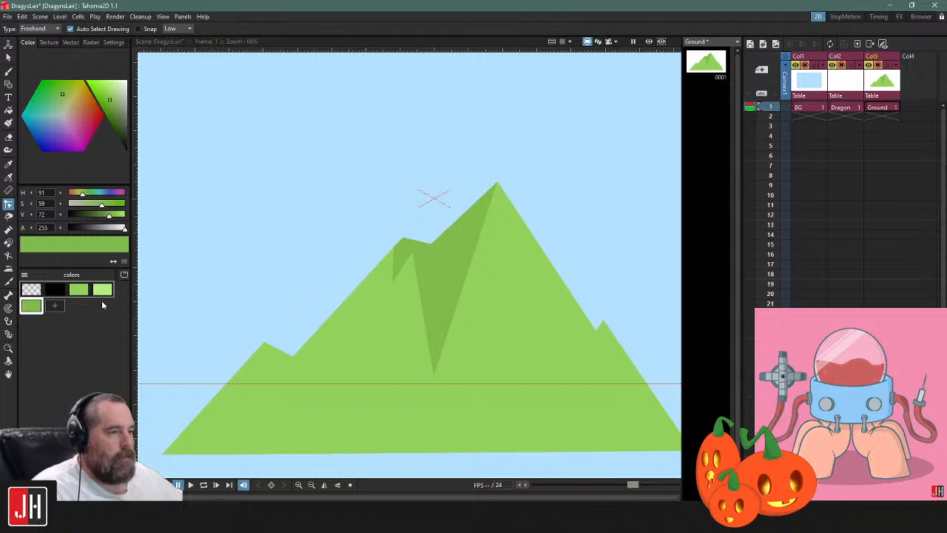
Draw a filled dark green polyline shadow under the small peak on the mountain's left slope, with a jagged lower edge
key("g")
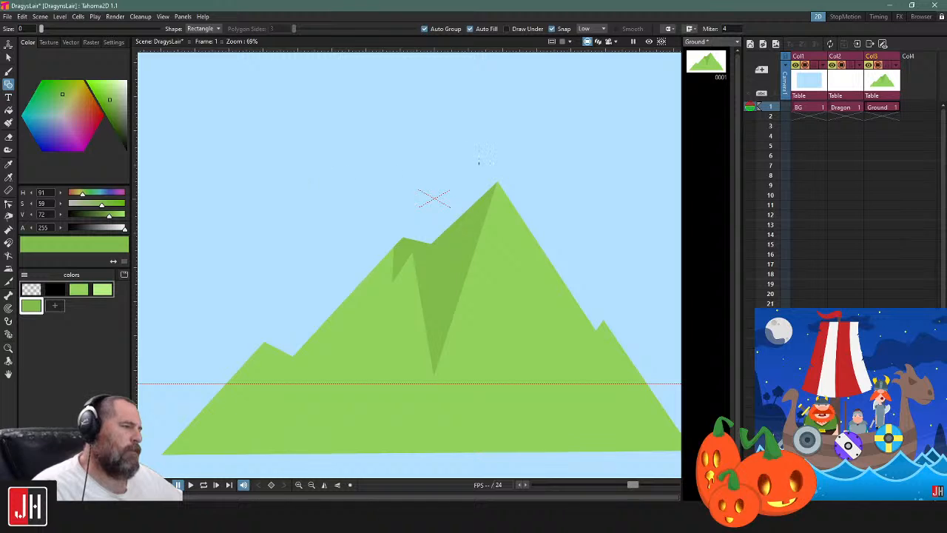
left_click(207, 28)
left_click(201, 70)
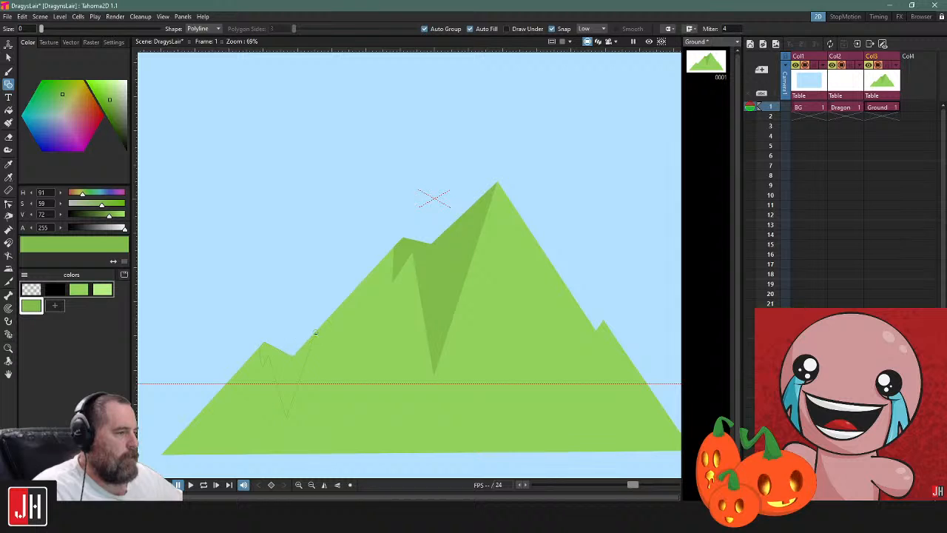
left_click(314, 333)
Draw a narrow filled dark green polyline shadow running down from the notch beside the small peak on the mountain's right slope
scroll(340, 337, "down", 7)
scroll(450, 344, "up", 6)
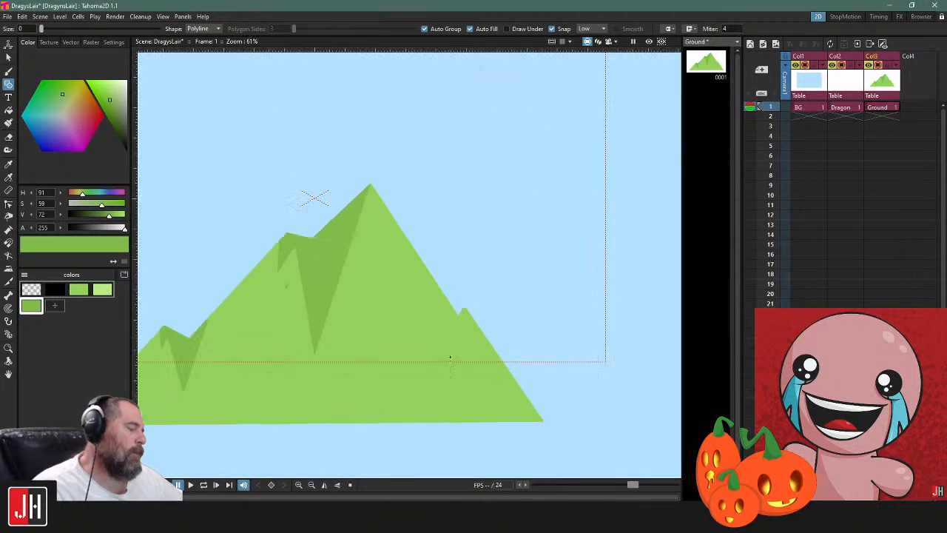
left_click_drag(314, 197, 369, 166)
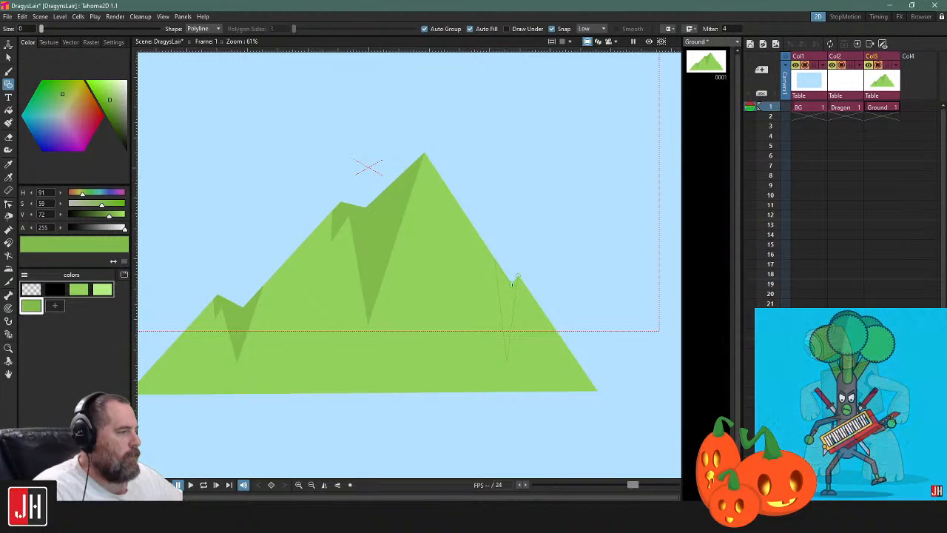
left_click(518, 276)
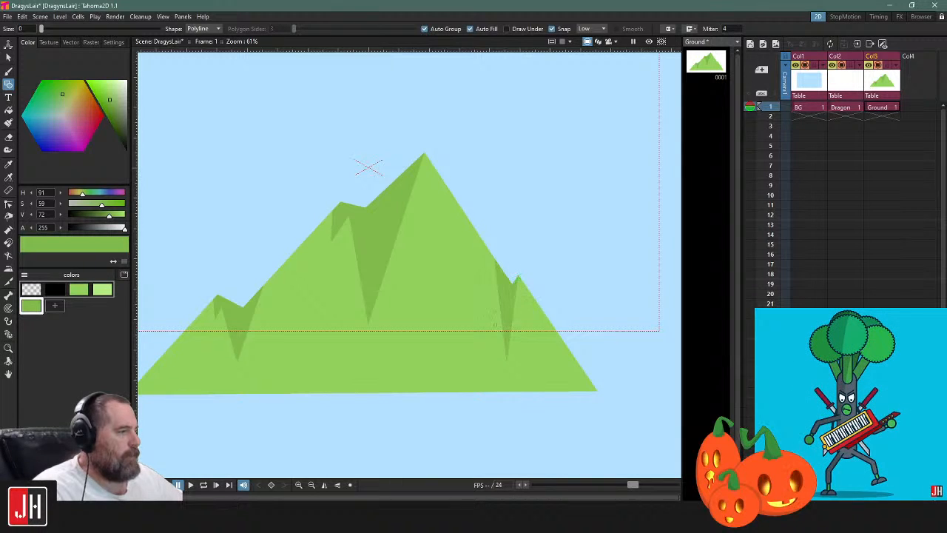
scroll(488, 337, "down", 2)
scroll(487, 342, "down", 2)
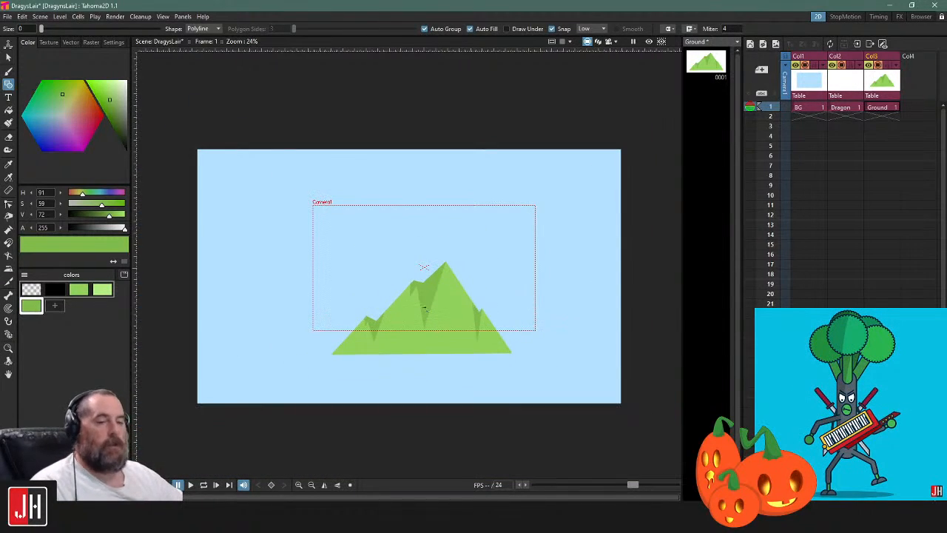
scroll(422, 298, "up", 1)
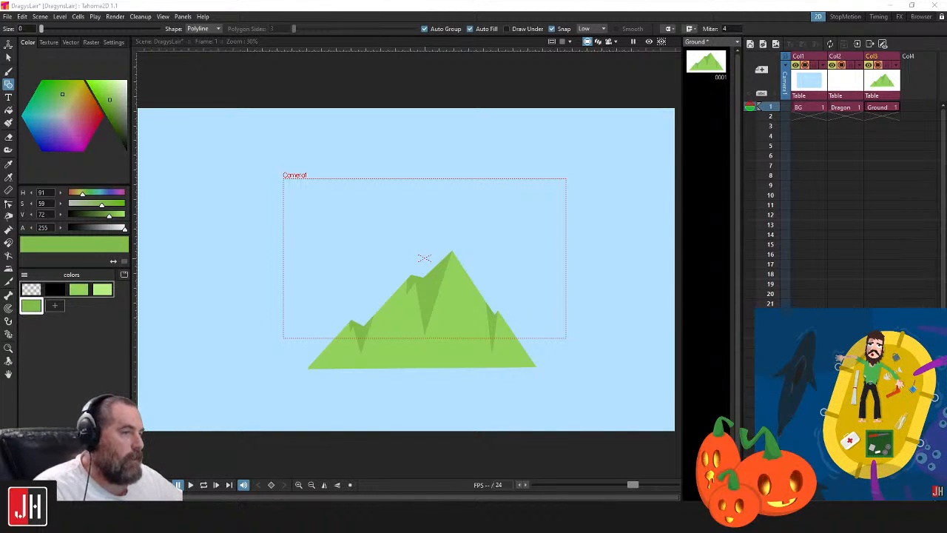
Draw a thin light green (H 91, S 44, V 92) polyline highlight along the right slope from the main peak to the small notch
key("alt+Tab")
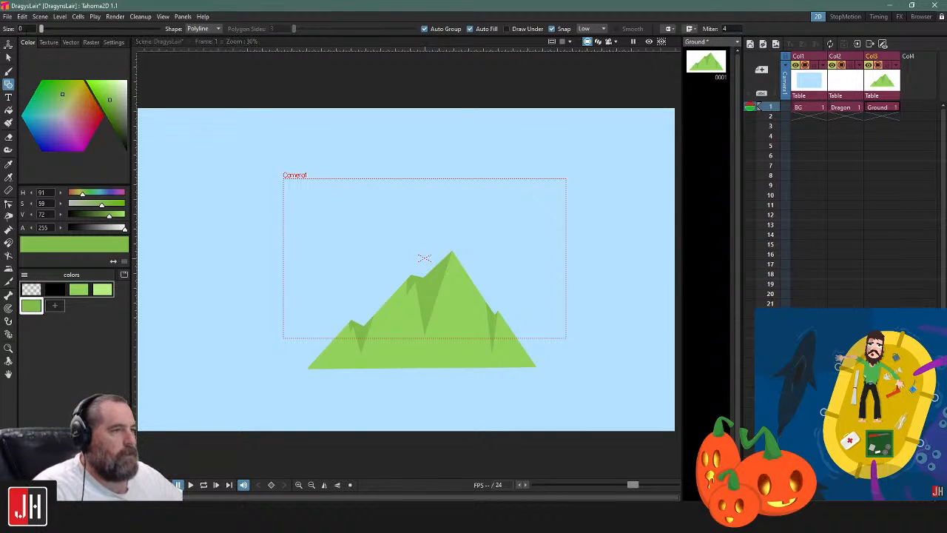
key("s")
scroll(418, 320, "up", 3)
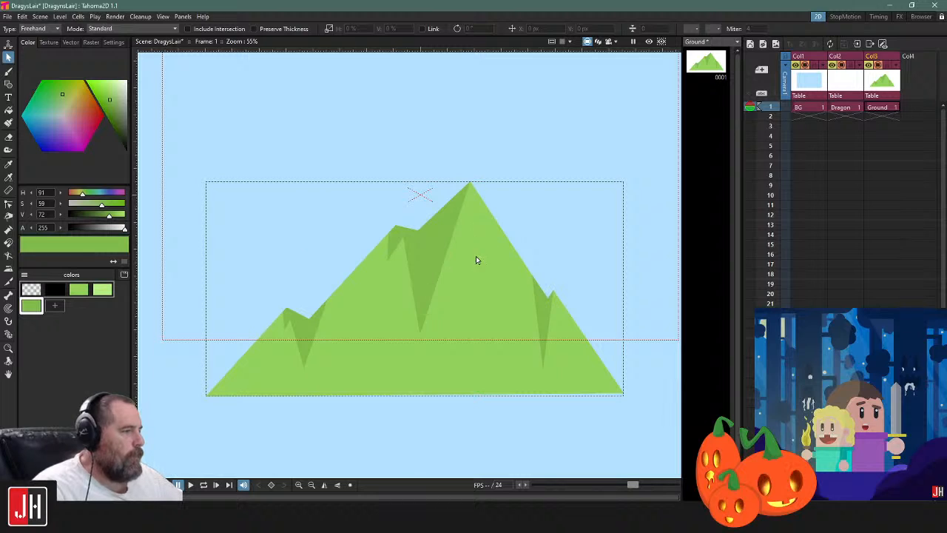
left_click_drag(490, 259, 494, 297)
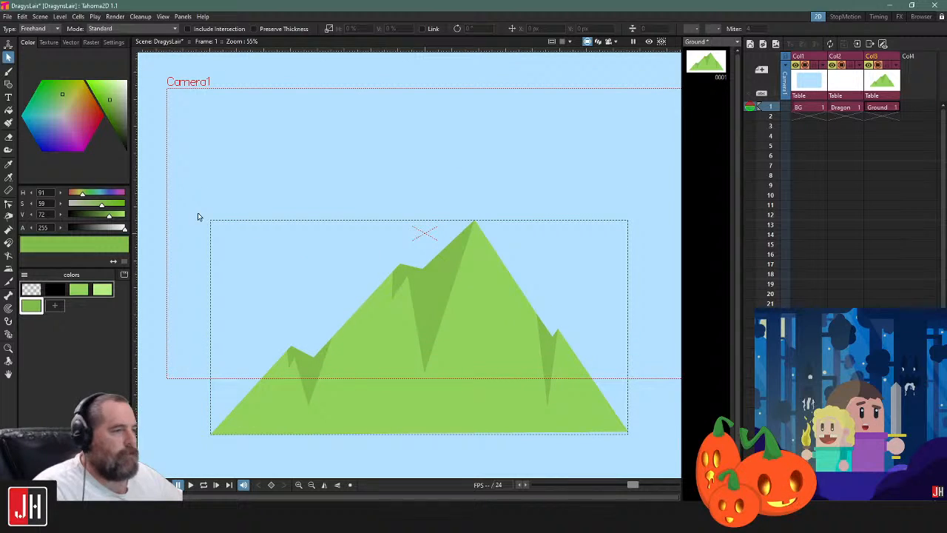
left_click(102, 289)
key("g")
scroll(482, 259, "up", 2)
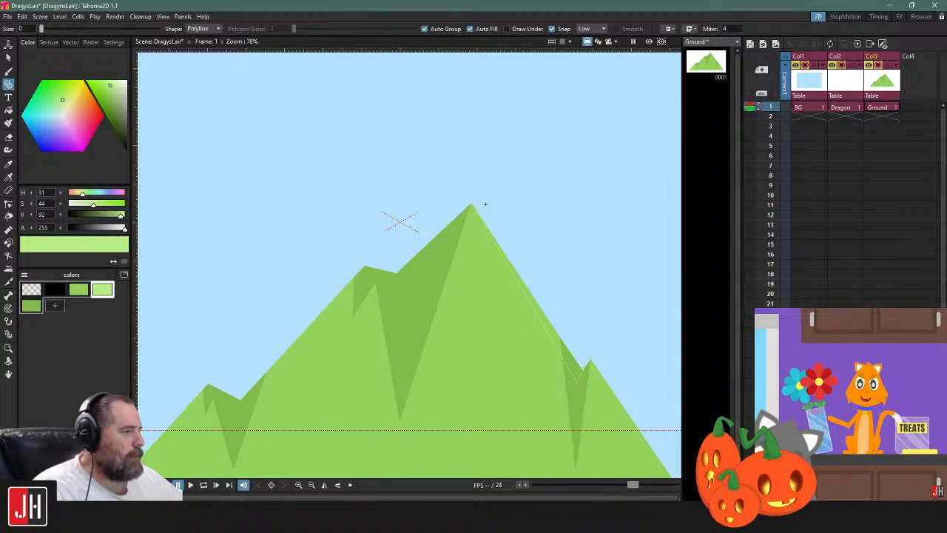
left_click(476, 211)
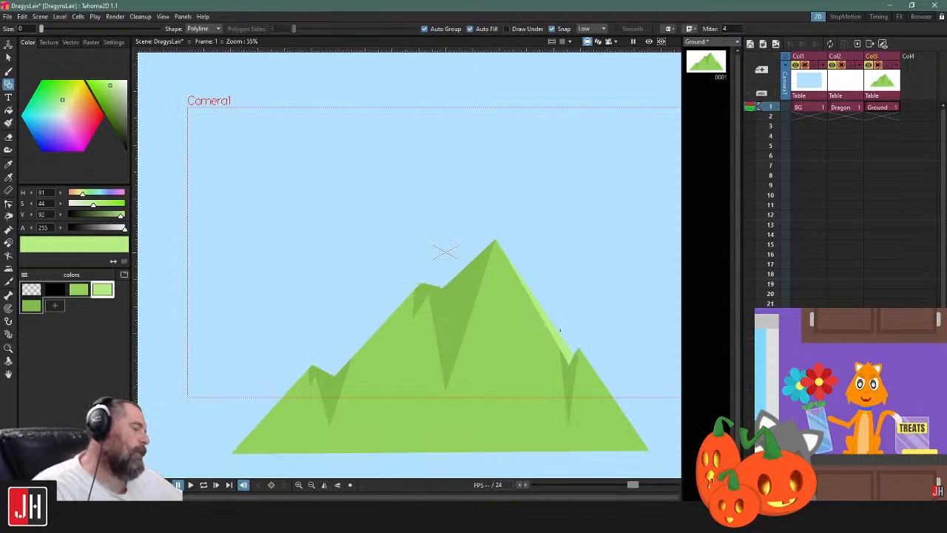
Delete the light green highlight from the mountain's right slope
key("s")
left_click(546, 326)
key("Delete")
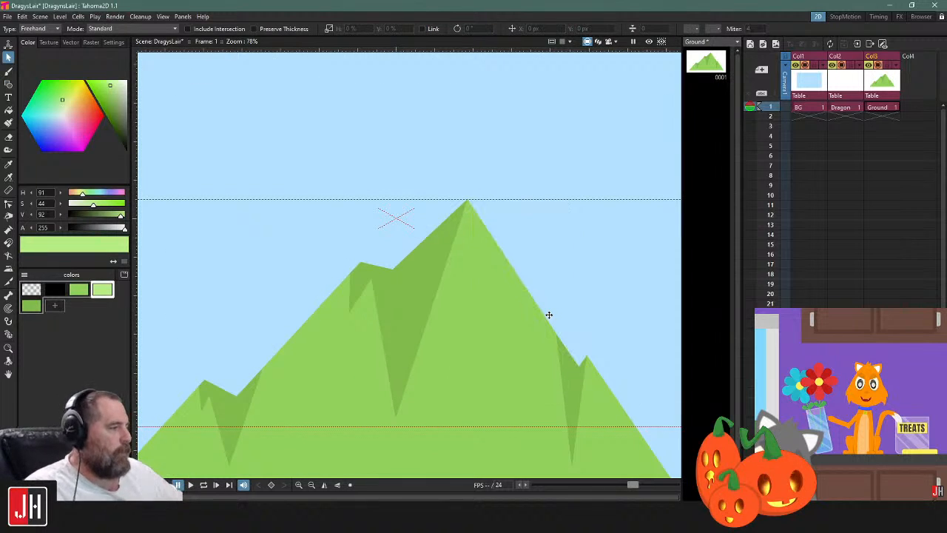
Save the scene
scroll(547, 315, "down", 6)
key("ctrl+s")
left_click_drag(547, 323, 519, 265)
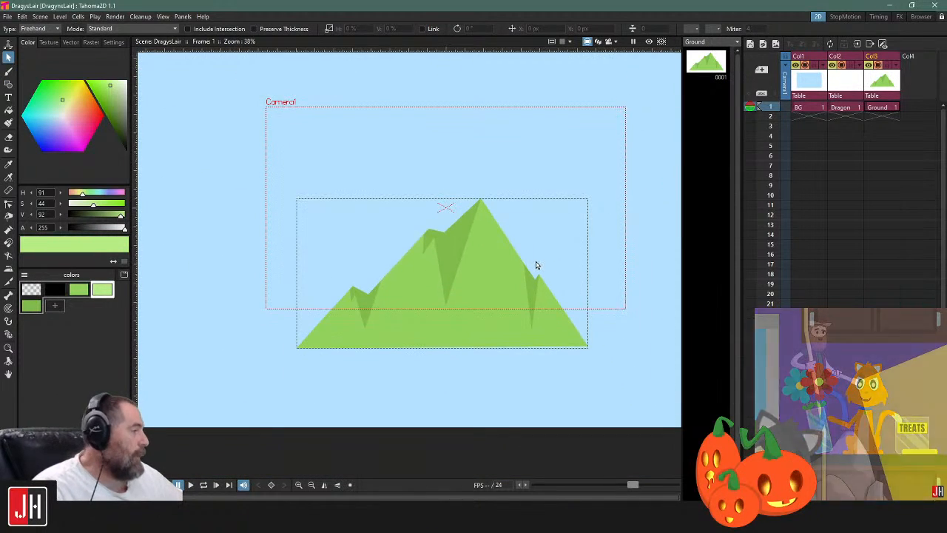
left_click_drag(343, 131, 348, 167)
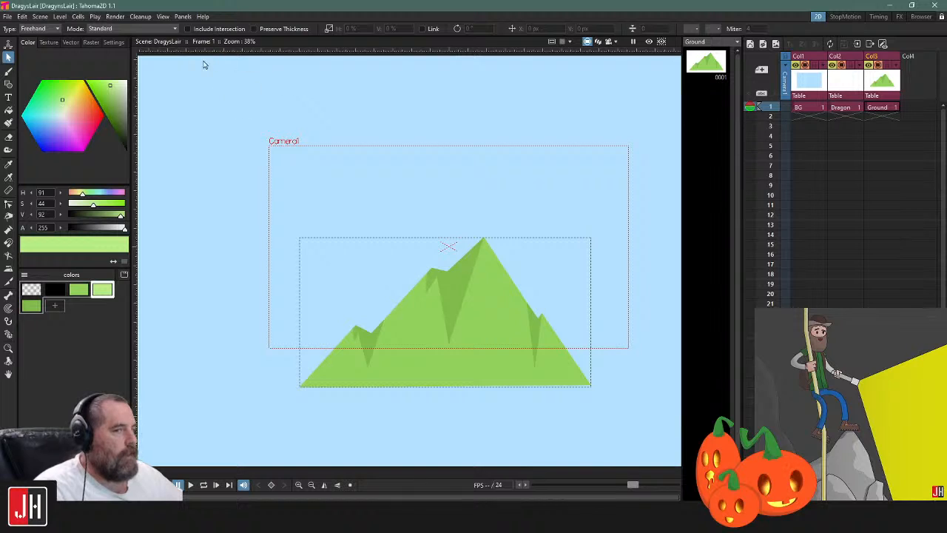
left_click_drag(197, 82, 217, 137)
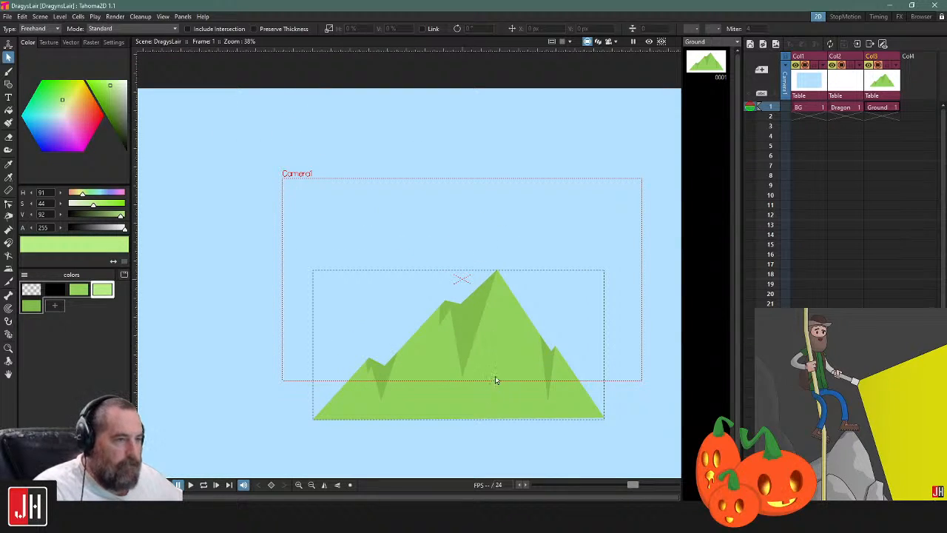
Select the whole mountain with its shadows and scale it down uniformly to about 89%
scroll(470, 235, "down", 2)
mouse_move(595, 255)
left_mouse_down()
mouse_move(220, 479)
mouse_move(554, 372)
left_mouse_up()
scroll(511, 340, "up", 3)
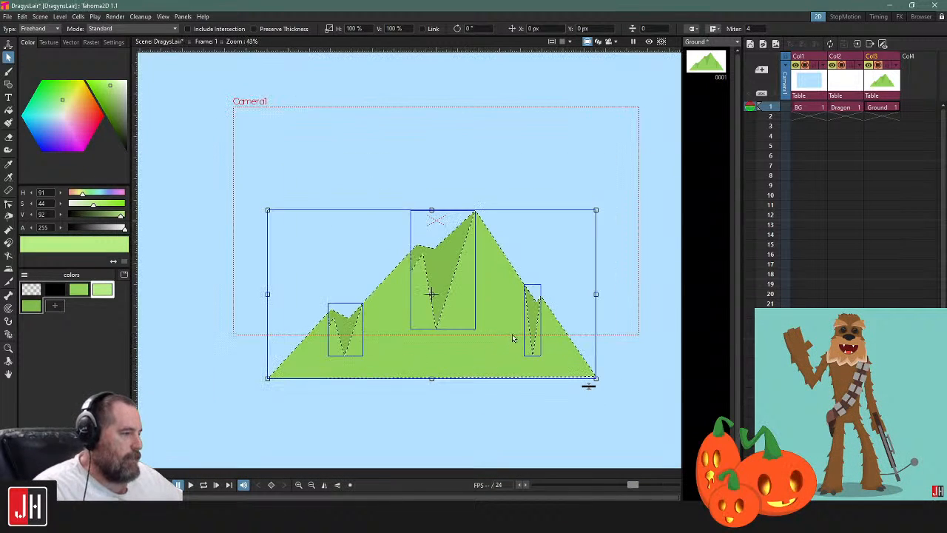
left_click_drag(596, 214, 565, 234)
left_click_drag(487, 283, 507, 267)
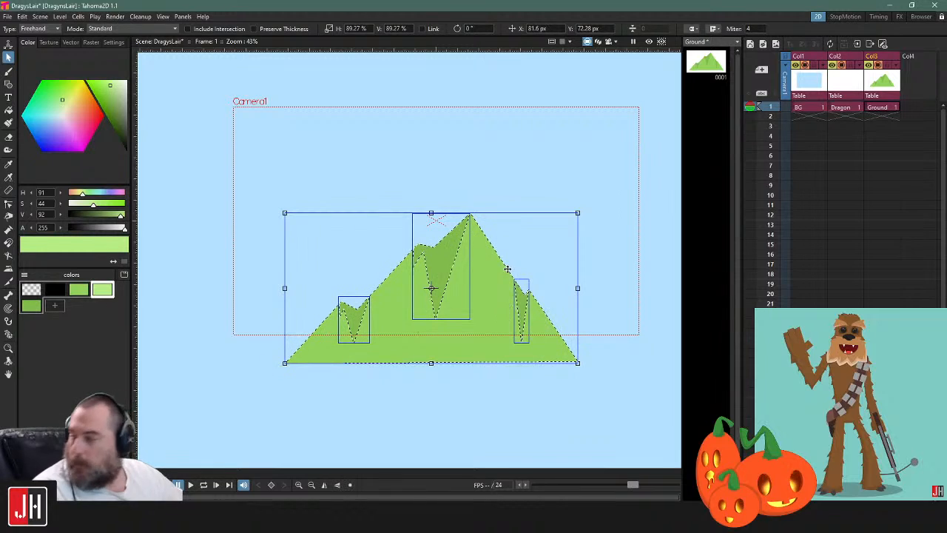
Move the whole mountain straight down to just below the camera frame and save the scene
left_click(486, 431)
left_click(494, 248)
left_click_drag(491, 250, 489, 383)
left_click(613, 373)
scroll(494, 345, "down", 3)
left_click_drag(544, 348, 530, 307)
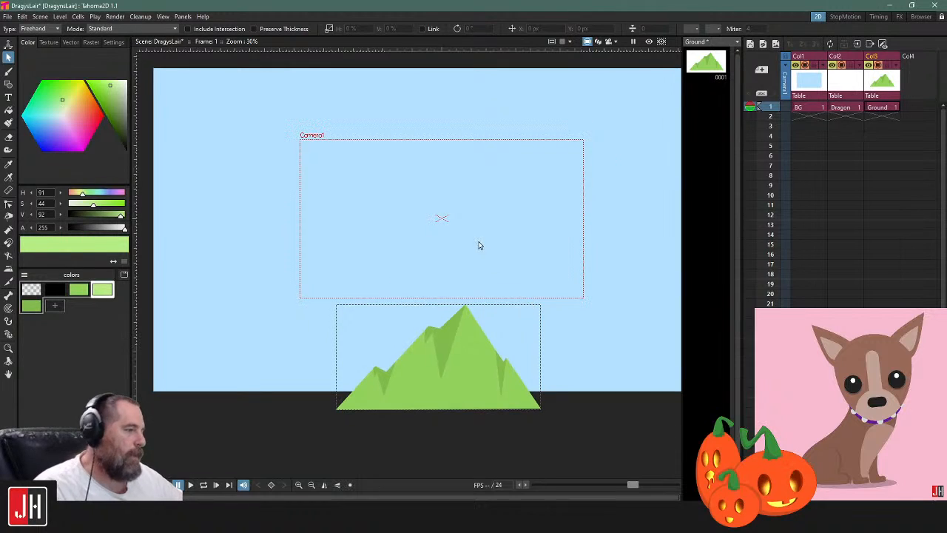
scroll(477, 243, "up", 4)
key("ctrl+s")
left_click_drag(483, 238, 496, 291)
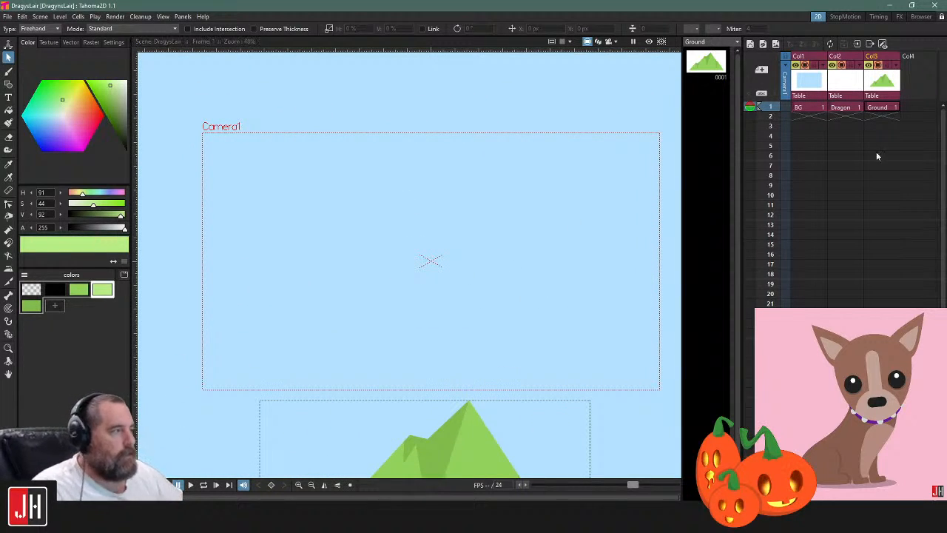
On the Dragon level, add a purple style and set it to H 258, S 63, V 86
left_click(853, 109)
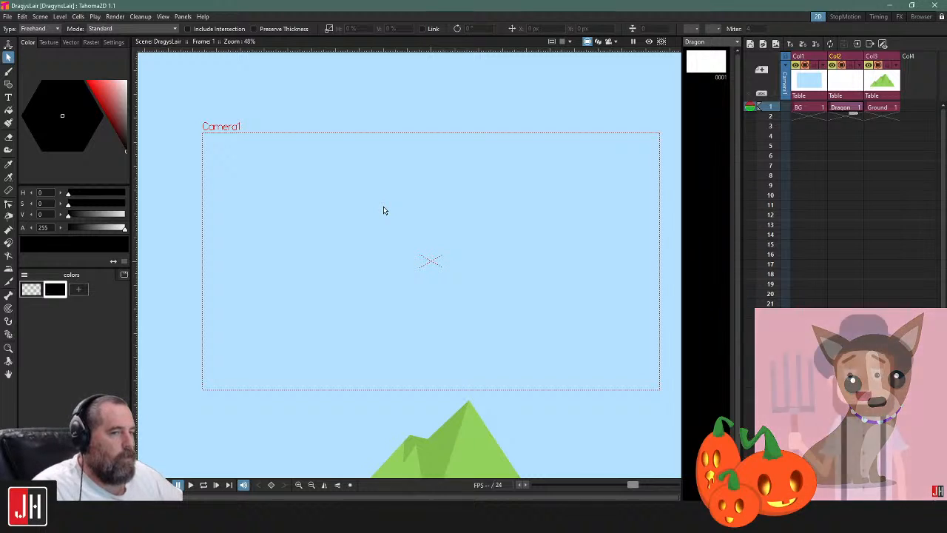
scroll(369, 212, "up", 1)
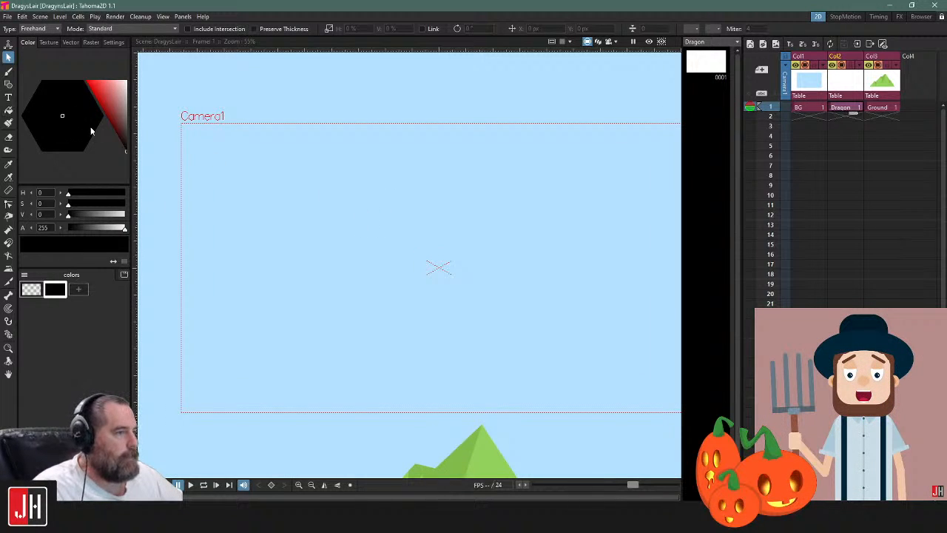
left_click(78, 292)
mouse_move(111, 113)
left_mouse_down()
mouse_move(122, 104)
mouse_move(111, 107)
left_mouse_up()
left_click_drag(64, 138, 57, 140)
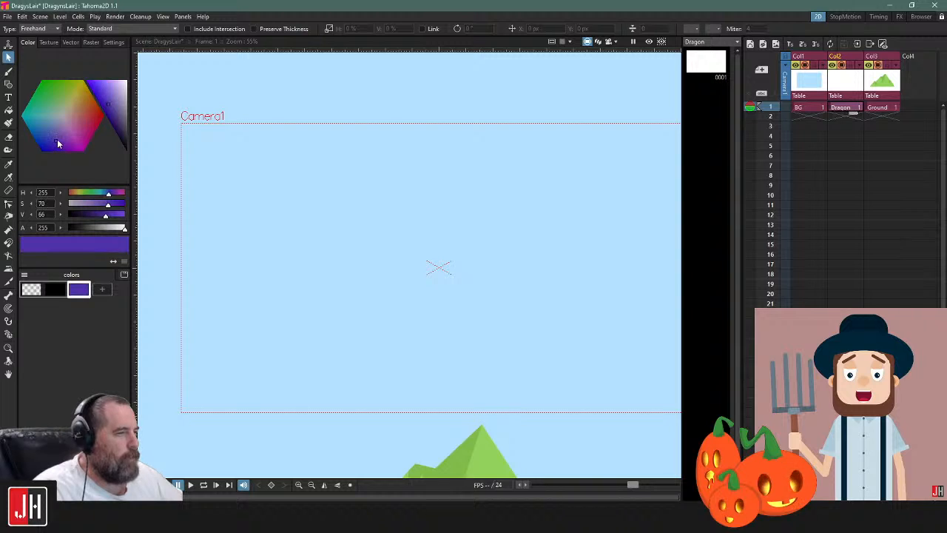
left_click_drag(108, 102, 111, 103)
left_click_drag(58, 133, 59, 138)
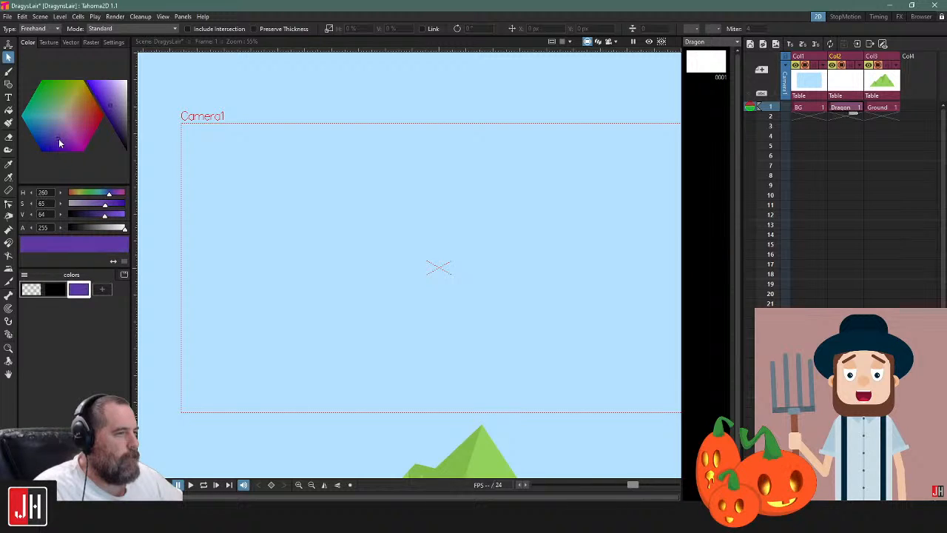
left_click(109, 95)
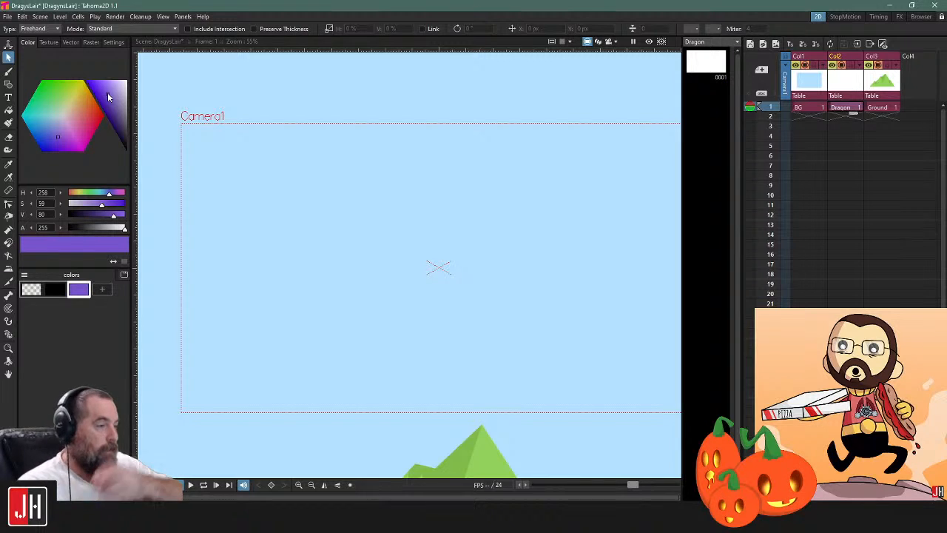
left_click_drag(108, 91, 104, 88)
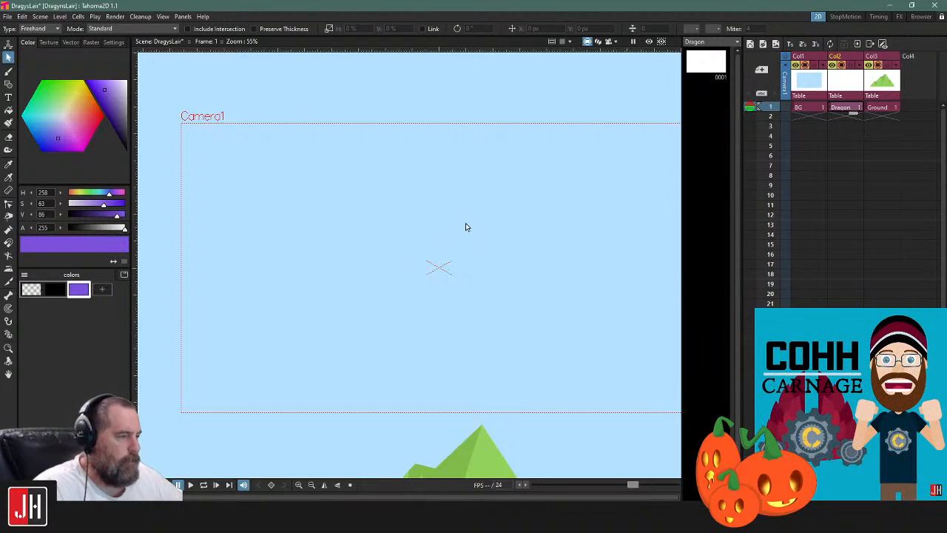
Draw a filled purple polyline body with a broad rounded top, curving down to a tail-like point at the lower left
left_click_drag(479, 230, 441, 220)
key("g")
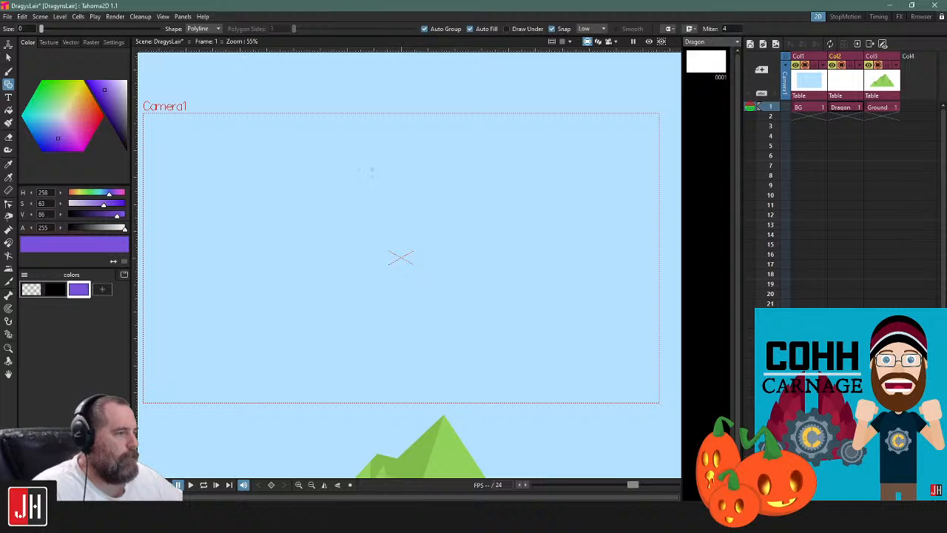
left_click(368, 166)
left_click_drag(295, 295, 247, 254)
left_click_drag(333, 345, 372, 344)
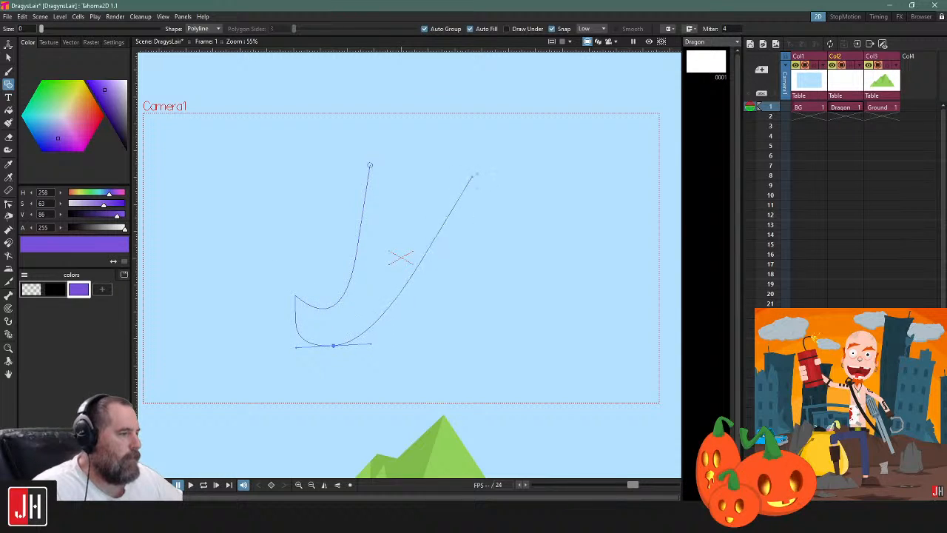
left_click_drag(470, 159, 473, 50)
left_click(471, 159)
left_click_drag(424, 123, 382, 119)
key("ctrl+z")
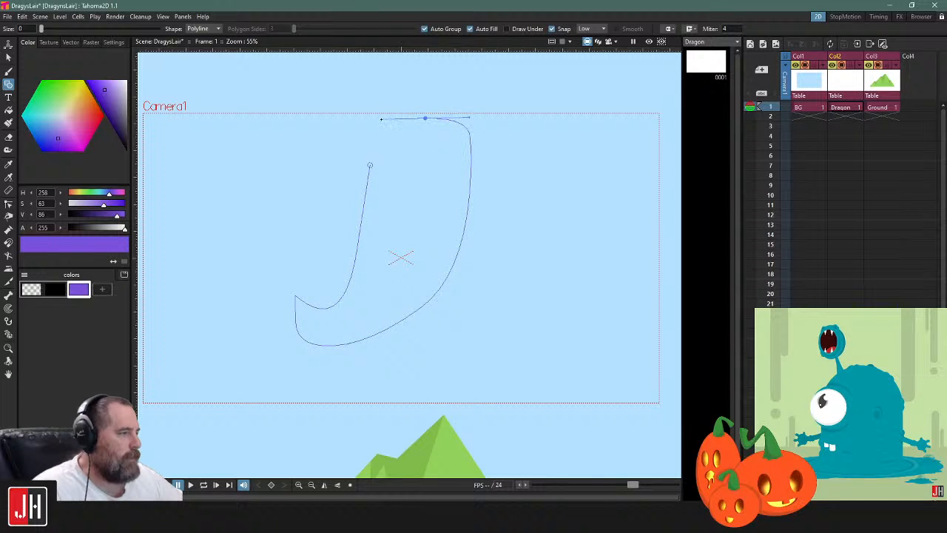
left_click(370, 165)
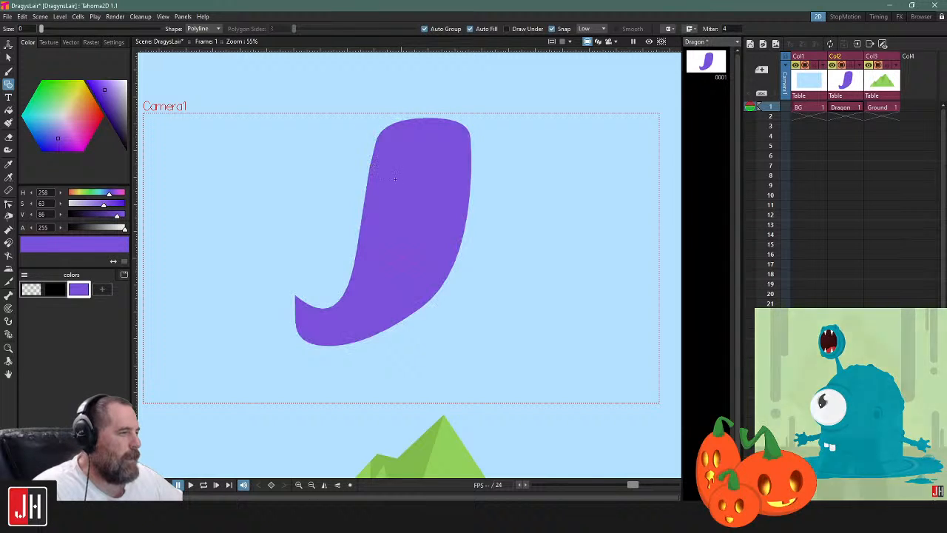
Try to straighten the left side of the purple body at its upper-left control point
key("s")
left_click(369, 172)
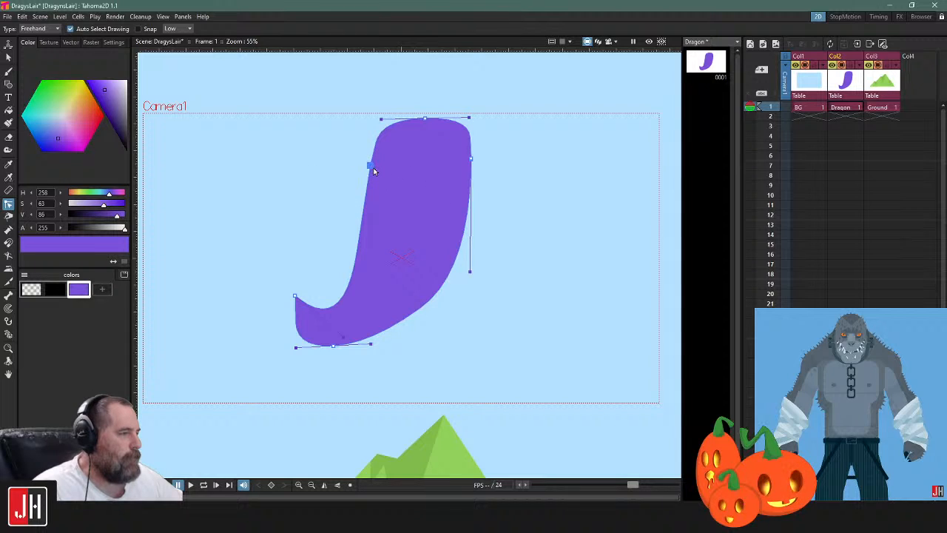
right_click(371, 167)
left_click(375, 171)
left_click(355, 170)
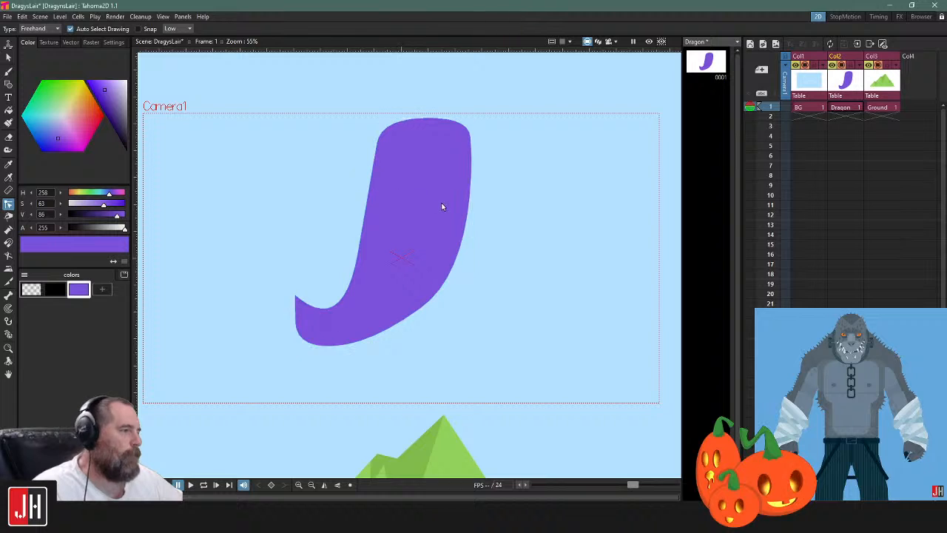
Delete the curved purple body from the Dragon level
key("s")
left_click(469, 175)
key("Delete")
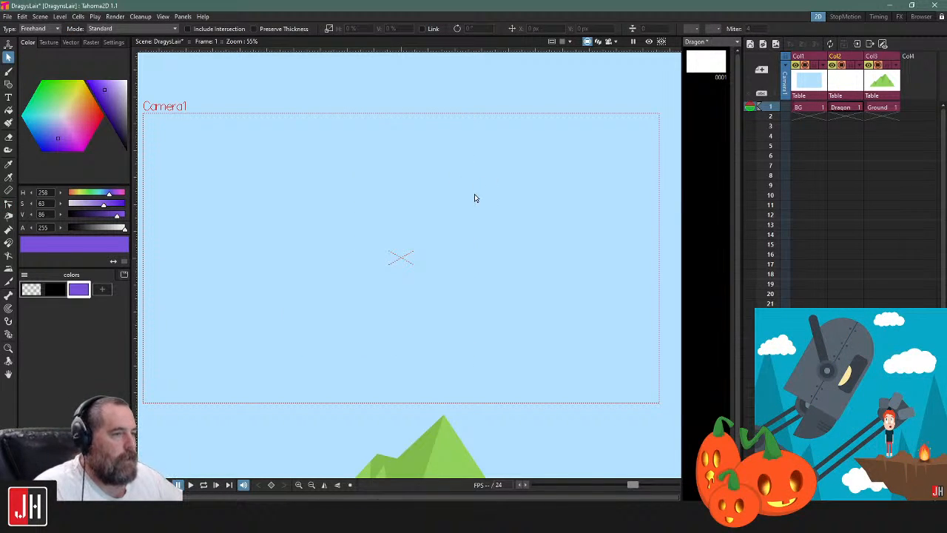
key("g")
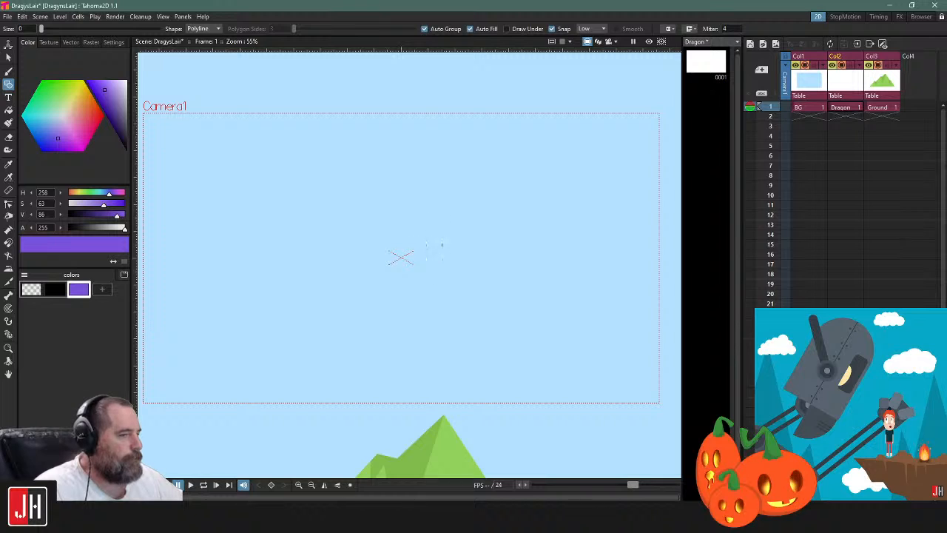
left_click(370, 141)
left_click_drag(445, 181, 443, 220)
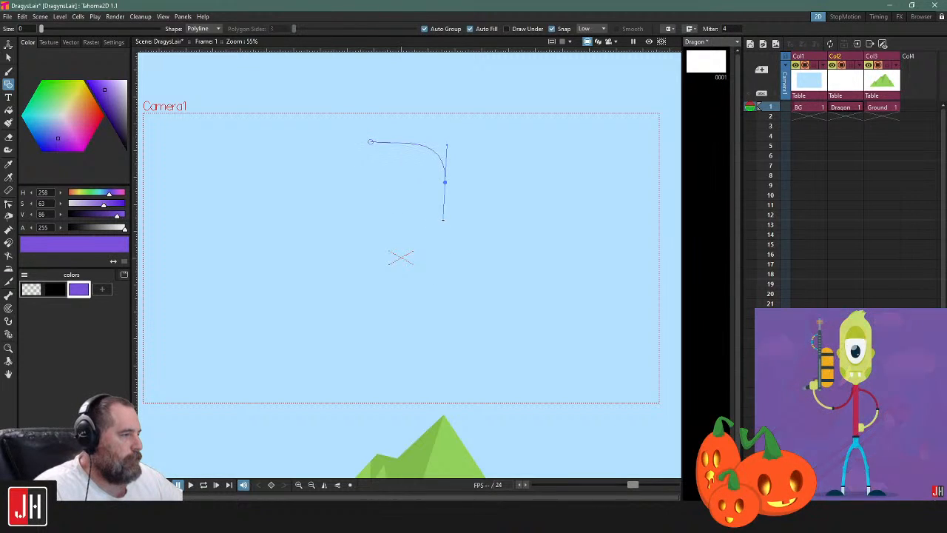
left_click(471, 182)
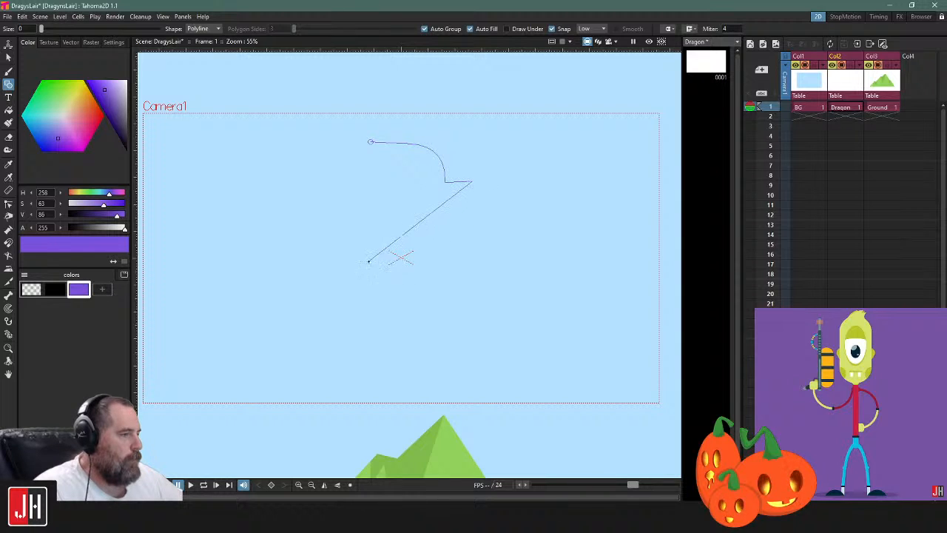
left_click_drag(371, 252, 273, 142)
key("ctrl+z")
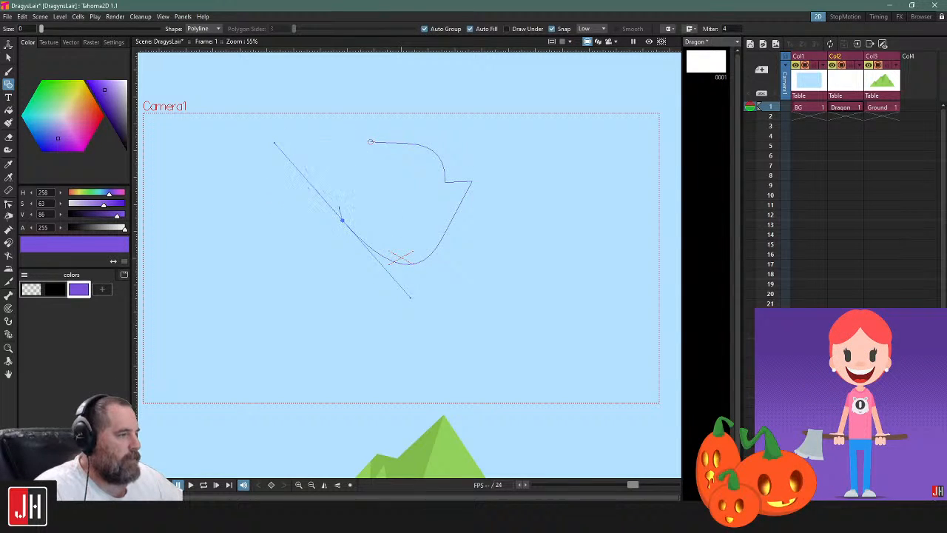
left_click_drag(370, 141, 417, 123)
key("ctrl+z")
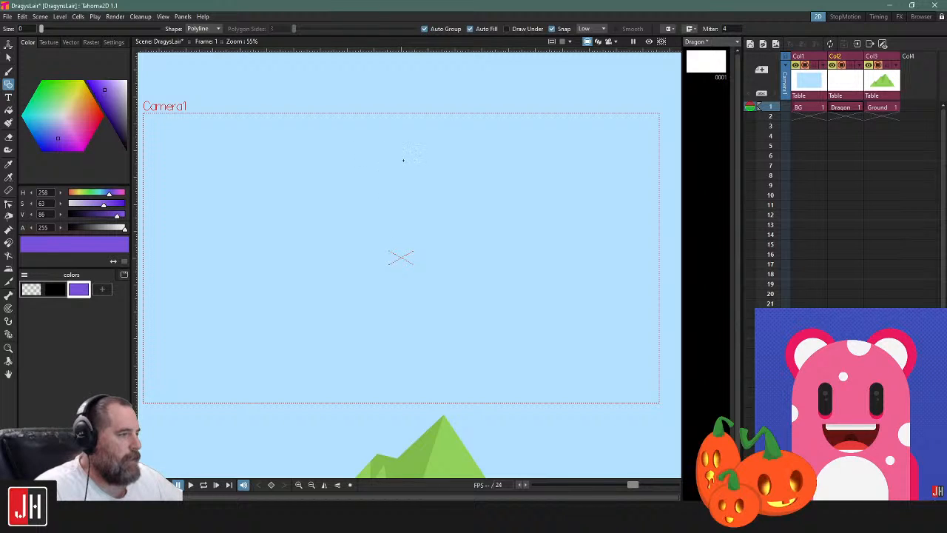
Draw a filled purple pear-shaped body with a narrow flat top and rounded base, and move it slightly left of the camera centre
left_click(396, 159)
left_click_drag(399, 328, 497, 334)
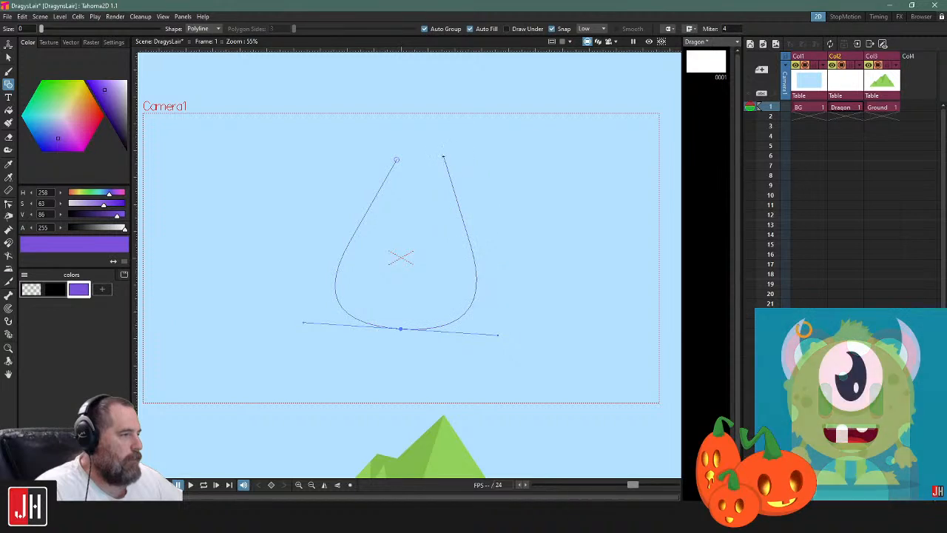
left_click(435, 160)
left_click(396, 159)
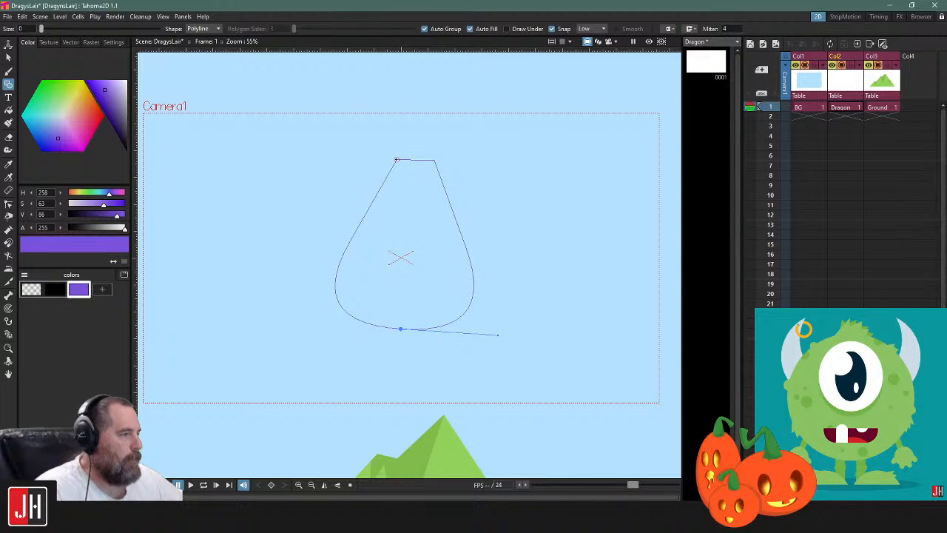
left_click(395, 159)
key("k")
key("s")
left_click_drag(440, 190, 391, 186)
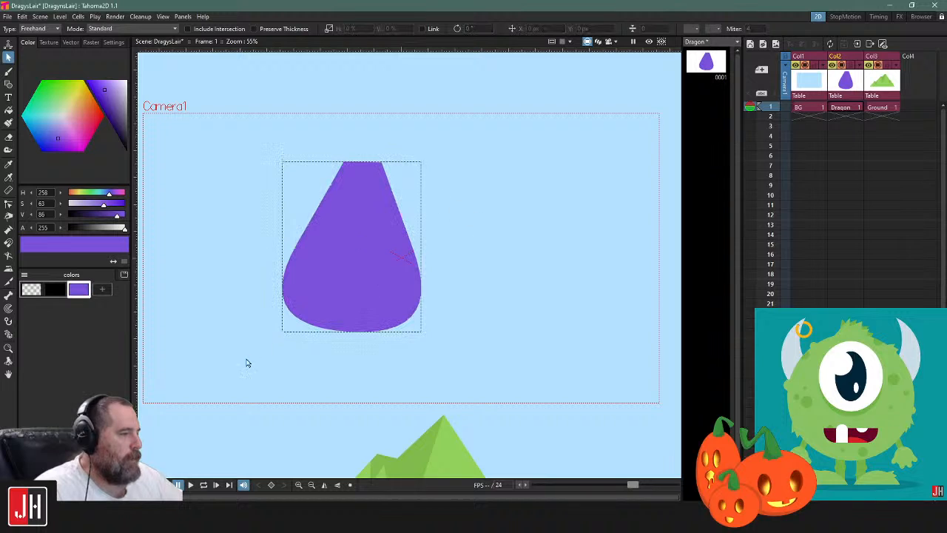
Add a darker purple style to the Dragon palette and set it to H 258, S 68, V 70
scroll(433, 287, "up", 1)
scroll(374, 342, "up", 1)
left_click_drag(373, 342, 433, 318)
key("g")
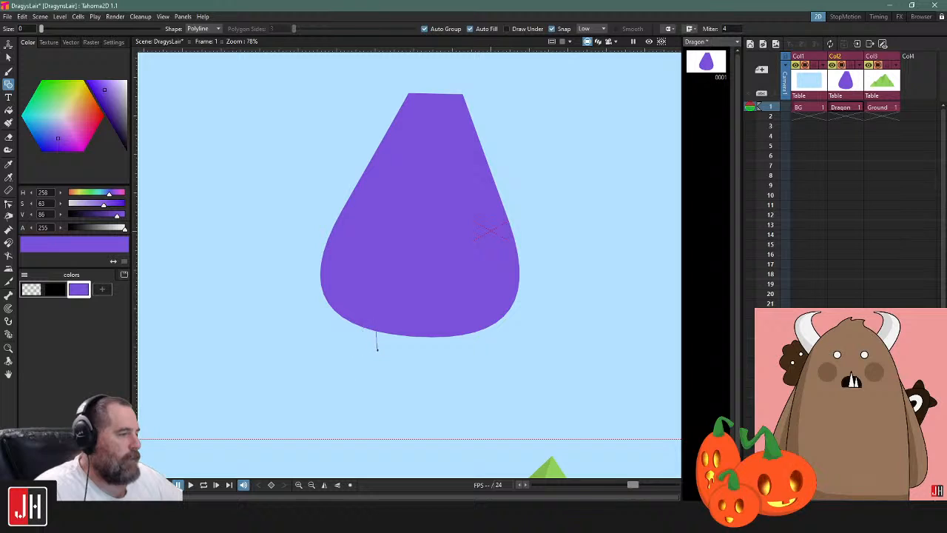
left_click(102, 288)
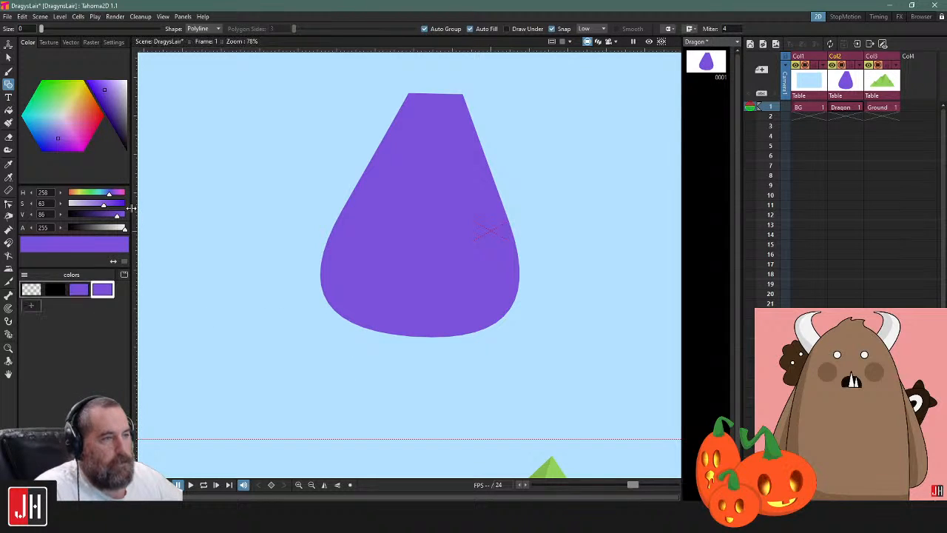
left_click_drag(104, 99, 107, 101)
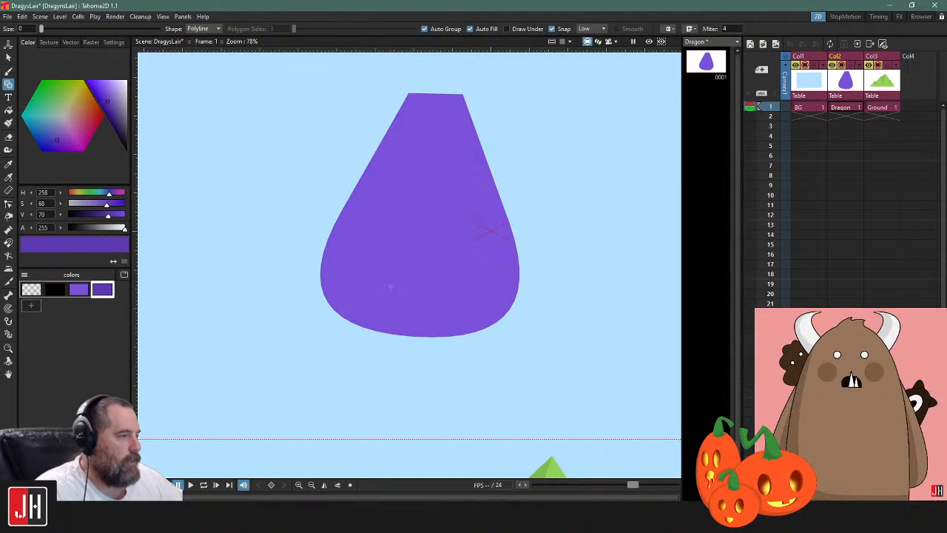
left_click(384, 341)
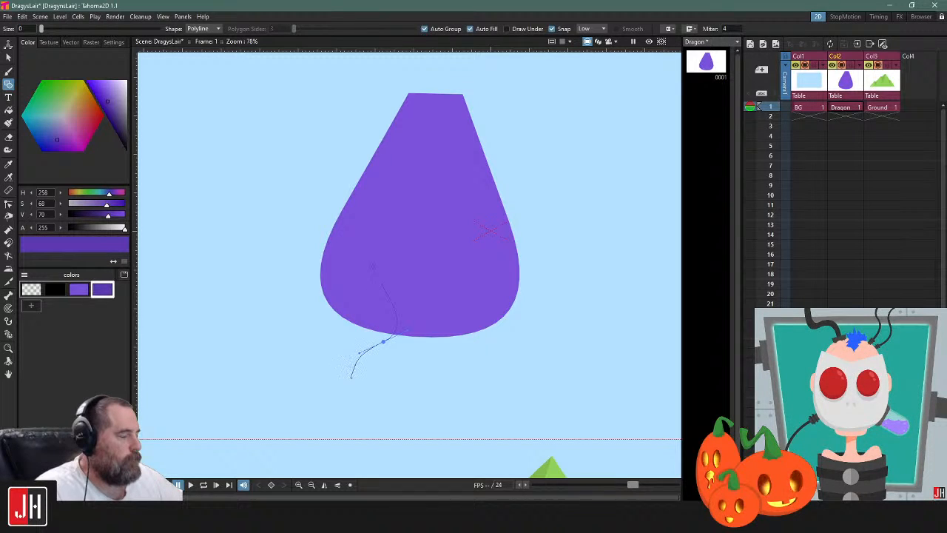
left_click(353, 382)
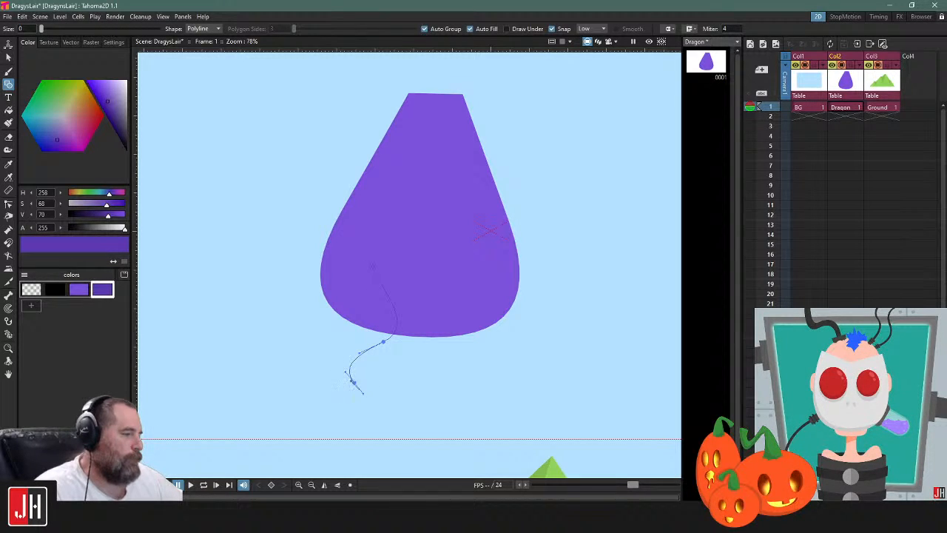
left_click_drag(304, 337, 304, 291)
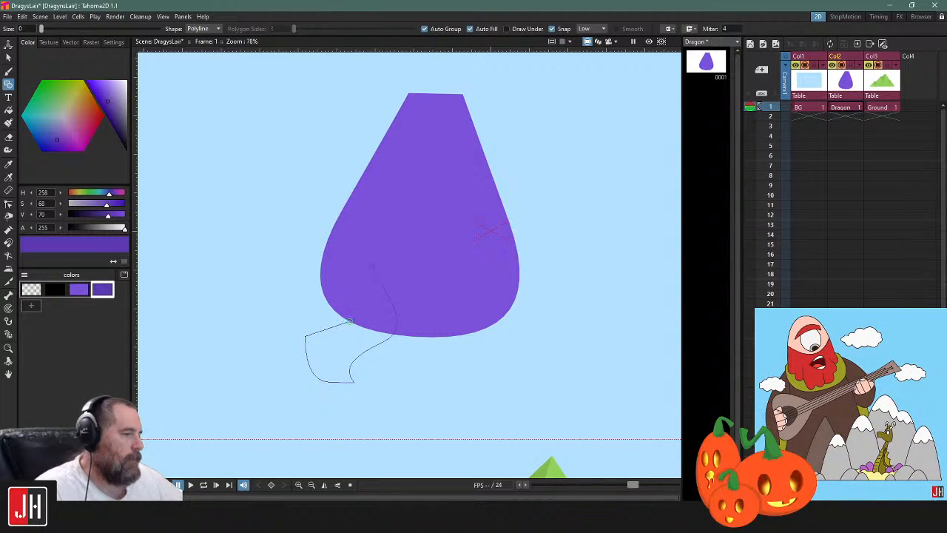
mouse_move(351, 320)
left_mouse_down()
mouse_move(341, 297)
mouse_move(347, 311)
left_mouse_up()
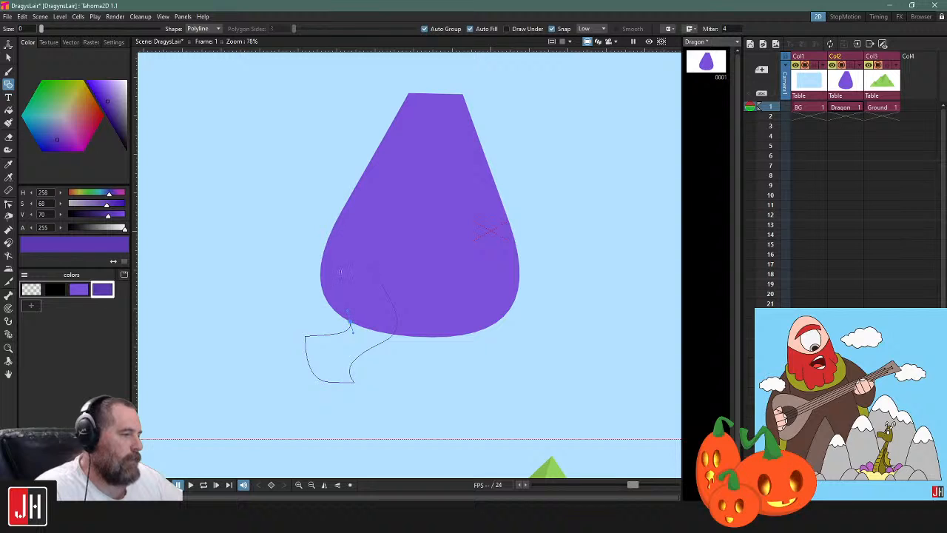
key("ctrl+z")
key("ctrl+z")
key("ctrl+z")
key("ctrl+z")
key("ctrl+z")
key("ctrl+z")
key("ctrl+z")
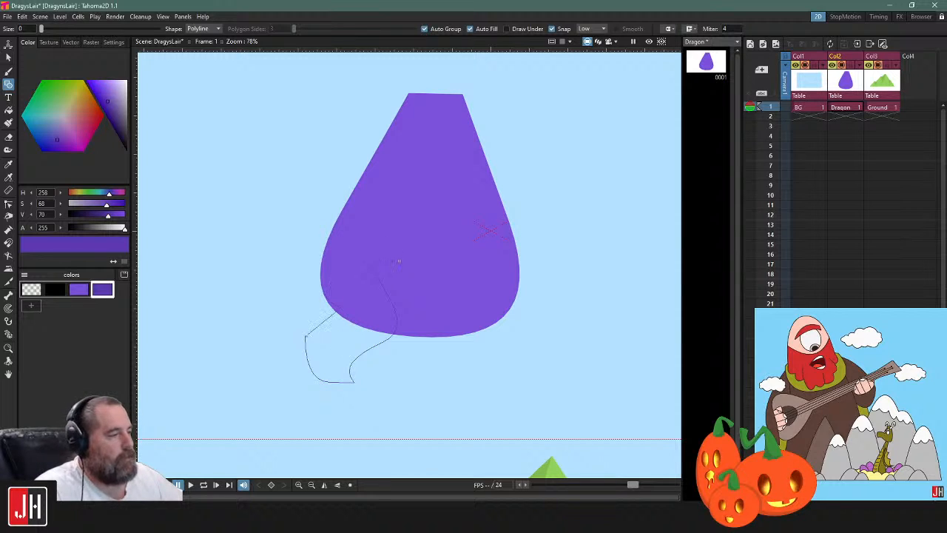
Save the scene and add a pale yellow style set to H 62, S 23, V 100
key("ctrl+s")
left_click_drag(454, 247, 432, 309)
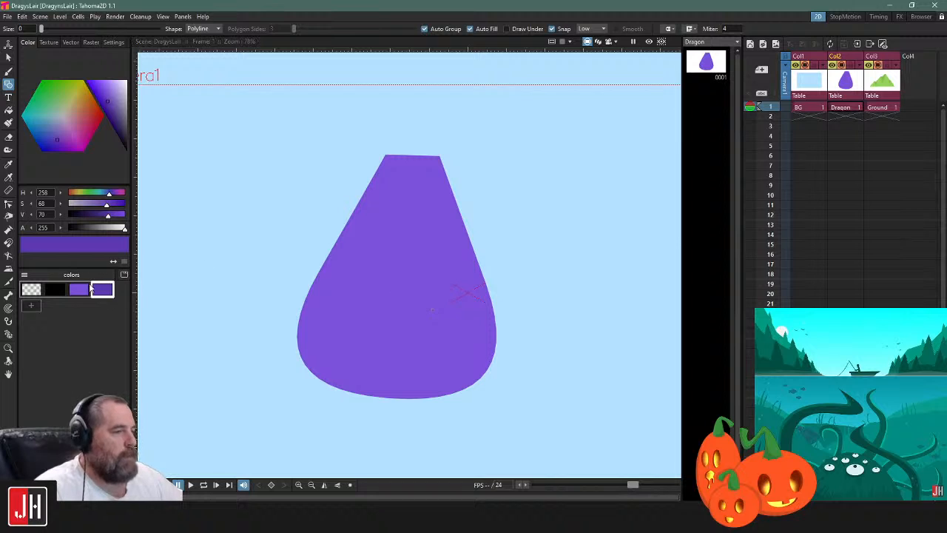
left_click(29, 305)
left_click(78, 90)
left_click_drag(104, 94, 118, 78)
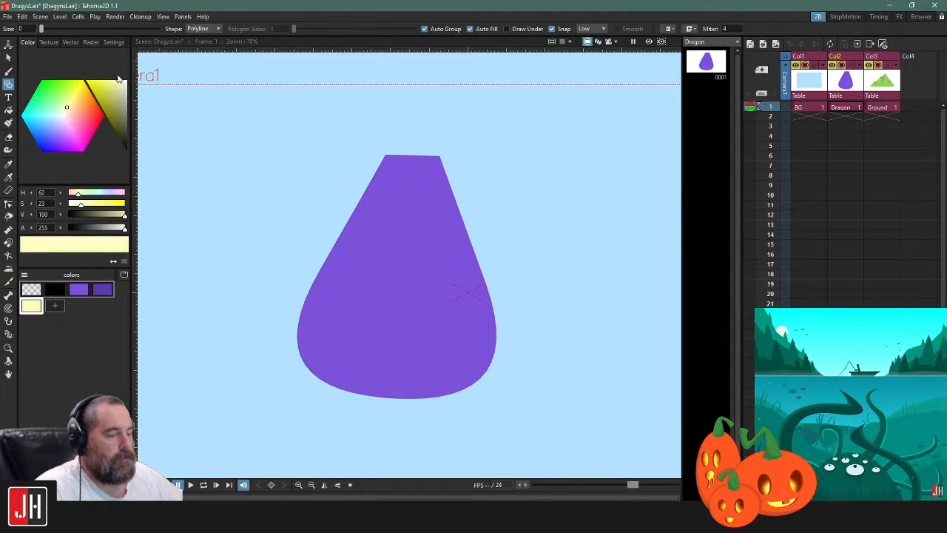
Draw a filled pale yellow polyline belly over the body's right side, with a curved inner edge and the outside following the body's outline
left_click(399, 156)
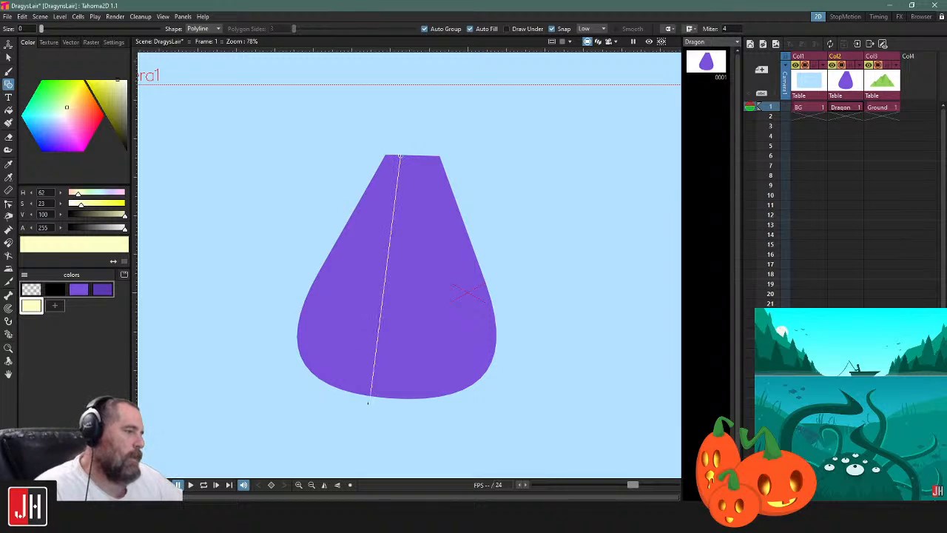
mouse_move(344, 388)
left_mouse_down()
mouse_move(258, 408)
mouse_move(297, 423)
left_mouse_up()
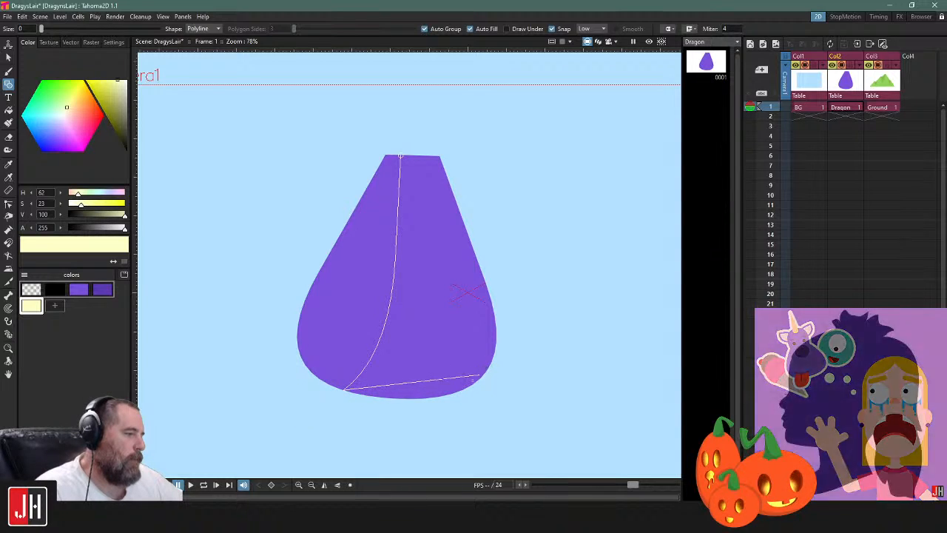
left_click_drag(490, 397, 489, 394)
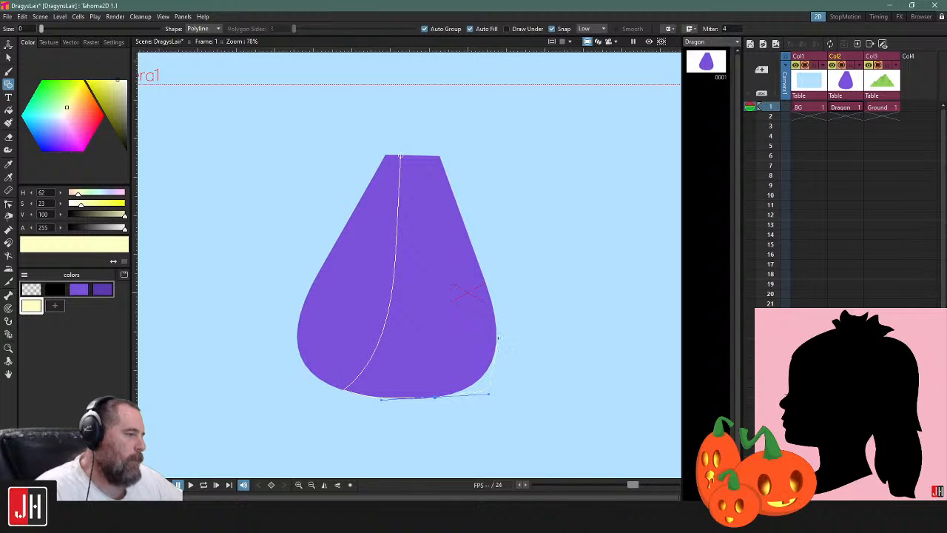
left_click(495, 324)
key("ctrl+z")
left_click_drag(487, 287, 474, 248)
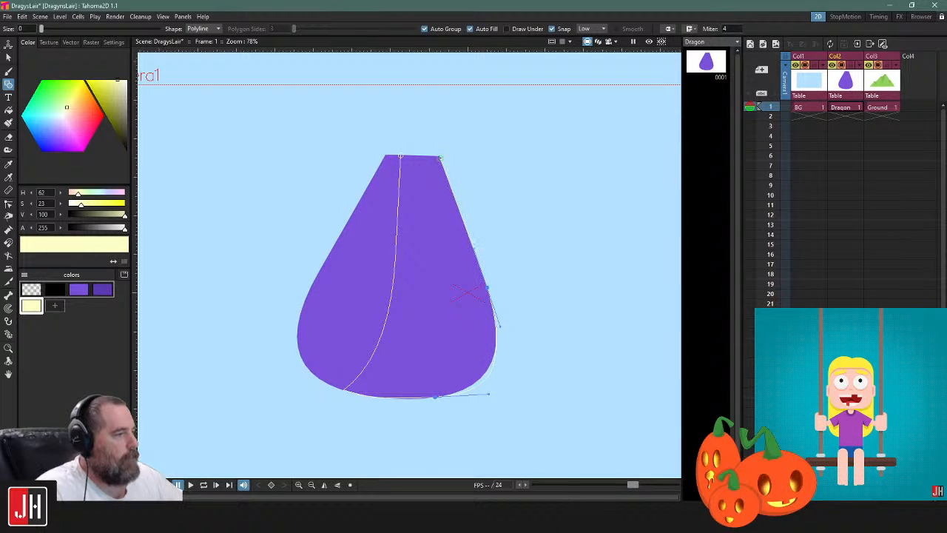
left_click(440, 156)
left_click(400, 155)
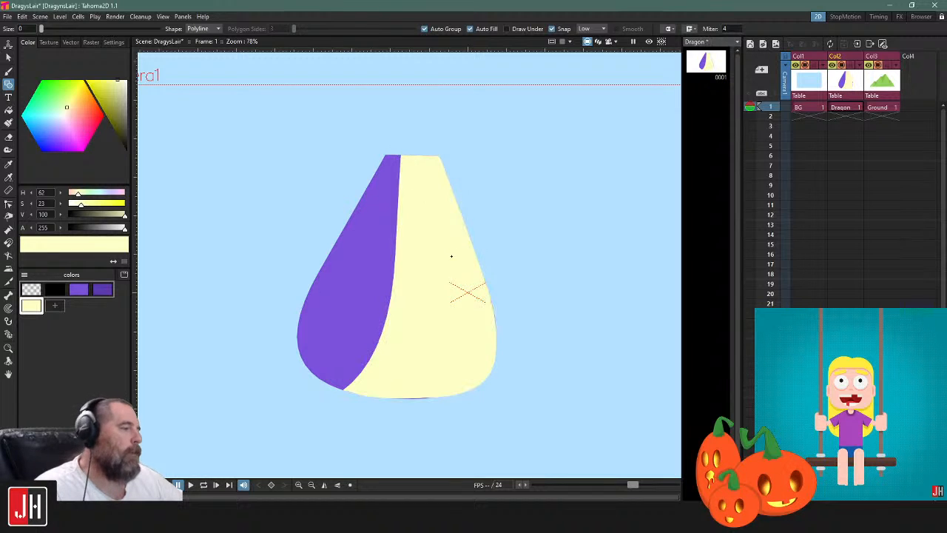
Adjust the belly's bottom control point so its lower edge covers the purple body beneath
scroll(451, 261, "down", 2)
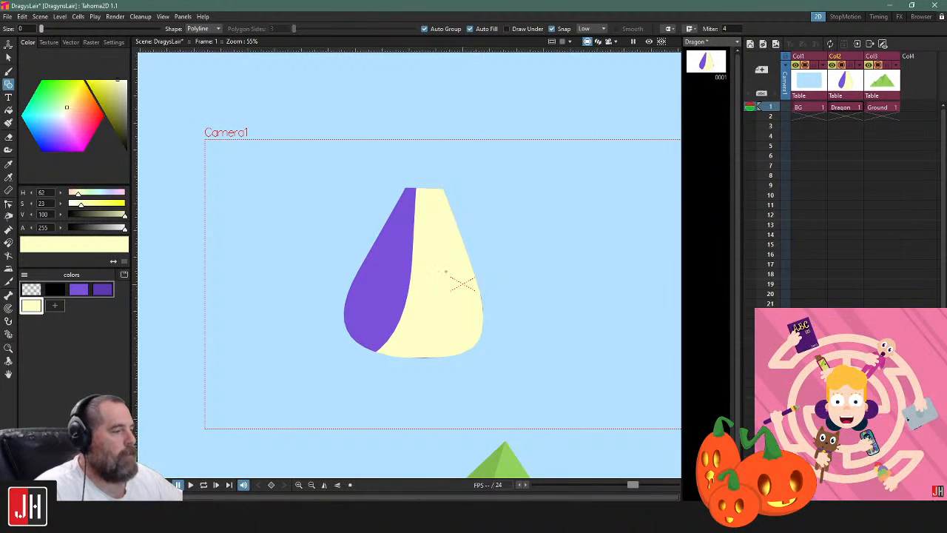
scroll(444, 366, "up", 3)
key("c")
left_click(459, 326)
left_click_drag(440, 327, 441, 330)
left_click(455, 359)
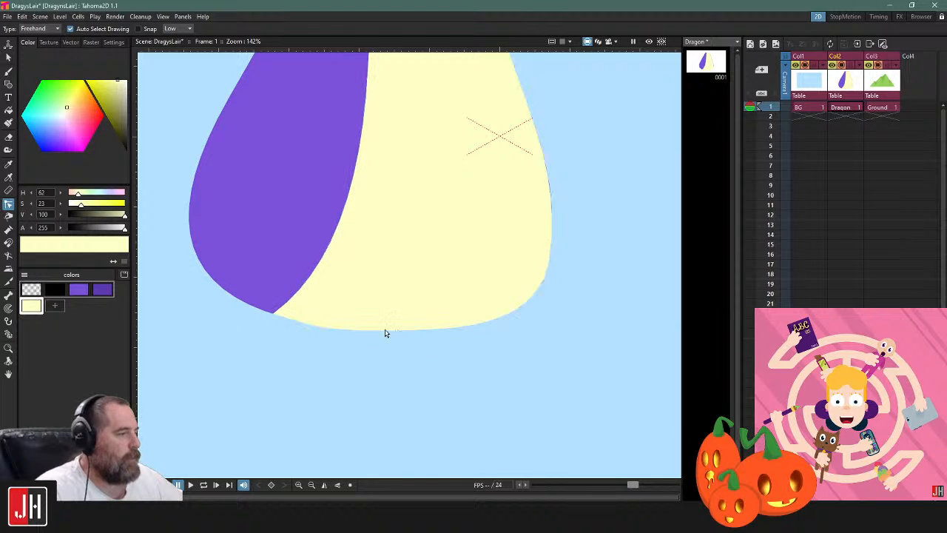
left_click(276, 319)
left_click(345, 359)
scroll(433, 377, "down", 3)
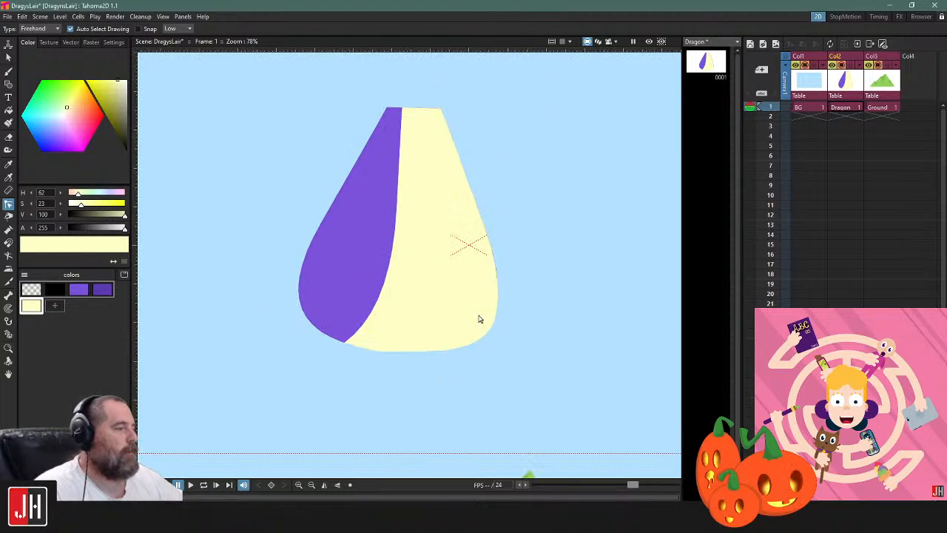
Fine-tune the control point on the belly's right edge to follow the body's outline
scroll(488, 311, "up", 3)
left_click(506, 289)
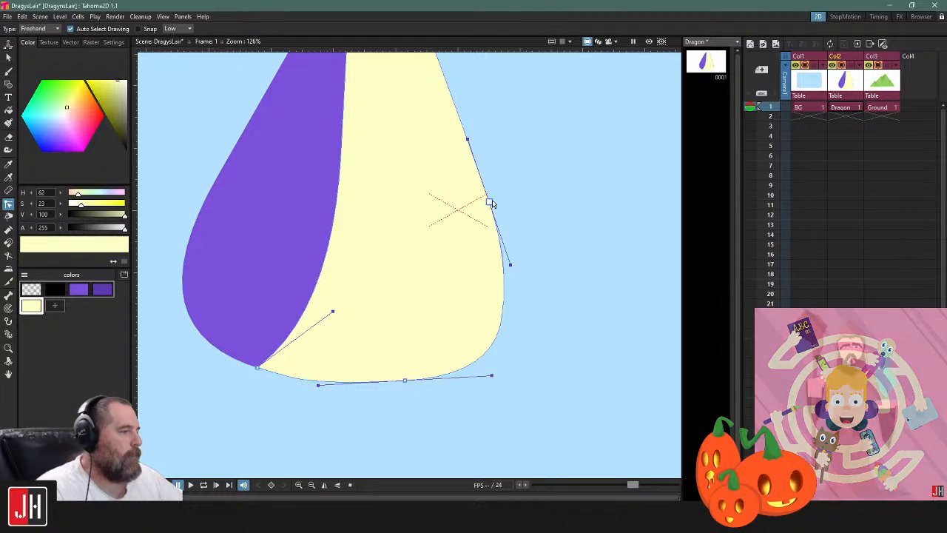
left_click(555, 206)
scroll(499, 282, "down", 3)
scroll(496, 274, "down", 1)
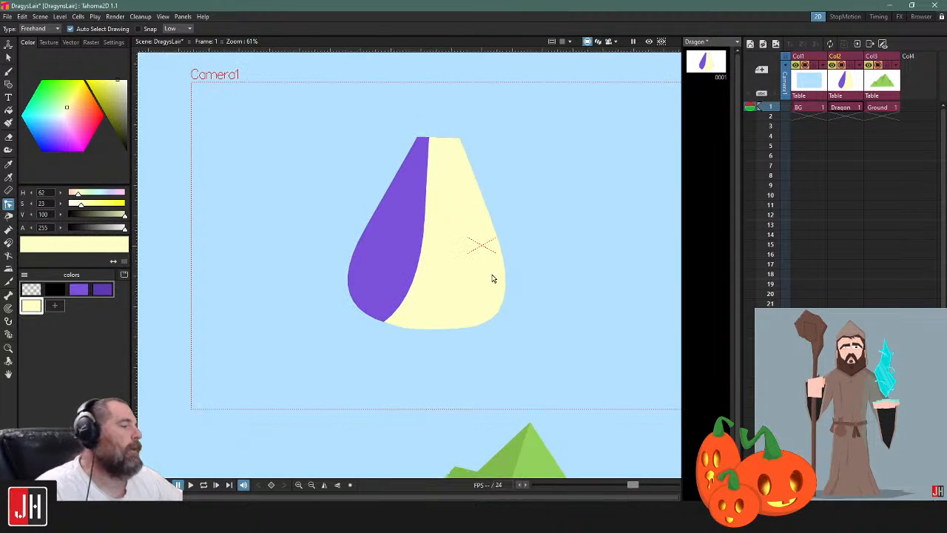
Reshape the belly's inner curve with its control handle so the purple bulges further into the belly at mid-height
scroll(412, 249, "up", 2)
left_click(416, 244)
left_click_drag(407, 314, 432, 279)
left_click(629, 180)
Add a darker yellow shadow style and set it to H 62, S 29, V 90
left_click_drag(566, 179, 505, 225)
scroll(505, 226, "up", 1)
left_click(54, 305)
left_click(117, 88)
Draw a thin tapered crease in the darker yellow across the upper belly, starting at its inner edge
scroll(353, 207, "up", 2)
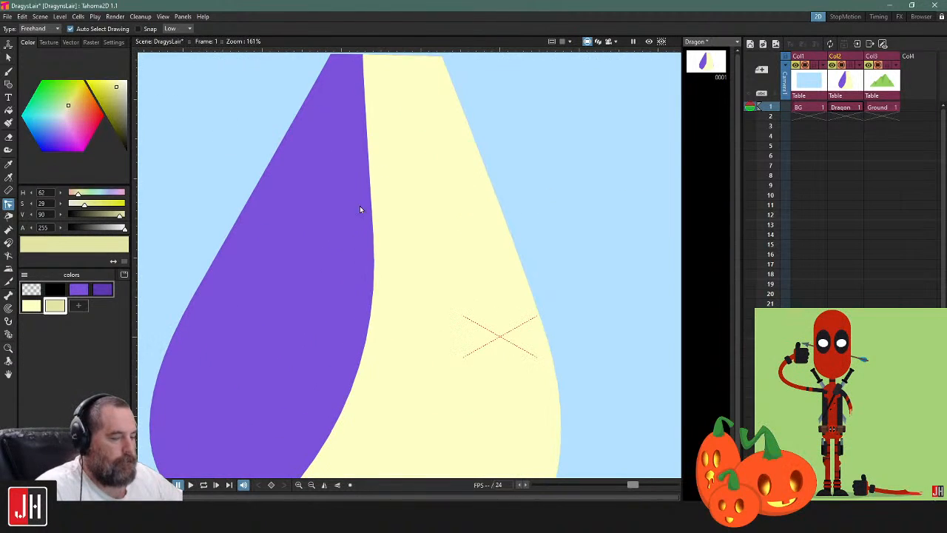
key("g")
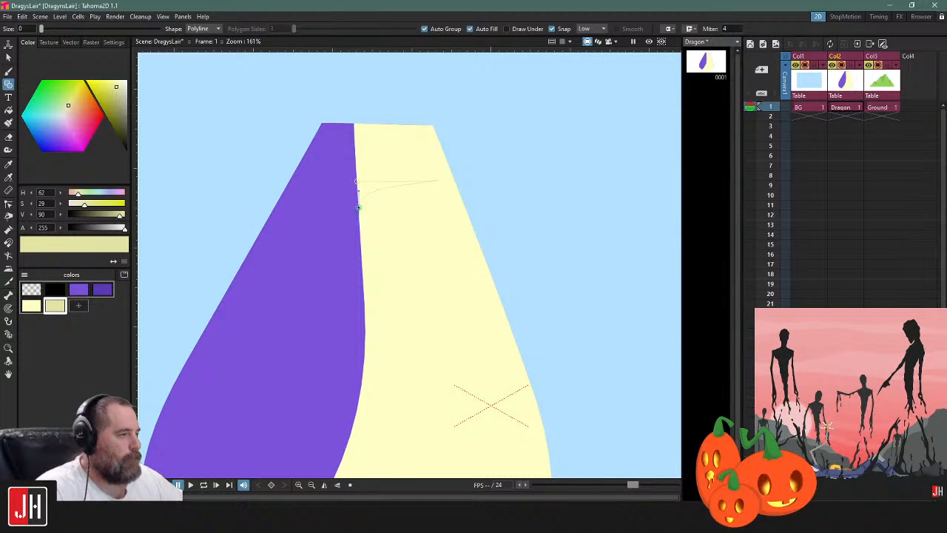
left_click(355, 183)
scroll(417, 282, "down", 3)
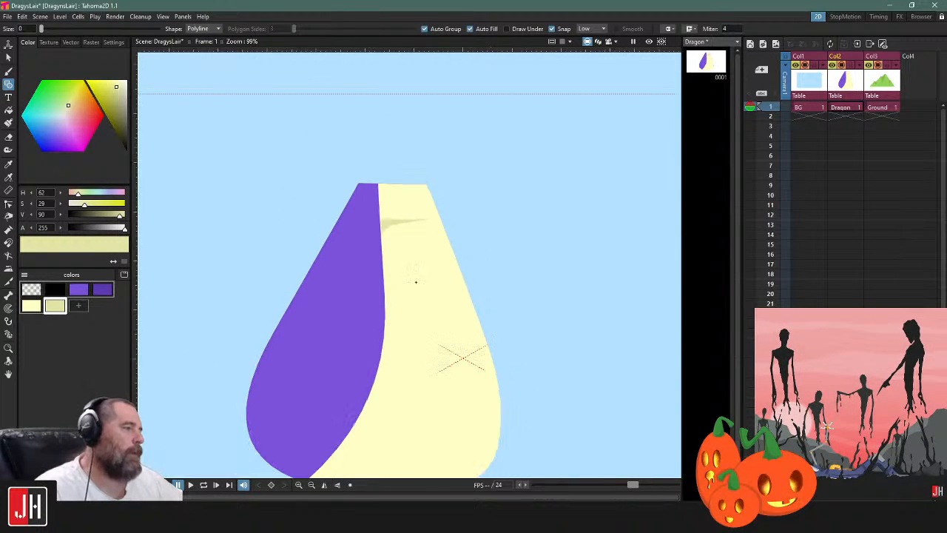
Delete the darker yellow crease from the upper belly
scroll(419, 285, "up", 3)
key("s")
left_click(406, 178)
key("Delete")
scroll(418, 166, "down", 5)
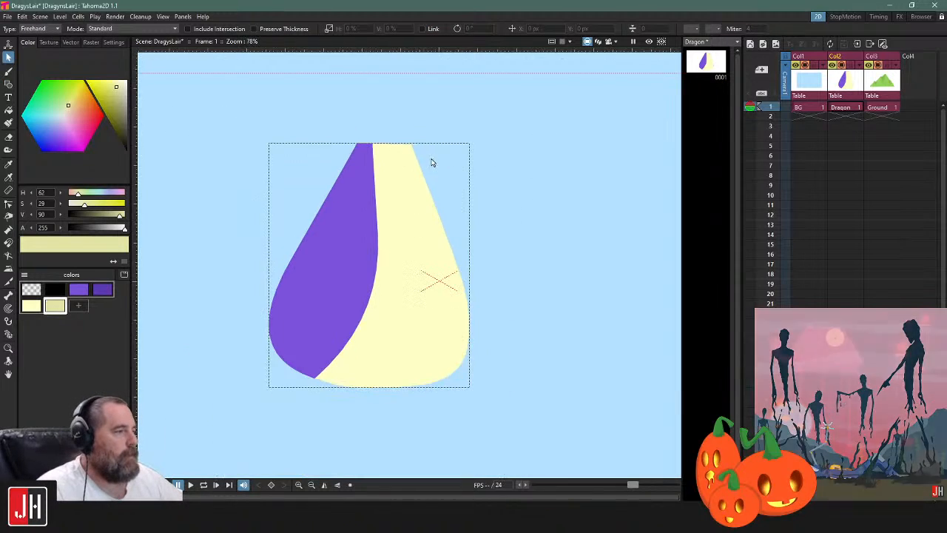
Start a polyline in the lighter purple inside the camera frame, outlining a sloping back, a wide rounded base and a bulging front
left_click(429, 203)
left_click_drag(436, 199, 178, 205)
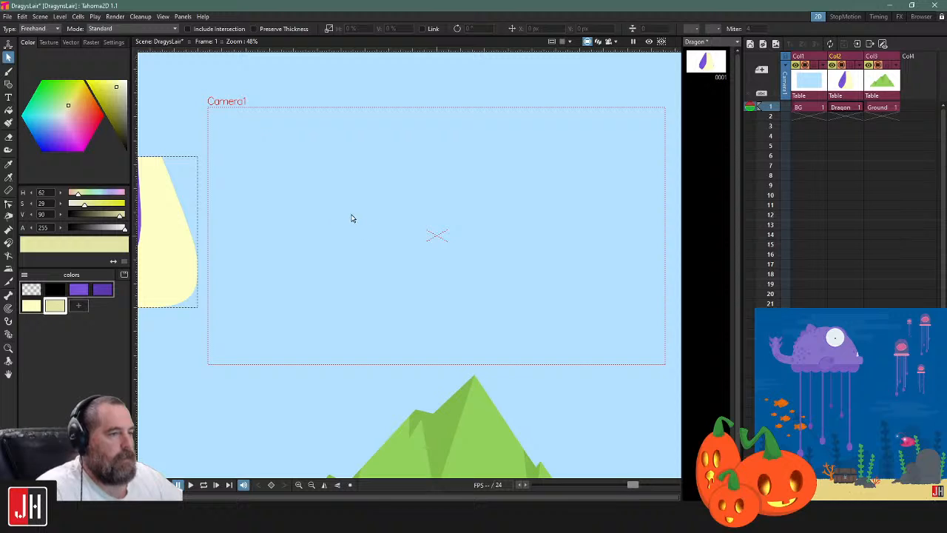
left_click(77, 294)
key("g")
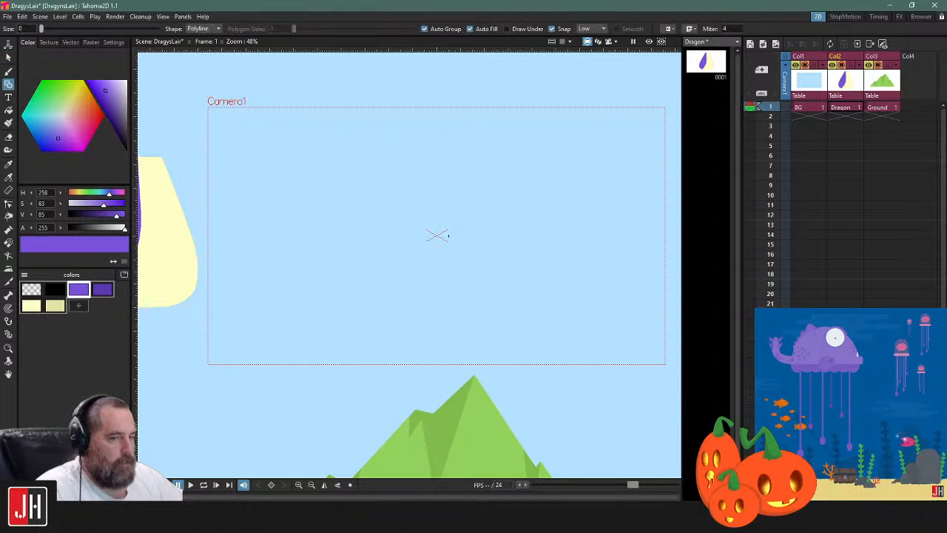
scroll(468, 210, "up", 1)
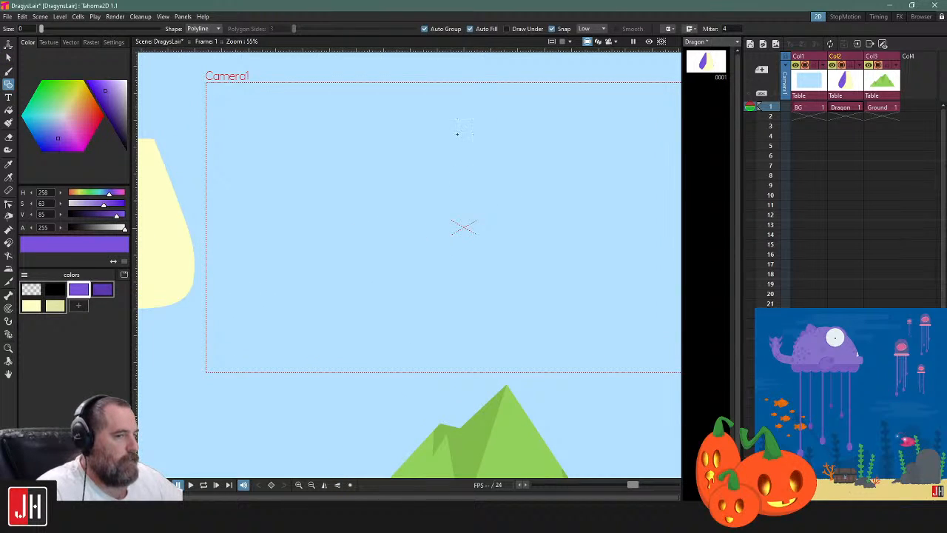
left_click(447, 151)
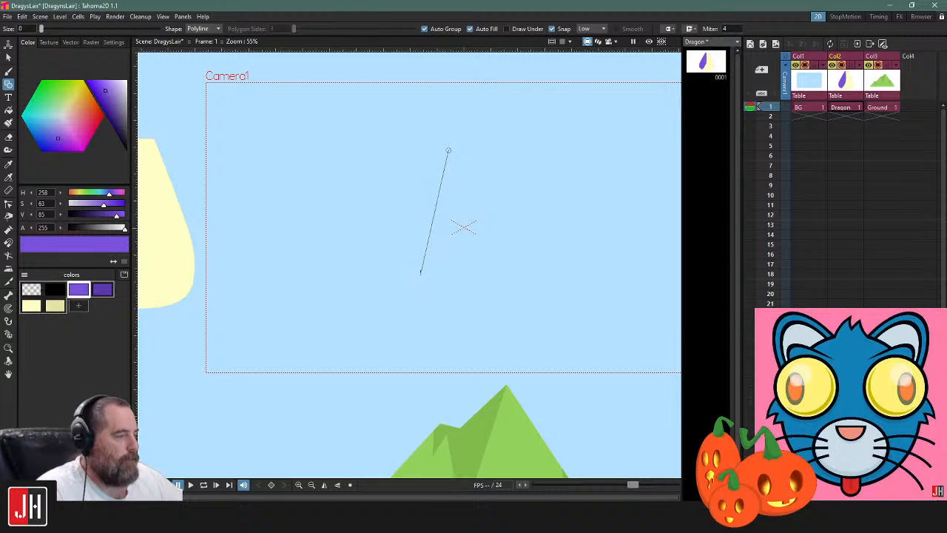
left_click_drag(413, 252, 406, 298)
key("ctrl+z")
left_click_drag(462, 223, 431, 169)
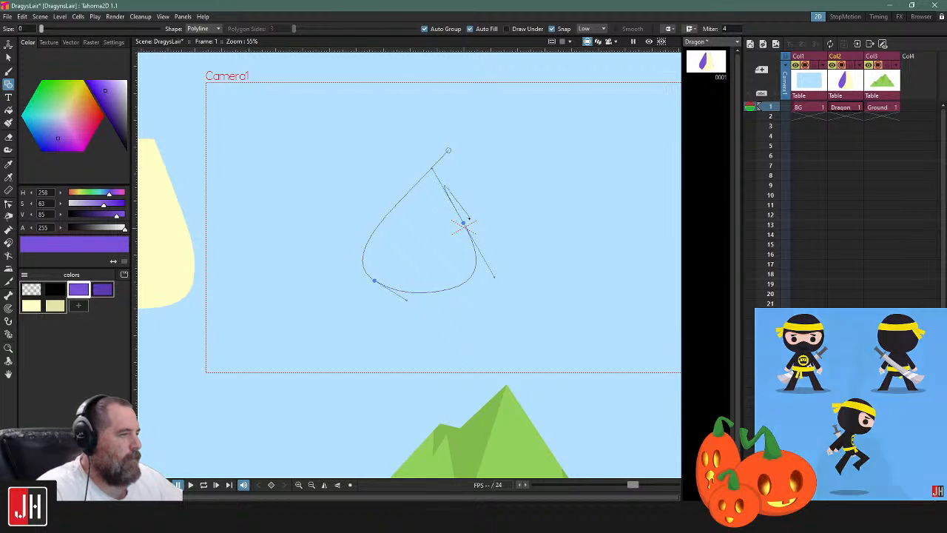
Finish the purple teardrop shape with an inward-curving neck edge that leans forward, and close the outline at its starting point
left_click_drag(476, 164, 503, 145)
key("ctrl+z")
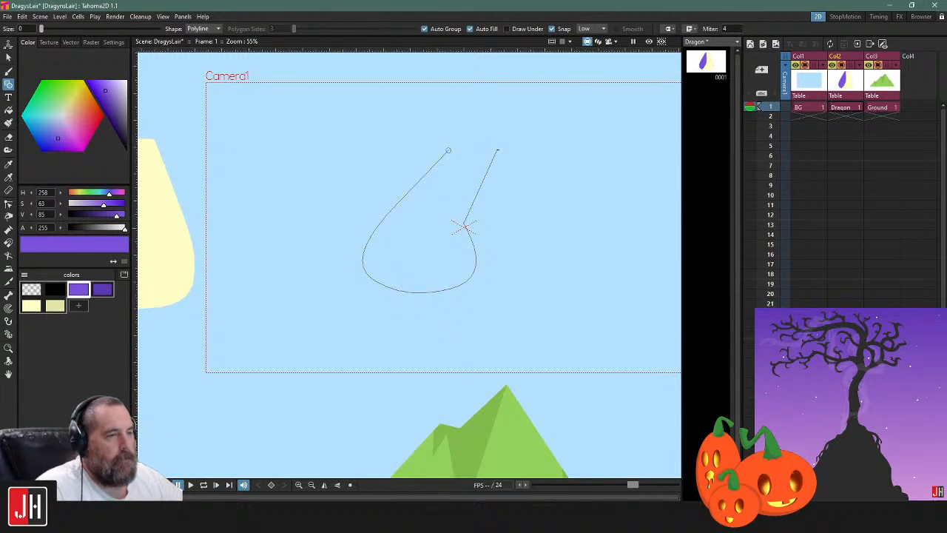
scroll(487, 211, "up", 3)
key("ctrl+z")
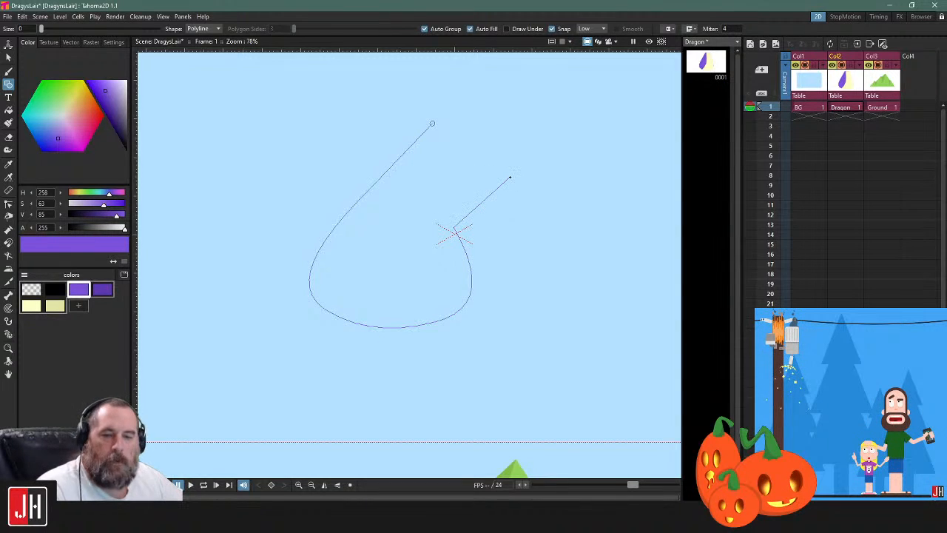
left_click_drag(473, 141, 516, 100)
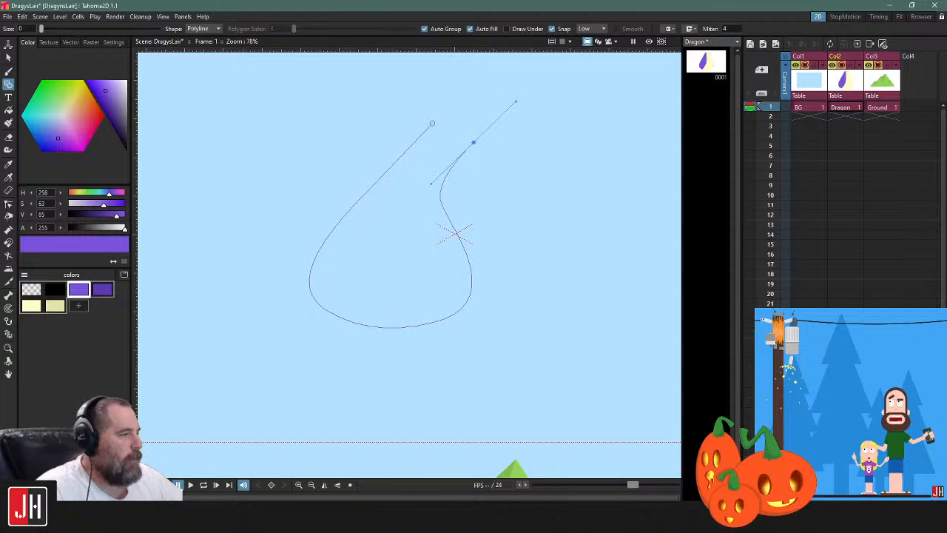
left_click(433, 123)
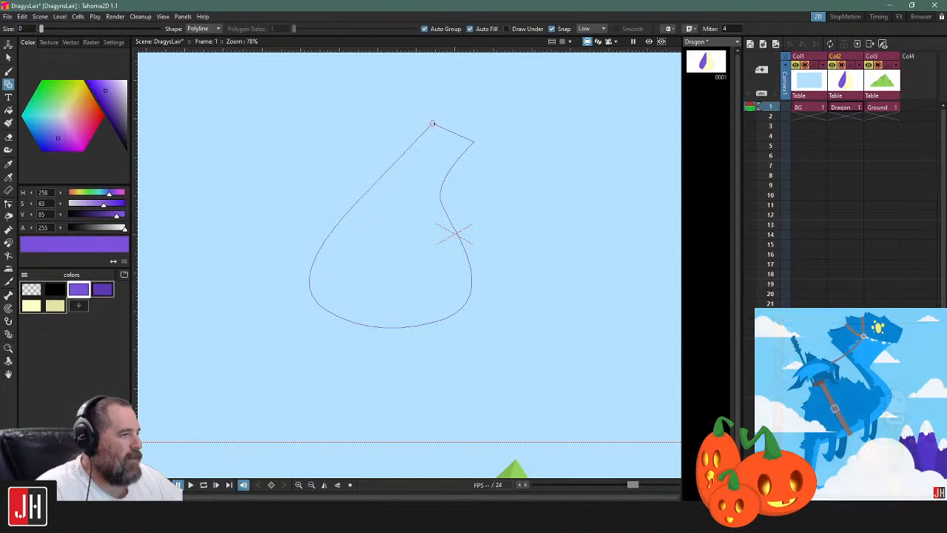
scroll(455, 230, "down", 3)
scroll(460, 214, "up", 1)
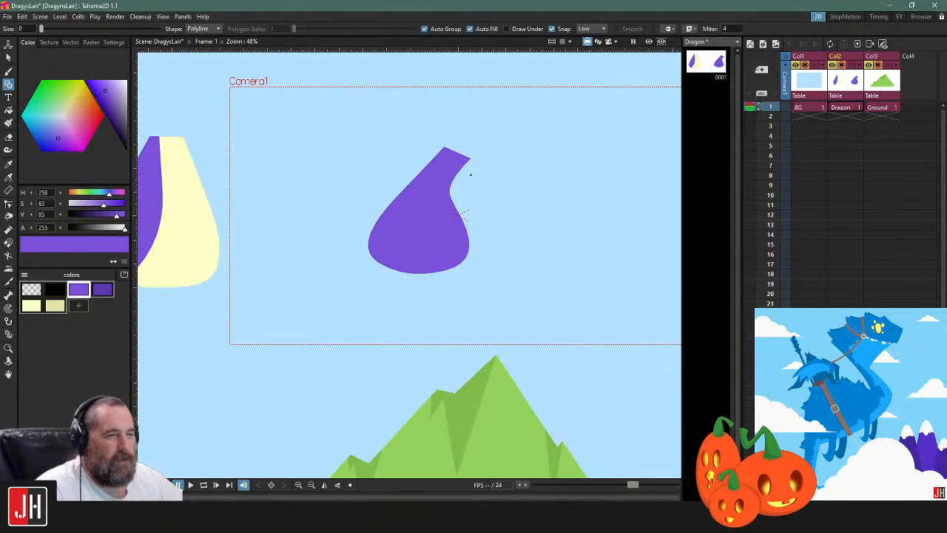
Move the new purple teardrop shape about 7 px right and 55 px down
scroll(451, 199, "up", 2)
key("s")
left_click_drag(457, 148, 456, 164)
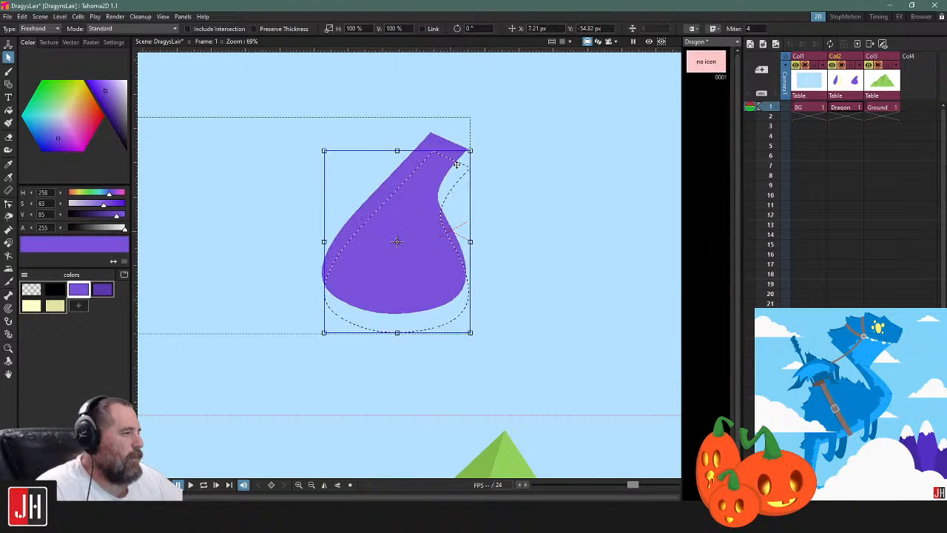
Try to straighten the neck's front edge by converting the control point at its outer tip
key("c")
left_click(462, 164)
mouse_move(519, 165)
left_mouse_down()
mouse_move(466, 135)
mouse_move(602, 196)
left_mouse_up()
mouse_move(491, 124)
left_mouse_down()
mouse_move(511, 436)
mouse_move(505, 150)
mouse_move(492, 103)
mouse_move(459, 123)
left_mouse_up()
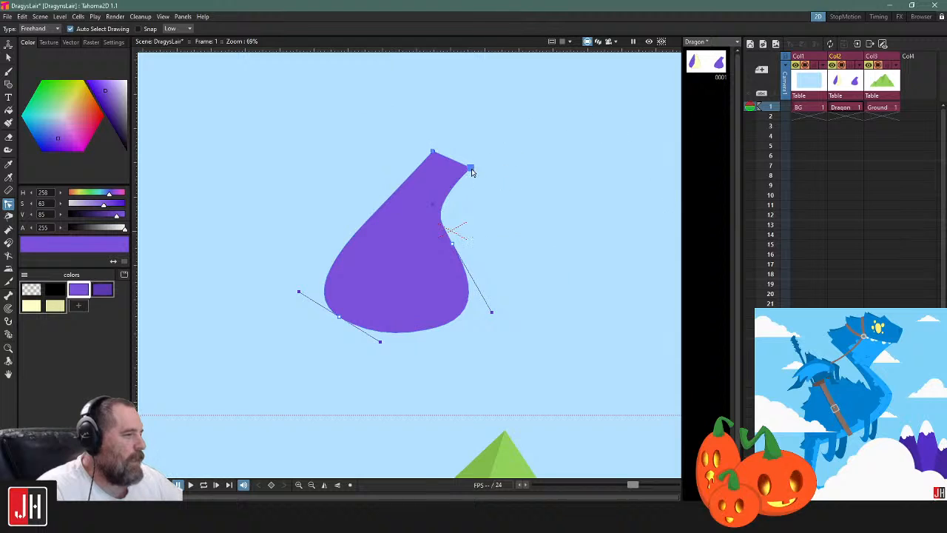
right_click(470, 170)
left_click(491, 175)
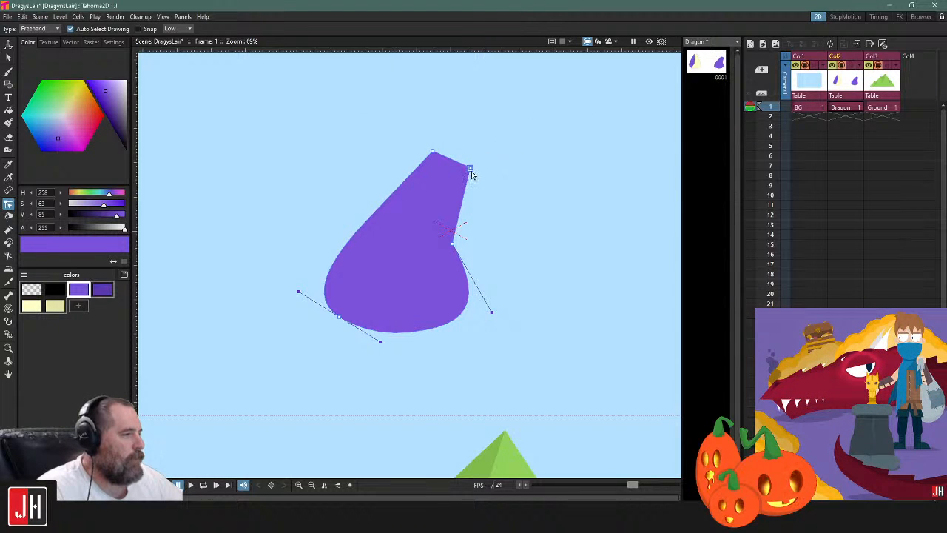
key("ctrl+z")
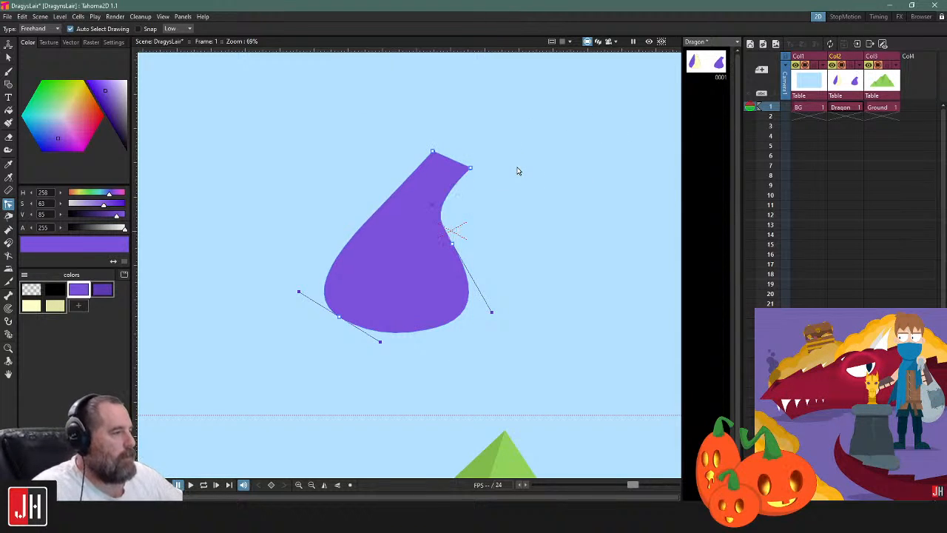
Nudge the outer corner control point at the neck's end slightly inward
left_click(502, 174)
left_click(472, 171)
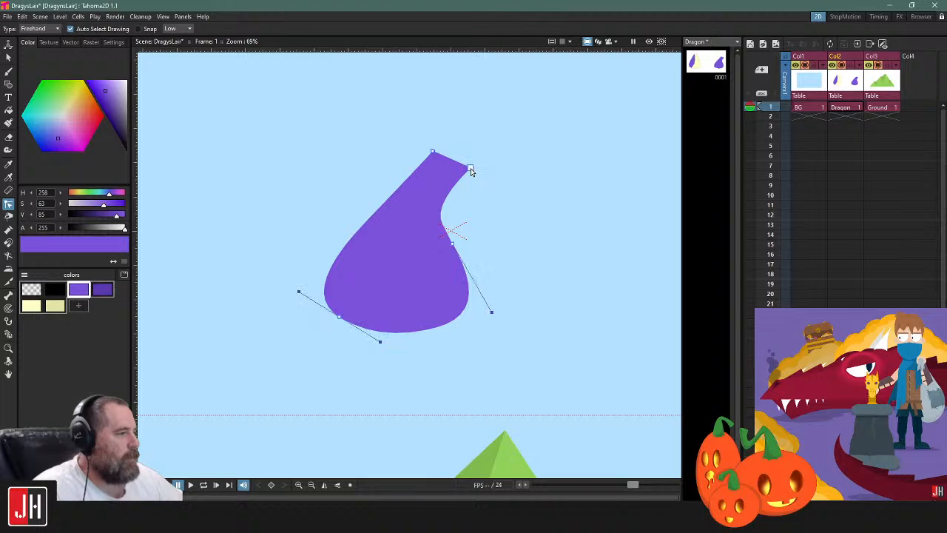
scroll(472, 171, "up", 5)
key("Delete")
key("ctrl+z")
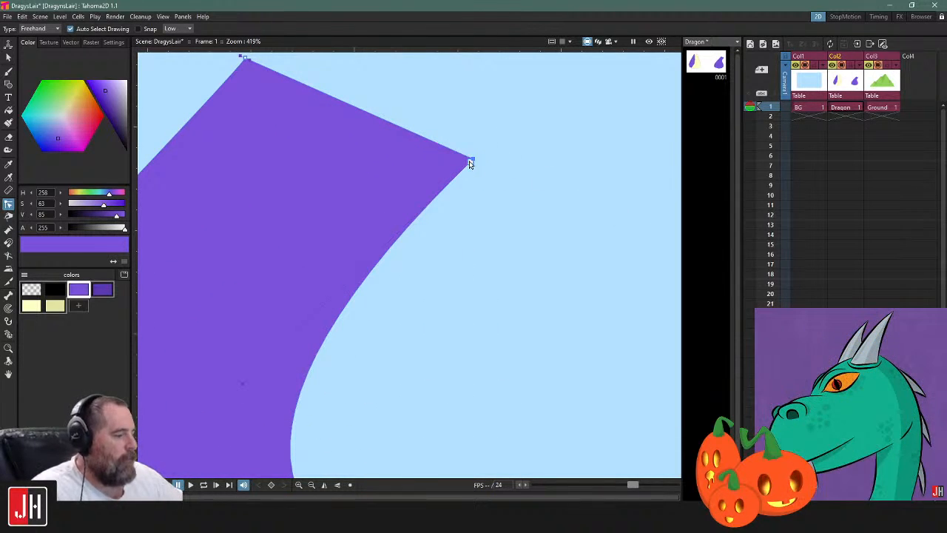
left_click_drag(474, 160, 470, 163)
scroll(469, 164, "down", 5)
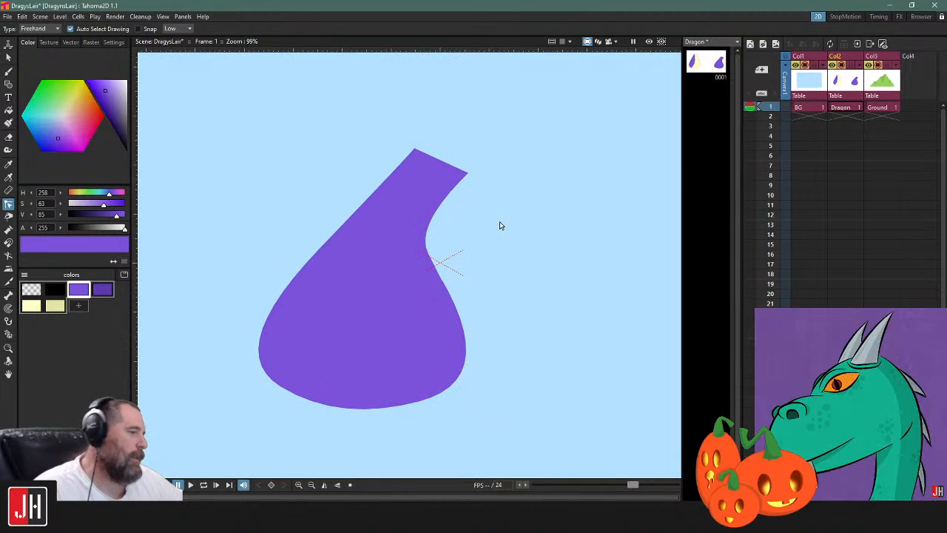
Pull the waist control point and the neck curve's handle inward to slim the front and deepen the hollow beneath the neck
left_click(445, 289)
scroll(443, 283, "up", 5)
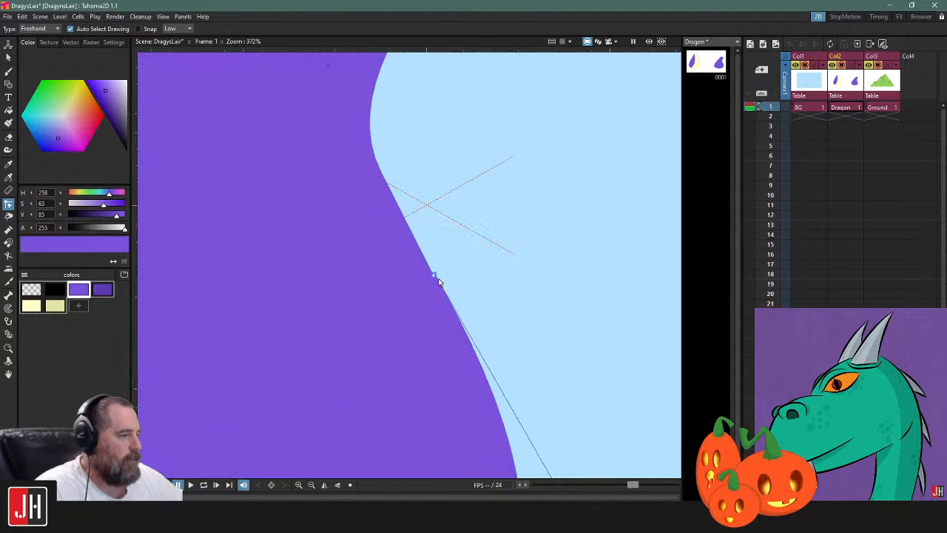
left_click(432, 268)
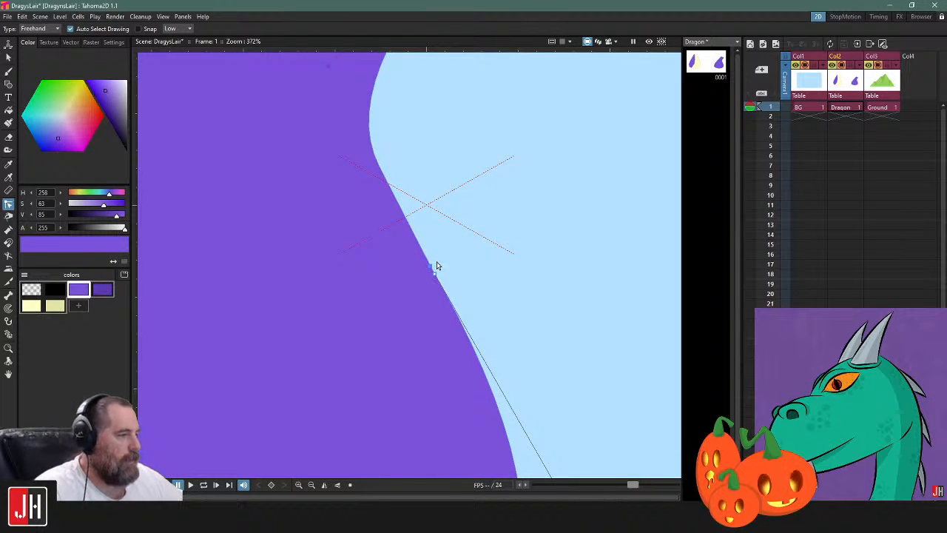
scroll(437, 268, "down", 3)
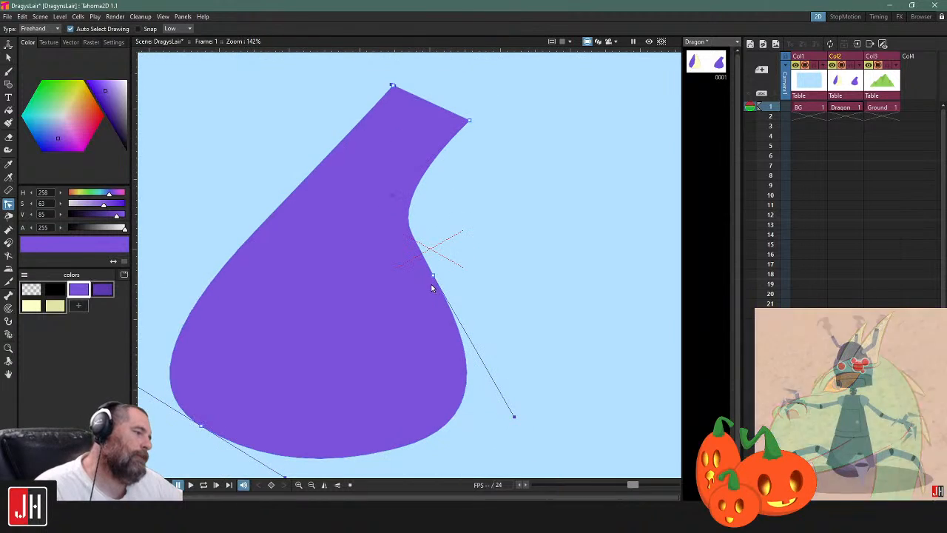
left_click_drag(433, 278, 419, 278)
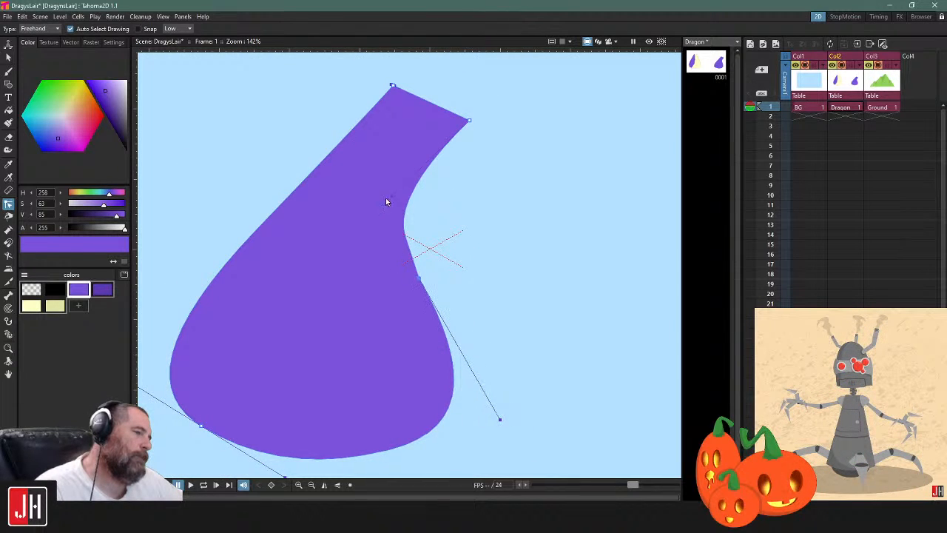
left_click_drag(390, 199, 372, 200)
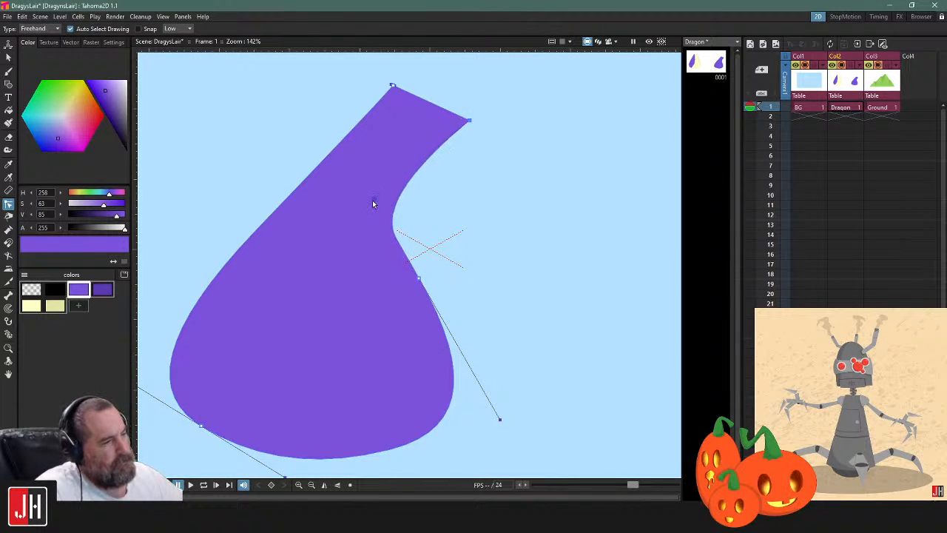
scroll(454, 244, "down", 3)
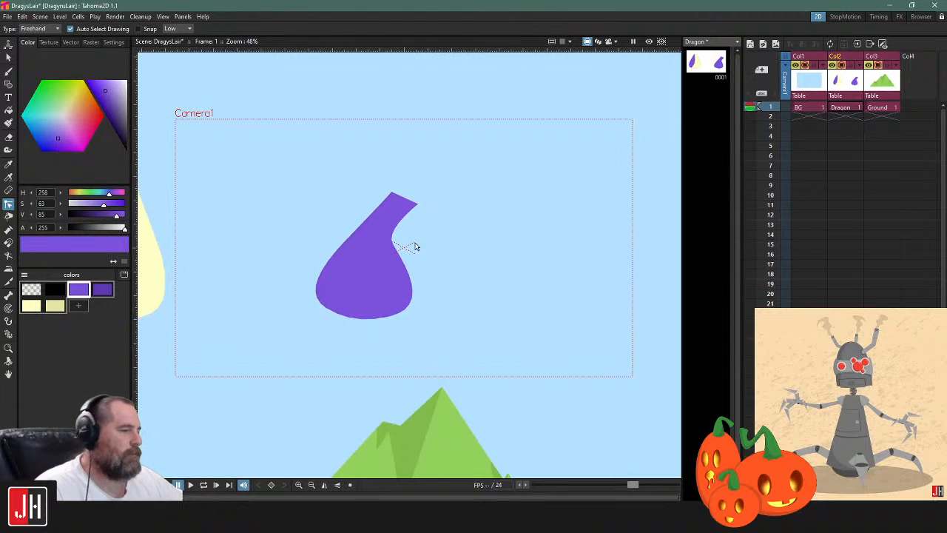
Move the purple teardrop shape about 7 px right and 58 px up
scroll(418, 251, "up", 1)
key("s")
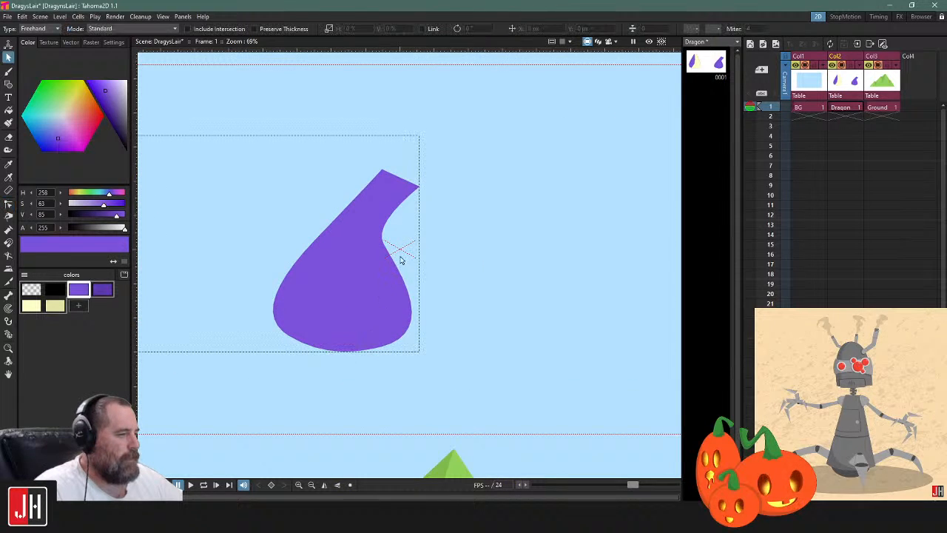
left_click(399, 255)
left_click_drag(396, 247, 396, 248)
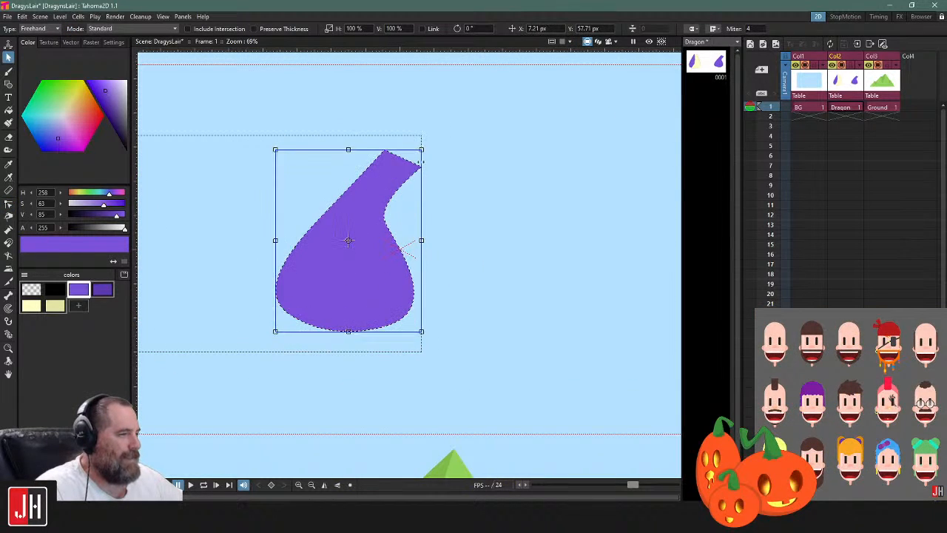
Remove the stray curve handle from the upper corner control point at the neck's end
key("c")
left_click(398, 156)
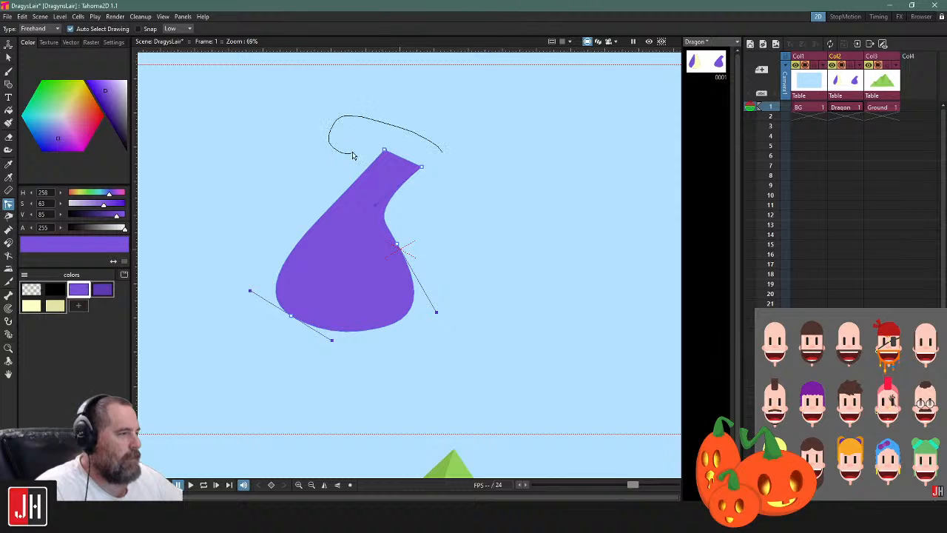
scroll(378, 149, "up", 10)
right_click(383, 143)
left_click(396, 147)
scroll(411, 148, "down", 10)
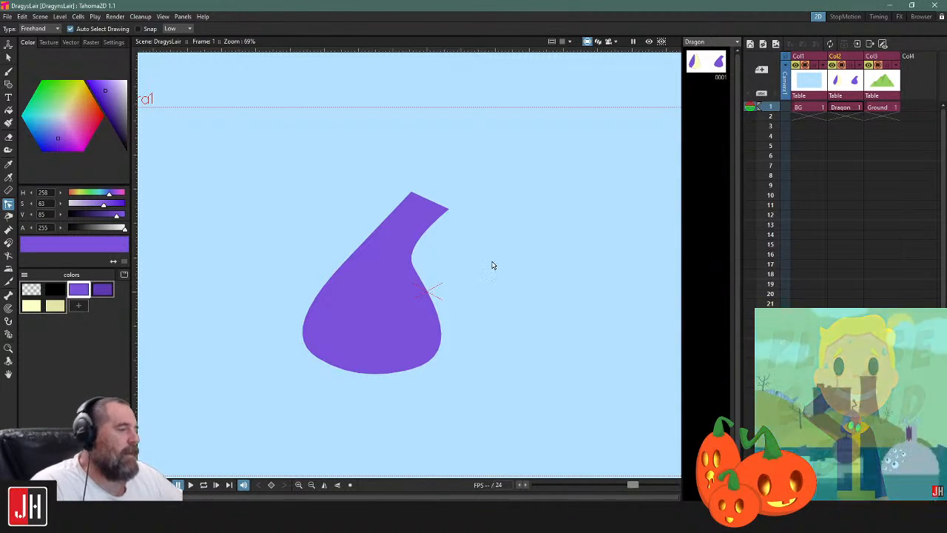
Fine-tune the teardrop by shifting its lower back point slightly up and outward and slightly adjusting the waist point and its handle
scroll(449, 281, "up", 2)
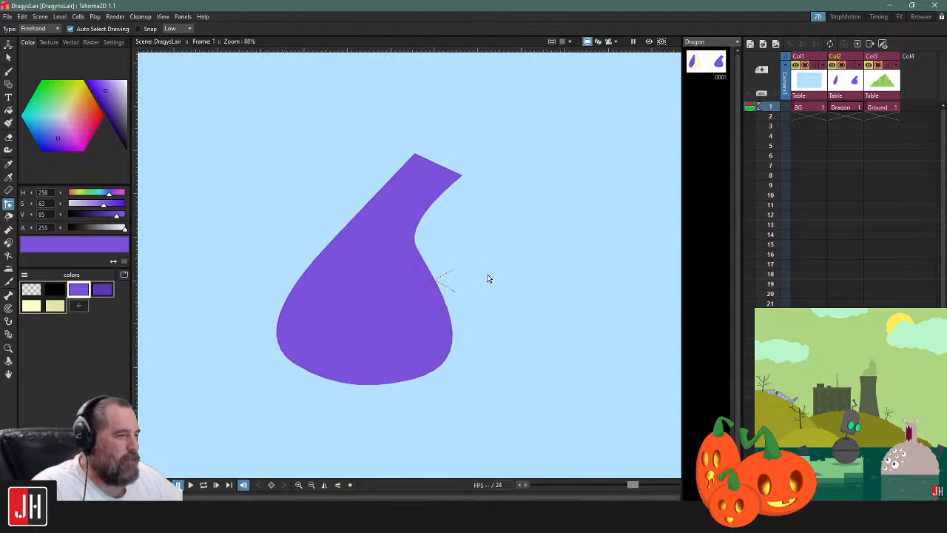
left_click(361, 387)
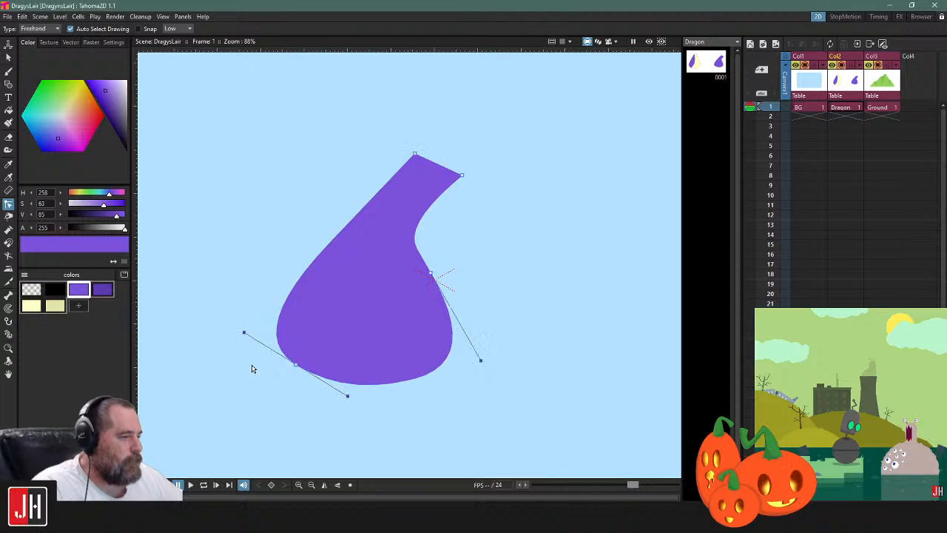
left_click_drag(295, 366, 292, 363)
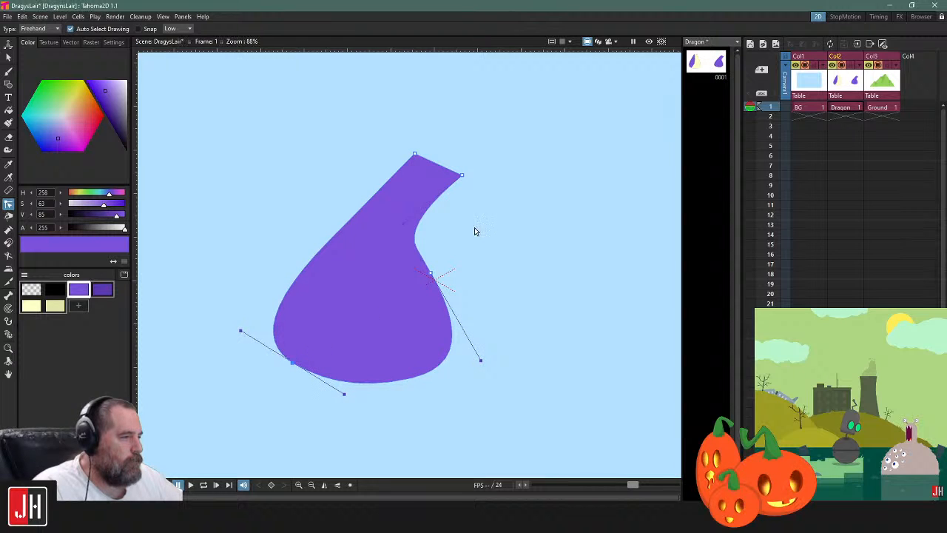
left_click_drag(433, 274, 434, 274)
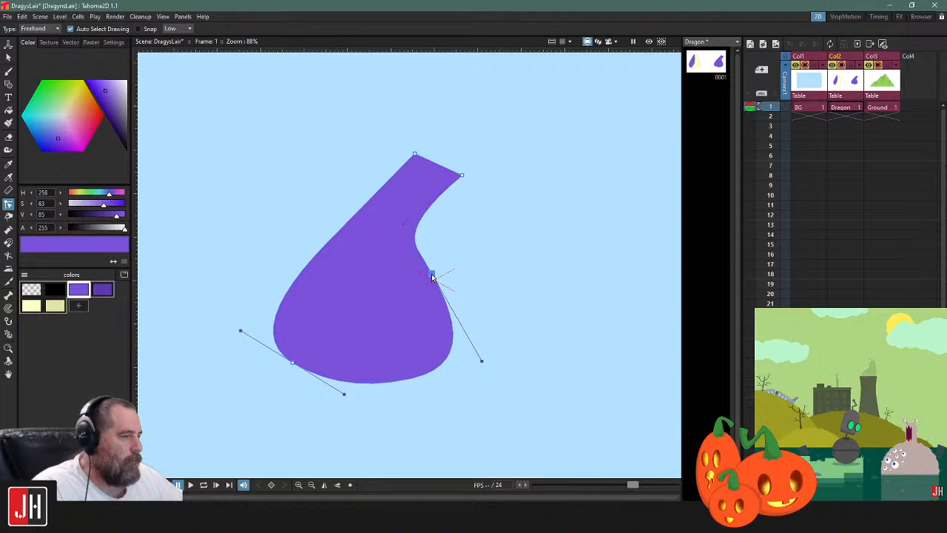
left_click_drag(482, 362, 482, 360)
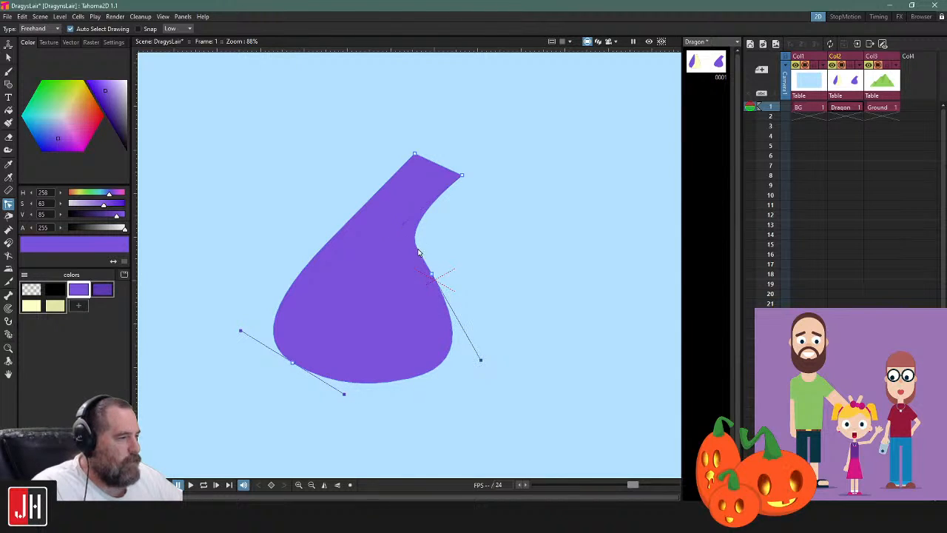
left_click_drag(432, 274, 431, 274)
left_click(467, 240)
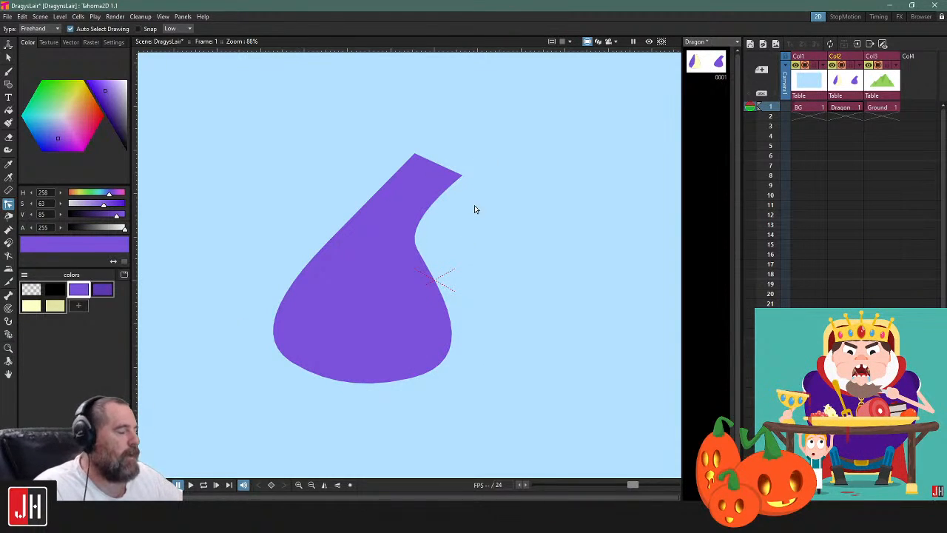
left_click_drag(459, 327, 493, 256)
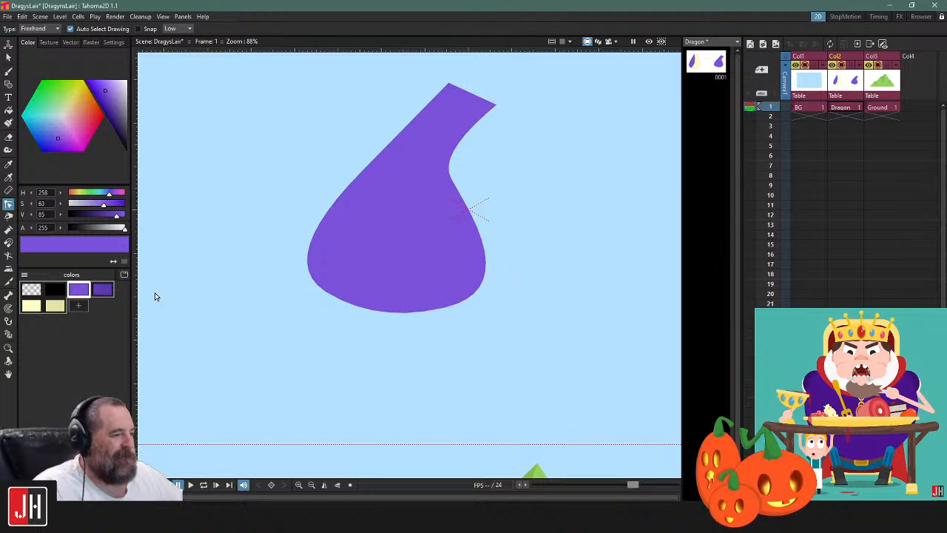
left_click(103, 290)
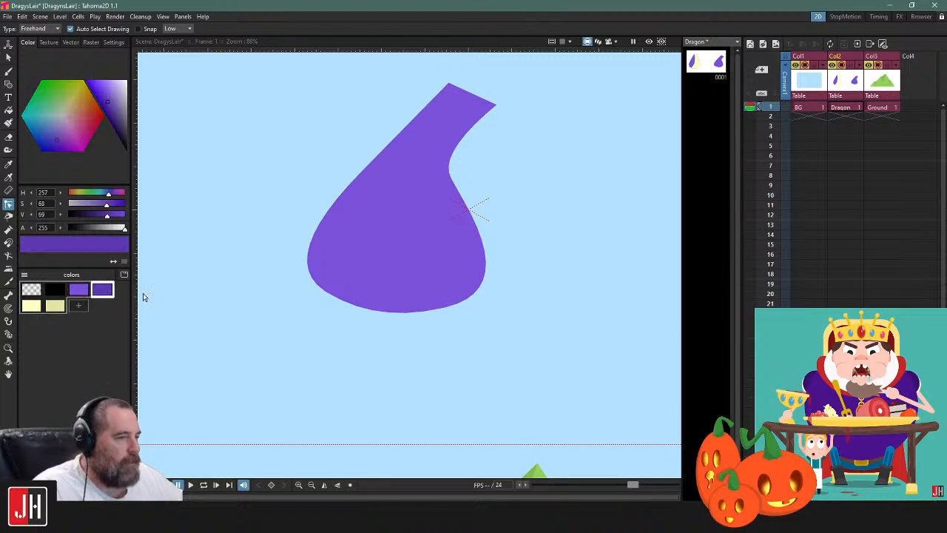
key("g")
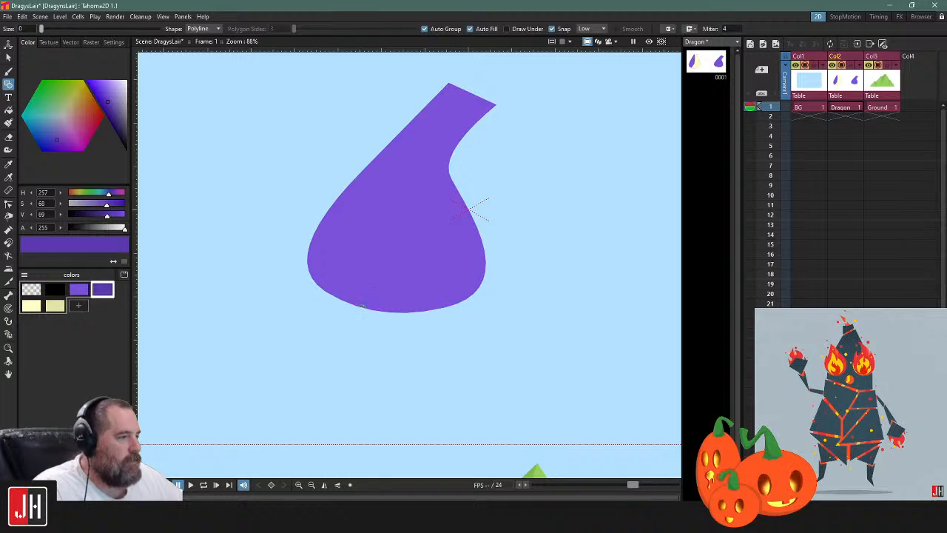
left_click_drag(335, 318, 317, 313)
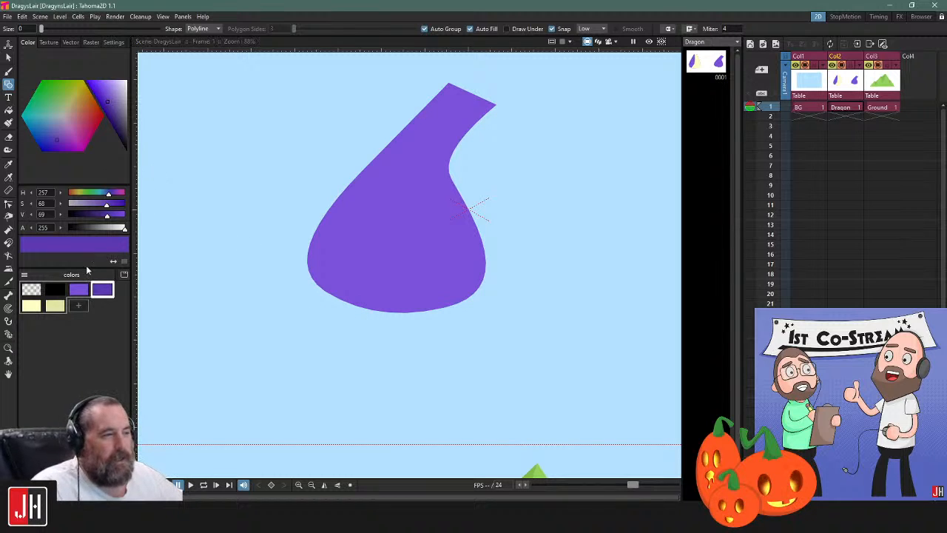
Draw a small curved leg with a notched foot in the lighter purple, attached under the teardrop's lower back edge, using a polyline
left_click(83, 289)
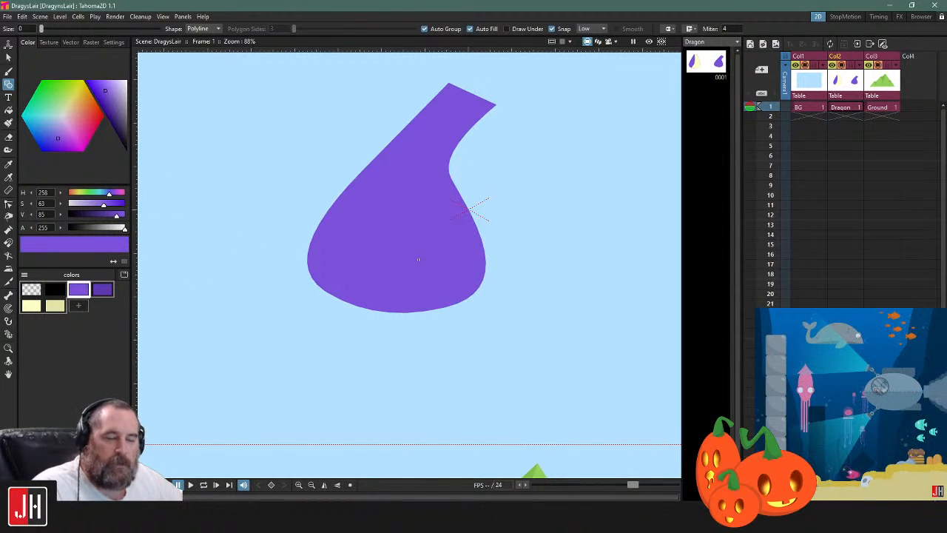
scroll(351, 326, "up", 2)
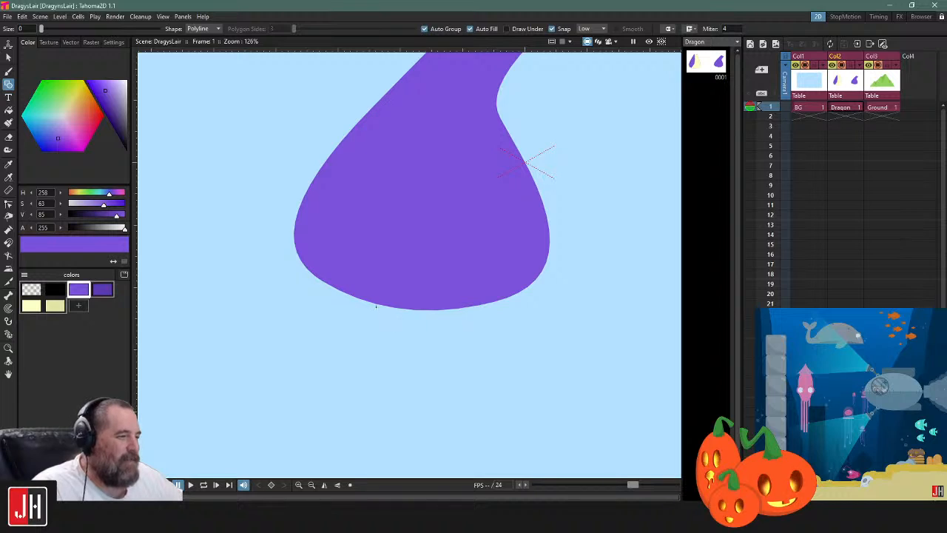
left_click(379, 303)
left_click_drag(365, 340, 321, 350)
key("ctrl+z")
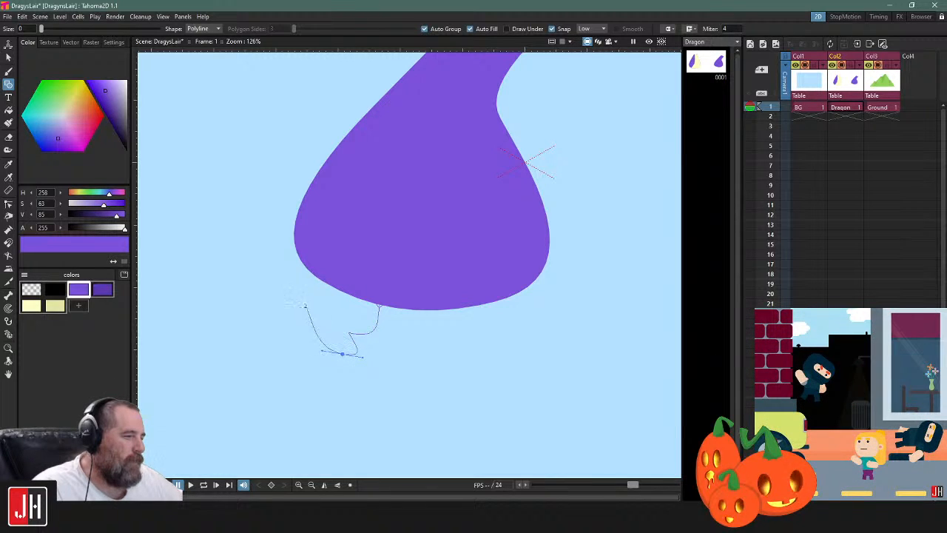
left_click_drag(305, 311, 316, 294)
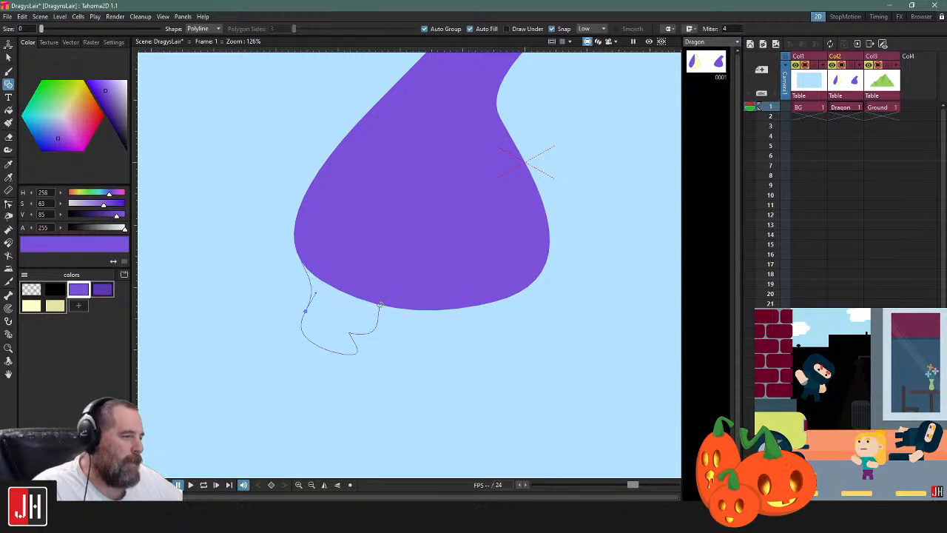
left_click(380, 304)
scroll(381, 304, "down", 5)
key("s")
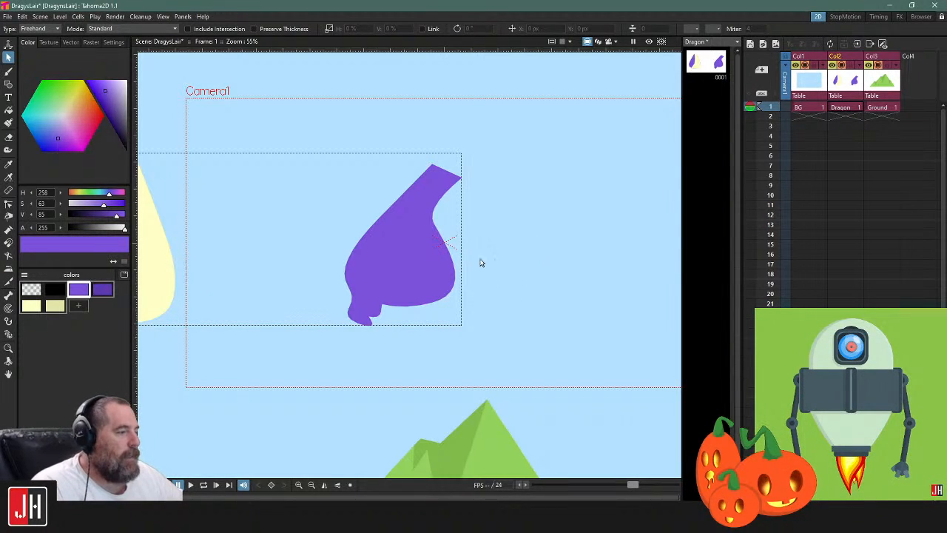
Shift the control point at the foot's notch slightly down and inward
scroll(360, 330, "up", 6)
key("c")
left_click(360, 306)
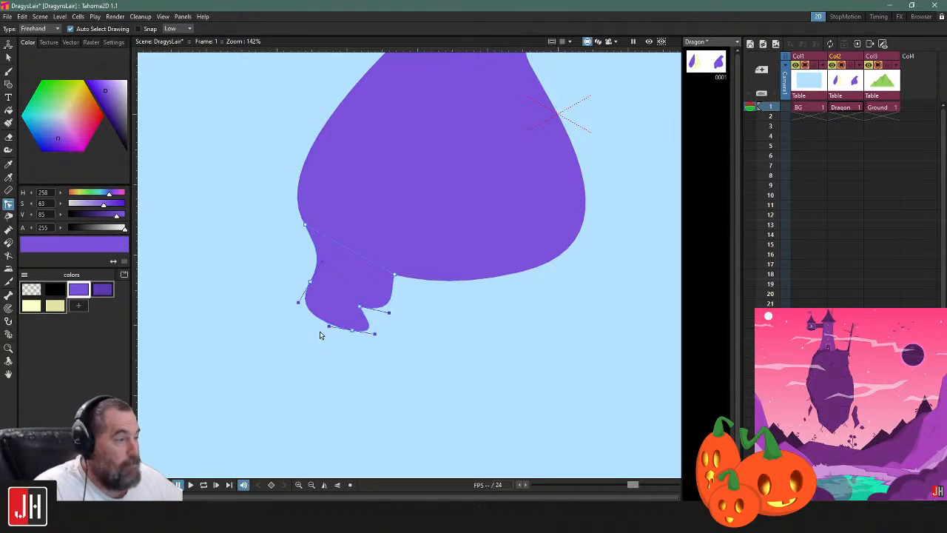
left_click_drag(361, 310, 358, 320)
left_click(409, 312)
Move the leg's front upper corner point up into the teardrop and smooth the curve down to the foot
scroll(394, 324, "up", 3)
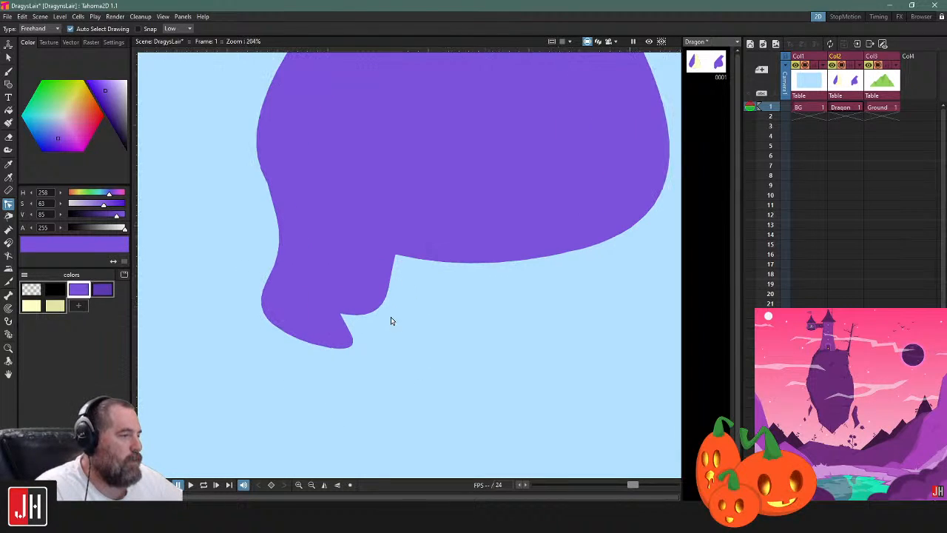
left_click(393, 251)
left_click_drag(393, 251, 377, 245)
left_click_drag(382, 321, 387, 306)
left_click_drag(377, 245, 382, 241)
left_click(411, 302)
scroll(410, 308, "down", 11)
scroll(424, 311, "up", 5)
Select the purple leg shape beneath the teardrop and delete it
key("s")
left_click(355, 302)
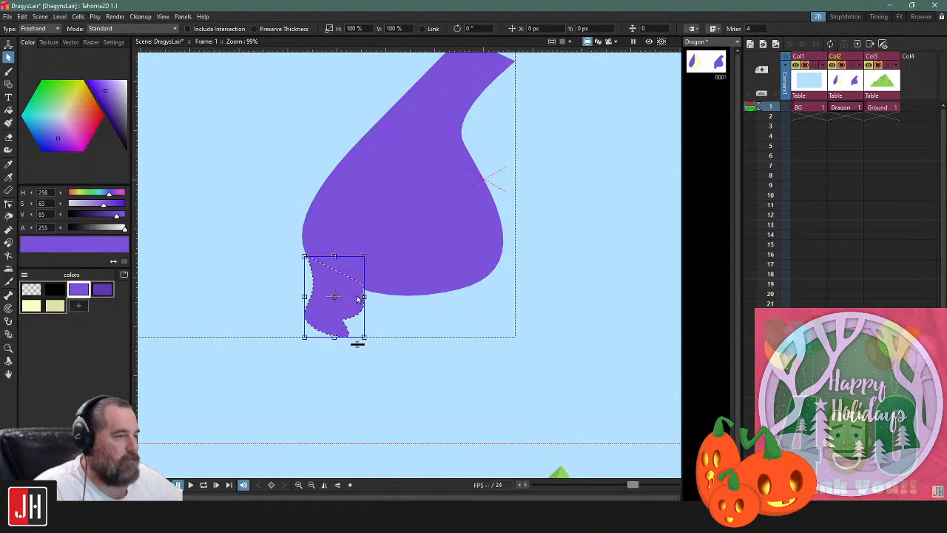
left_click_drag(357, 299, 465, 303)
left_click(362, 311, "shift")
key("Delete")
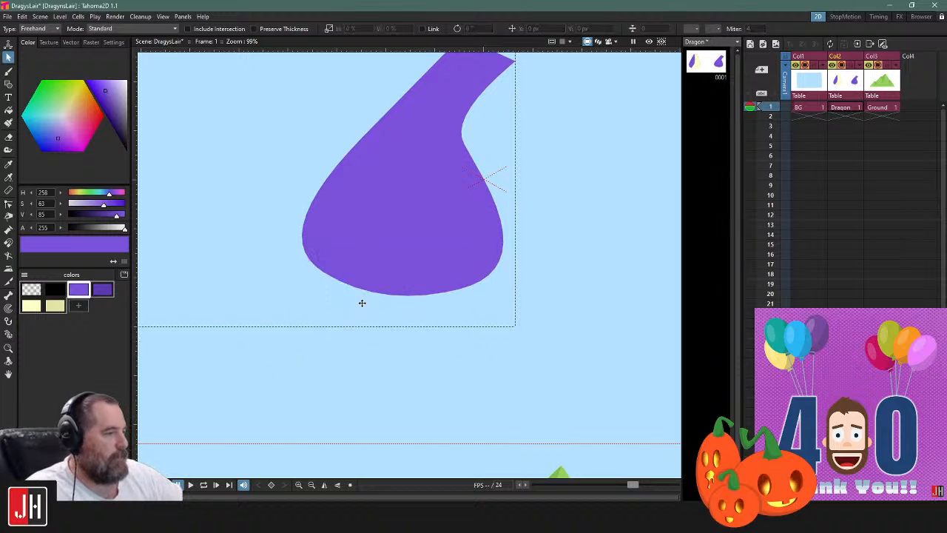
Draw a separate angular leg shape in purple with a polyline in the empty sky behind the teardrop, narrow above and wide below
scroll(503, 214, "down", 1)
scroll(488, 239, "down", 1)
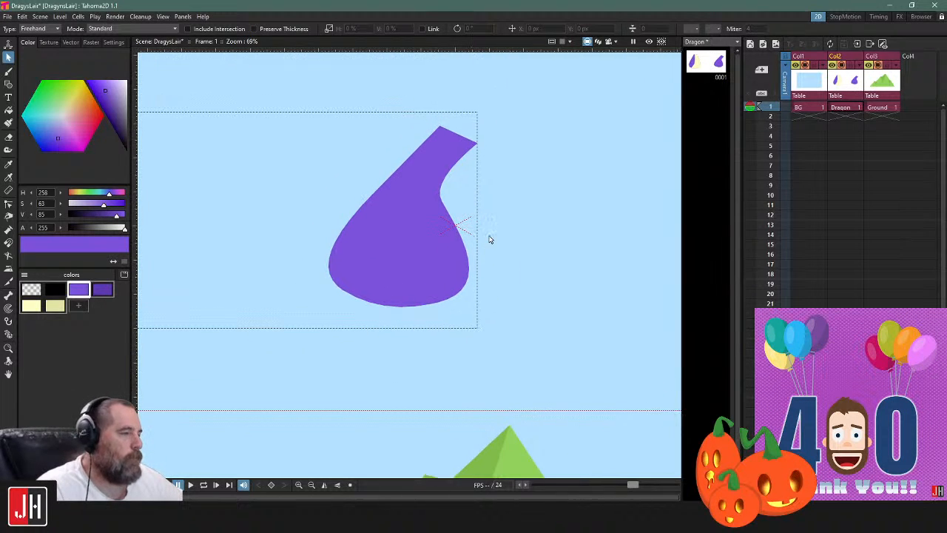
scroll(505, 230, "up", 2)
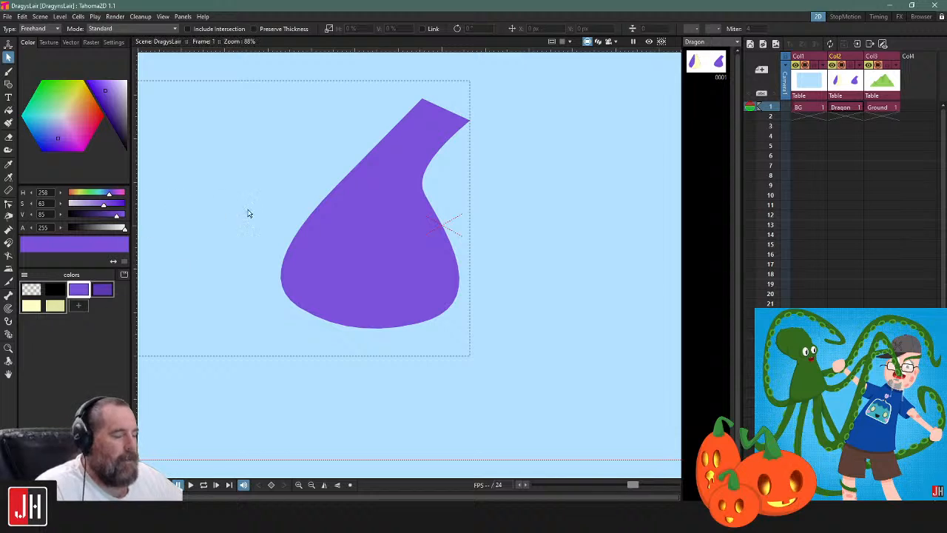
left_click_drag(253, 191, 407, 208)
key("g")
left_click(393, 199)
left_click(318, 361)
left_click(393, 368)
left_click(390, 289)
left_click(393, 200)
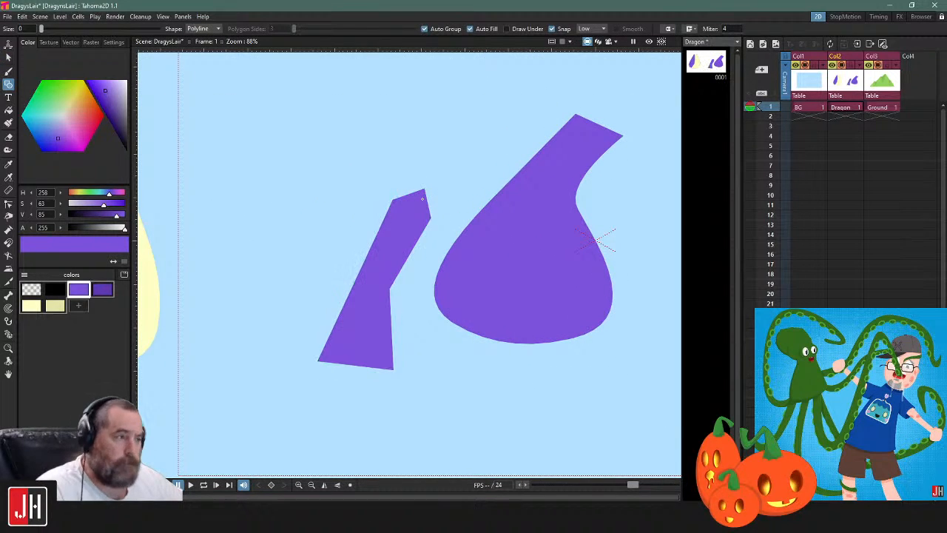
Delete the angular purple leg shape beside the teardrop
key("s")
left_click(423, 200)
key("Delete")
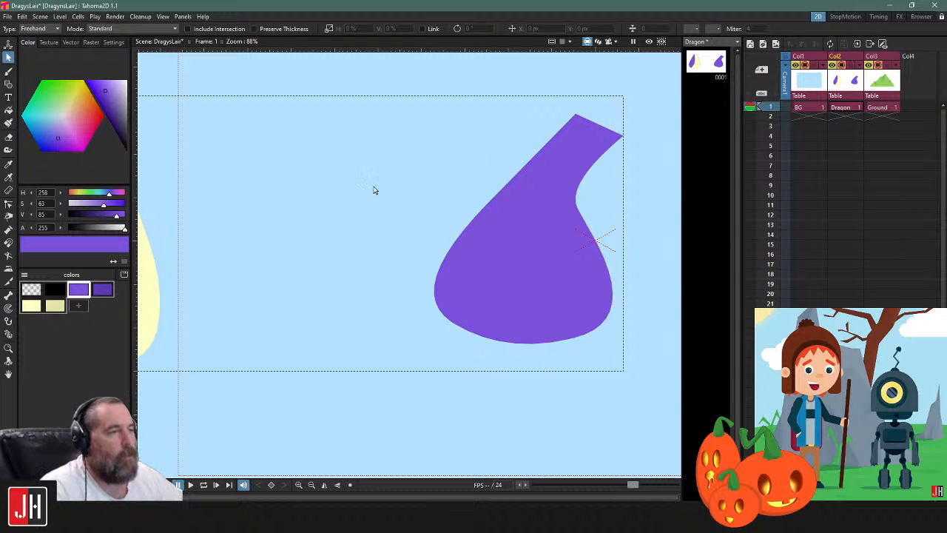
Move the purple teardrop left and slightly up within the camera frame to leave the frame's center free
key("g")
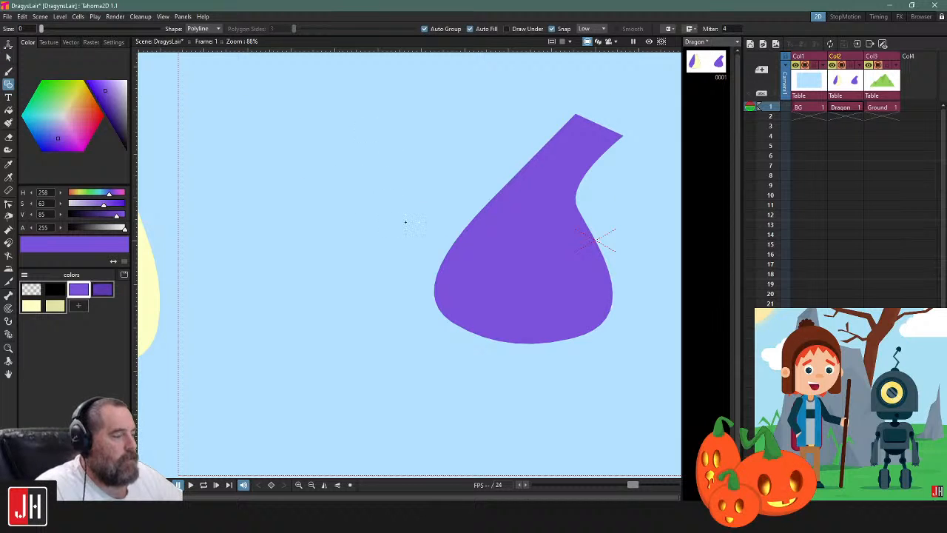
scroll(405, 222, "down", 4)
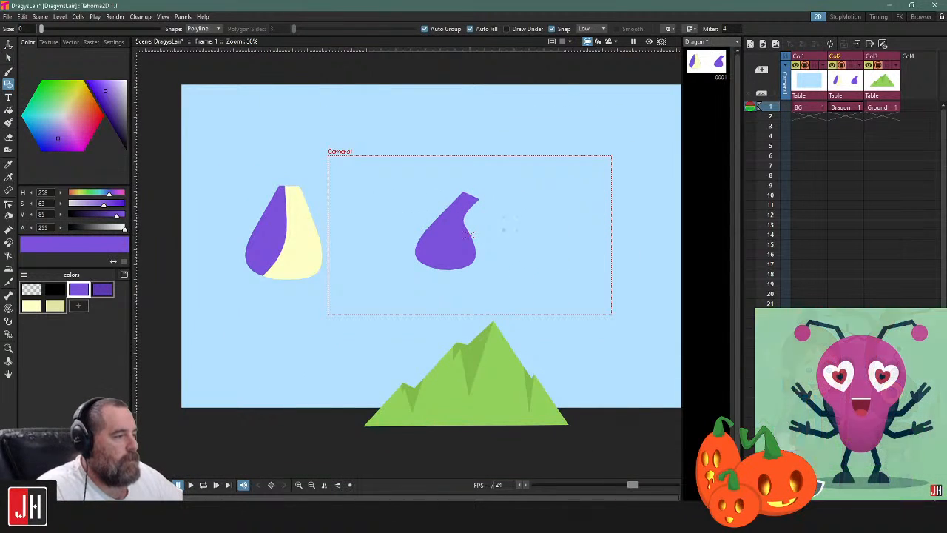
scroll(508, 231, "up", 3)
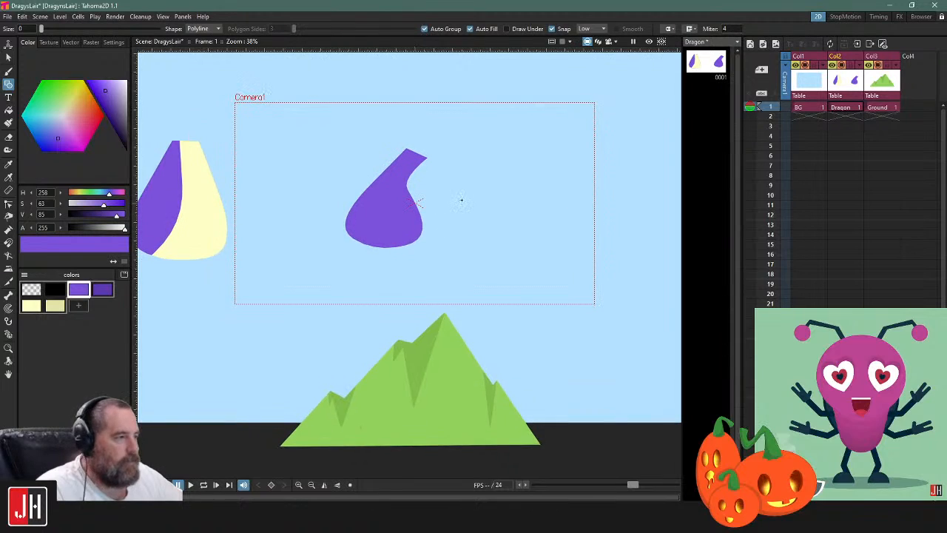
scroll(461, 200, "up", 3)
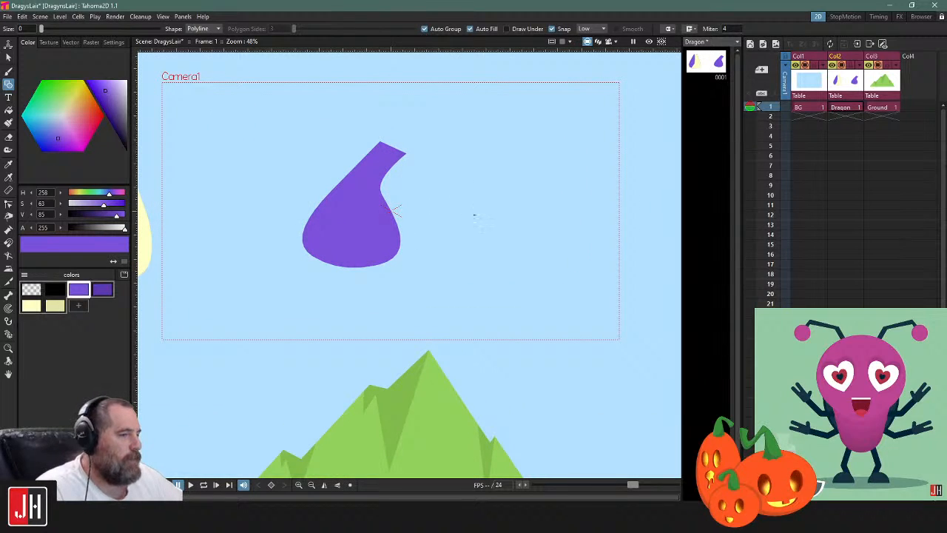
key("s")
left_click(385, 194)
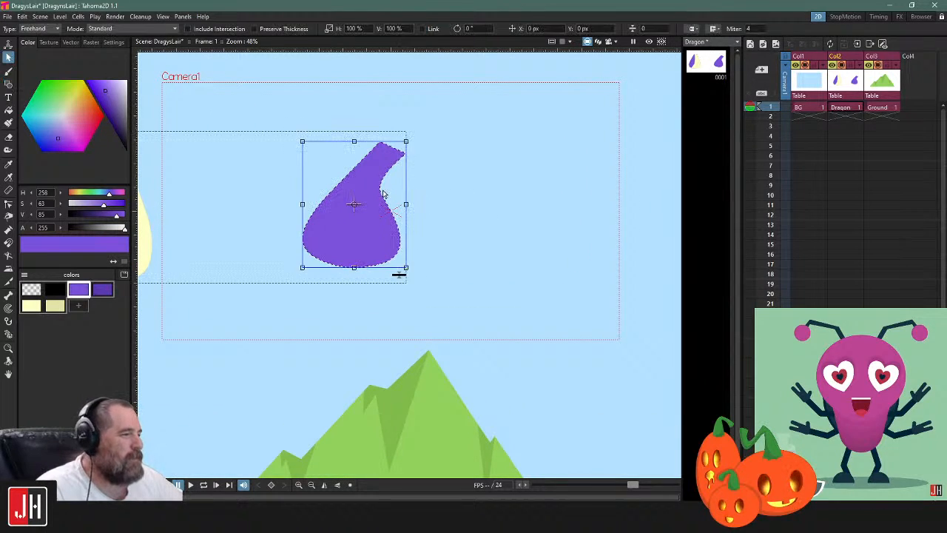
left_click_drag(390, 209, 301, 196)
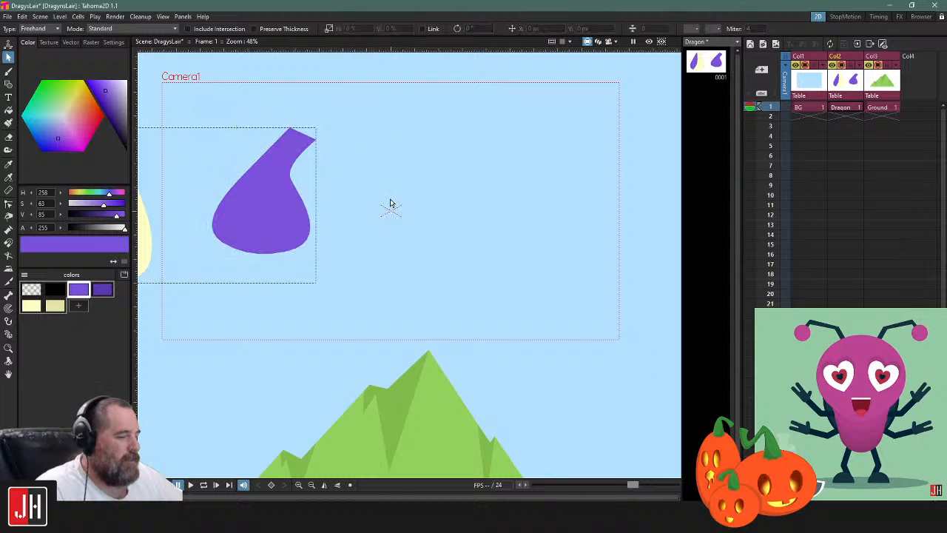
key("b")
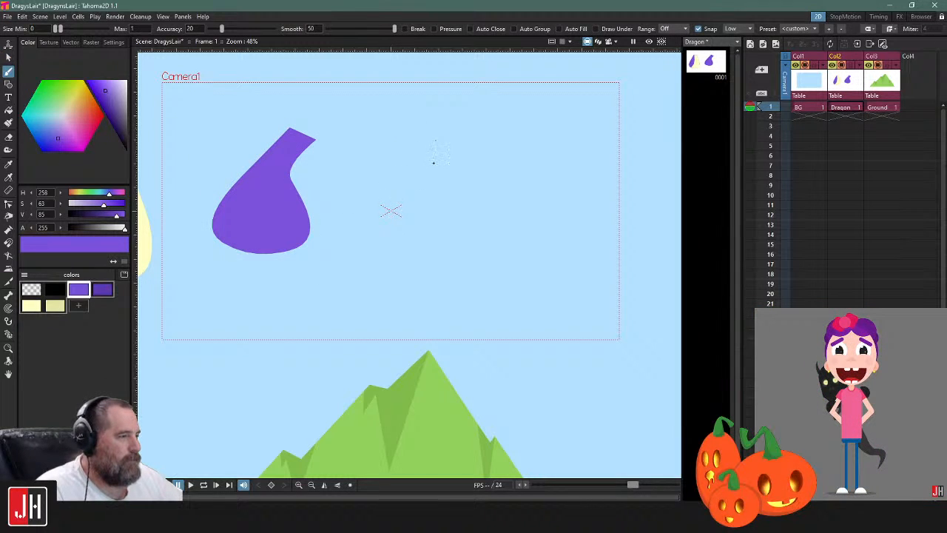
key("g")
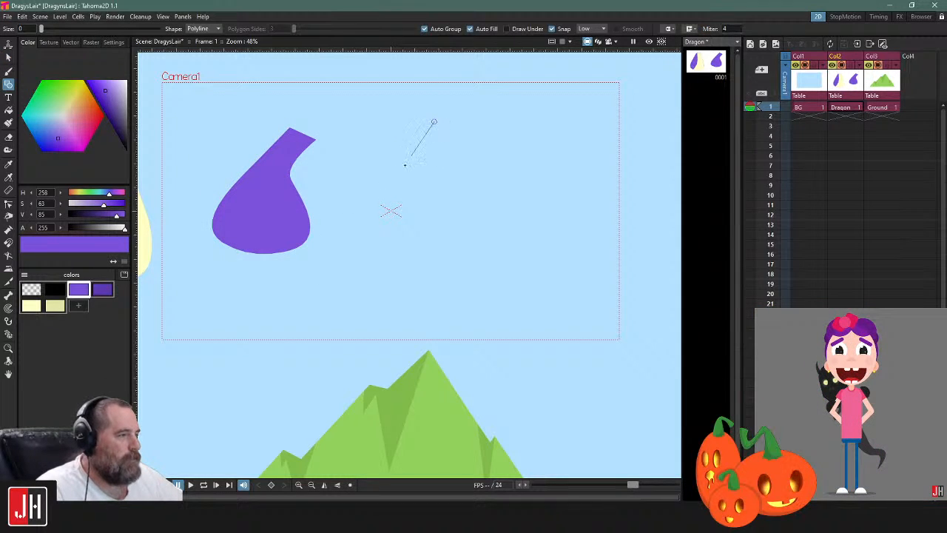
left_click(474, 143)
key("Escape")
Try sketching a freehand outline with the Brush in the empty sky beside the teardrop, and undo it
left_click(9, 72)
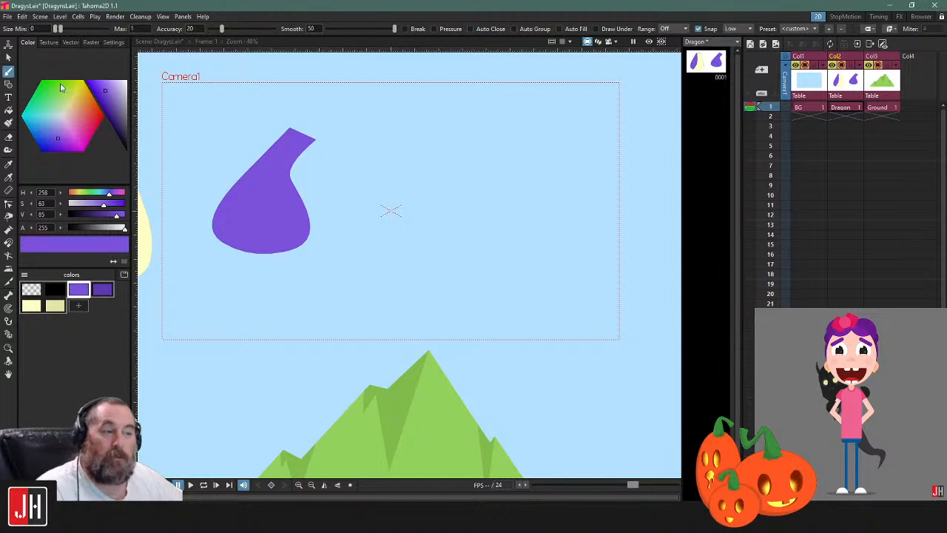
mouse_move(446, 137)
left_mouse_down()
mouse_move(380, 192)
mouse_move(379, 235)
left_mouse_up()
mouse_move(514, 267)
left_mouse_down()
mouse_move(545, 180)
mouse_move(456, 158)
left_mouse_up()
key("ctrl+z")
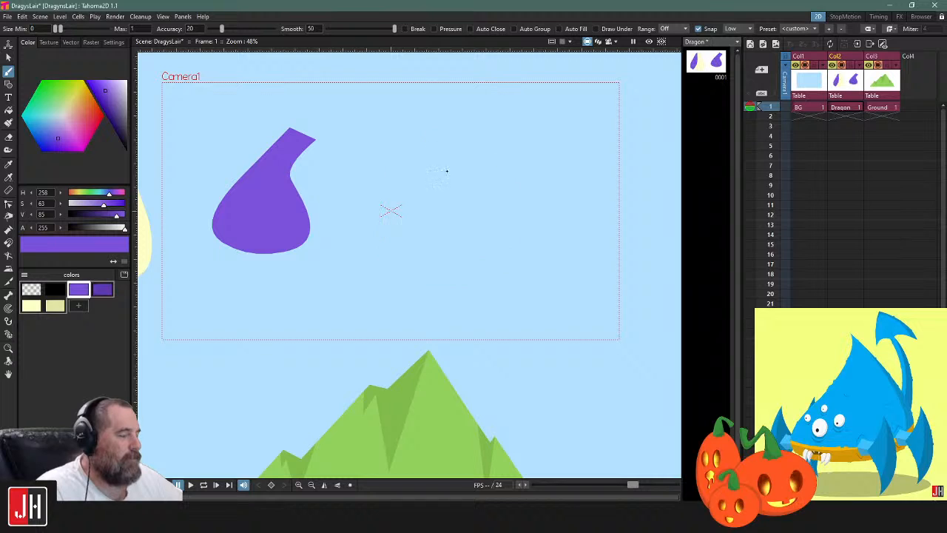
Try brushing an egg-shaped outline, open at its upper end, beside the teardrop, and undo it
left_click_drag(434, 205, 485, 192)
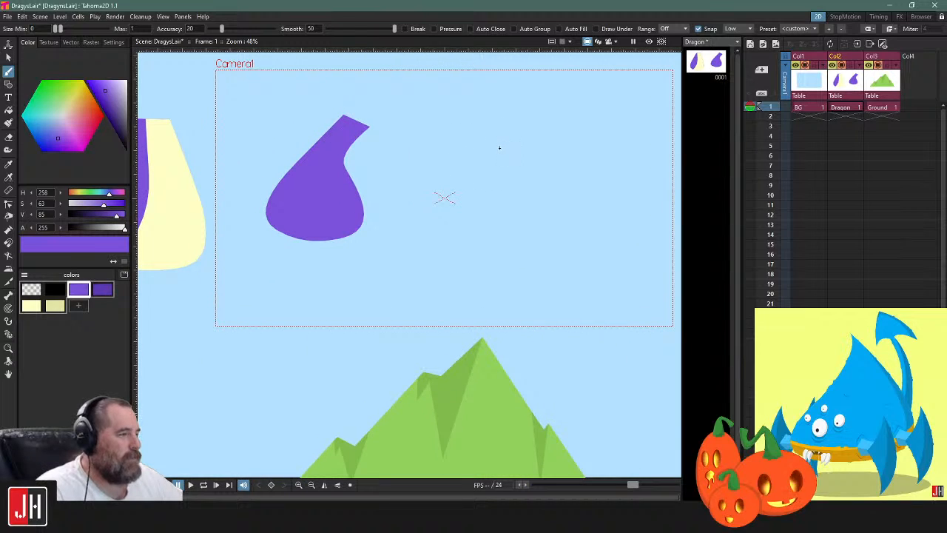
left_click_drag(499, 157, 482, 171)
scroll(486, 179, "down", 3)
scroll(487, 197, "up", 2)
scroll(486, 195, "down", 1)
scroll(486, 196, "up", 1)
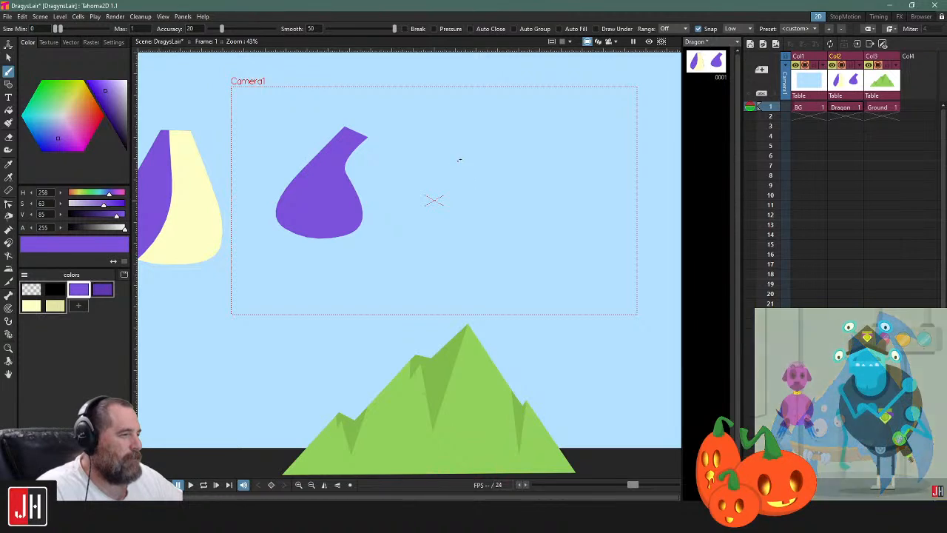
mouse_move(471, 157)
left_mouse_down()
mouse_move(434, 222)
mouse_move(470, 257)
left_mouse_up()
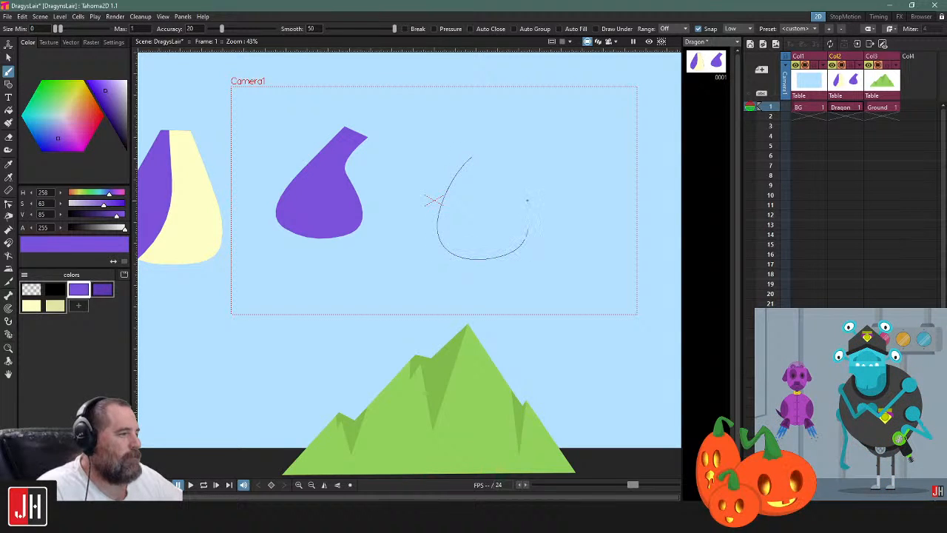
left_click_drag(511, 178, 512, 178)
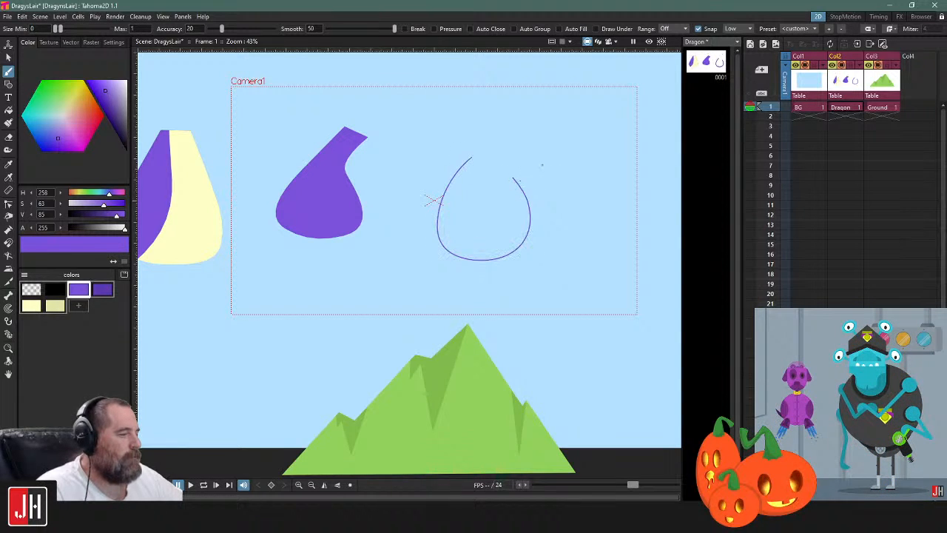
key("ctrl+z")
Try brushing a rounded outline with two bumps along its upper edge beside the teardrop, and undo the strokes
mouse_move(466, 117)
left_mouse_down()
mouse_move(446, 151)
mouse_move(458, 178)
left_mouse_up()
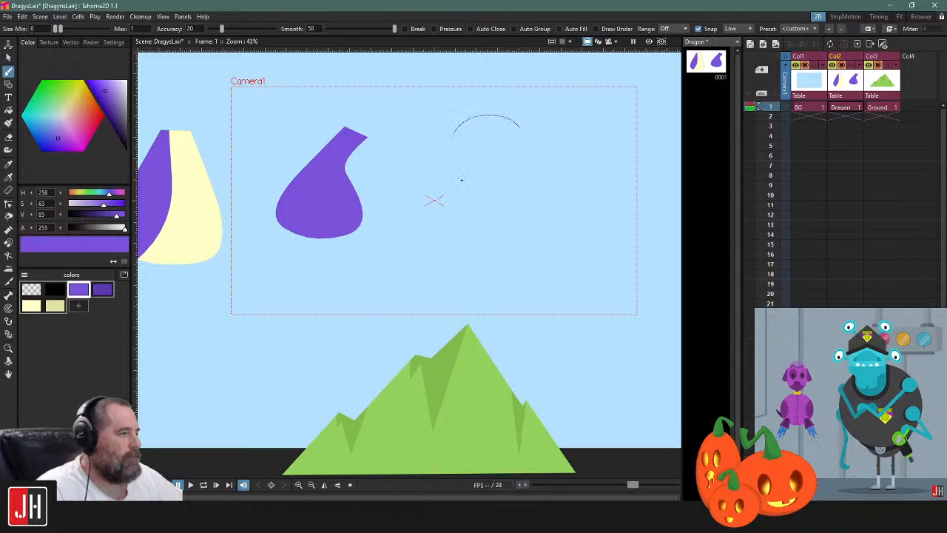
left_click_drag(524, 158, 525, 162)
key("ctrl+z")
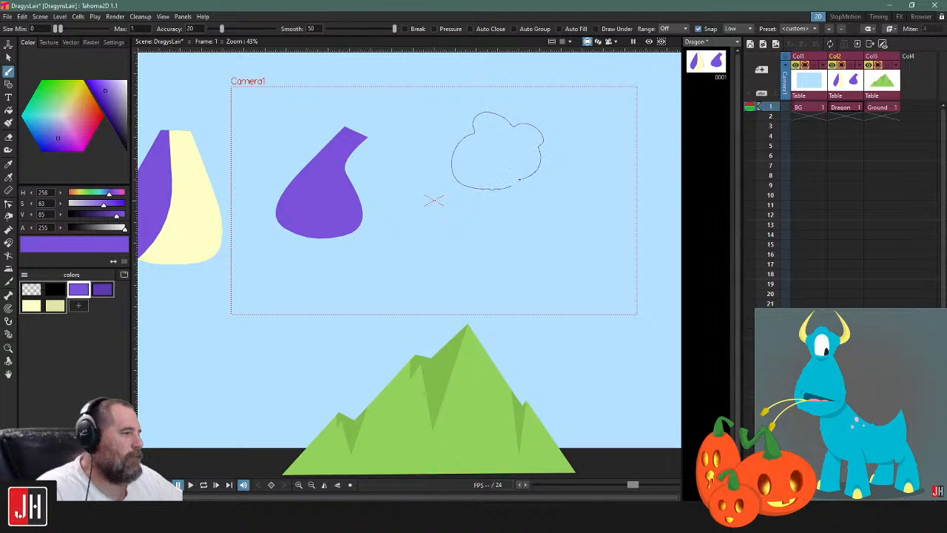
left_click_drag(522, 176, 522, 176)
key("ctrl+z")
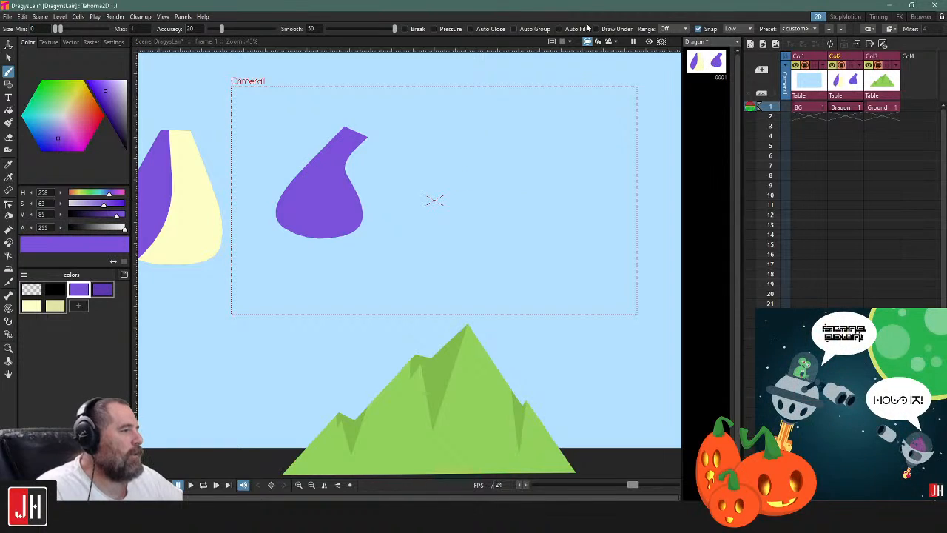
mouse_move(517, 166)
left_mouse_down()
mouse_move(502, 221)
mouse_move(539, 181)
mouse_move(516, 167)
mouse_move(446, 238)
left_mouse_up()
scroll(518, 168, "up", 3)
key("ctrl+z")
Set the Brush's maximum size to 0 and undo a test stroke in the sky beside the teardrop
key("ctrl+z")
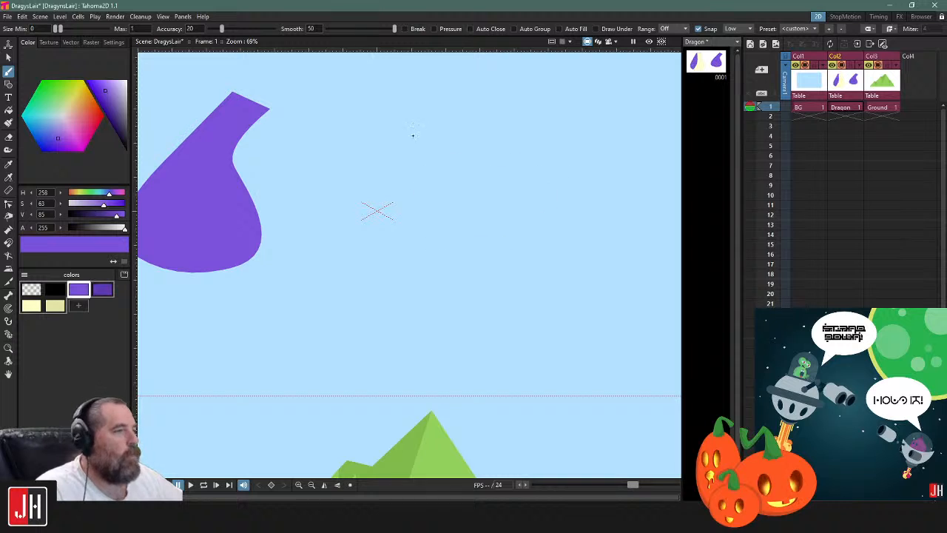
left_click_drag(61, 29, 57, 29)
mouse_move(460, 139)
left_mouse_down()
mouse_move(525, 238)
mouse_move(555, 153)
mouse_move(529, 136)
left_mouse_up()
key("ctrl+z")
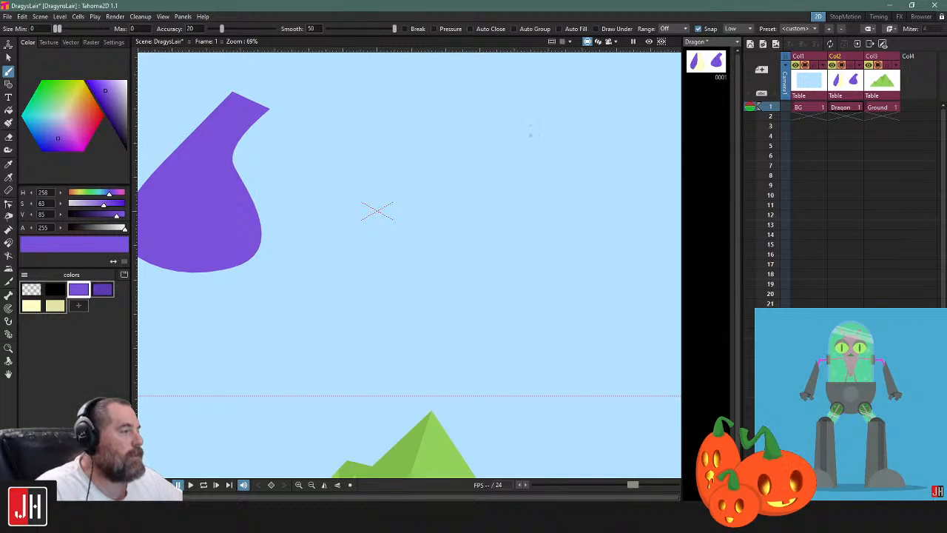
Try brushing a closed oval outline beside the teardrop and fill it with the purple color
mouse_move(423, 124)
left_mouse_down()
mouse_move(467, 265)
mouse_move(571, 243)
mouse_move(589, 199)
mouse_move(581, 169)
left_mouse_up()
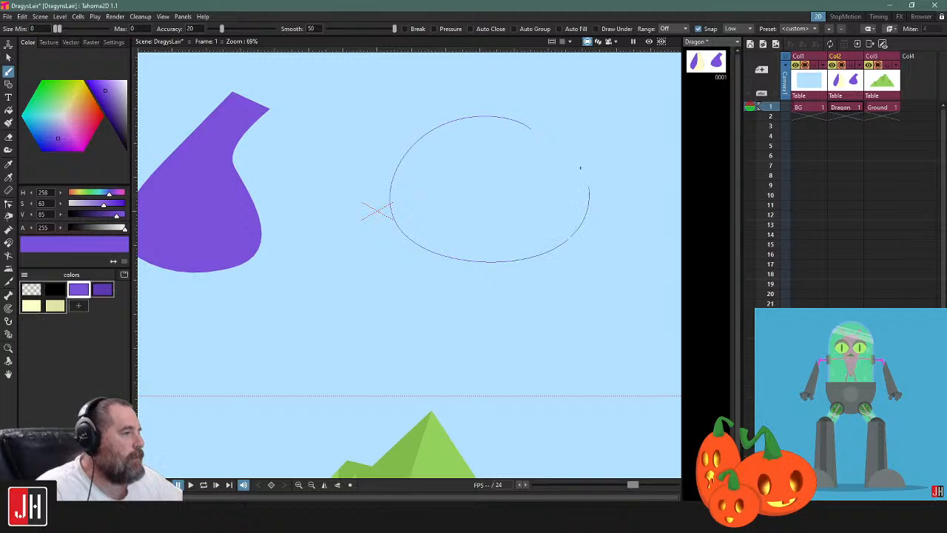
left_click_drag(530, 129, 539, 138)
key("s")
left_click(544, 142)
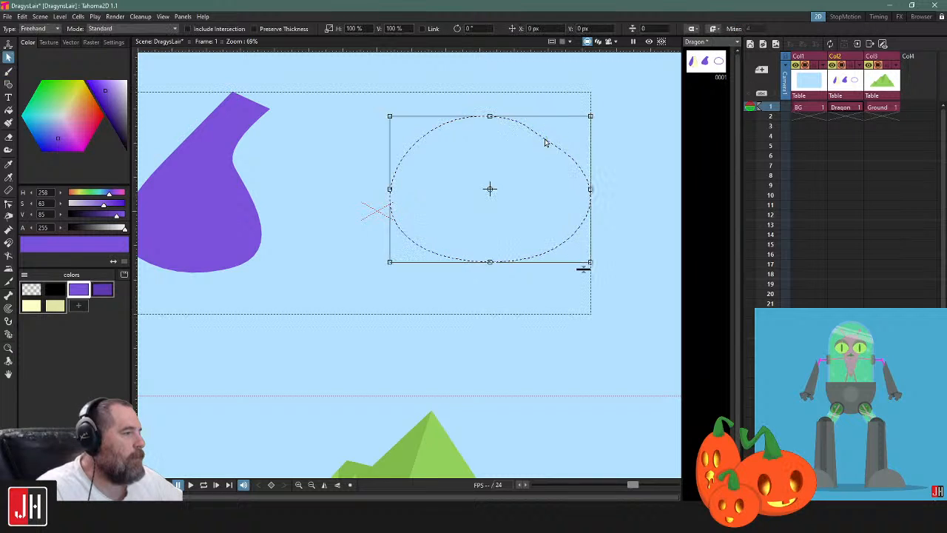
key("f")
left_click(545, 143)
key("s")
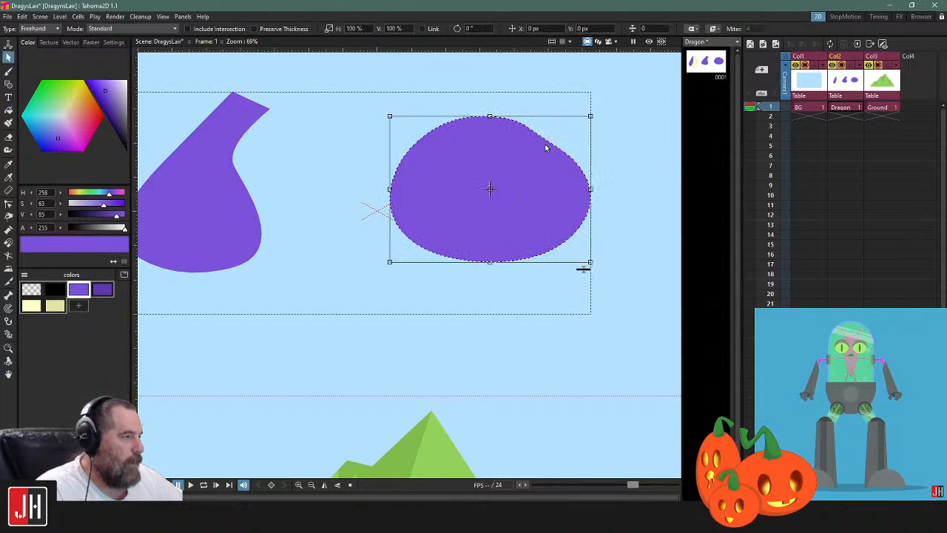
Delete the filled purple oval beside the teardrop
left_click_drag(584, 270, 619, 306)
left_click(635, 241)
scroll(577, 248, "down", 2)
left_click(543, 221)
key("Delete")
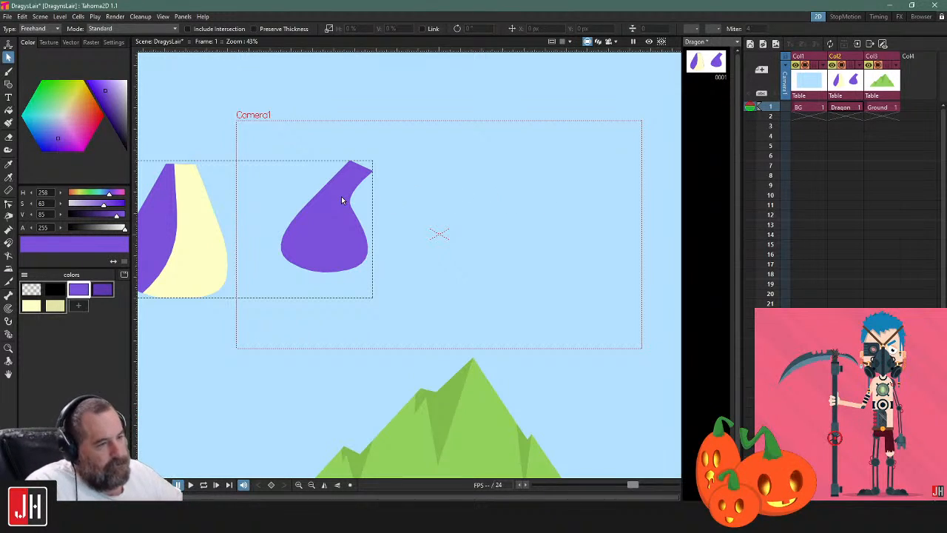
Bulge the teardrop's right side outward below its neck by moving the edge's control point and handles
scroll(362, 227, "up", 2)
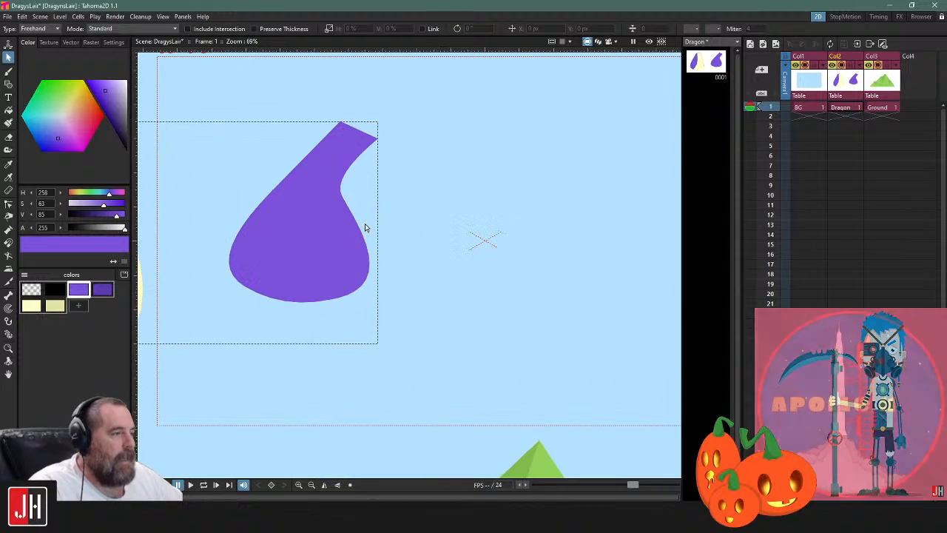
left_click(365, 150)
key("c")
left_click(378, 135)
left_click_drag(376, 140, 368, 159)
left_click_drag(354, 216, 357, 231)
left_click_drag(393, 293, 400, 279)
left_click(424, 241)
scroll(385, 260, "down", 2)
scroll(372, 254, "up", 3)
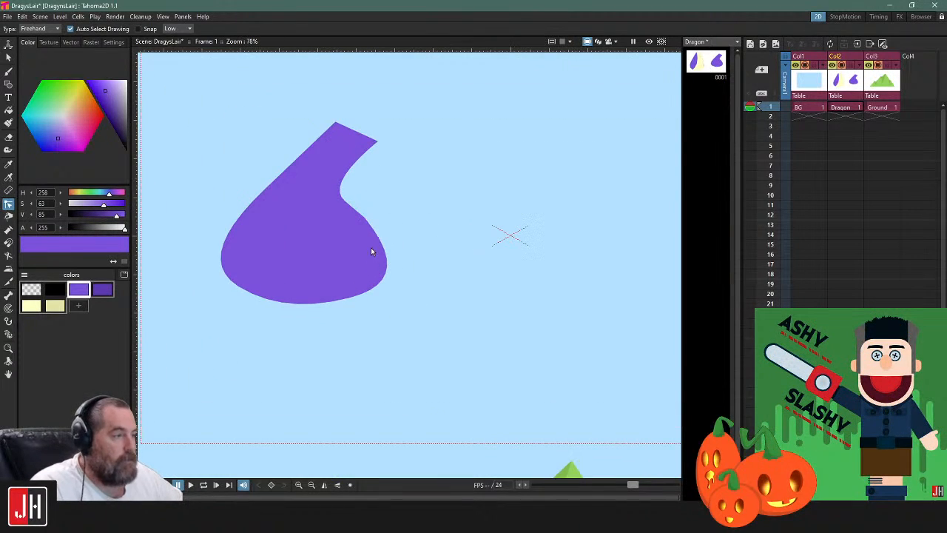
Raise the lower handle of the control point on the teardrop's right side to round the bulge
left_click(367, 224)
scroll(367, 225, "up", 3)
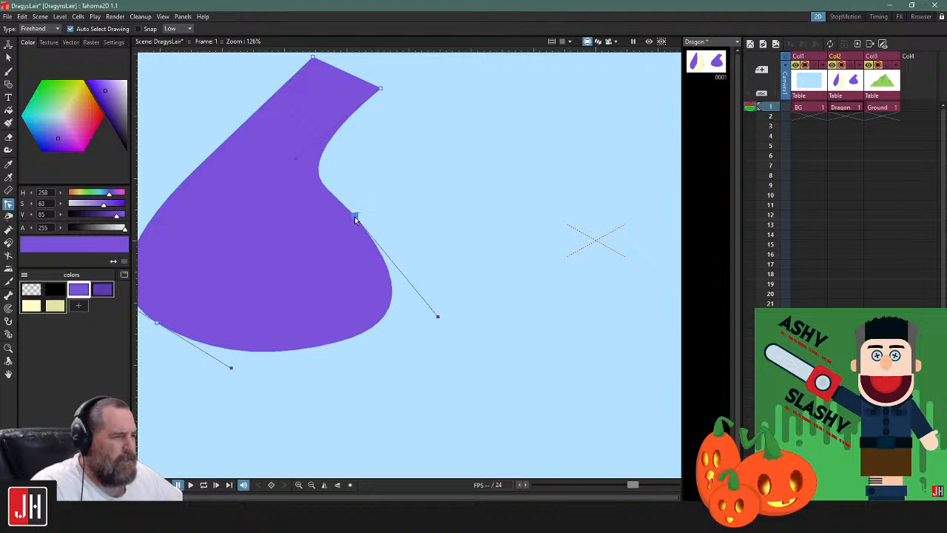
left_click_drag(437, 318, 433, 300)
left_click(432, 219)
scroll(429, 237, "down", 6)
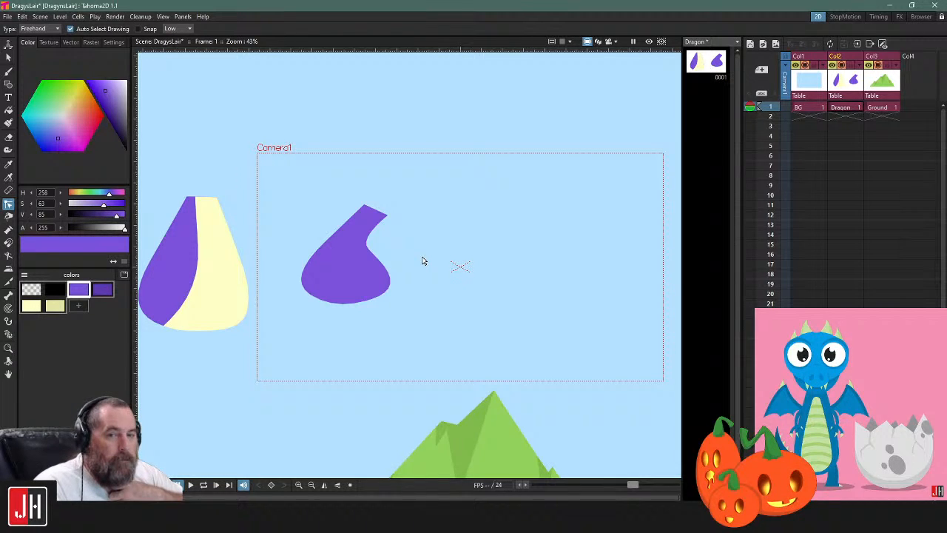
Shift the control point at the teardrop's lower left slightly outward to widen its base
scroll(332, 289, "up", 4)
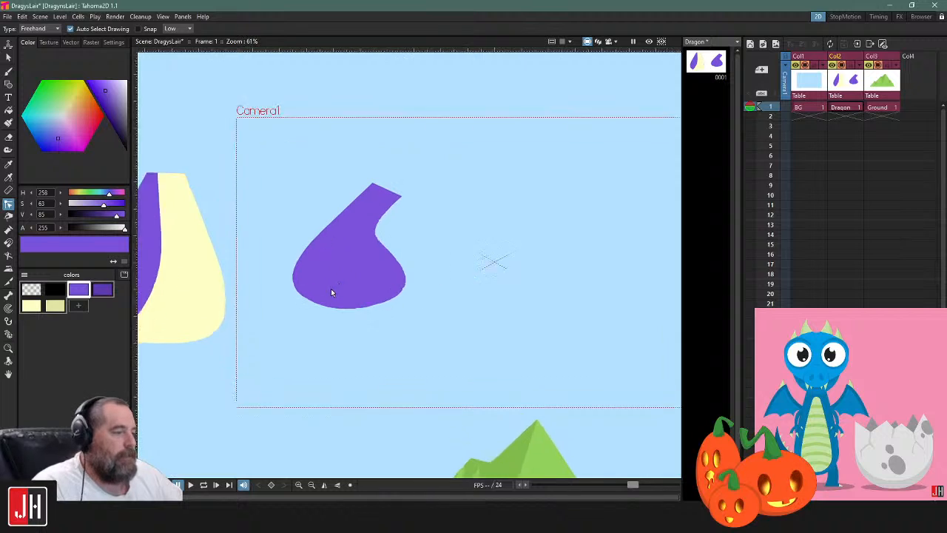
left_click(356, 318)
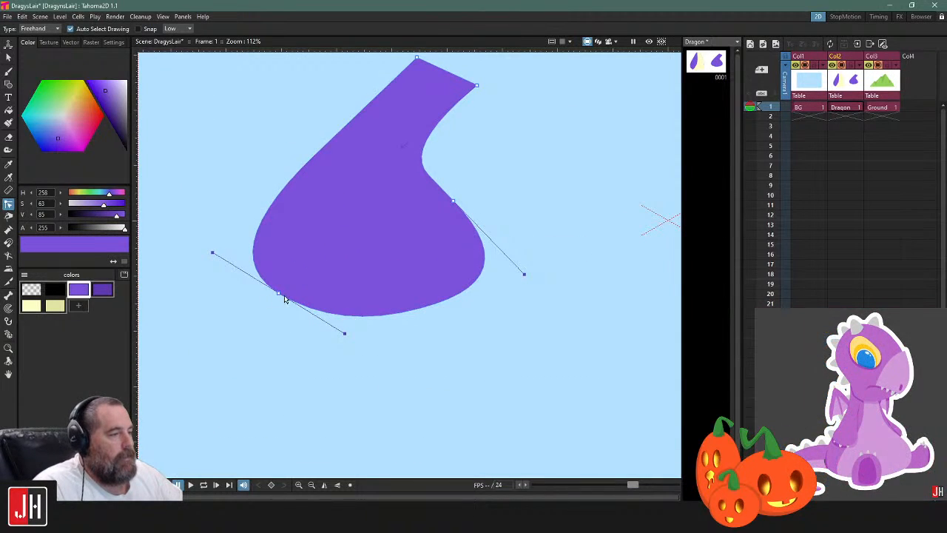
left_click_drag(278, 296, 272, 295)
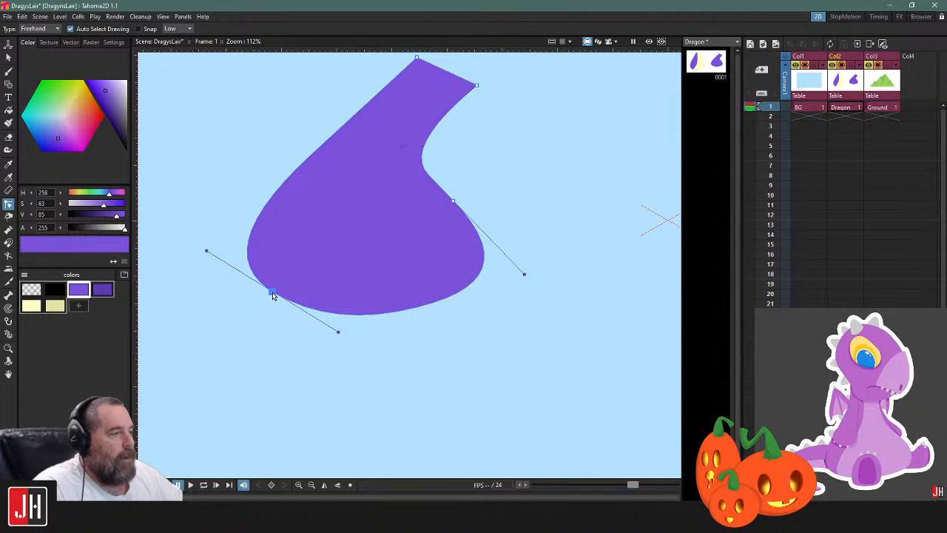
left_click(495, 167)
scroll(459, 217, "down", 3)
Delete the purple and cream body shape outside the camera frame
left_click_drag(336, 252, 495, 250)
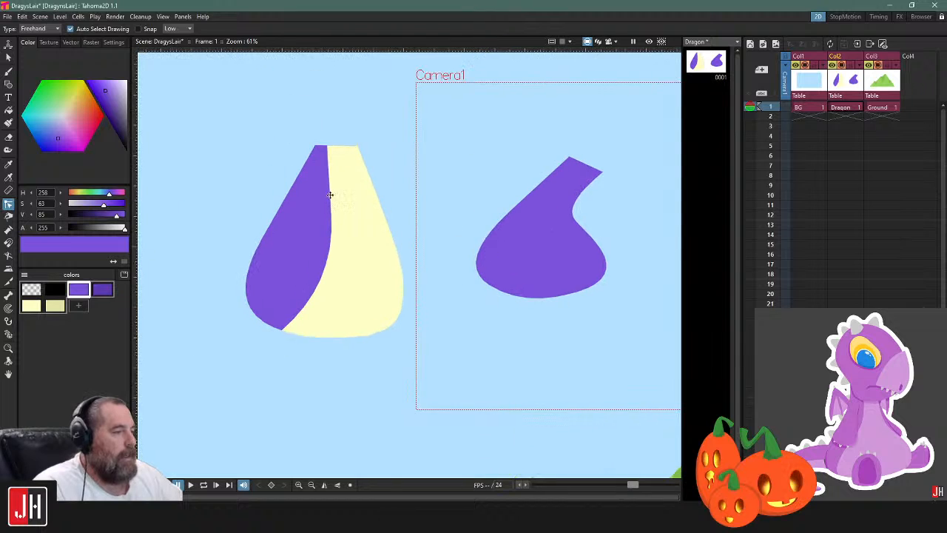
key("s")
left_click(328, 195)
left_click(297, 178, "shift")
key("Delete")
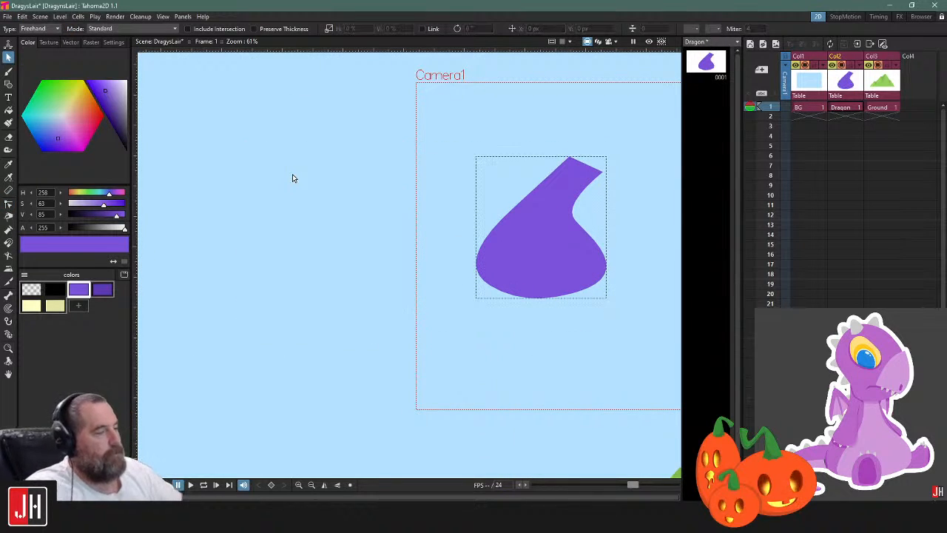
Move the purple teardrop left, completely out of the camera frame
scroll(295, 181, "down", 2)
left_click(434, 242)
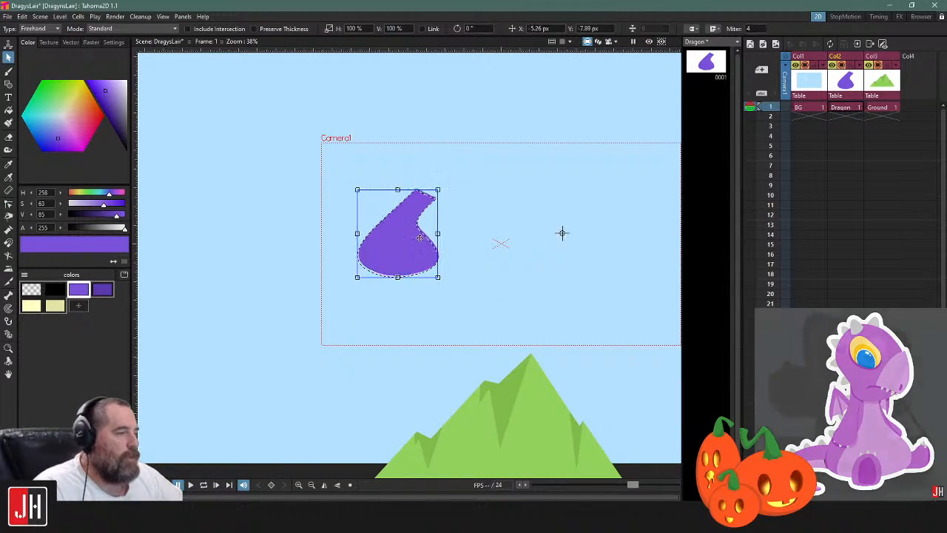
left_click_drag(426, 234, 301, 243)
left_click_drag(457, 241, 361, 241)
left_click(378, 258)
scroll(378, 259, "up", 1)
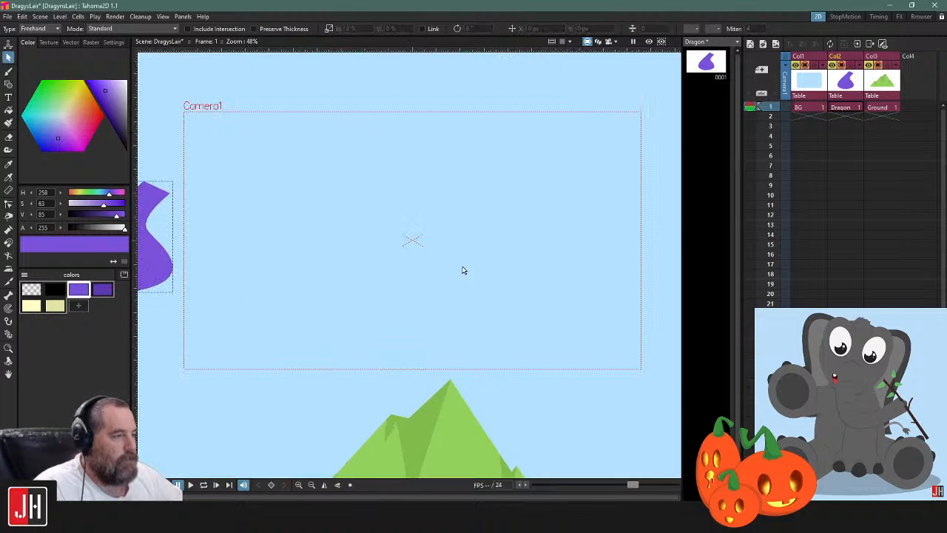
Start a purple Polyline shape in the frame's center, curving around the head and down the neck's back to a pointed corner
key("g")
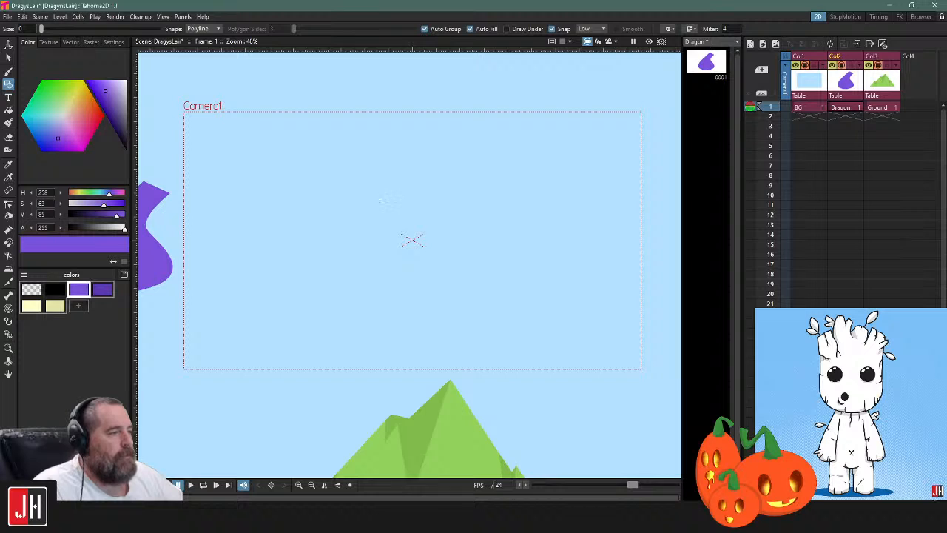
left_click_drag(435, 245, 510, 243)
left_click_drag(430, 177, 356, 173)
key("ctrl+z")
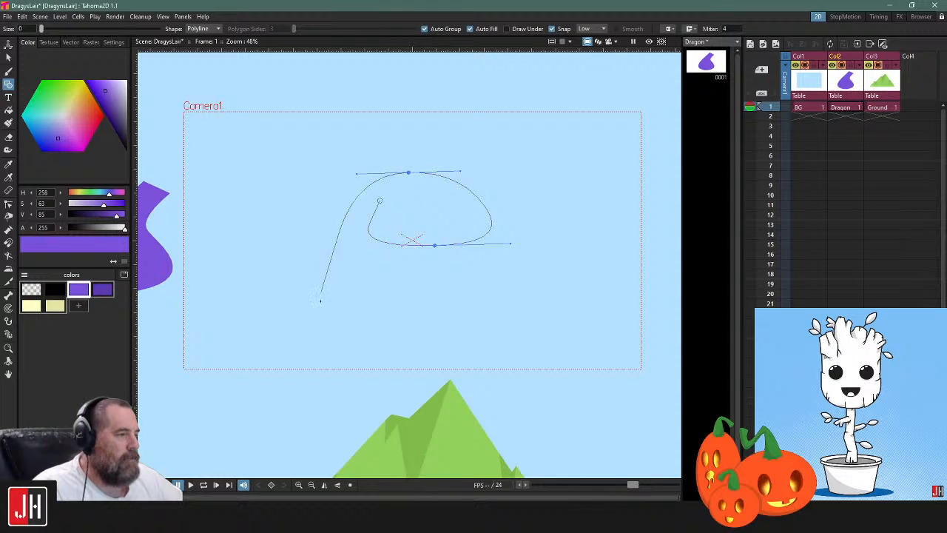
left_click_drag(316, 304, 243, 272)
key("ctrl+z")
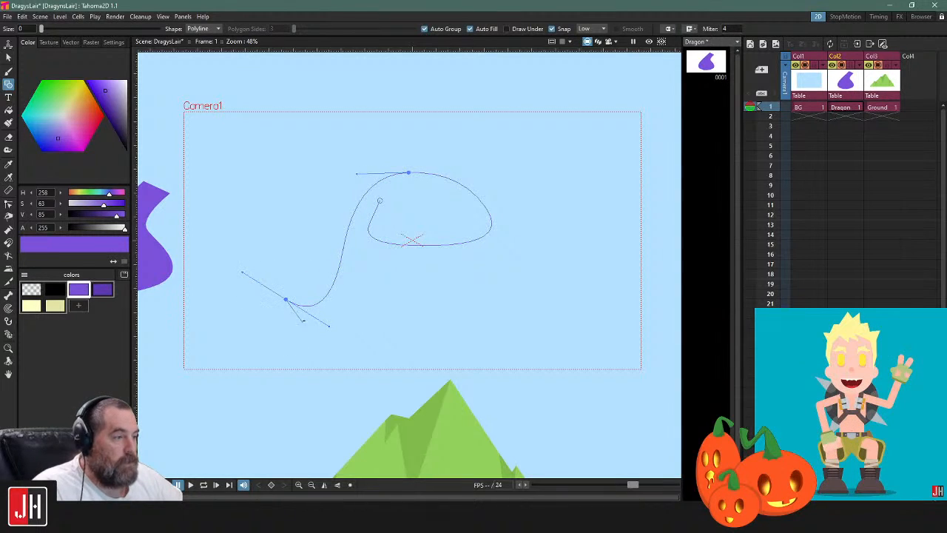
Curve the shape's lower edge in a wave up to the throat and close the outline at its starting point
left_click_drag(344, 337, 389, 317)
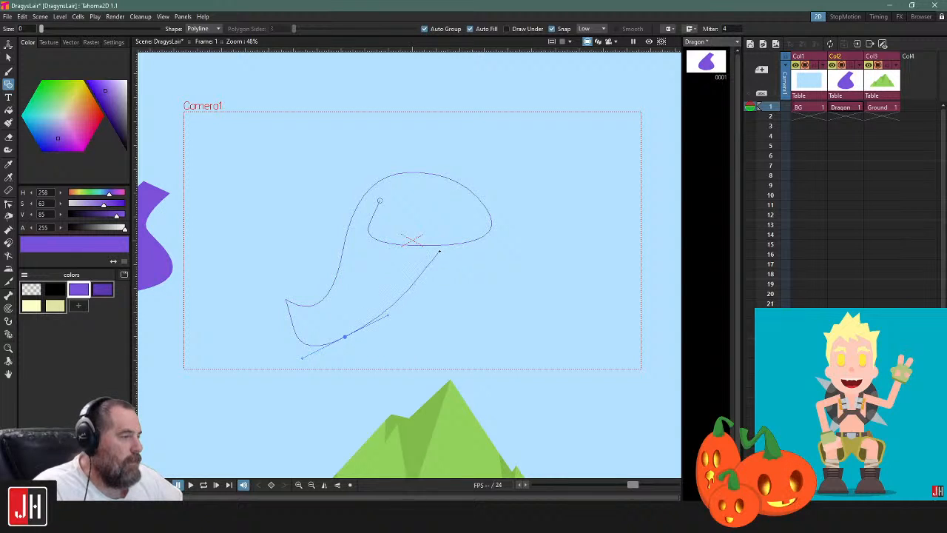
left_click_drag(439, 249, 433, 158)
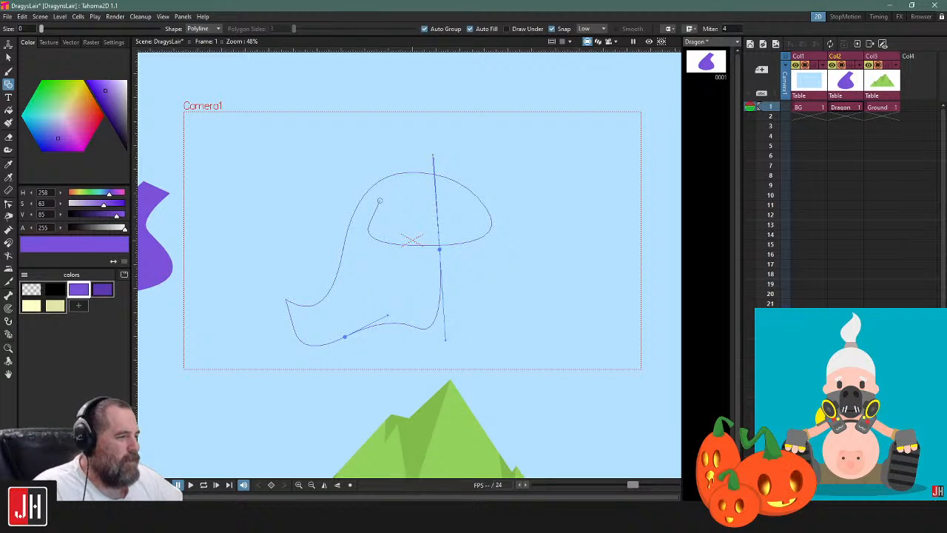
key("BackSpace")
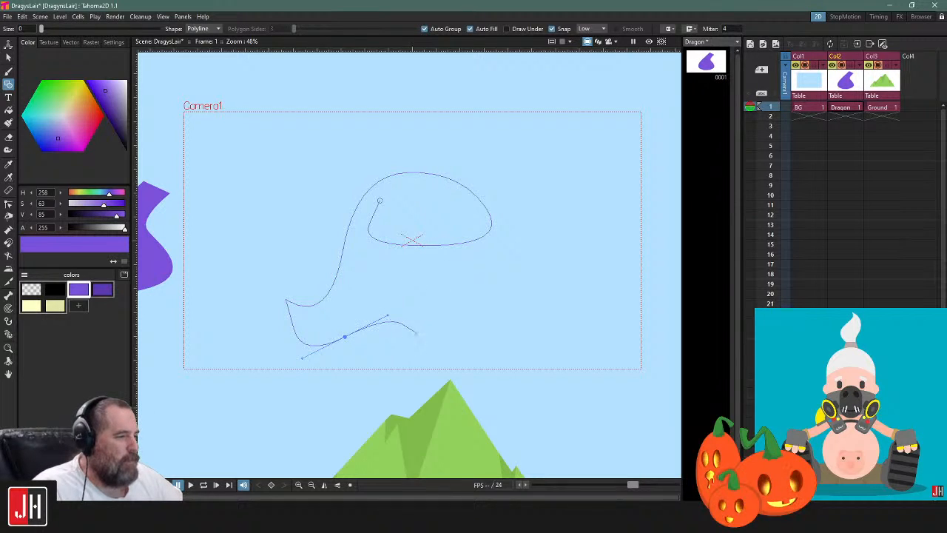
left_click_drag(431, 265, 432, 160)
left_click(430, 264)
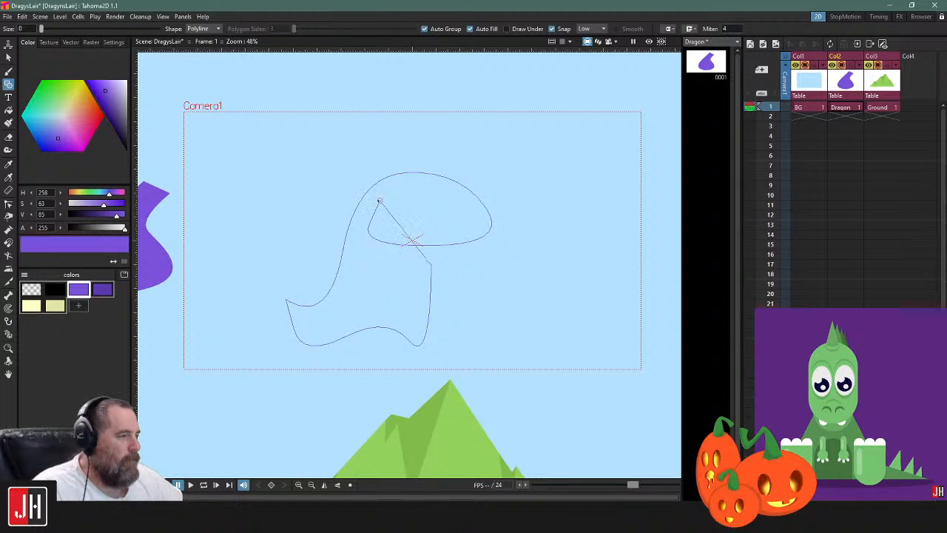
left_click(380, 201)
Delete the shape's inner starting point and shorten the chin point's inner handle to close the notch under the jaw
key("c")
left_click(397, 237)
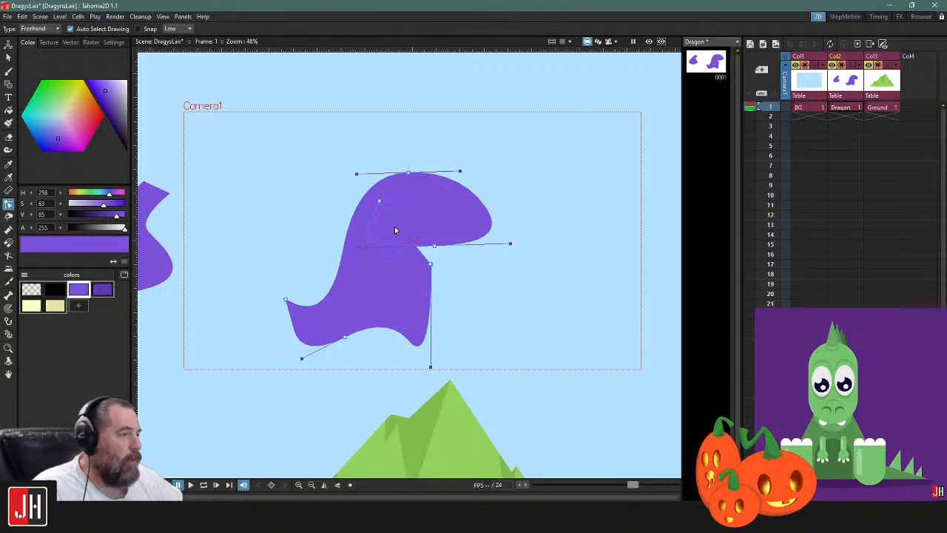
key("Delete")
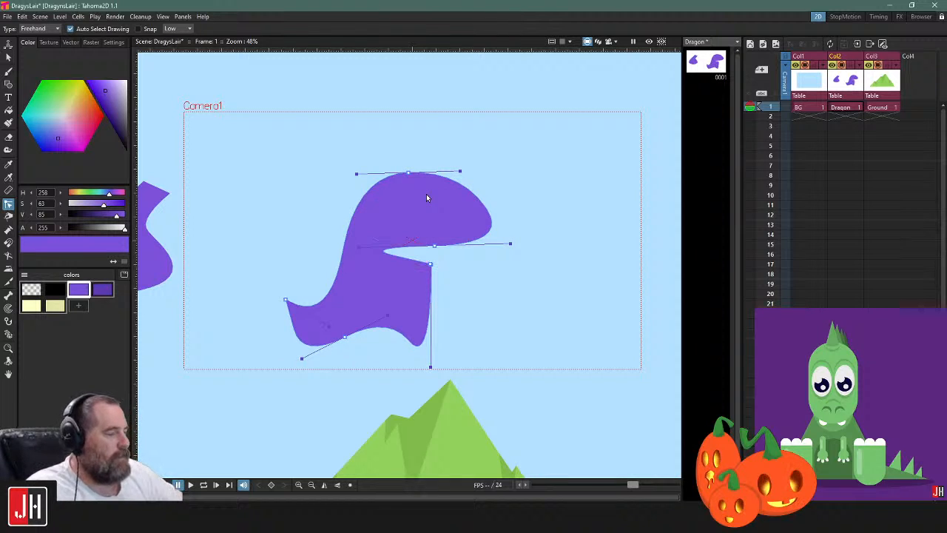
left_click_drag(351, 250, 419, 250)
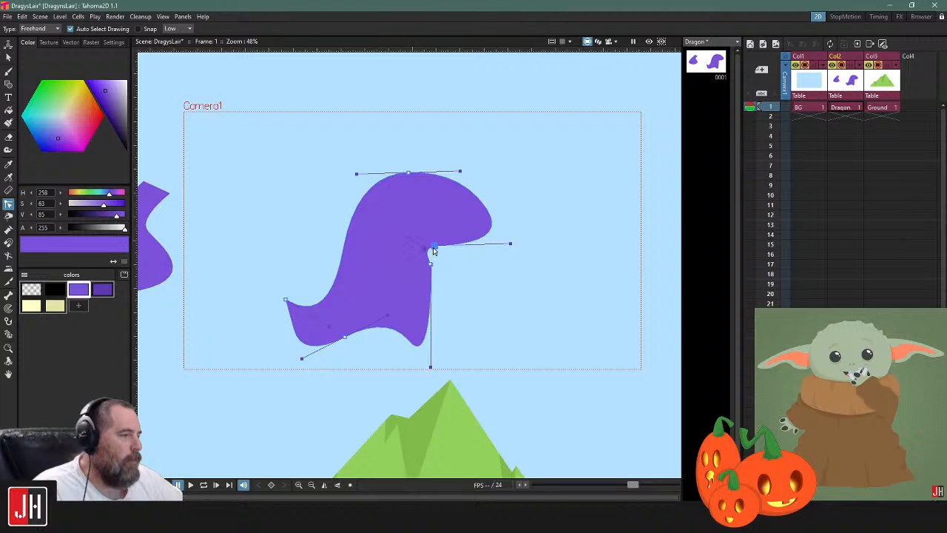
Try removing the control point under the chin, restore it, and move it right to lengthen the snout
key("Delete")
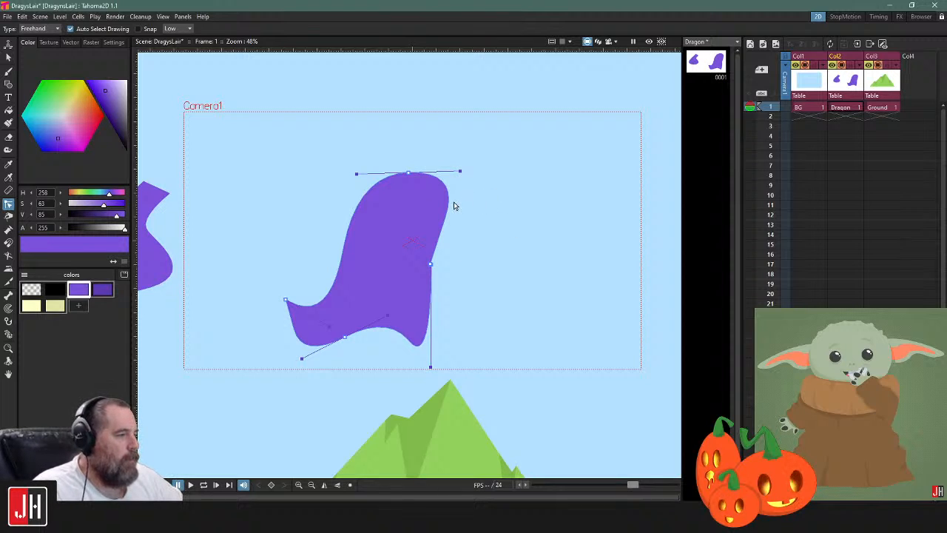
left_click_drag(455, 206, 463, 209)
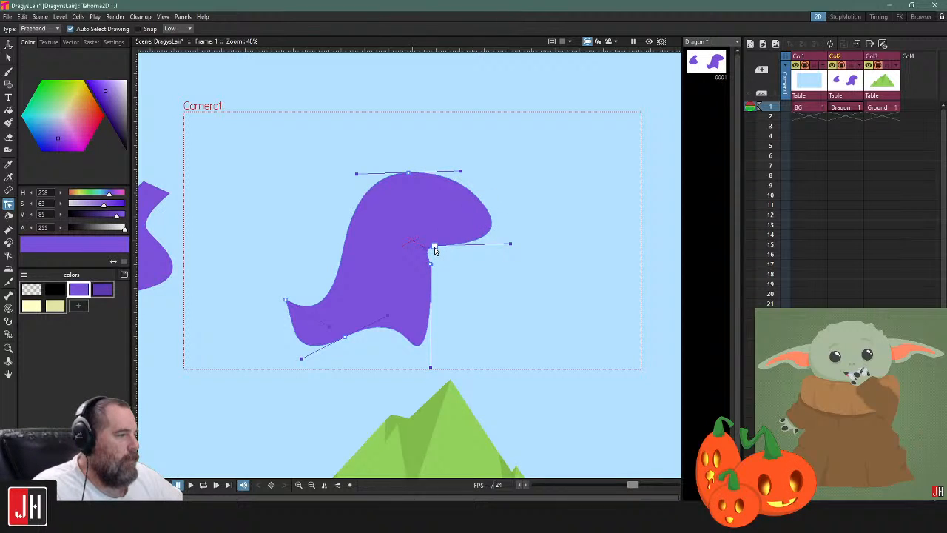
left_click_drag(435, 251, 432, 249)
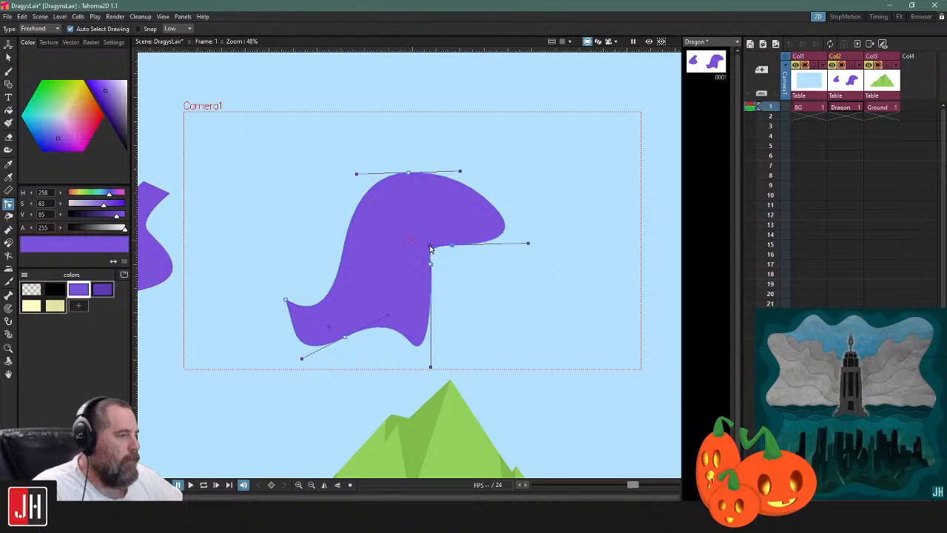
scroll(420, 282, "up", 3)
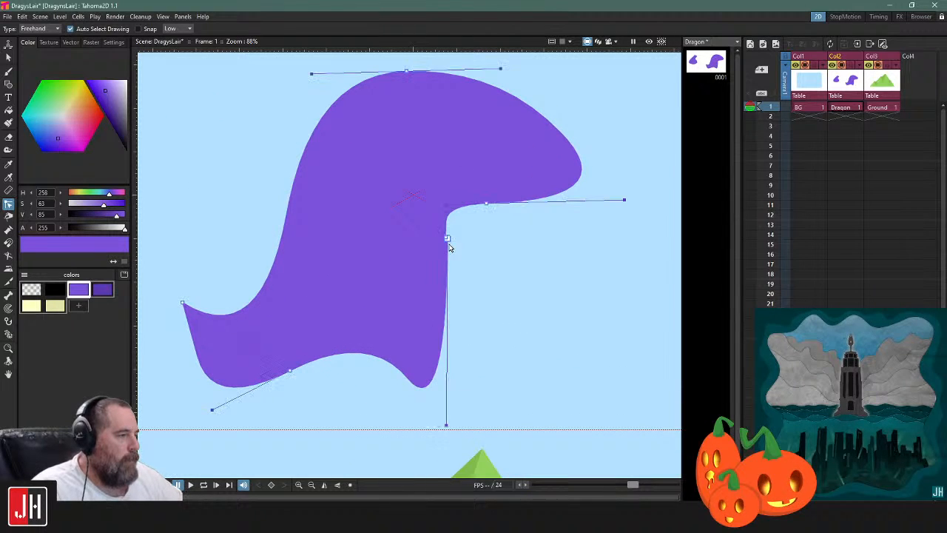
key("ctrl+z")
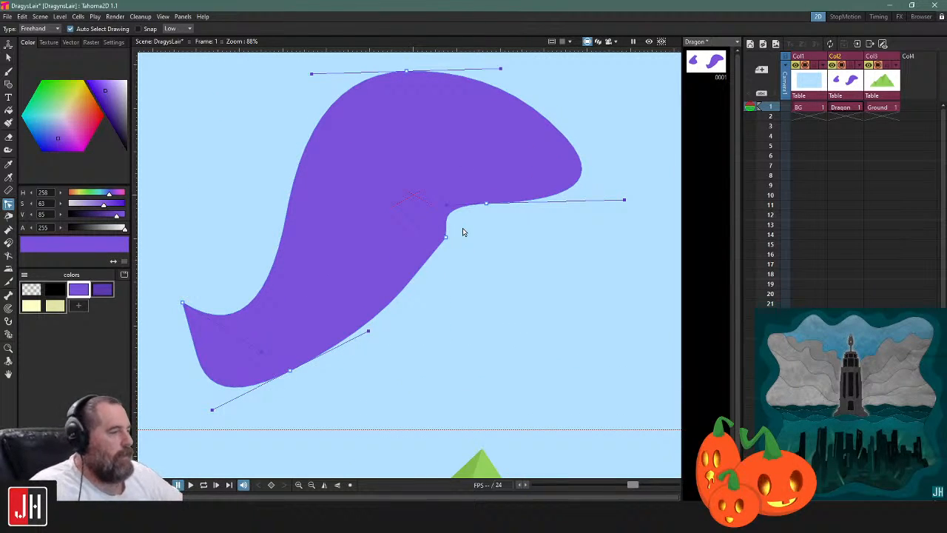
key("ctrl+y")
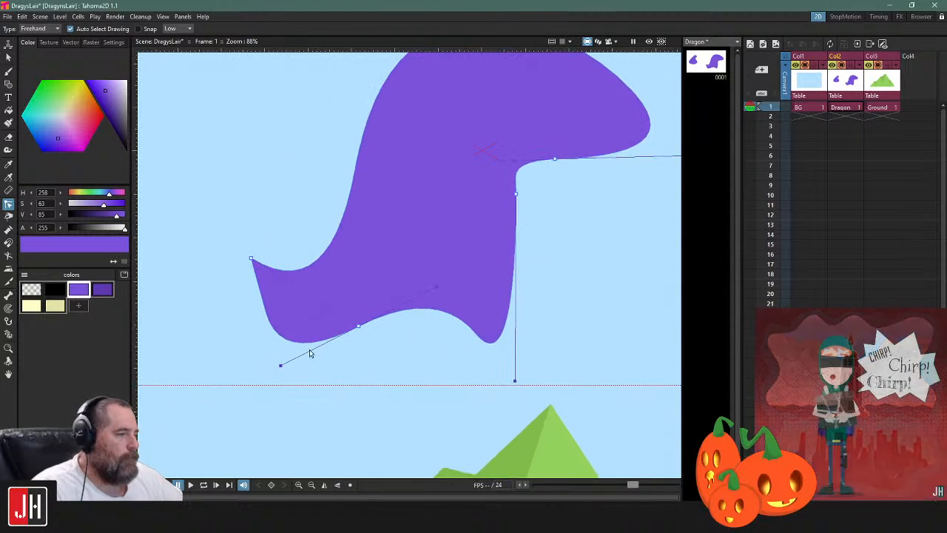
Shift the lower wave's control point right, add a point on the lower back edge and pull it inward to form a tail and back foot
left_click_drag(359, 327, 391, 333)
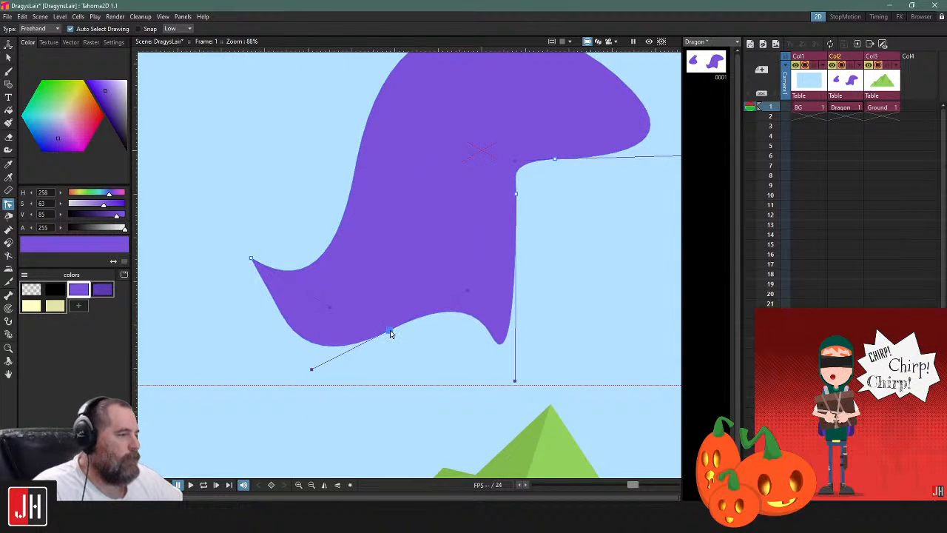
mouse_move(321, 366)
left_mouse_down()
mouse_move(313, 370)
mouse_move(324, 361)
left_mouse_up()
left_click(319, 340)
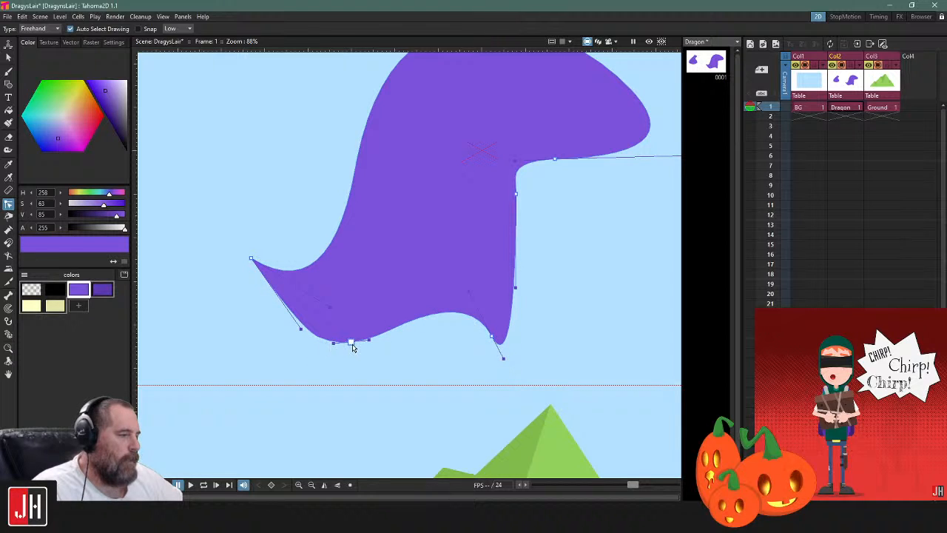
left_click(332, 342)
left_click(320, 341)
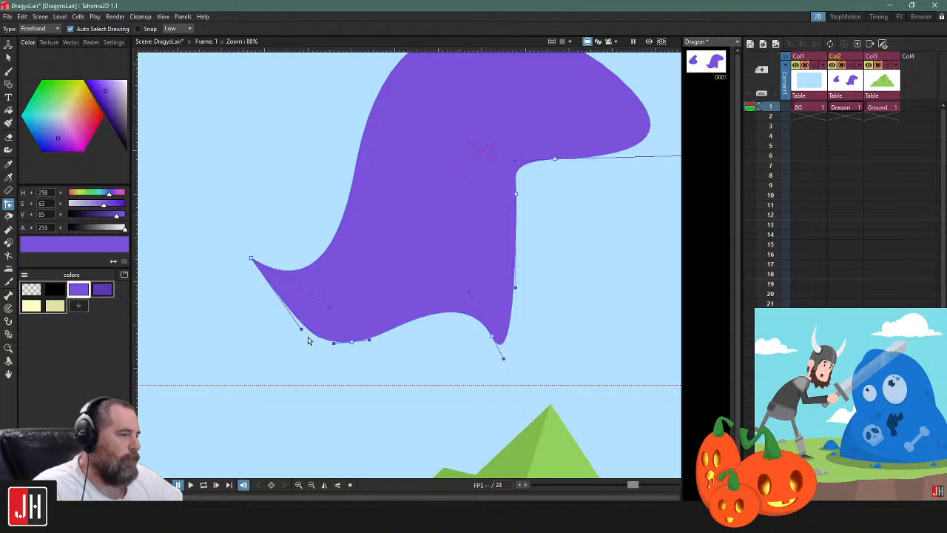
left_click(319, 337, "ctrl")
left_click_drag(320, 339, 357, 300)
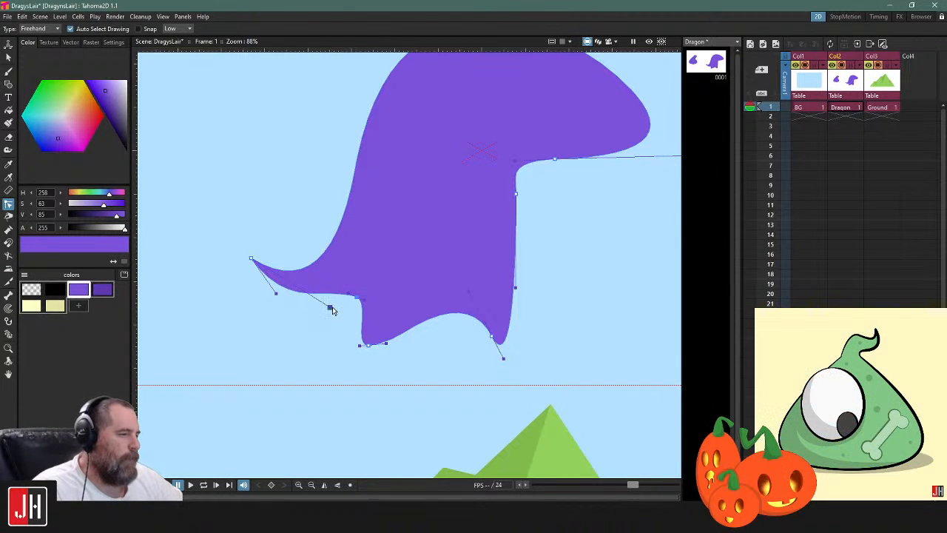
Round the tail's underside with the tip's handle, nudge the tail's inner corner and adjust the back foot's curve
left_click_drag(276, 293, 247, 293)
left_click_drag(357, 299, 363, 296)
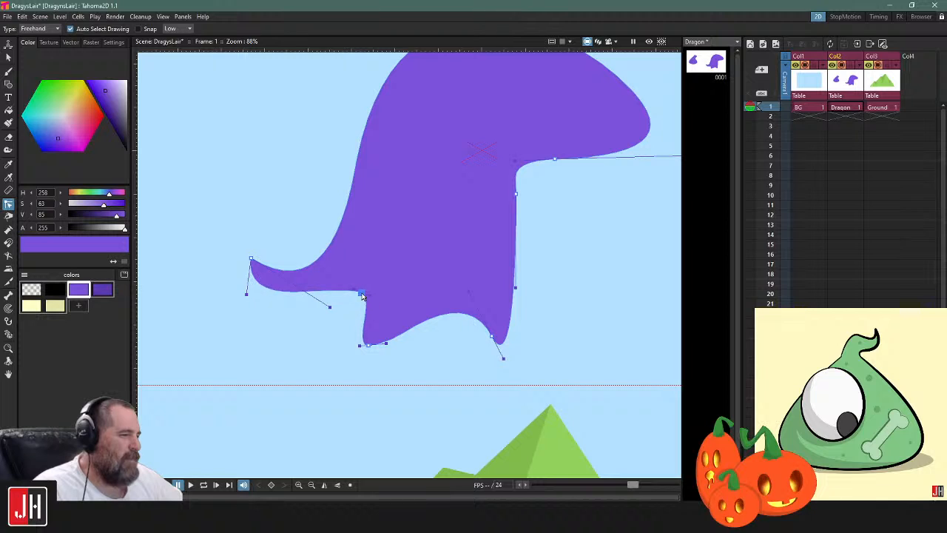
left_click_drag(385, 344, 383, 349)
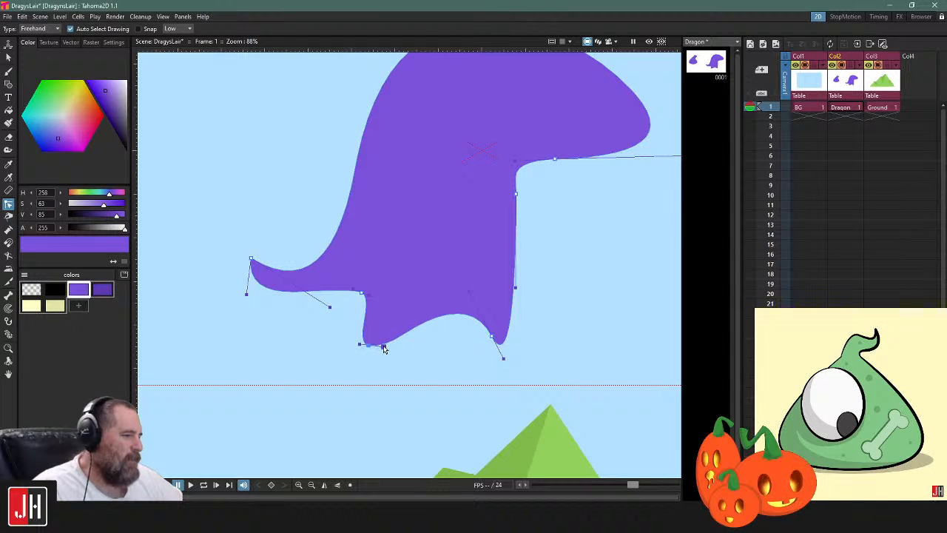
Move the front foot's control point left to broaden the foot and reshape the arch between the feet
left_click_drag(491, 338, 482, 340)
left_click_drag(564, 250, 485, 362)
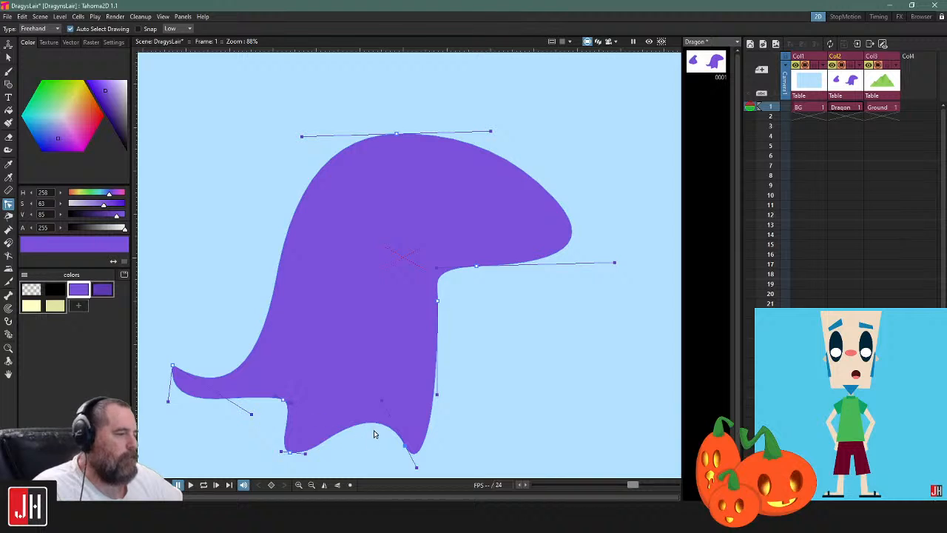
left_click_drag(374, 433, 404, 393)
mouse_move(524, 374)
left_mouse_down()
mouse_move(266, 430)
mouse_move(554, 346)
left_mouse_up()
left_click_drag(437, 409, 414, 403)
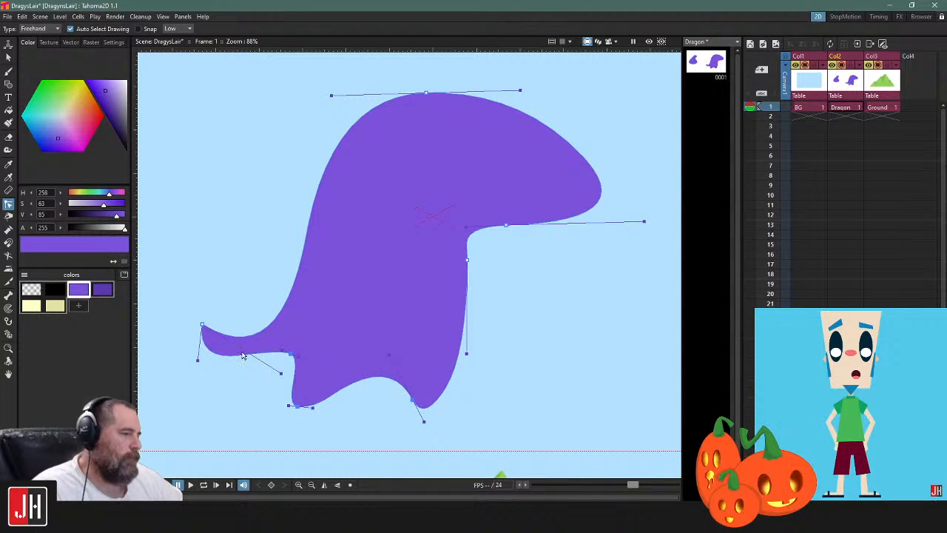
Try several ways of reshaping the tail with its tip point and handles, undoing the attempts that blunt the tip
left_click_drag(202, 324, 198, 340)
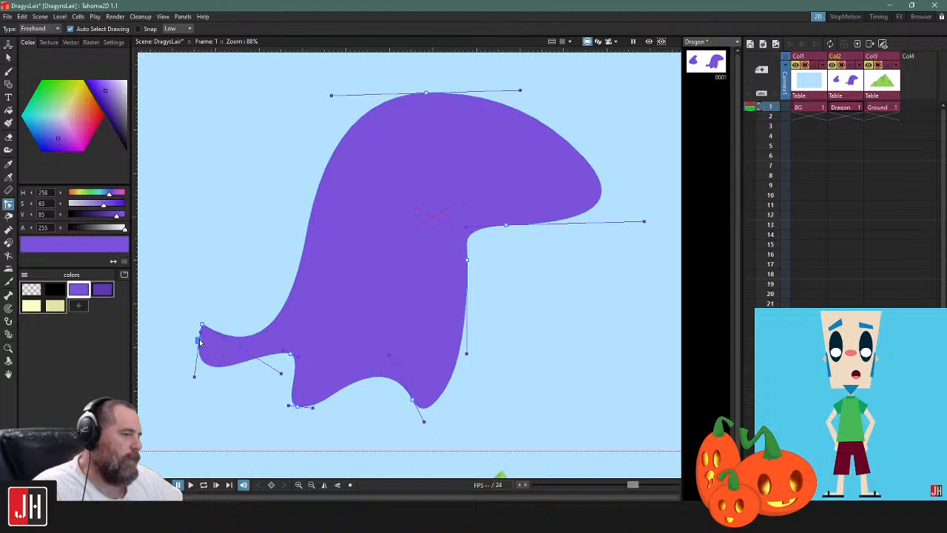
key("ctrl+z")
left_click_drag(281, 374, 204, 358)
left_click_drag(293, 345, 293, 361)
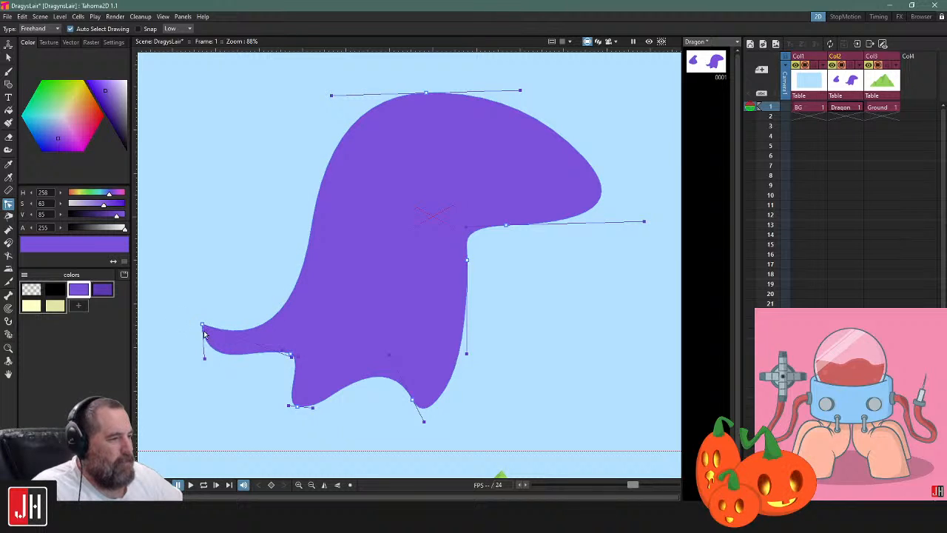
left_click_drag(202, 324, 202, 355)
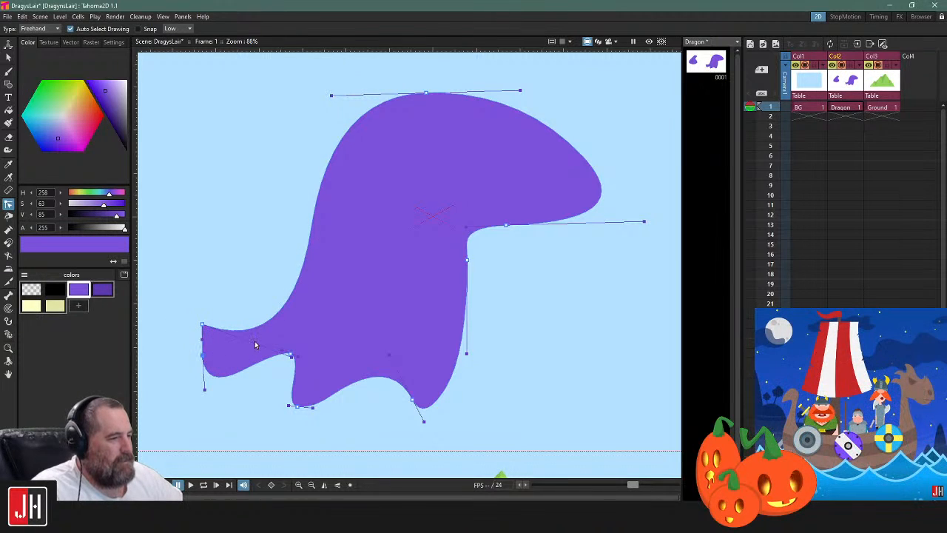
key("ctrl+z")
left_click_drag(203, 340, 195, 360)
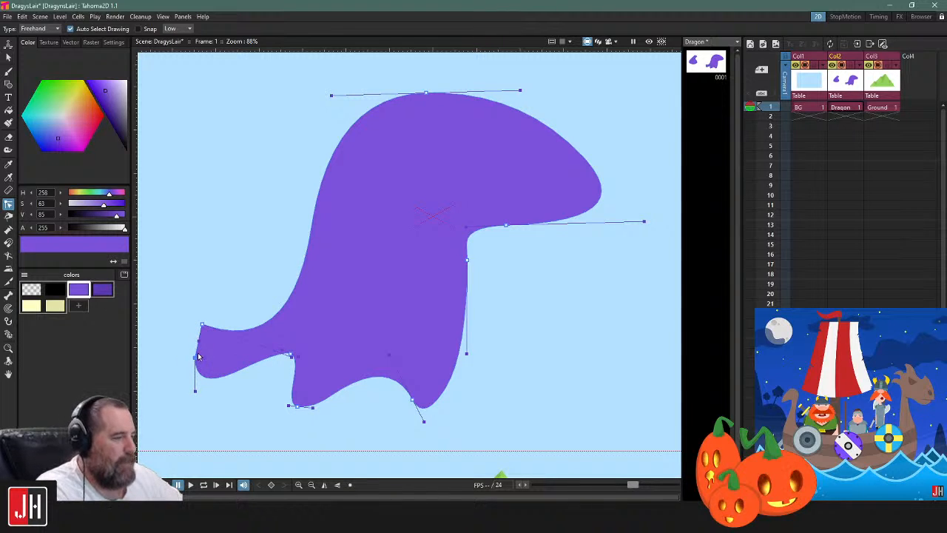
key("ctrl+z")
left_click_drag(203, 326, 200, 372)
key("ctrl+z")
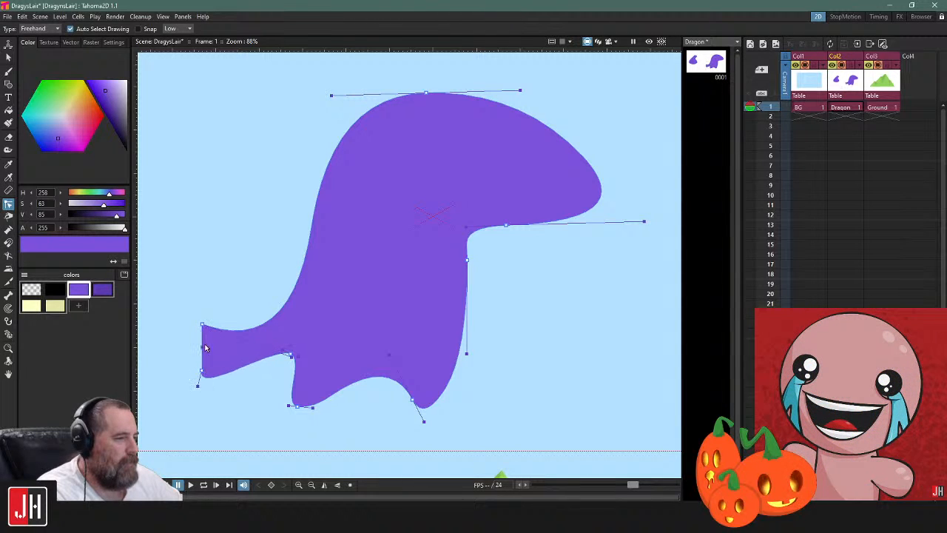
key("ctrl+z")
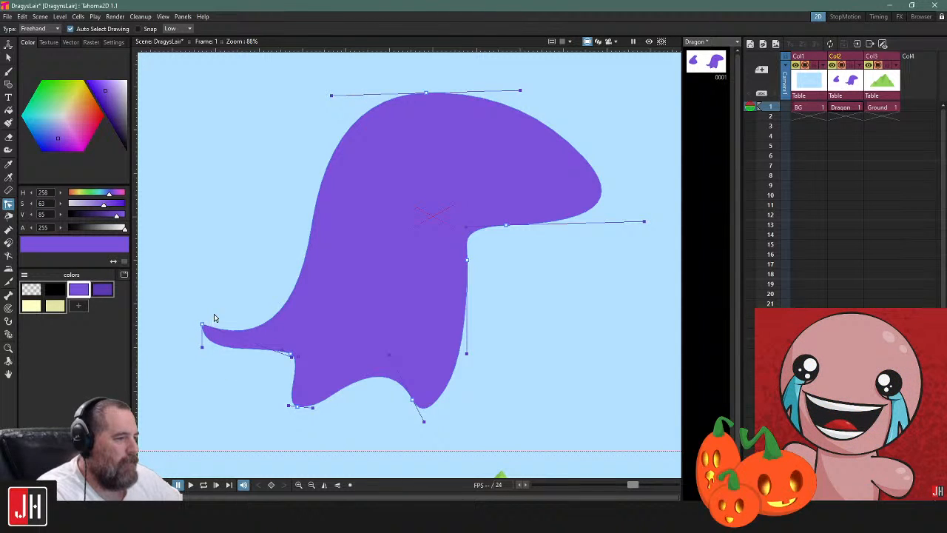
Remove the tail's control points so the dragon's back runs straight down into the back foot
key("ctrl+z")
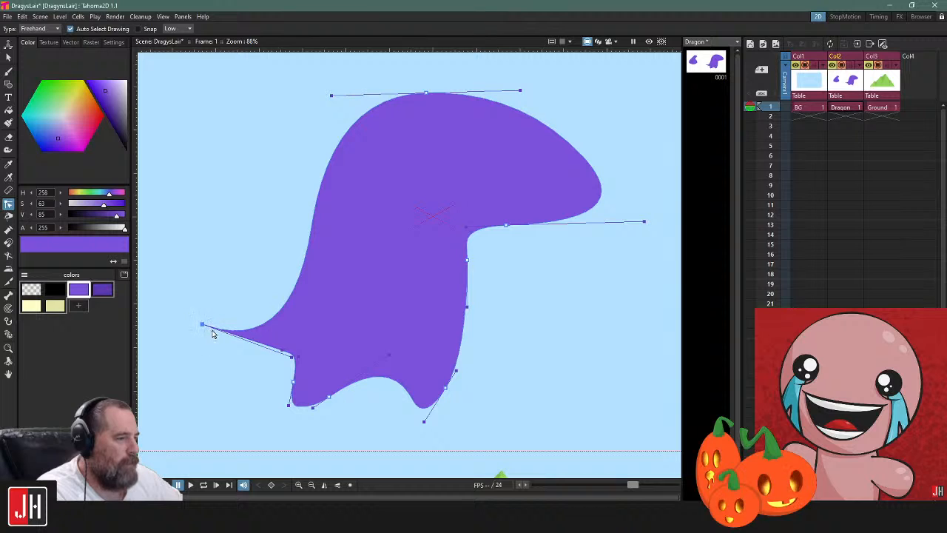
key("ctrl+z")
key("ctrl+z")
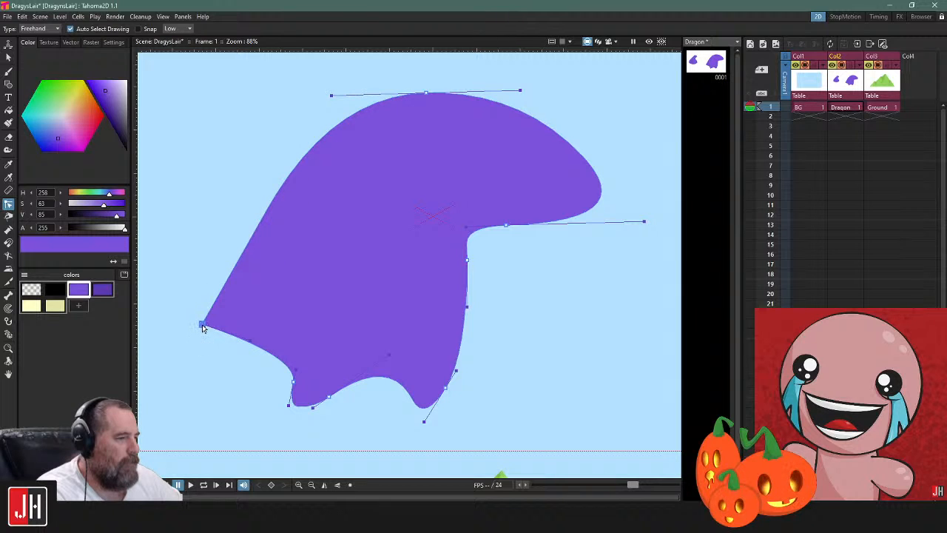
key("ctrl+z")
key("ctrl+z")
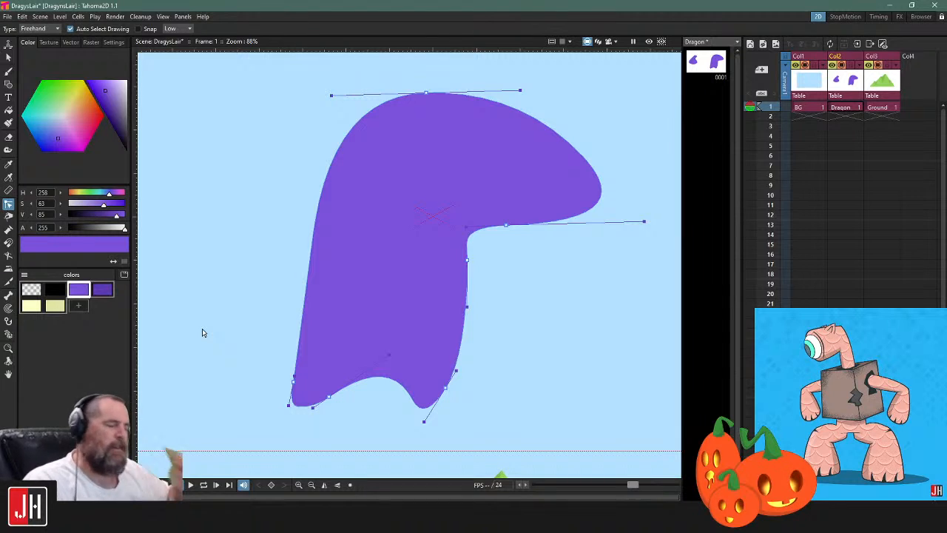
Add a control point above the back foot, pull it outward as a new tail tip and adjust the surrounding curves into a tapering tail
left_click(299, 346, "ctrl")
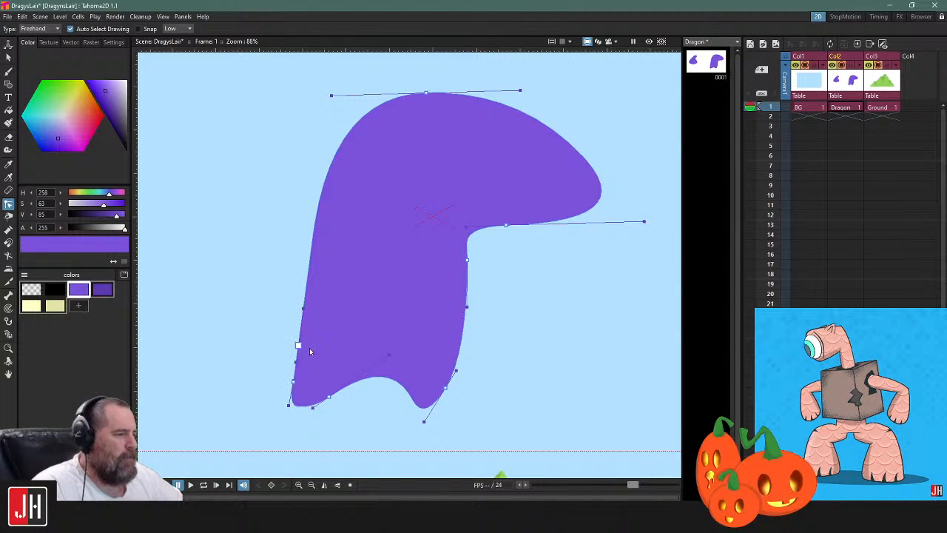
left_click_drag(299, 347, 226, 307)
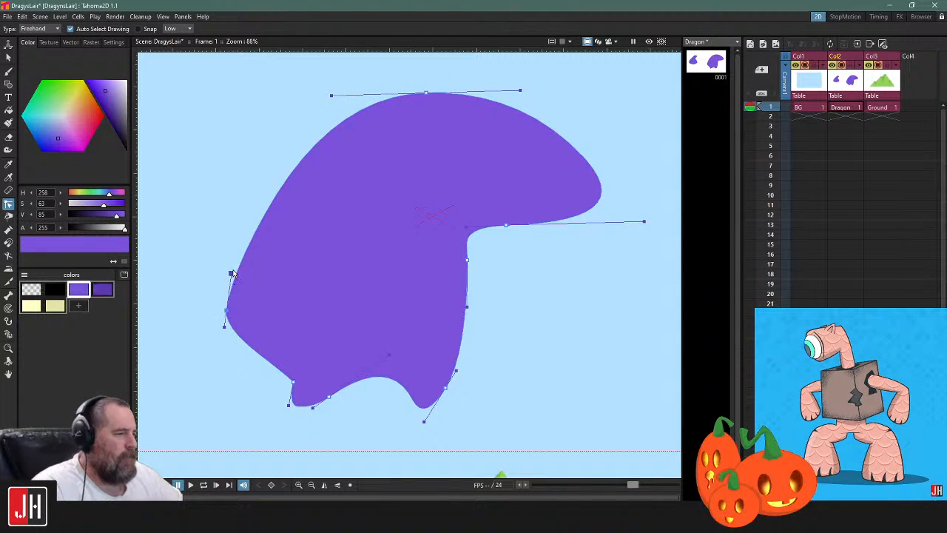
left_click_drag(231, 274, 210, 304)
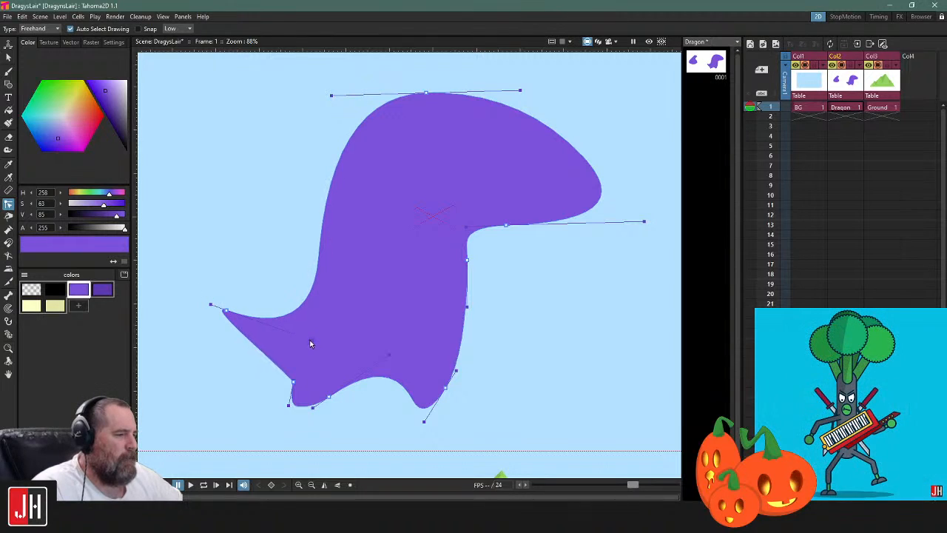
left_click_drag(294, 384, 293, 345)
mouse_move(211, 306)
left_mouse_down()
mouse_move(205, 321)
mouse_move(194, 306)
left_mouse_up()
mouse_move(306, 336)
left_mouse_down()
mouse_move(344, 338)
mouse_move(294, 344)
mouse_move(310, 330)
left_mouse_up()
scroll(468, 376, "down", 5)
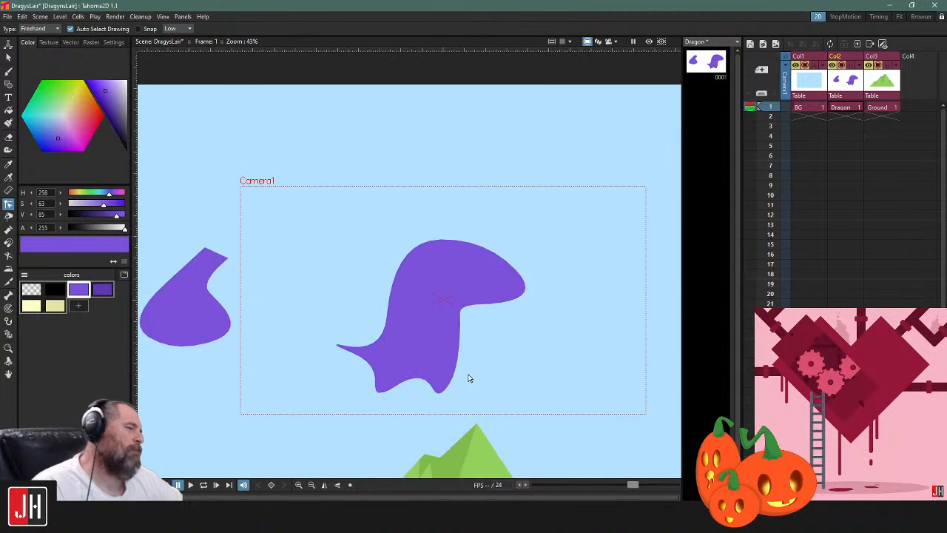
Select the dragon shape and adjust the back foot's control points to refine the arch between the feet
scroll(468, 374, "up", 2)
scroll(465, 374, "up", 2)
left_click(372, 388)
mouse_move(364, 413)
left_mouse_down()
mouse_move(411, 404)
mouse_move(405, 397)
left_mouse_up()
left_click_drag(333, 405, 353, 403)
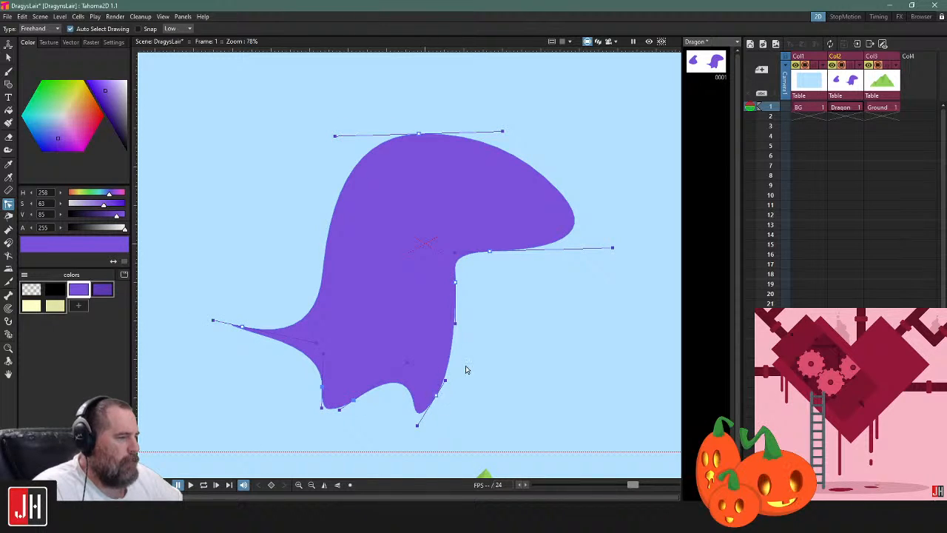
Move the chin's control point left and shorten its outer handle to make the snout shorter and rounder
left_click_drag(507, 299, 493, 340)
left_click_drag(476, 294, 467, 298)
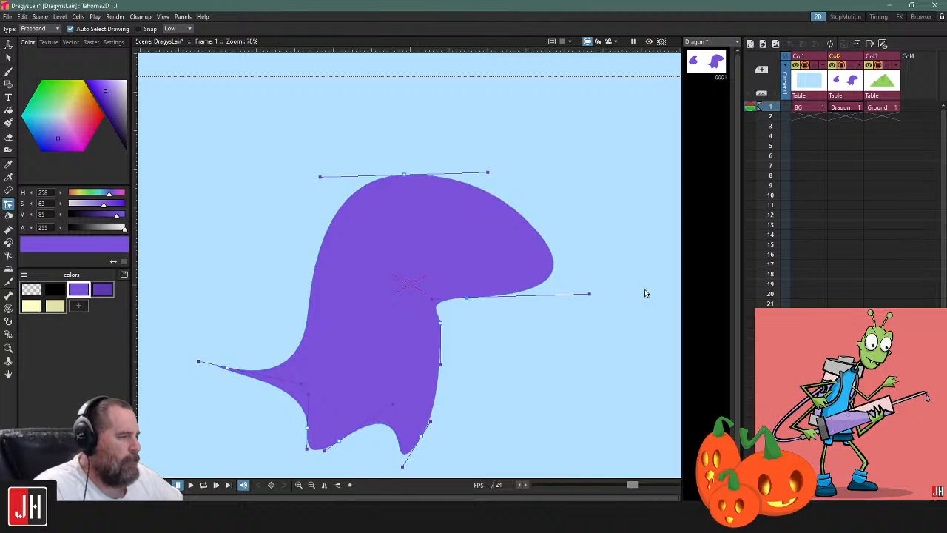
left_click_drag(588, 298, 520, 301)
Move the throat's control point slightly left and down to straighten the front of the neck
left_click(517, 349)
left_click(441, 337)
left_click_drag(442, 337, 434, 341)
left_click(481, 394)
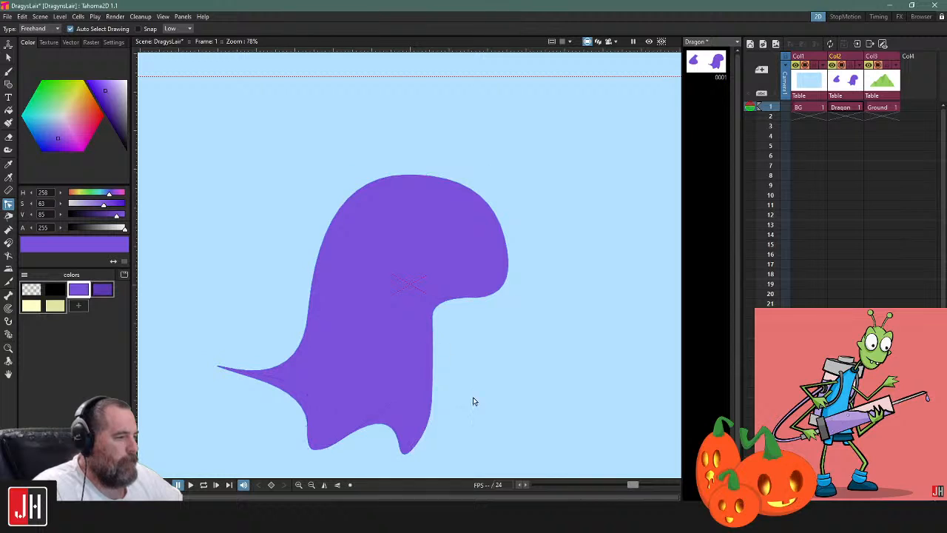
Raise the front foot's control point slightly to shorten the foot, and save the scene
left_click(398, 437)
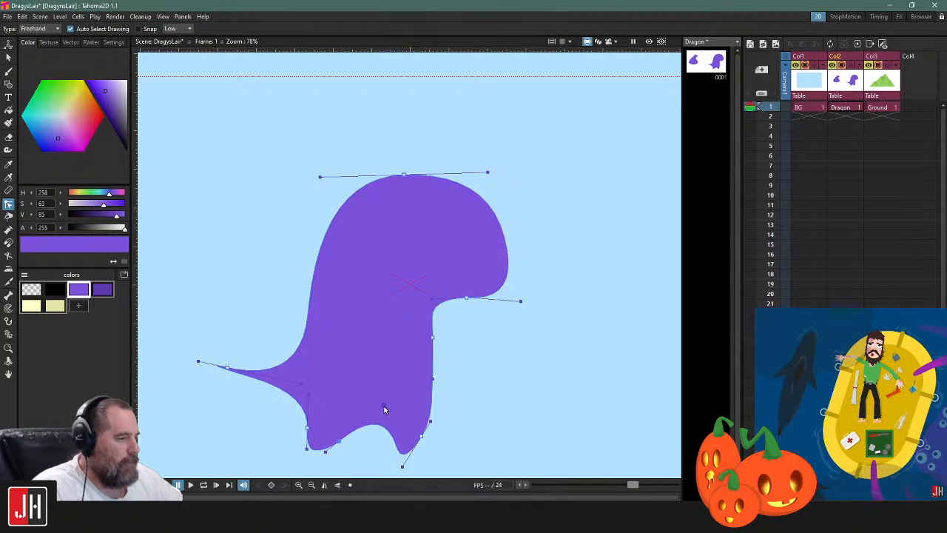
left_click_drag(420, 437, 420, 429)
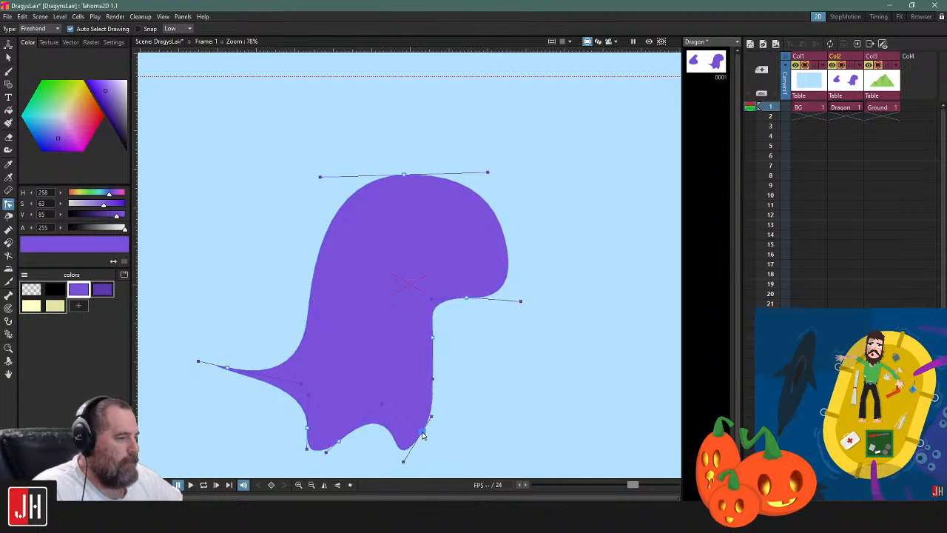
left_click(479, 382)
scroll(475, 387, "down", 4)
key("ctrl+s")
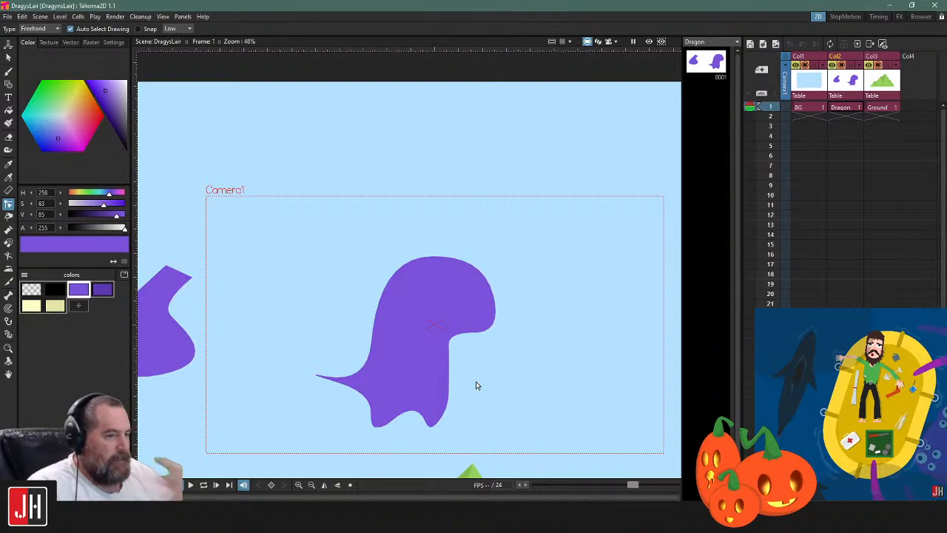
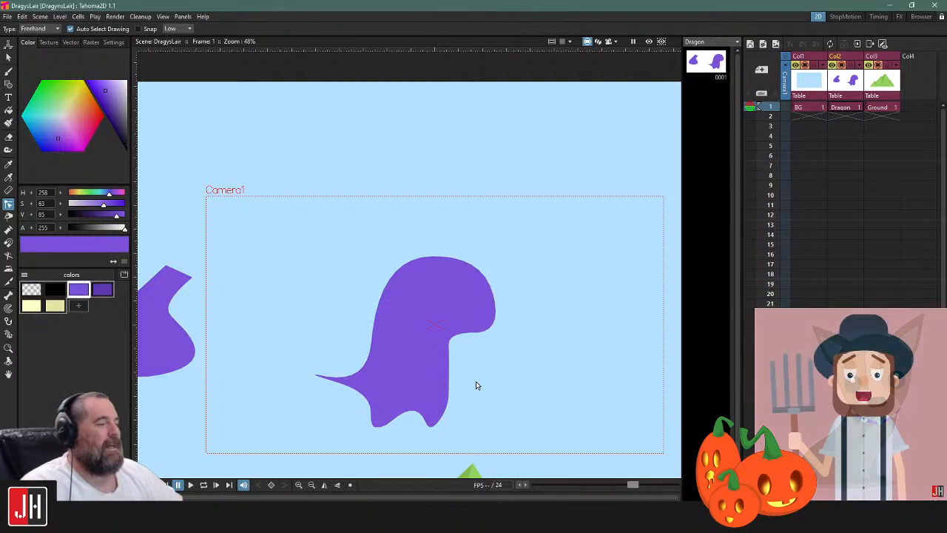
Delete the dragon's tail control point and reshape the outline so the back runs smoothly down to the back foot
left_click(453, 345)
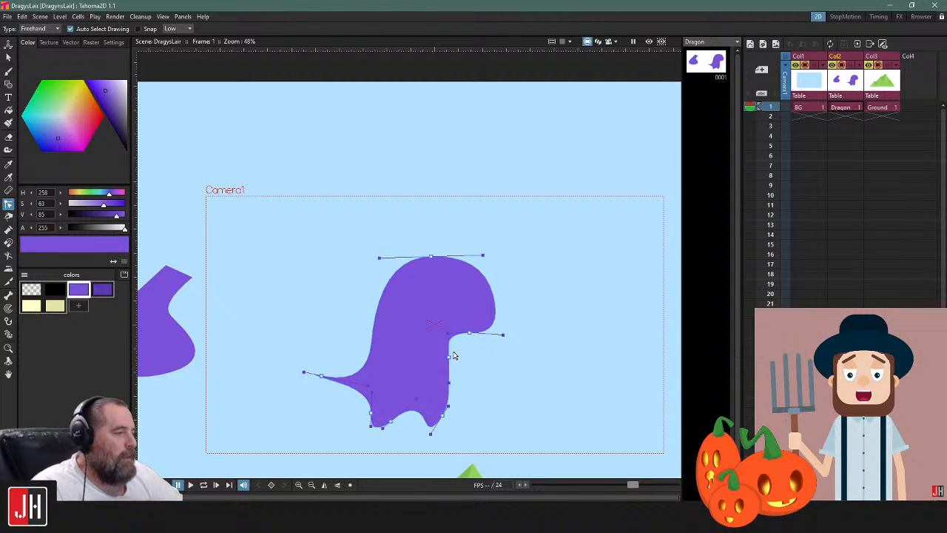
mouse_move(488, 352)
left_mouse_down()
mouse_move(427, 365)
mouse_move(479, 361)
mouse_move(470, 333)
left_mouse_up()
left_click(492, 356)
scroll(426, 387, "up", 3)
left_click(287, 375)
left_click_drag(276, 374, 358, 392)
mouse_move(303, 400)
left_mouse_down()
mouse_move(282, 412)
mouse_move(317, 395)
mouse_move(312, 380)
left_mouse_up()
key("Delete")
left_click(477, 386)
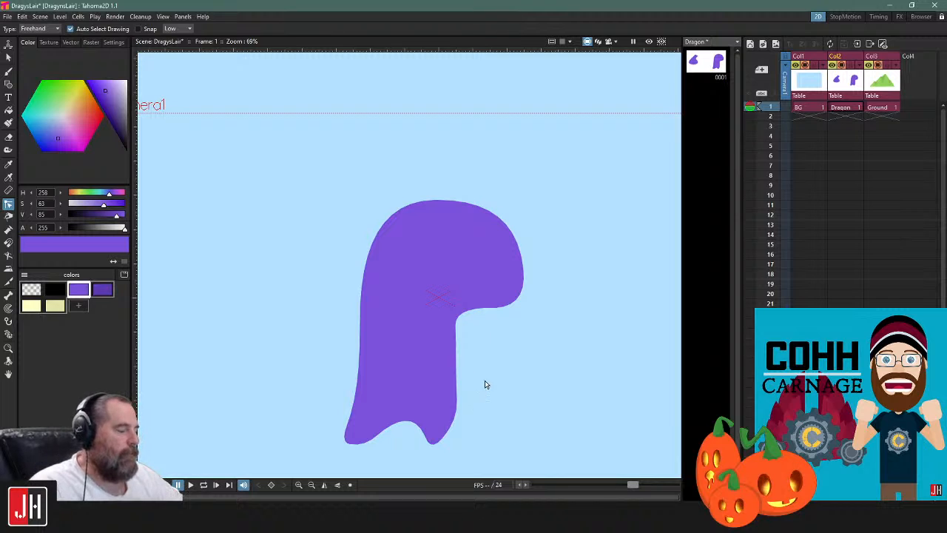
Adjust the handle of the front foot's control point to make the bottom of the foot rounder
left_click_drag(480, 320, 477, 321)
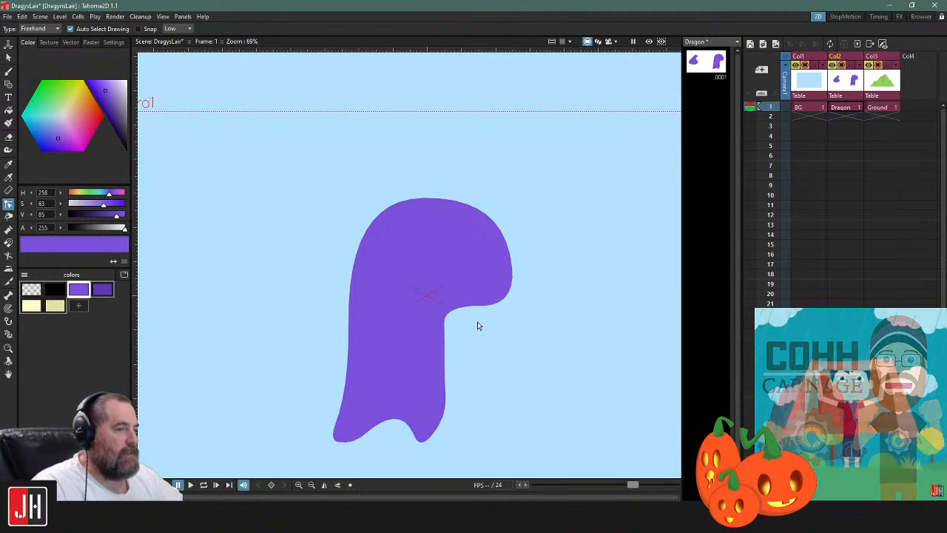
left_click(442, 434)
left_click_drag(421, 452, 437, 437)
left_click(481, 375)
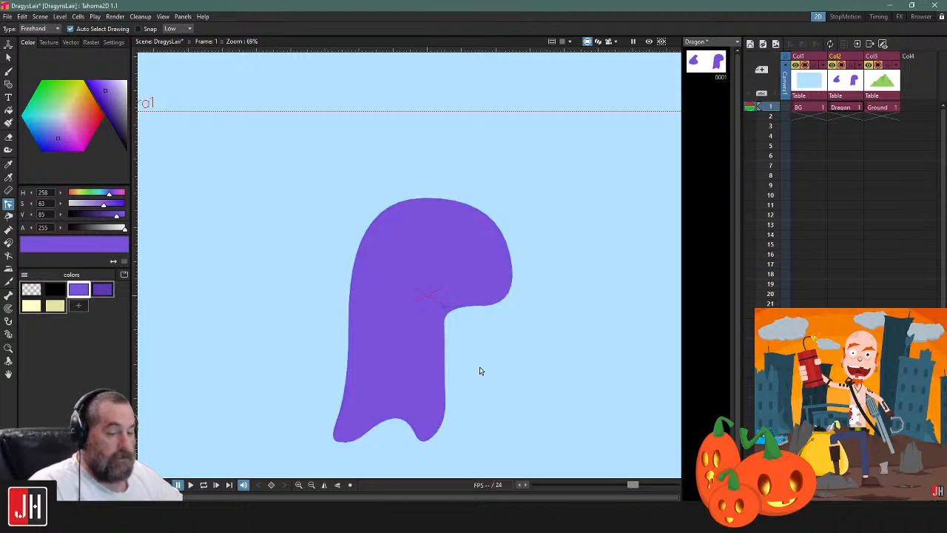
Fine-tune the throat's control points to smooth the curve between chin and neck, and save the scene
left_click(468, 308)
left_click_drag(457, 285, 485, 359)
mouse_move(475, 306)
left_mouse_down()
mouse_move(472, 291)
mouse_move(431, 298)
left_mouse_up()
left_click(541, 256)
key("ctrl+s")
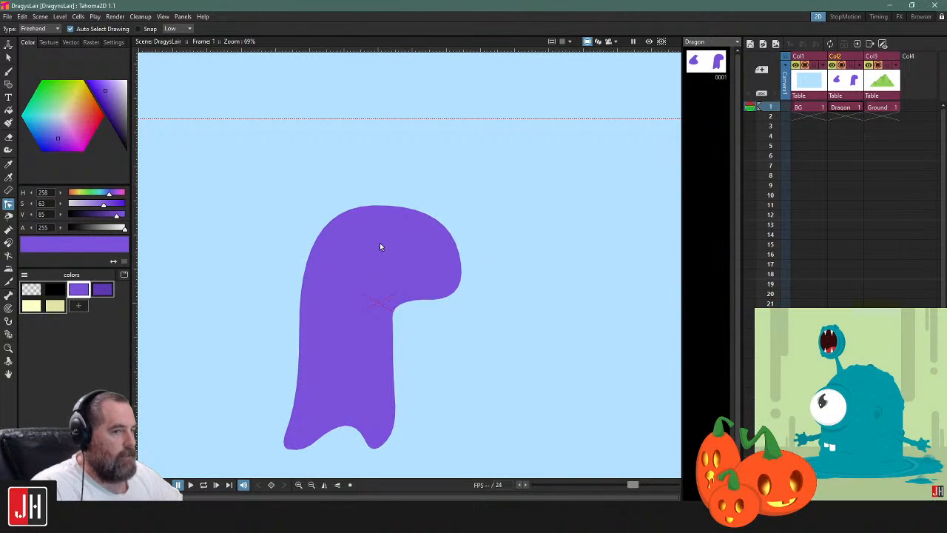
Choose the pale yellow style and set the Brush tool to Auto Close, Auto Group and Auto Fill
left_click_drag(381, 240, 363, 264)
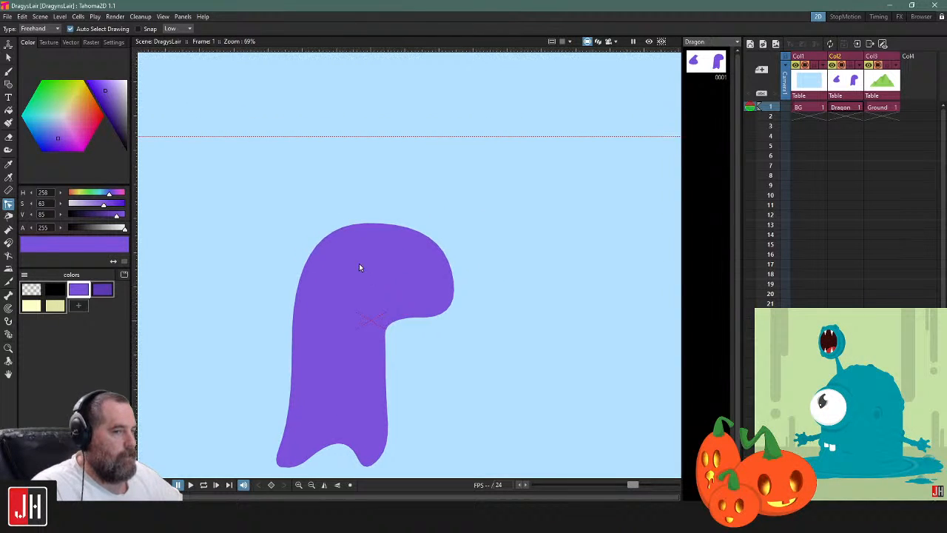
left_click_drag(355, 308, 347, 264)
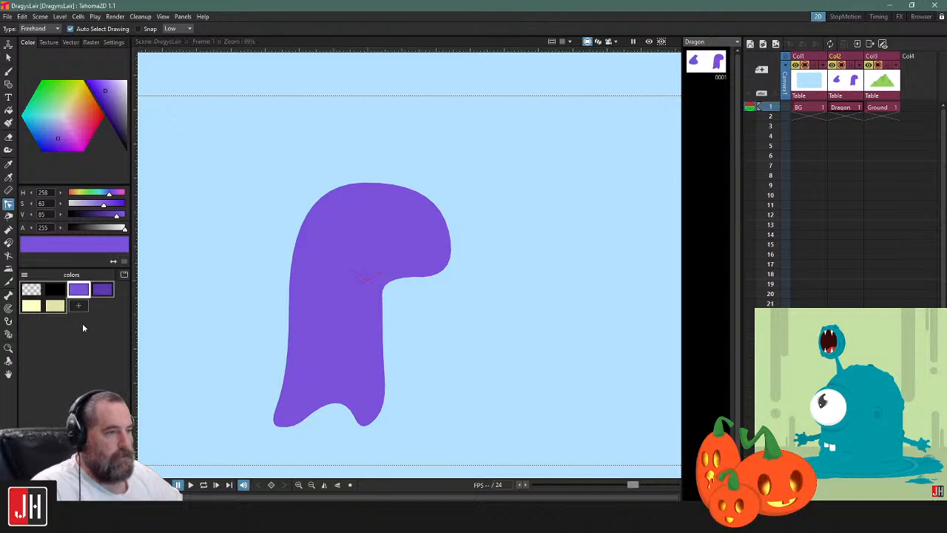
left_click(33, 305)
key("b")
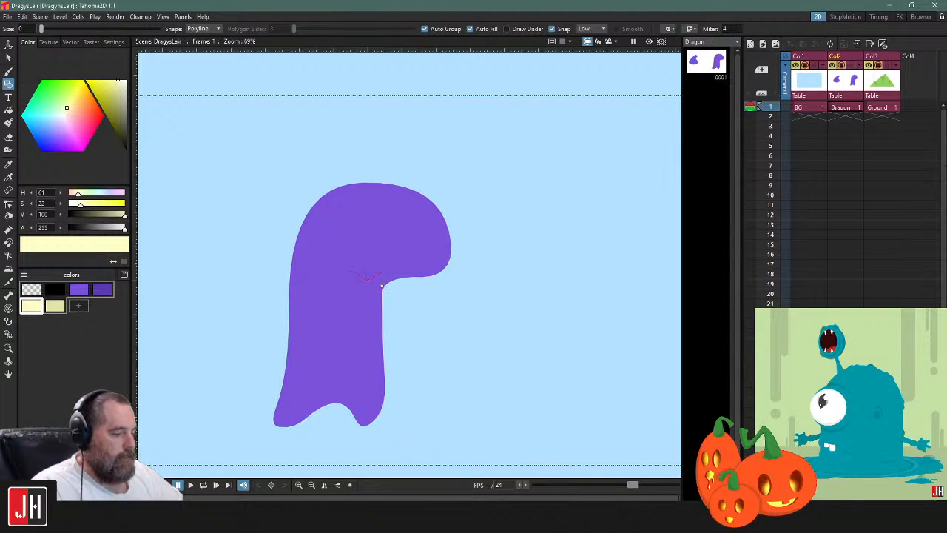
mouse_move(385, 284)
left_mouse_down()
mouse_move(342, 273)
mouse_move(311, 298)
mouse_move(310, 400)
mouse_move(346, 404)
mouse_move(377, 393)
mouse_move(386, 283)
left_mouse_up()
key("ctrl+z")
left_click(487, 28)
left_click(529, 29)
left_click(570, 30)
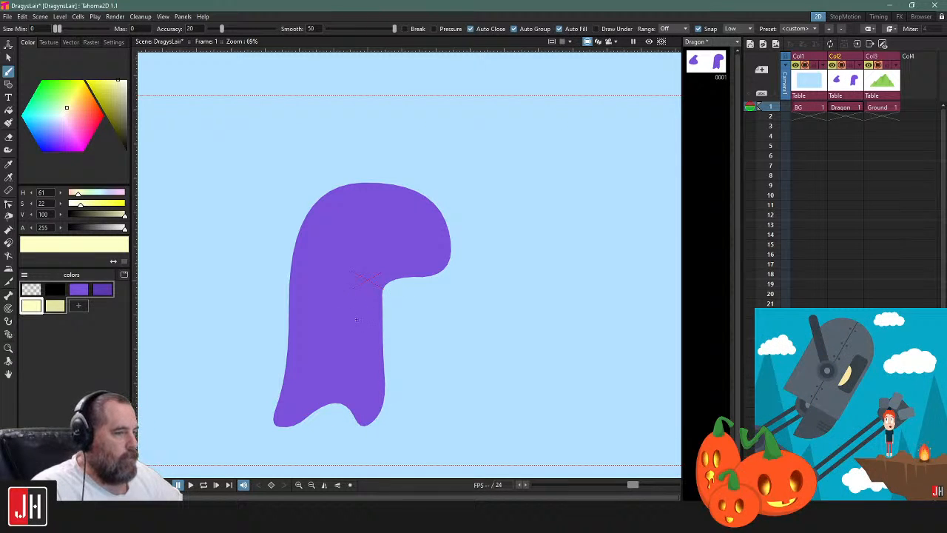
Brush a closed pale yellow belly patch on the front of the dragon's body, from the throat down to the feet
scroll(352, 320, "down", 1)
scroll(383, 281, "up", 2)
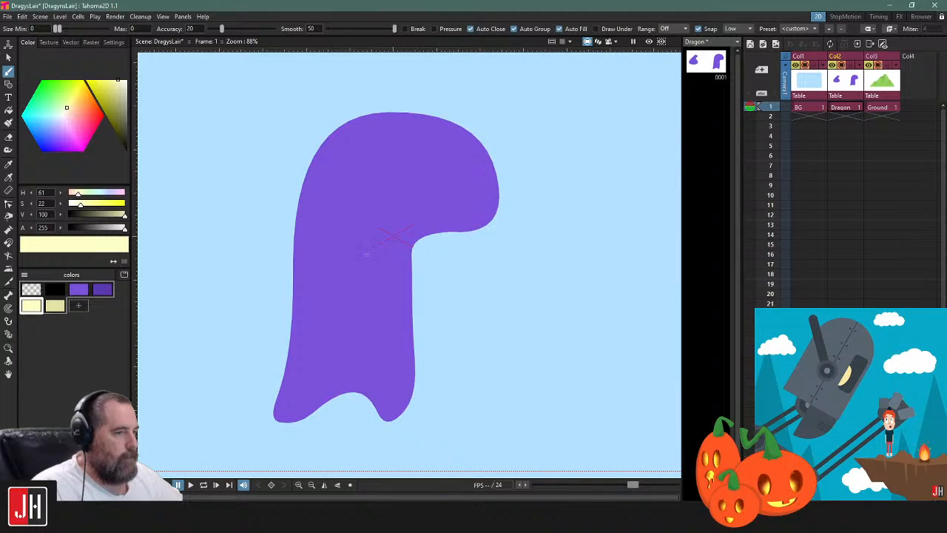
left_click_drag(415, 240, 355, 234)
mouse_move(335, 271)
left_mouse_down()
mouse_move(330, 381)
mouse_move(343, 400)
mouse_move(403, 390)
mouse_move(416, 354)
mouse_move(415, 243)
left_mouse_up()
Select the belly patch and move its back-side control points toward the dragon's back to widen it
key("s")
left_click(418, 264)
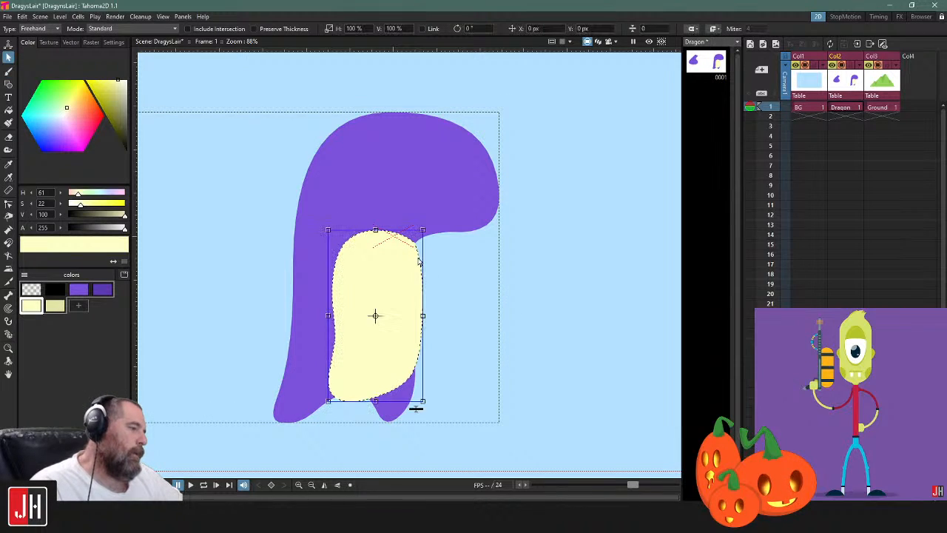
key("c")
left_click(334, 348)
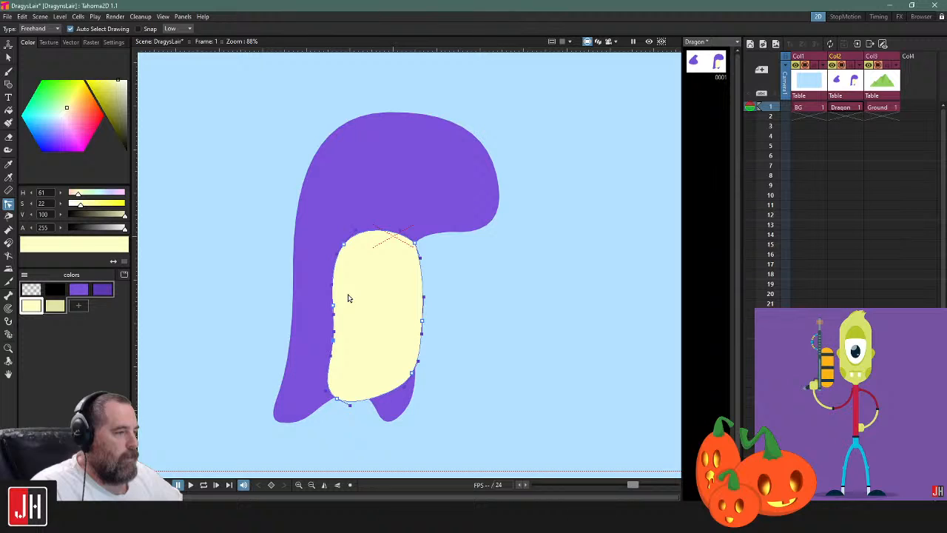
left_click_drag(348, 295, 349, 392)
left_click_drag(336, 399, 328, 398)
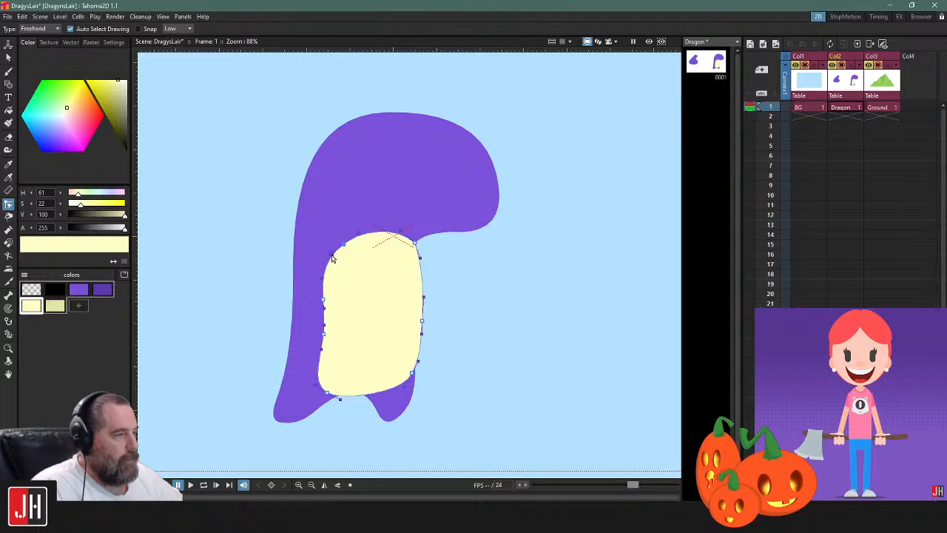
Adjust the handle at the belly patch's upper front corner to round the corner below the throat
scroll(419, 290, "up", 3)
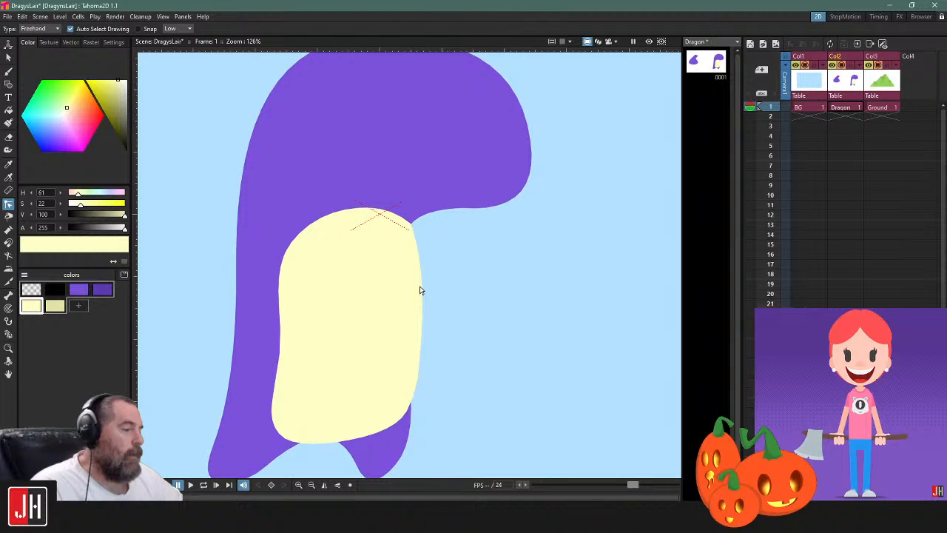
left_click(420, 289)
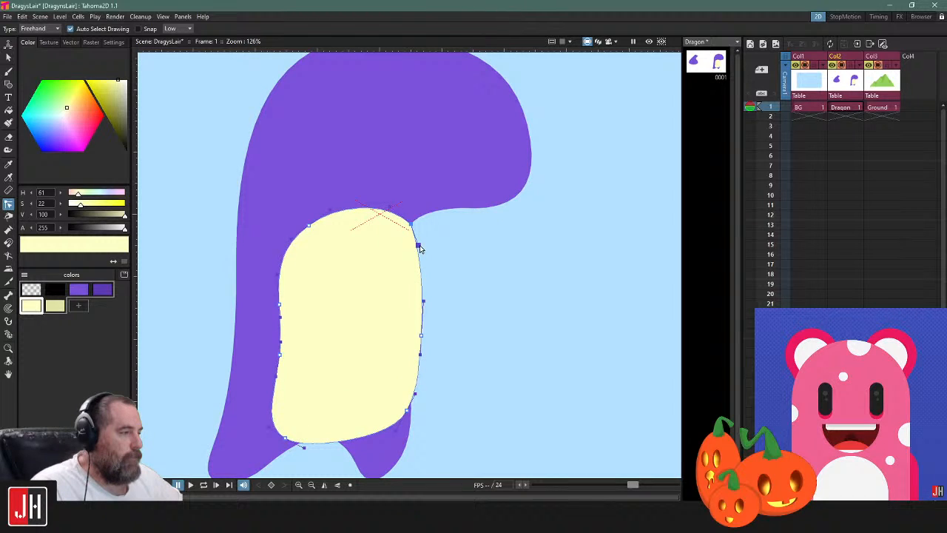
left_click(452, 275)
scroll(452, 274, "down", 6)
scroll(405, 325, "up", 6)
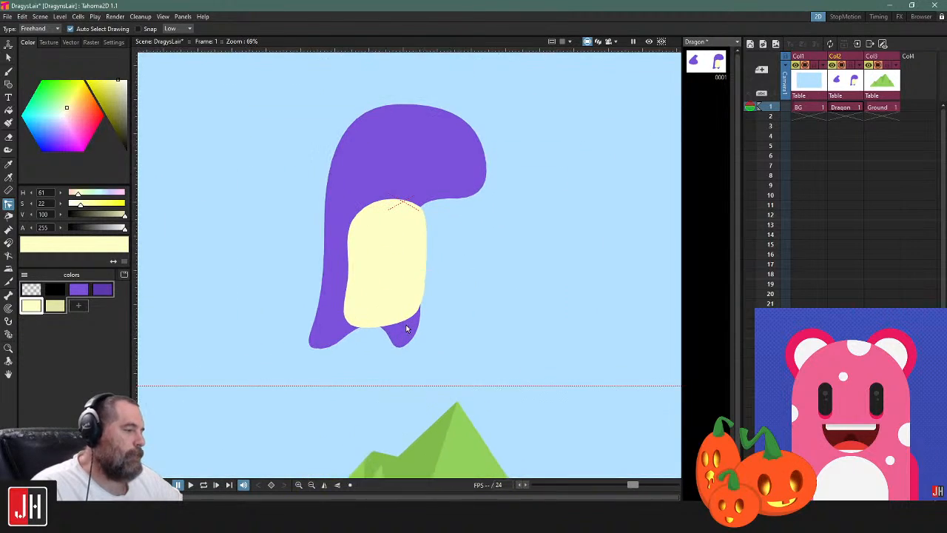
Move the belly patch's bottom control points slightly down to lower its edge toward the feet
left_click(352, 333)
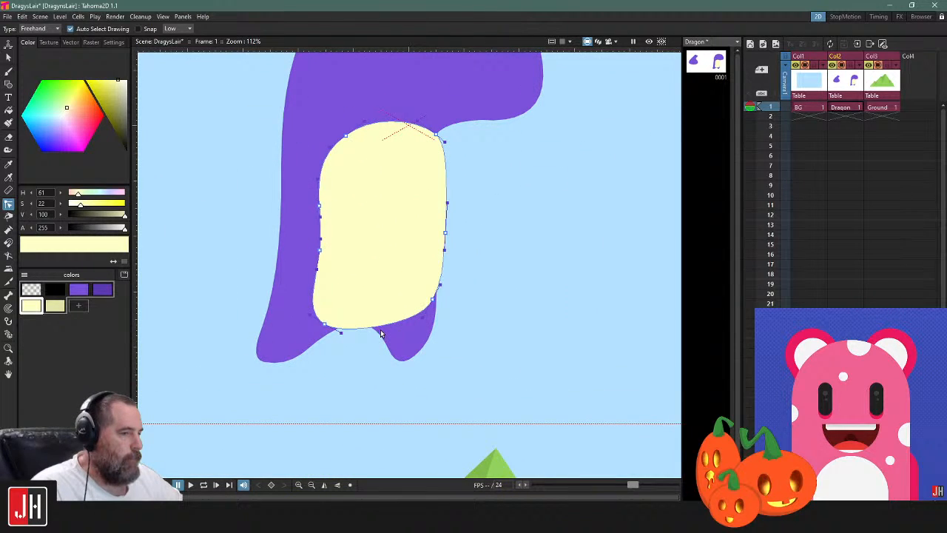
mouse_move(477, 302)
left_mouse_down()
mouse_move(427, 281)
mouse_move(298, 296)
mouse_move(505, 301)
mouse_move(430, 306)
left_mouse_up()
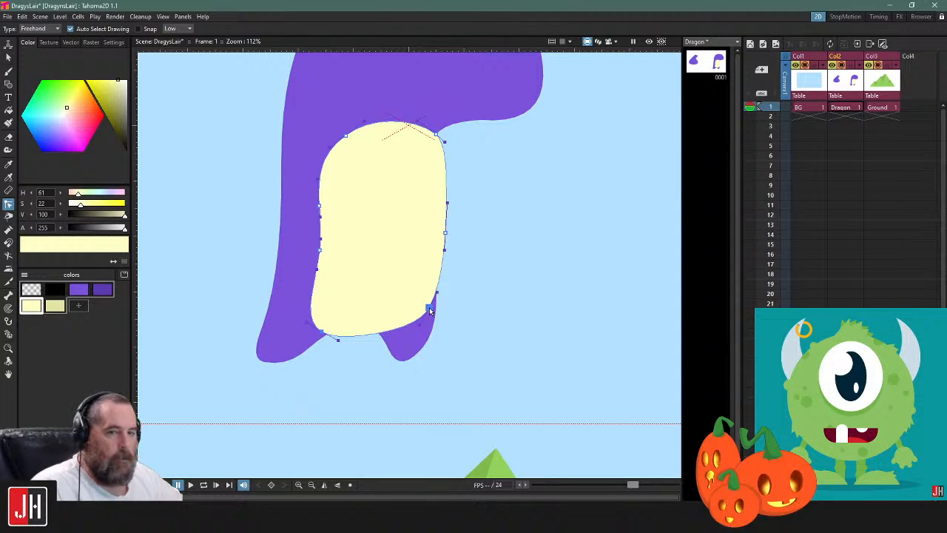
left_click_drag(431, 310, 432, 308)
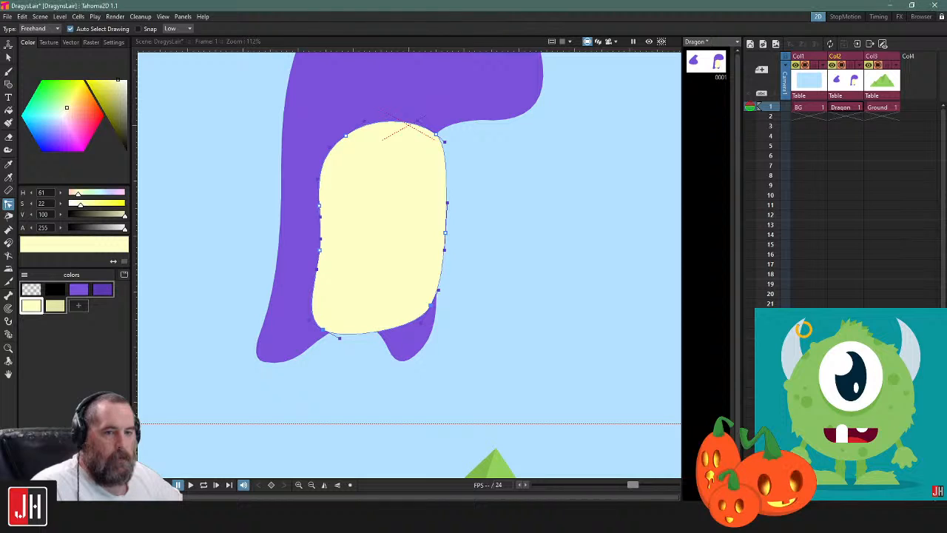
left_click(418, 283)
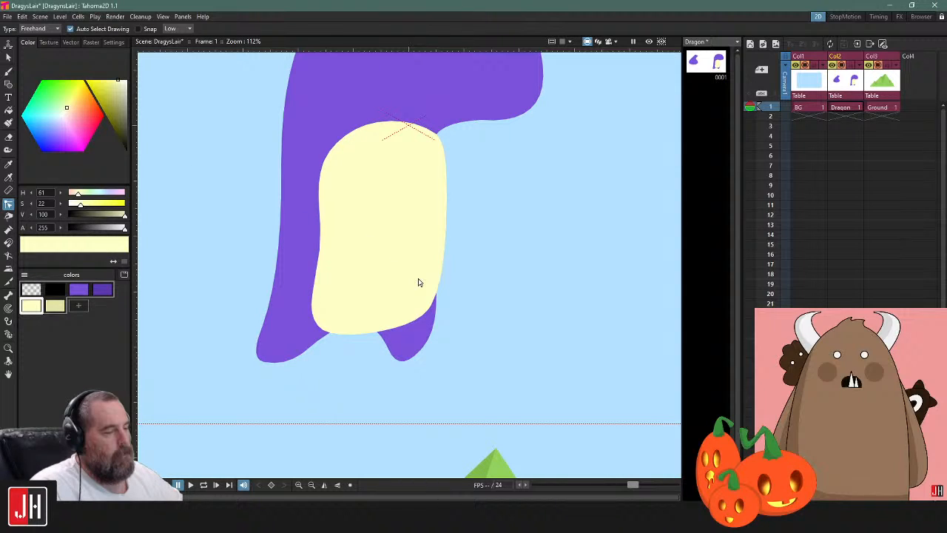
scroll(418, 283, "down", 3)
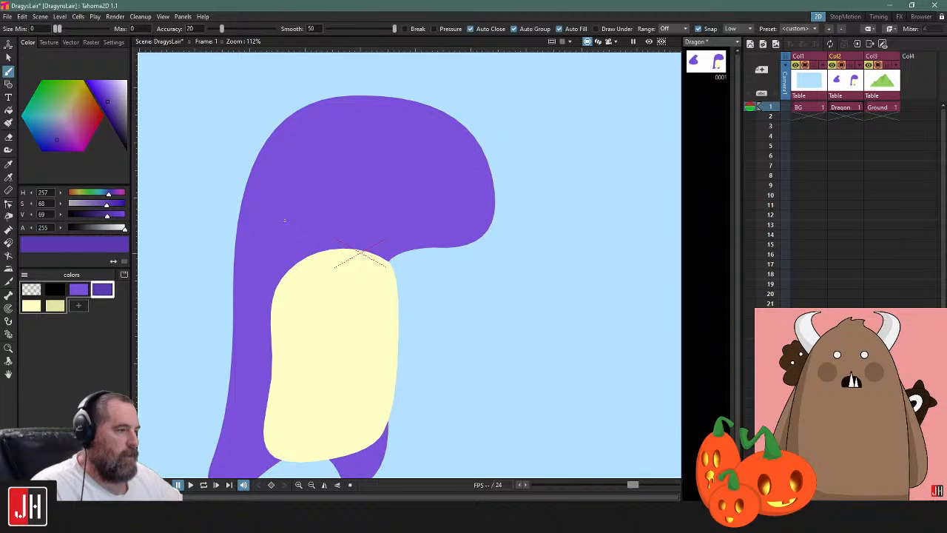
left_click_drag(284, 220, 409, 251)
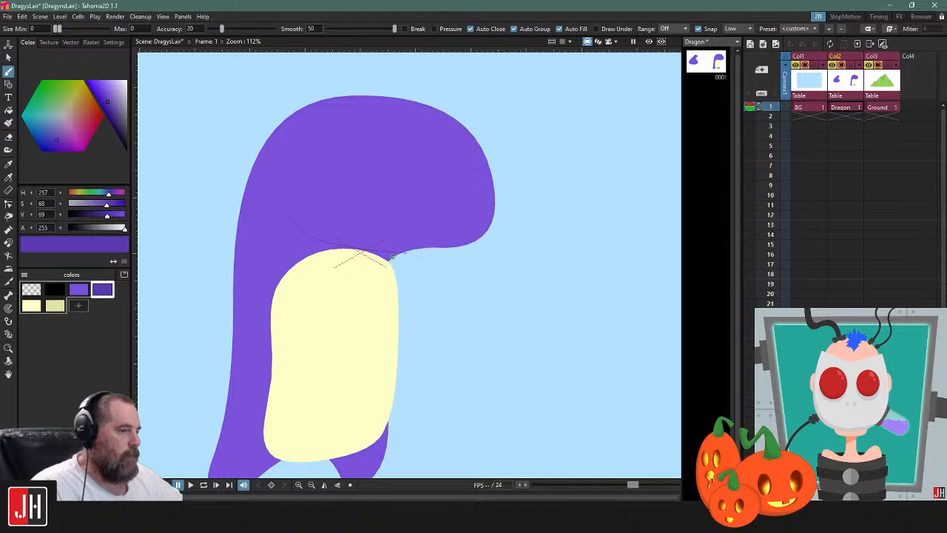
left_click_drag(393, 257, 287, 220)
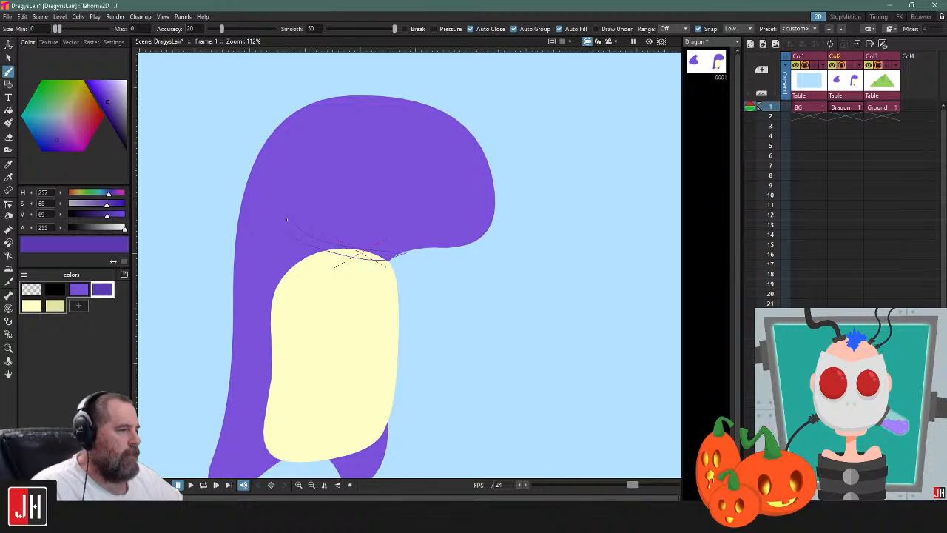
key("ctrl+z")
key("ctrl+z")
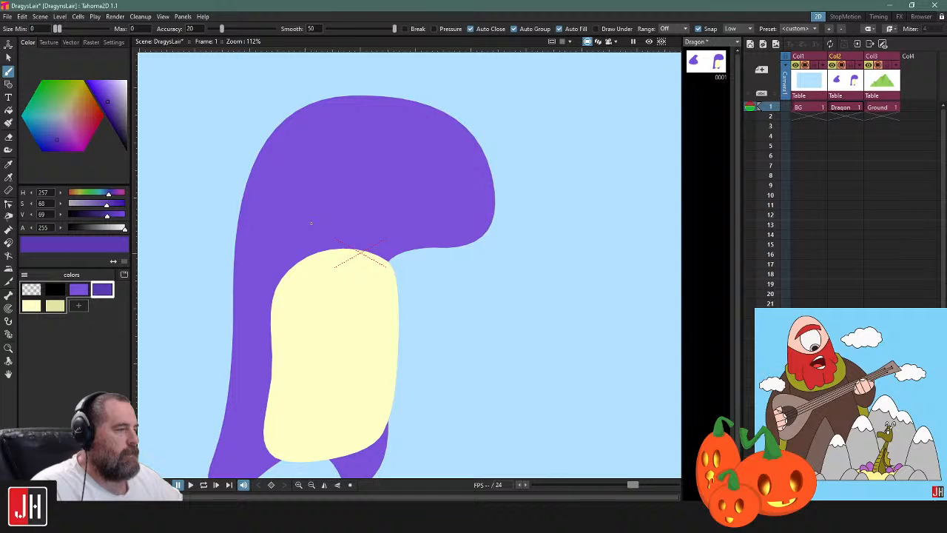
Brush a thin, curved dark purple jaw shadow under the head and extend its tip along the underside of the snout
mouse_move(300, 191)
left_mouse_down()
mouse_move(403, 246)
mouse_move(299, 191)
left_mouse_up()
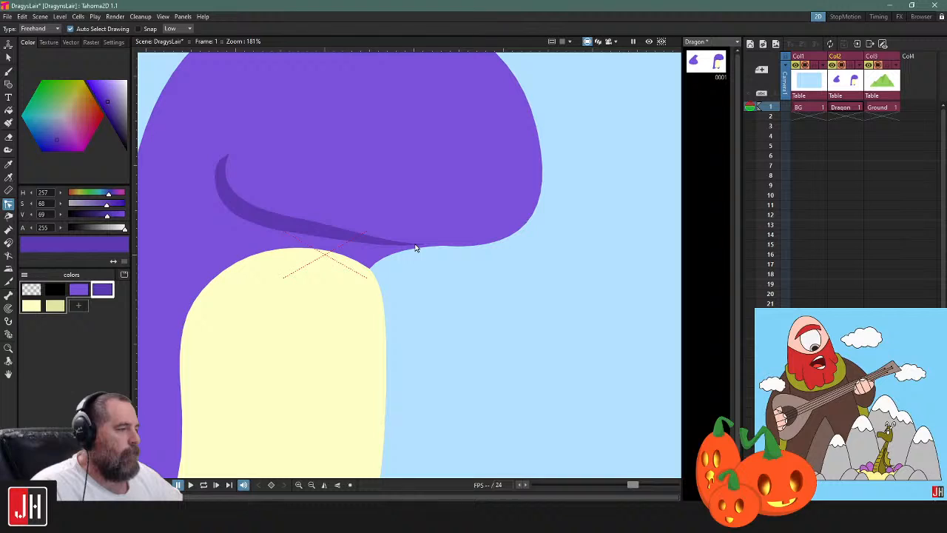
left_click(445, 247)
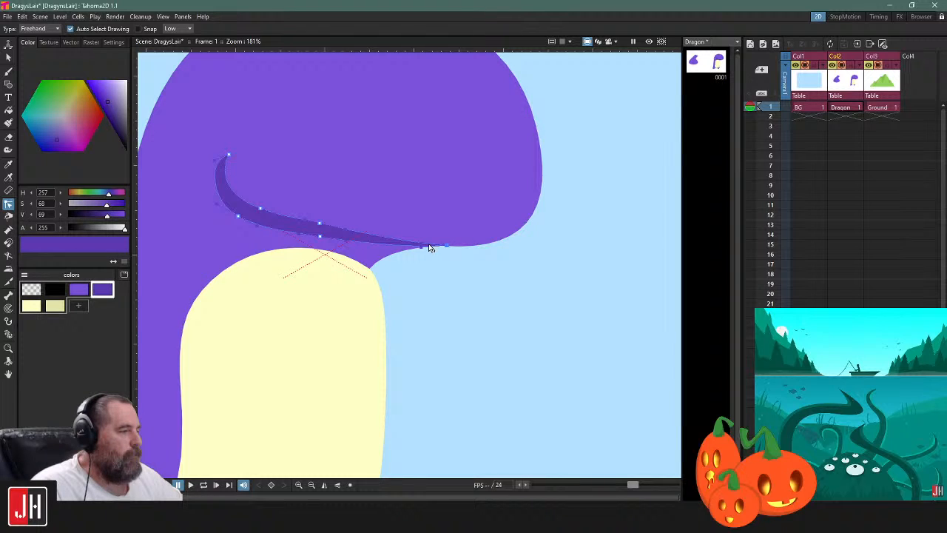
mouse_move(446, 245)
left_mouse_down()
mouse_move(478, 248)
mouse_move(416, 250)
left_mouse_up()
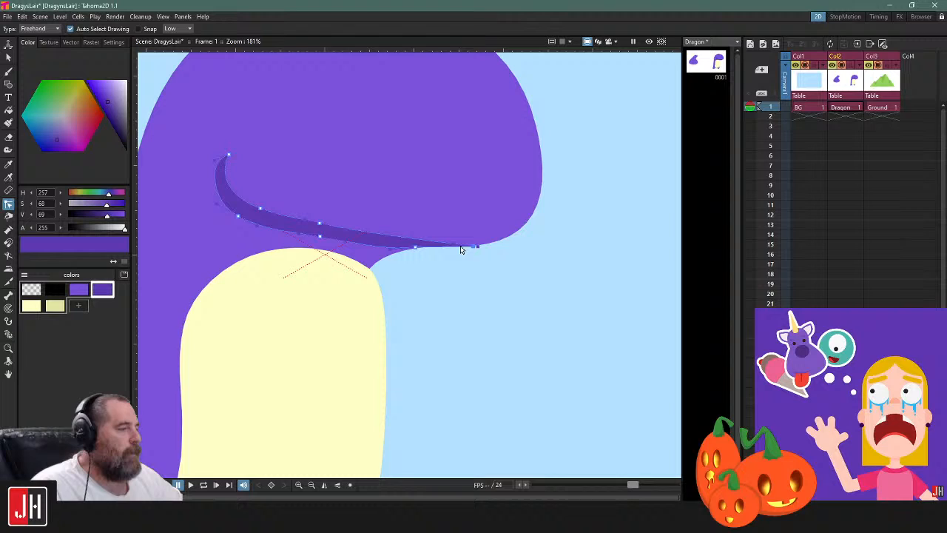
left_click_drag(460, 248, 475, 247)
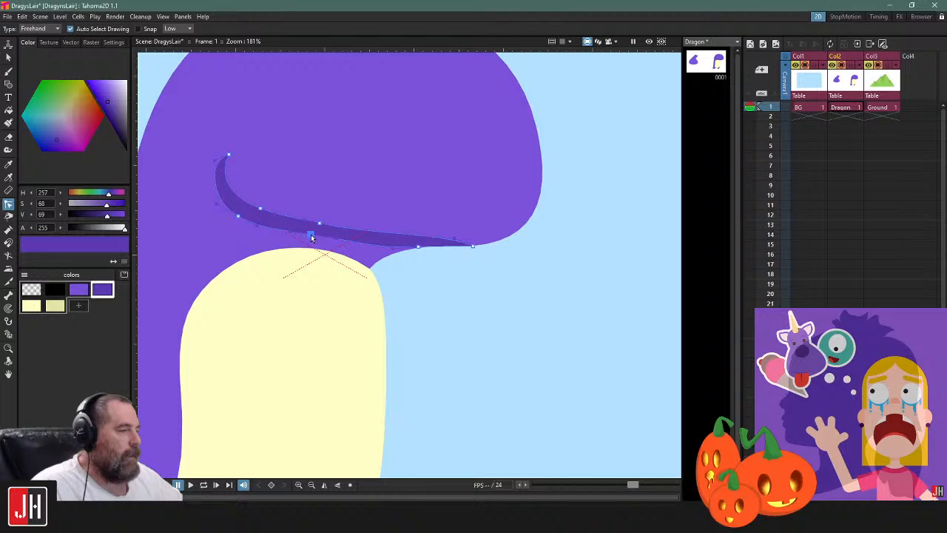
left_click(448, 274)
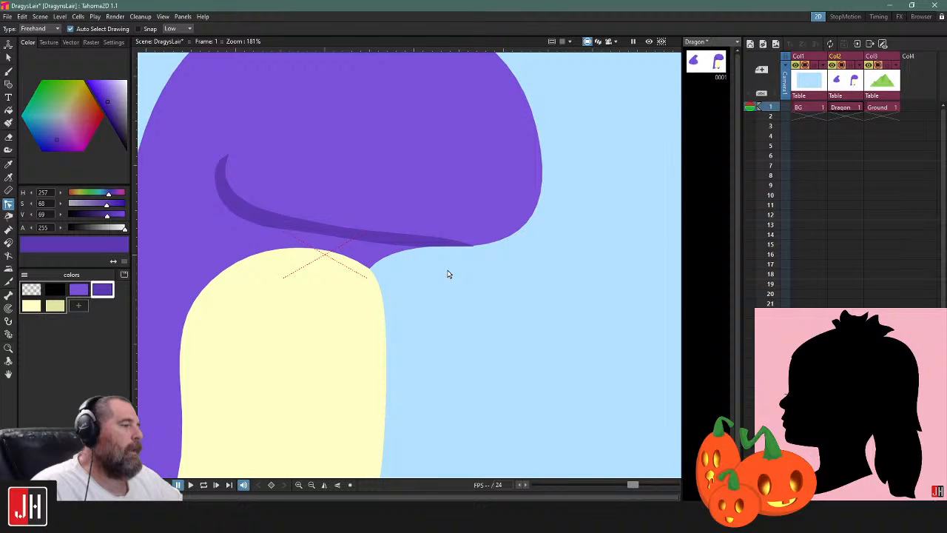
Align the jaw shadow's lower control point and front tip with the bottom edge of the snout
scroll(447, 275, "down", 2)
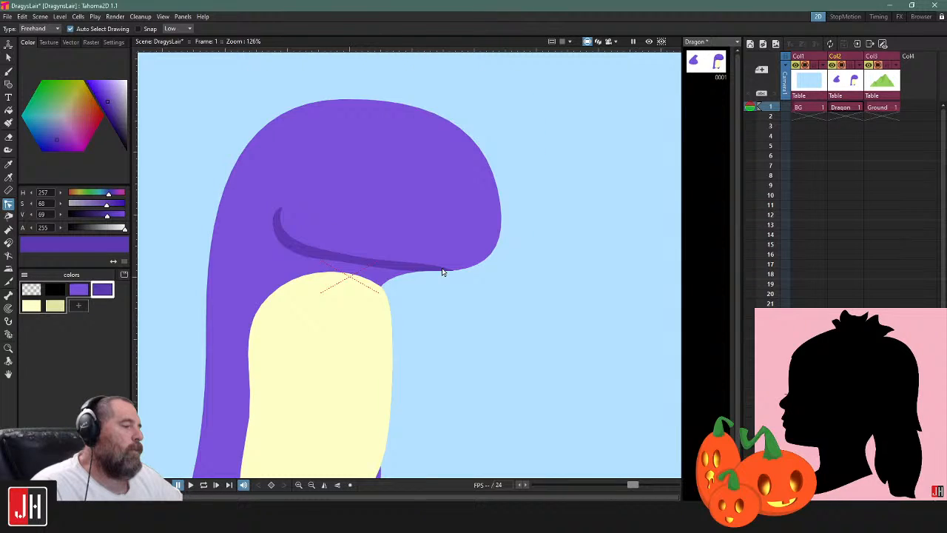
scroll(442, 272, "up", 3)
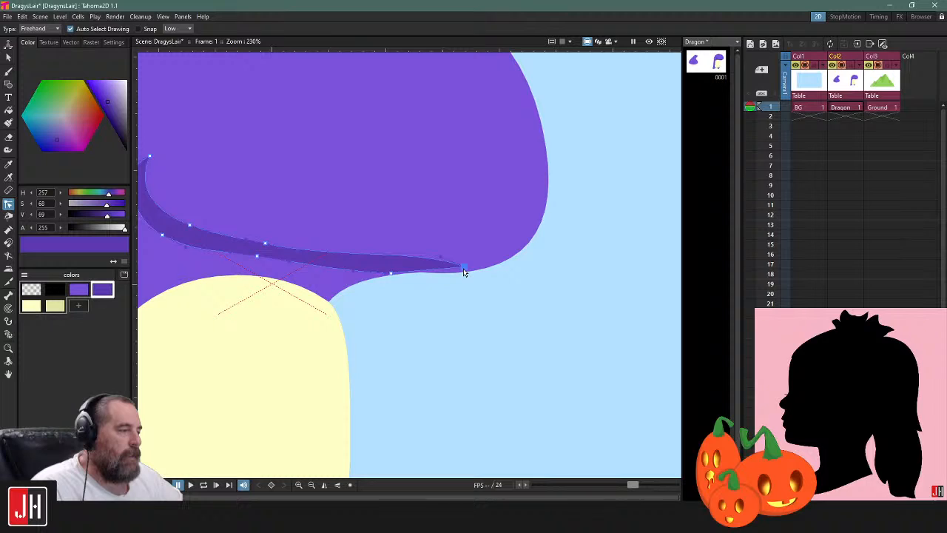
scroll(464, 273, "up", 3)
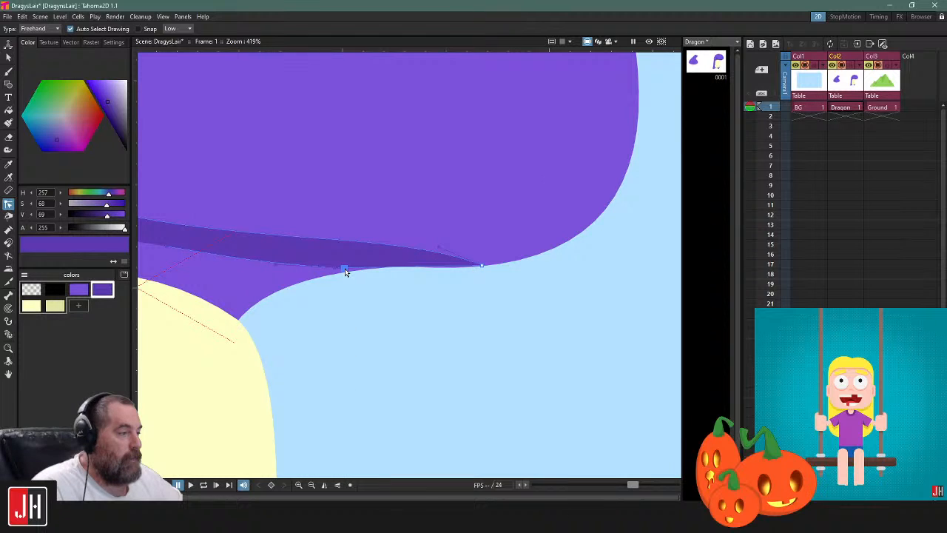
left_click_drag(344, 269, 344, 273)
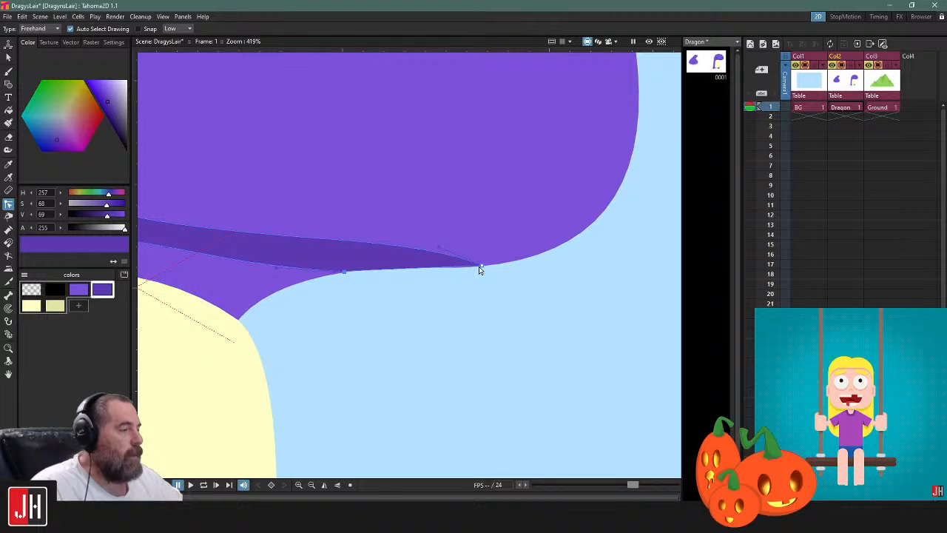
left_click_drag(479, 269, 463, 271)
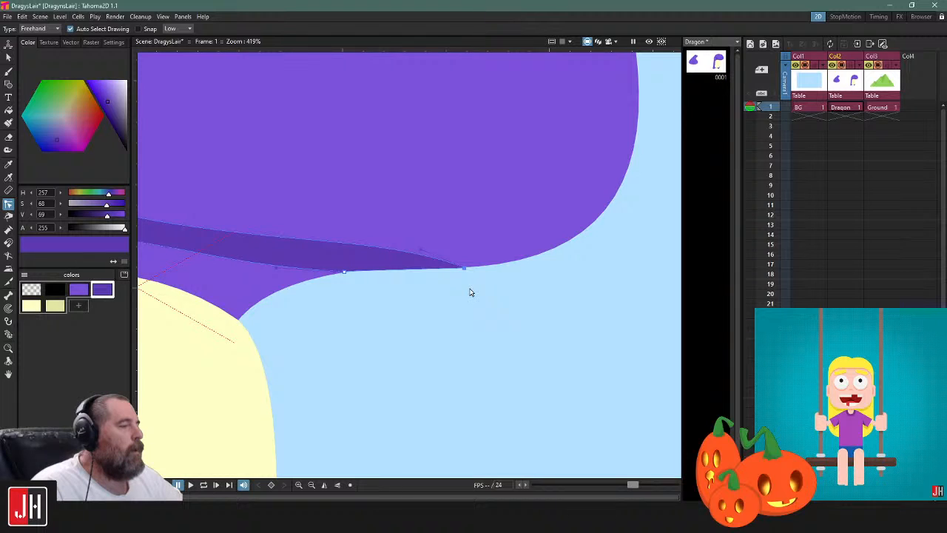
scroll(445, 275, "up", 2)
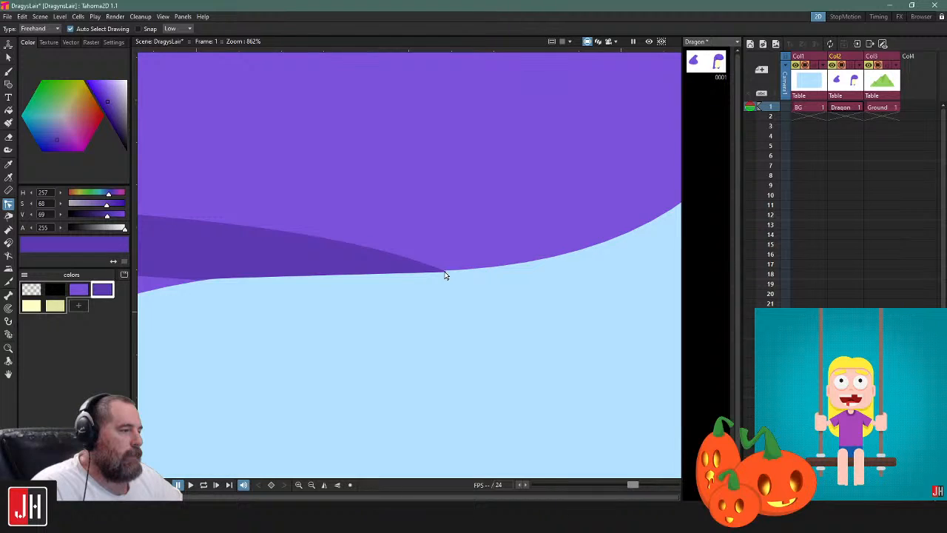
Examine the jaw shadow along the underside of the snout and how it reads on the whole dragon
scroll(445, 276, "down", 6)
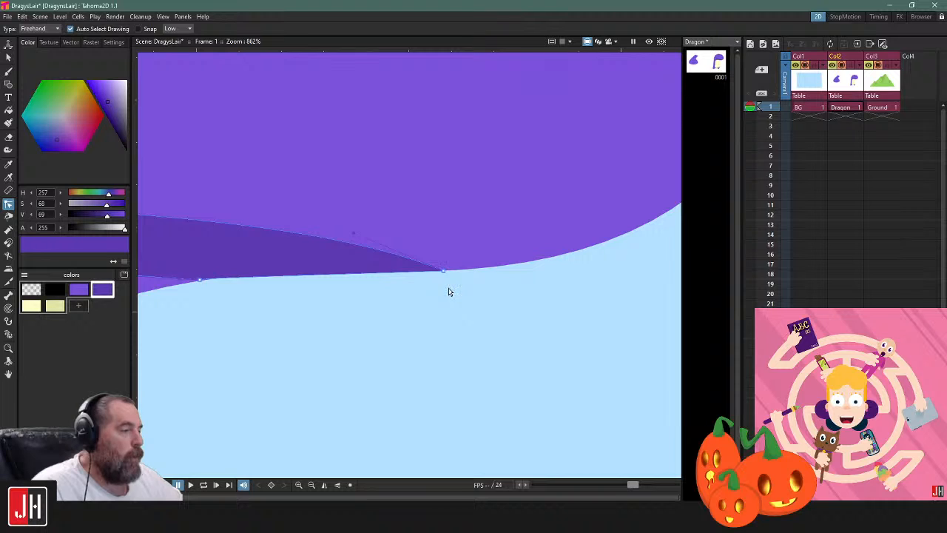
scroll(427, 293, "up", 3)
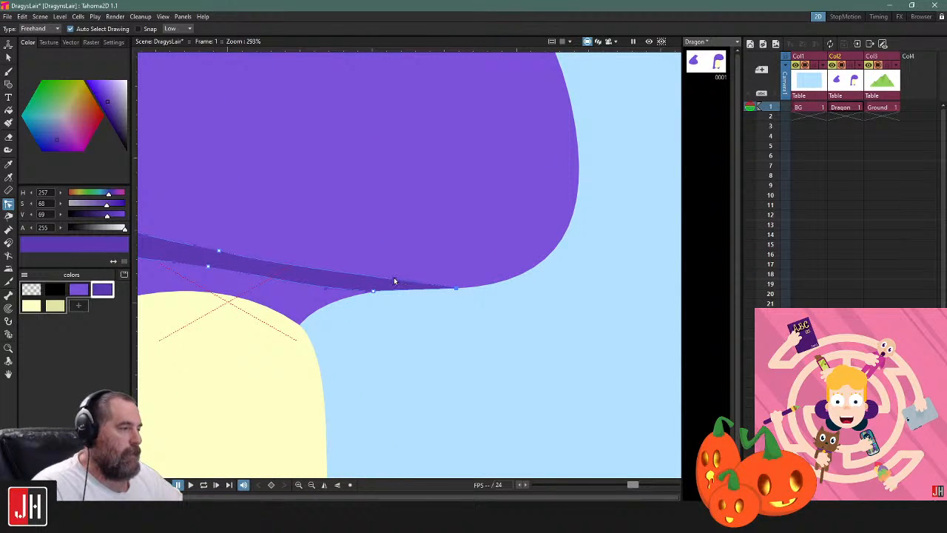
scroll(426, 342, "down", 4)
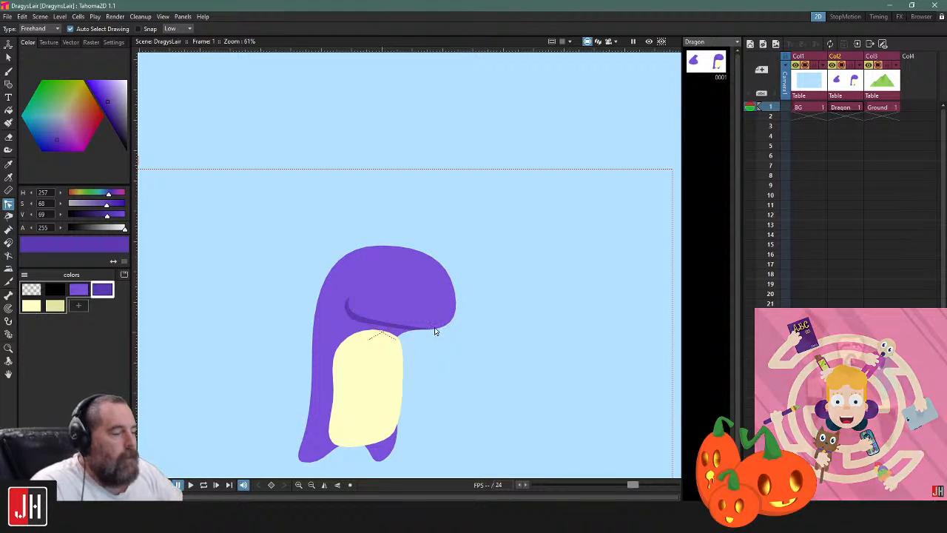
scroll(431, 333, "up", 2)
scroll(429, 334, "up", 1)
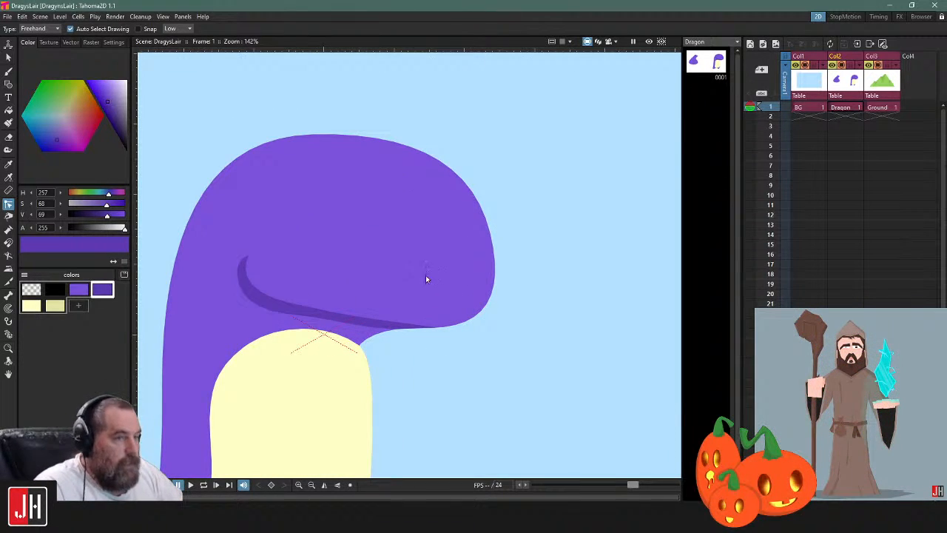
left_click_drag(436, 268, 469, 269)
scroll(460, 269, "down", 3)
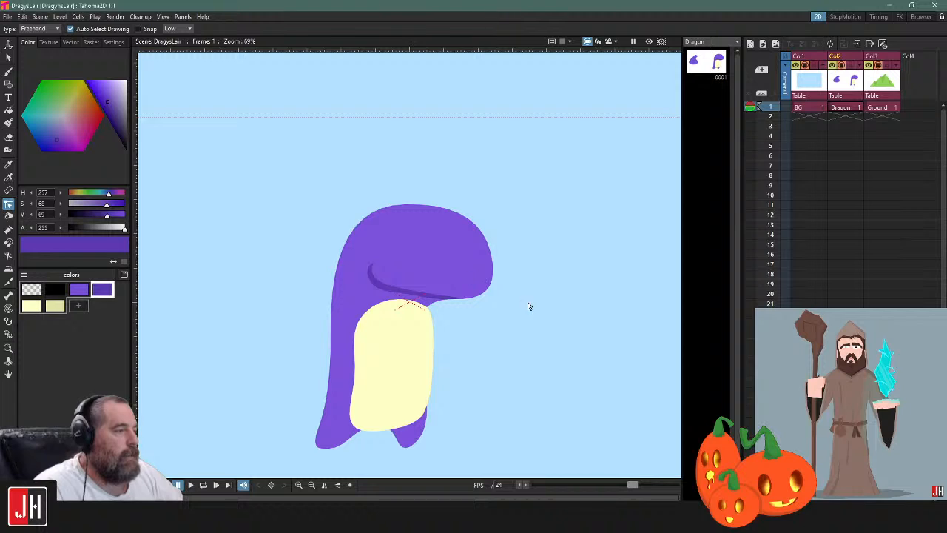
scroll(429, 284, "up", 2)
key("b")
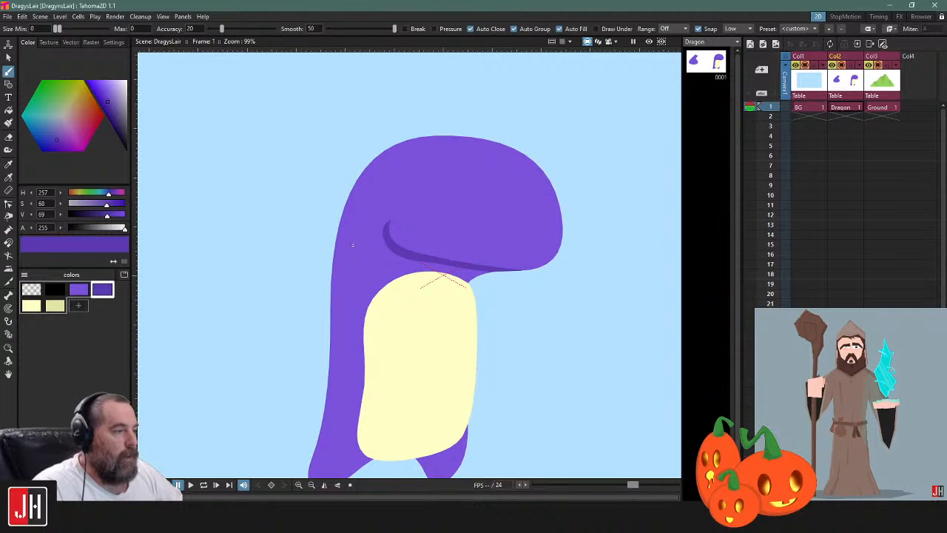
left_click_drag(355, 247, 400, 210)
left_click_drag(483, 207, 440, 232)
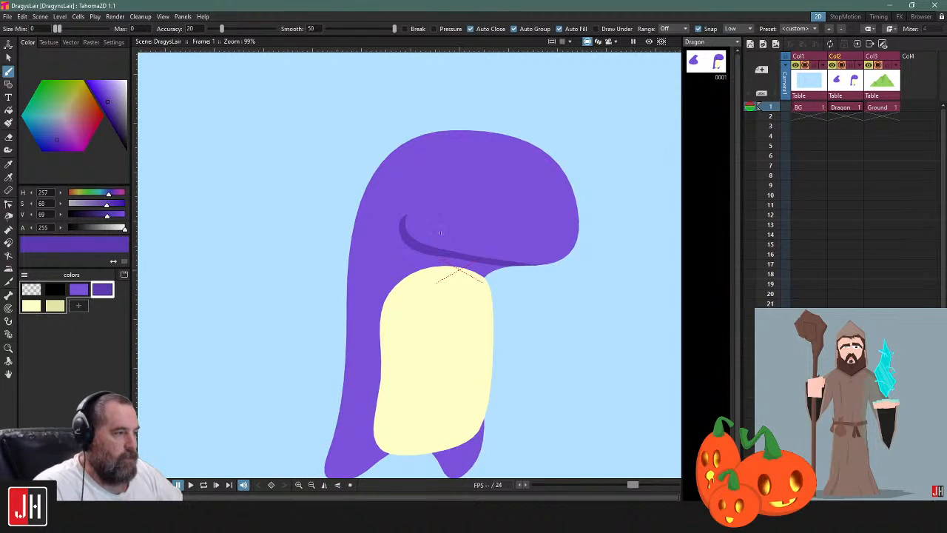
scroll(407, 295, "up", 1)
scroll(411, 268, "up", 1)
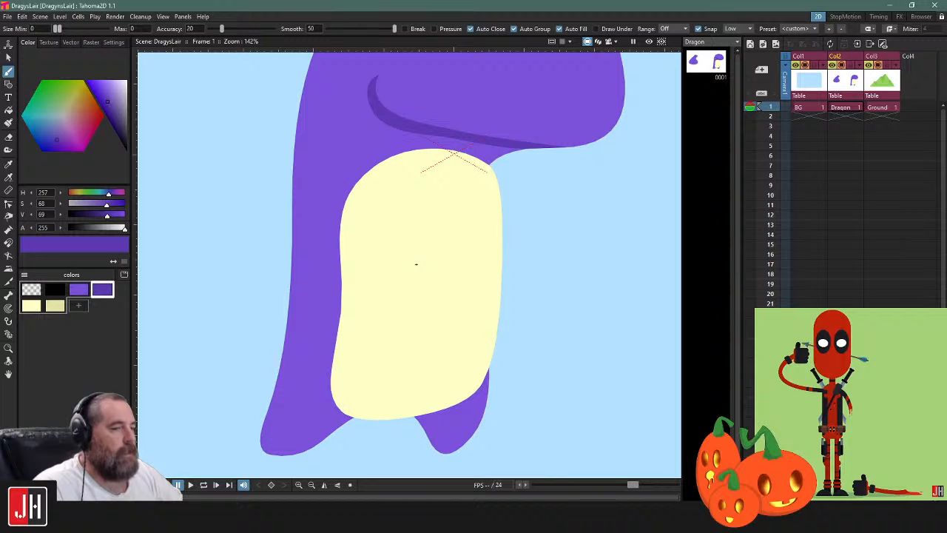
left_click_drag(426, 248, 424, 211)
left_click_drag(376, 316, 422, 249)
left_click_drag(379, 209, 445, 257)
left_click_drag(393, 278, 289, 312)
mouse_move(340, 358)
left_mouse_down()
mouse_move(368, 352)
mouse_move(420, 250)
left_mouse_up()
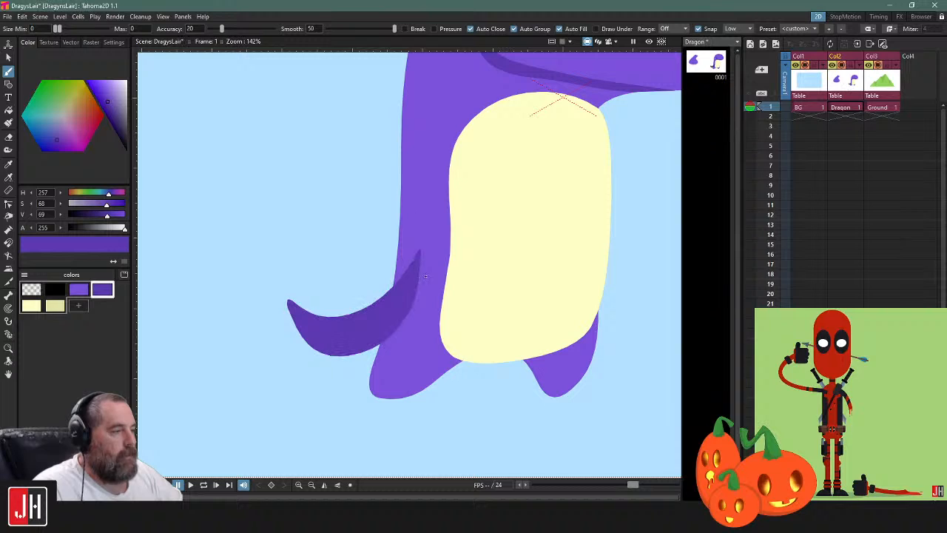
key("ctrl+z")
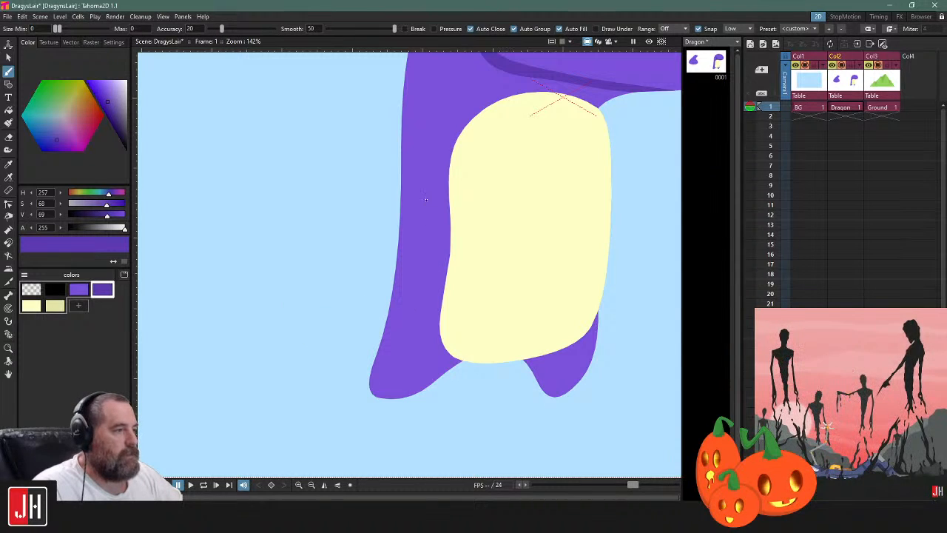
Brush a curved, pointed dark purple tail from the dragon's lower back and send it behind the body
mouse_move(397, 256)
left_mouse_down()
mouse_move(319, 284)
mouse_move(298, 256)
left_mouse_up()
left_click_drag(303, 294, 378, 350)
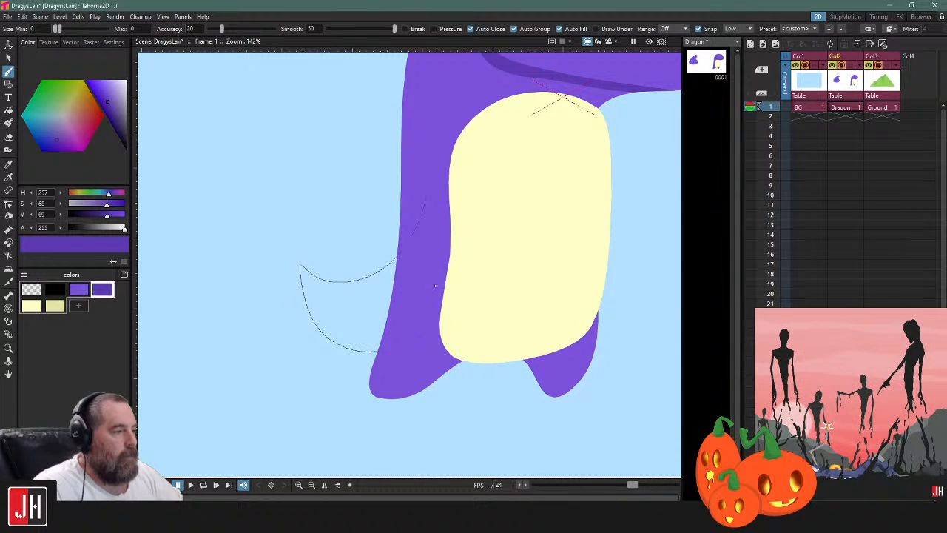
left_click_drag(426, 195, 427, 196)
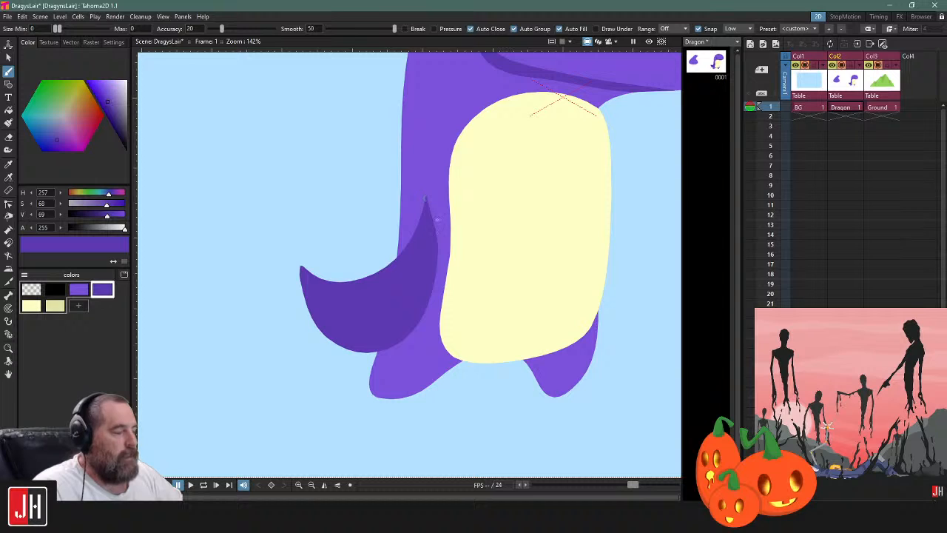
key("s")
left_click(414, 230)
key("ctrl+shift+bracketleft")
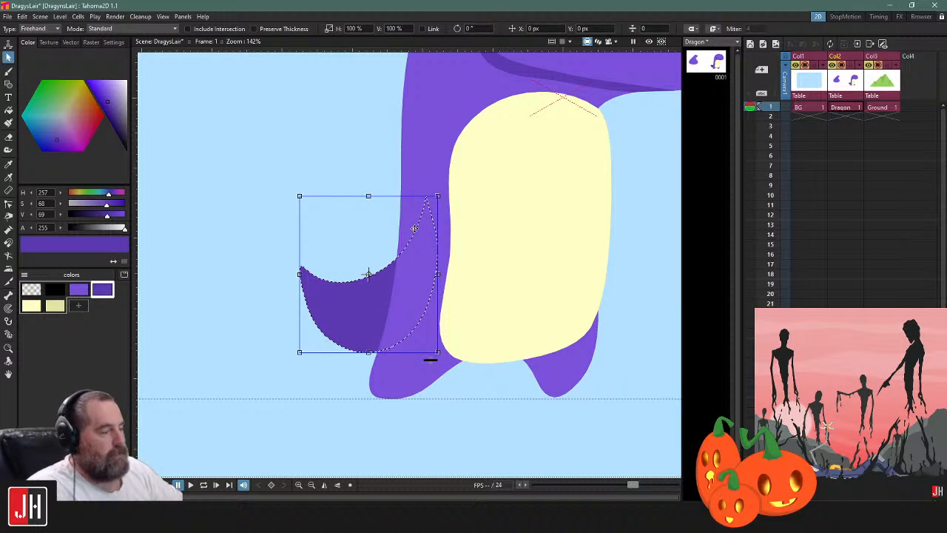
Shift the tail slightly down and move its bottom control point inward behind the body to smooth the lower edge
left_click(392, 170)
left_click_drag(377, 270, 358, 289)
left_click(352, 214)
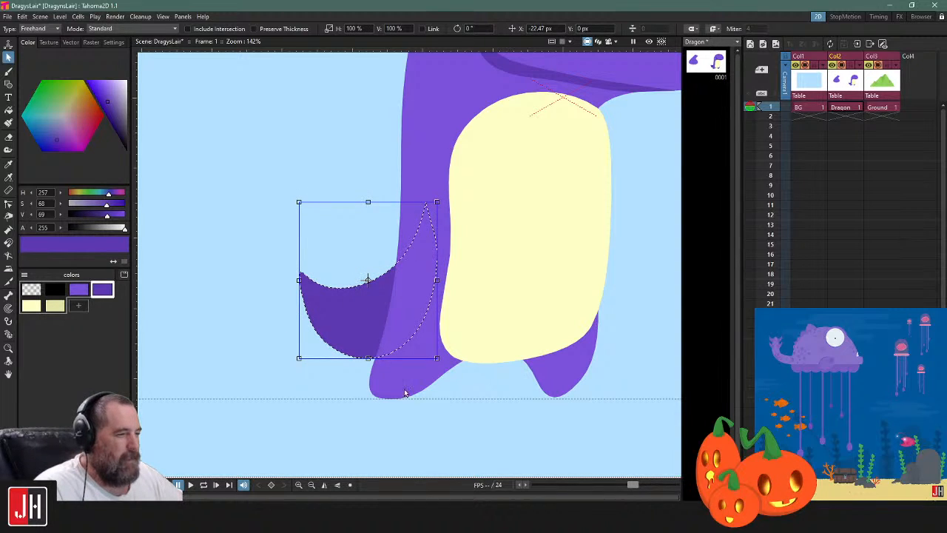
key("c")
left_click(368, 361)
left_click_drag(391, 353, 394, 345)
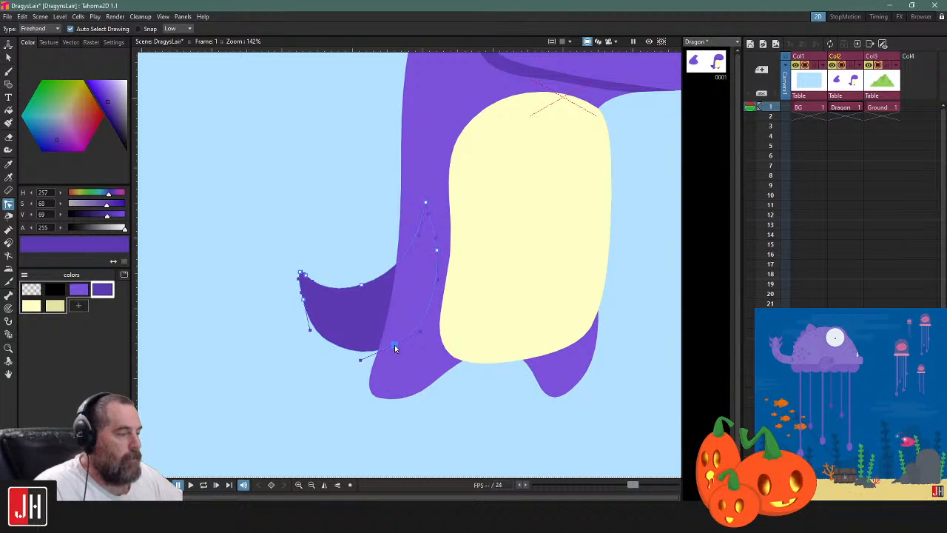
Nudge the tail slightly toward the body and fill it with the lighter purple body colour
key("s")
left_click(386, 288)
left_click_drag(378, 277, 383, 278)
left_click(359, 232)
left_click(322, 294)
left_click(78, 290)
key("f")
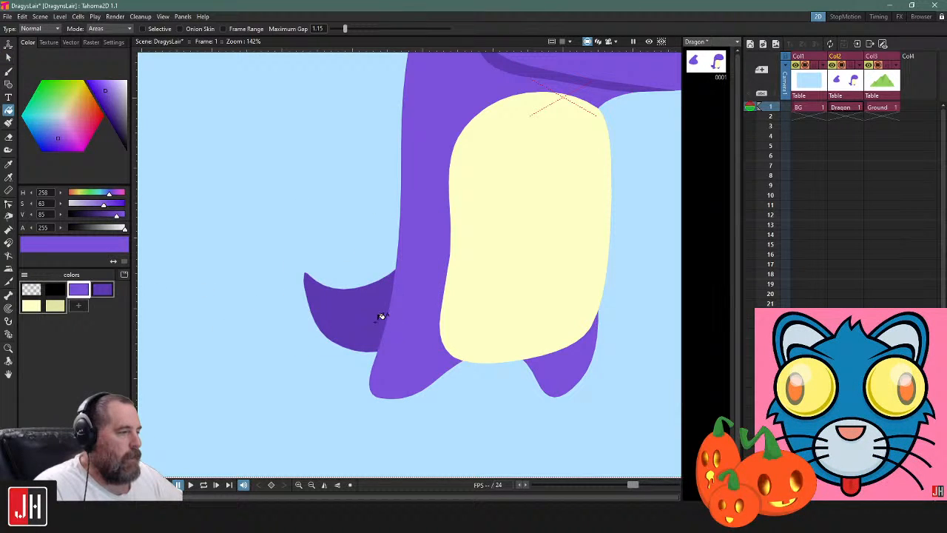
left_click(381, 316)
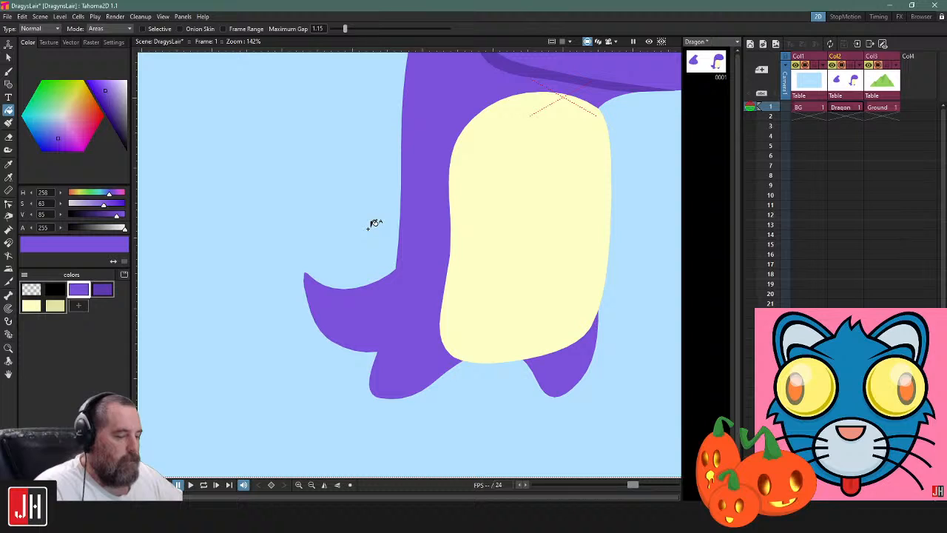
key("b")
left_click(102, 289)
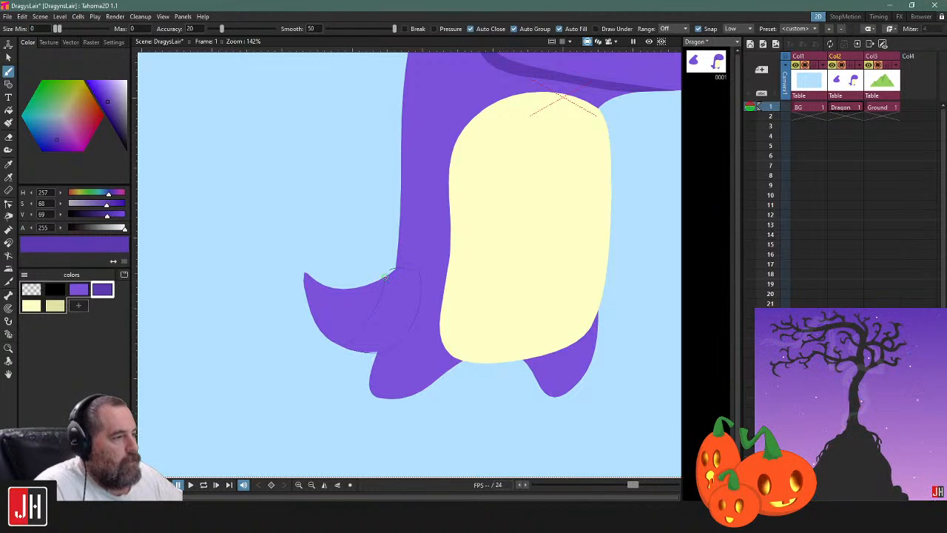
left_click_drag(385, 275, 385, 273)
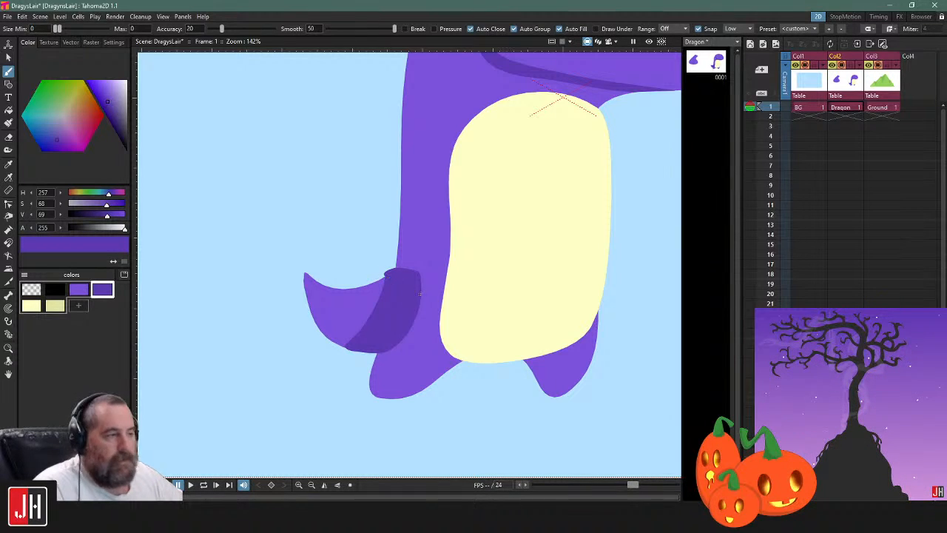
key("s")
left_click(378, 300)
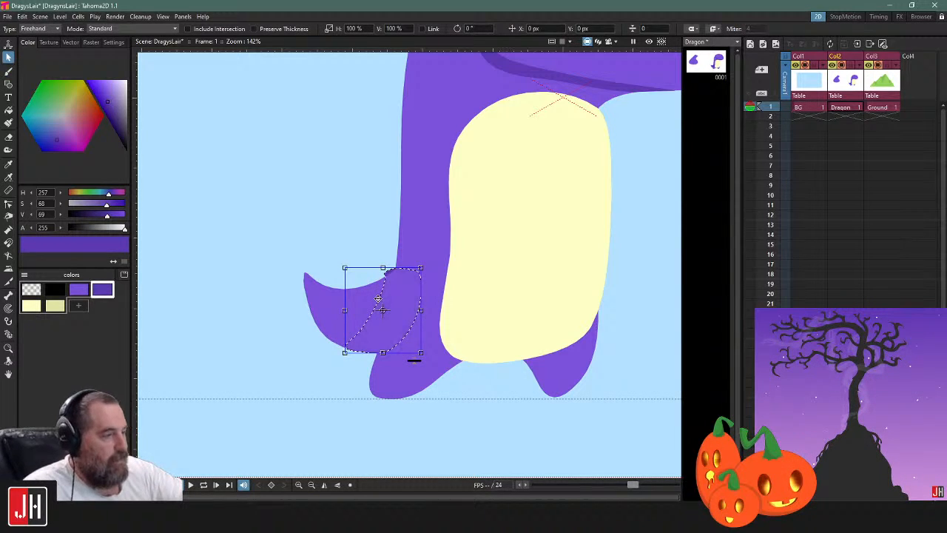
left_click(359, 234)
scroll(385, 287, "up", 5)
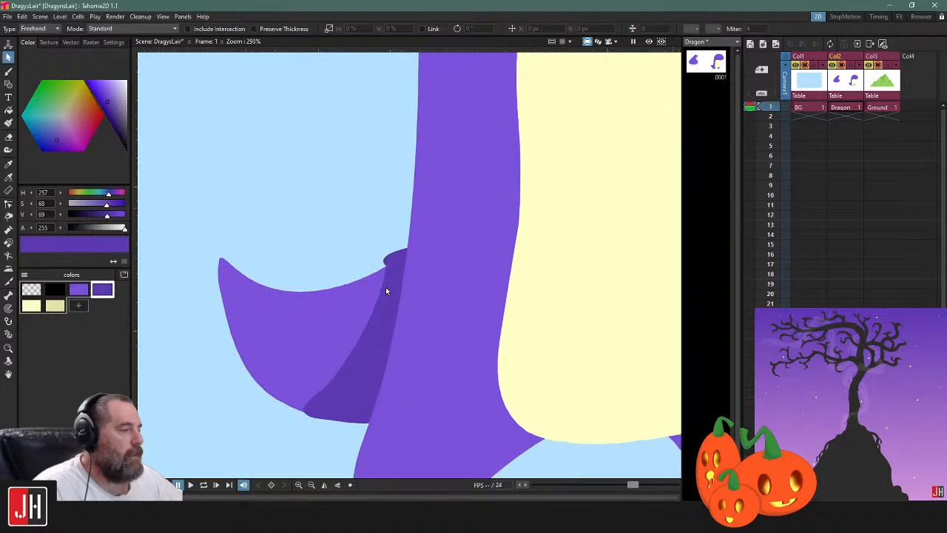
left_click(384, 293)
key("Delete")
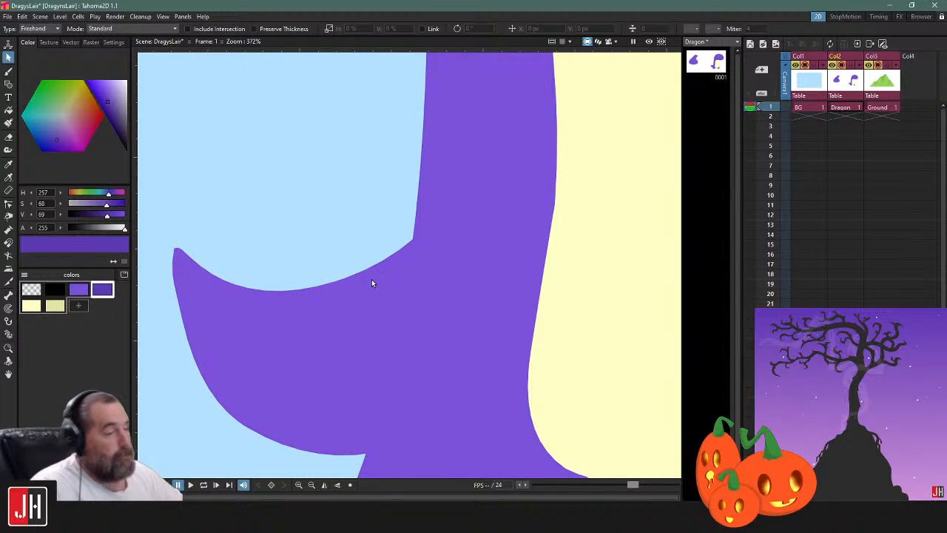
Move the whole dragon out of the camera frame, up beside the spare purple shape, and ready the Brush with the lighter purple
scroll(372, 283, "down", 9)
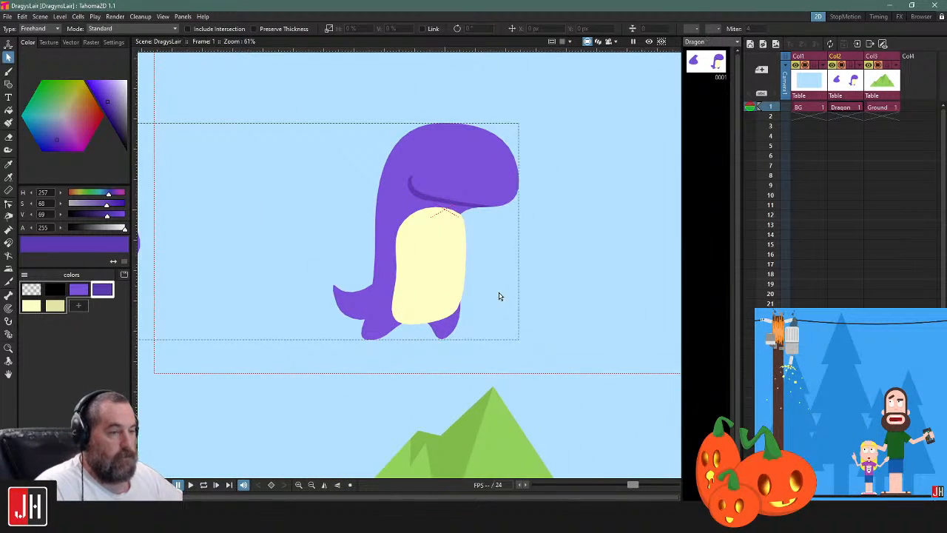
scroll(497, 281, "down", 4)
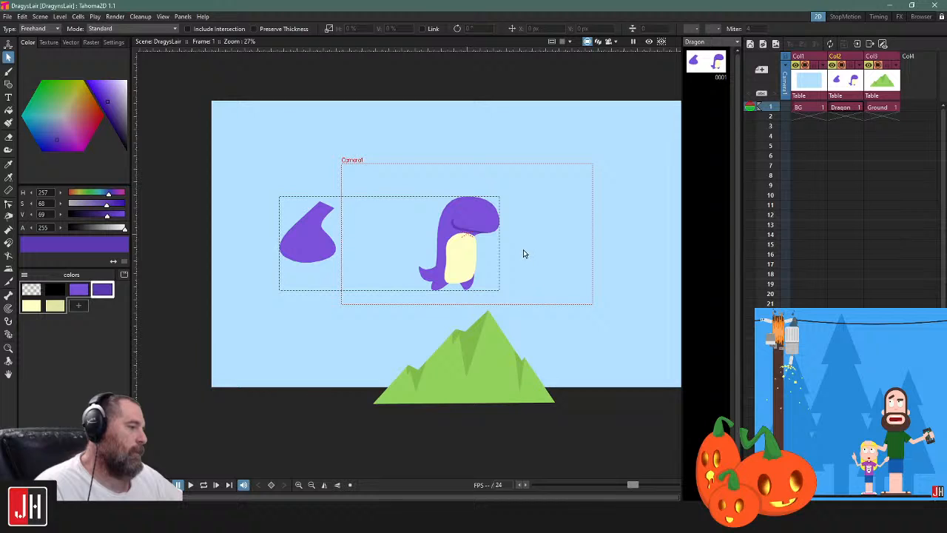
scroll(383, 260, "up", 4)
mouse_move(575, 141)
left_mouse_down()
mouse_move(291, 320)
mouse_move(556, 116)
left_mouse_up()
scroll(494, 169, "up", 2)
scroll(509, 180, "down", 3)
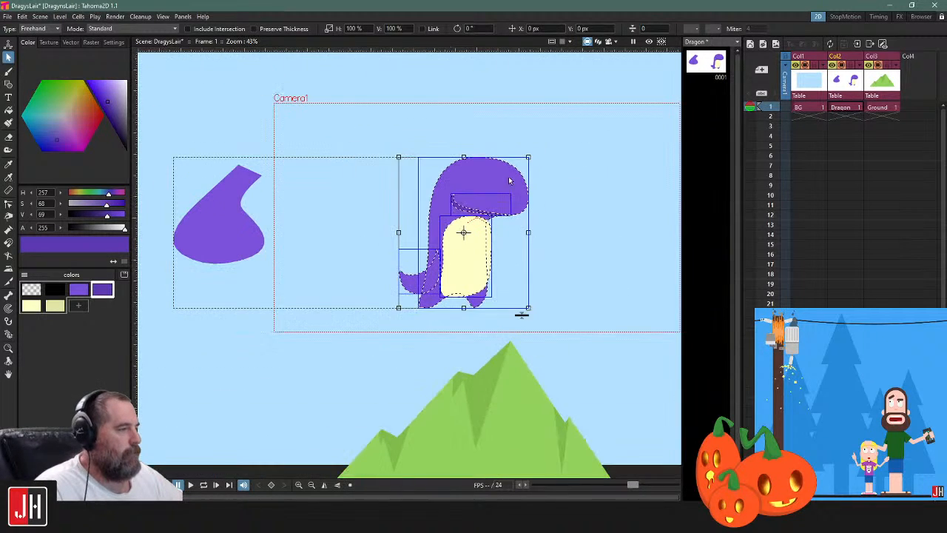
left_click_drag(523, 180, 445, 201)
scroll(501, 190, "up", 1)
left_click(501, 190)
scroll(472, 230, "down", 4)
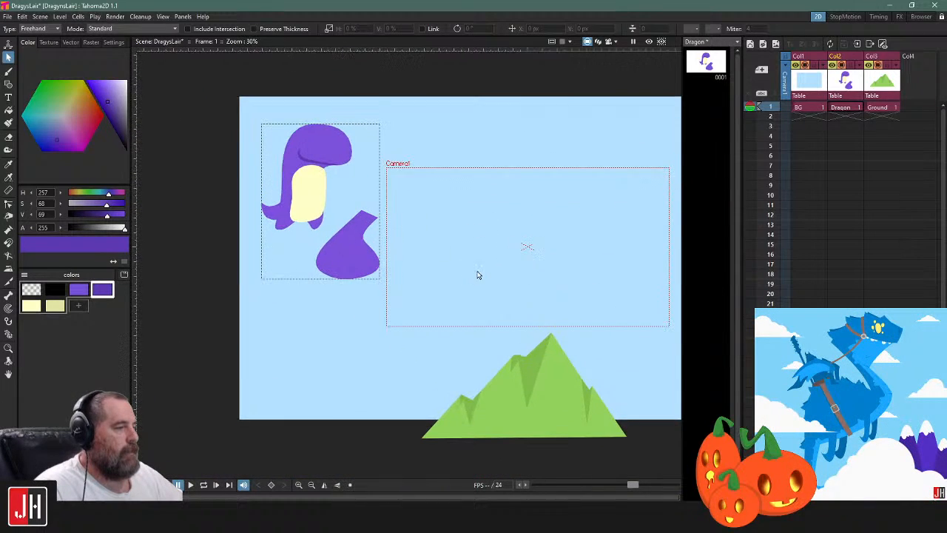
key("b")
left_click(79, 289)
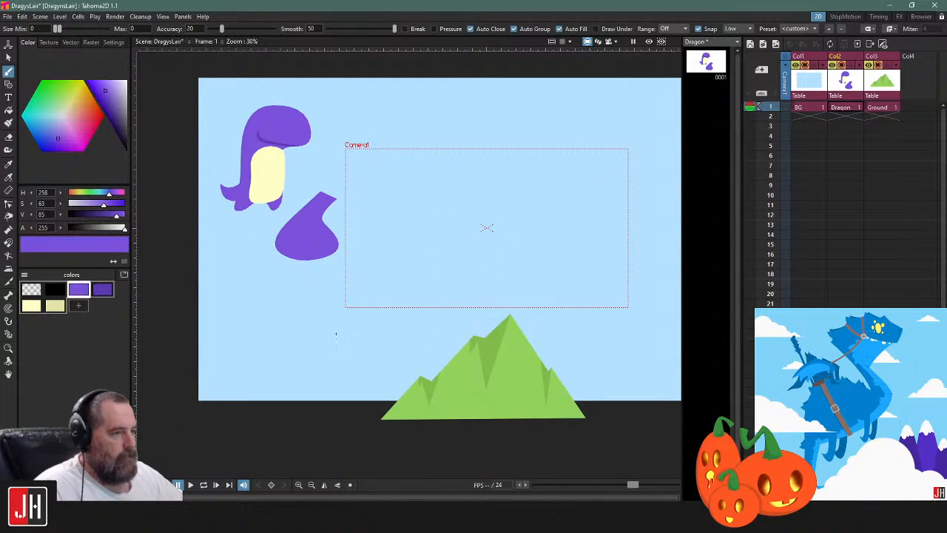
scroll(581, 287, "up", 2)
scroll(407, 213, "up", 2)
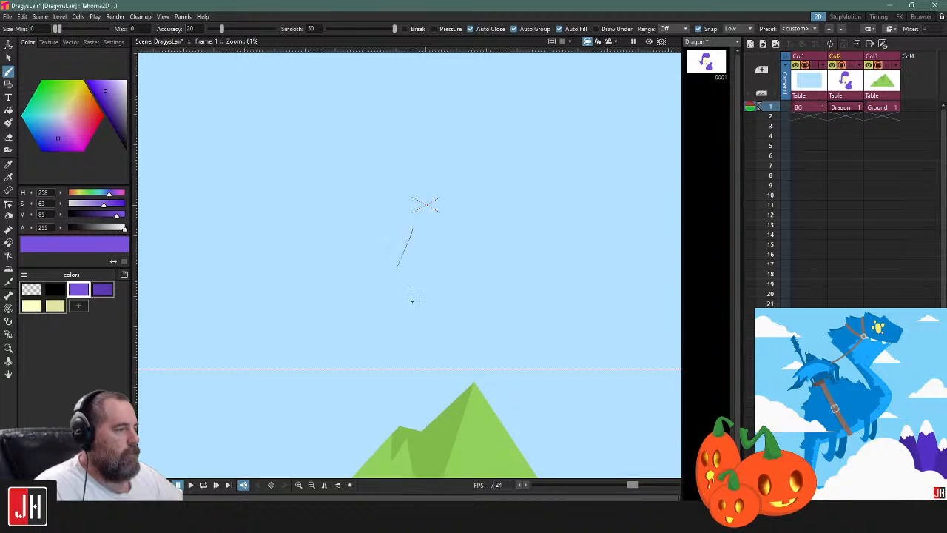
left_click_drag(412, 301, 423, 315)
scroll(421, 292, "up", 2)
key("ctrl+z")
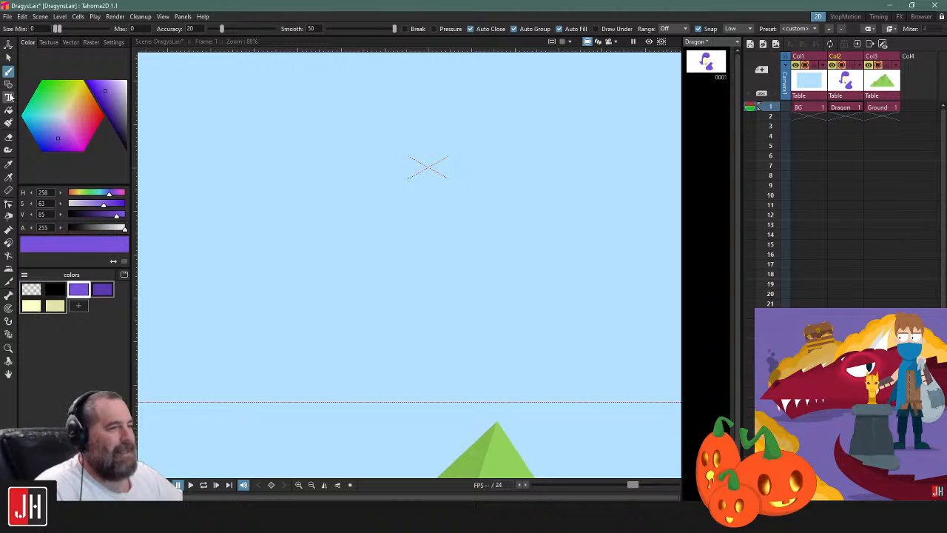
Draw a bent arm with a three-clawed hand as a closed, filled polyline in the lighter purple below the camera centre
left_click(8, 83)
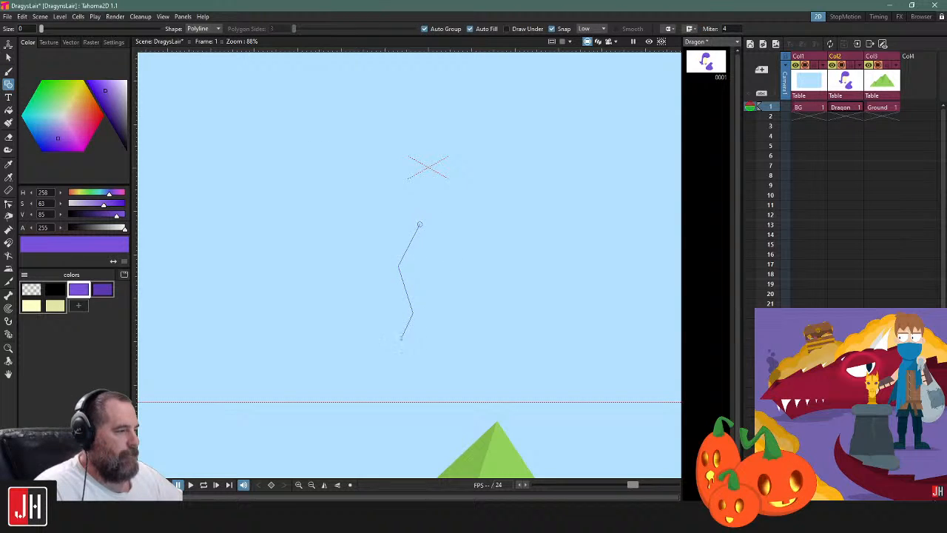
left_click(400, 337)
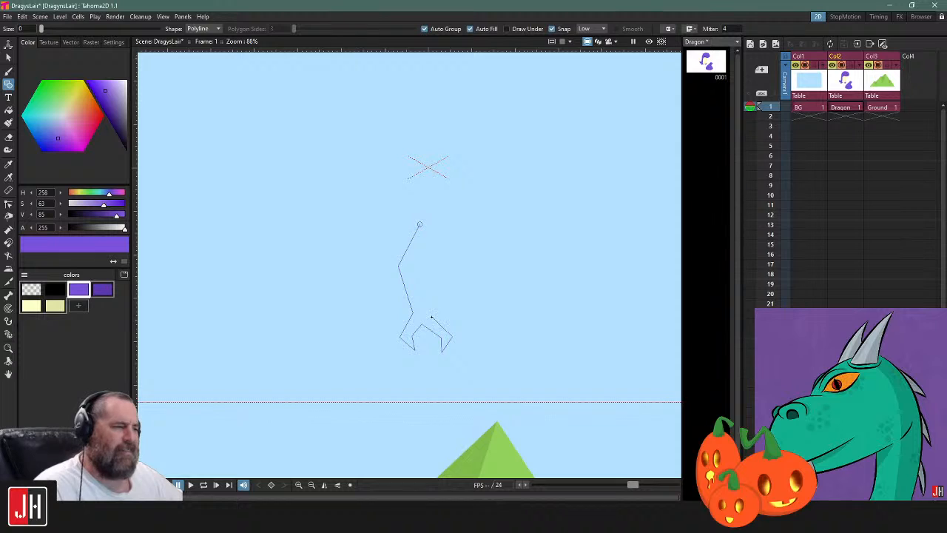
left_click(460, 328)
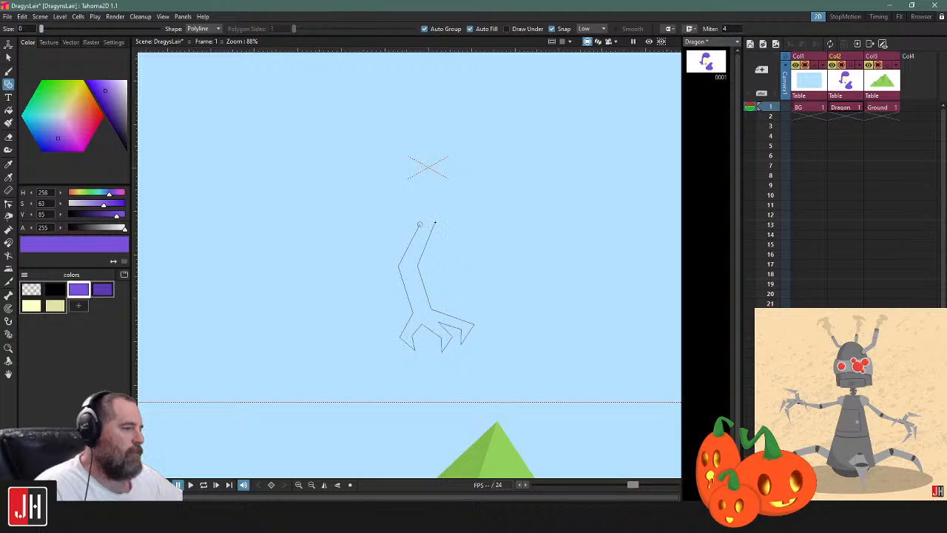
left_click(420, 224)
Move the clawed arm sideways and slightly down to clear the space below the camera centre
key("s")
left_click(435, 239)
left_click_drag(434, 238, 547, 262)
left_click(543, 295)
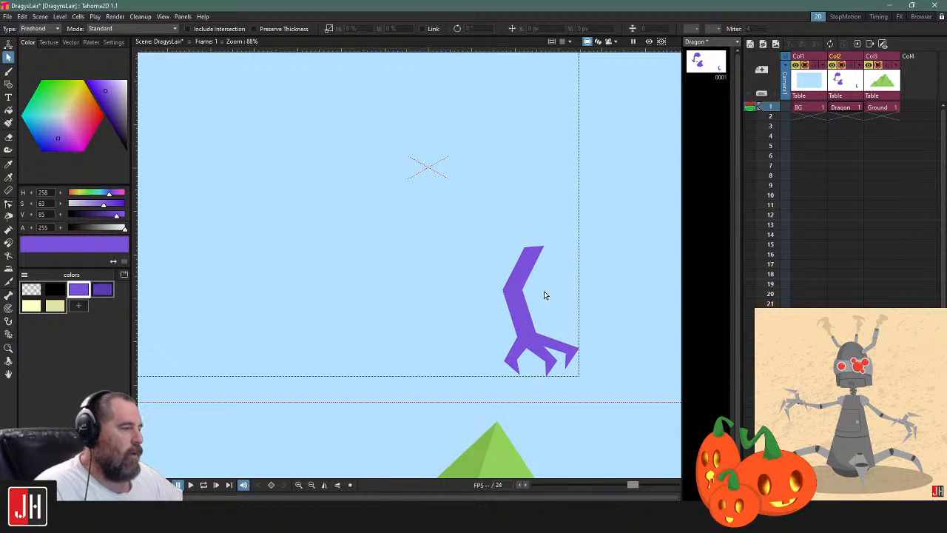
Try a wide closed polygon in the lighter purple around the camera centre above the clawed arm, and delete it
scroll(526, 303, "down", 2)
key("g")
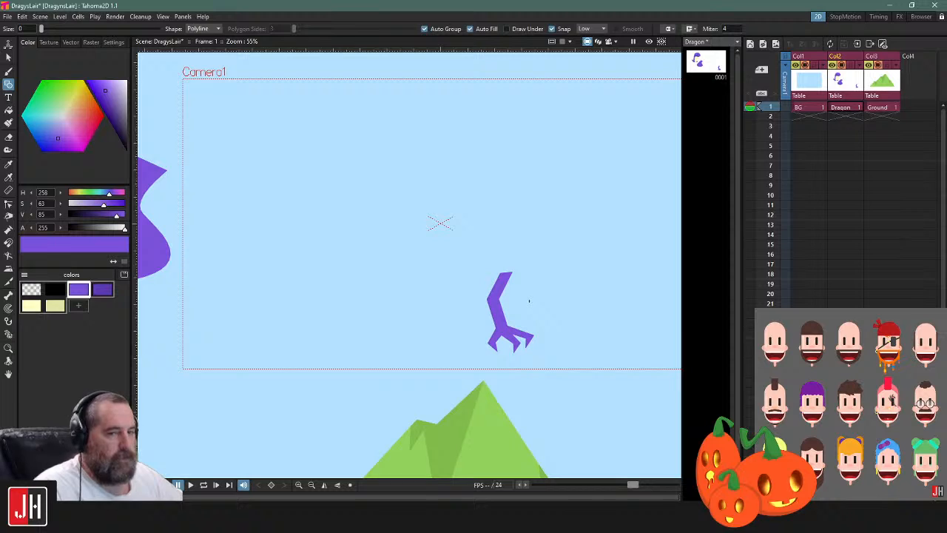
scroll(475, 248, "up", 1)
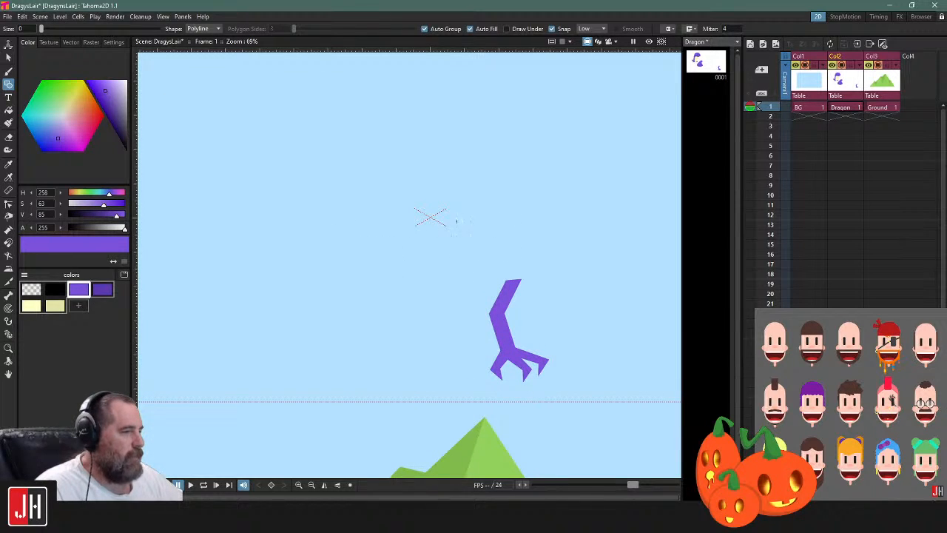
left_click(311, 227)
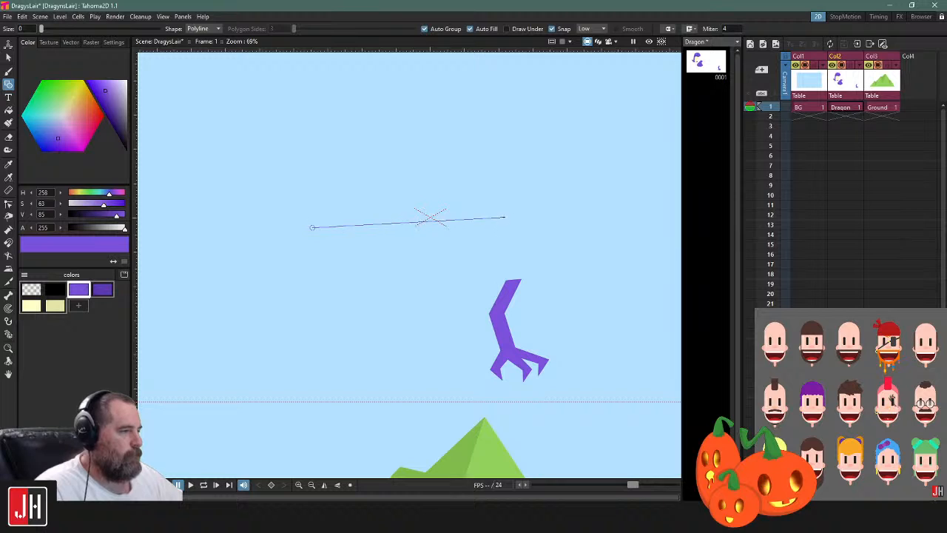
left_click(381, 213)
left_click(547, 201)
left_click(553, 278)
left_click(403, 297)
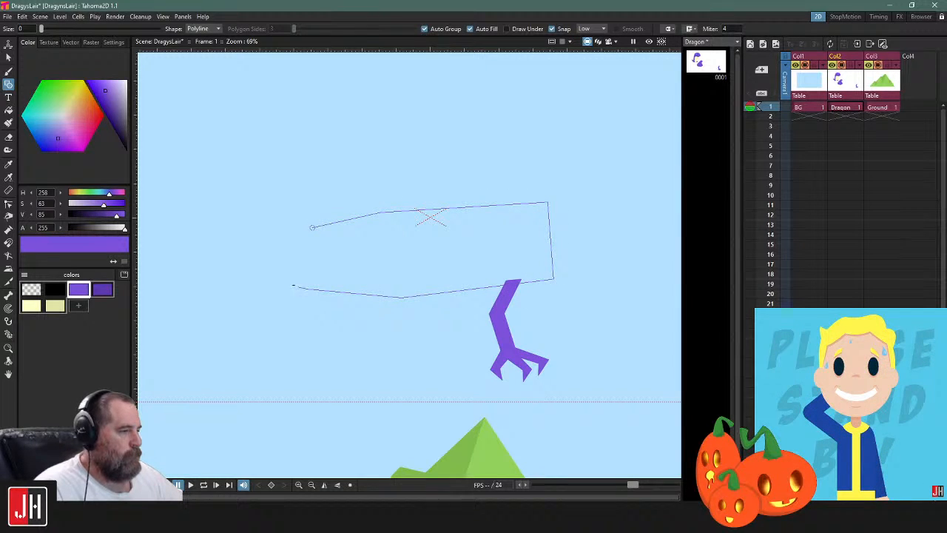
left_click(311, 227)
key("s")
left_click(550, 257)
key("Delete")
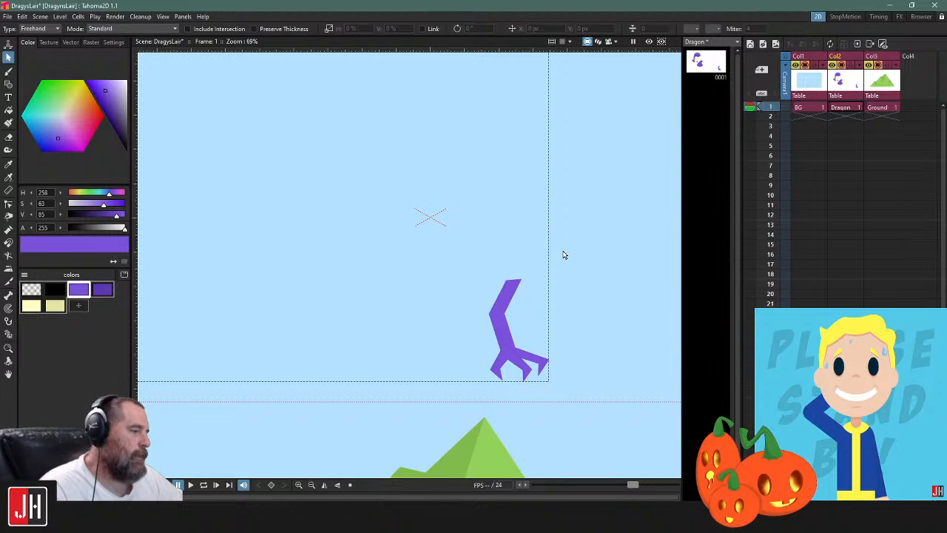
Draw a tall, closed eight-sided polyline in the lighter purple beside the clawed arm, reaching down to the mountain peak
key("g")
left_click_drag(558, 258, 504, 239)
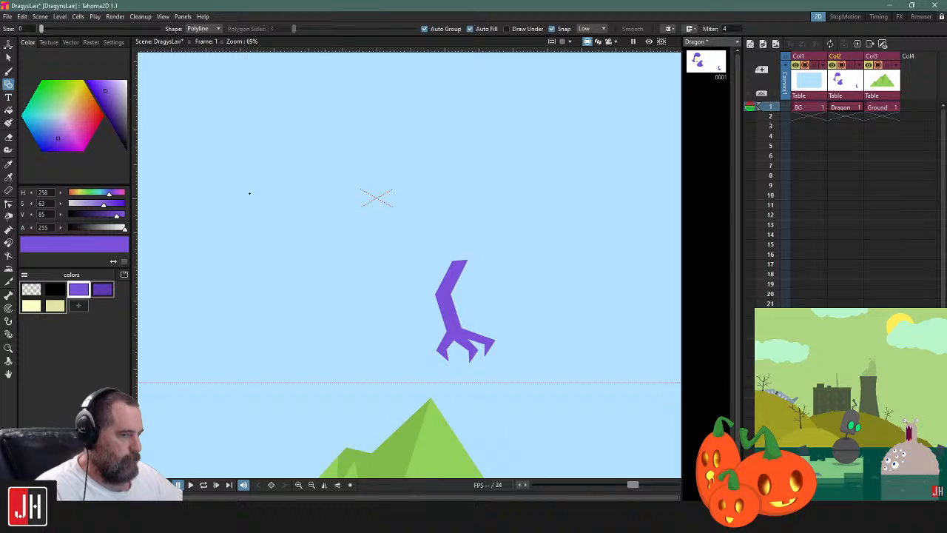
left_click(319, 147)
left_click(266, 247)
left_click_drag(295, 373, 286, 281)
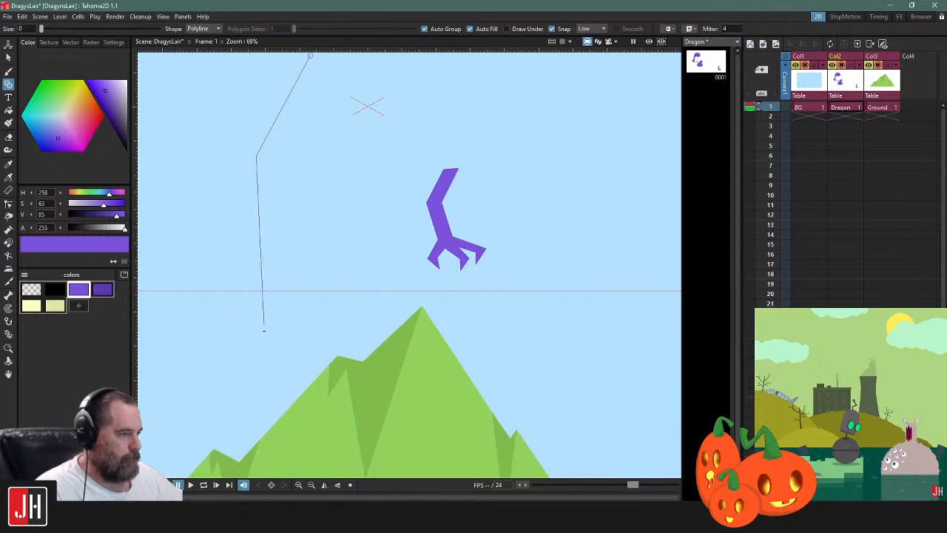
left_click(278, 339)
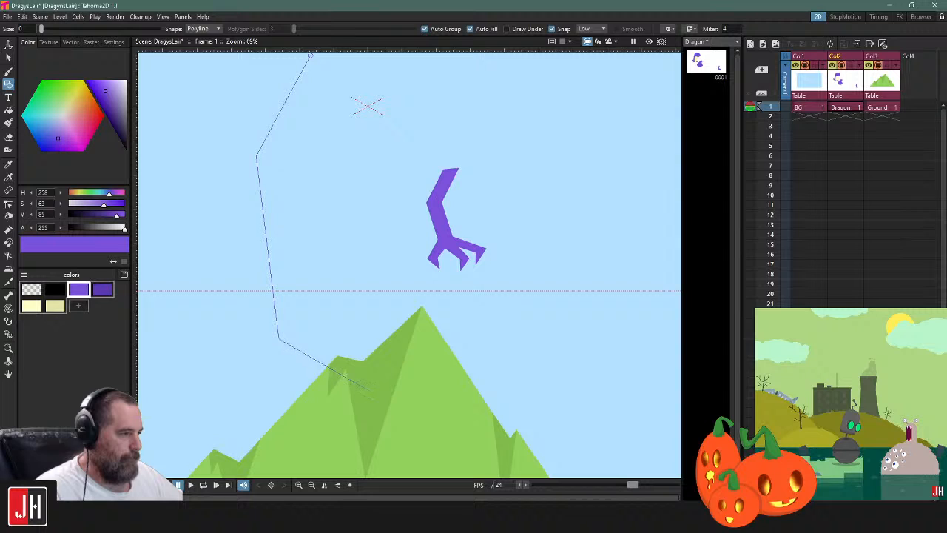
left_click(376, 380)
left_click(423, 340)
left_click_drag(446, 259, 453, 312)
left_click(412, 196)
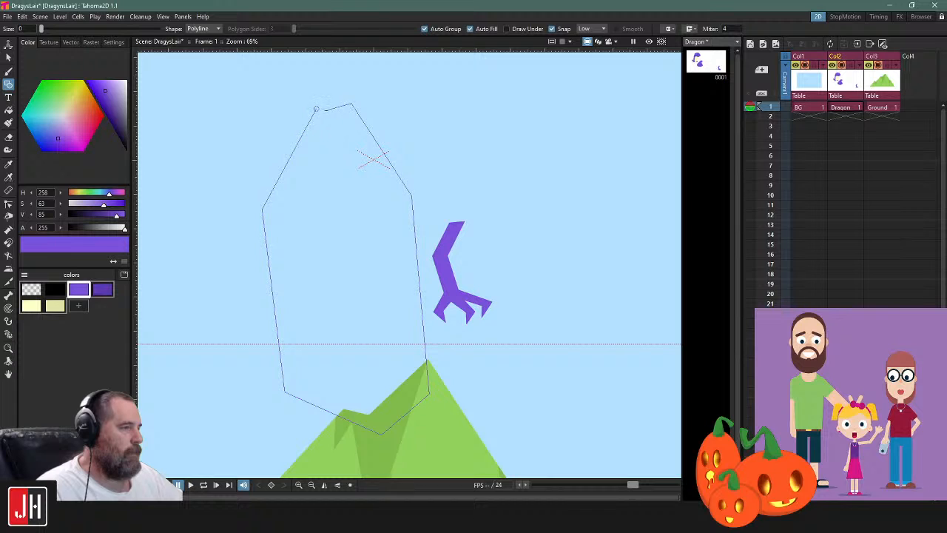
left_click(316, 109)
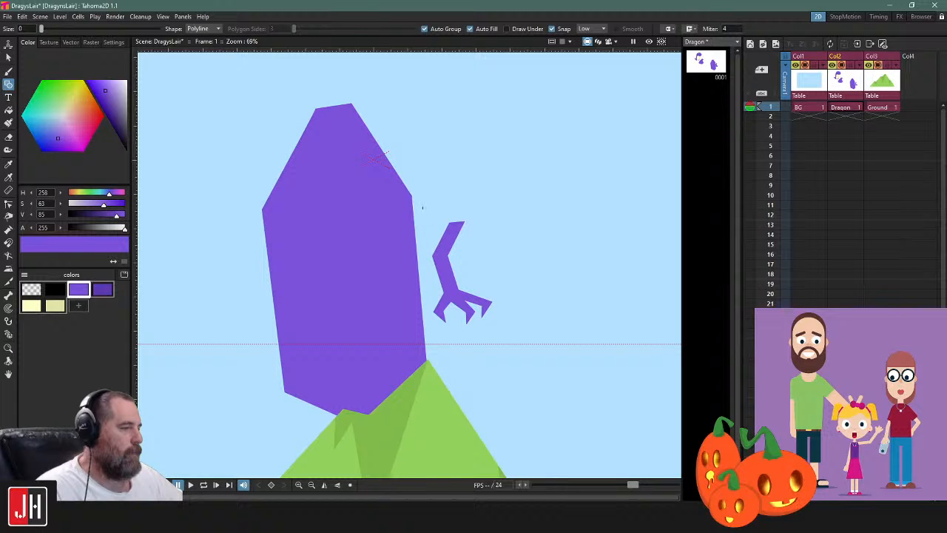
Select the tall purple polygon and delete it from the Dragon level
key("s")
left_click(408, 193)
left_click_drag(411, 210, 355, 151)
left_click_drag(376, 191, 509, 288)
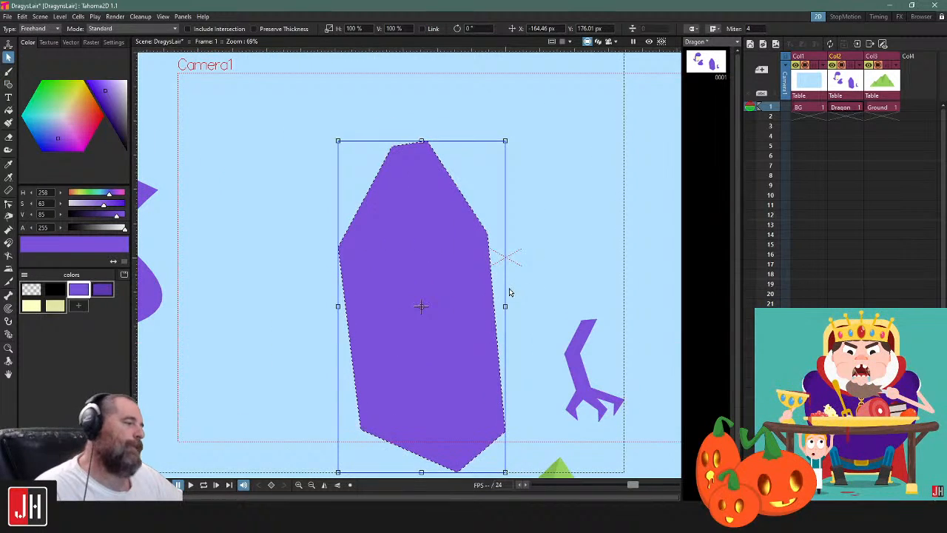
left_click(508, 240)
left_click(451, 239)
key("Delete")
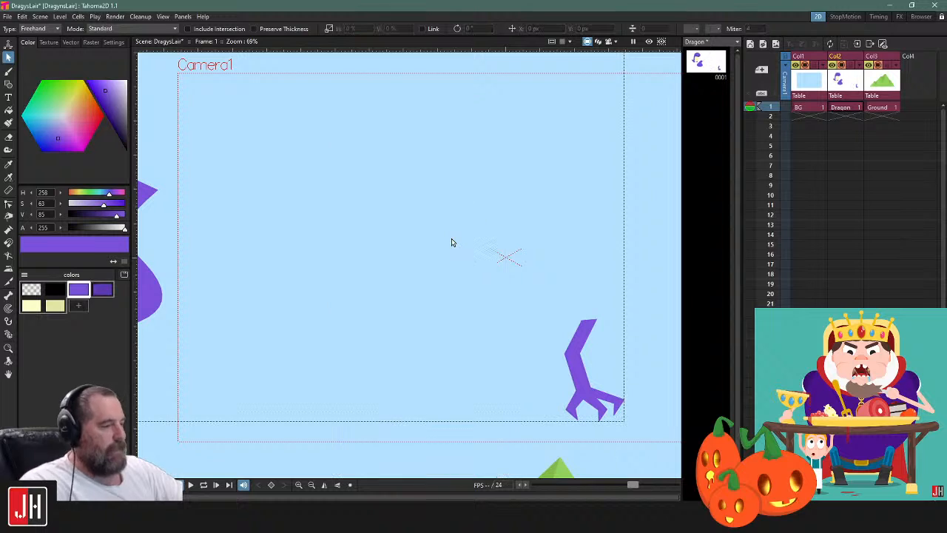
Ready the Brush with the darker purple and a maximum size of 2, undoing the trial stroke
key("b")
left_click(102, 289)
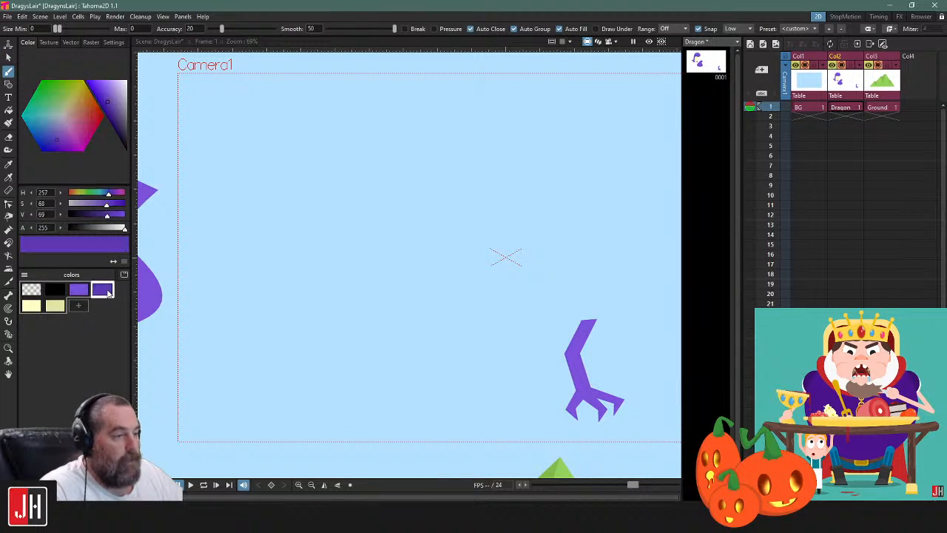
left_click_drag(518, 142, 499, 255)
key("ctrl+z")
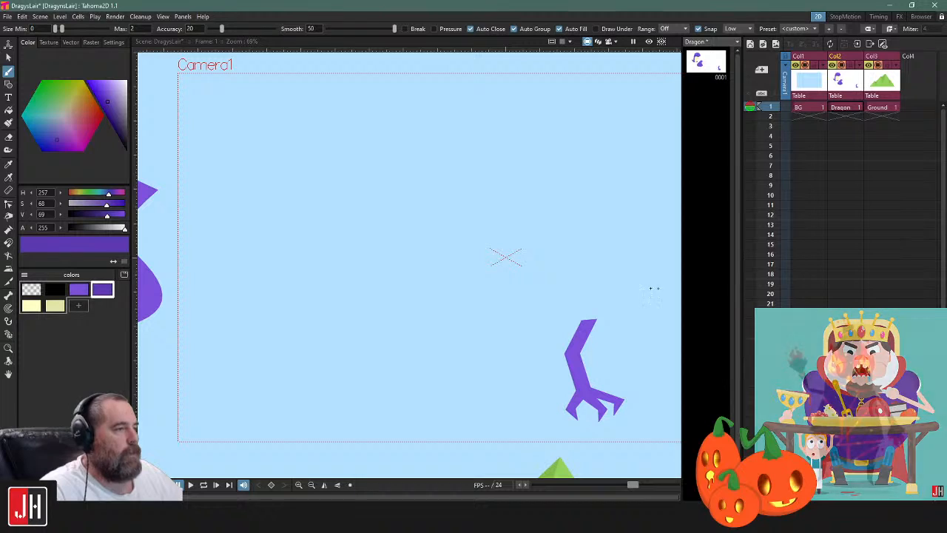
Draw a rounded closed blob in the darker purple around the camera centre and fill its inside with the lighter purple
mouse_move(587, 230)
left_mouse_down()
mouse_move(413, 250)
mouse_move(538, 329)
mouse_move(607, 290)
mouse_move(587, 229)
left_mouse_up()
left_click(78, 291)
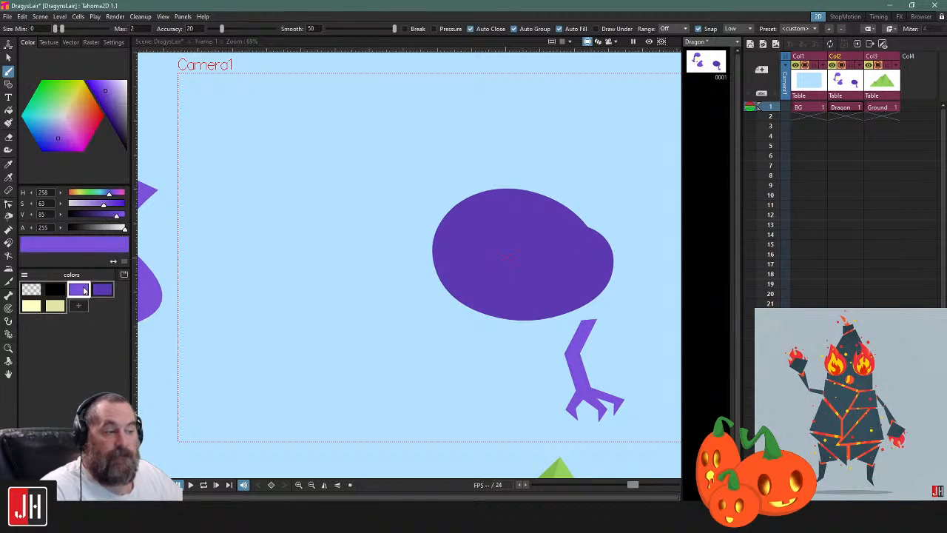
key("f")
left_click(570, 246)
Select the rounded blob with the darker outline and delete it
key("s")
left_click_drag(595, 240, 451, 214)
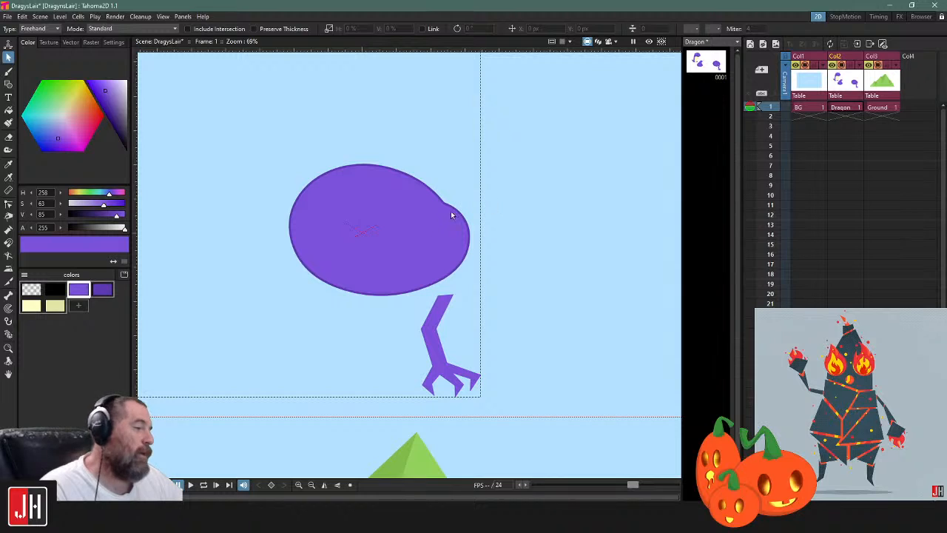
scroll(451, 216, "up", 5)
scroll(450, 221, "down", 4)
left_click(449, 221)
key("Delete")
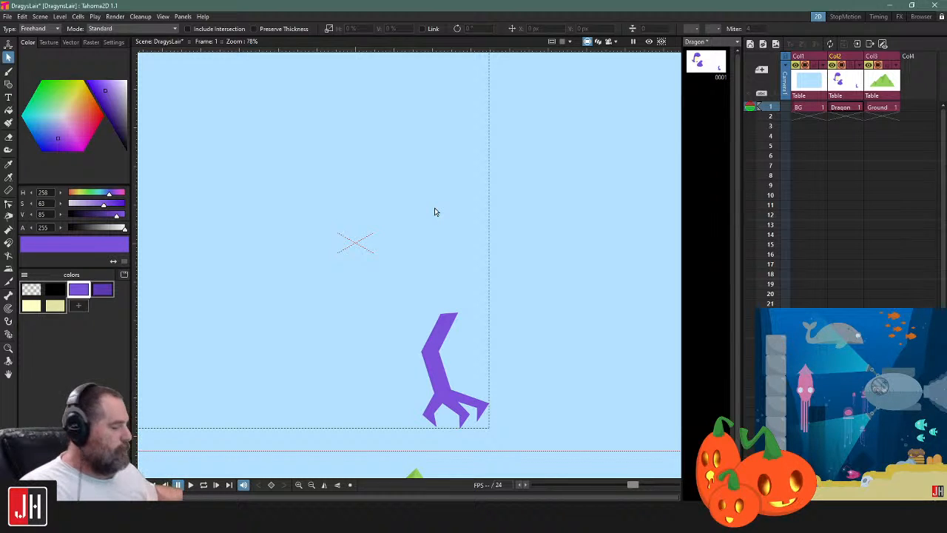
Switch back to the Brush with the darker purple and bring the empty area above the clawed arm into view
left_click_drag(173, 156, 189, 174)
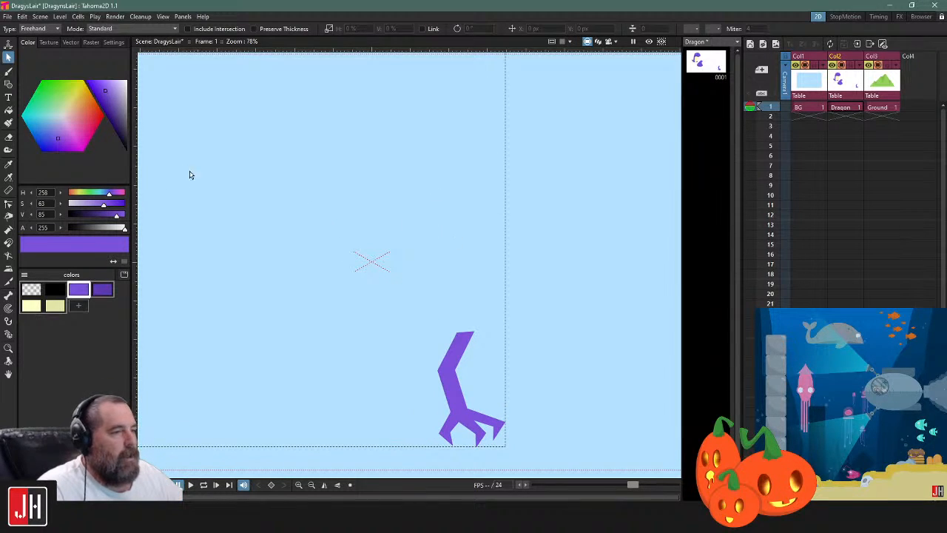
left_click(8, 71)
left_click(108, 288)
left_click_drag(359, 184, 413, 190)
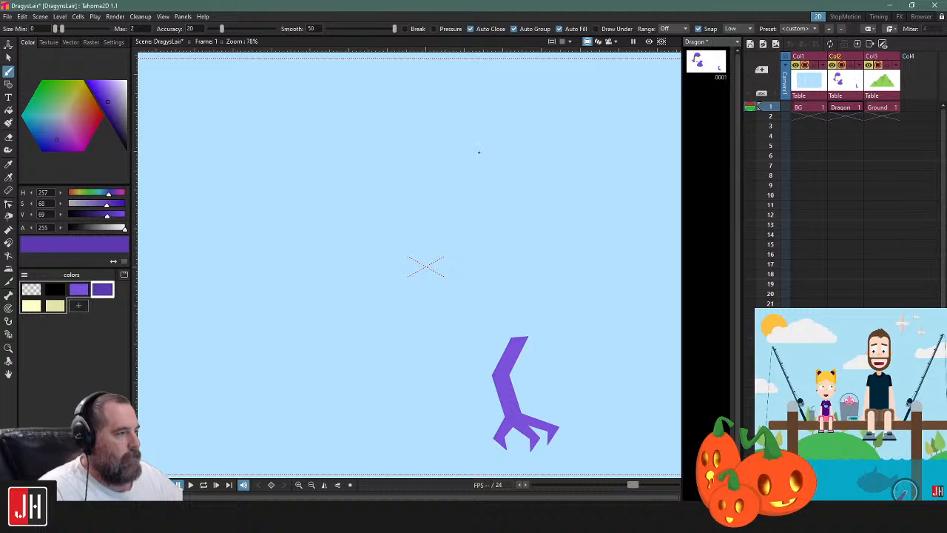
Try several lumpy freehand outlines in the darker purple above the clawed arm, undoing each one
mouse_move(403, 151)
left_mouse_down()
mouse_move(375, 144)
mouse_move(351, 162)
mouse_move(352, 176)
mouse_move(370, 188)
mouse_move(365, 240)
mouse_move(393, 299)
mouse_move(459, 314)
mouse_move(526, 302)
mouse_move(549, 275)
mouse_move(553, 248)
mouse_move(547, 227)
mouse_move(518, 225)
mouse_move(538, 165)
mouse_move(531, 141)
mouse_move(512, 133)
mouse_move(477, 146)
mouse_move(431, 145)
left_mouse_up()
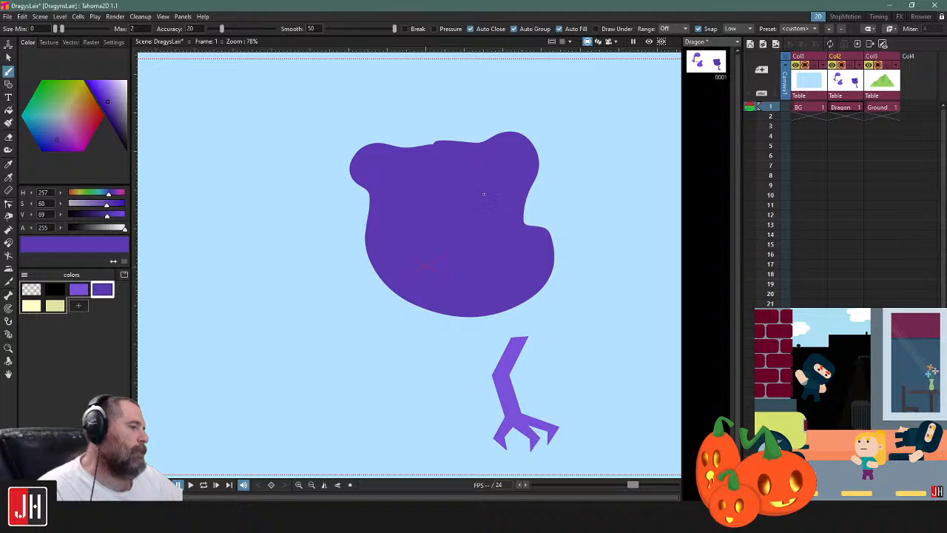
key("ctrl+z")
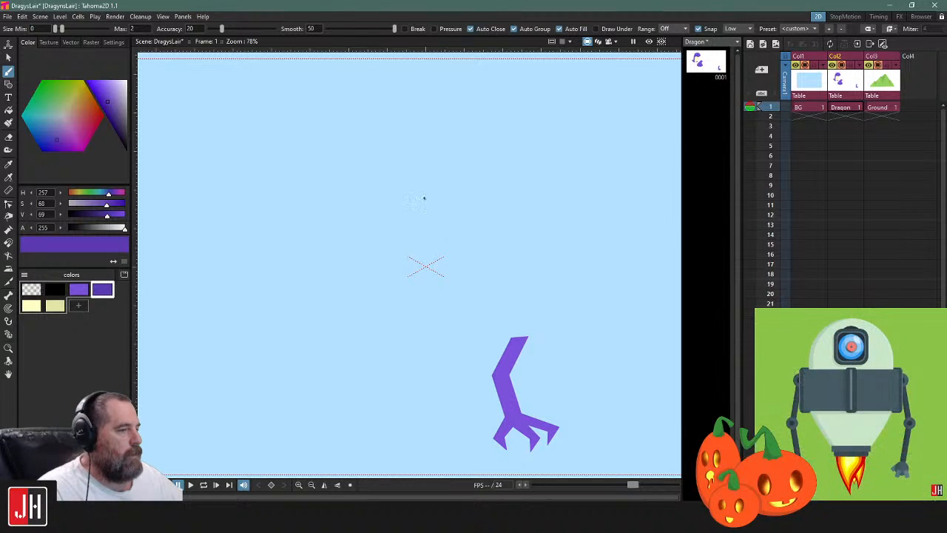
mouse_move(427, 166)
left_mouse_down()
mouse_move(426, 226)
mouse_move(479, 251)
mouse_move(484, 277)
mouse_move(521, 235)
left_mouse_up()
mouse_move(525, 192)
left_mouse_down()
mouse_move(510, 162)
mouse_move(475, 156)
mouse_move(460, 129)
mouse_move(448, 133)
mouse_move(454, 147)
mouse_move(421, 134)
mouse_move(431, 168)
left_mouse_up()
key("ctrl+z")
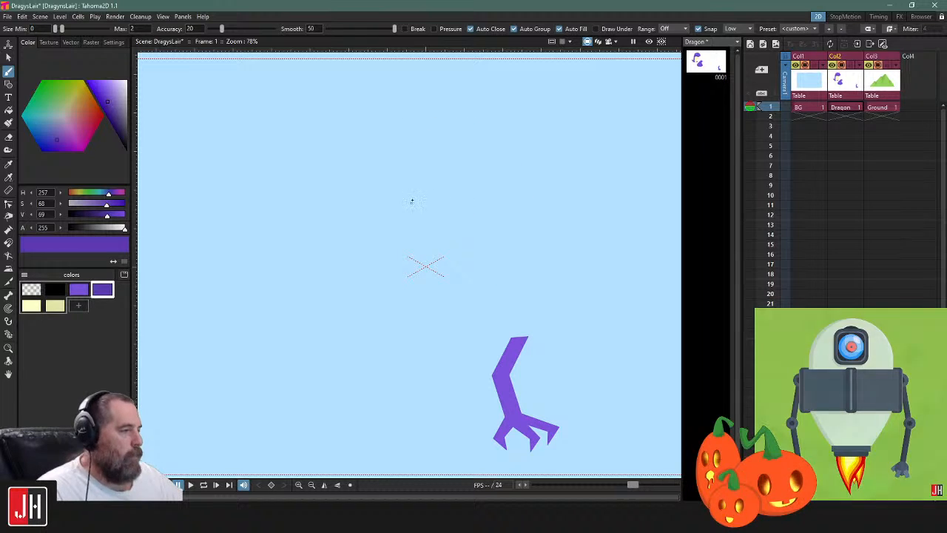
mouse_move(382, 226)
left_mouse_down()
mouse_move(389, 245)
mouse_move(439, 273)
left_mouse_up()
key("ctrl+z")
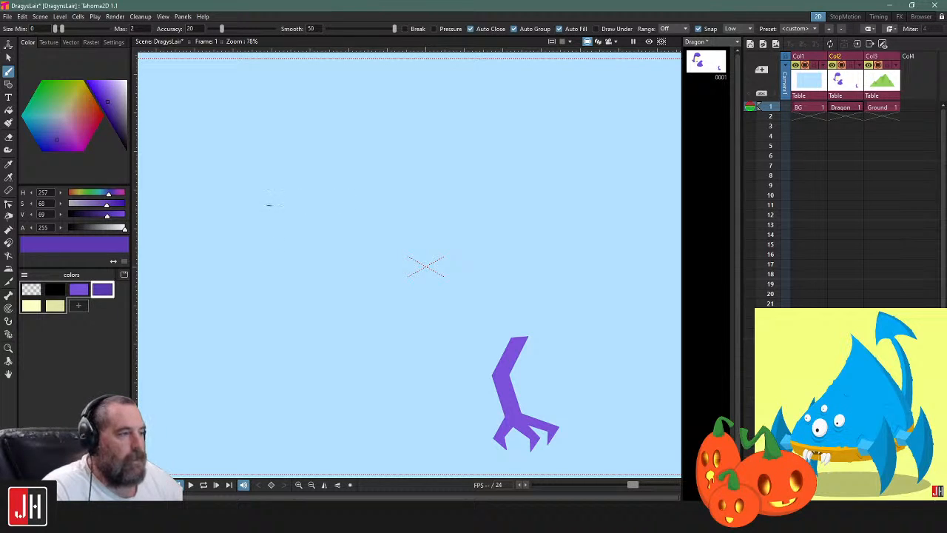
mouse_move(266, 211)
left_mouse_down()
mouse_move(266, 252)
mouse_move(337, 301)
mouse_move(413, 291)
mouse_move(430, 242)
mouse_move(469, 239)
left_mouse_up()
mouse_move(492, 194)
left_mouse_down()
mouse_move(462, 186)
mouse_move(442, 207)
mouse_move(443, 191)
mouse_move(406, 135)
mouse_move(372, 148)
mouse_move(363, 176)
left_mouse_up()
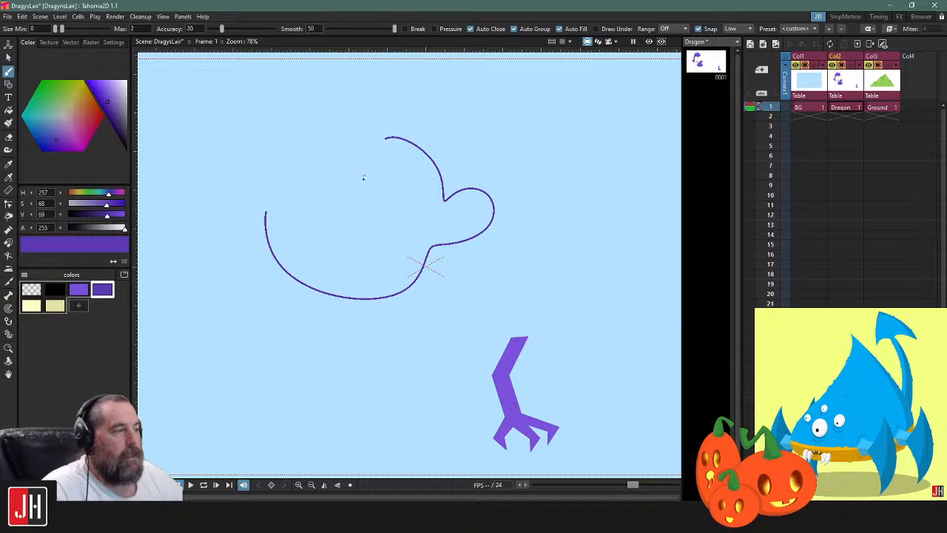
mouse_move(339, 127)
left_mouse_down()
mouse_move(306, 128)
mouse_move(310, 170)
mouse_move(291, 144)
mouse_move(253, 142)
mouse_move(267, 215)
left_mouse_up()
key("ctrl+z")
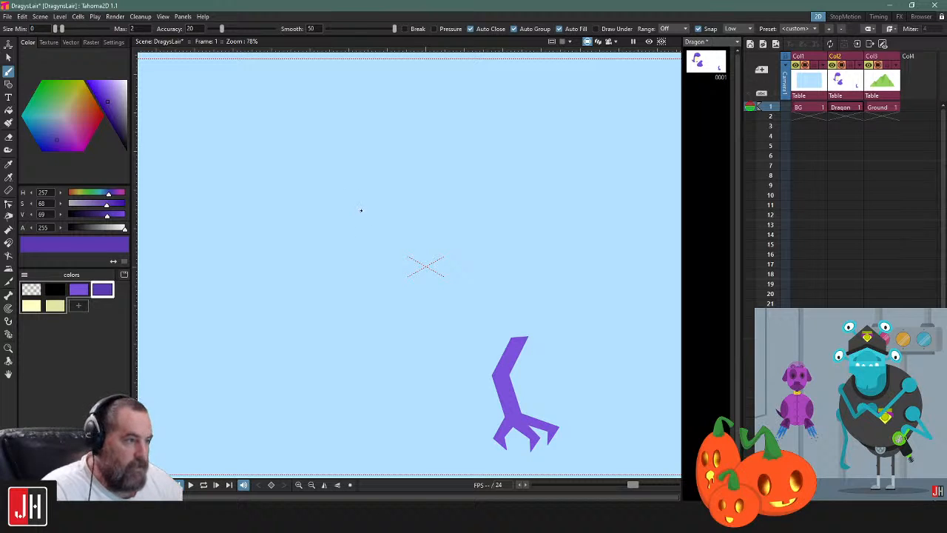
Draw a closed, mitten-like blob with three bumps in the darker purple above the clawed arm, and reshape its smallest bump with the control points
mouse_move(351, 209)
left_mouse_down()
mouse_move(429, 278)
mouse_move(469, 258)
mouse_move(467, 213)
mouse_move(497, 195)
mouse_move(500, 169)
mouse_move(487, 162)
mouse_move(474, 171)
mouse_move(475, 146)
mouse_move(459, 133)
mouse_move(430, 152)
mouse_move(381, 97)
mouse_move(351, 109)
mouse_move(352, 207)
left_mouse_up()
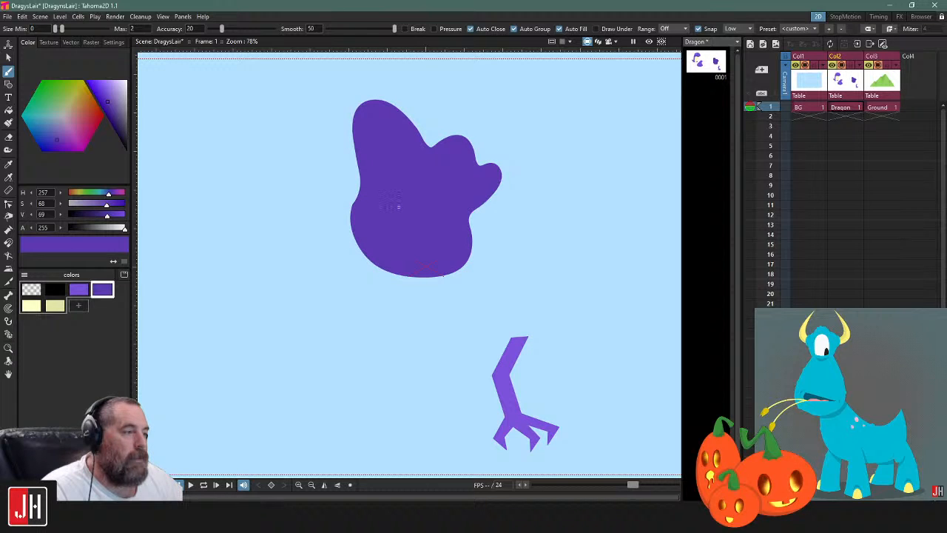
scroll(385, 198, "up", 4)
key("c")
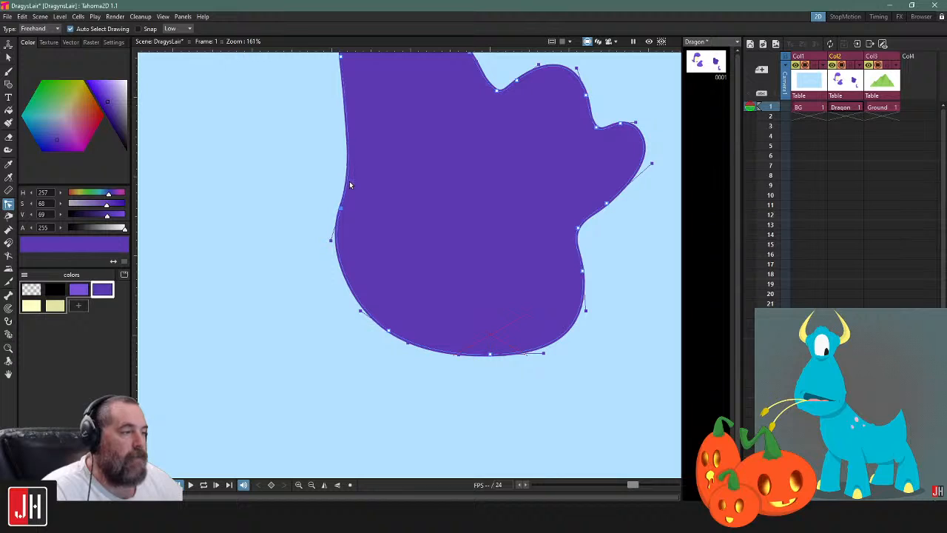
scroll(349, 180, "down", 3)
mouse_move(497, 147)
left_mouse_down()
mouse_move(485, 160)
mouse_move(475, 124)
mouse_move(421, 154)
mouse_move(516, 183)
mouse_move(517, 158)
mouse_move(503, 173)
left_mouse_up()
left_click(504, 149)
left_click(543, 152)
Smooth the blob's contour just below the smallest bump by shifting the control point under the notch slightly outward
scroll(478, 262, "up", 4)
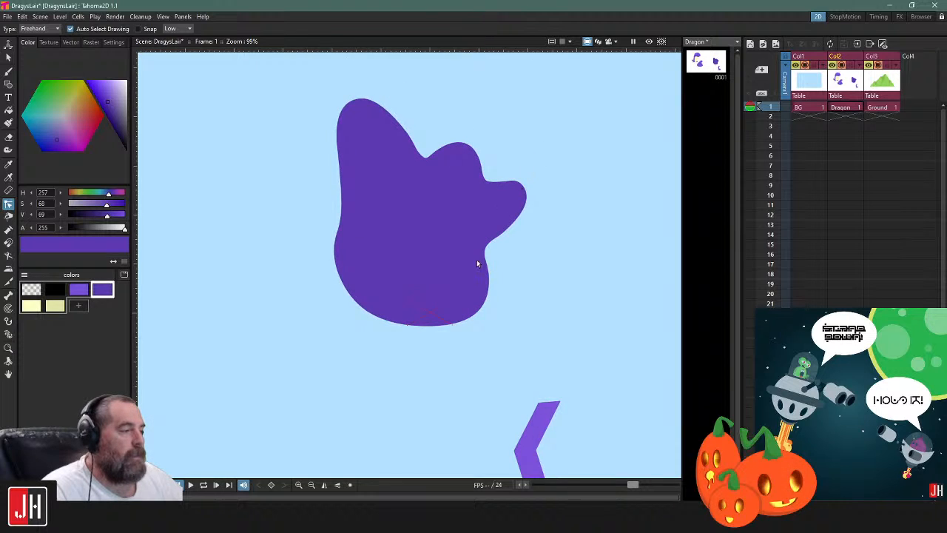
left_click(488, 247)
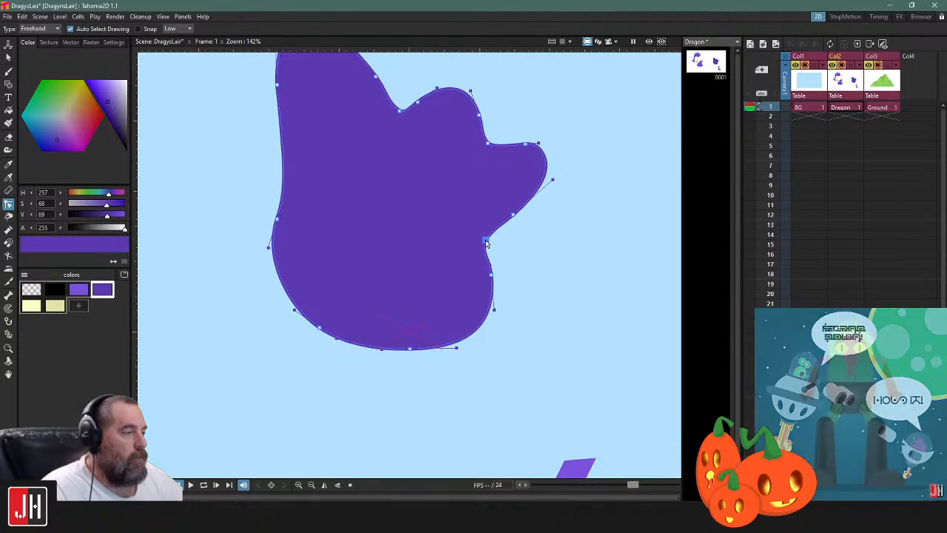
left_click_drag(491, 275, 495, 279)
left_click(541, 262)
Fill the inside of the bumpy blob with the lighter purple, keeping its darker outline
left_click(78, 289)
key("f")
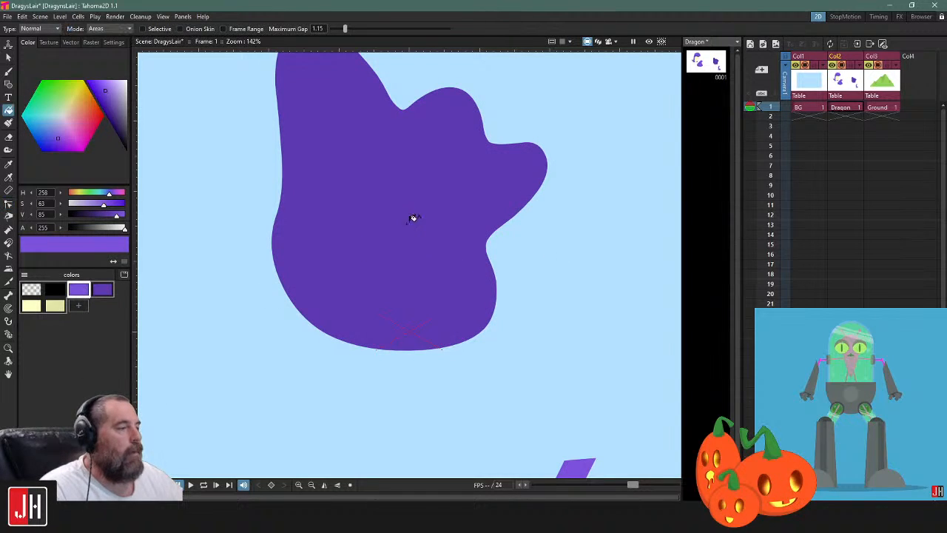
left_click(418, 209)
scroll(452, 237, "down", 3)
scroll(473, 238, "up", 3)
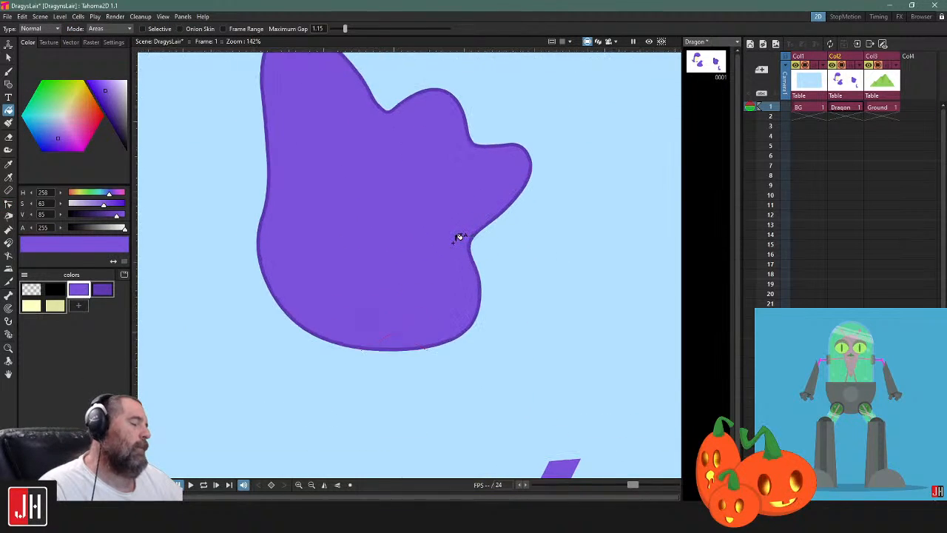
left_click_drag(467, 228, 473, 268)
Scale the bumpy blob proportionally to about 71.5% and move it just above the camera centre
key("s")
left_click(471, 163)
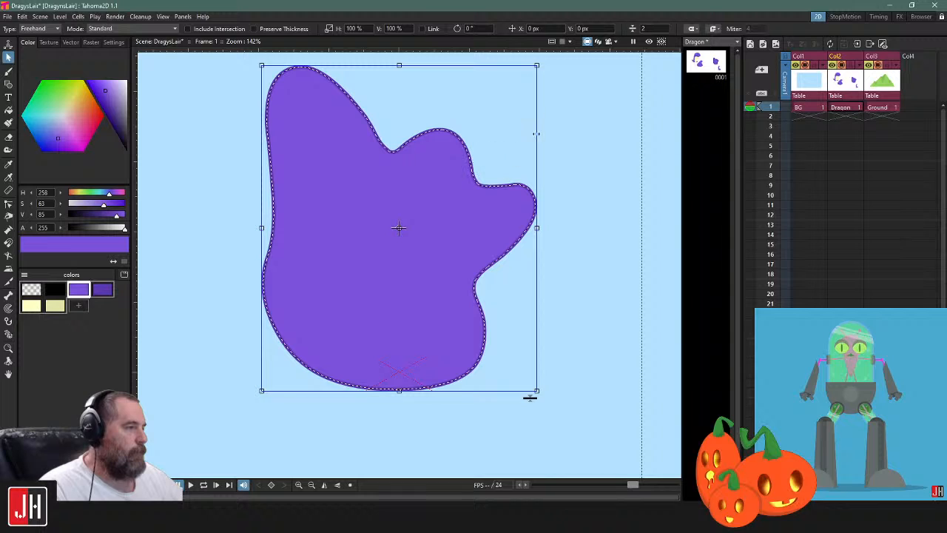
left_click_drag(529, 397, 455, 394)
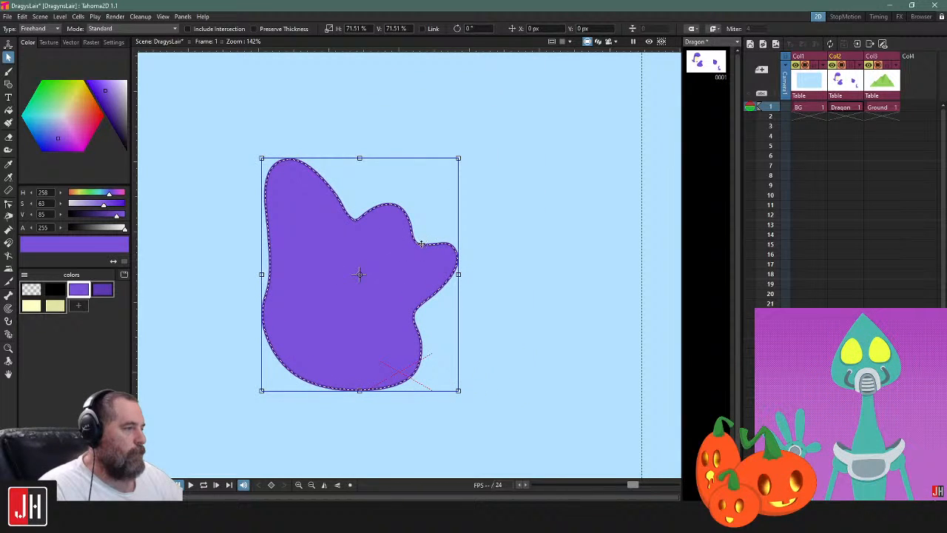
left_click_drag(420, 243, 500, 205)
Reselect the bumpy blob and set its outline thickness to about 1.68
left_click(548, 226)
left_click(529, 214)
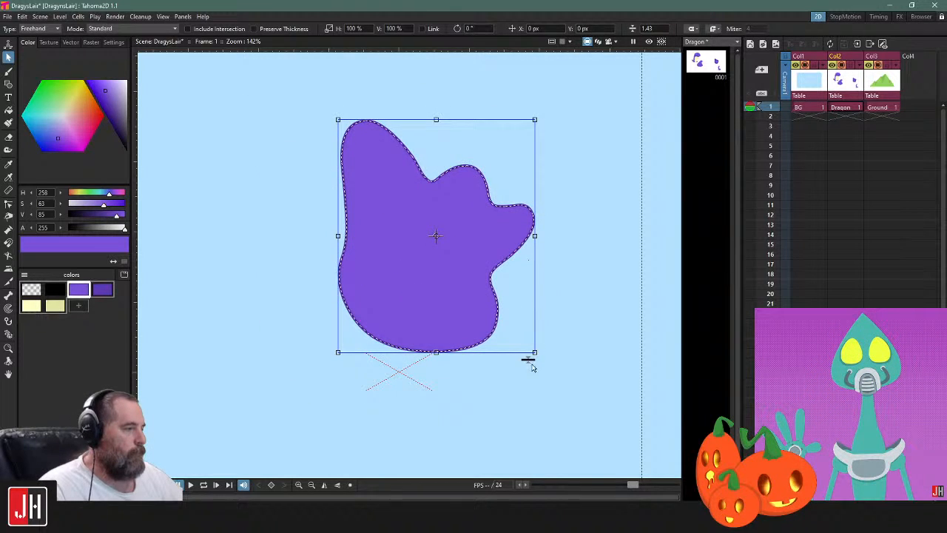
left_click_drag(530, 359, 530, 355)
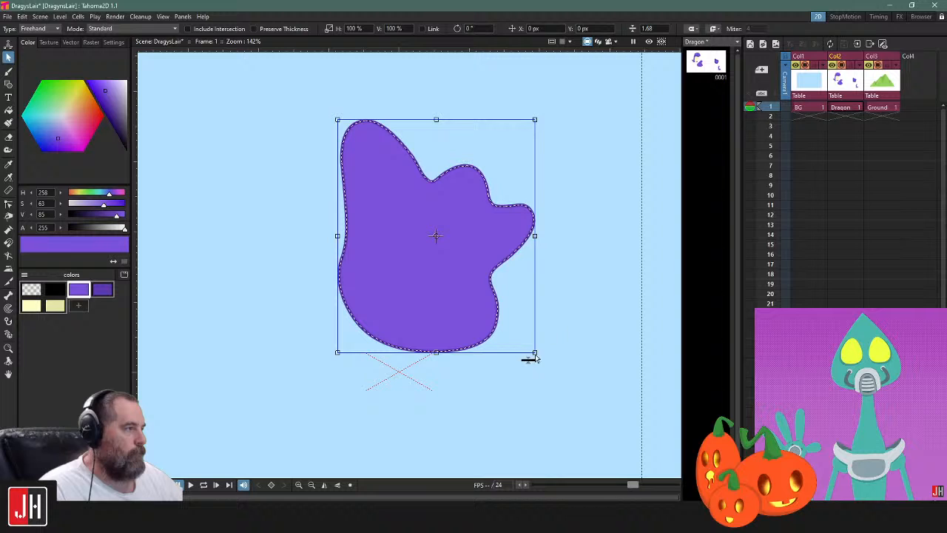
left_click(565, 173)
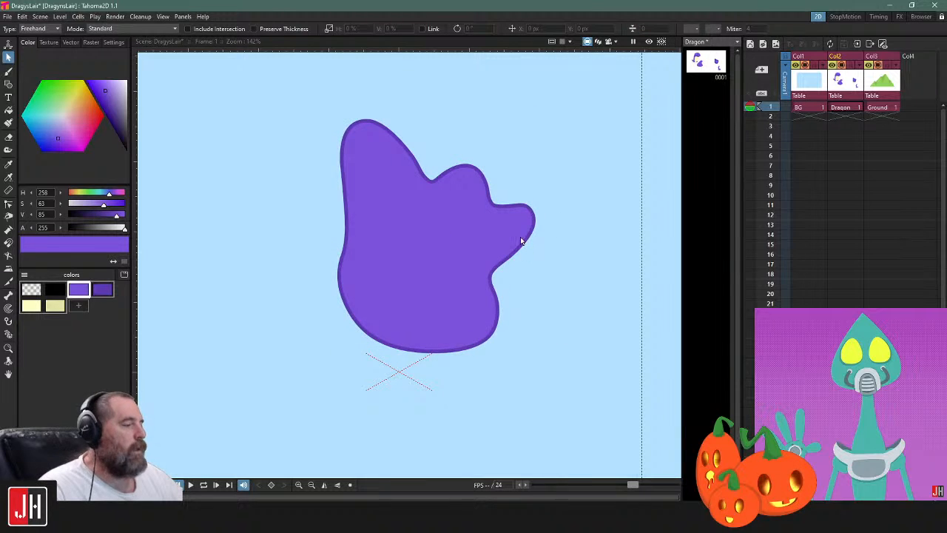
left_click_drag(522, 245, 508, 210)
left_click(8, 72)
left_click_drag(273, 224, 337, 234)
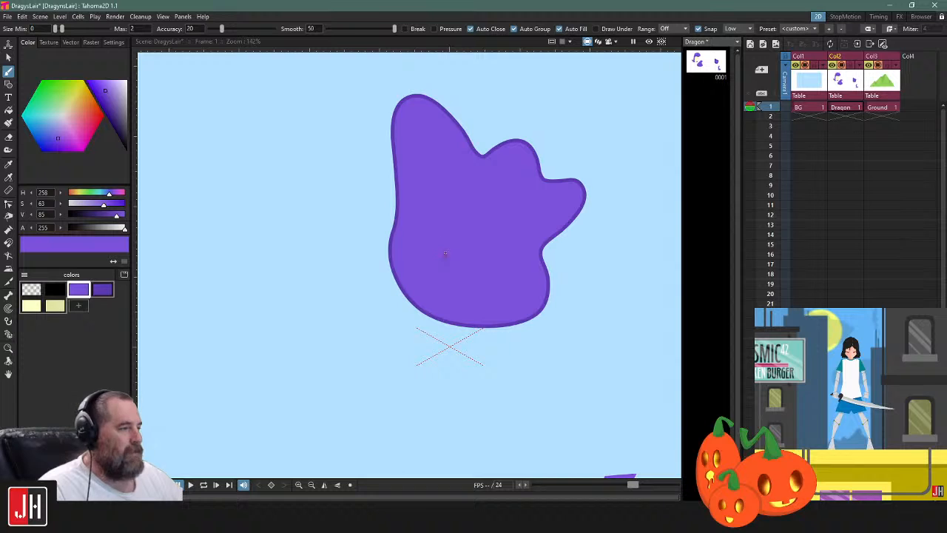
mouse_move(399, 201)
left_mouse_down()
mouse_move(249, 205)
mouse_move(344, 214)
left_mouse_up()
key("ctrl+z")
Brush a closed, curved shape ending in a tail that overlaps the bumpy blob in the darker purple, and fill its inside with the lighter purple
left_click(110, 290)
mouse_move(423, 249)
left_mouse_down()
mouse_move(568, 264)
mouse_move(530, 258)
left_mouse_up()
scroll(568, 264, "down", 4)
mouse_move(536, 223)
left_mouse_down()
mouse_move(493, 233)
mouse_move(432, 227)
mouse_move(387, 241)
mouse_move(319, 331)
mouse_move(310, 429)
mouse_move(517, 197)
mouse_move(426, 175)
mouse_move(349, 210)
mouse_move(325, 280)
mouse_move(333, 347)
left_mouse_up()
key("ctrl+z")
key("ctrl+z")
mouse_move(531, 219)
left_mouse_down()
mouse_move(491, 171)
mouse_move(380, 179)
mouse_move(342, 234)
mouse_move(351, 347)
mouse_move(338, 382)
mouse_move(390, 337)
mouse_move(400, 306)
left_mouse_up()
key("ctrl+z")
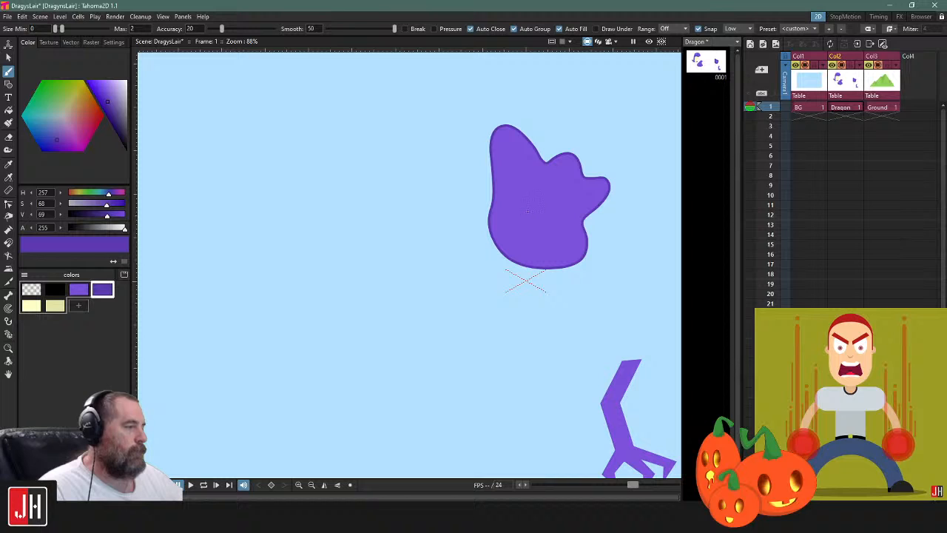
mouse_move(527, 211)
left_mouse_down()
mouse_move(338, 247)
mouse_move(349, 363)
mouse_move(378, 355)
mouse_move(398, 285)
mouse_move(454, 319)
mouse_move(524, 300)
mouse_move(527, 211)
left_mouse_up()
left_click(80, 290)
key("f")
left_click(416, 205)
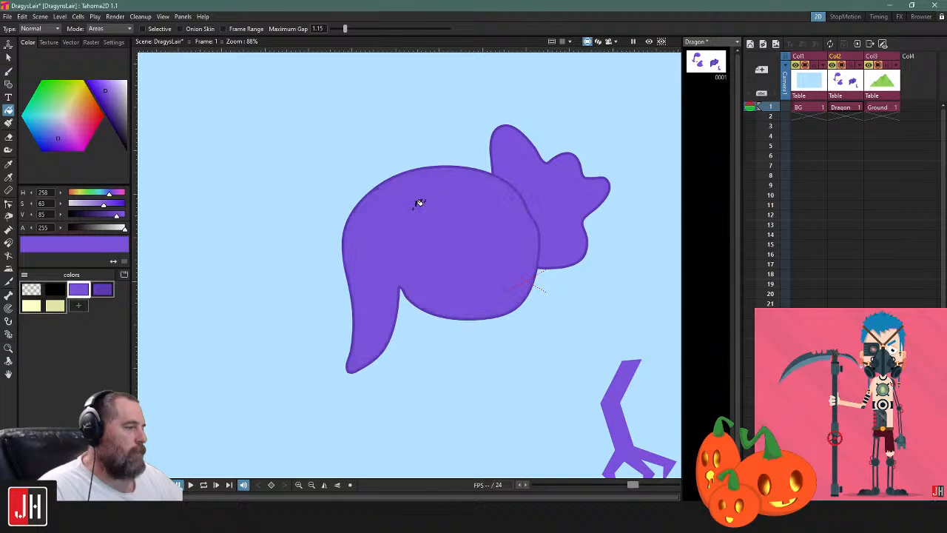
Move the filled tailed shape slightly up and toward the bumpy blob, placing it behind the blob
key("s")
left_click(468, 168)
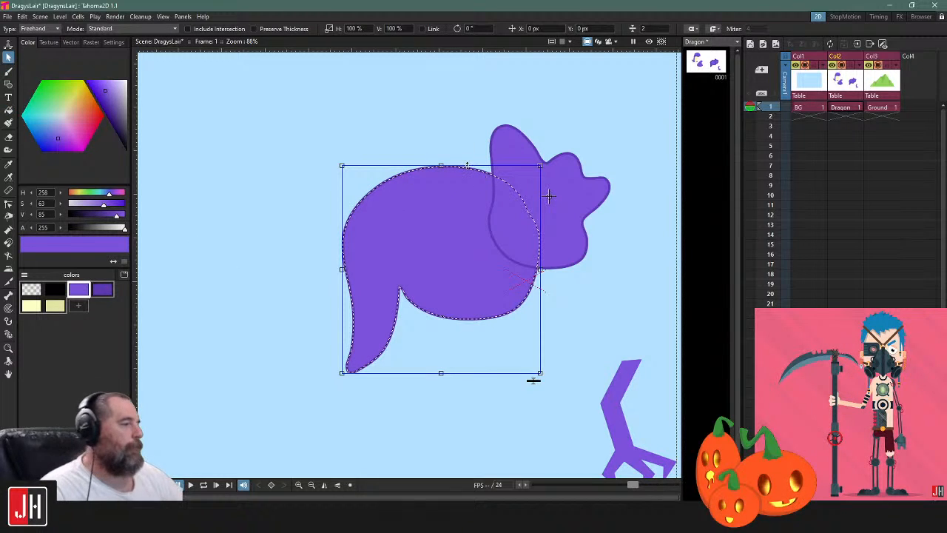
left_click_drag(483, 169, 492, 158)
Raise the lower contour of the tailed shape by moving its bottom control points upward to make the body slimmer
key("c")
left_click(531, 296)
mouse_move(570, 291)
left_mouse_down()
mouse_move(424, 242)
mouse_move(551, 330)
mouse_move(578, 324)
left_mouse_up()
left_click_drag(536, 280, 535, 254)
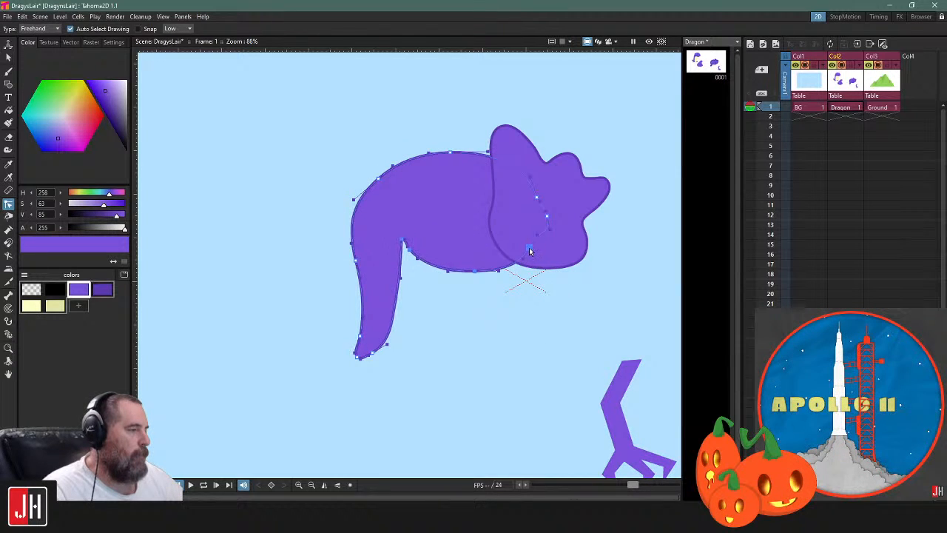
left_click(540, 305)
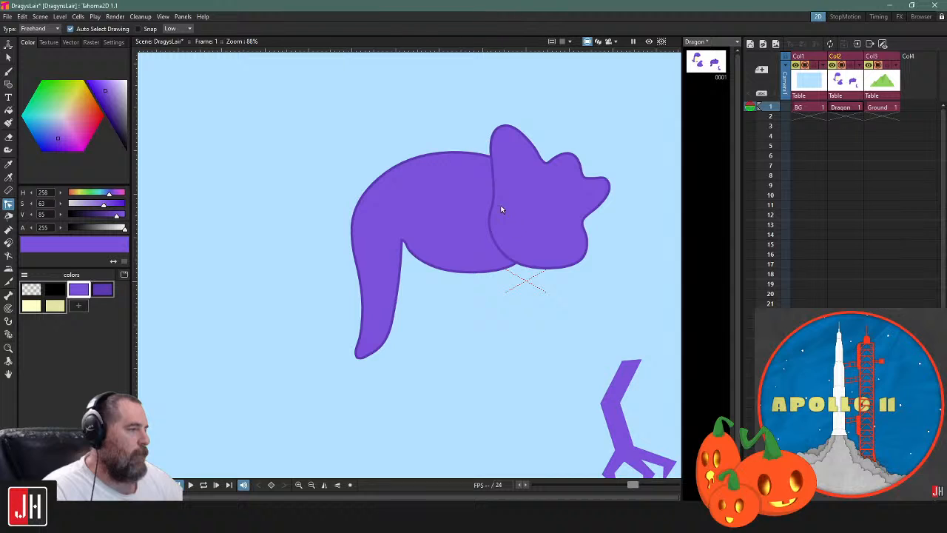
Delete the tailed shape behind the bumpy blob
key("s")
left_click(477, 155)
key("Delete")
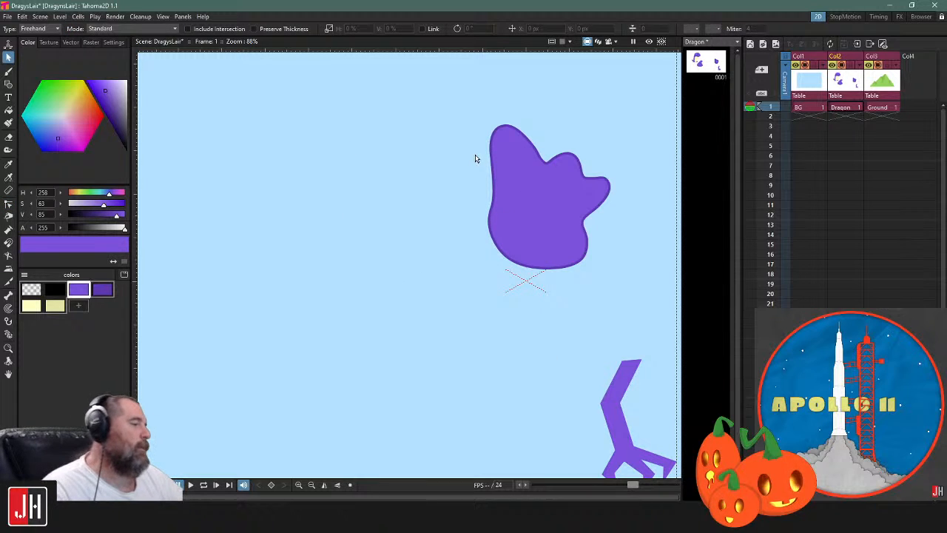
Brush two round, filled spots in the darker purple inside the bumpy blob, a larger one and a smaller one beside it
scroll(573, 311, "down", 1)
left_click_drag(552, 281, 512, 295)
key("b")
scroll(512, 298, "up", 5)
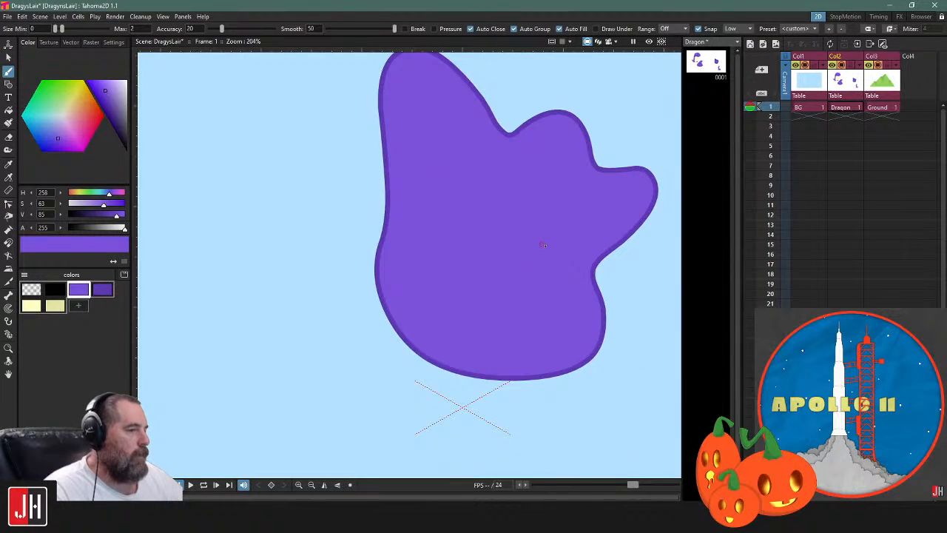
left_click(102, 289)
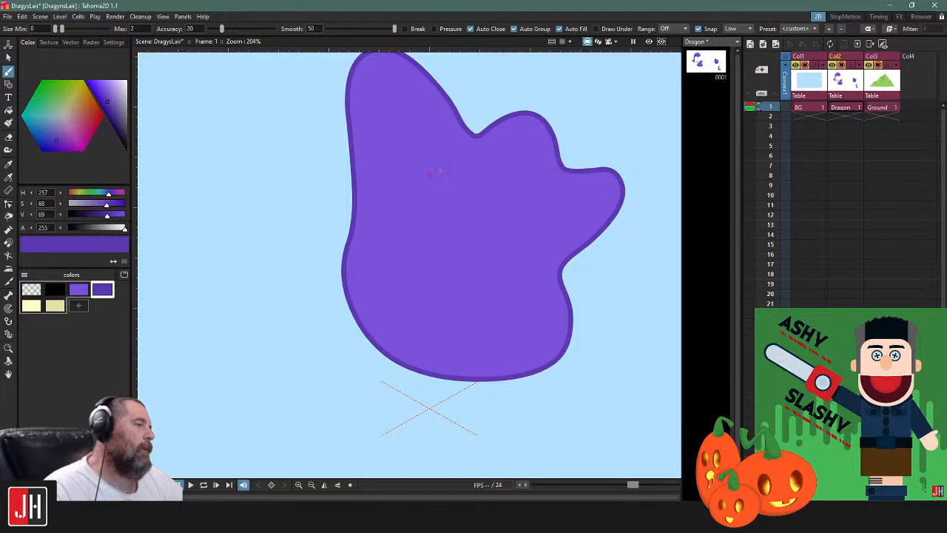
mouse_move(455, 176)
left_mouse_down()
mouse_move(411, 198)
mouse_move(416, 226)
mouse_move(451, 234)
mouse_move(470, 224)
mouse_move(457, 179)
left_mouse_up()
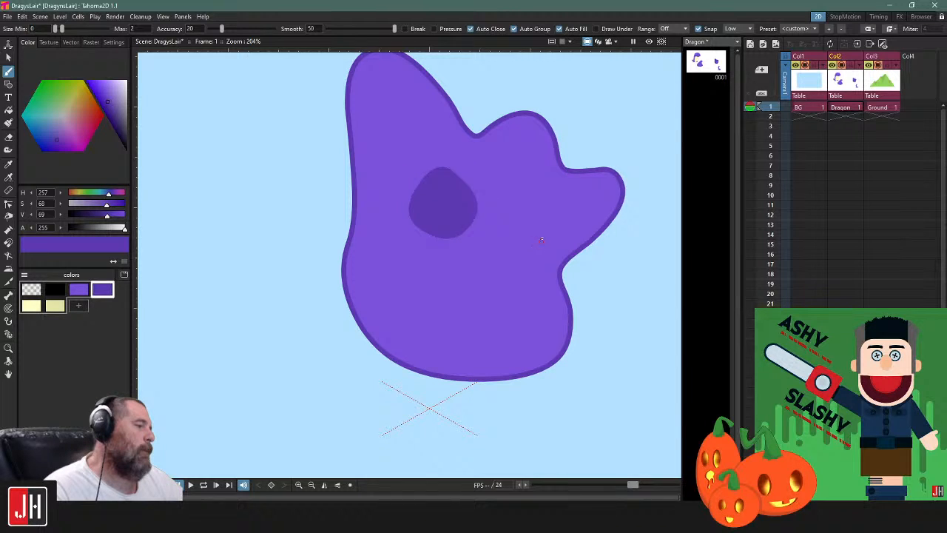
mouse_move(513, 233)
left_mouse_down()
mouse_move(520, 251)
mouse_move(546, 237)
mouse_move(542, 228)
left_mouse_up()
key("ctrl+z")
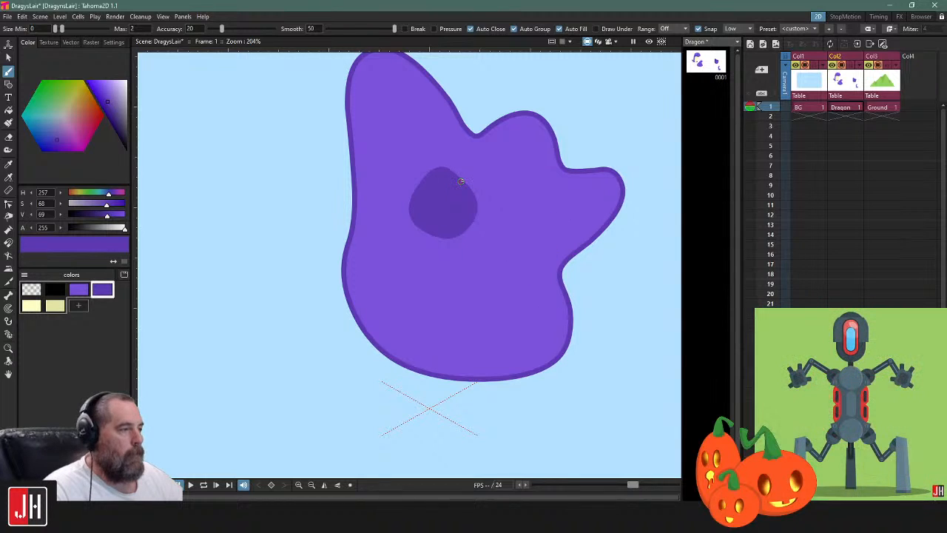
key("ctrl+z")
mouse_move(459, 175)
left_mouse_down()
mouse_move(418, 214)
mouse_move(439, 244)
mouse_move(483, 226)
mouse_move(466, 177)
left_mouse_up()
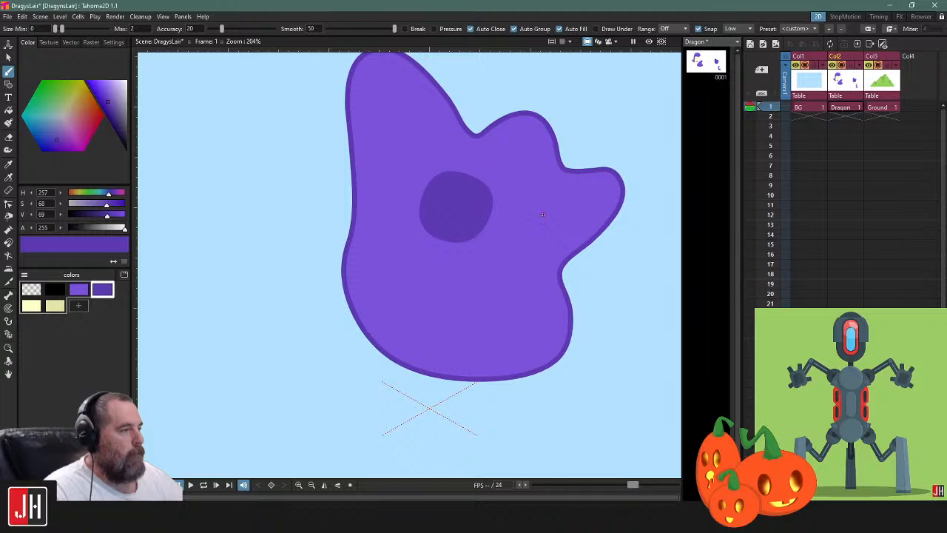
mouse_move(539, 207)
left_mouse_down()
mouse_move(518, 243)
mouse_move(538, 253)
mouse_move(558, 249)
mouse_move(543, 211)
left_mouse_up()
Select both dark spots and move them together slightly down and to the left within the blob
key("s")
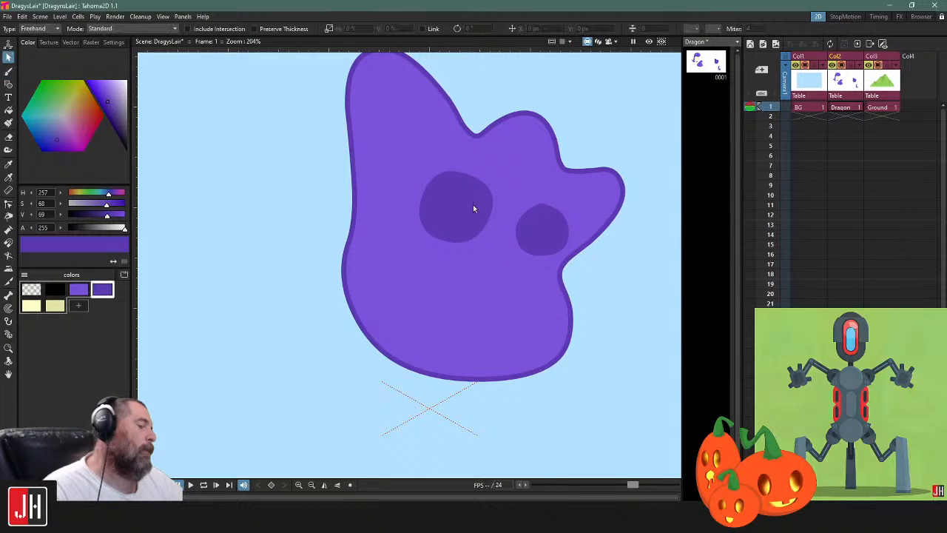
left_click(473, 204)
left_click(558, 214, "shift")
left_click_drag(560, 192, 548, 200)
left_click(599, 284)
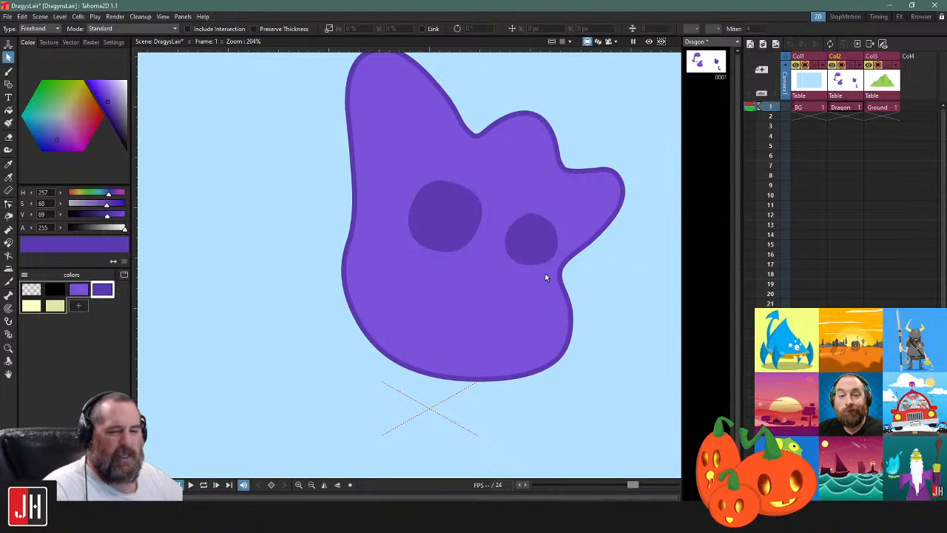
Delete both dark spots from the bumpy blob
left_click(541, 233, "shift")
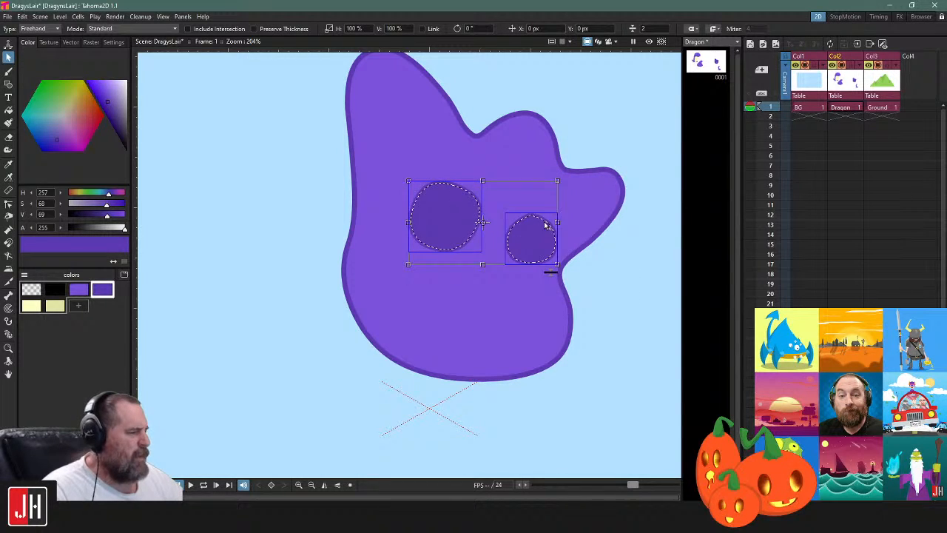
key("Delete")
scroll(521, 287, "down", 3)
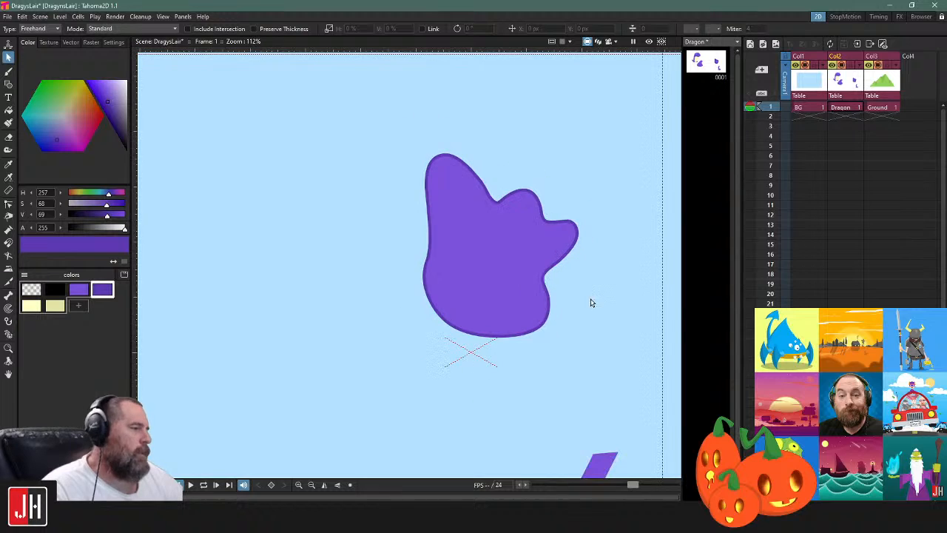
Pull the control points on the blob's bottom and lower-right contour slightly downward to make its base fuller
scroll(569, 325, "up", 2)
key("c")
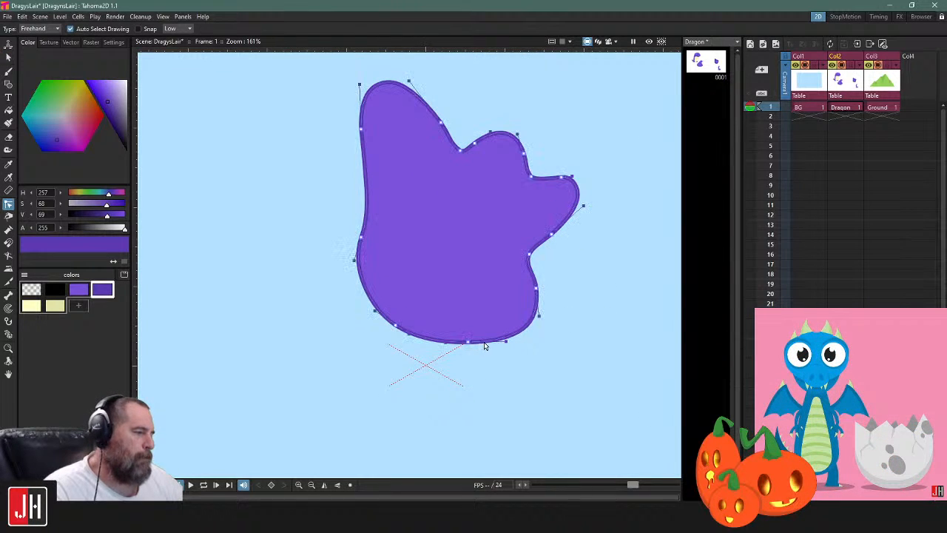
left_click_drag(468, 343, 468, 346)
mouse_move(534, 385)
left_mouse_down()
mouse_move(402, 294)
mouse_move(481, 425)
mouse_move(463, 353)
left_mouse_up()
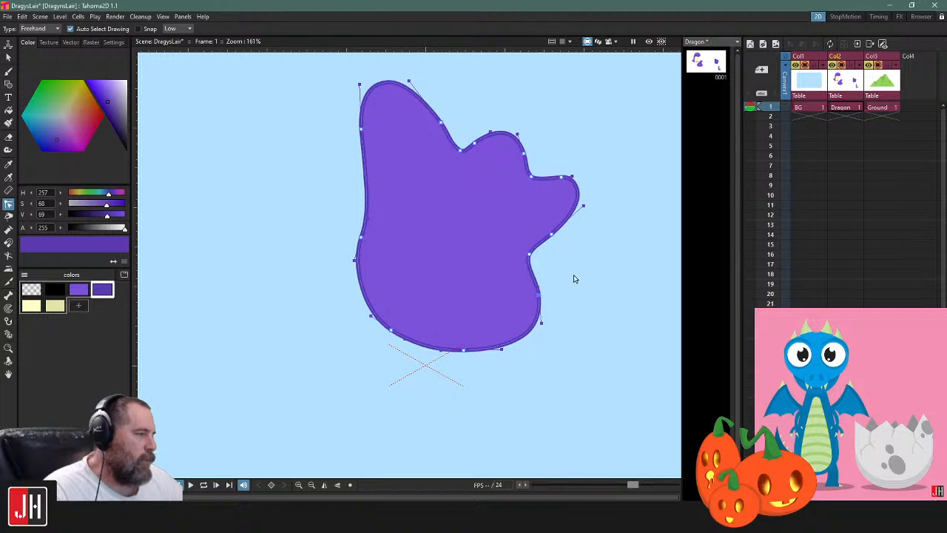
scroll(484, 307, "down", 3)
scroll(403, 236, "up", 3)
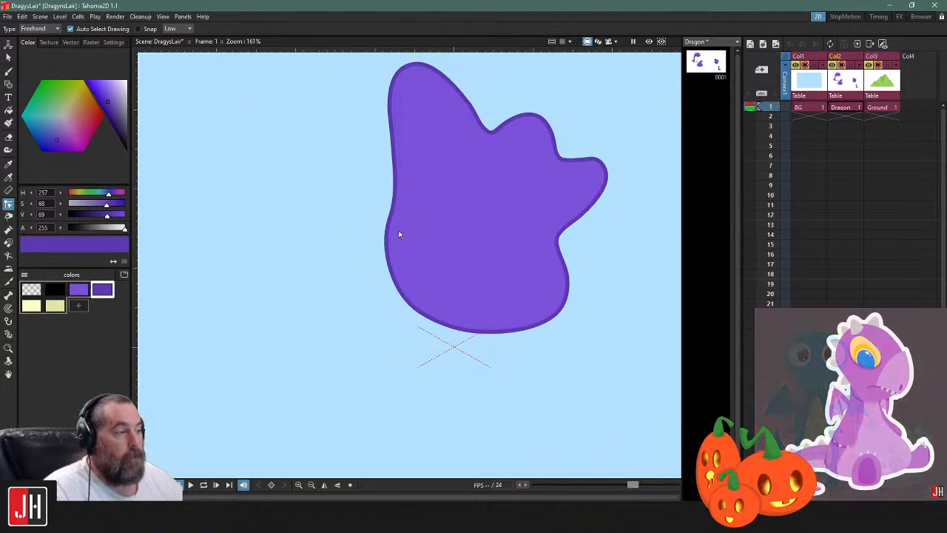
Nudge the control point on the blob's left contour to smooth the curve above its rounded base
left_click_drag(389, 221, 391, 219)
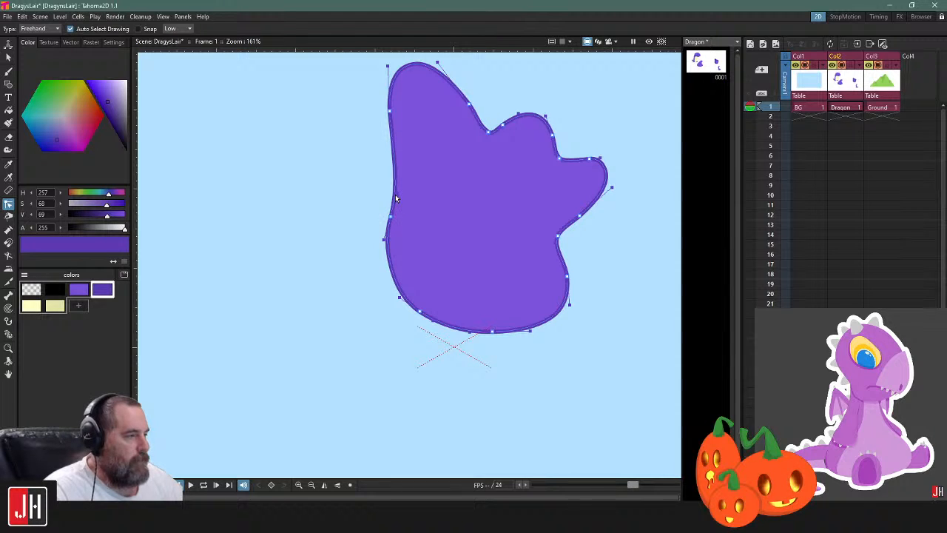
left_click(348, 212)
scroll(348, 212, "down", 1)
scroll(448, 157, "up", 2)
Shift the control points around the blob's middle bump and its neighbouring notches slightly up and to the left
left_click(439, 143)
left_click(465, 123)
scroll(489, 167, "down", 1)
scroll(489, 167, "down", 3)
scroll(528, 183, "up", 4)
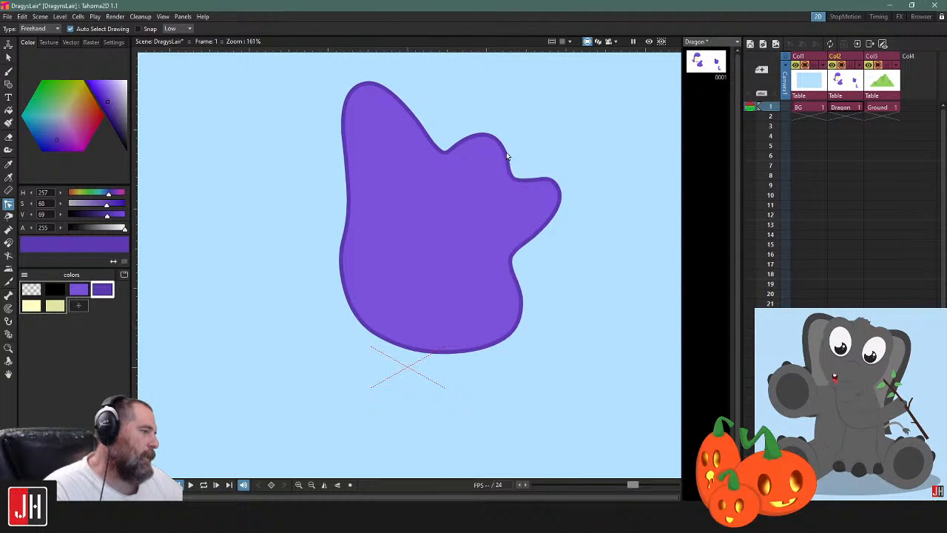
left_click(507, 157)
mouse_move(520, 136)
left_mouse_down()
mouse_move(431, 103)
mouse_move(414, 170)
mouse_move(512, 179)
mouse_move(519, 171)
mouse_move(492, 112)
left_mouse_up()
left_click_drag(513, 178, 507, 176)
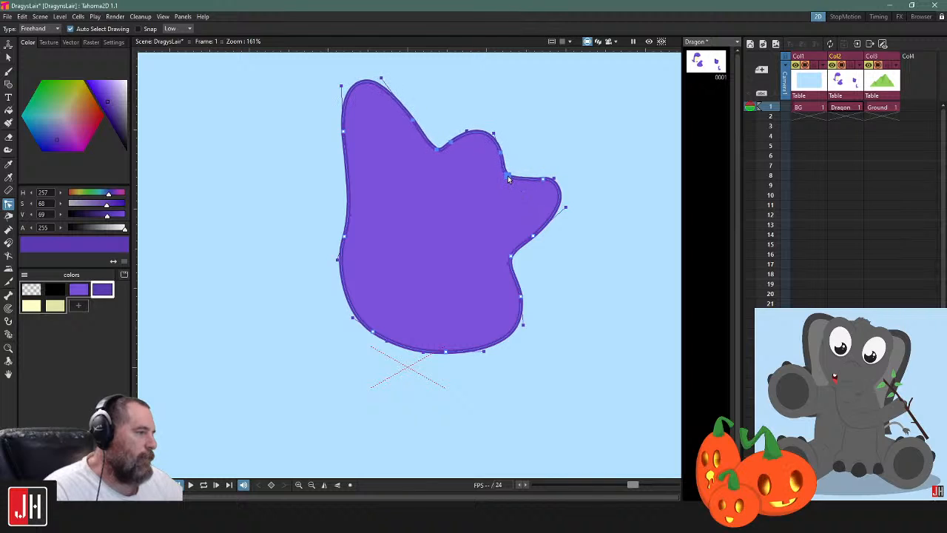
left_click(556, 145)
scroll(495, 211, "down", 6)
scroll(520, 241, "up", 3)
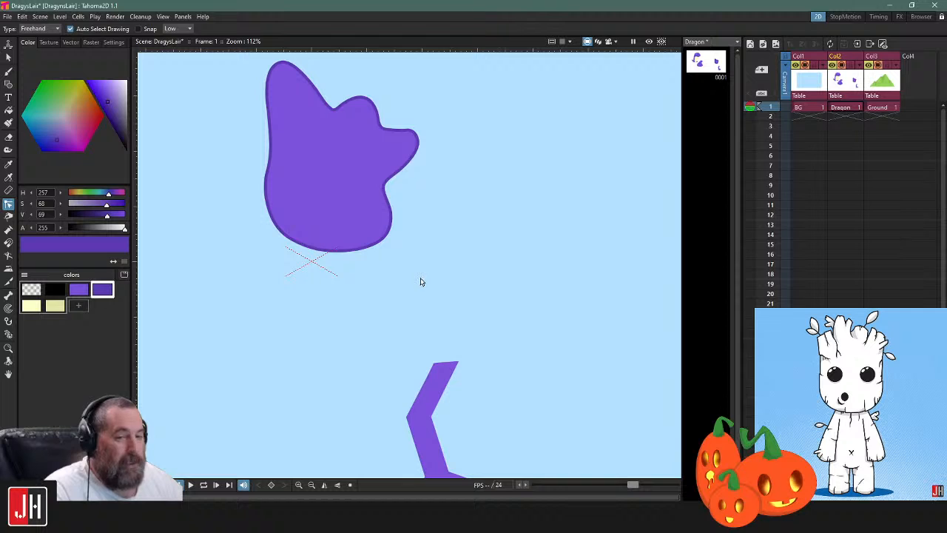
mouse_move(382, 296)
left_mouse_down()
mouse_move(419, 253)
mouse_move(459, 247)
mouse_move(457, 289)
left_mouse_up()
key("b")
left_click_drag(418, 260, 433, 237)
mouse_move(463, 209)
left_mouse_down()
mouse_move(381, 250)
mouse_move(320, 226)
mouse_move(282, 251)
mouse_move(430, 250)
mouse_move(335, 245)
mouse_move(309, 222)
mouse_move(275, 298)
mouse_move(277, 314)
mouse_move(254, 221)
mouse_move(277, 160)
mouse_move(331, 136)
mouse_move(442, 131)
left_mouse_up()
key("ctrl+z")
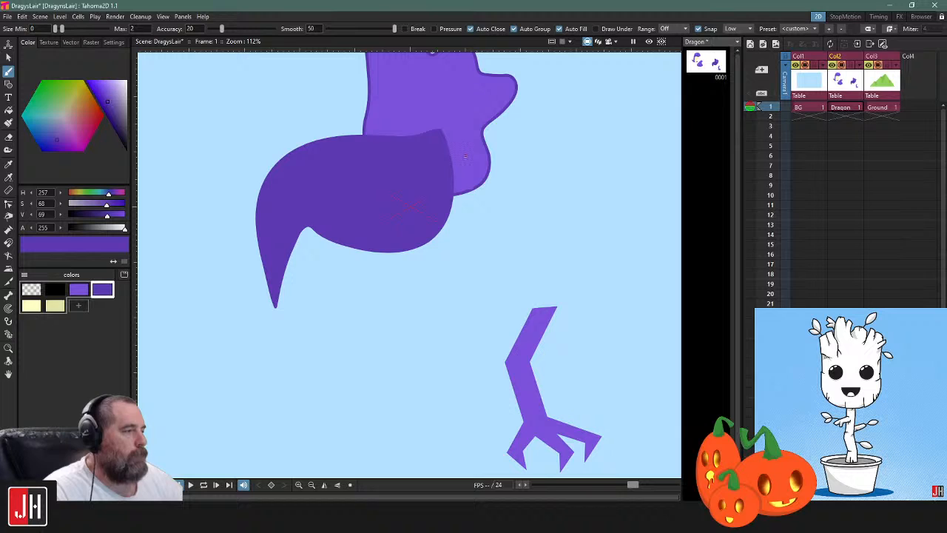
key("ctrl+z")
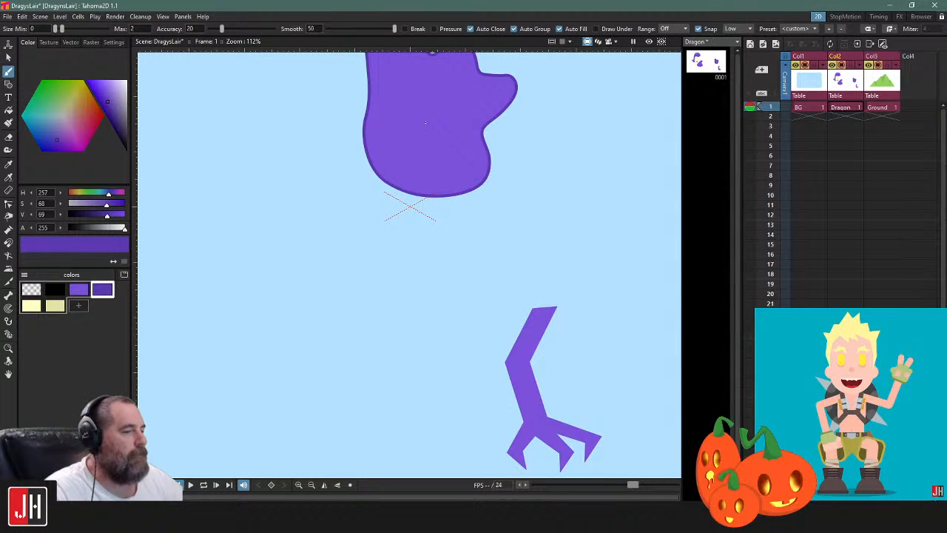
Brush a closed body shape with a pointed tail over the blob's lower part in darker purple, and fill it with the lighter purple
mouse_move(414, 119)
left_mouse_down()
mouse_move(247, 201)
mouse_move(249, 328)
mouse_move(393, 271)
mouse_move(450, 193)
mouse_move(431, 126)
mouse_move(415, 120)
left_mouse_up()
left_click(79, 290)
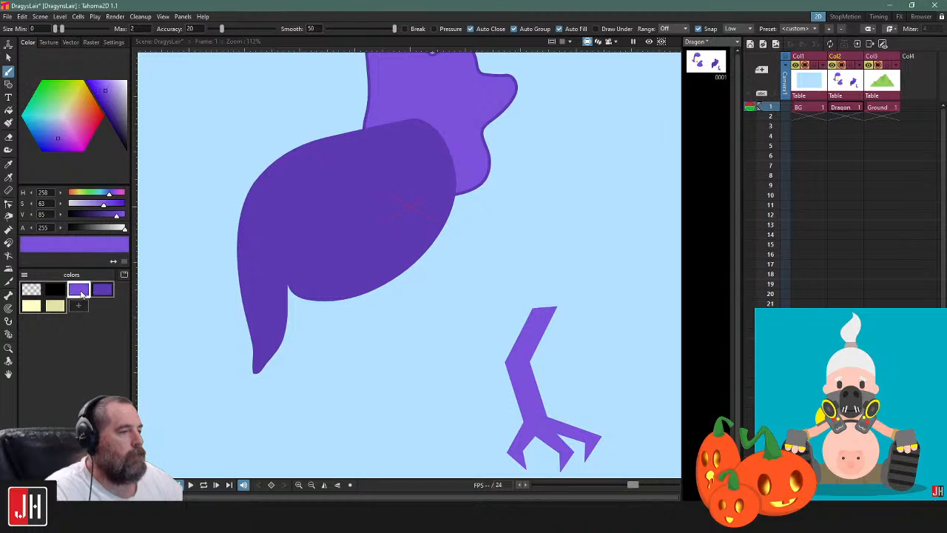
key("f")
left_click(364, 199)
Send the new body shape behind the bumpy blob and deselect it
key("s")
left_click(349, 130)
key("ctrl+[")
scroll(522, 190, "down", 4)
left_click(541, 179)
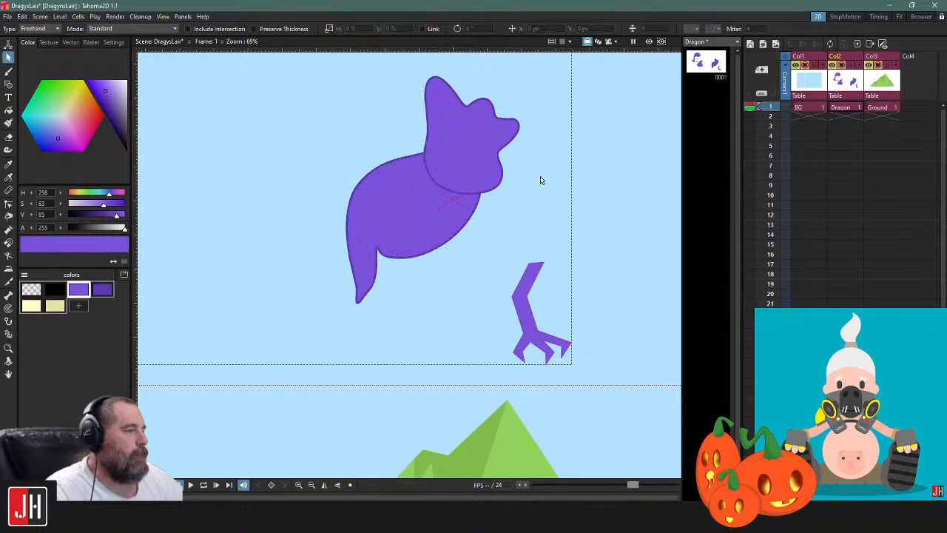
Delete the pointed-tail body shape below the bumpy blob
left_click_drag(450, 205, 416, 230)
scroll(416, 231, "up", 3)
left_click(444, 238)
key("Delete")
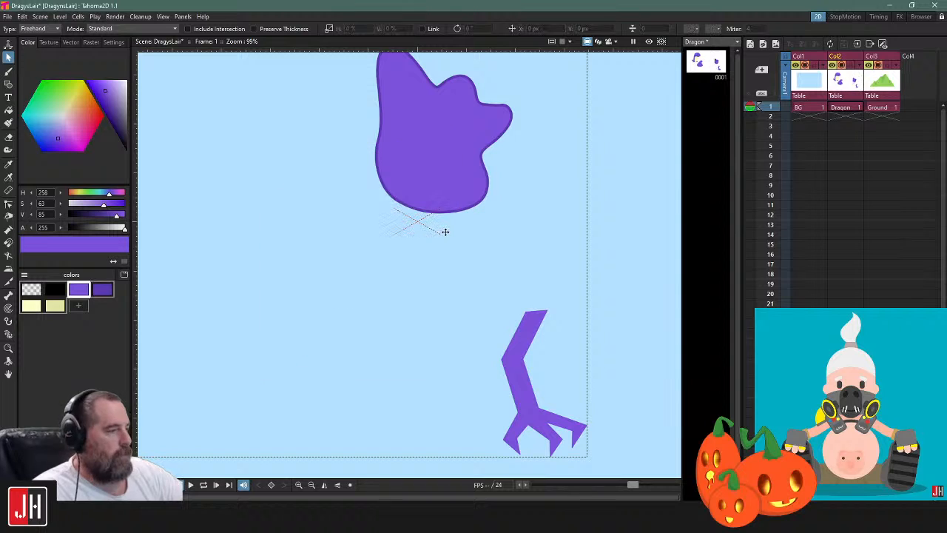
Move the yellow-bellied dragon figure about 996 px horizontally and -418 px vertically into the camera frame, and delete the large purple shape outside it
scroll(451, 238, "down", 4)
scroll(465, 189, "down", 4)
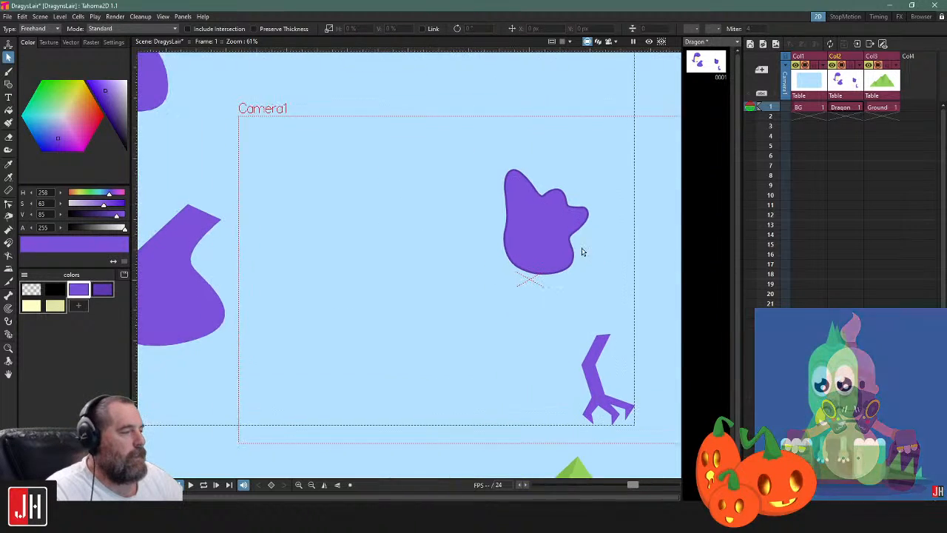
left_click(225, 177)
left_click_drag(232, 185, 390, 252)
scroll(393, 257, "up", 2)
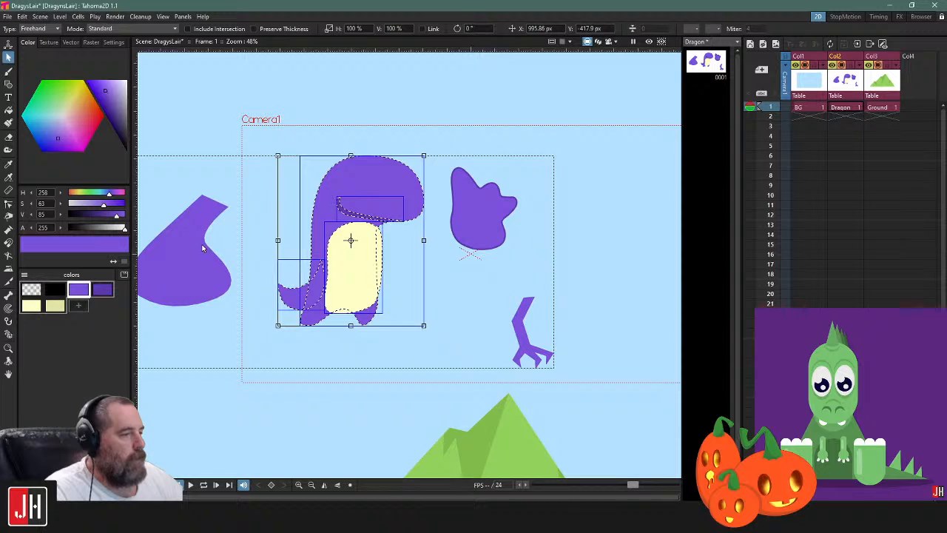
left_click(362, 146)
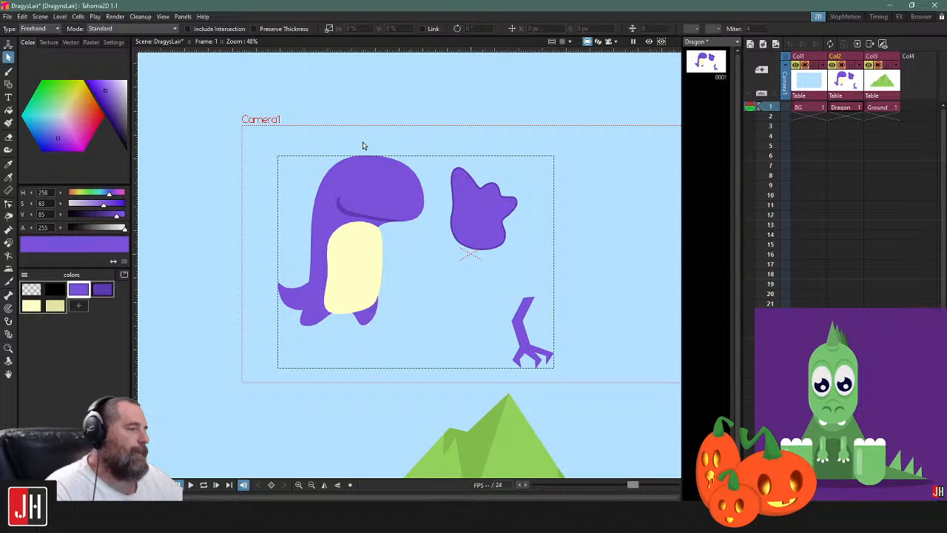
Scale all the dragon level's shapes down proportionally, place them in the camera frame's upper-left area, and save the scene
key("ctrl+a")
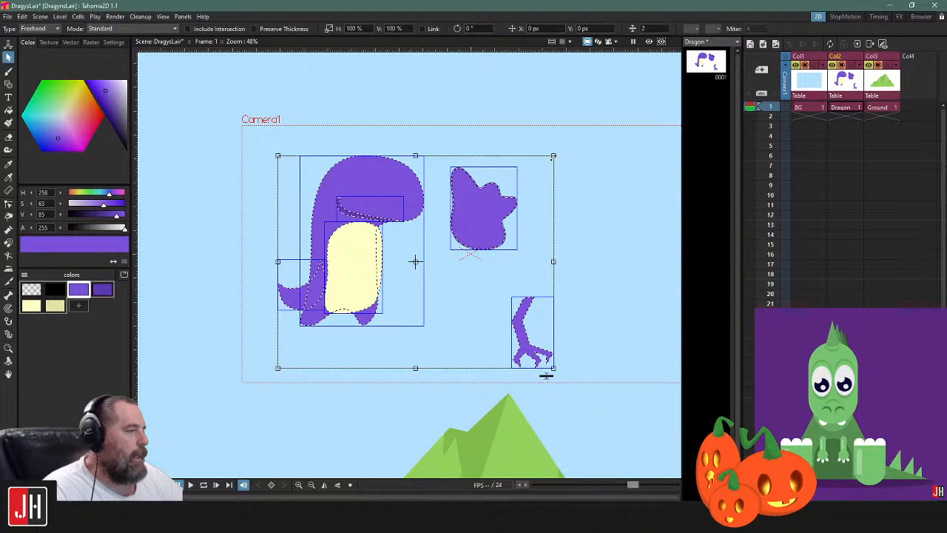
left_click_drag(546, 375, 456, 308)
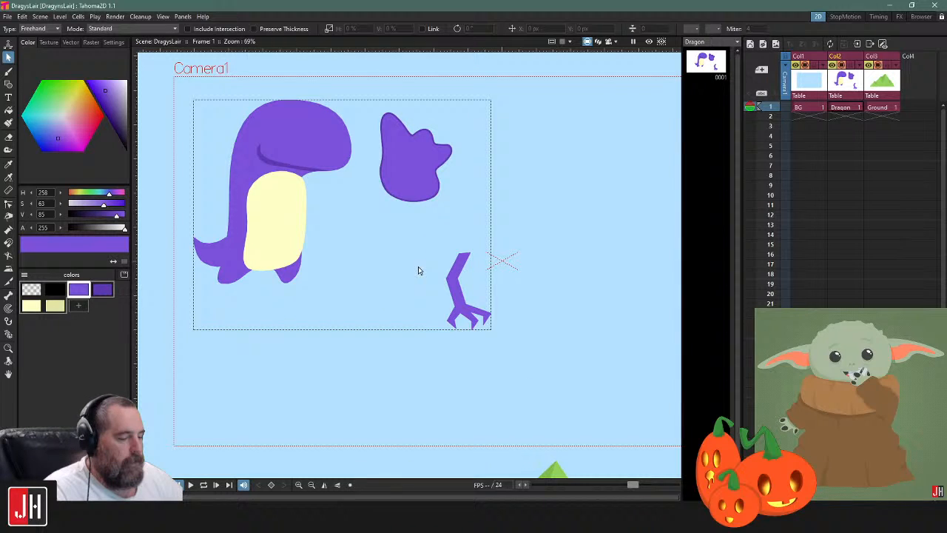
Paint a dark purple shadow shape where the tail meets the body, and stack it behind the leg and body shape
key("b")
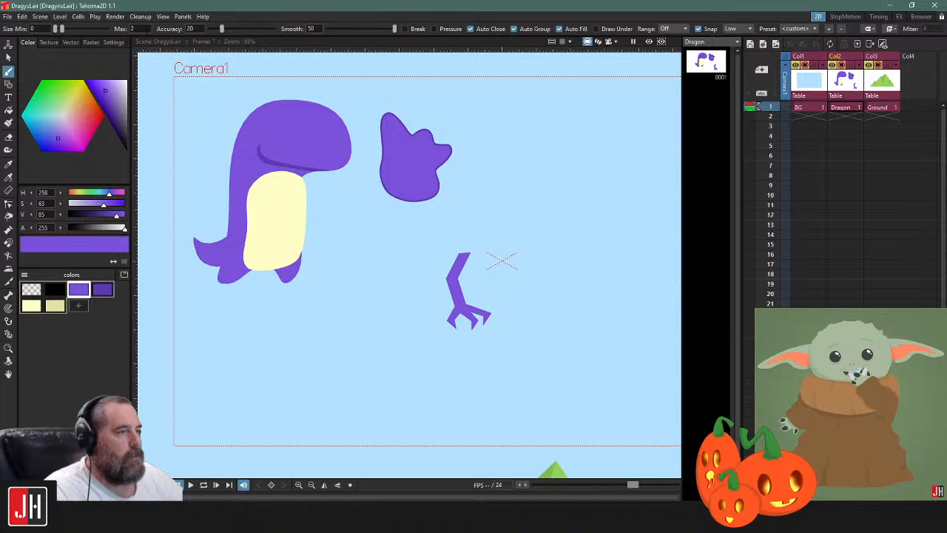
scroll(185, 266, "up", 5)
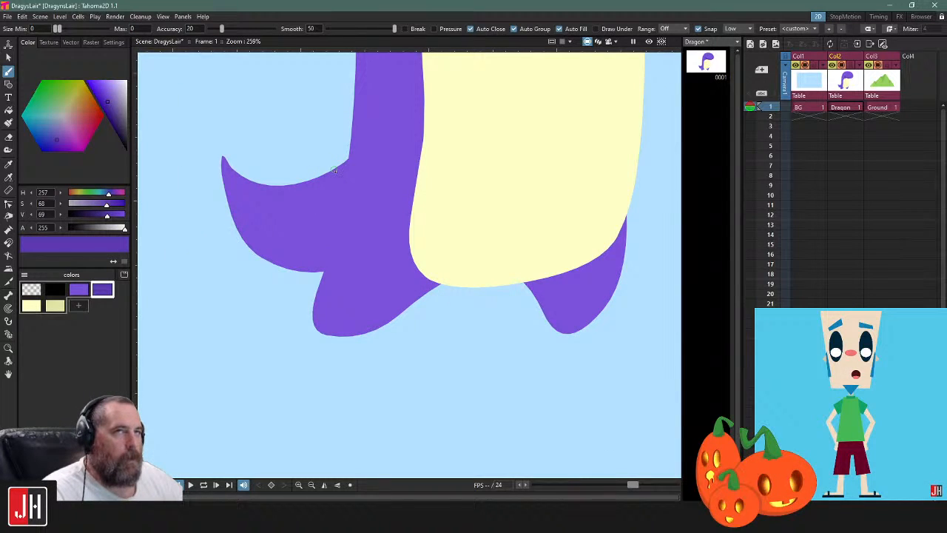
left_click_drag(346, 178, 295, 270)
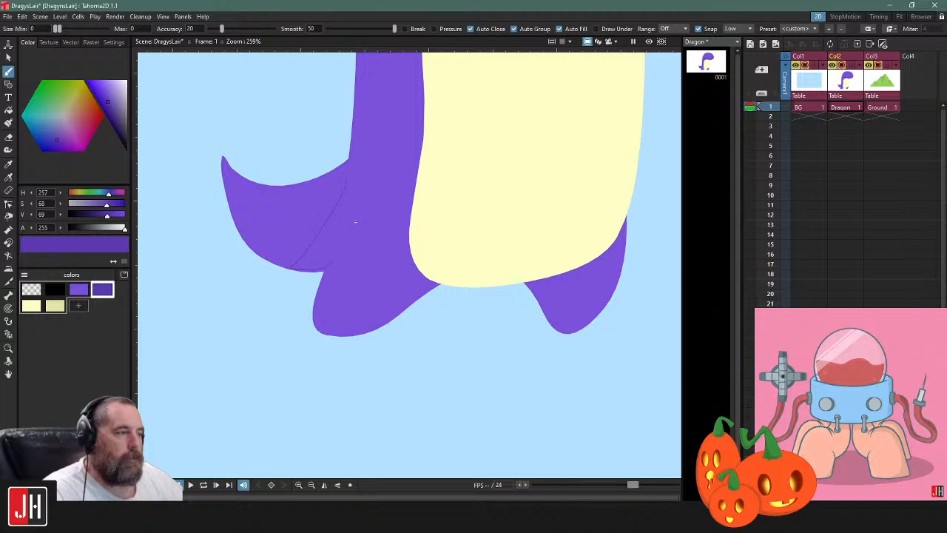
key("s")
left_click(329, 222)
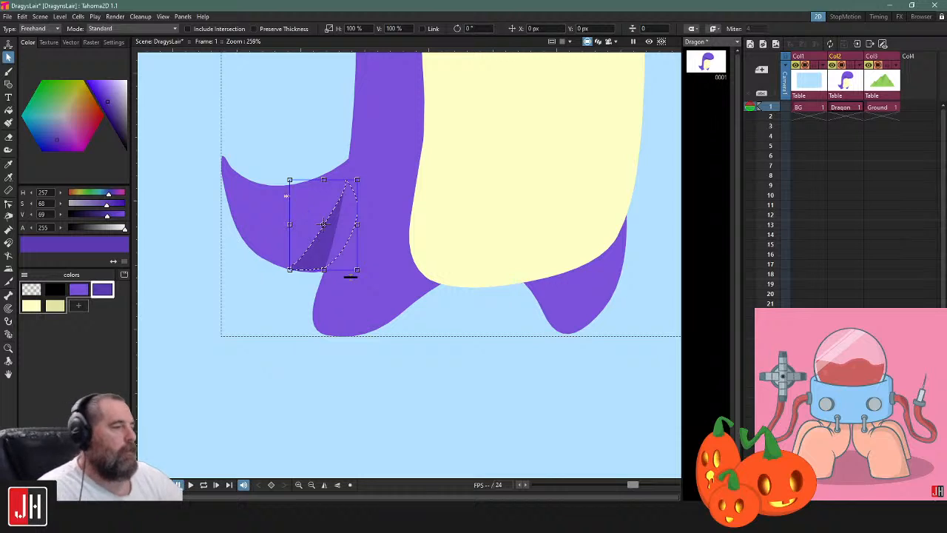
Move the tail shadow's lower control points so its bottom edge follows the tail's underside up to the leg
key("c")
scroll(299, 279, "up", 5)
left_click(318, 256)
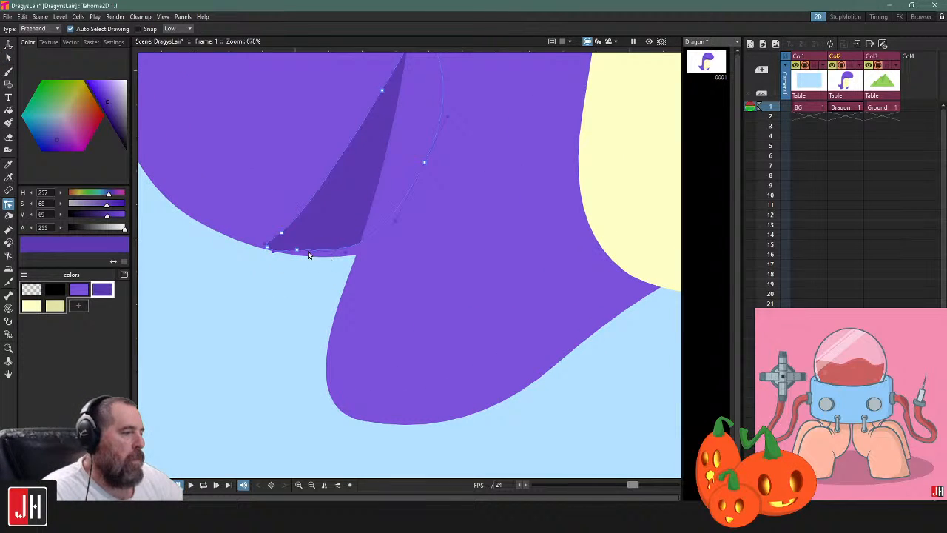
mouse_move(296, 251)
left_mouse_down()
mouse_move(347, 258)
mouse_move(333, 262)
left_mouse_up()
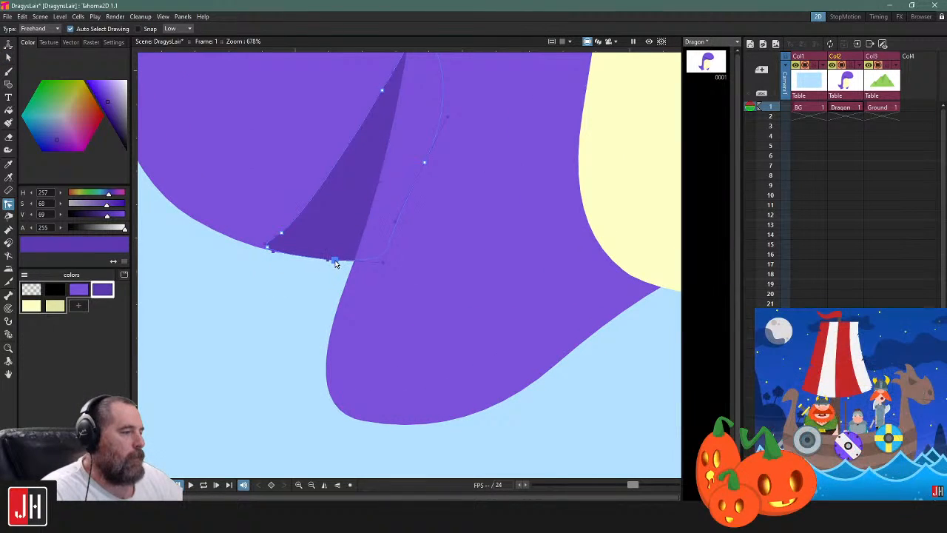
left_click(267, 249)
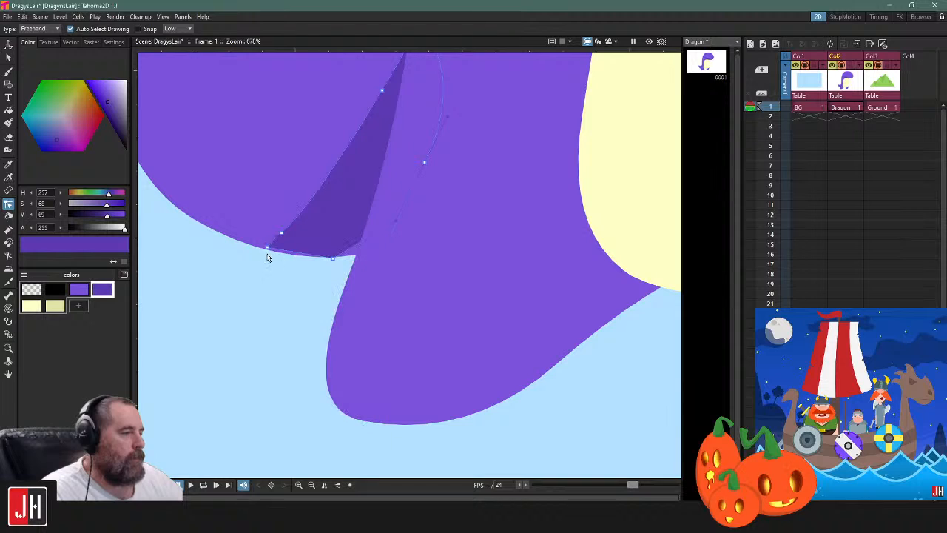
left_click_drag(267, 251, 264, 253)
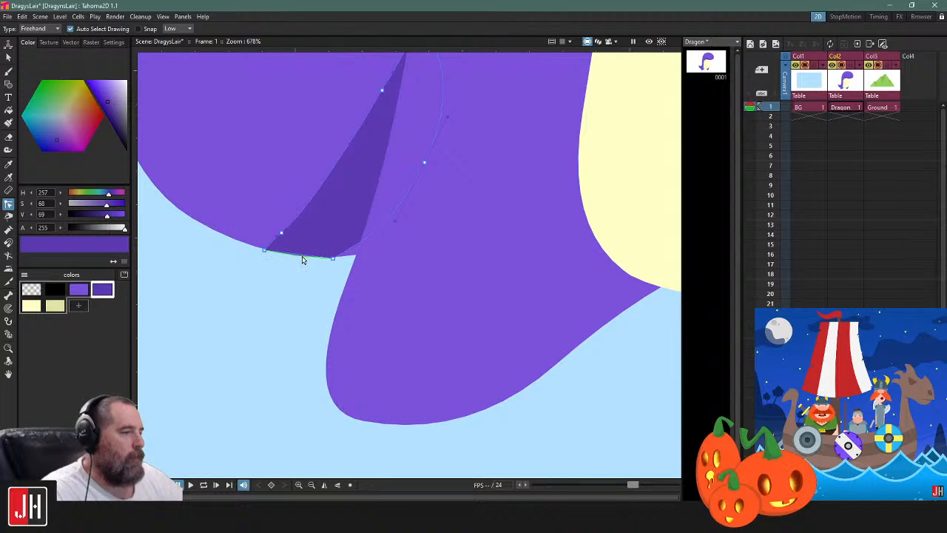
left_click_drag(332, 259, 359, 255)
left_click(317, 275)
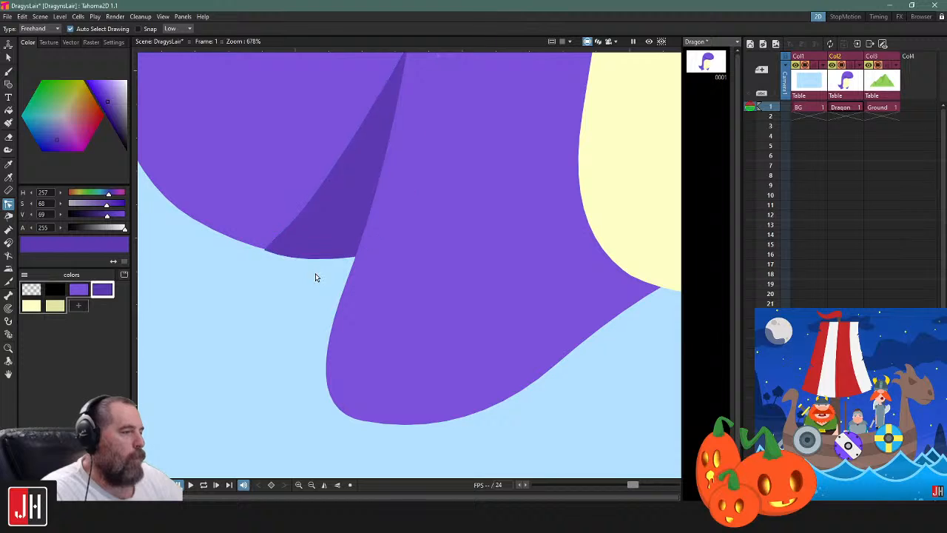
Refine the tail shadow's lower outer corner so it sits flush with the tail's outline, and save the scene
scroll(304, 291, "down", 8)
scroll(299, 290, "up", 7)
left_click(281, 284)
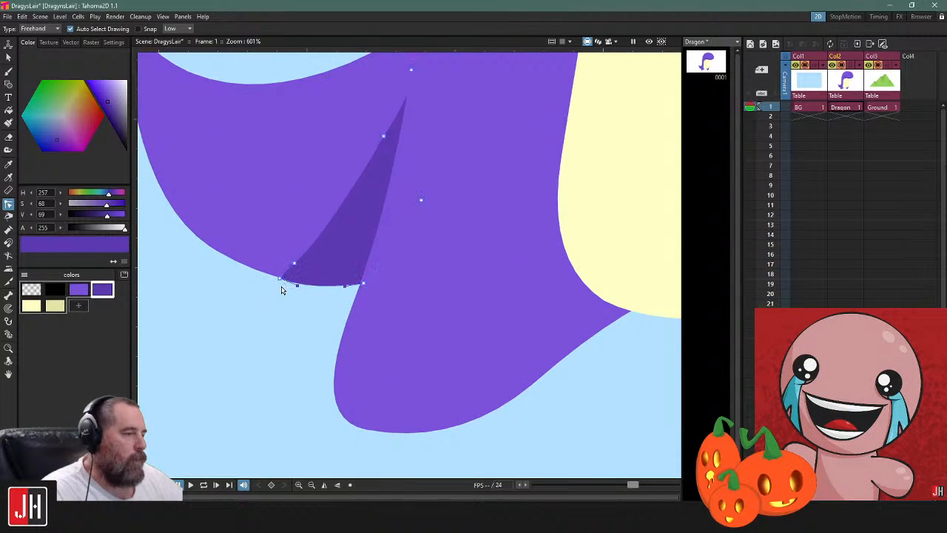
scroll(278, 276, "up", 5)
left_click(292, 293)
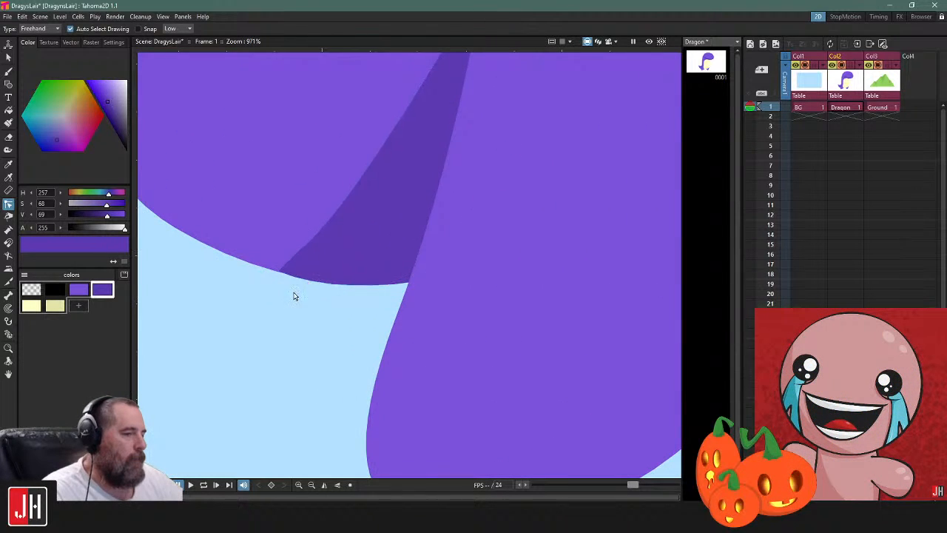
scroll(291, 298, "down", 20)
scroll(436, 339, "down", 3)
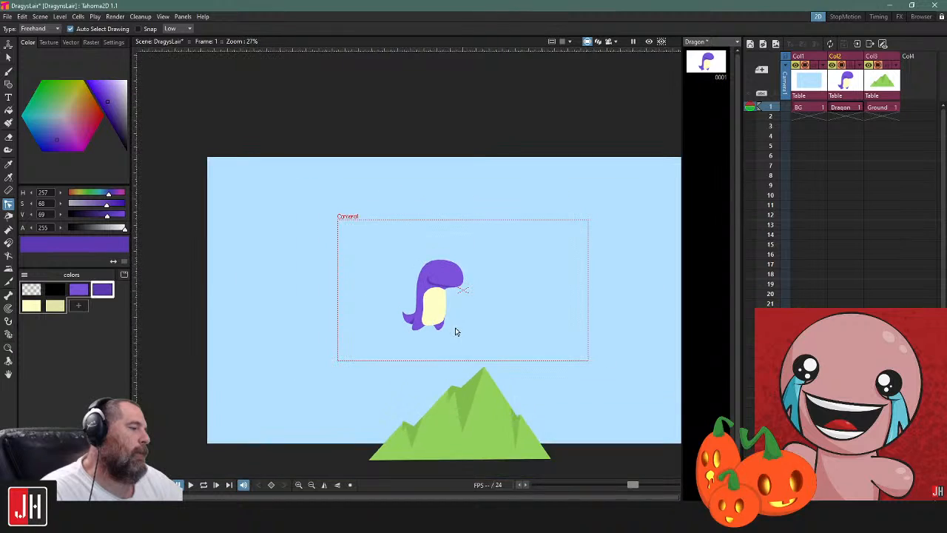
scroll(429, 292, "up", 2)
scroll(393, 255, "up", 15)
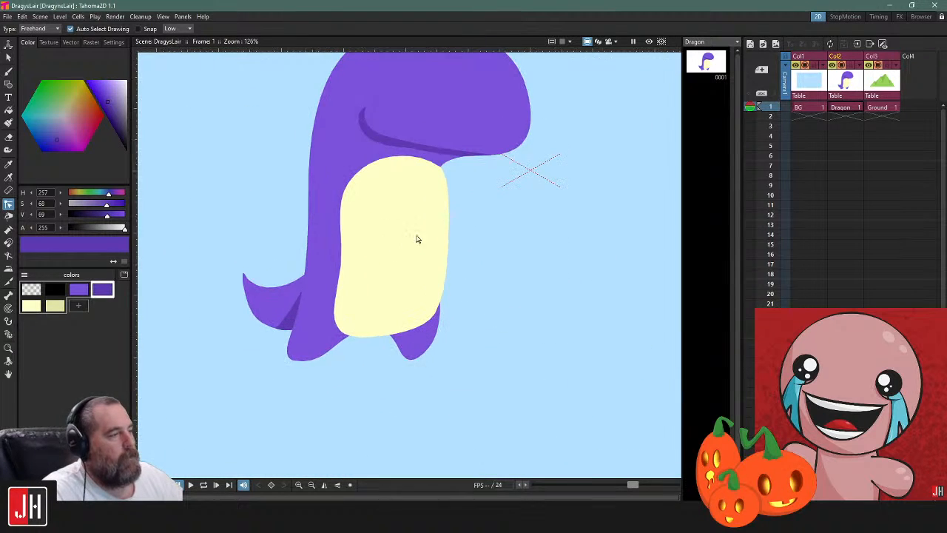
Add a new style to the dragon's palette and set its color to white
left_click_drag(402, 180, 415, 238)
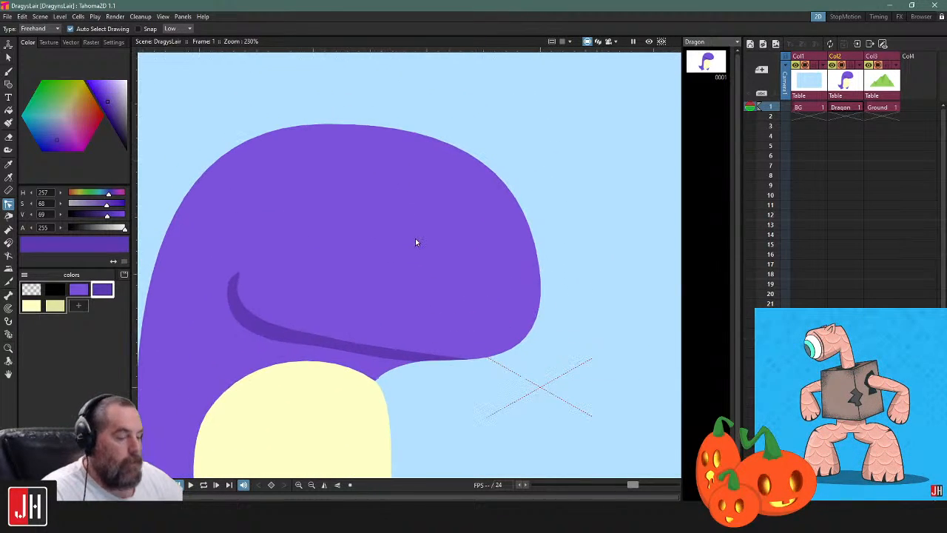
left_click(79, 307)
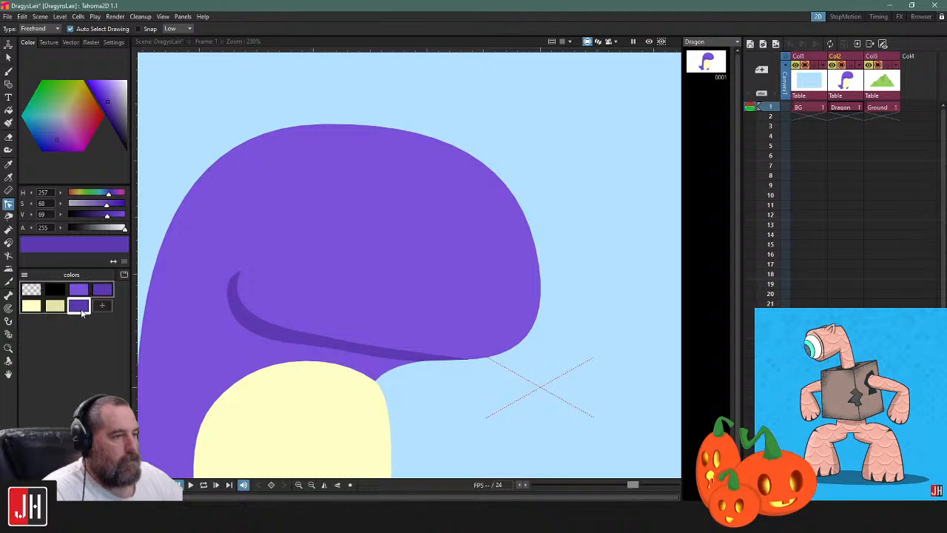
left_click_drag(126, 105, 171, 49)
Paint a filled white oval eye on the upper part of the dragon's head with the Brush, redoing the first stroke
left_click(8, 71)
scroll(361, 176, "up", 2)
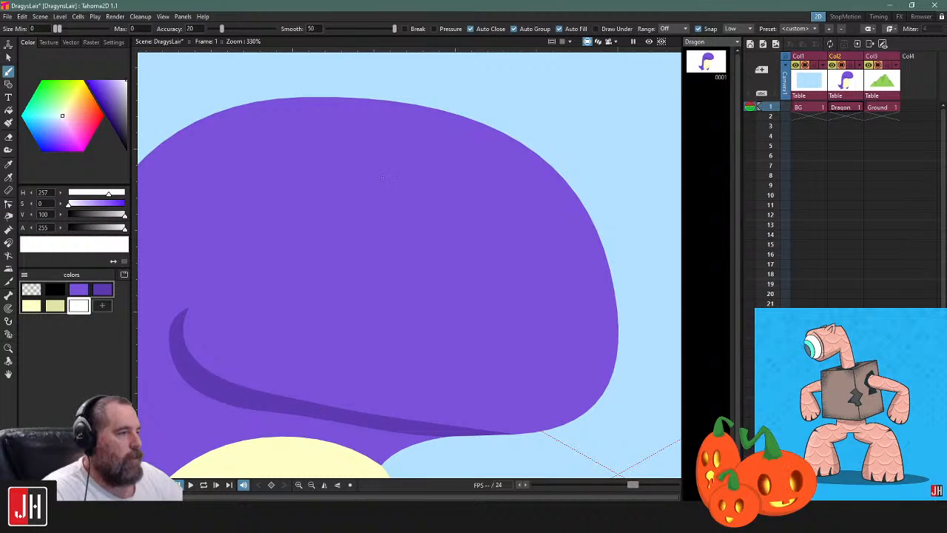
mouse_move(375, 150)
left_mouse_down()
mouse_move(418, 255)
mouse_move(425, 166)
mouse_move(411, 247)
left_mouse_up()
key("ctrl+z")
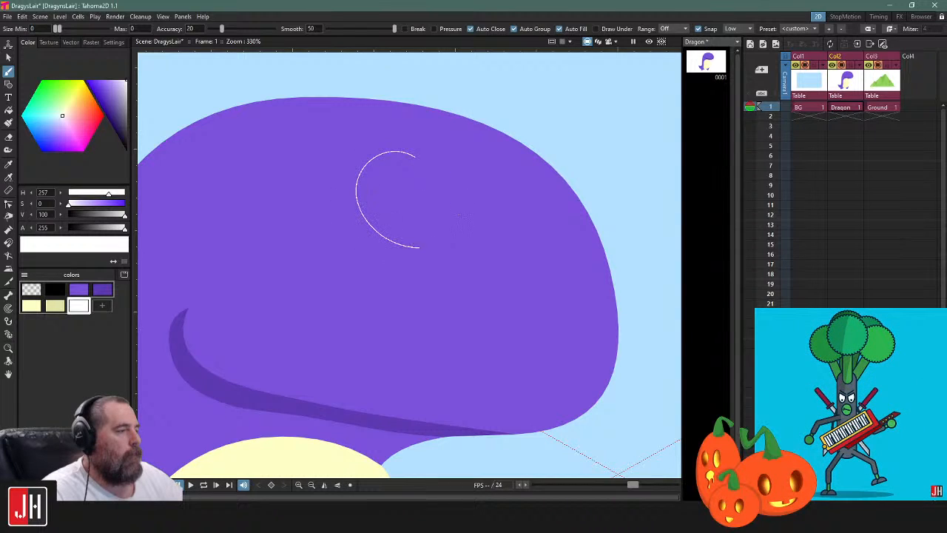
left_click_drag(415, 157, 435, 167)
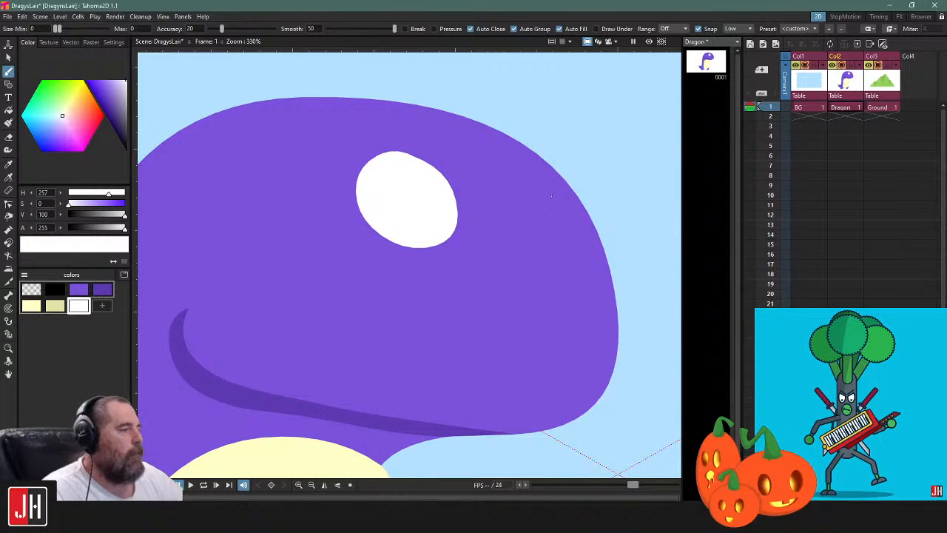
mouse_move(579, 207)
left_mouse_down()
mouse_move(560, 192)
mouse_move(563, 262)
mouse_move(588, 257)
mouse_move(560, 199)
left_mouse_up()
scroll(581, 235, "down", 1)
key("ctrl+z")
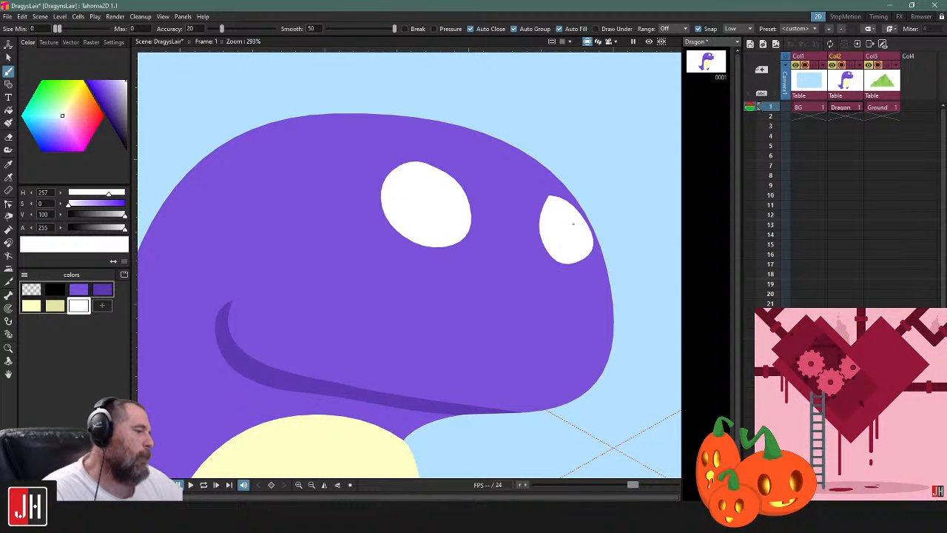
key("ctrl+z")
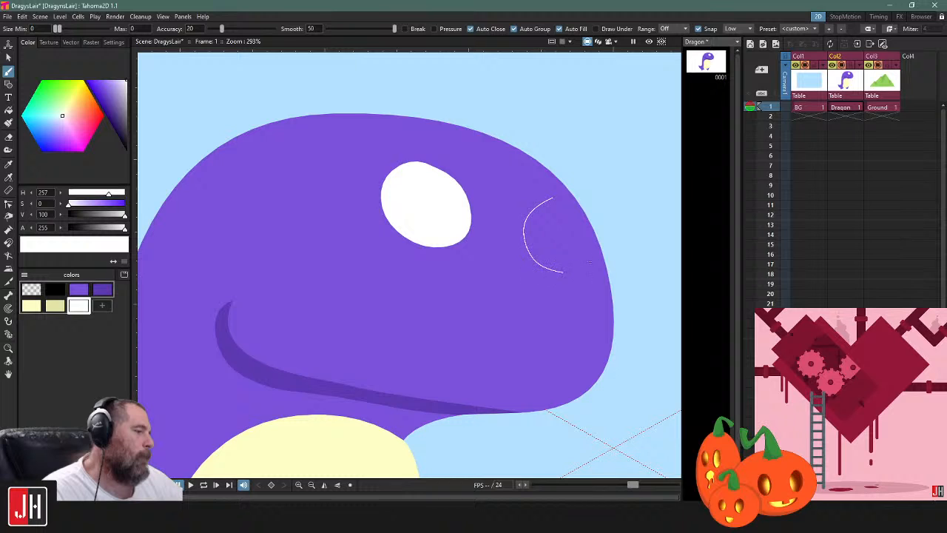
Paint a smaller white eye near the front edge of the head and smooth its pointed top by adjusting control point handles
left_click_drag(551, 197, 585, 253)
scroll(585, 254, "down", 7)
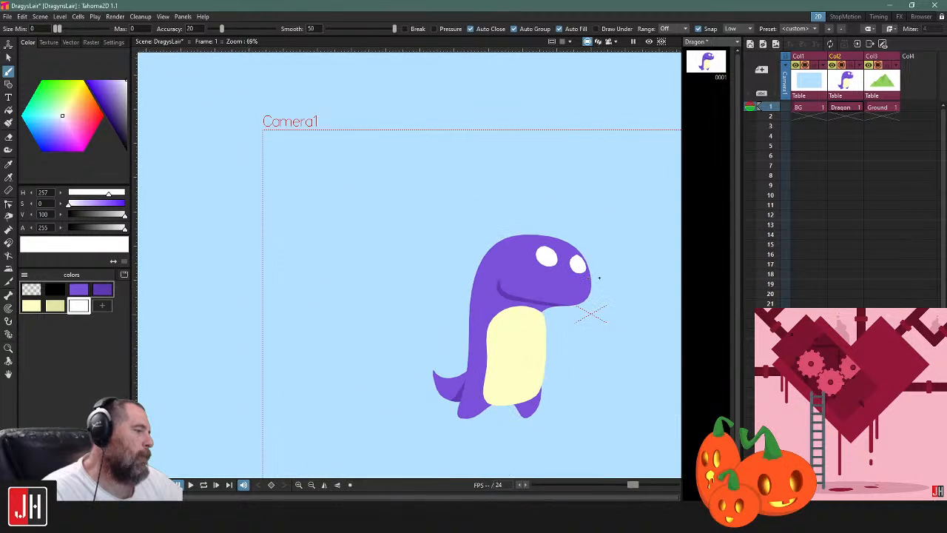
scroll(600, 275, "up", 5)
key("s")
left_click(518, 251)
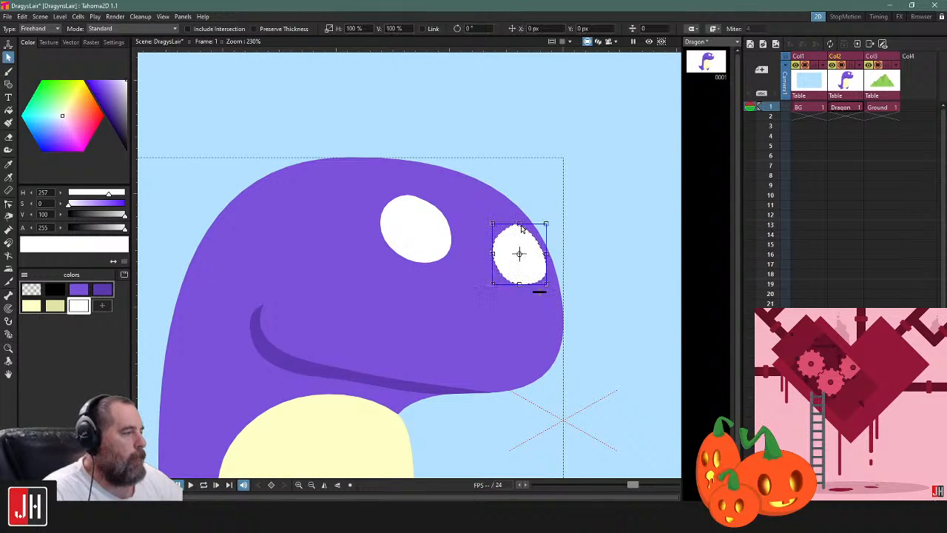
scroll(516, 292, "up", 2)
key("c")
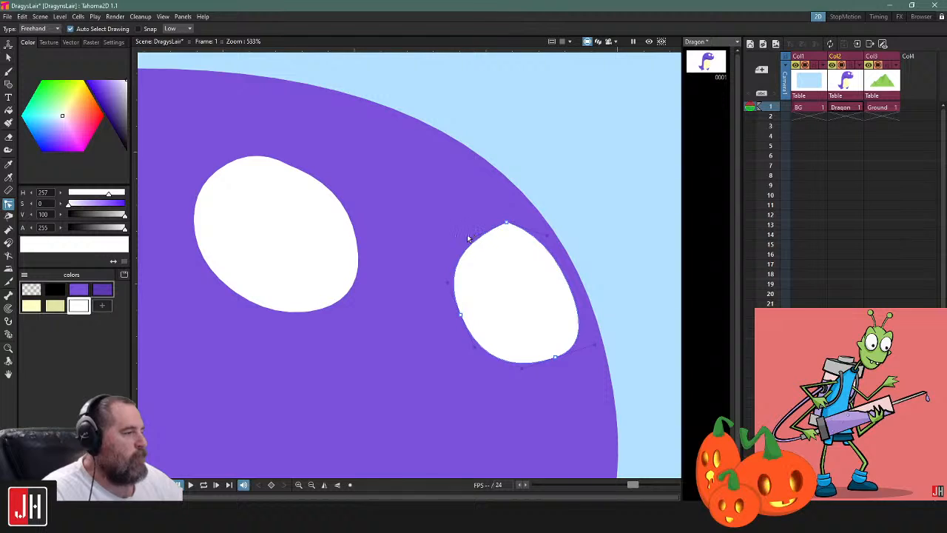
left_click_drag(467, 241, 468, 229)
left_click_drag(546, 239, 553, 272)
left_click(601, 227)
Nudge the front eye slightly lower on the head, deselect it, and save the scene
scroll(552, 299, "down", 9)
scroll(559, 299, "up", 6)
key("s")
left_click(553, 278)
left_click(553, 278)
scroll(541, 303, "up", 4)
scroll(548, 315, "down", 12)
left_click(619, 367)
left_click_drag(608, 368, 522, 297)
scroll(490, 291, "down", 5)
scroll(439, 249, "up", 6)
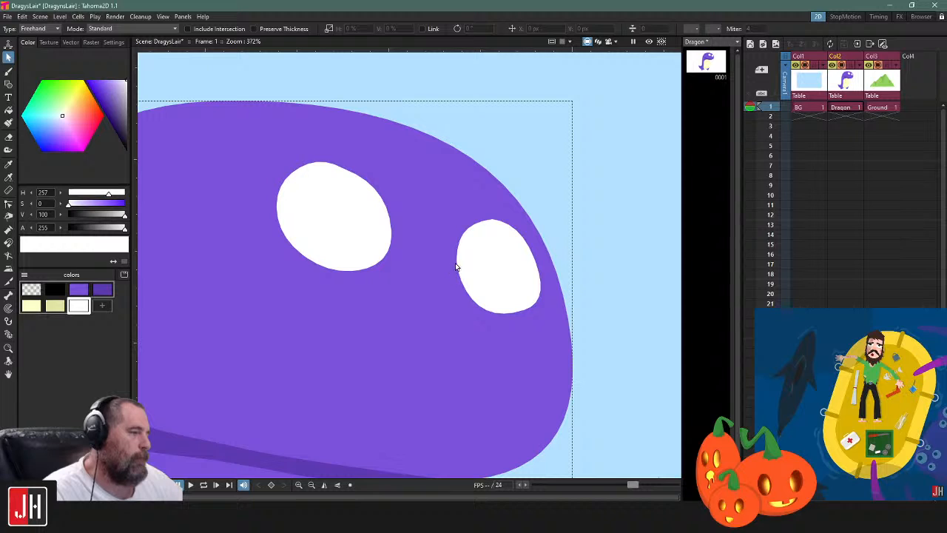
left_click(464, 273)
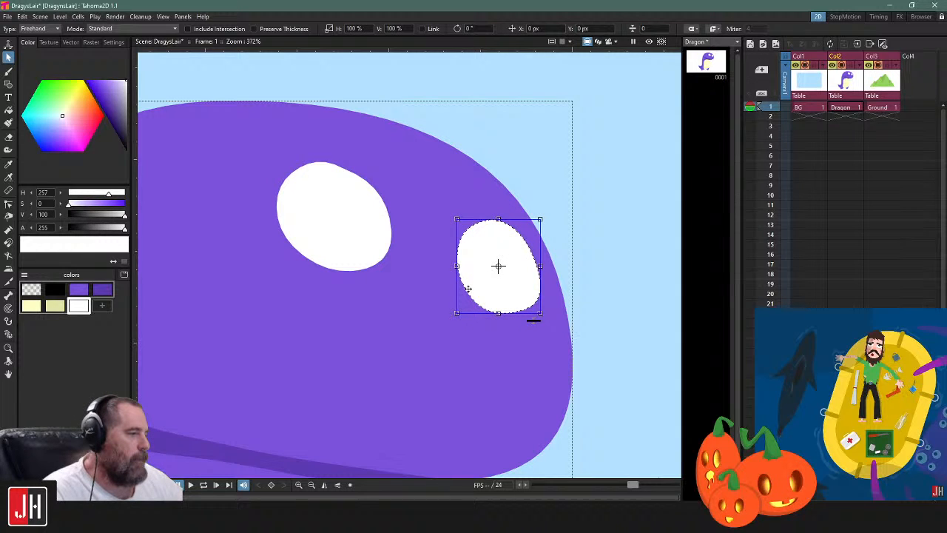
left_click(609, 249)
scroll(592, 281, "down", 6)
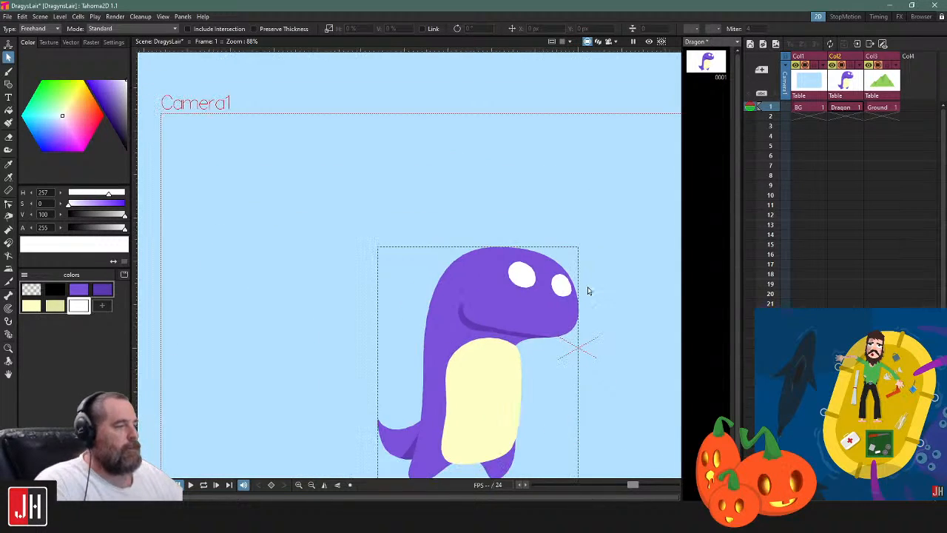
left_click_drag(599, 296, 365, 187)
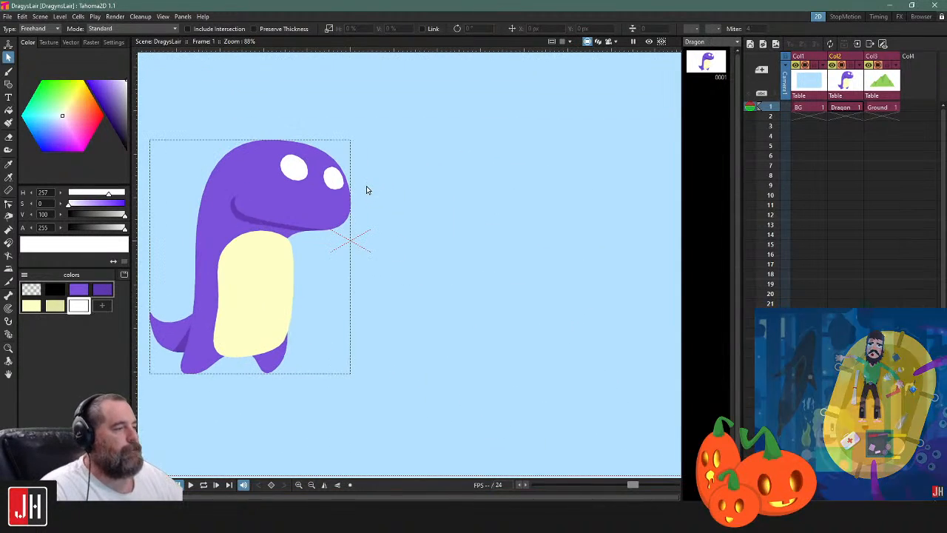
Paint a curled, filled dark purple shape with a pointed tip in the empty sky in front of the dragon
left_click(9, 71)
left_click(102, 289)
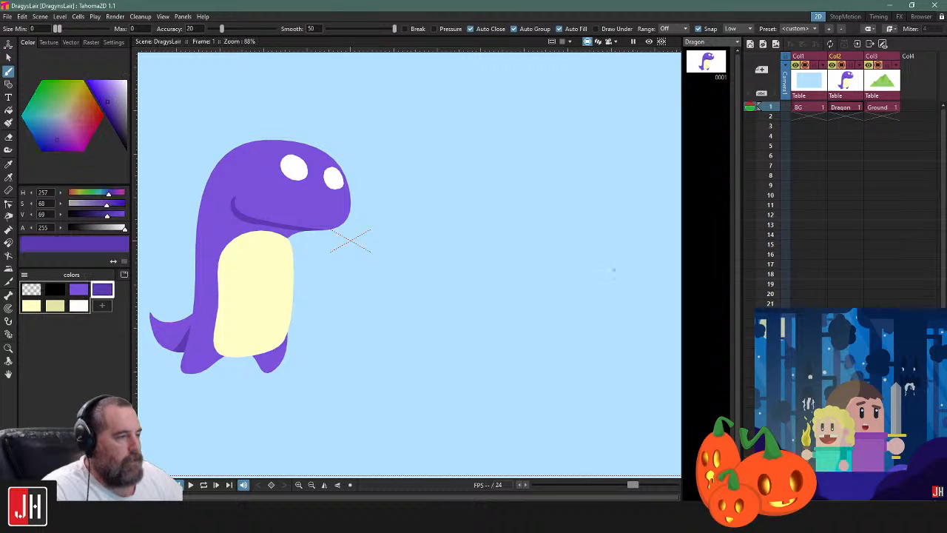
mouse_move(512, 293)
left_mouse_down()
mouse_move(565, 278)
mouse_move(556, 255)
left_mouse_up()
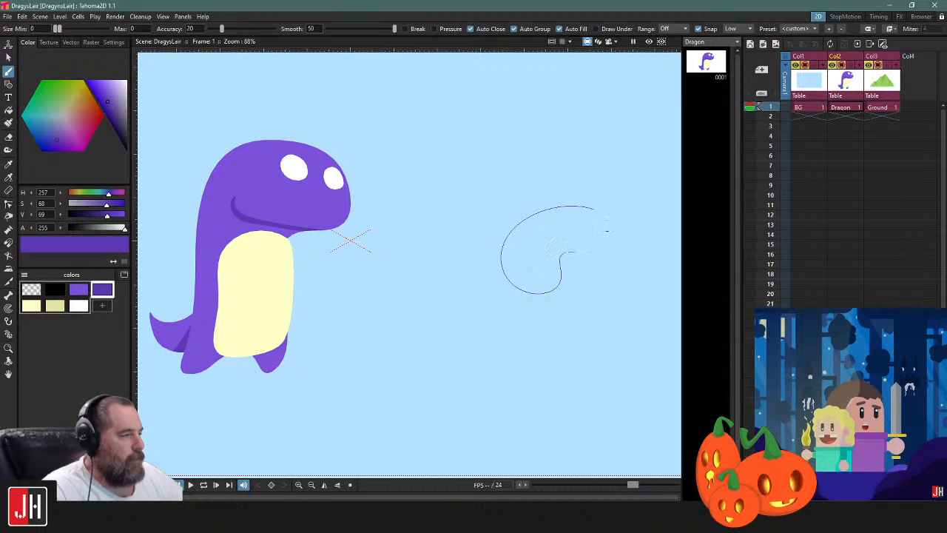
left_click_drag(597, 210, 594, 210)
Adjust the curled shape's control points near its pointed tip and deselect it
key("c")
left_click(585, 254)
left_click(610, 257, "ctrl")
mouse_move(611, 257)
left_mouse_down()
mouse_move(640, 258)
mouse_move(606, 260)
left_mouse_up()
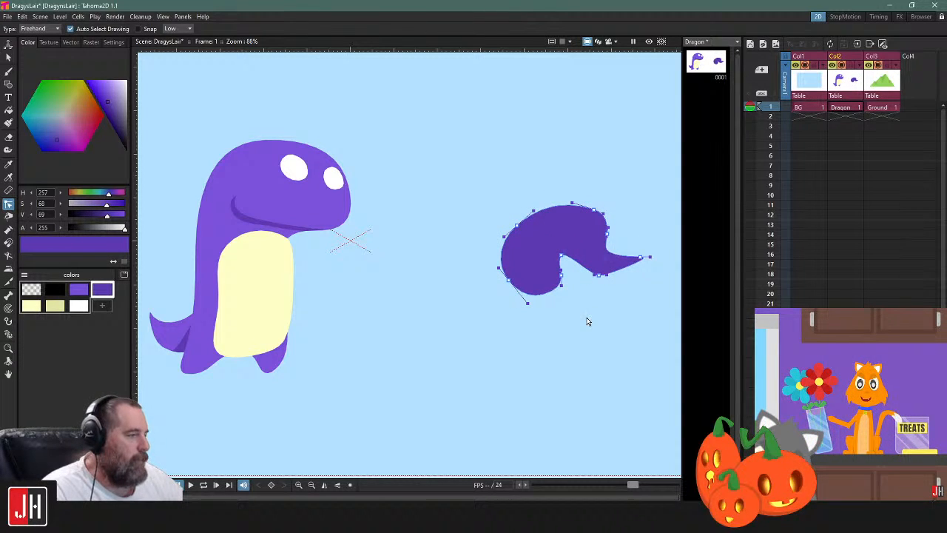
left_click(586, 321)
Draw a filled five-point dark purple polyline shape between the dragon and the curled shape, leaving it deselected
left_click(8, 84)
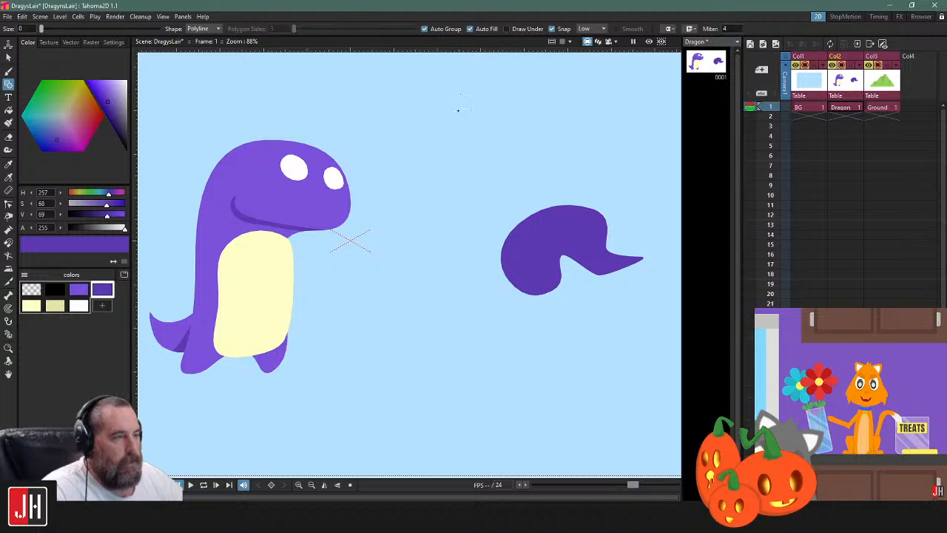
left_click(475, 164)
left_click(360, 332)
left_click(443, 381)
left_click(427, 286)
left_click(477, 234)
left_click(475, 164)
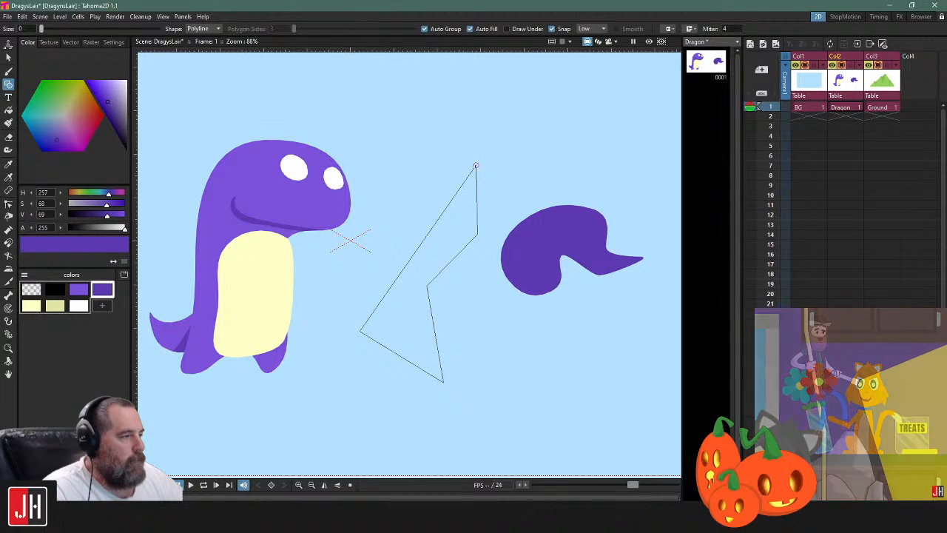
key("s")
left_click(472, 242)
left_click(500, 201)
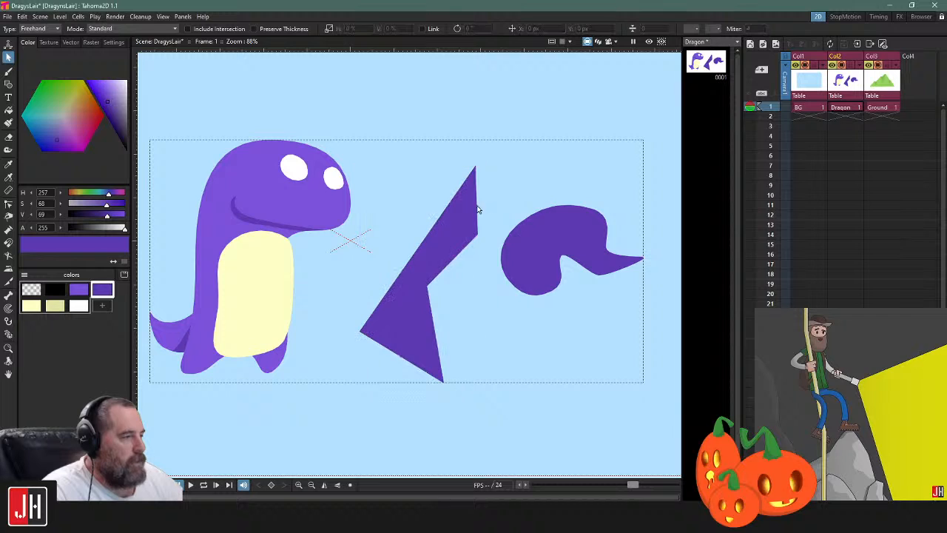
Bend the polyline shape's short upper front edge outward and its long back edge into curves by reshaping the lines, leaving it deselected
key("c")
left_click(477, 210)
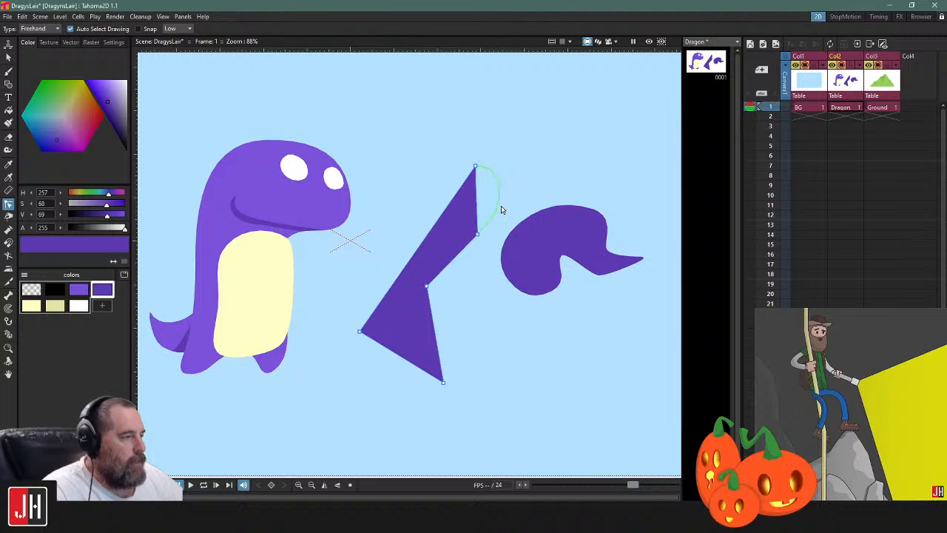
left_click_drag(498, 210, 503, 207)
left_click(516, 193)
left_click(453, 201)
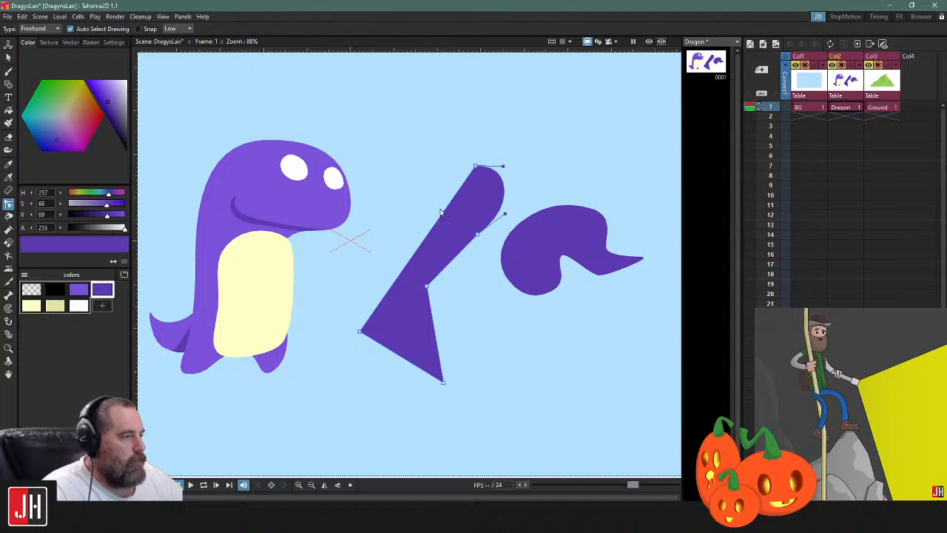
left_click_drag(442, 213, 397, 202)
left_click(492, 120)
Delete the polyline shape and the curled shape from the sky in front of the dragon
left_click(494, 172)
key("s")
left_click(500, 175)
left_click(573, 207, "shift")
key("Delete")
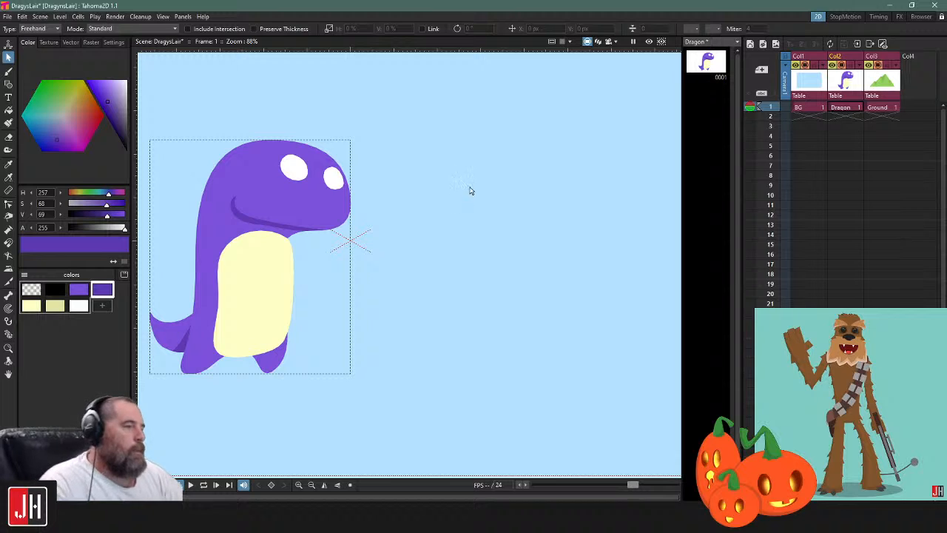
Brush a filled light purple oval in the empty sky in front of the dragon
left_click_drag(560, 202, 533, 202)
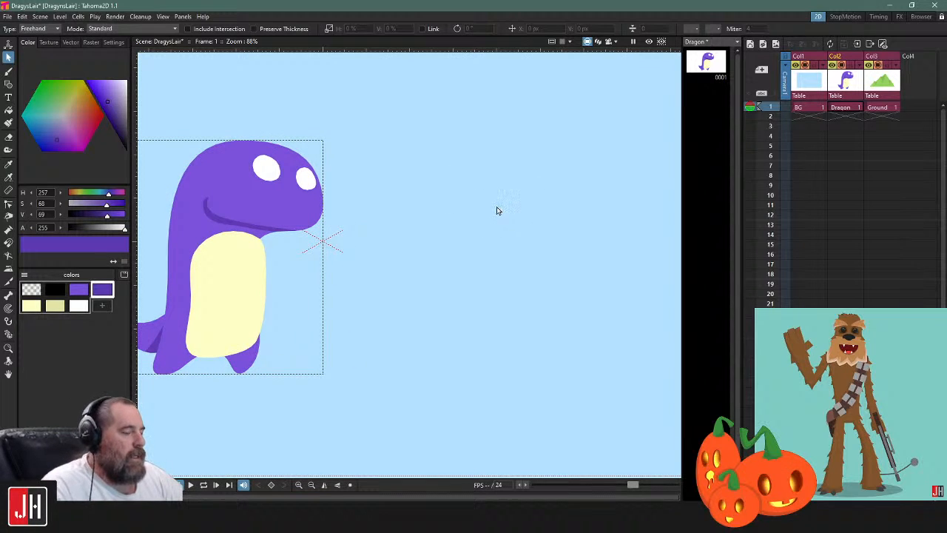
key("b")
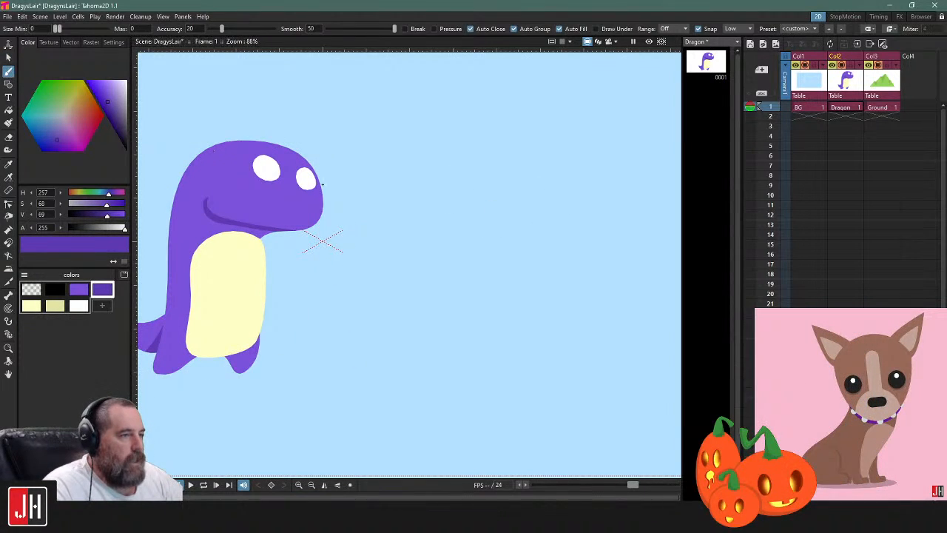
left_click(79, 290)
mouse_move(501, 198)
left_mouse_down()
mouse_move(423, 278)
mouse_move(559, 320)
left_mouse_up()
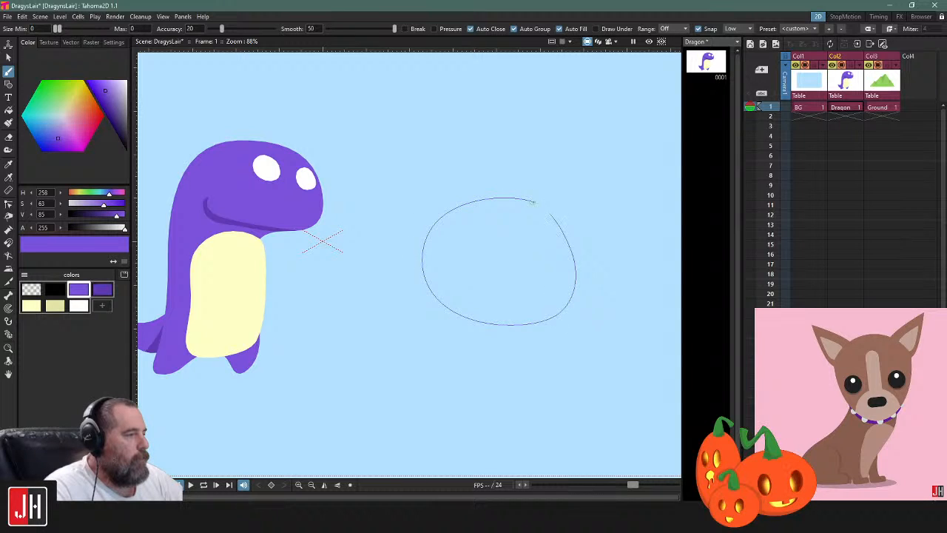
left_click_drag(534, 201, 536, 206)
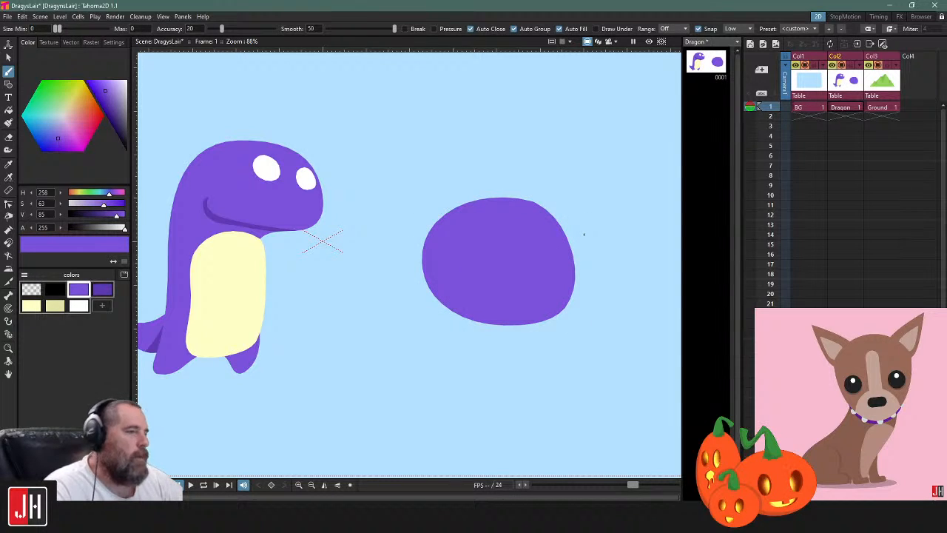
Try a dark purple brush stroke across the oval with automatic filling on, and undo it
left_click(105, 291)
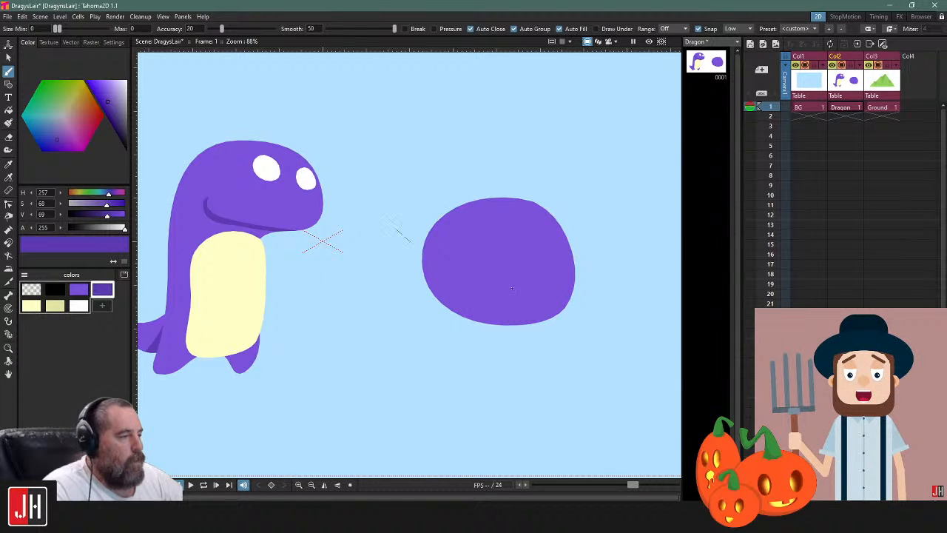
left_click_drag(643, 276, 642, 276)
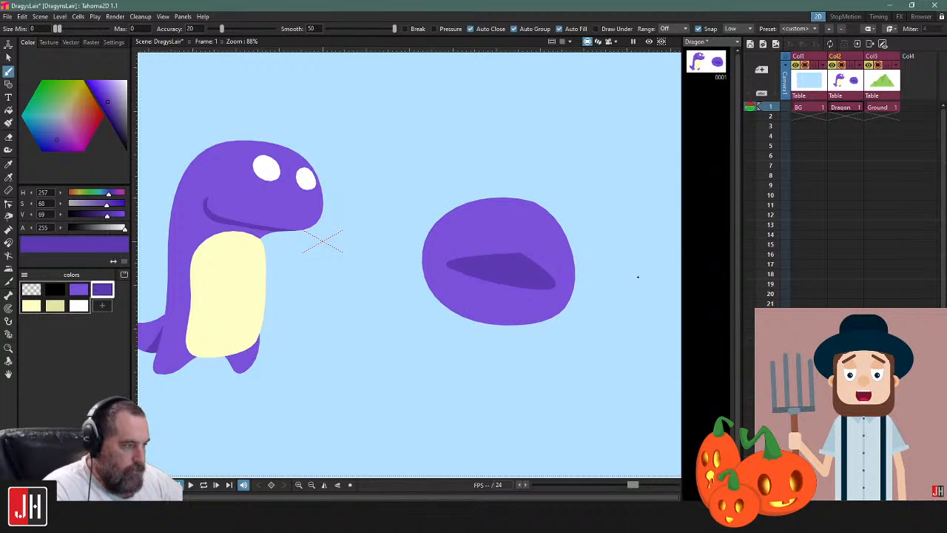
key("ctrl+z")
Turn off the brush's Auto Close, Auto Group and Auto Fill, and draw a dark purple curved line diagonally across the oval
left_click(530, 31)
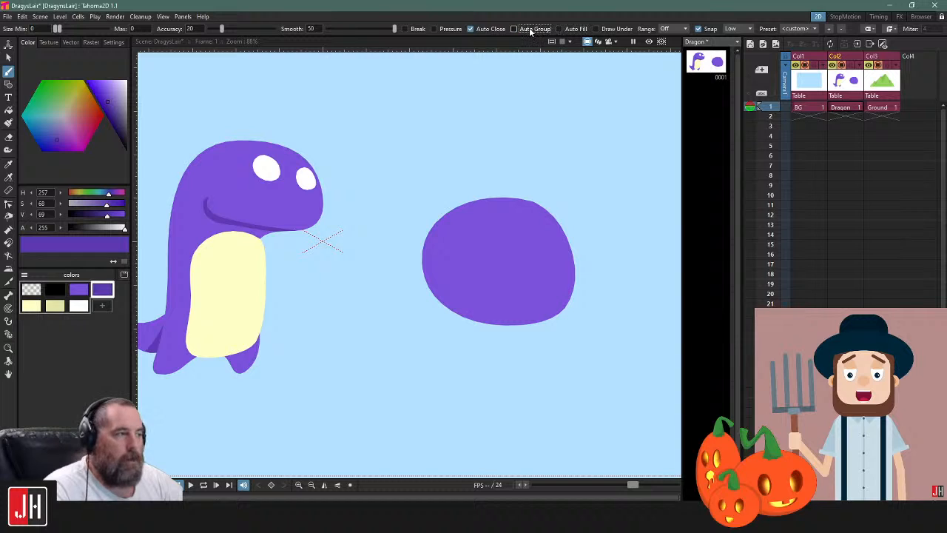
left_click_drag(674, 287, 675, 288)
key("ctrl+z")
mouse_move(432, 178)
left_mouse_down()
mouse_move(496, 251)
mouse_move(596, 303)
mouse_move(656, 309)
left_mouse_up()
key("ctrl+z")
left_click_drag(421, 179, 675, 332)
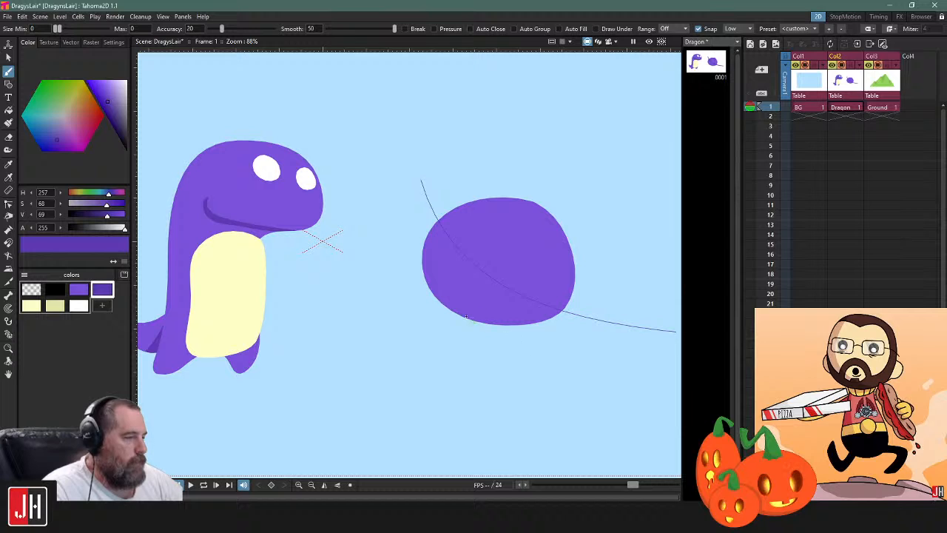
Try to fill the part of the oval below the line with dark purple, and undo the fill
key("f")
left_click(448, 277)
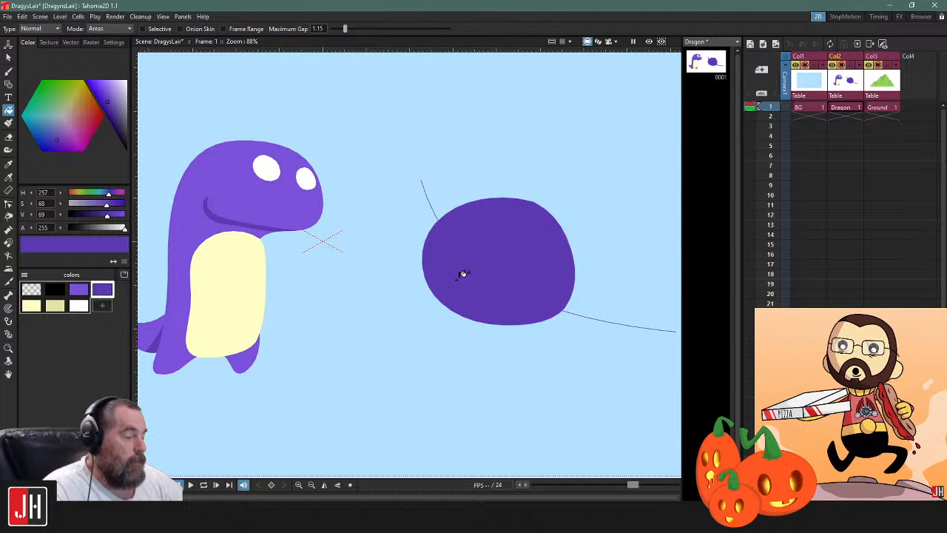
key("ctrl+z")
Delete the curved line and the light purple oval
key("s")
left_click(435, 215)
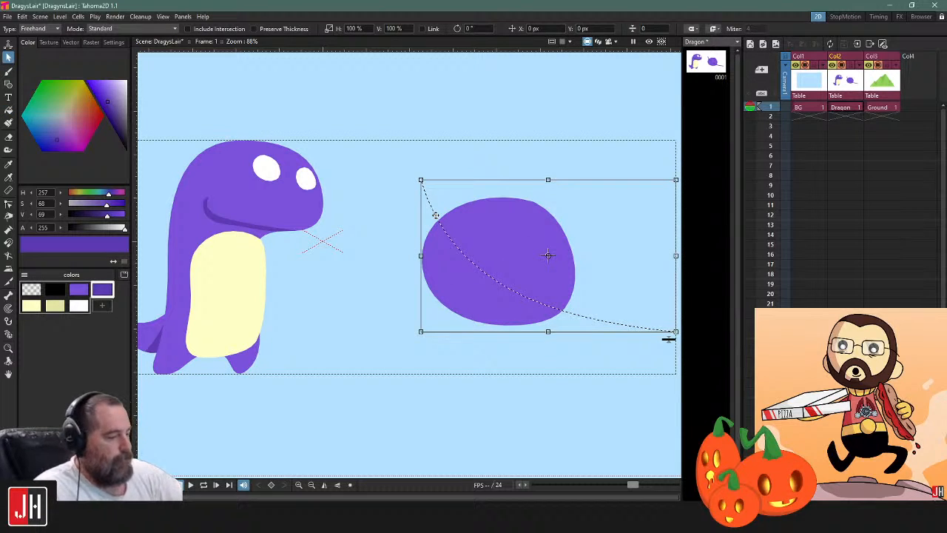
key("Delete")
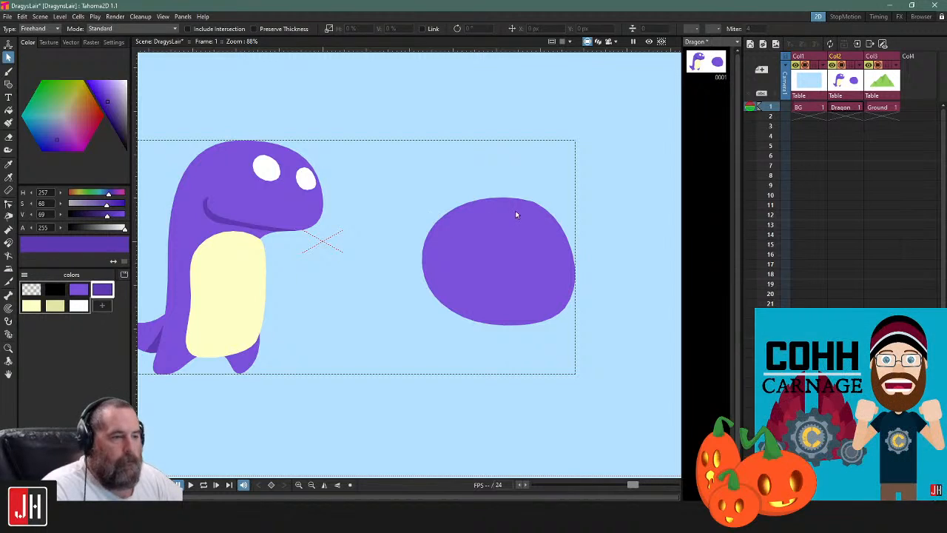
left_click(538, 215)
key("Delete")
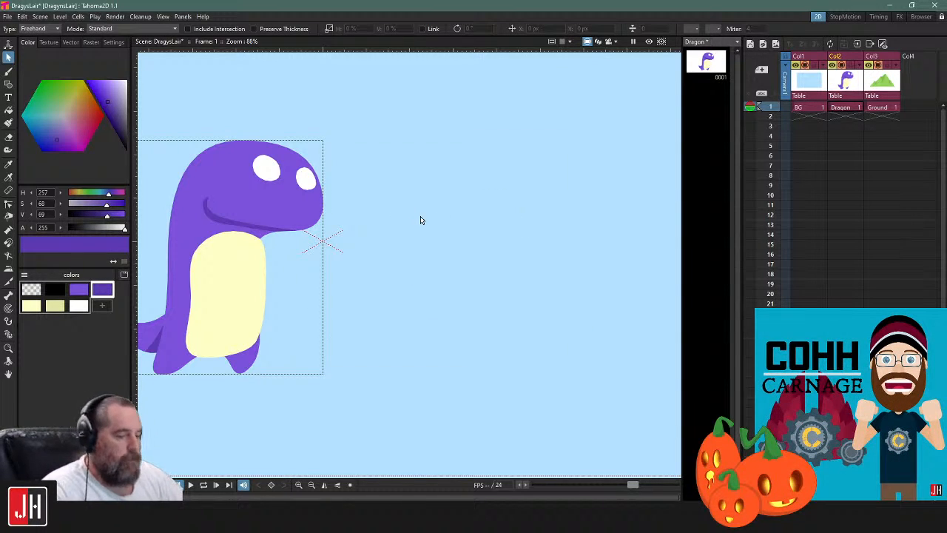
Brush a new filled dark purple oval in the sky in front of the dragon
key("b")
left_click(565, 29)
mouse_move(510, 198)
left_mouse_down()
mouse_move(452, 300)
mouse_move(560, 236)
left_mouse_up()
left_click_drag(517, 204, 518, 201)
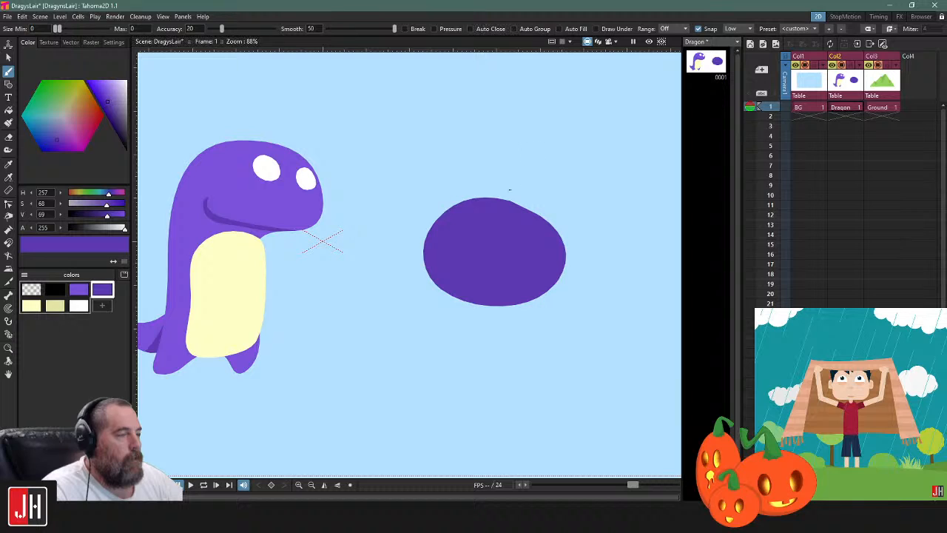
Recolor the oval with the light purple body color using the Fill tool
key("ctrl+a")
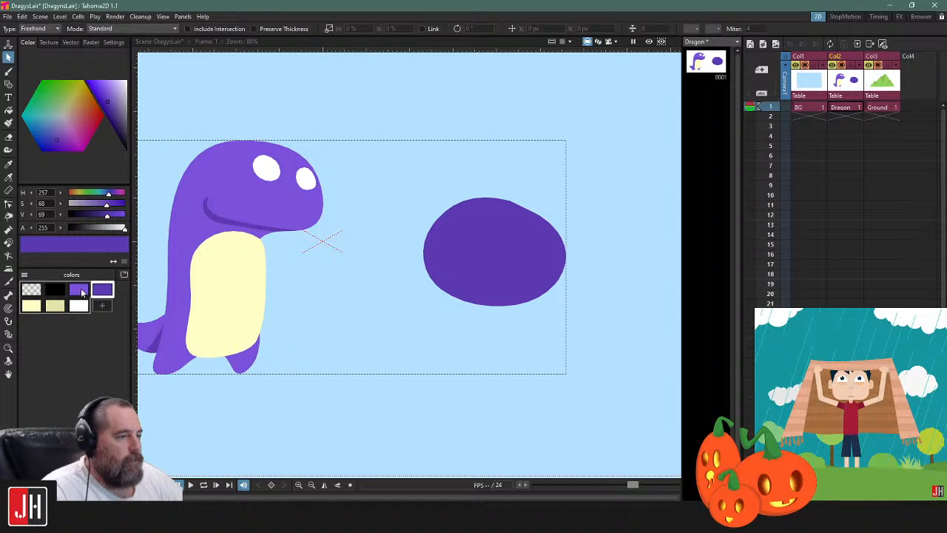
left_click(531, 221)
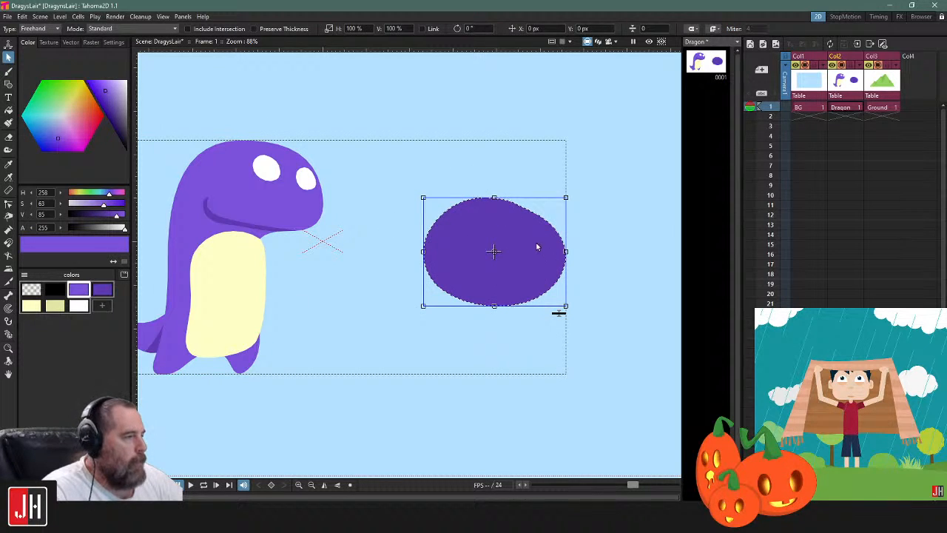
key("f")
left_click(534, 238)
key("s")
Brush a thin dark purple line diagonally across the oval, extending past its outline at both ends
left_click(105, 290)
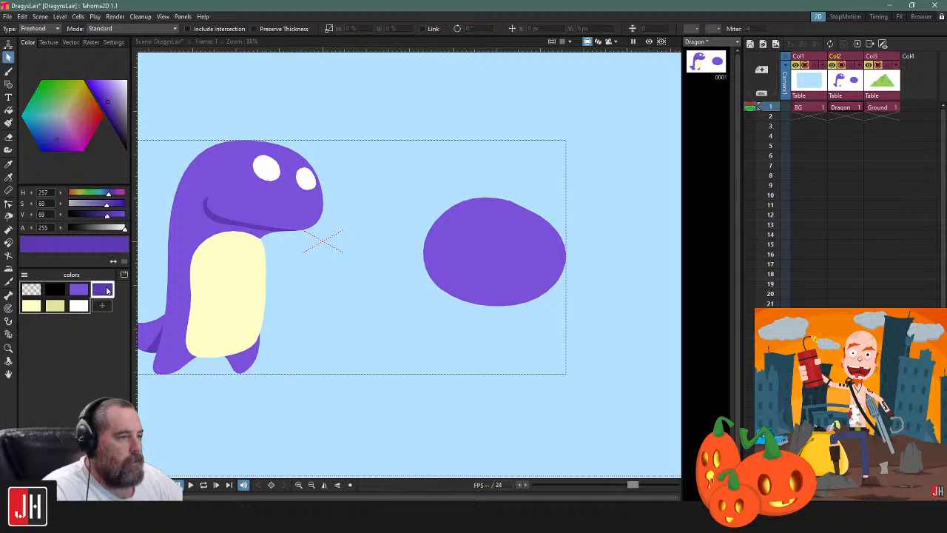
key("b")
left_click_drag(585, 289, 518, 261)
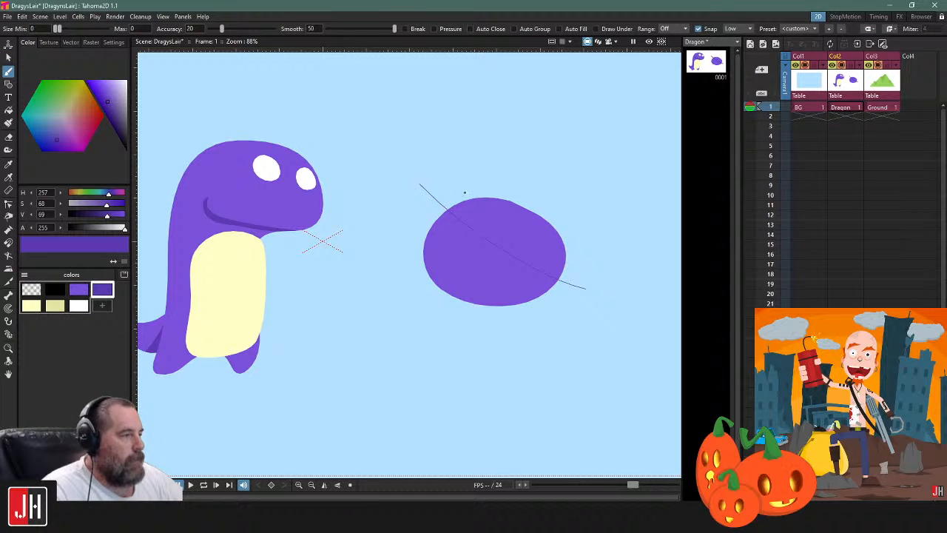
Increase the diagonal line's thickness so it forms a bold stroke across the oval, leaving it deselected
key("s")
left_click(438, 201)
left_click(579, 299)
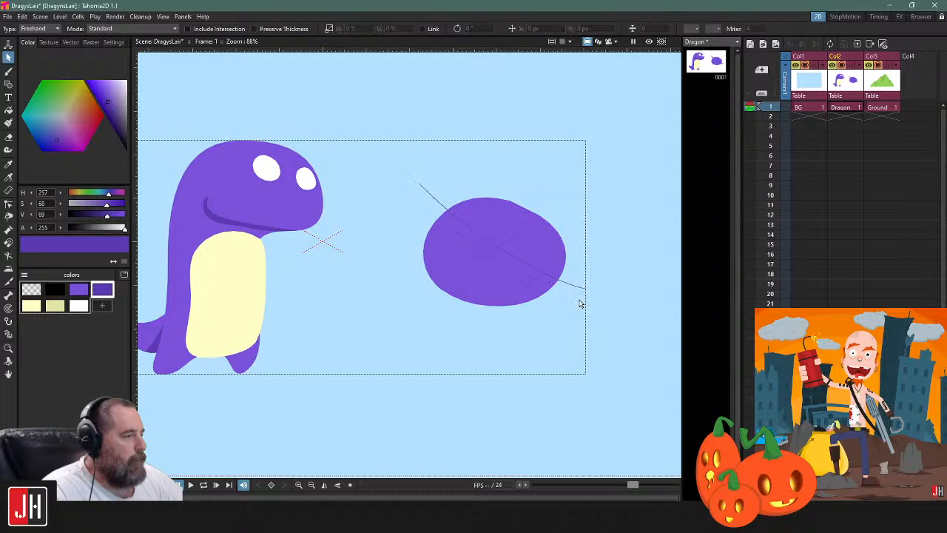
left_click(579, 298)
left_click_drag(579, 298, 593, 270)
left_click(624, 268)
Try to fill the oval's area beneath the thick line with dark purple, and undo the fill
key("f")
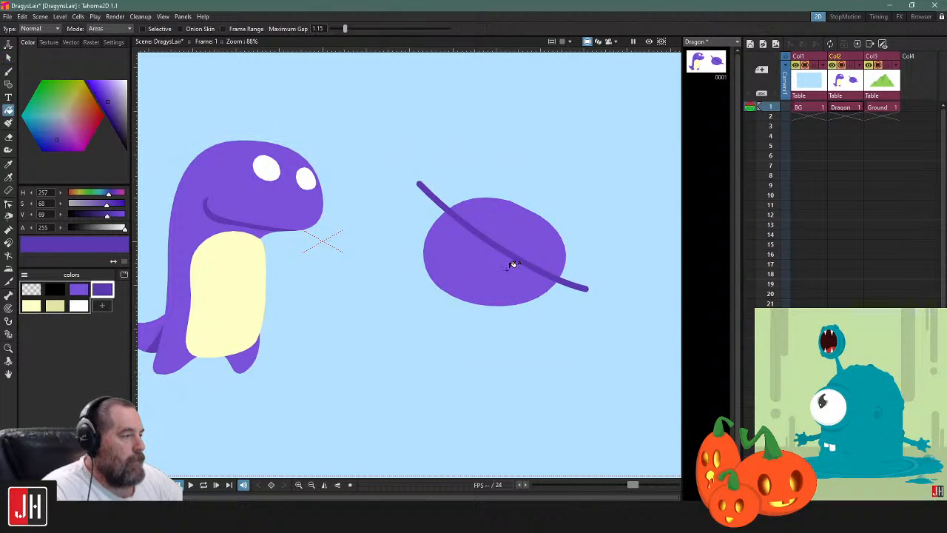
left_click(509, 259)
key("ctrl+z")
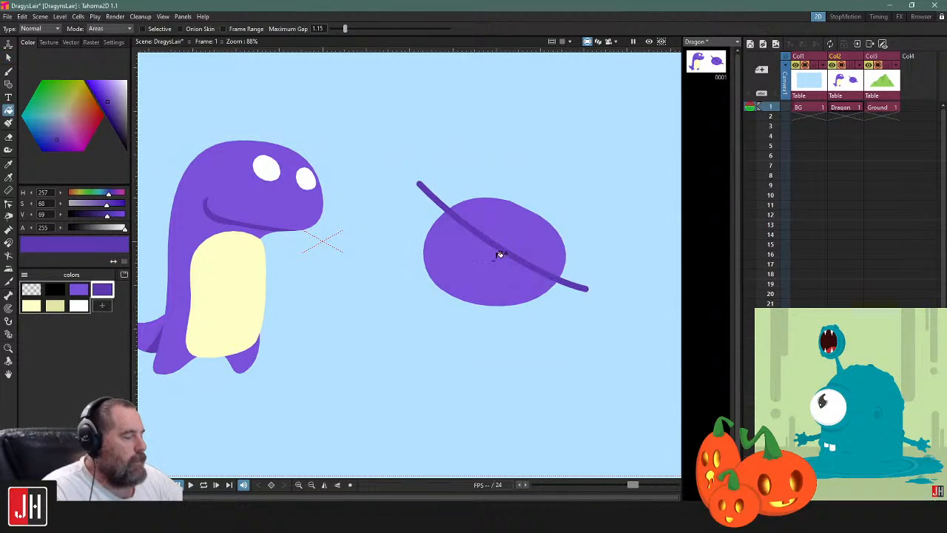
Select the thick line and the oval in turn, and fill only the oval's area beneath the line with dark purple
key("s")
left_click(437, 205)
left_click(539, 221)
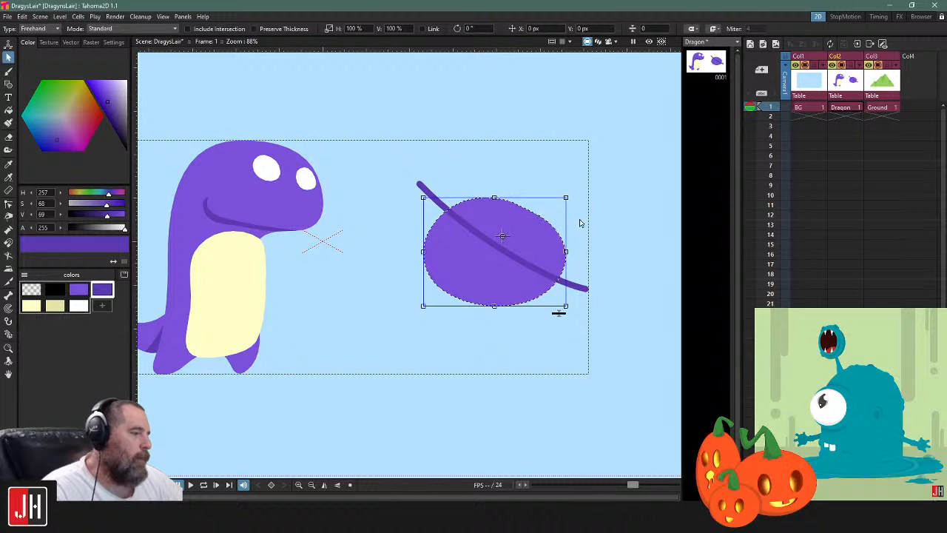
left_click(612, 215)
left_click(541, 225)
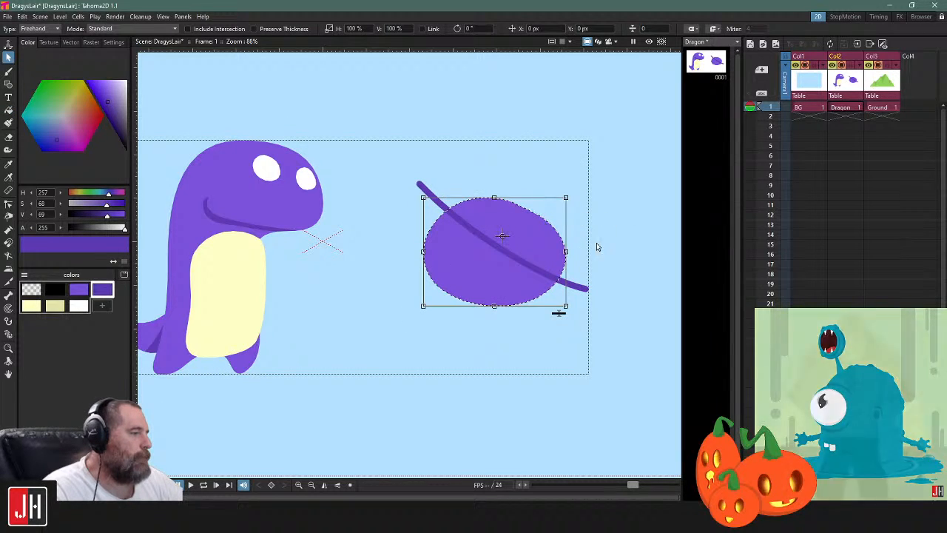
left_click(585, 243)
key("f")
left_click(488, 267)
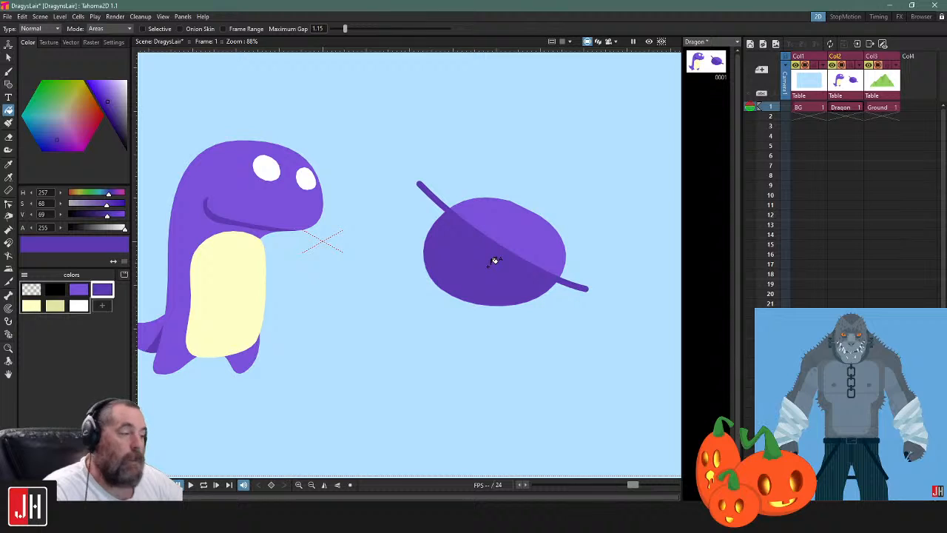
Reduce the diagonal line's thickness to a hairline and leave it deselected
key("s")
left_click(436, 204)
left_click(584, 325)
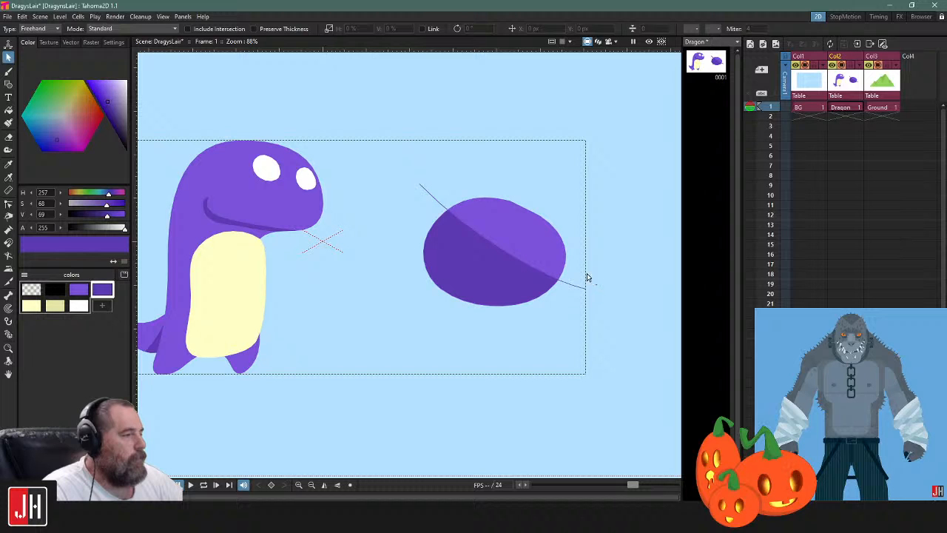
left_click(436, 209)
left_click(606, 232)
left_click(573, 285)
left_click(632, 260)
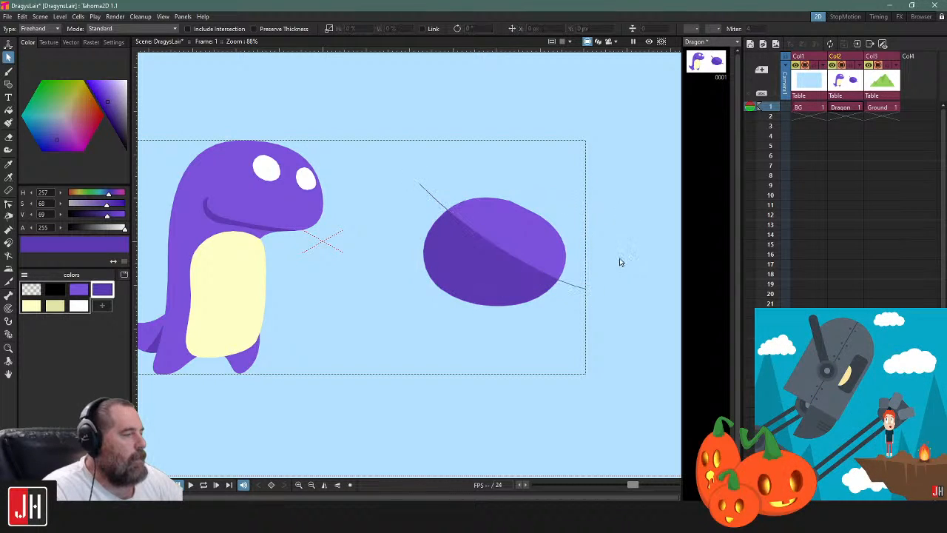
Move the dividing line lower, bow it toward the oval's underside, and pull both its ends in to the oval's outline
left_click_drag(528, 272, 522, 281)
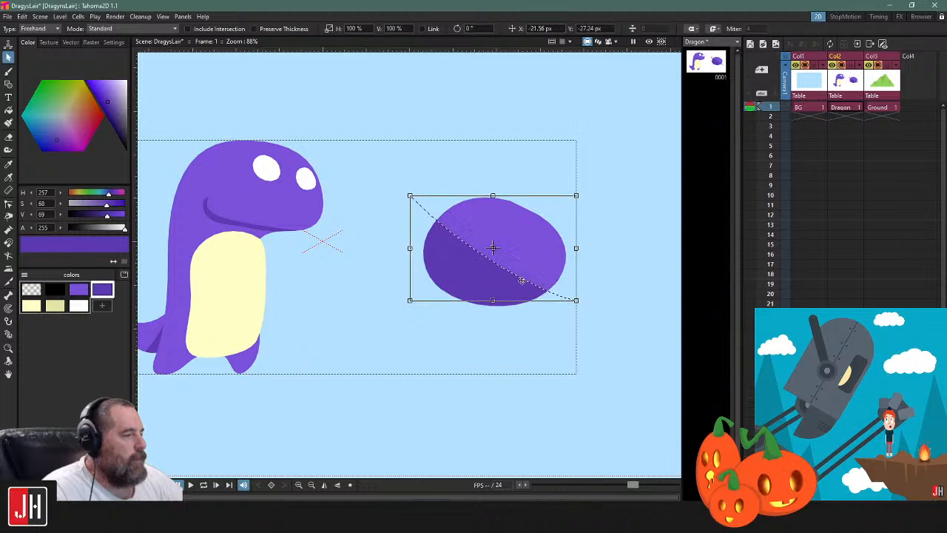
key("c")
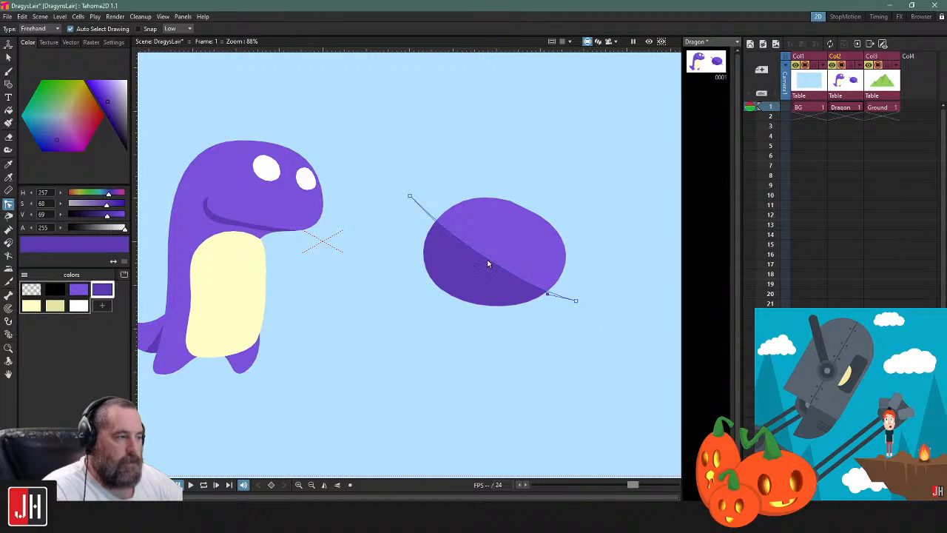
left_click_drag(488, 263, 472, 274)
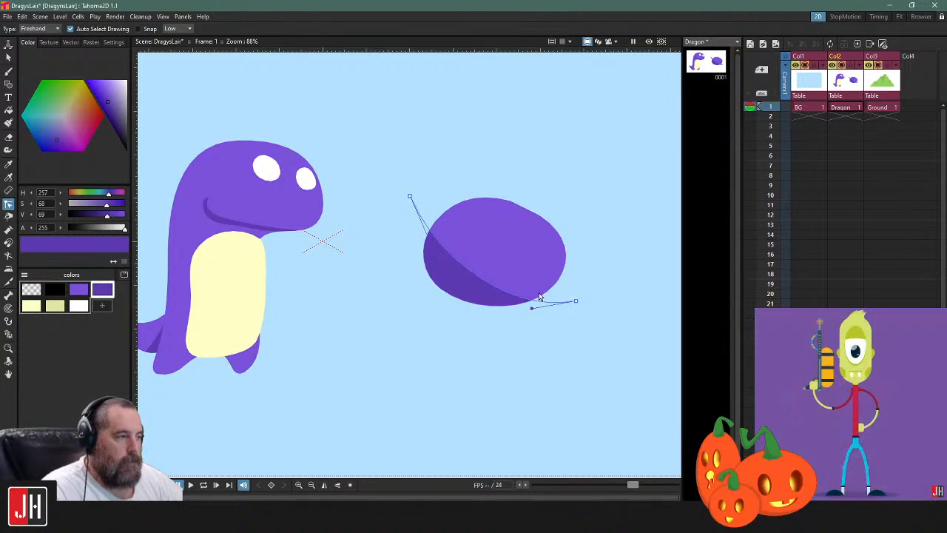
left_click_drag(575, 304, 547, 294)
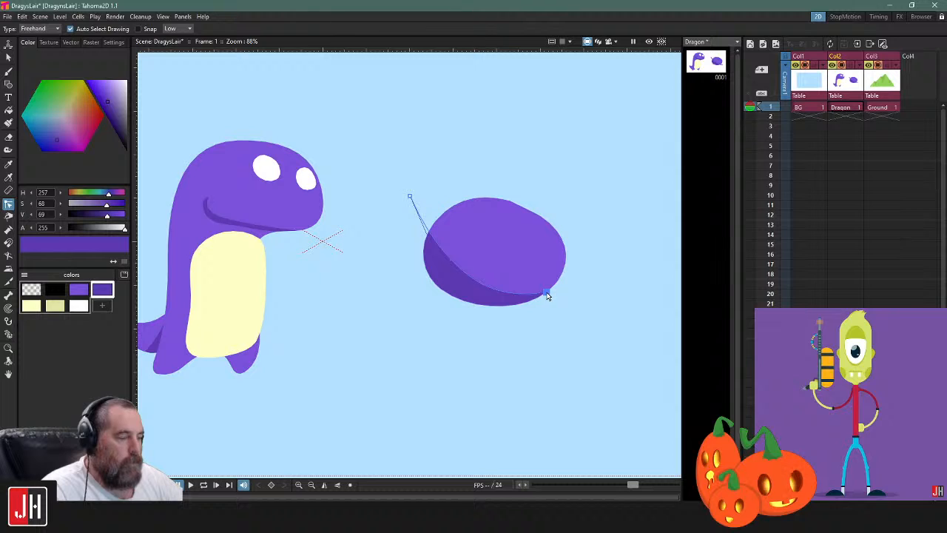
left_click_drag(410, 196, 425, 224)
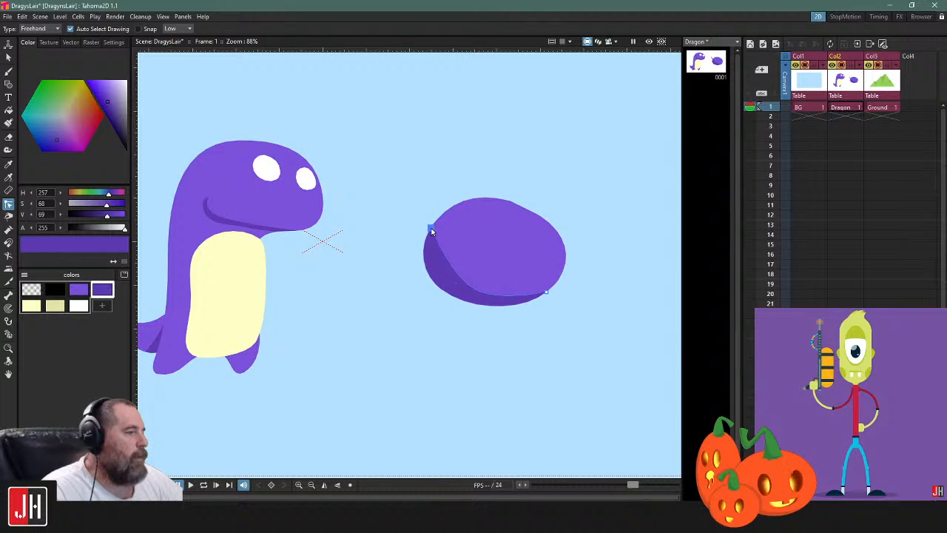
left_click(405, 200)
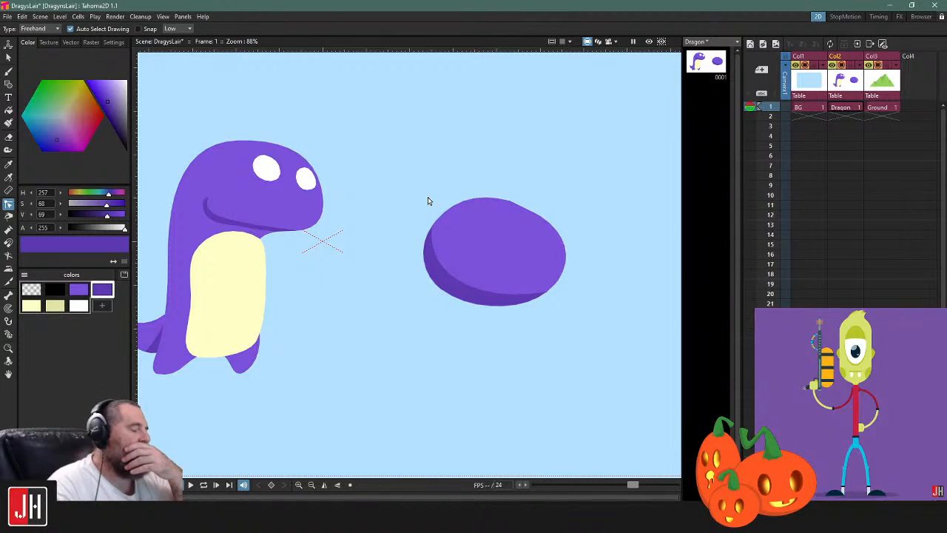
Reduce the oval's dividing line to zero thickness and leave it deselected
key("s")
left_click(534, 291)
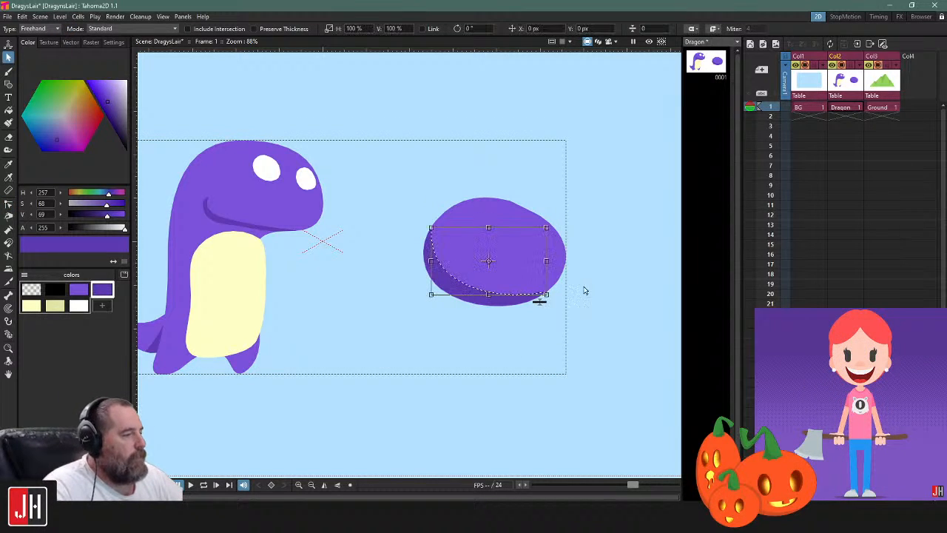
mouse_move(543, 332)
left_mouse_down()
mouse_move(546, 309)
mouse_move(554, 315)
mouse_move(533, 291)
mouse_move(556, 315)
mouse_move(546, 307)
mouse_move(540, 368)
left_mouse_up()
left_click(539, 367)
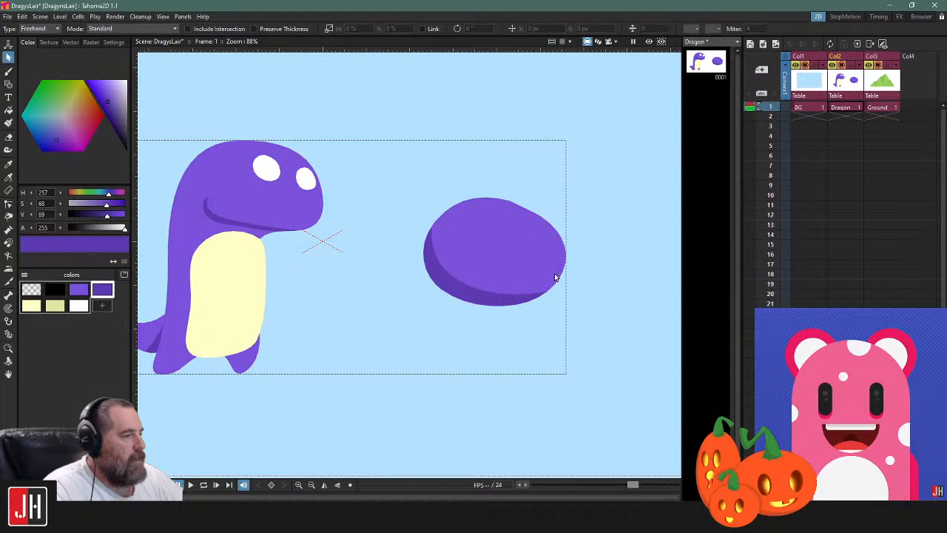
Adjust the dividing line's lower-right end point so that it meets the oval's outline
scroll(555, 277, "up", 2)
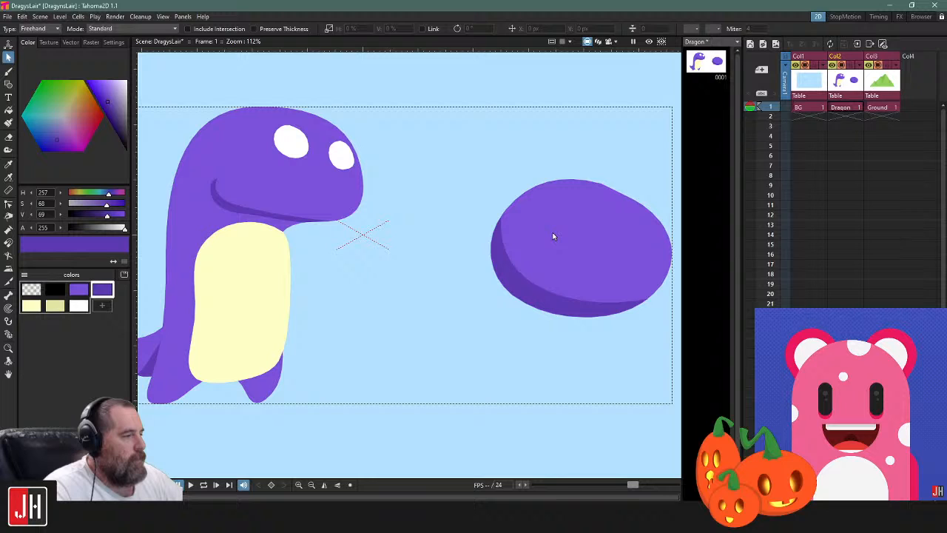
scroll(506, 220, "up", 20)
scroll(467, 201, "down", 20)
left_click_drag(587, 302, 456, 256)
scroll(456, 256, "up", 15)
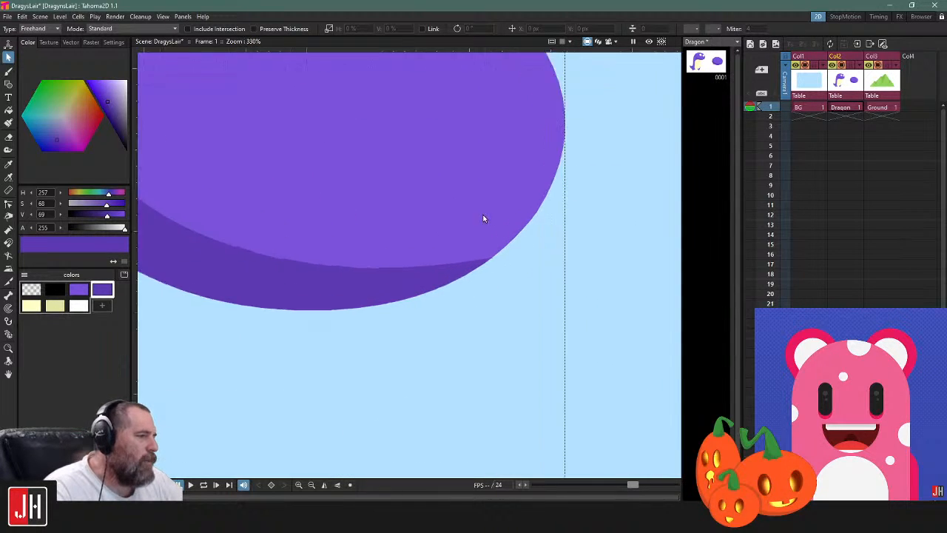
left_click(525, 258)
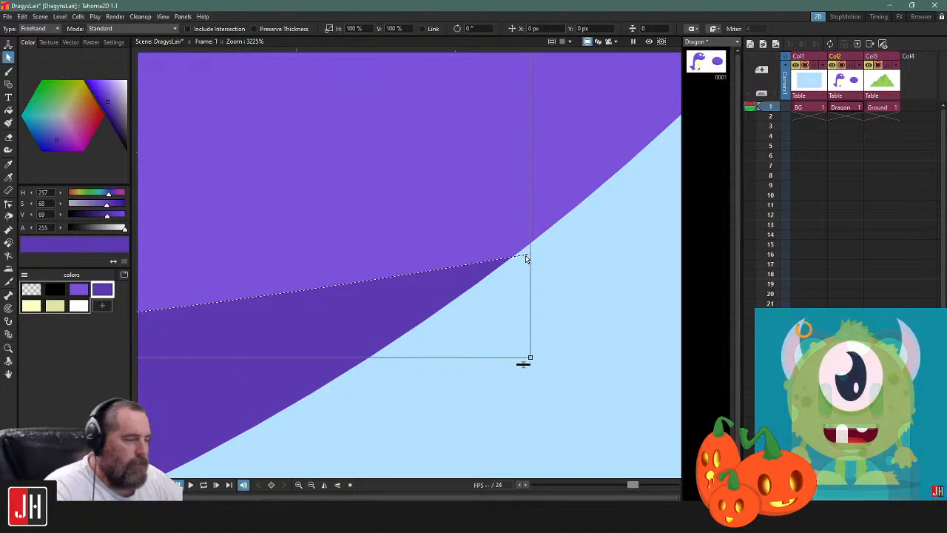
key("c")
left_click(519, 254)
scroll(520, 255, "down", 15)
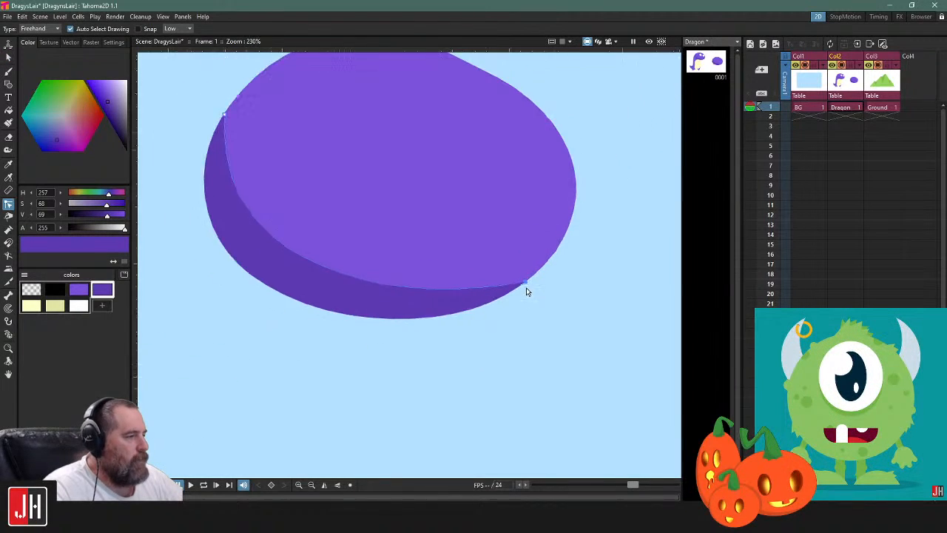
Adjust the dividing line's upper-left end point so that it sits cleanly on the oval's outline
scroll(395, 209, "up", 15)
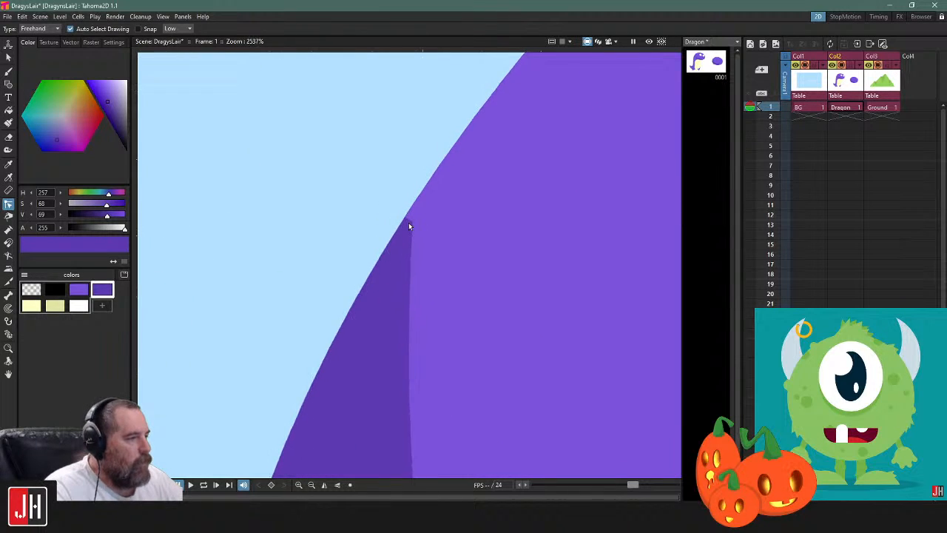
scroll(408, 222, "up", 3)
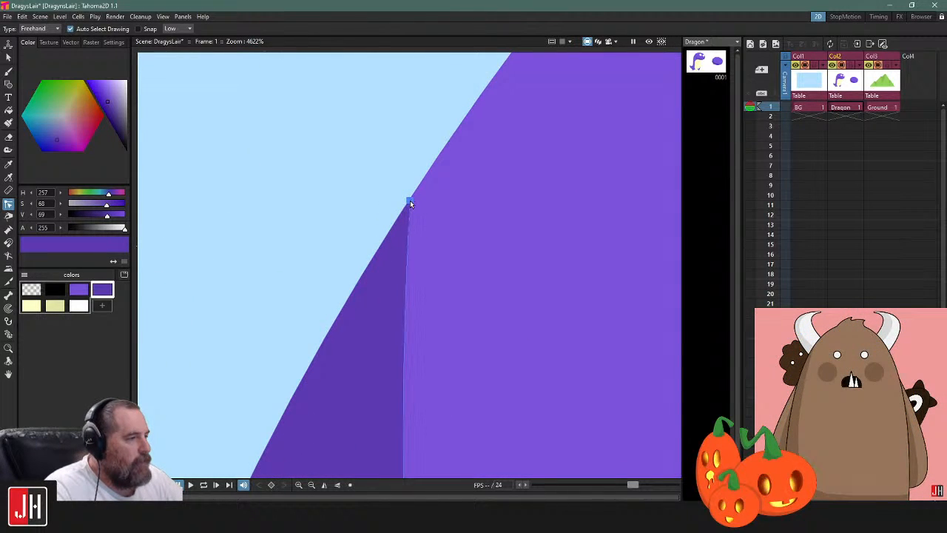
scroll(412, 203, "down", 12)
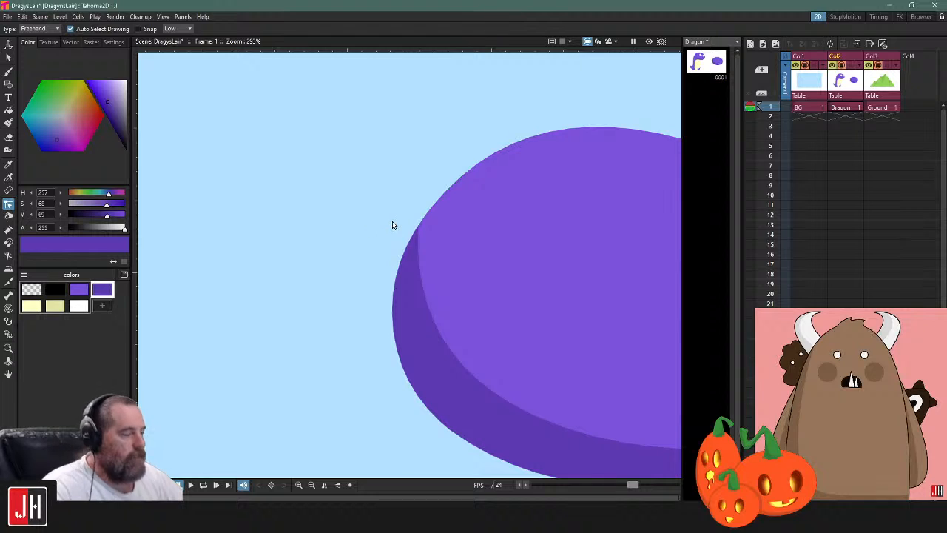
scroll(392, 225, "down", 3)
scroll(438, 207, "down", 2)
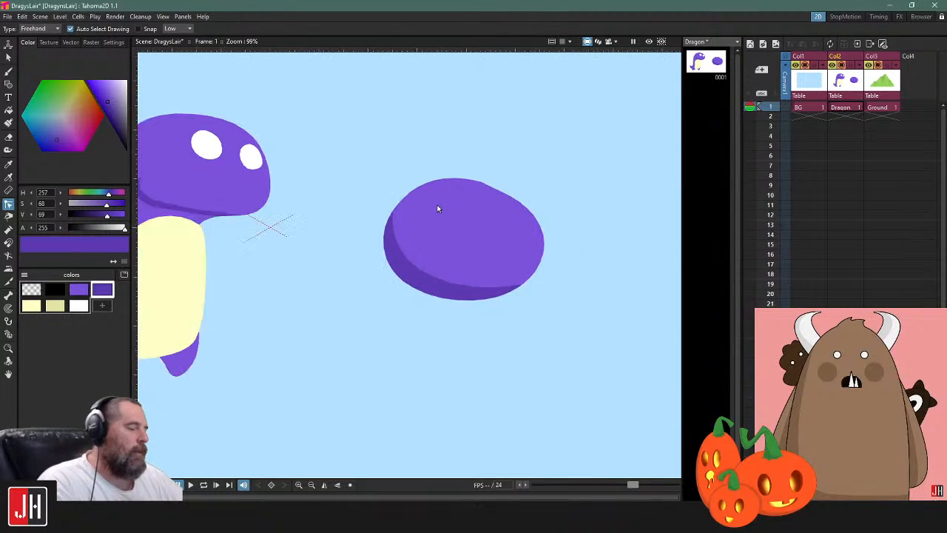
Brush a closed white circle in the upper middle of the oval as an eye
scroll(459, 208, "up", 4)
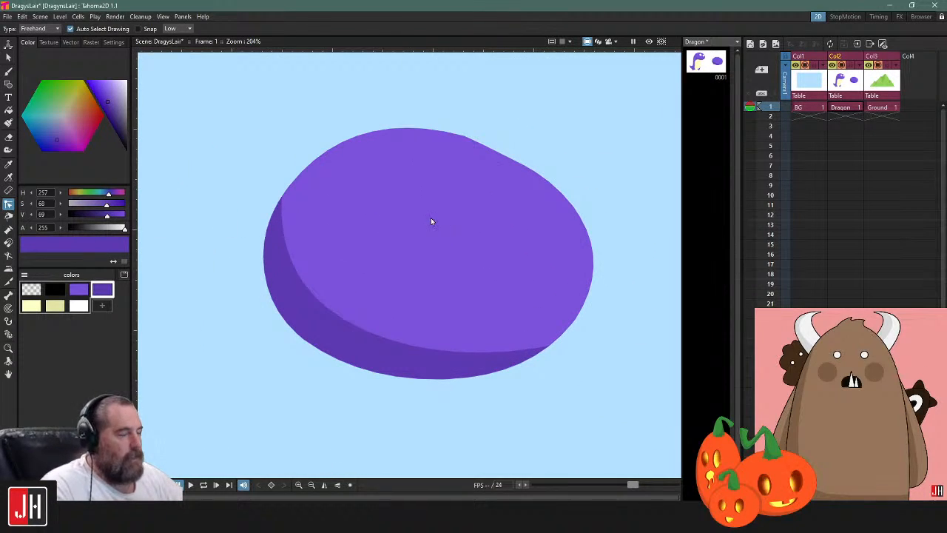
left_click(79, 305)
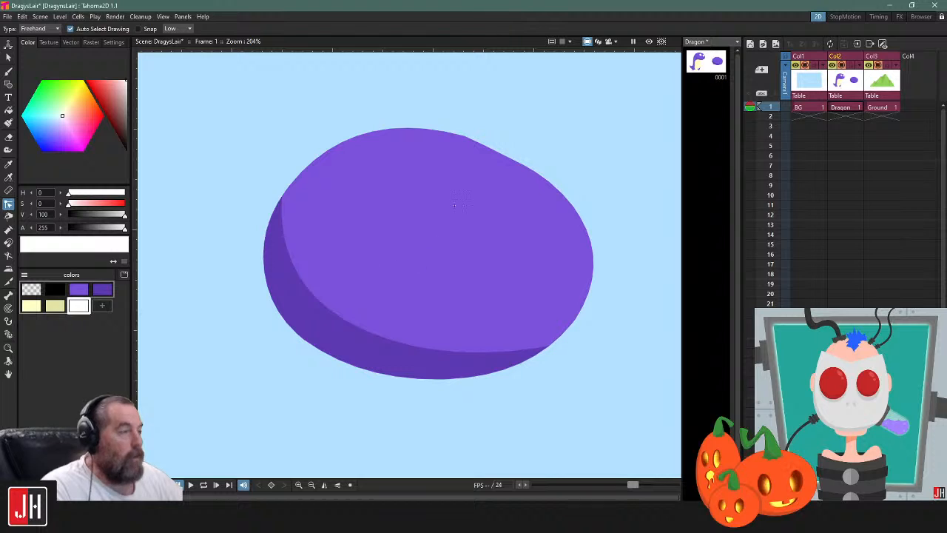
key("b")
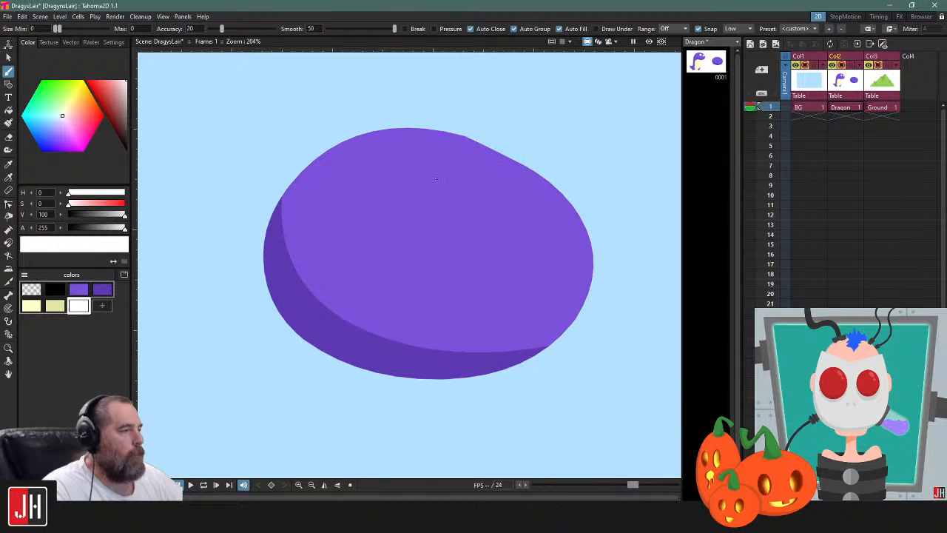
left_click_drag(392, 240, 468, 241)
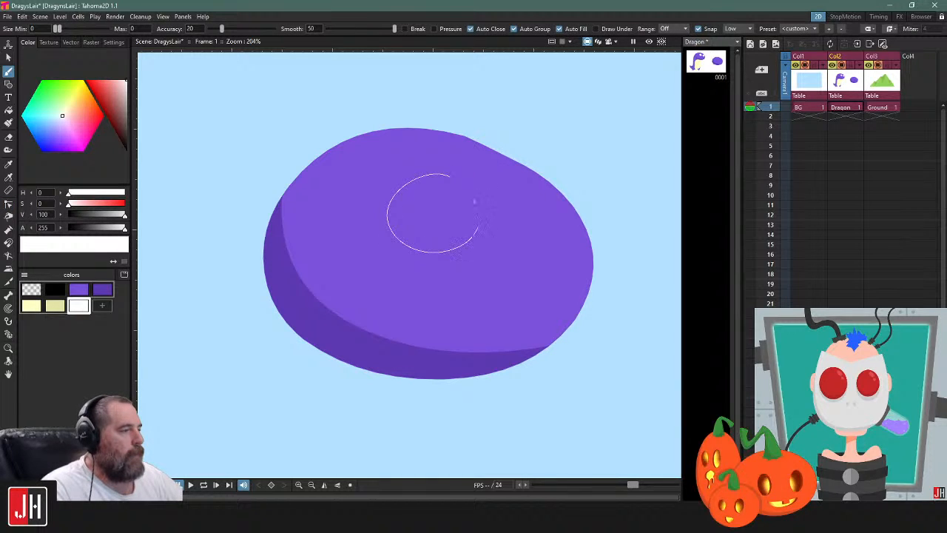
left_click_drag(449, 176, 466, 189)
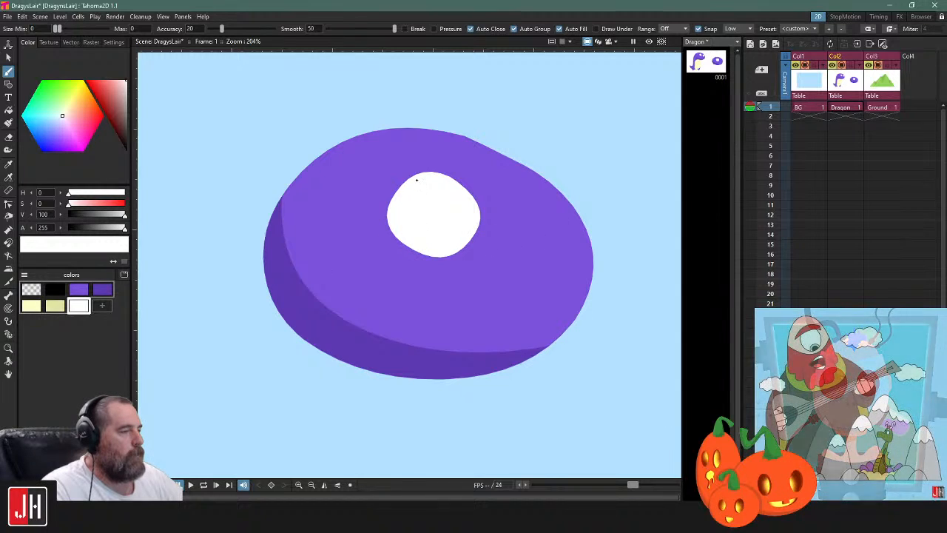
Brush a dark purple circle offset toward the white eye's lower left, and bring the white eye in front of it
scroll(412, 201, "up", 1)
left_click(103, 290)
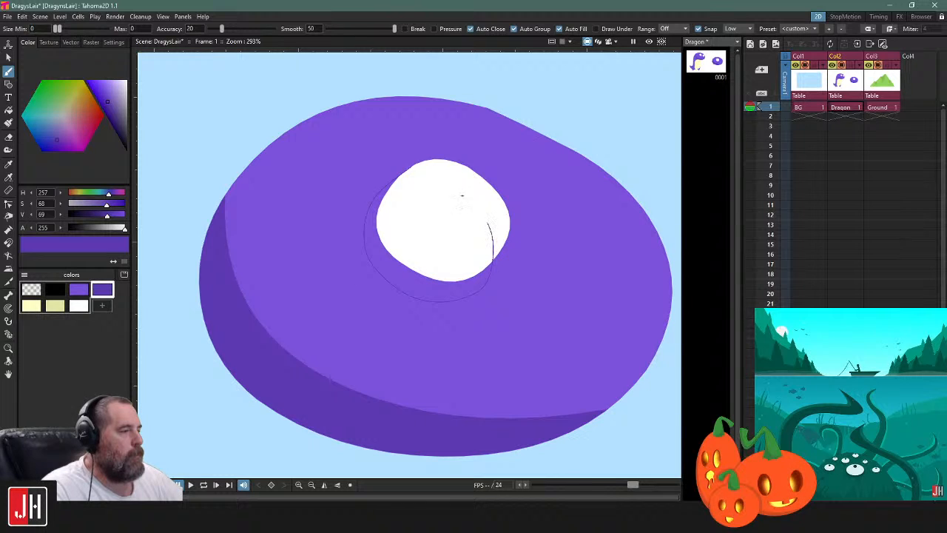
left_click_drag(408, 168, 444, 178)
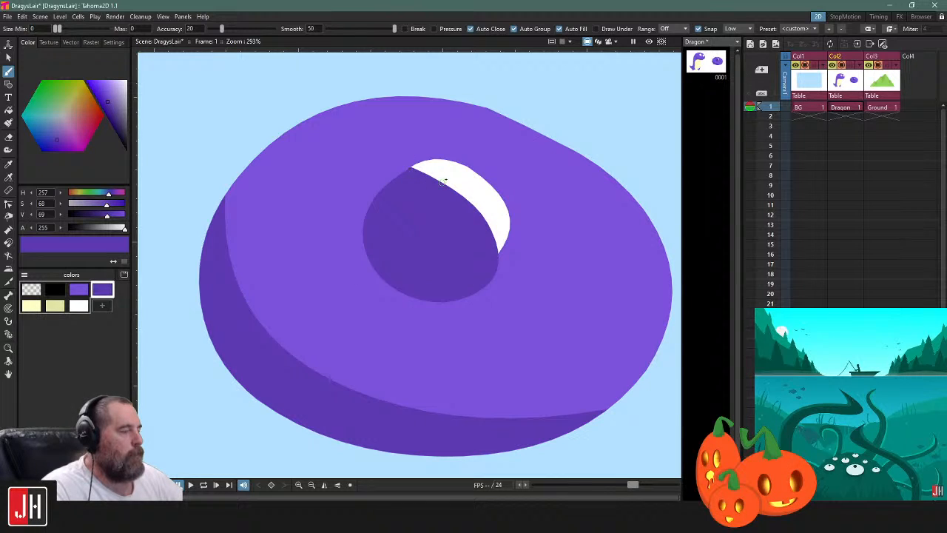
key("s")
left_click(474, 171)
key("Delete")
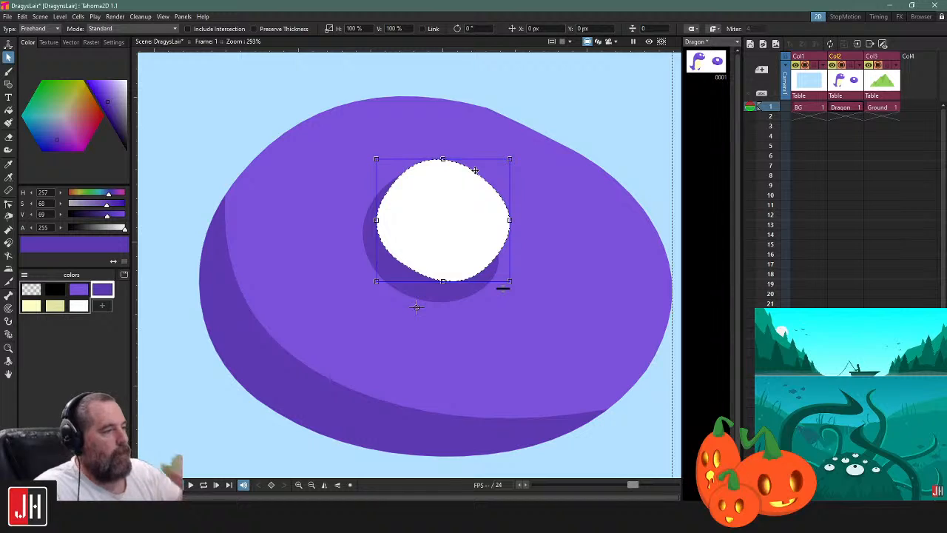
Pull the dark purple circle's lower and left control points inward to leave a thinner shadow around the eye
key("c")
left_click(484, 287)
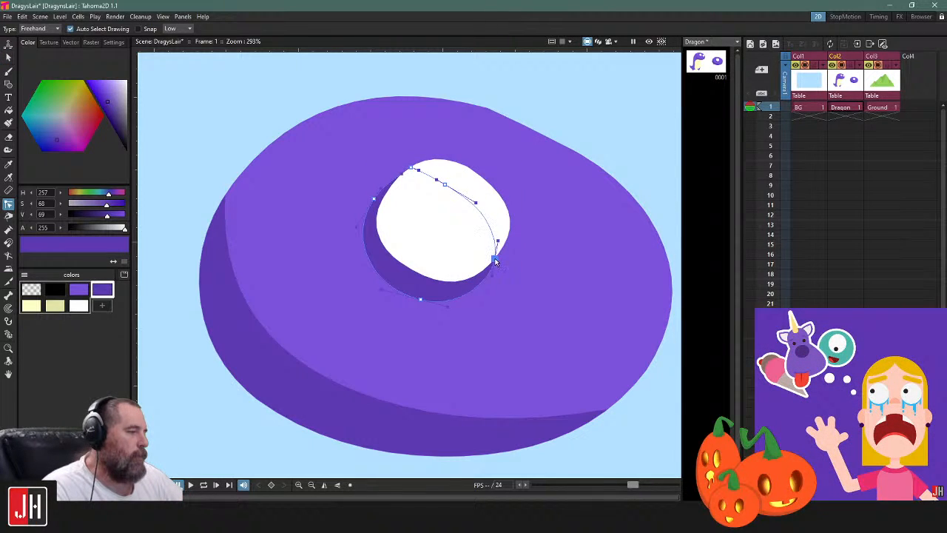
left_click_drag(420, 299, 422, 291)
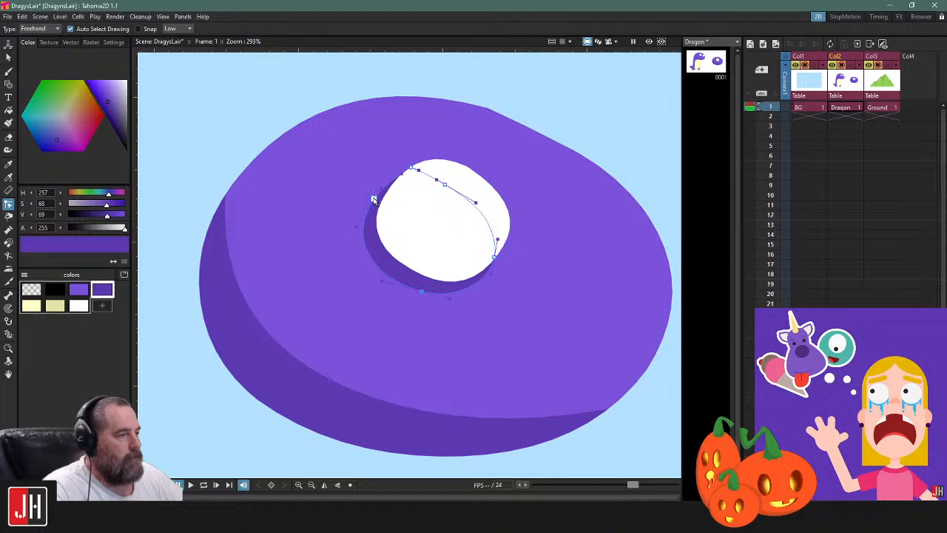
left_click_drag(375, 200, 378, 201)
scroll(388, 205, "down", 11)
left_click(558, 275)
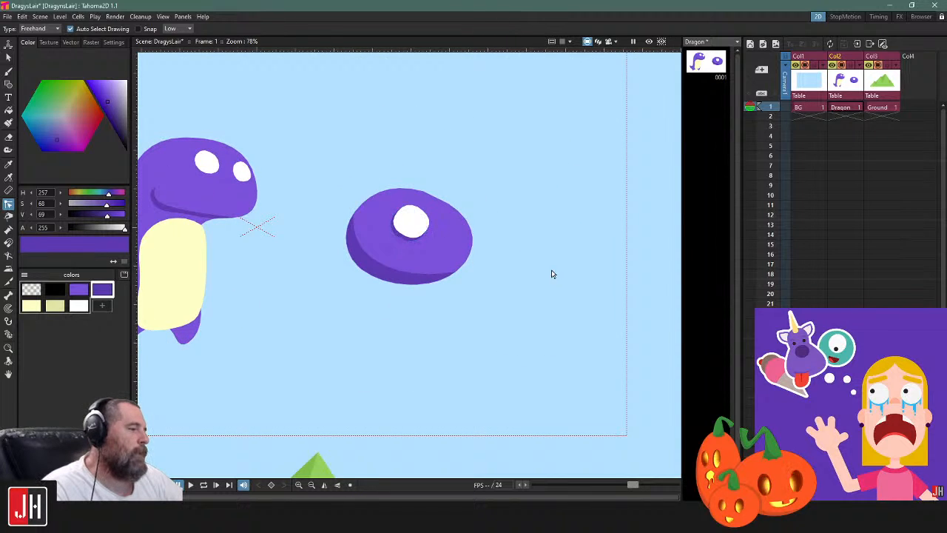
Add a new palette colour based on white and darken it to a light grey with value 86
scroll(414, 222, "up", 5)
scroll(414, 222, "up", 8)
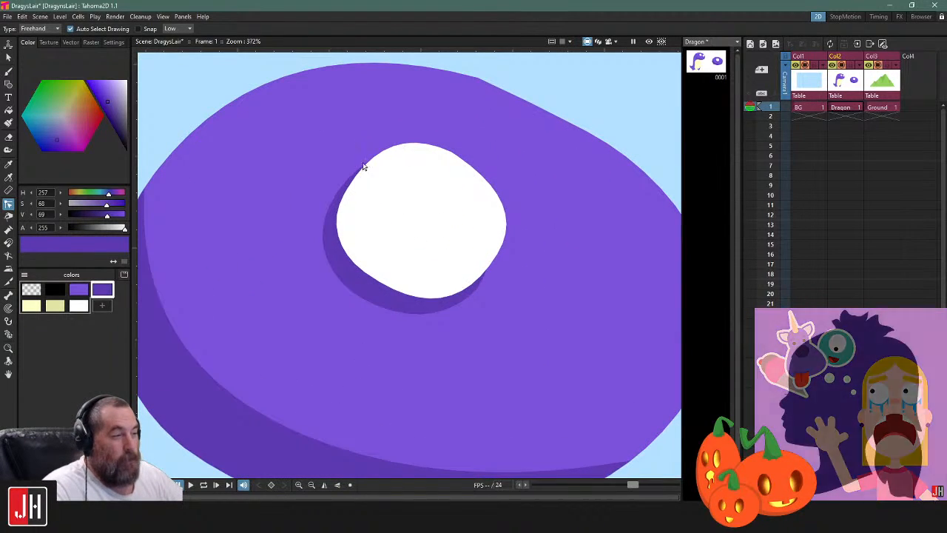
left_click(78, 305)
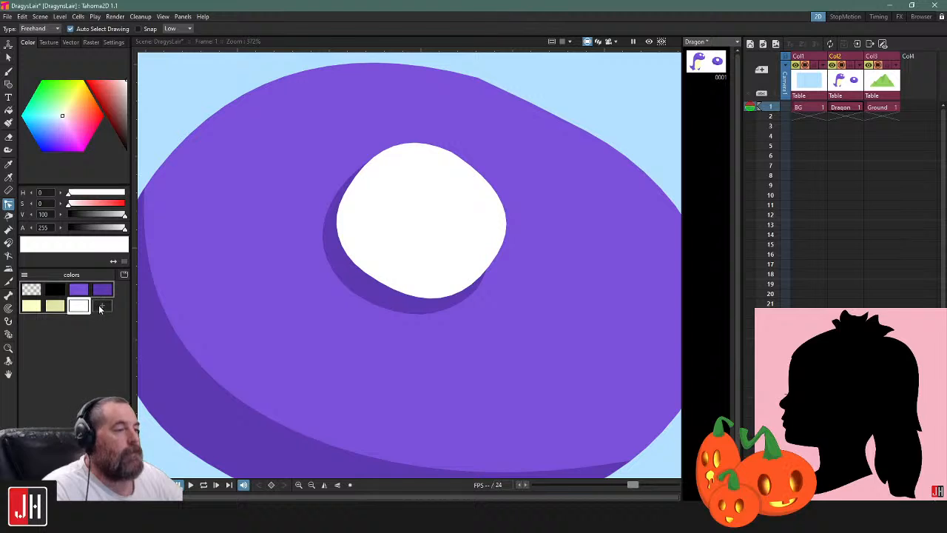
left_click(102, 304)
left_click_drag(125, 86, 128, 89)
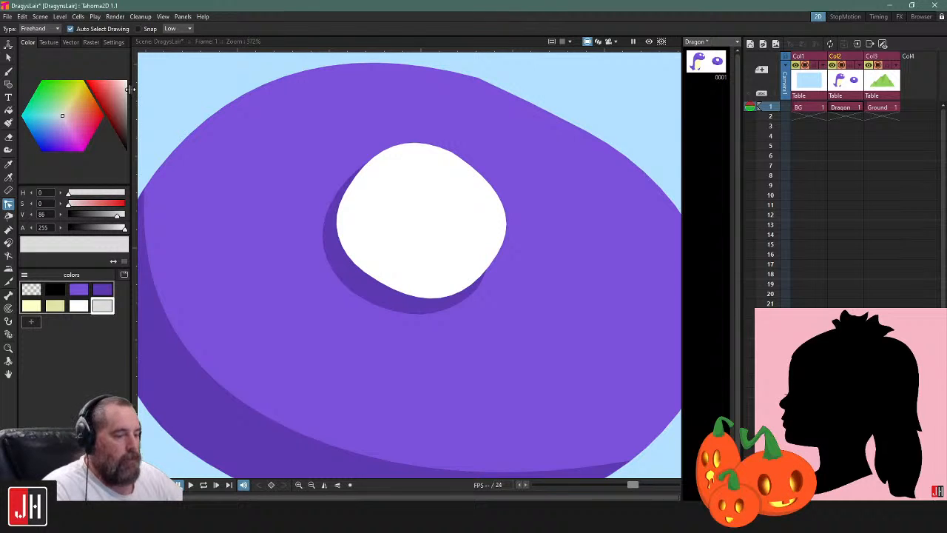
Try to brush a light grey shading line across the white eye, and undo the stroke
key("g")
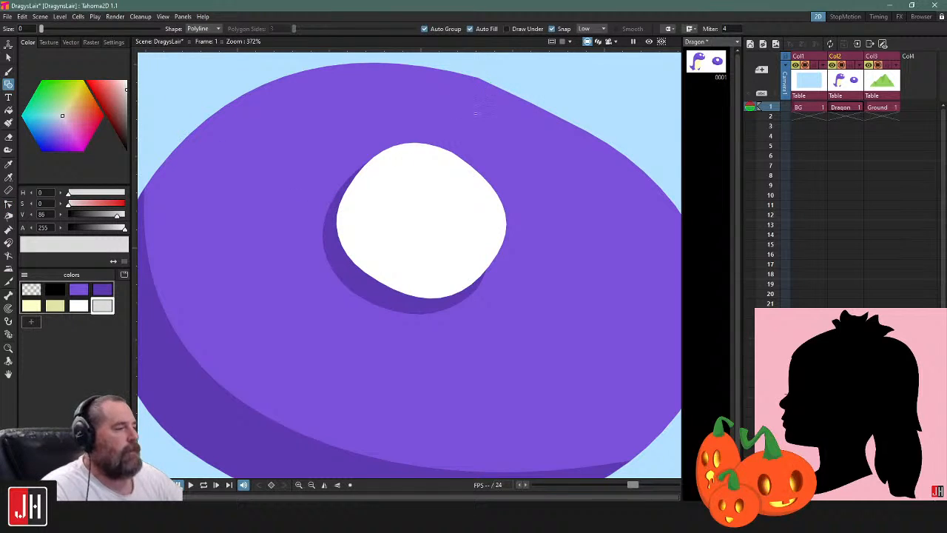
key("s")
left_click(458, 154)
left_click(648, 129)
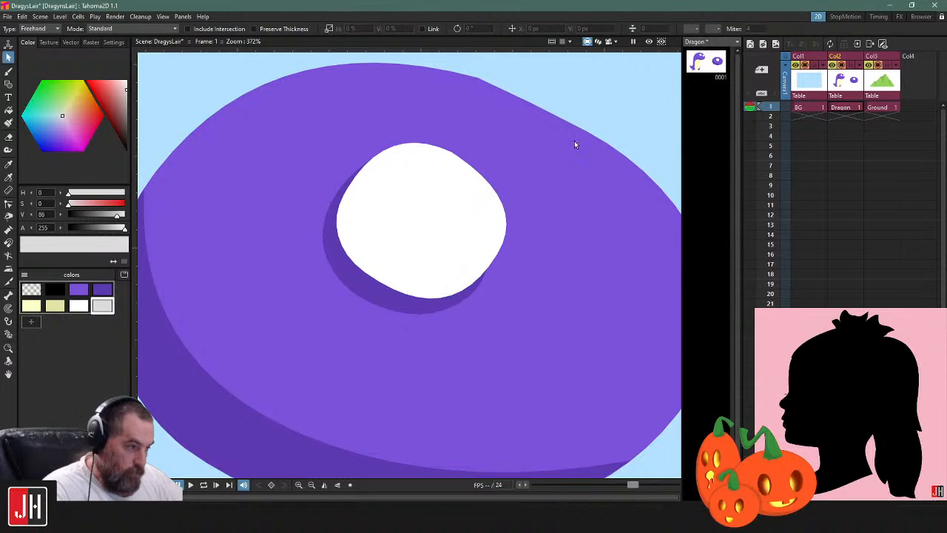
key("b")
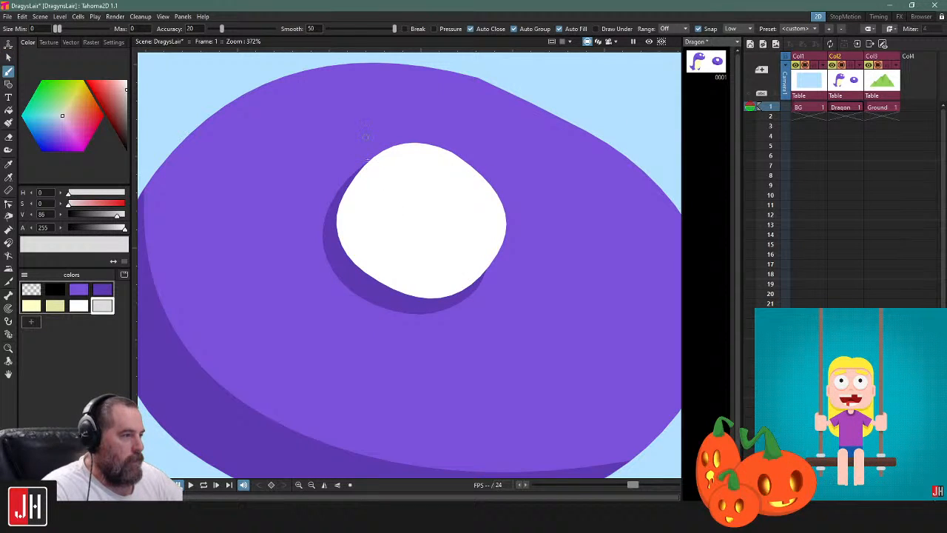
left_click_drag(459, 280, 488, 287)
key("ctrl+z")
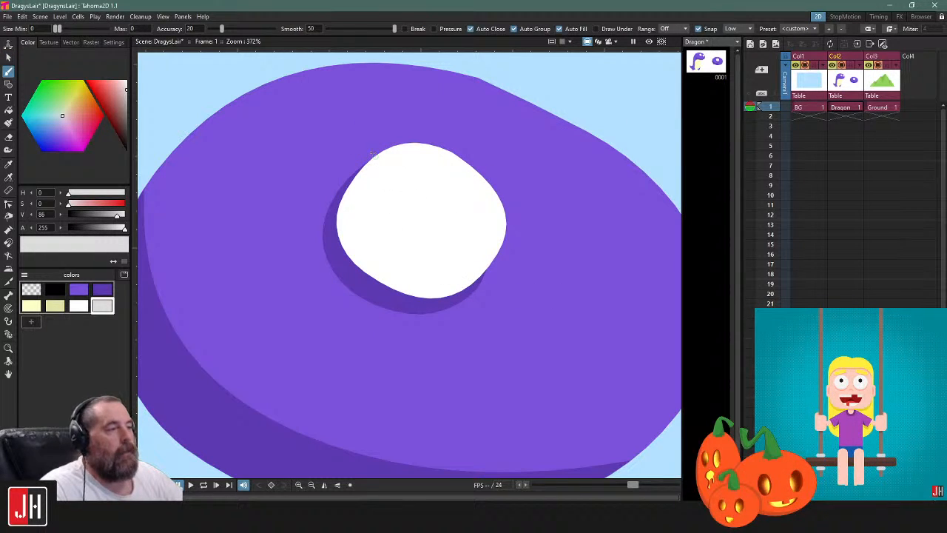
Turn off Auto Close, Auto Group and Auto Fill, and brush a curved light grey line across the eye's lower left and beyond its outline
left_click(539, 28)
left_click(488, 28)
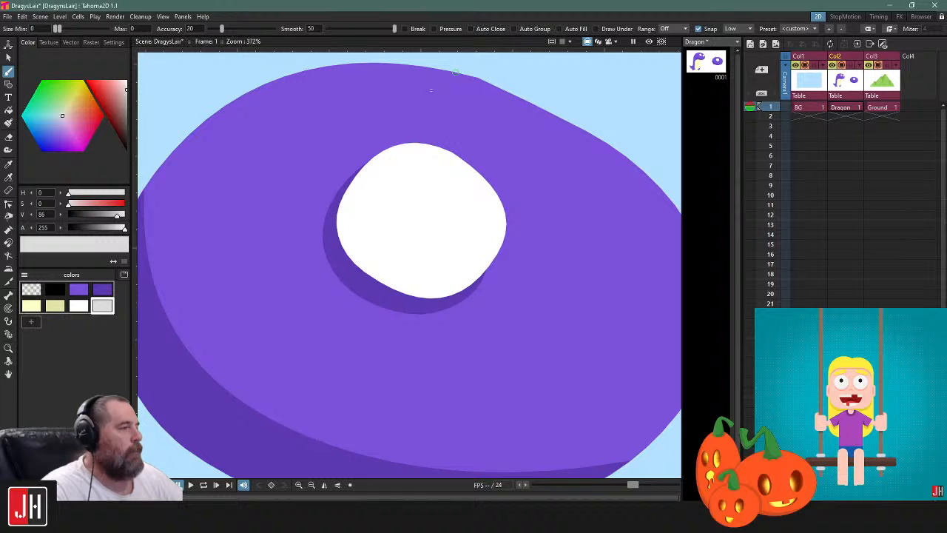
mouse_move(467, 279)
left_mouse_down()
mouse_move(556, 296)
mouse_move(632, 276)
left_mouse_up()
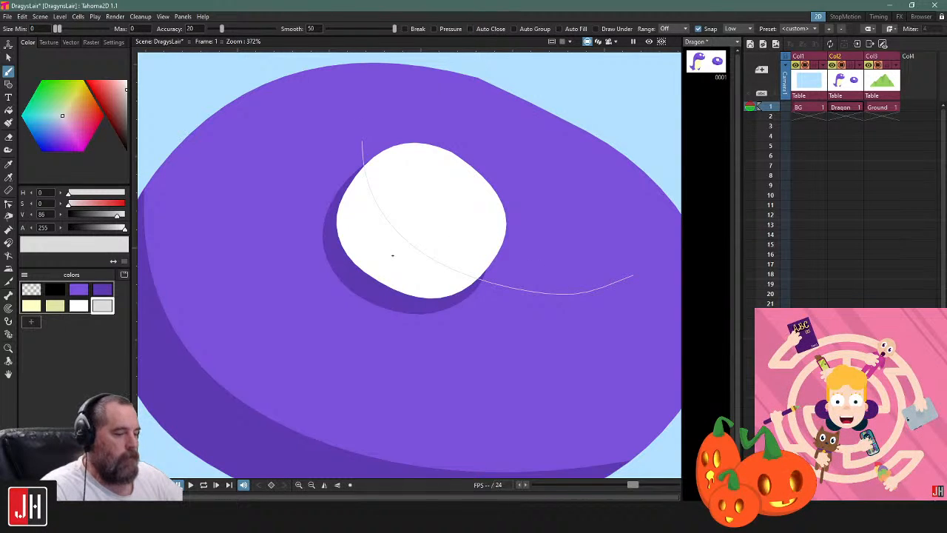
Fill the white eye's area beneath the curved line with light grey
key("f")
left_click(392, 255)
key("s")
left_click(513, 286)
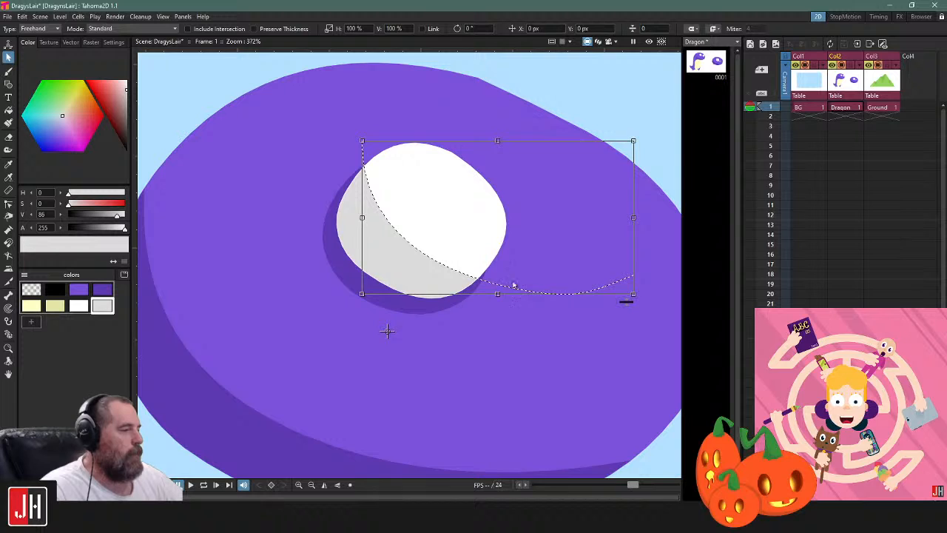
scroll(545, 235, "down", 2)
left_click(599, 160)
Select the eye's curved shading line and reduce its thickness to the minimum
scroll(448, 261, "up", 1)
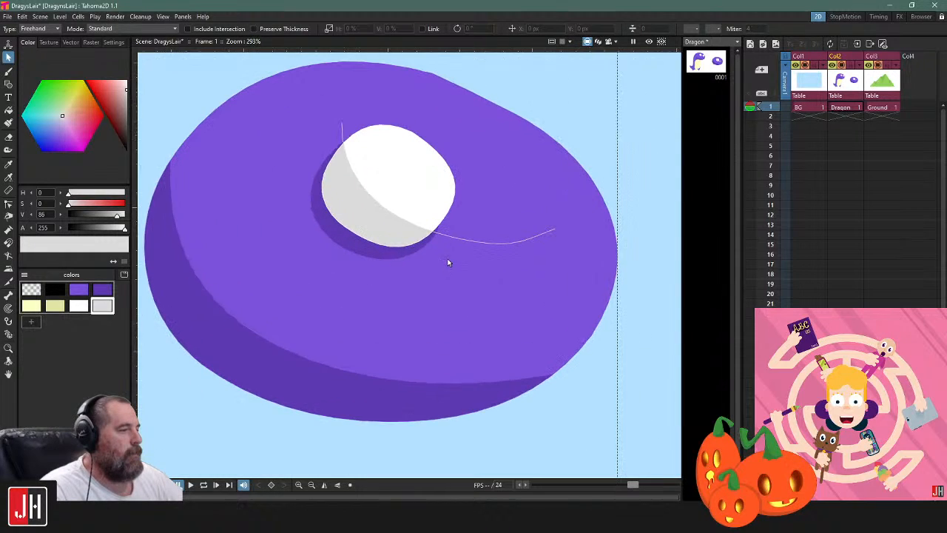
left_click(448, 241)
mouse_move(548, 250)
left_mouse_down()
mouse_move(549, 283)
mouse_move(560, 204)
mouse_move(543, 285)
left_mouse_up()
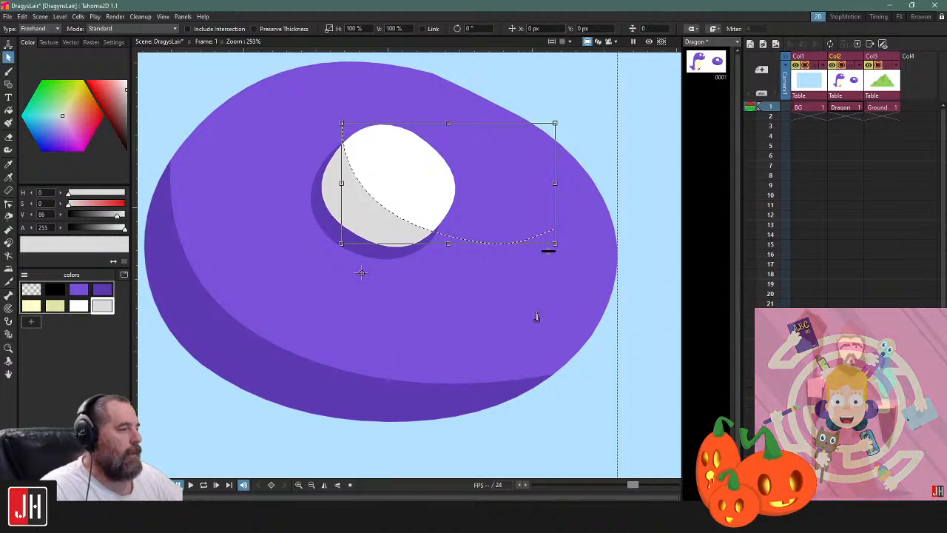
Move the shading line's middle control point toward the eye's lower left to narrow the grey area
scroll(370, 209, "up", 1)
key("c")
left_click_drag(419, 226, 391, 240)
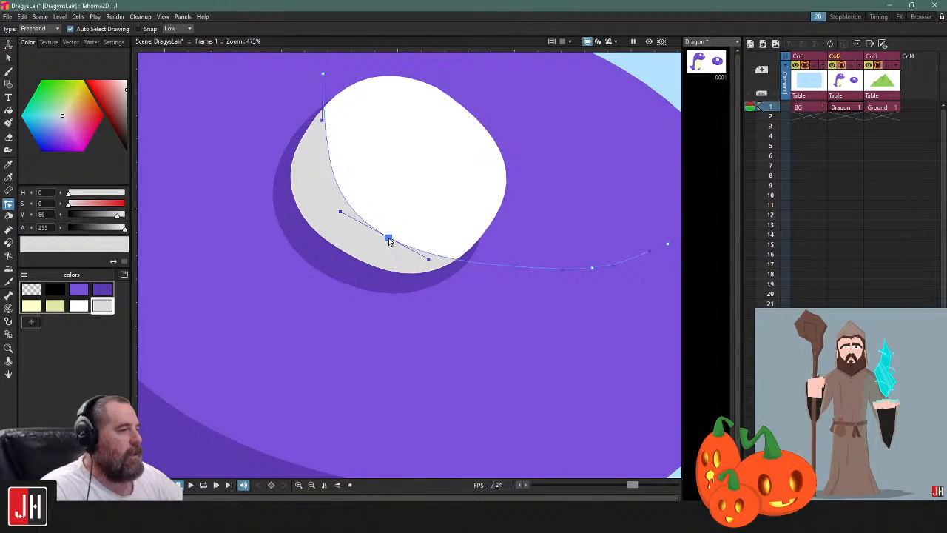
scroll(391, 241, "down", 3)
scroll(466, 254, "up", 2)
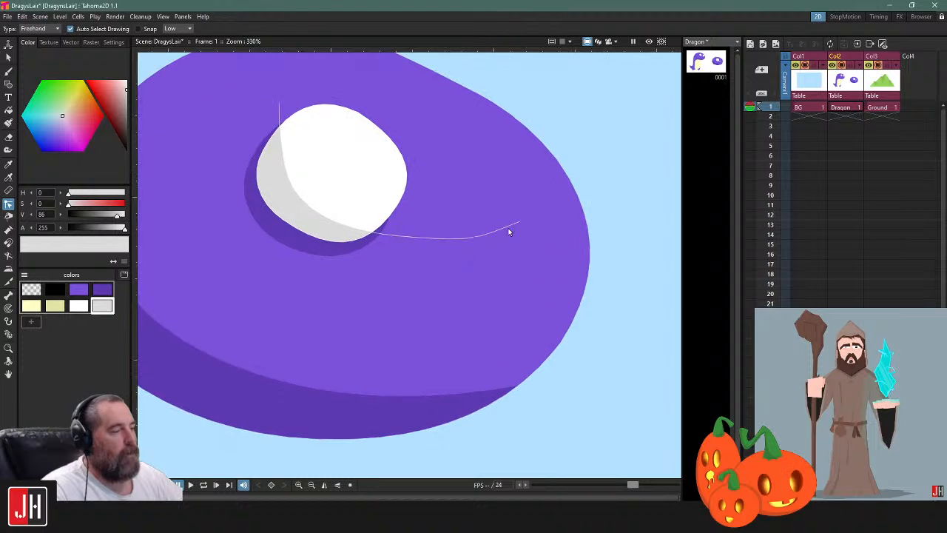
Turn off Show Lines with Thickness 0 in the Visualization preferences
key("s")
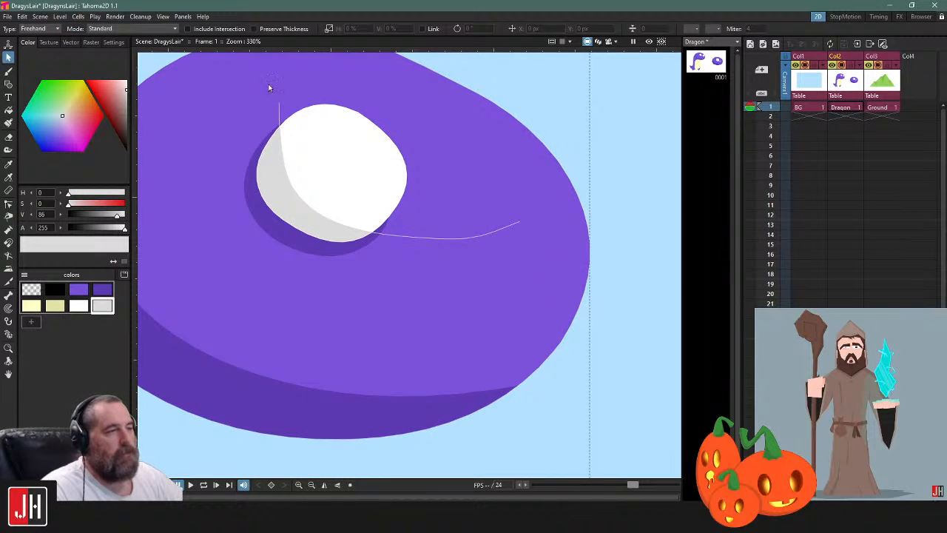
left_click(163, 17)
mouse_move(22, 18)
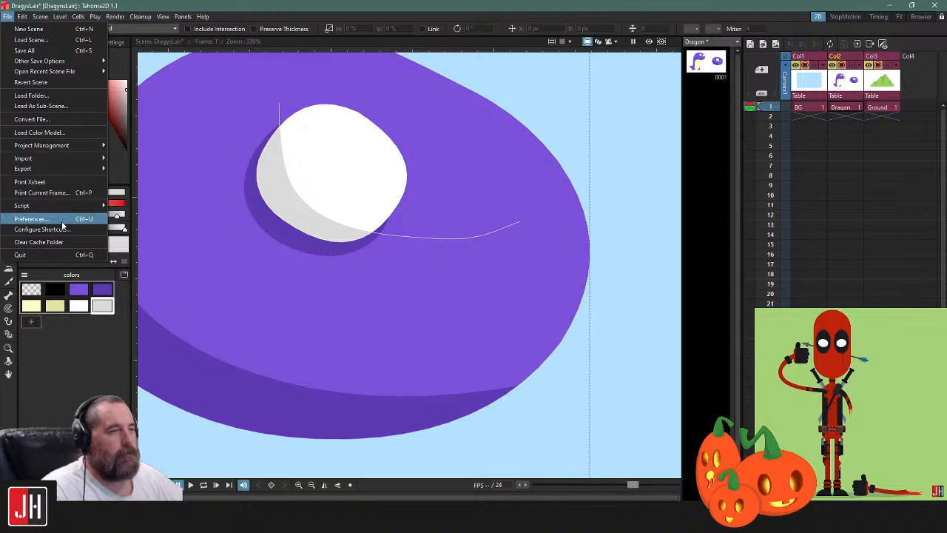
left_click(41, 219)
left_click(329, 179)
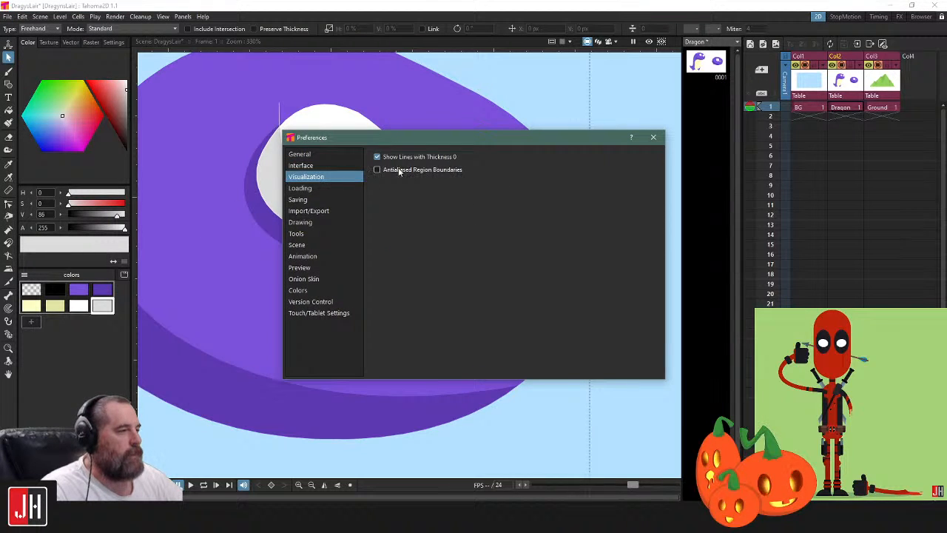
left_click(653, 137)
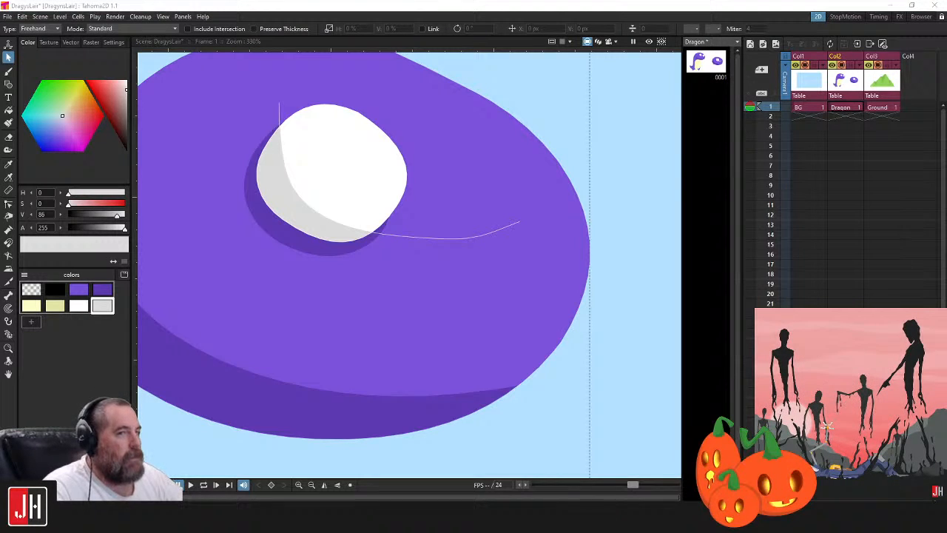
left_click(641, 204)
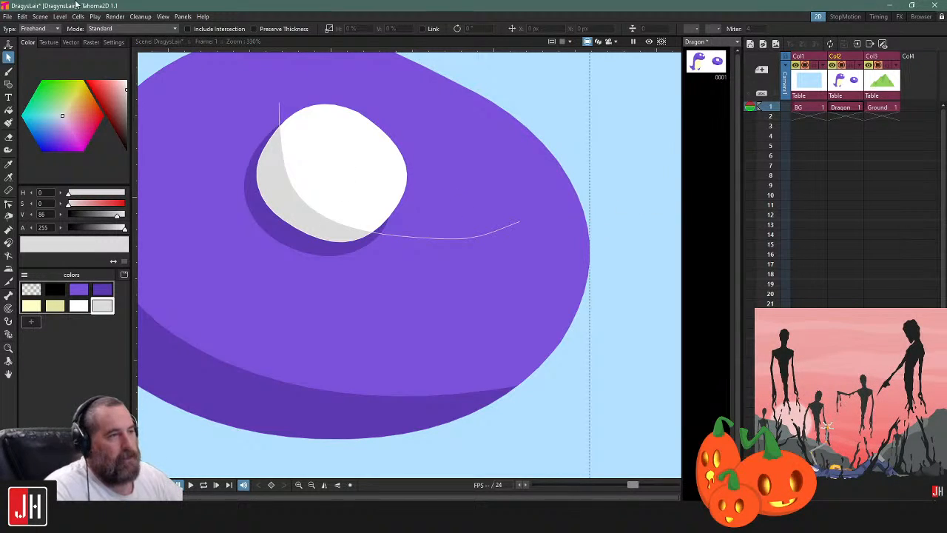
left_click(23, 17)
mouse_move(10, 18)
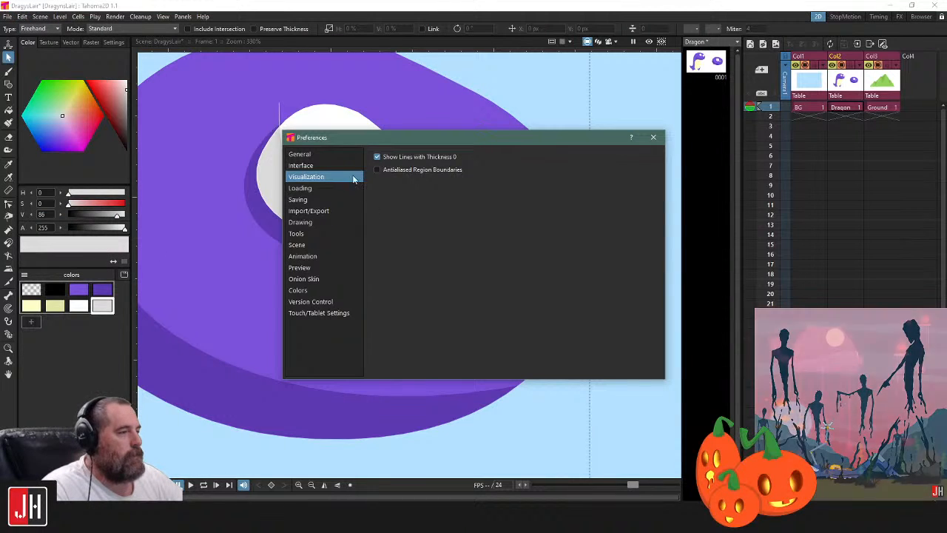
left_click(654, 137)
scroll(372, 256, "down", 6)
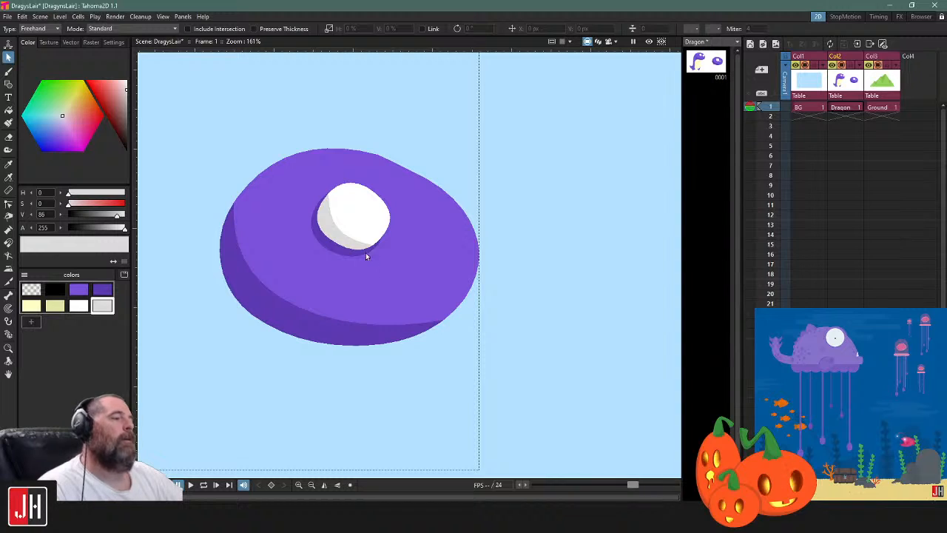
Reshape the eye's shading line, moving its upper endpoint onto the eye's outline and adjusting its handle and middle control point
scroll(355, 230, "up", 8)
key("c")
left_click(293, 180)
left_click_drag(287, 145, 271, 167)
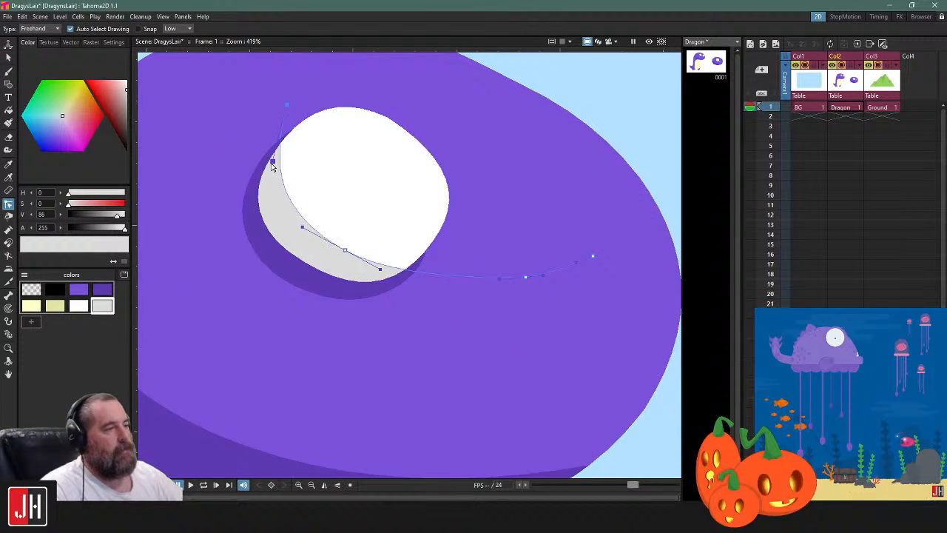
left_click_drag(287, 107, 292, 133)
left_click_drag(278, 186, 269, 171)
left_click_drag(346, 252, 343, 257)
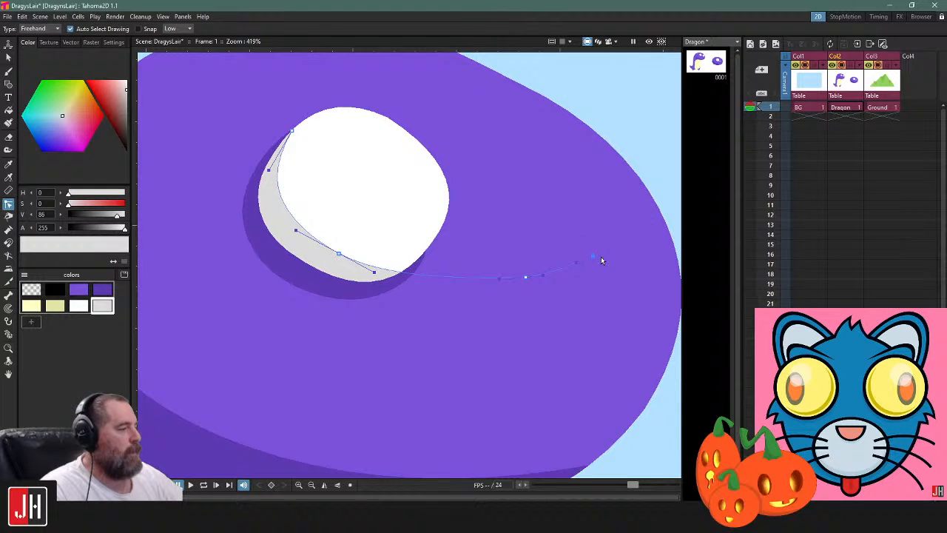
Delete the shading line's outermost right control point, move the new endpoint onto the eye's lower-right outline and smooth the curve
left_click(594, 256)
key("Delete")
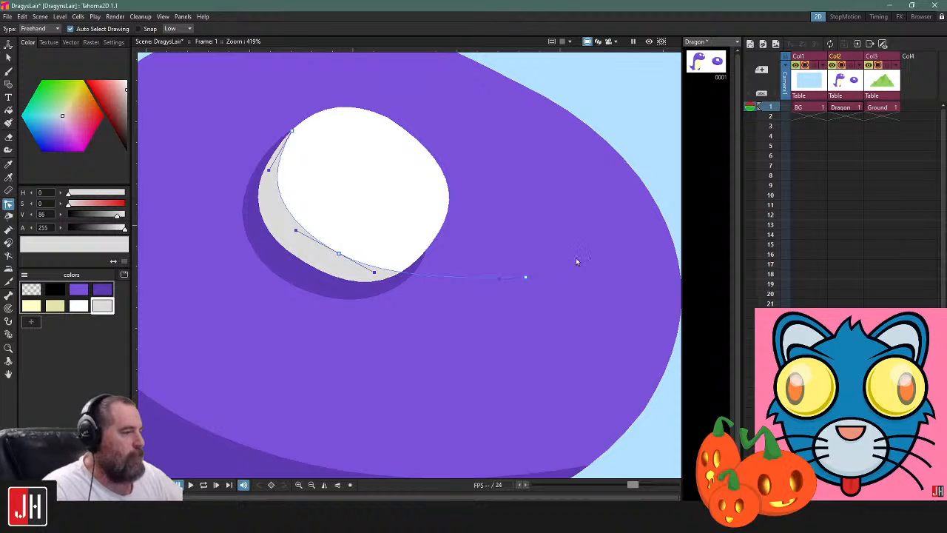
left_click_drag(525, 279, 423, 251)
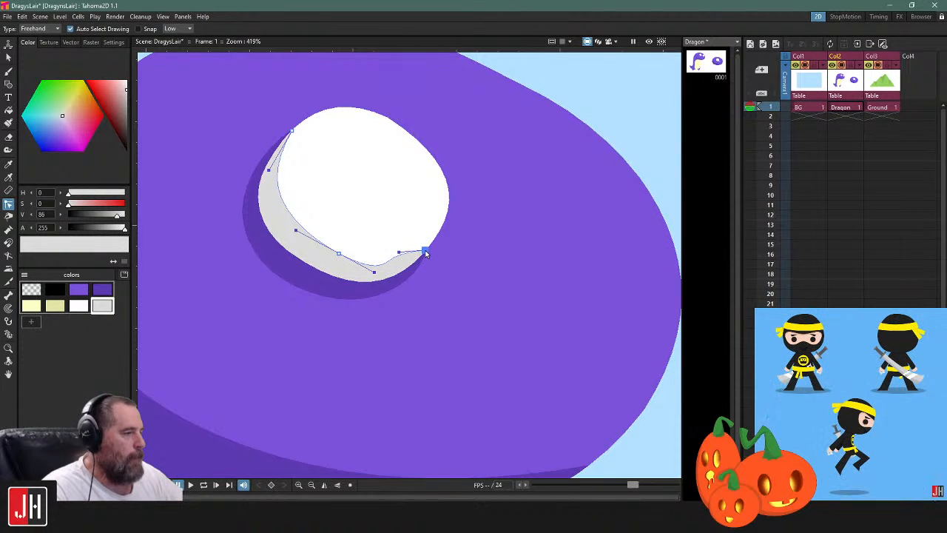
left_click_drag(375, 271, 347, 259)
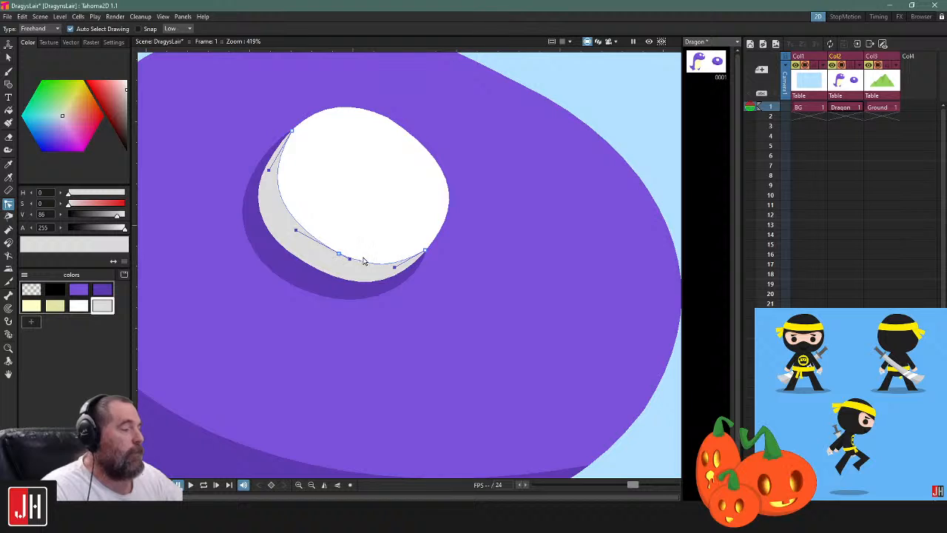
scroll(381, 275, "down", 12)
left_click(526, 309)
scroll(374, 262, "up", 6)
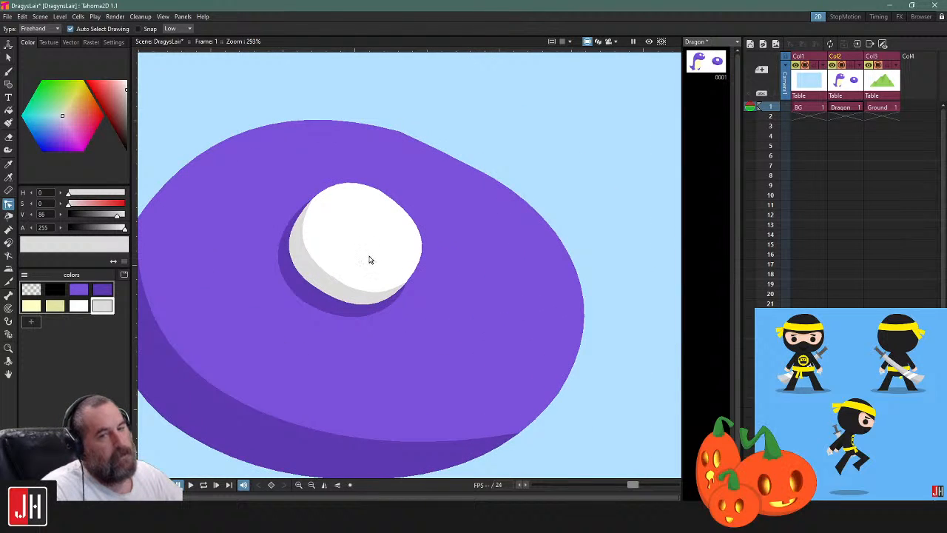
scroll(348, 252, "down", 3)
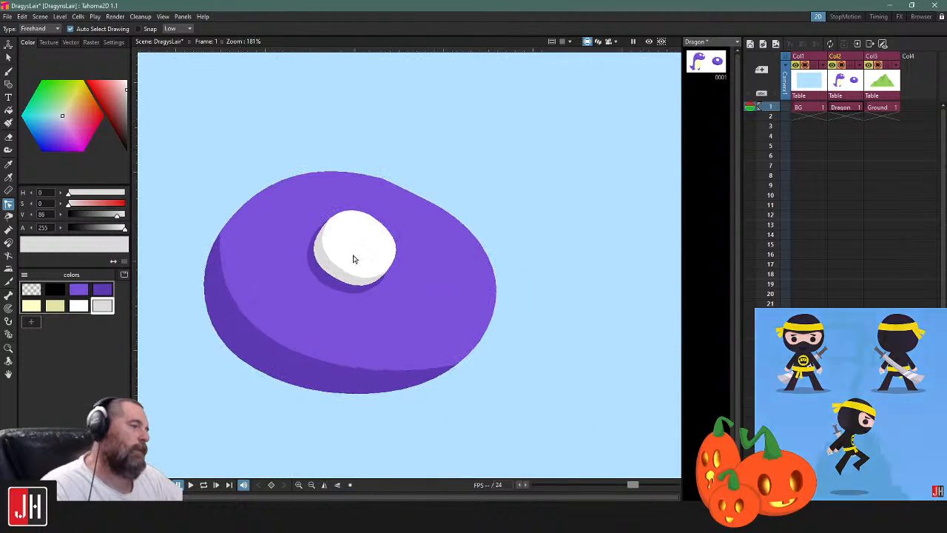
scroll(350, 296, "up", 2)
scroll(351, 296, "up", 2)
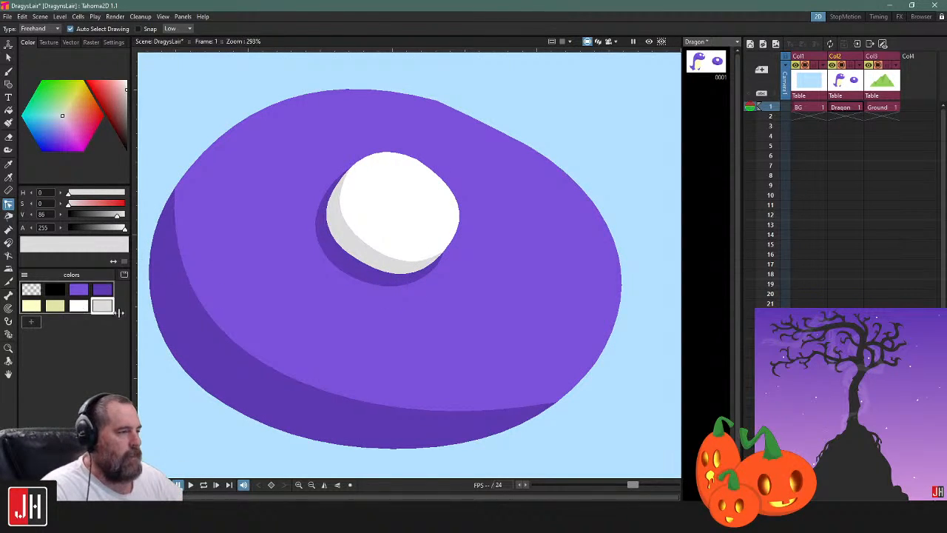
Add a palette style from the body purple, lighten it to H 258, S 51, V 89, and activate the Geometric tool
left_click(85, 294)
left_click(34, 319)
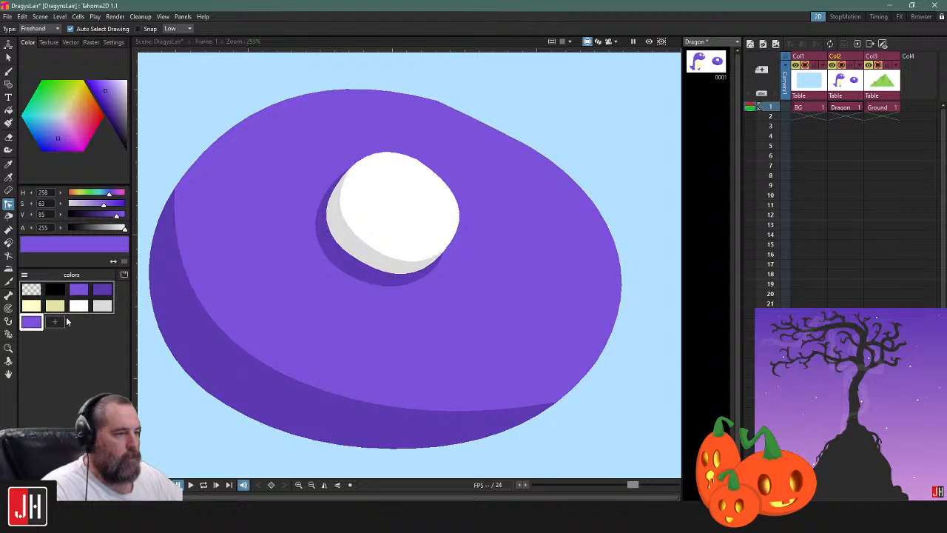
left_click(107, 87)
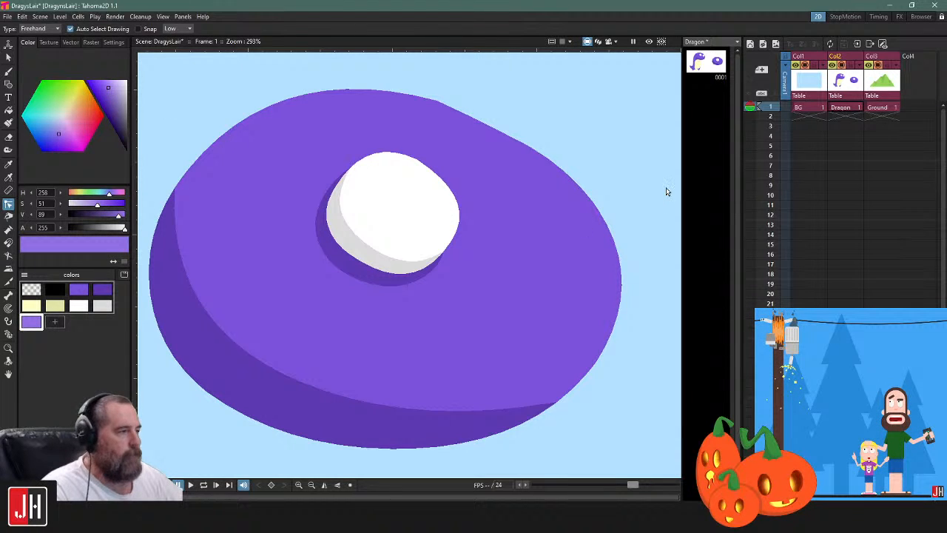
key("g")
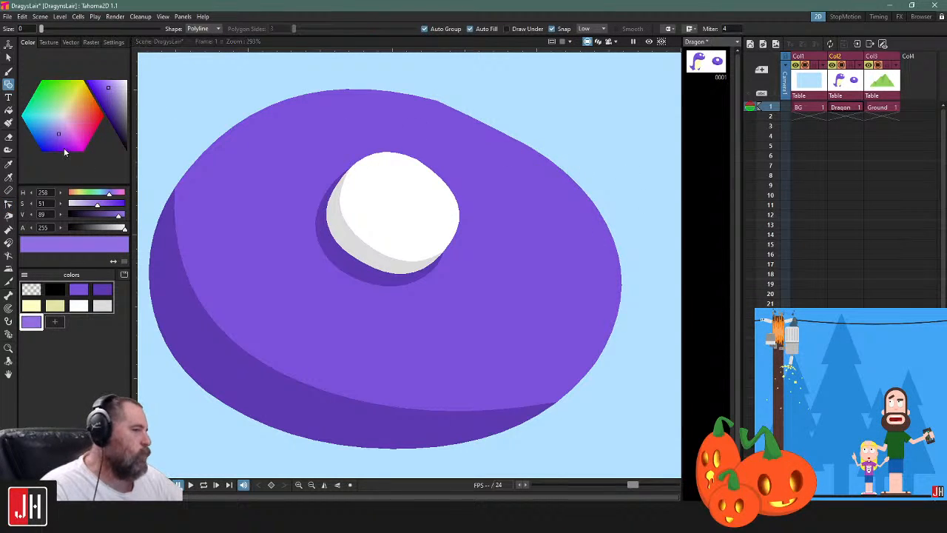
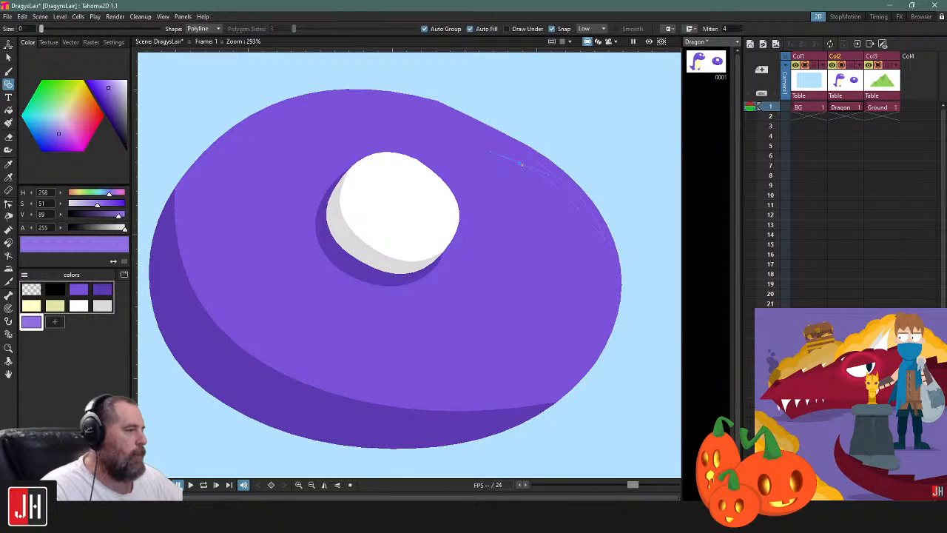
Delete the light purple highlight from the practice oval's upper-right edge
scroll(528, 156, "down", 5)
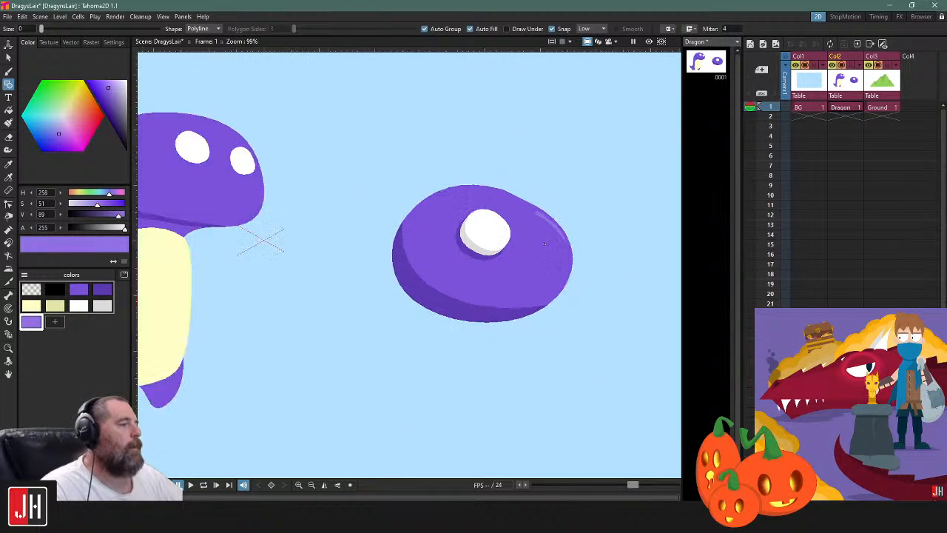
key("s")
scroll(554, 238, "up", 1)
left_click(550, 230)
key("Delete")
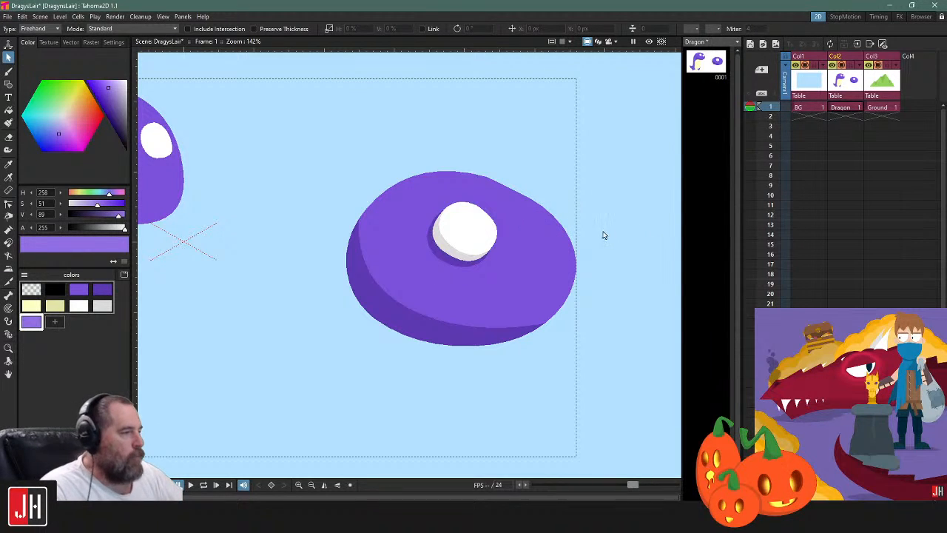
Add a near-black palette style with H 258, S 0, V 8 and activate the Brush tool
left_click(54, 321)
left_click_drag(118, 113, 146, 152)
key("b")
scroll(473, 222, "up", 5)
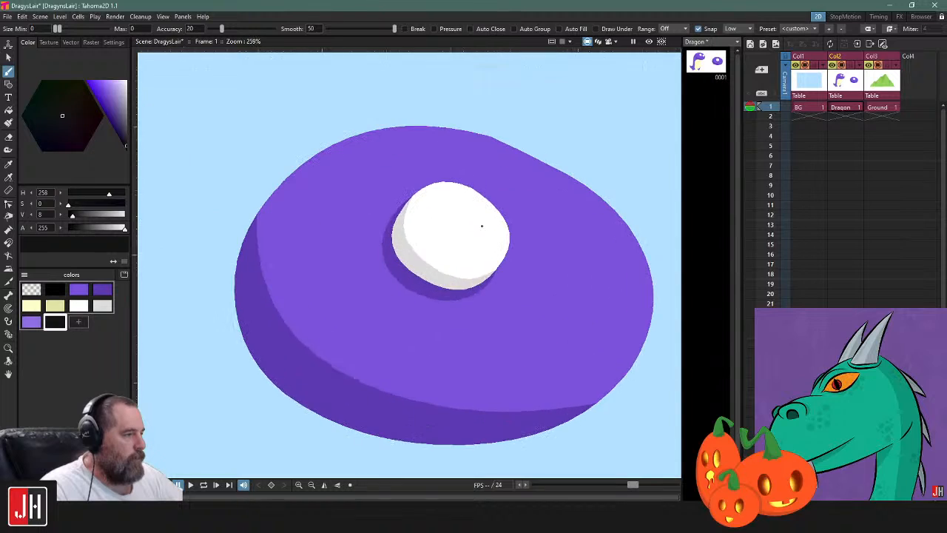
left_click_drag(456, 196, 459, 195)
key("ctrl+z")
Turn on Show Lines with Thickness 0 in the Visualization preferences
left_click(23, 16)
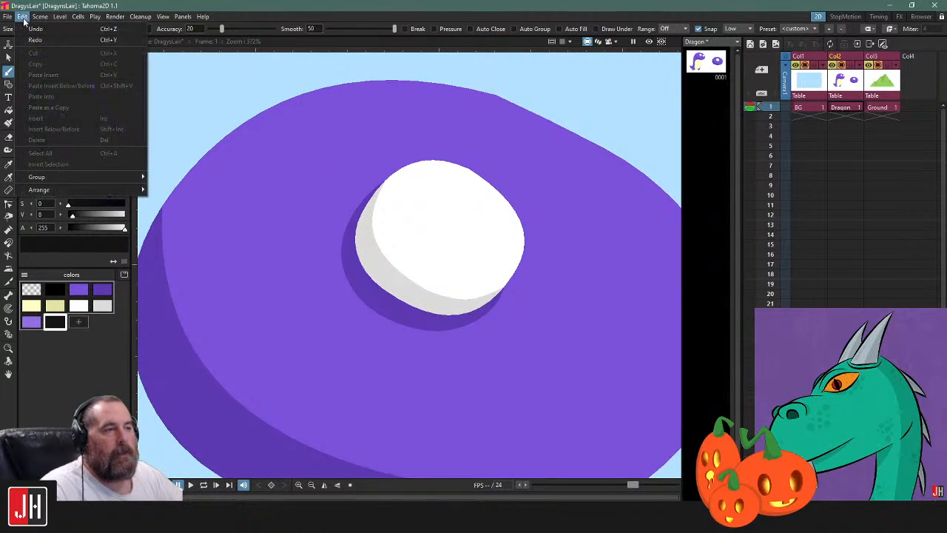
mouse_move(8, 16)
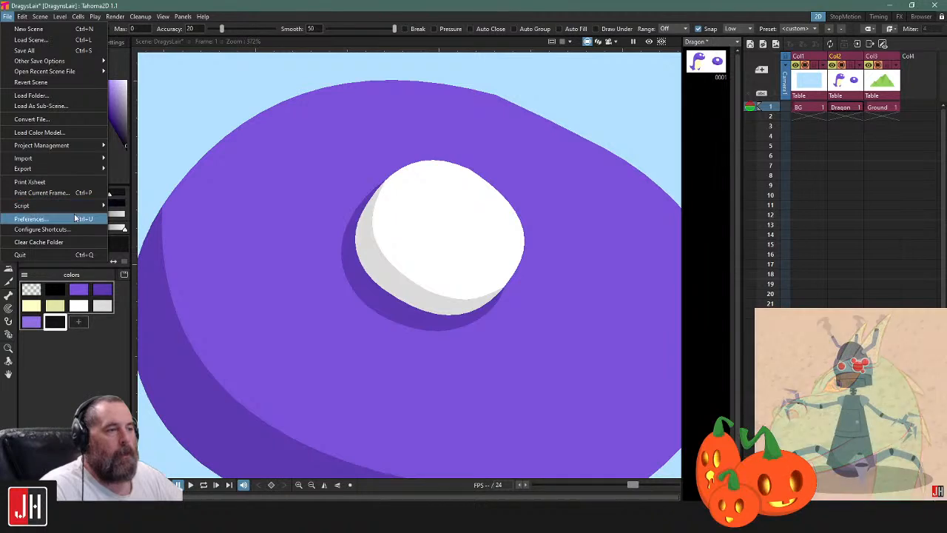
left_click(30, 219)
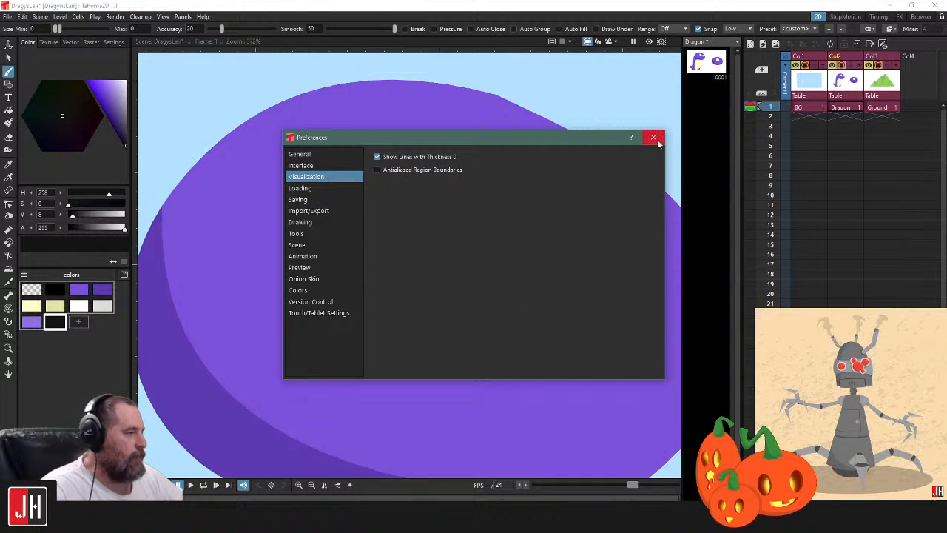
left_click(653, 137)
scroll(464, 222, "down", 3)
scroll(464, 236, "up", 3)
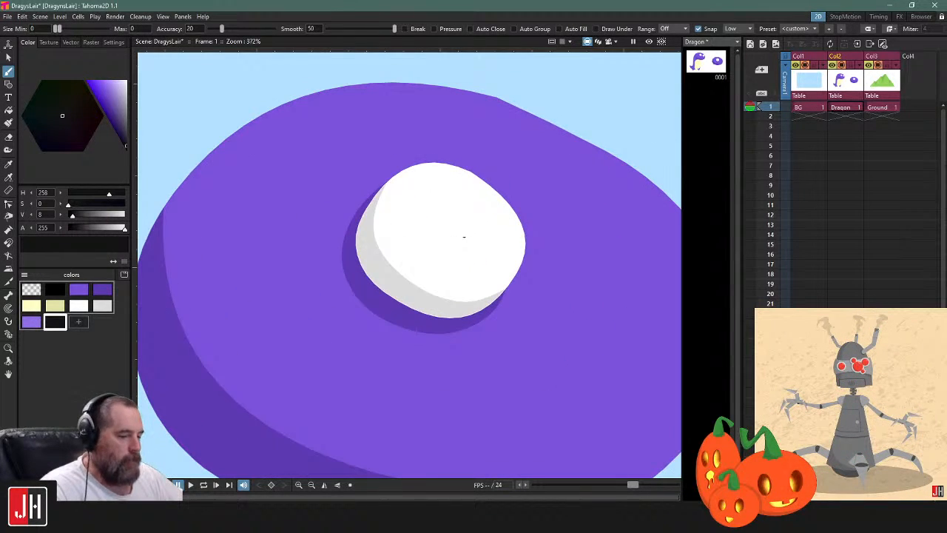
mouse_move(465, 195)
left_mouse_down()
mouse_move(414, 201)
mouse_move(448, 263)
mouse_move(485, 237)
mouse_move(465, 195)
left_mouse_up()
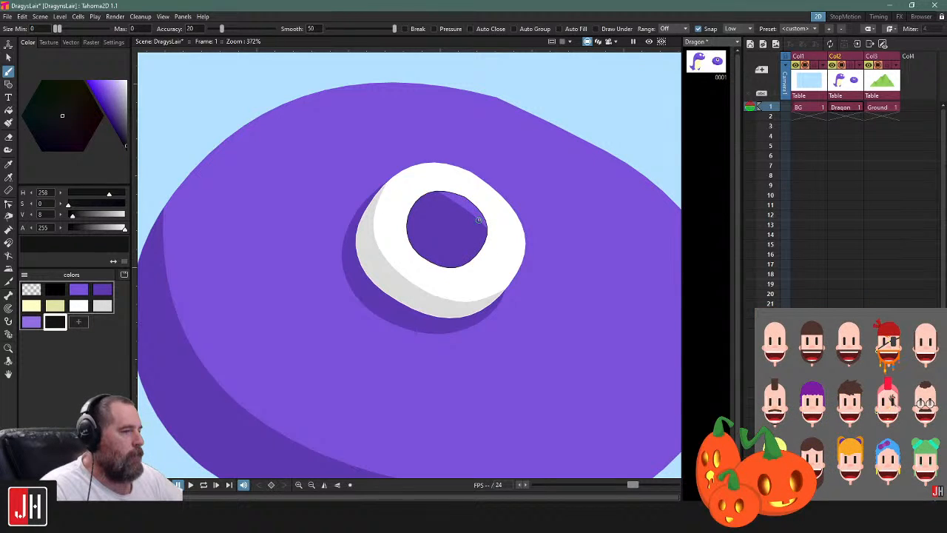
key("ctrl+z")
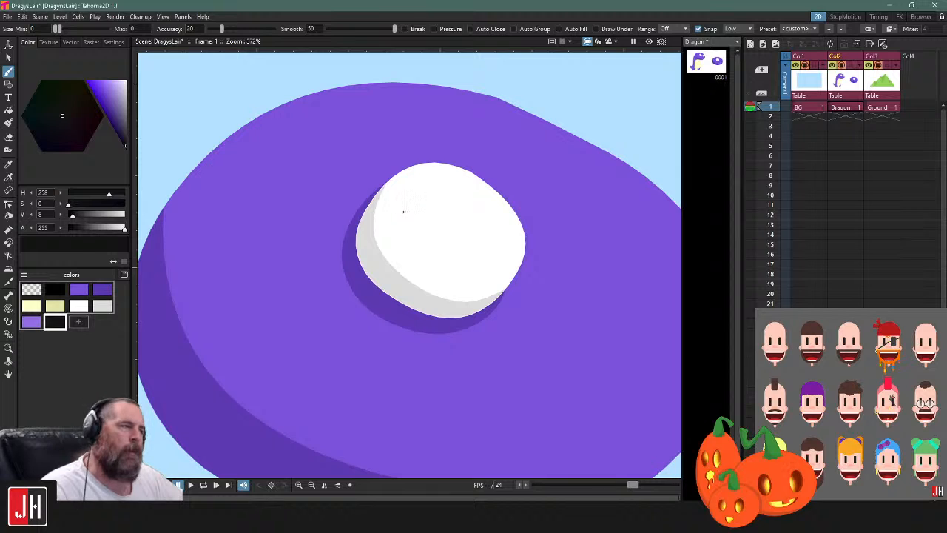
left_click_drag(440, 204, 557, 257)
mouse_move(304, 99)
left_mouse_down()
mouse_move(330, 121)
mouse_move(305, 99)
left_mouse_up()
key("ctrl+z")
Enable Auto Close, Auto Group and Auto Fill for the brush and draw a near-black round pupil in the practice eye
left_click(531, 27)
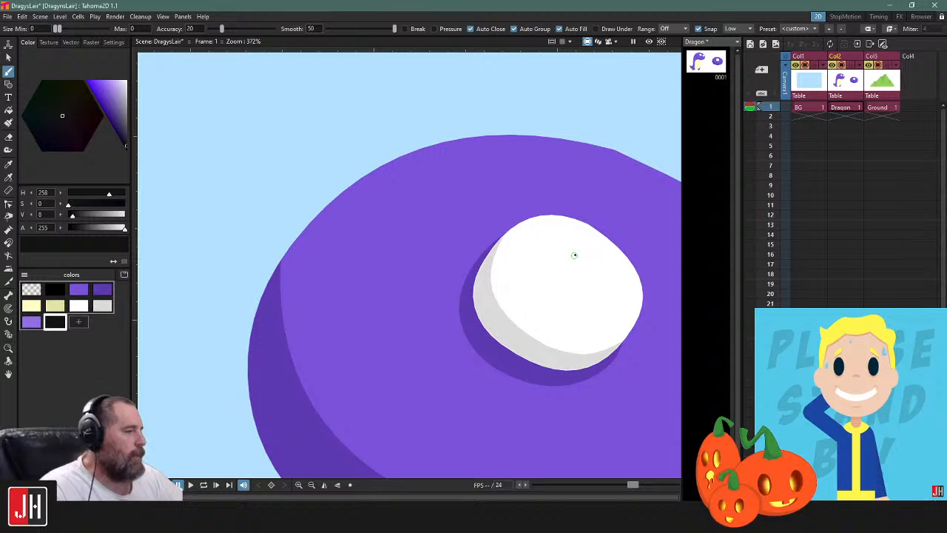
left_click_drag(582, 267, 575, 256)
left_click_drag(588, 274, 524, 269)
scroll(523, 269, "up", 5)
key("c")
left_click(505, 226)
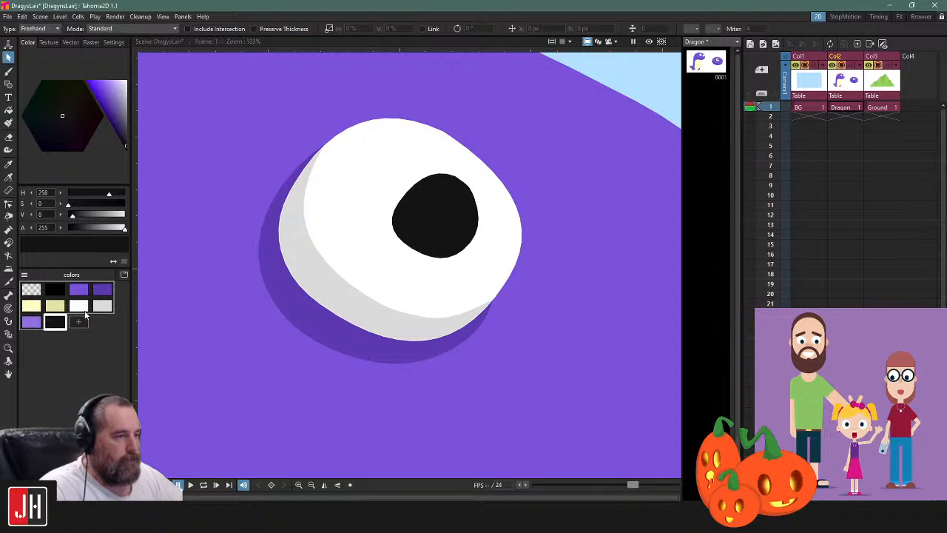
Draw a closed, curved white highlight near the pupil's upper-right edge as a Geometric polyline with Auto Group and Auto Fill
left_click(79, 306)
scroll(459, 190, "up", 5)
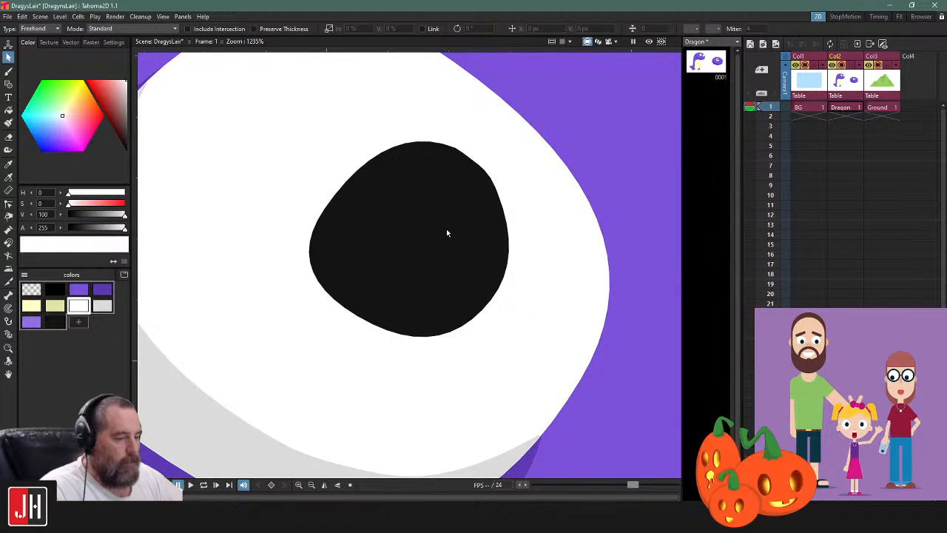
key("b")
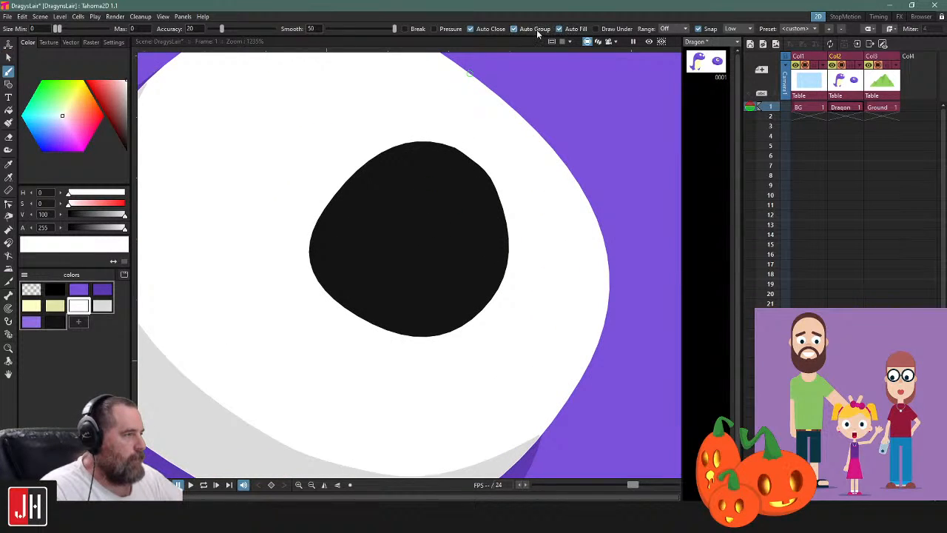
key("g")
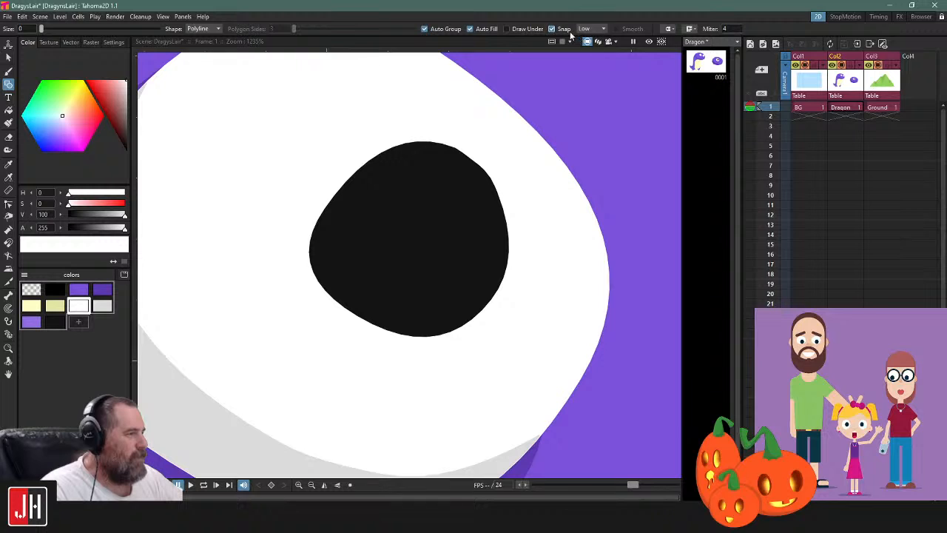
left_click(483, 28)
left_click(498, 30)
left_click(438, 162)
left_click_drag(486, 214, 489, 246)
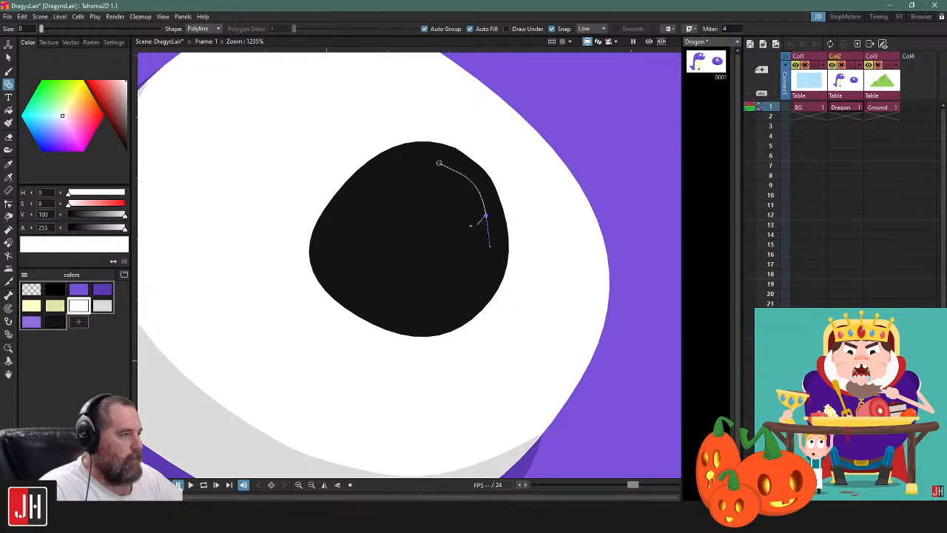
left_click_drag(433, 189, 423, 160)
left_click(434, 188)
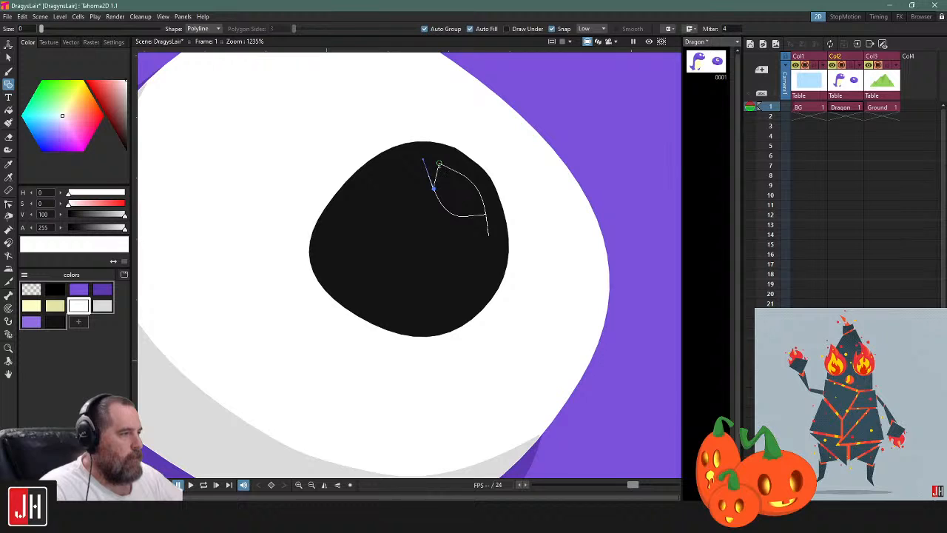
left_click(438, 164)
scroll(482, 231, "down", 1)
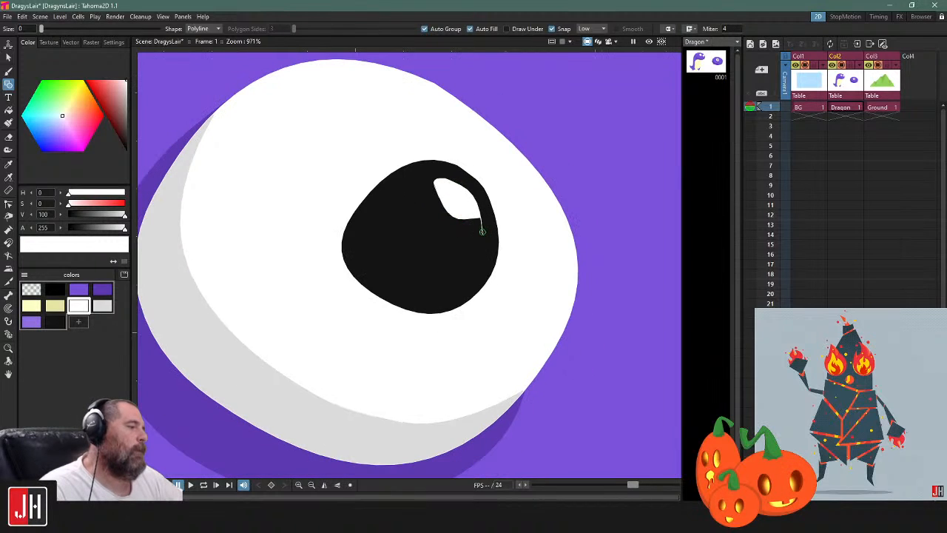
Remove the stray line end at the pupil highlight's lower-right corner and bend its outer edge outward into a curve
key("c")
left_click(481, 226)
scroll(481, 225, "up", 5)
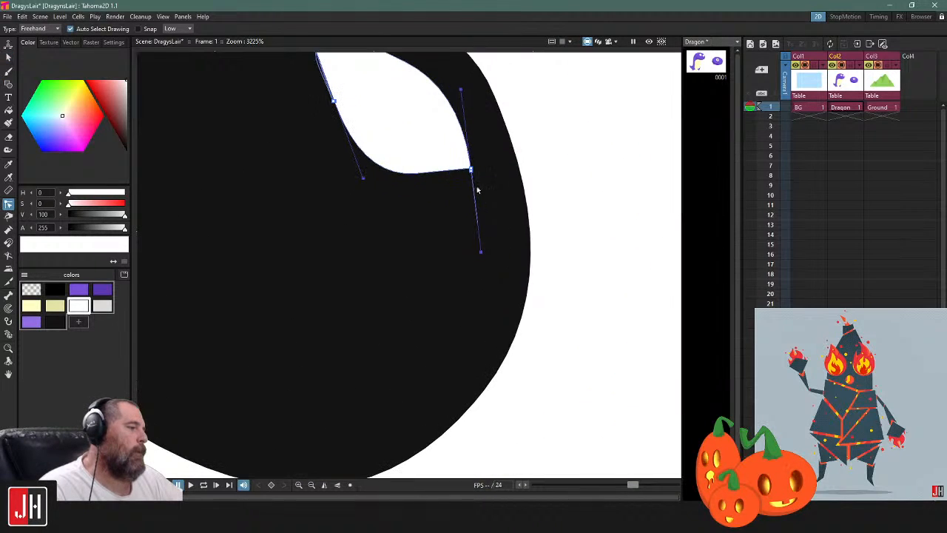
left_click(471, 170)
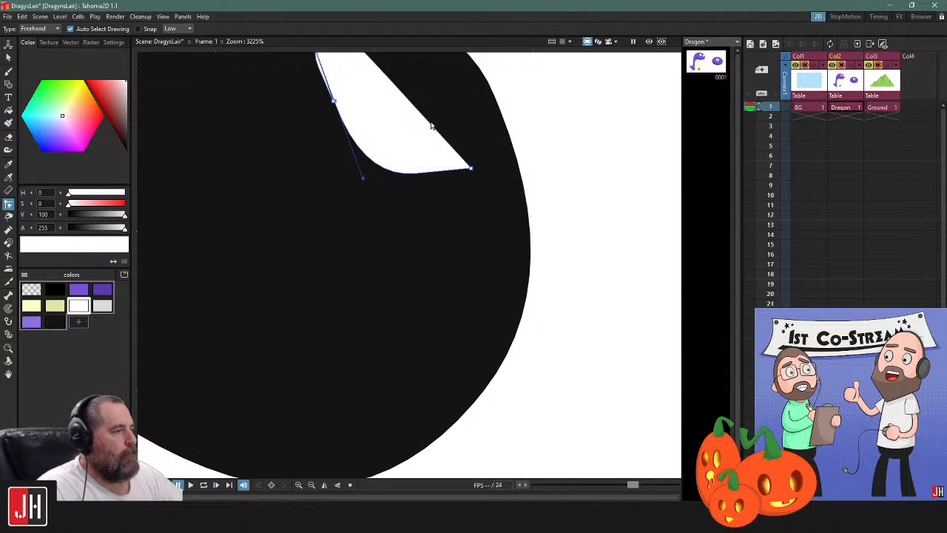
left_click_drag(429, 122, 466, 110)
scroll(471, 136, "down", 3)
scroll(485, 152, "down", 6)
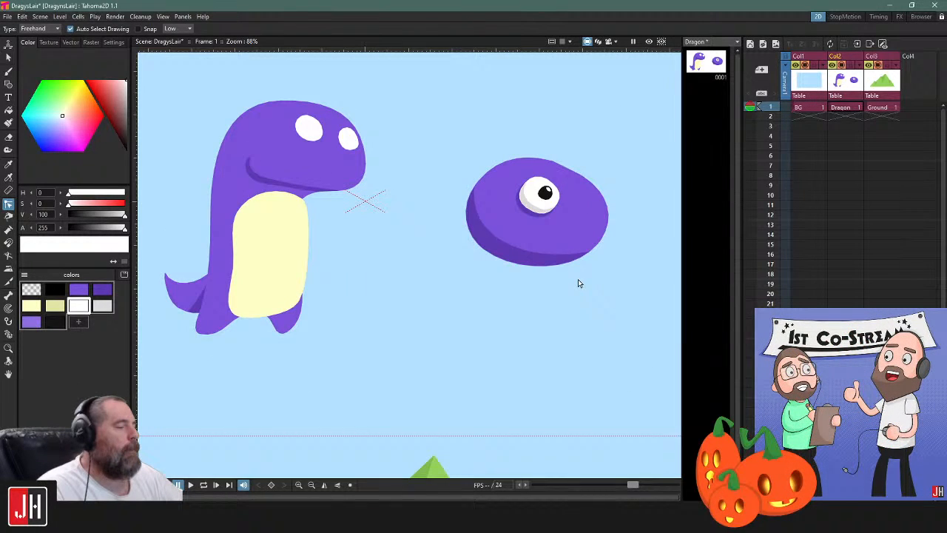
Duplicate the complete eye with its shadow, pupil and highlight, and move the copy to the oval's upper-right edge
scroll(548, 218, "up", 3)
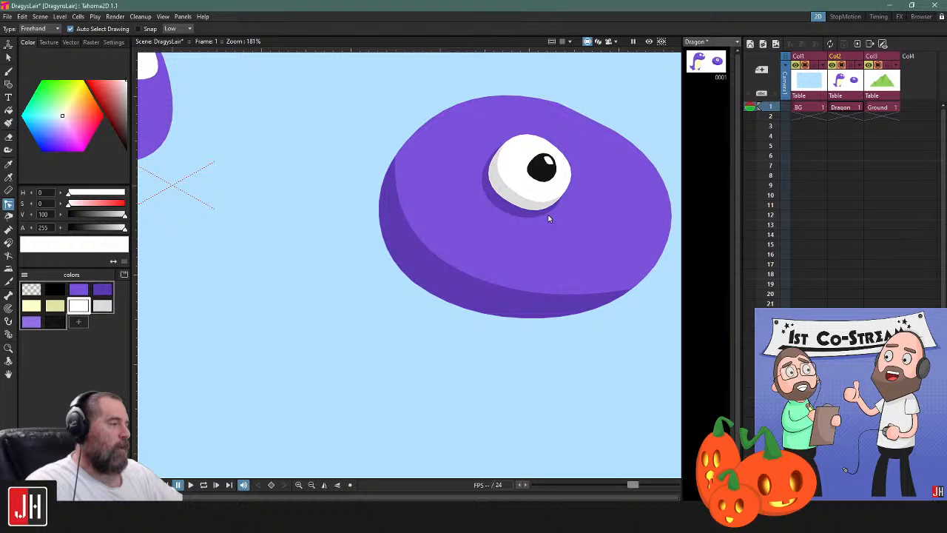
left_click_drag(549, 218, 488, 254)
key("s")
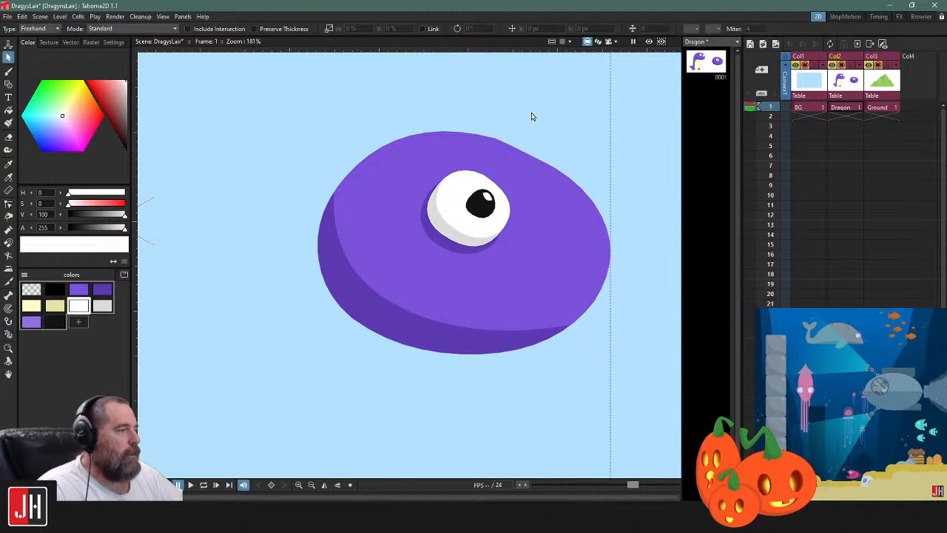
scroll(509, 194, "up", 2)
left_click(496, 199)
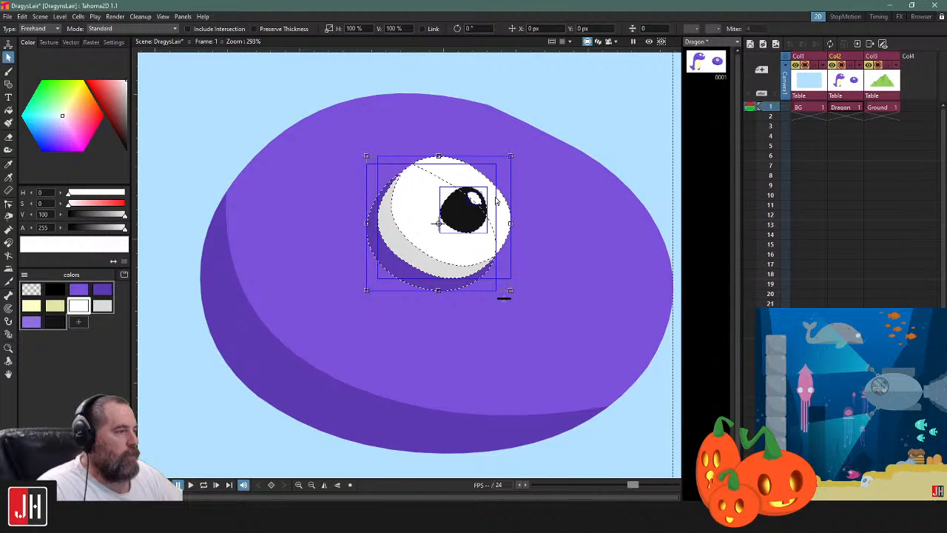
left_click_drag(496, 200, 420, 218)
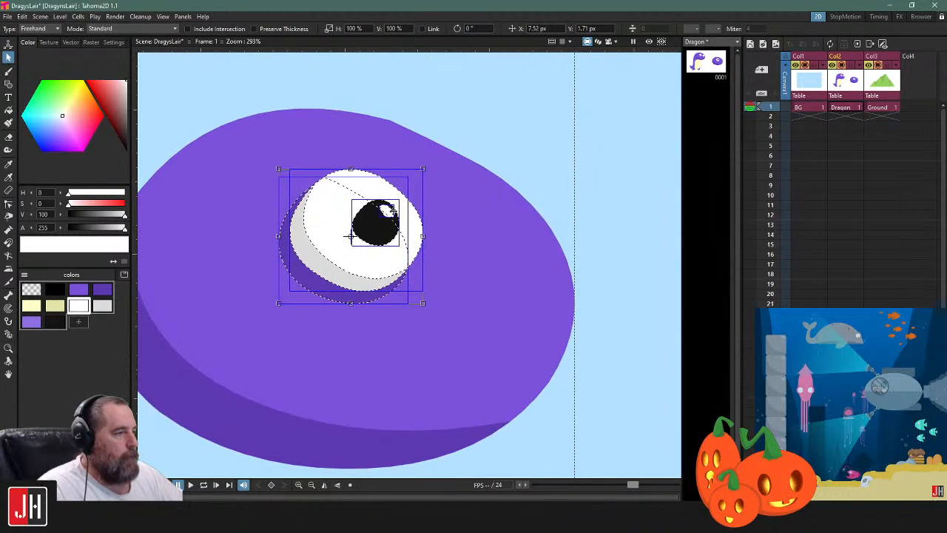
left_click_drag(375, 193, 432, 218)
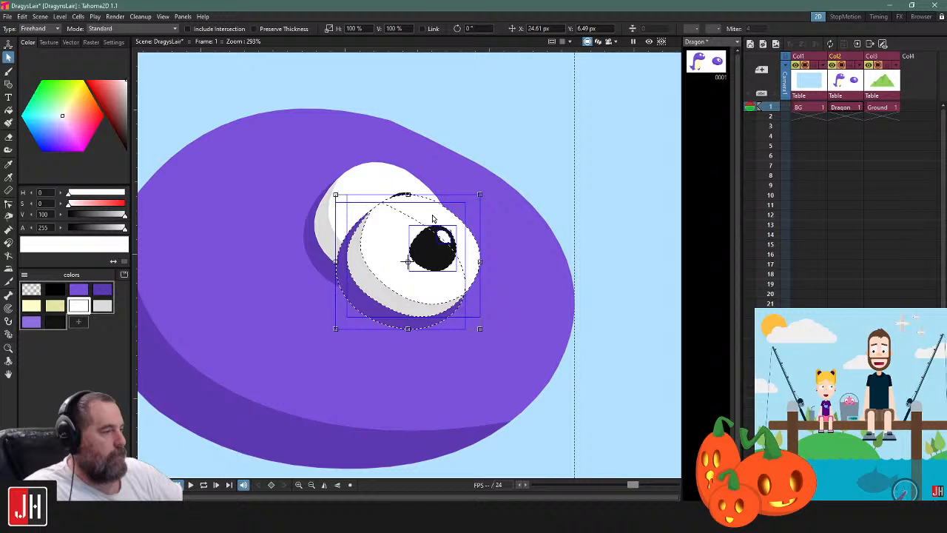
left_click_drag(434, 219, 546, 168)
Send the copied eye behind the oval and move the two eyes closer together
key("ctrl+[")
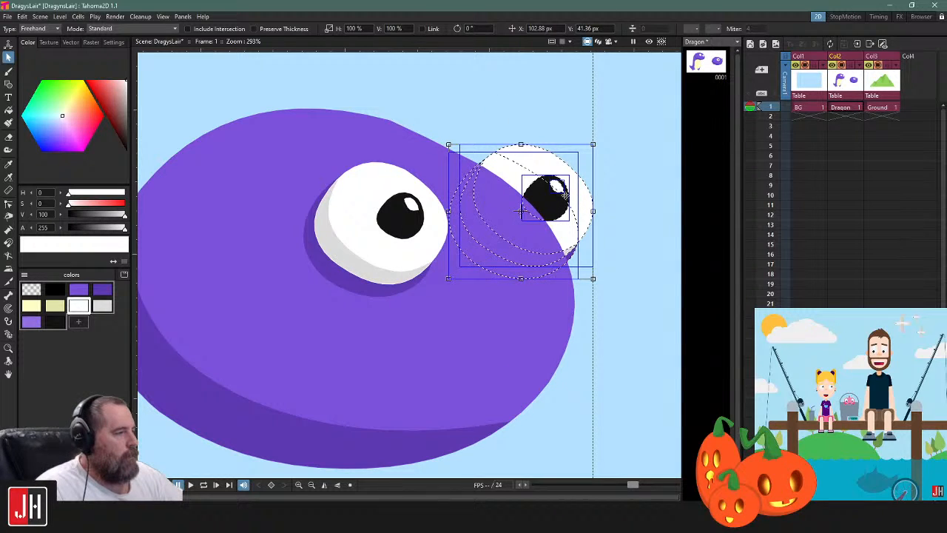
key("ctrl+z")
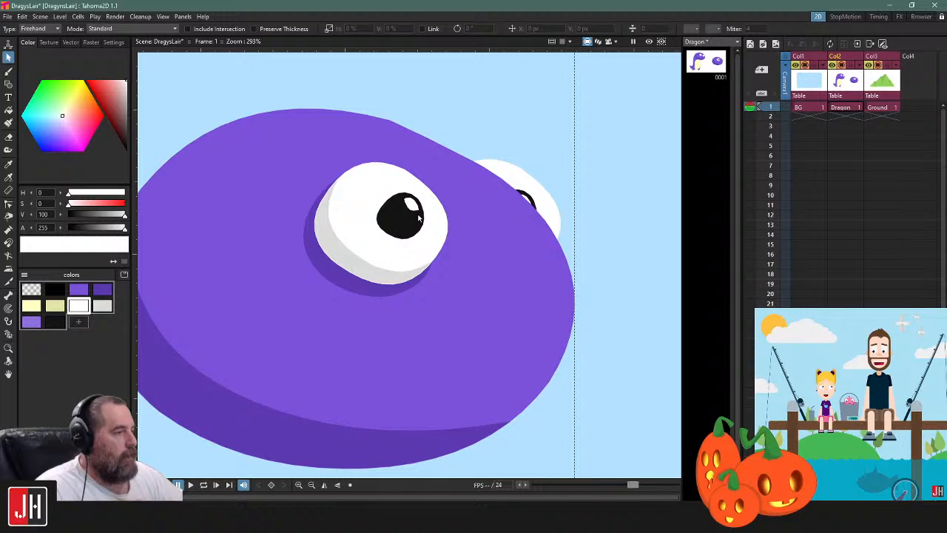
key("ctrl+z")
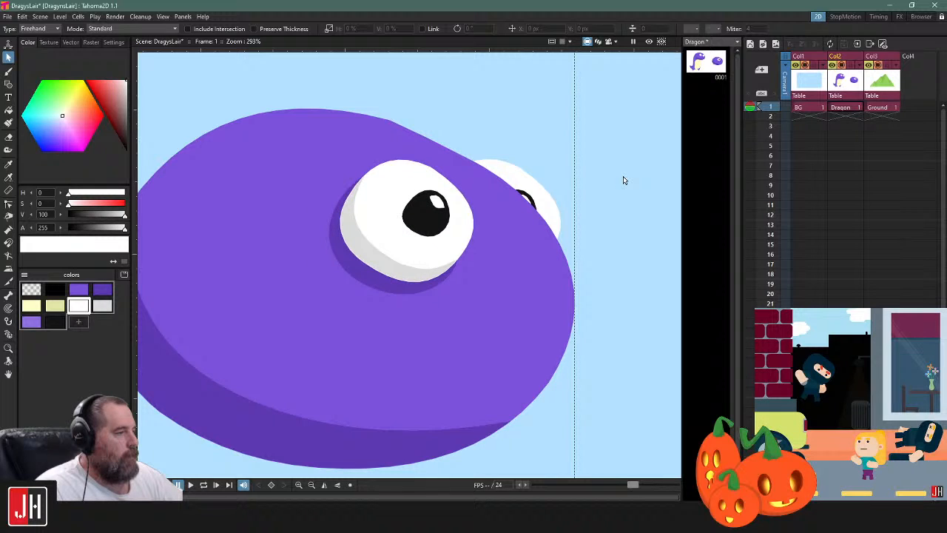
Move the body shading line's right endpoint down and left along the oval's lower-right outline to narrow the shaded area
mouse_move(543, 401)
left_mouse_down()
mouse_move(455, 287)
mouse_move(564, 275)
left_mouse_up()
left_click(522, 299)
key("c")
left_click(499, 298)
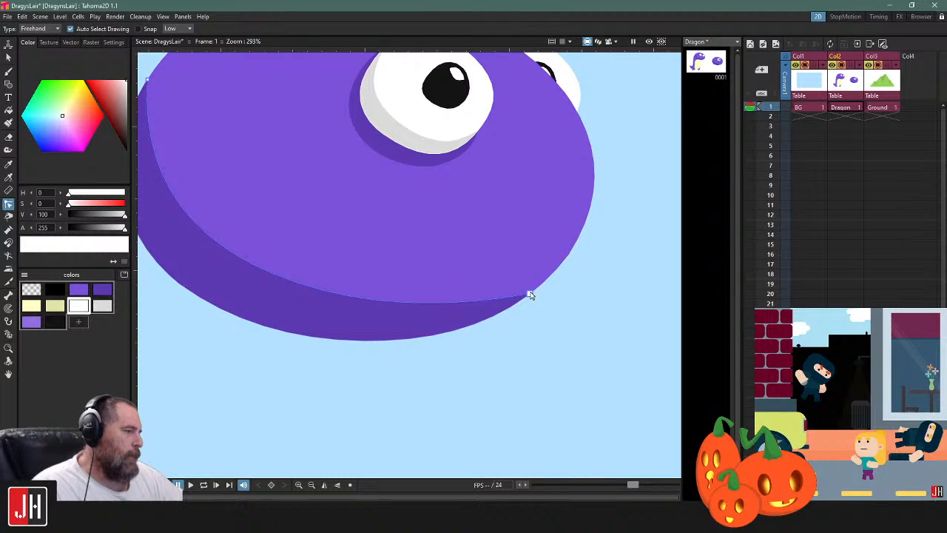
mouse_move(526, 294)
left_mouse_down()
mouse_move(545, 294)
mouse_move(503, 318)
left_mouse_up()
scroll(565, 294, "down", 3)
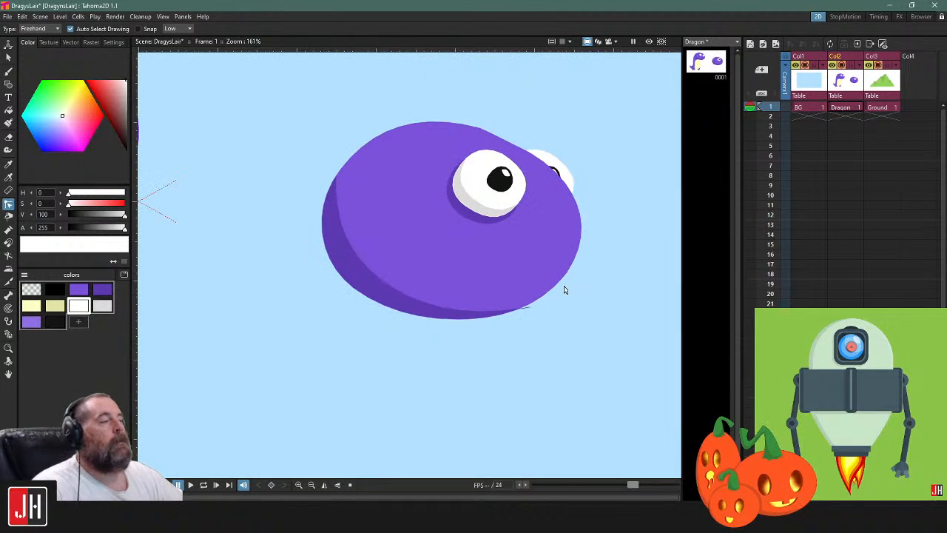
Add two control points on the oval's lower-right outline and pull them to form a mouth notch beneath a protruding snout
left_click_drag(568, 277, 522, 290)
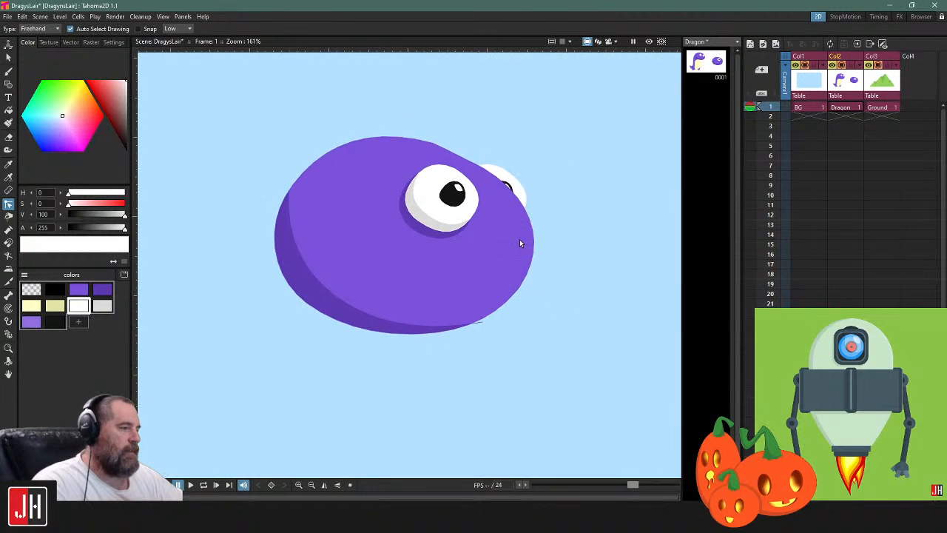
scroll(519, 241, "up", 1)
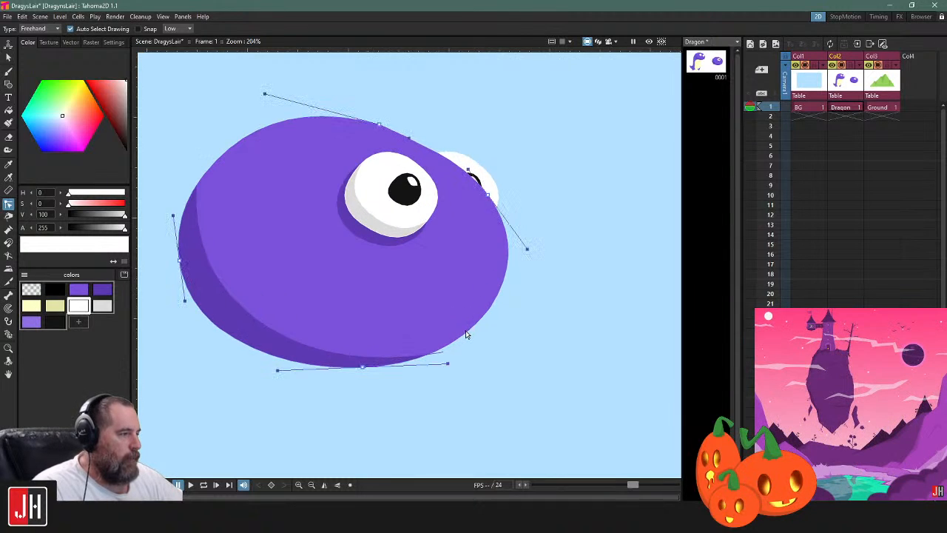
scroll(466, 335, "up", 2)
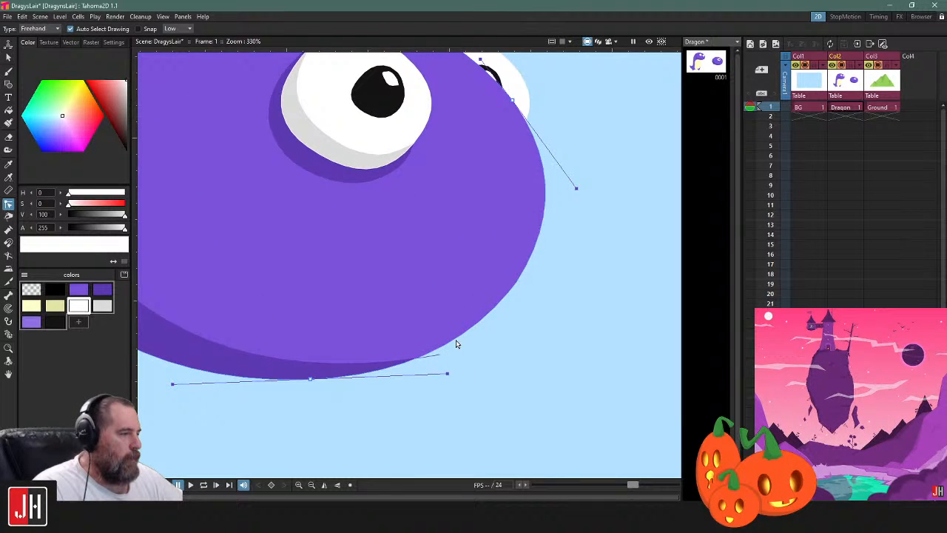
left_click(510, 290, "ctrl")
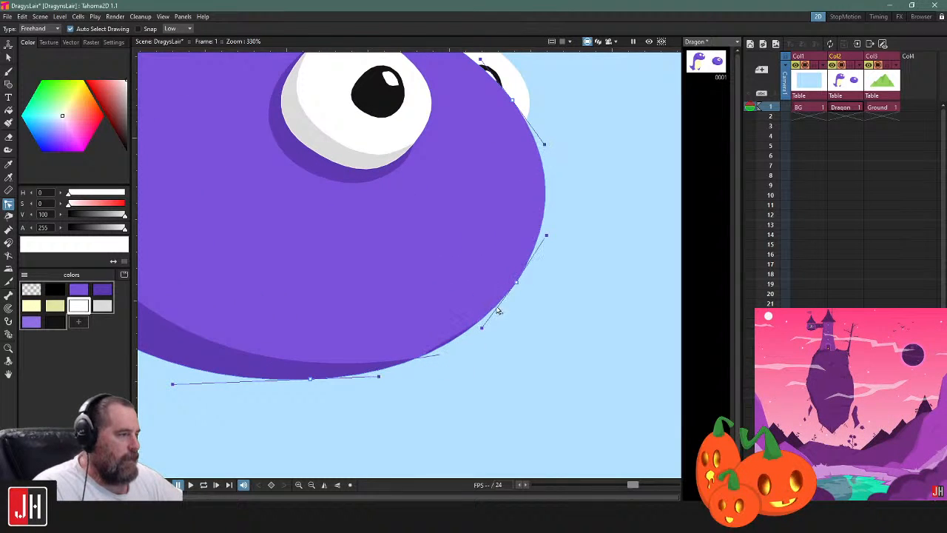
left_click(492, 309, "ctrl")
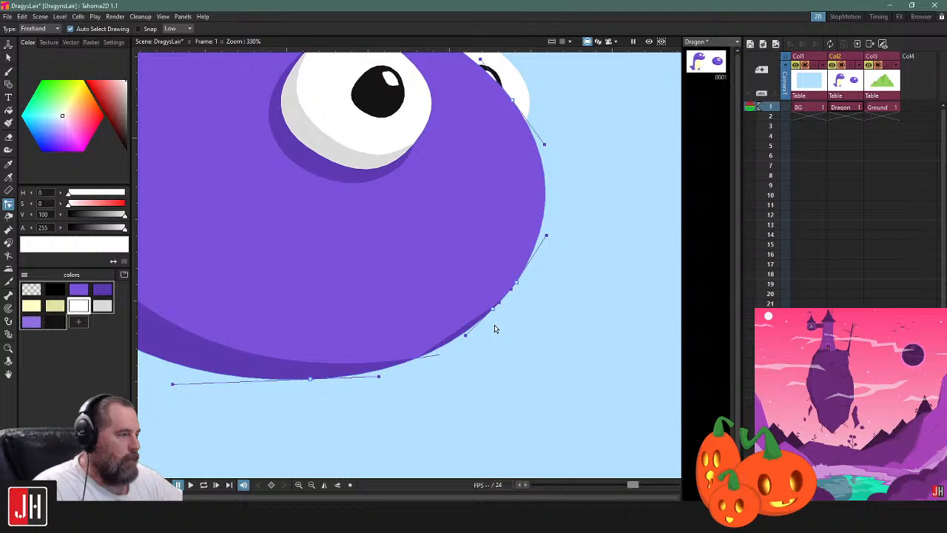
left_click_drag(492, 309, 427, 297)
left_click_drag(516, 282, 496, 305)
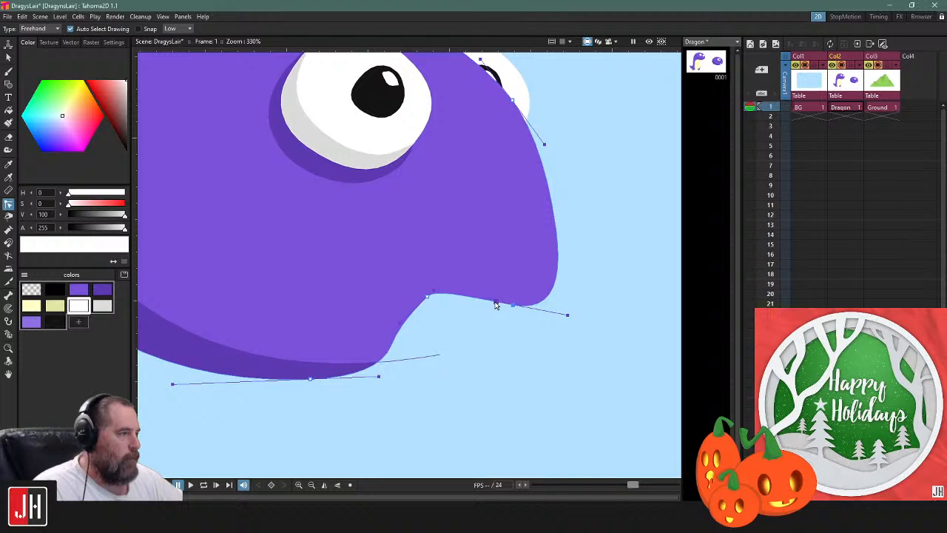
Move the mouth notch's inner control point and handles toward the outline to make the notch shallower and smoother
key("s")
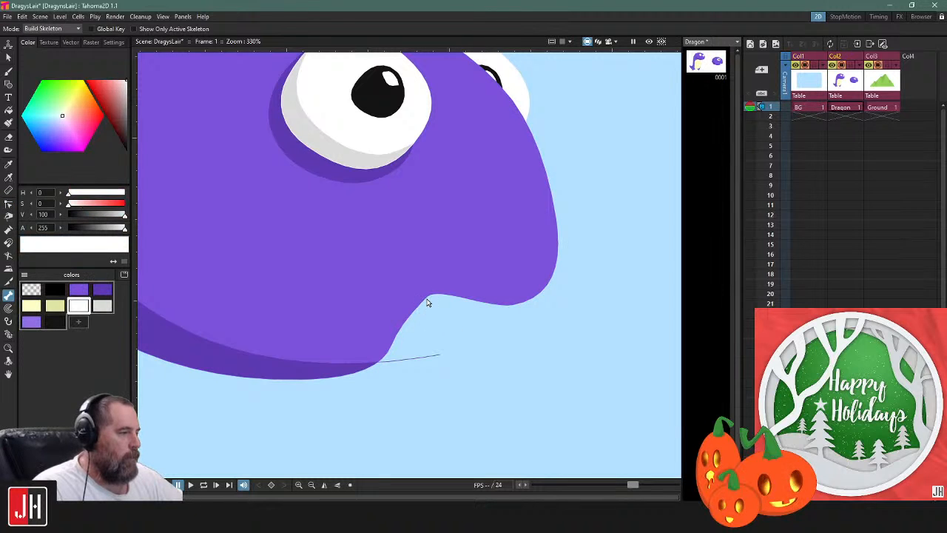
key("s")
left_click(432, 306)
left_click_drag(429, 298, 425, 330)
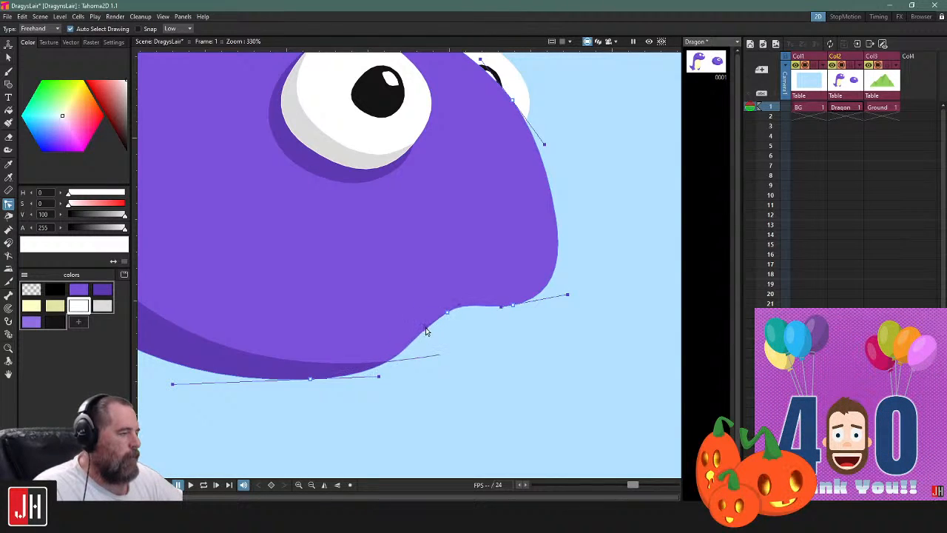
scroll(501, 302, "down", 5)
scroll(497, 313, "up", 2)
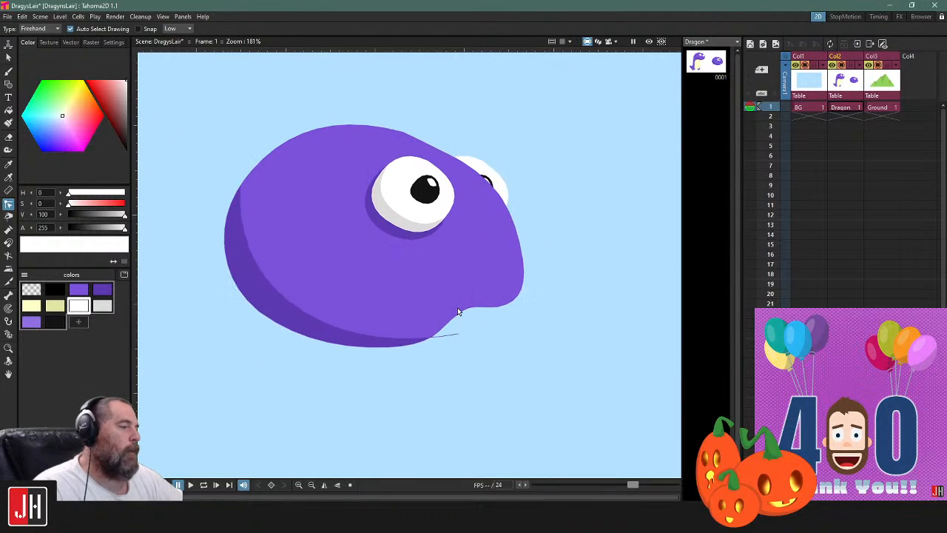
scroll(455, 309, "up", 3)
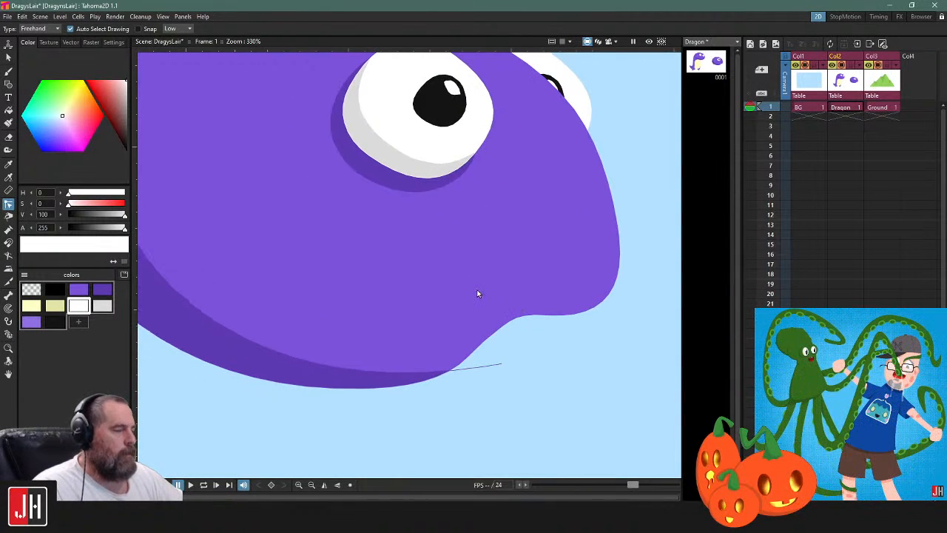
Move the light purple style beside the main purple in the palette and make dark purple the current style
left_click(102, 290)
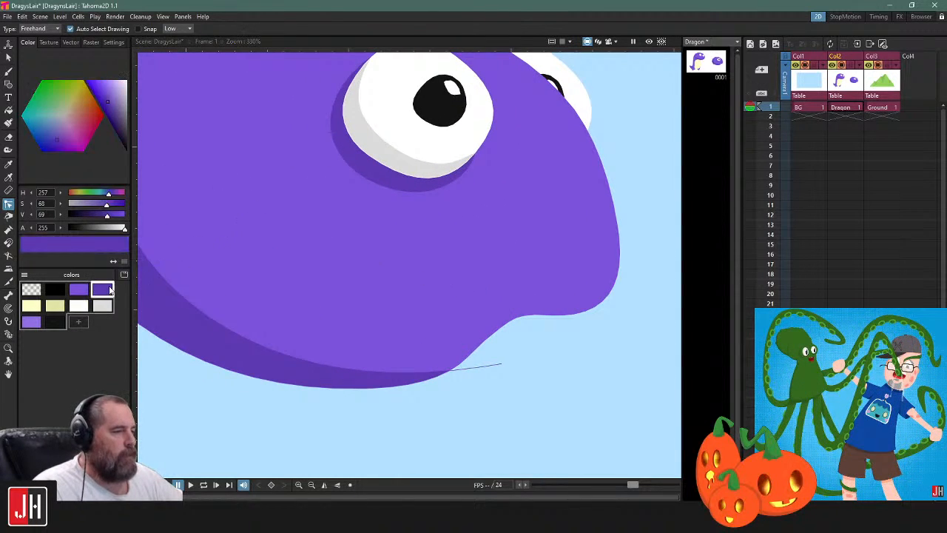
left_click_drag(40, 327, 111, 304)
left_click(31, 306)
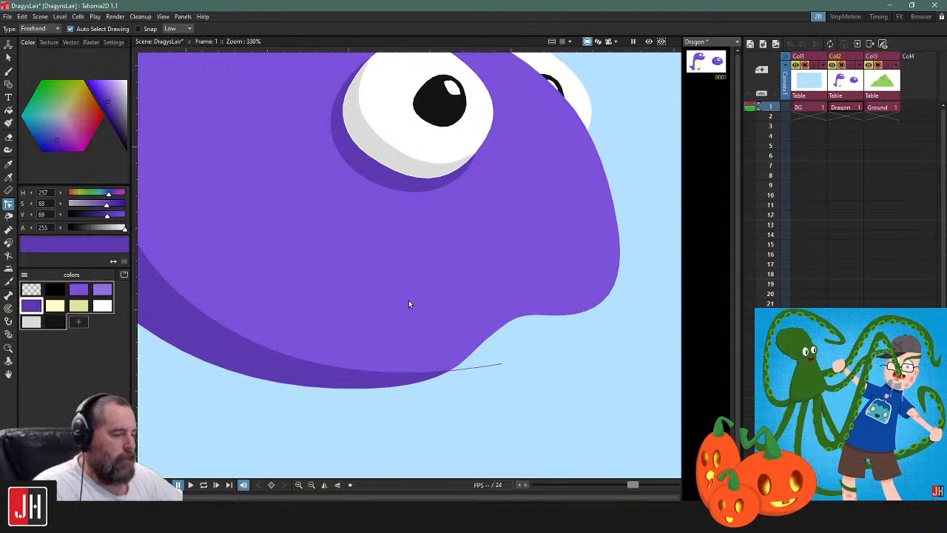
Try to draw a curved zero-thickness polyline mouth in dark purple, running inward from the notch under the snout
key("g")
left_click(515, 318)
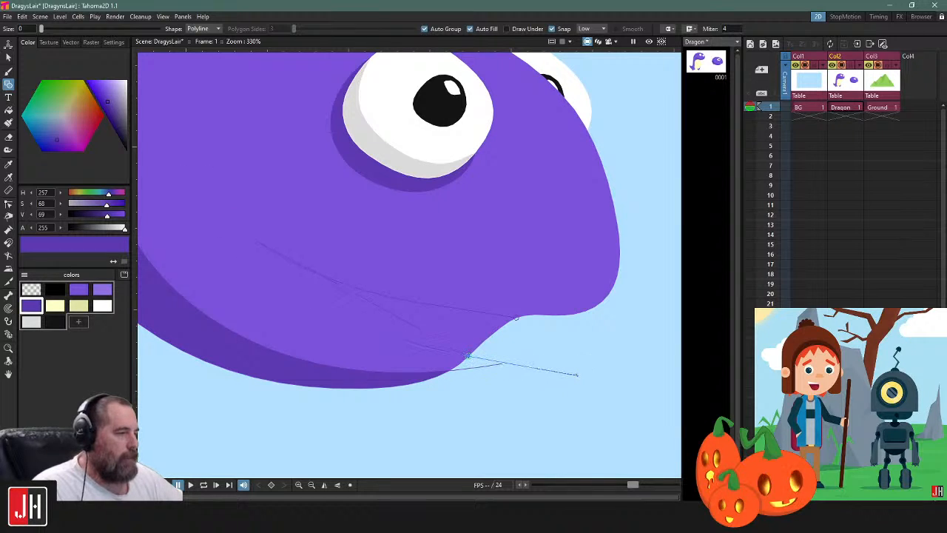
left_click(515, 318)
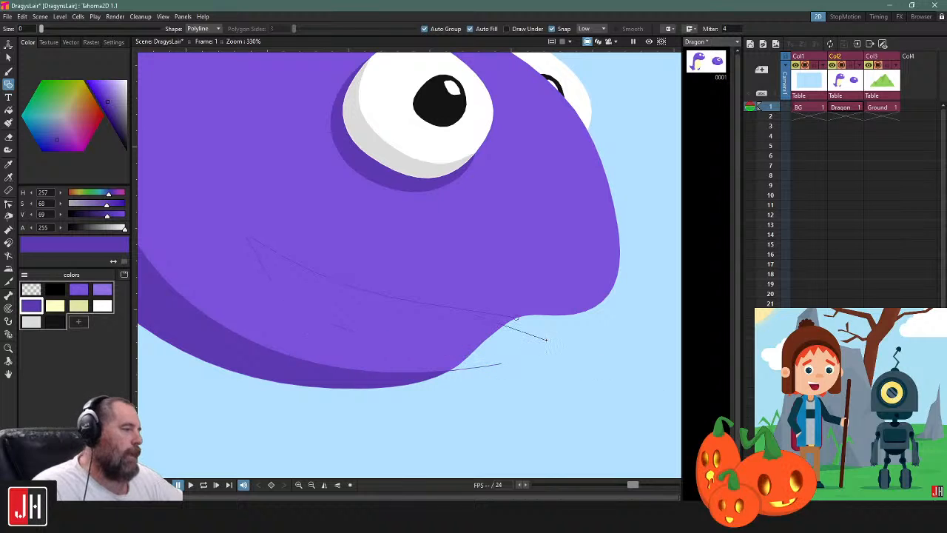
scroll(545, 339, "down", 6)
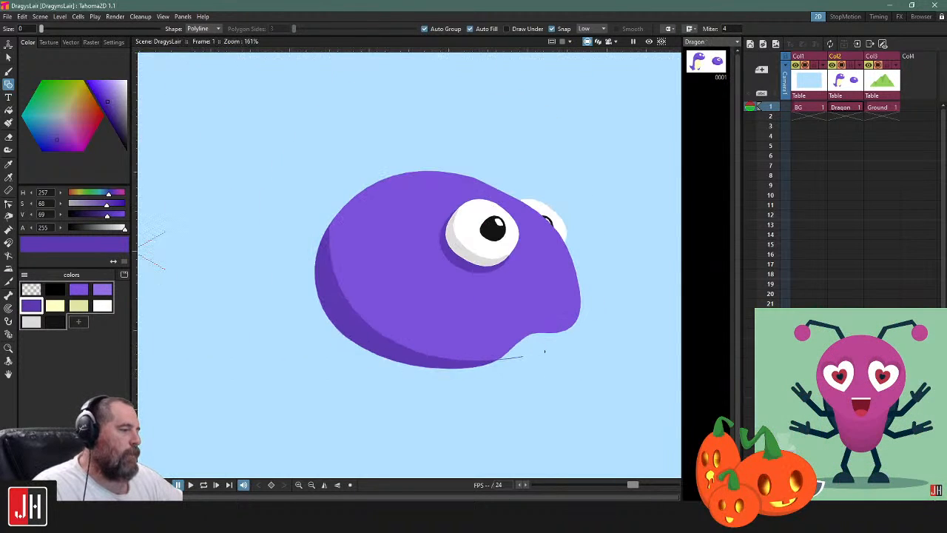
Undo the palette rearrangement and the mouth-notch edits on the oval's outline
key("k")
scroll(561, 314, "up", 3)
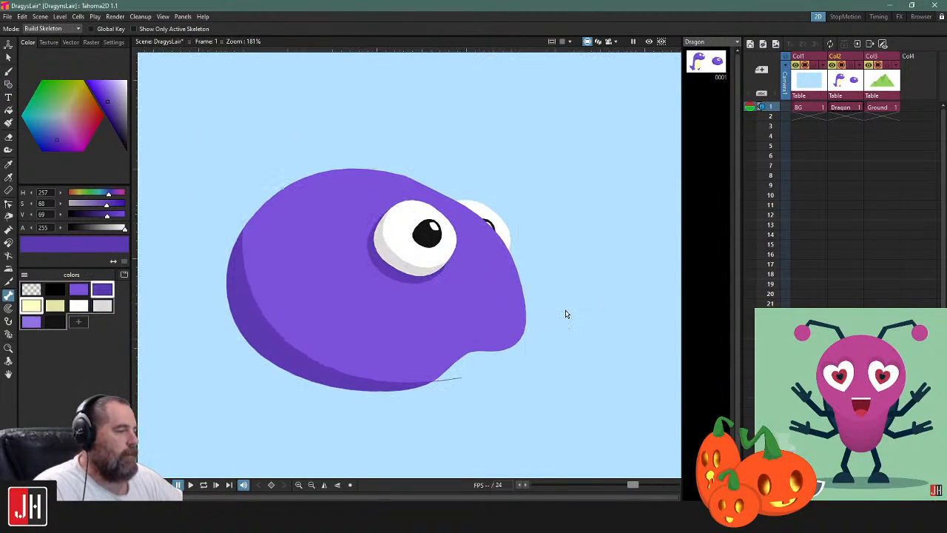
key("ctrl+z")
key("ctrl+z")
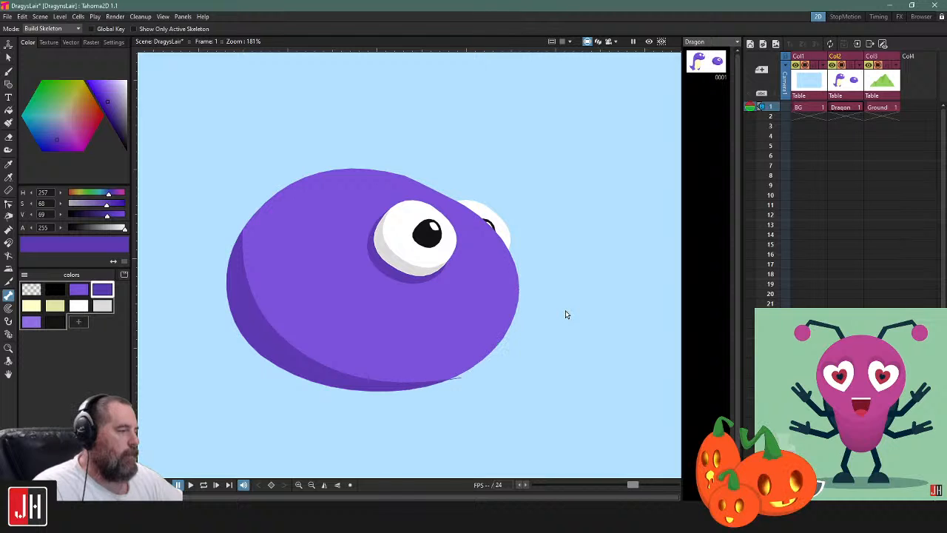
scroll(491, 357, "up", 4)
left_click_drag(550, 342, 664, 290)
scroll(402, 325, "down", 6)
left_click_drag(402, 327, 455, 275)
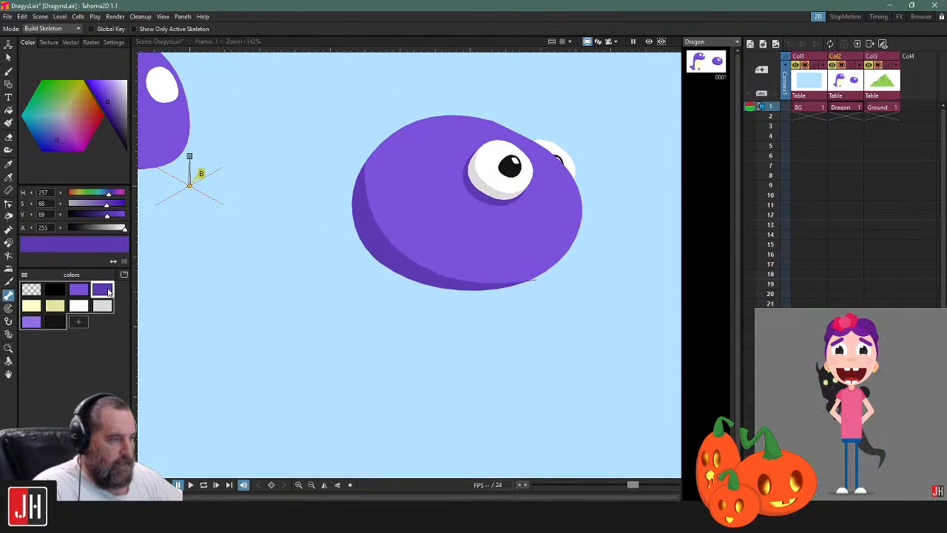
Group the oval head with both eyes and its shading, and nudge the group slightly to the left
left_click(237, 236)
key("s")
mouse_move(568, 101)
left_mouse_down()
mouse_move(295, 128)
mouse_move(595, 119)
left_mouse_up()
left_click(847, 108)
mouse_move(665, 93)
left_mouse_down()
mouse_move(286, 110)
mouse_move(522, 67)
left_mouse_up()
key("ctrl+g")
left_click(603, 168)
left_click(549, 153)
mouse_move(549, 153)
left_mouse_down()
mouse_move(471, 169)
mouse_move(529, 173)
mouse_move(543, 148)
left_mouse_up()
left_click(526, 192)
left_click(464, 164)
left_click(601, 167)
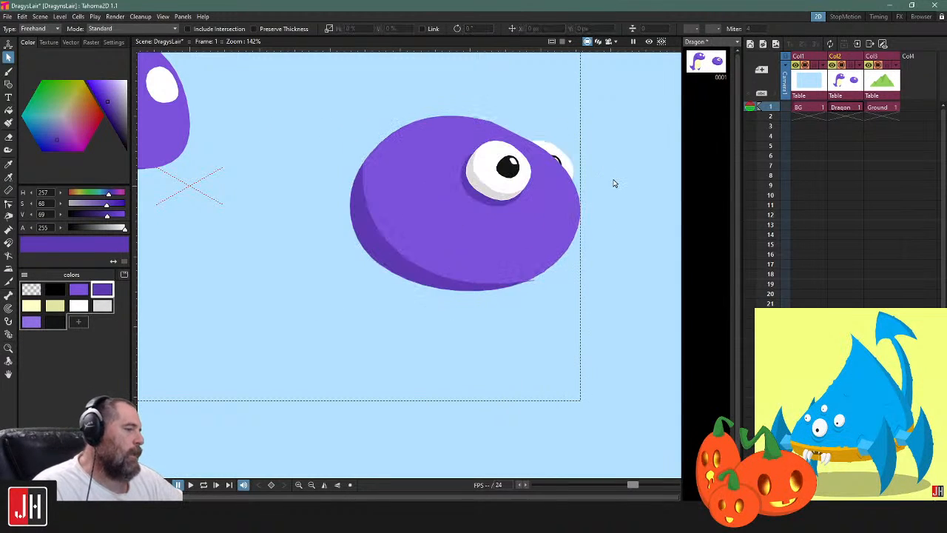
Draw a zero-thickness, main-purple teardrop-shaped body with a narrow neck, extending down and left from the oval head's underside
left_click_drag(612, 179, 549, 199)
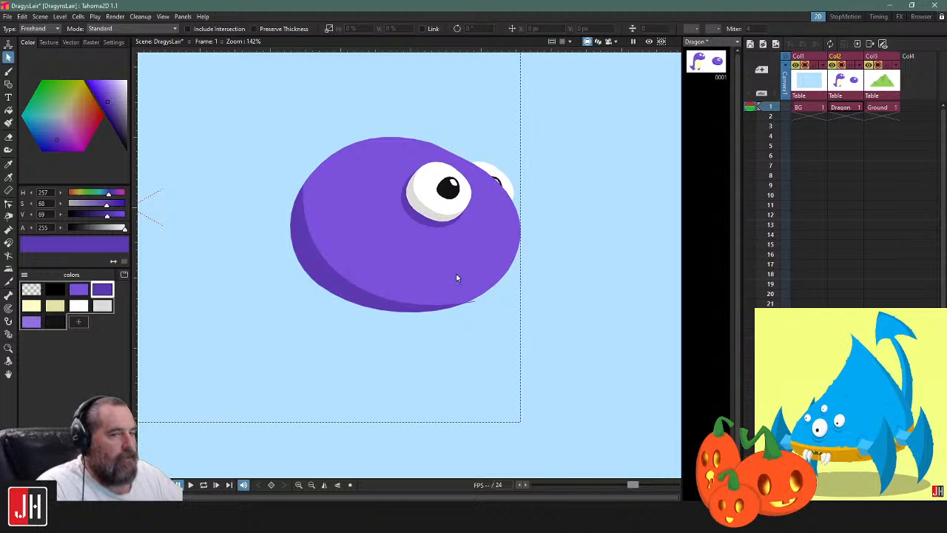
left_click_drag(351, 300, 446, 241)
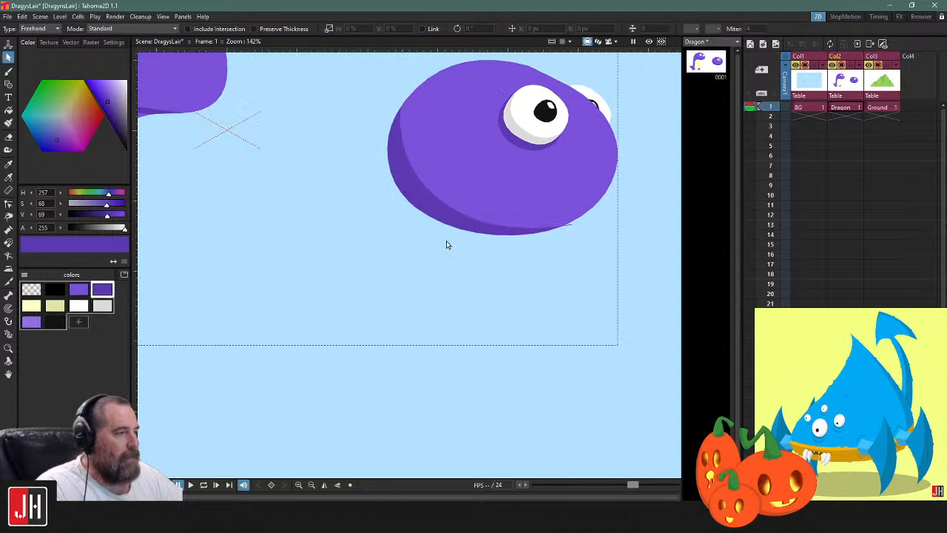
key("b")
left_click(83, 291)
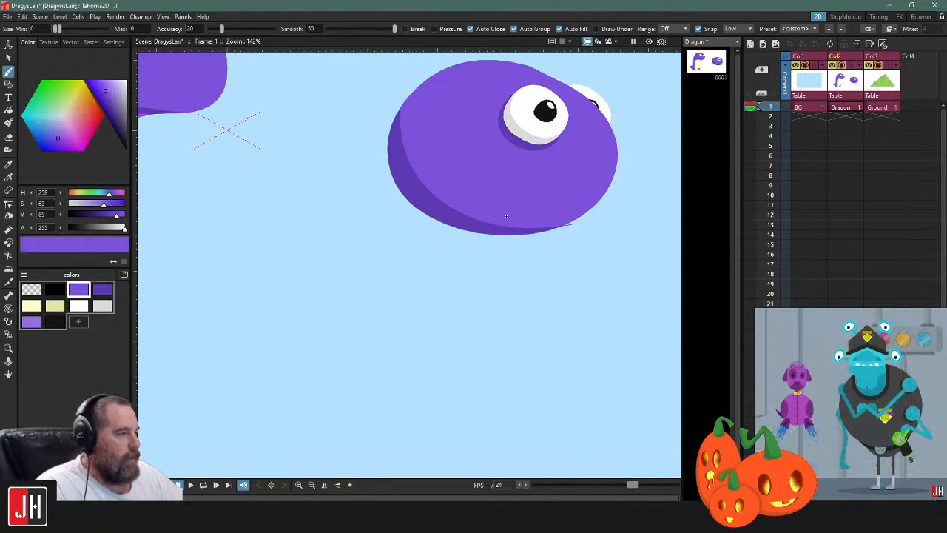
mouse_move(454, 229)
left_mouse_down()
mouse_move(429, 310)
mouse_move(298, 274)
mouse_move(359, 251)
left_mouse_up()
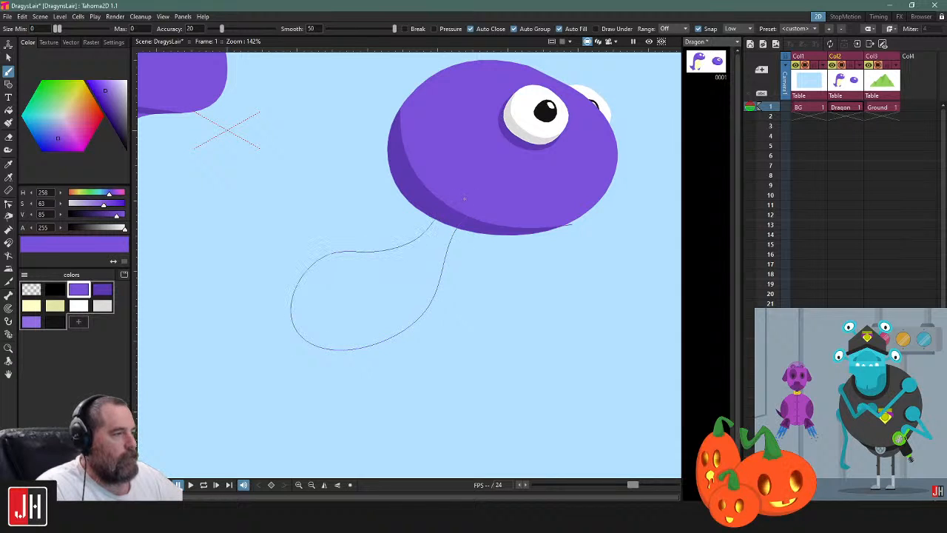
left_click_drag(468, 216, 468, 216)
Send the new teardrop-shaped body behind the head so that the neck's upper end is hidden
key("s")
left_click(447, 249)
left_click(530, 279)
left_click_drag(528, 255, 410, 327)
scroll(409, 330, "up", 2)
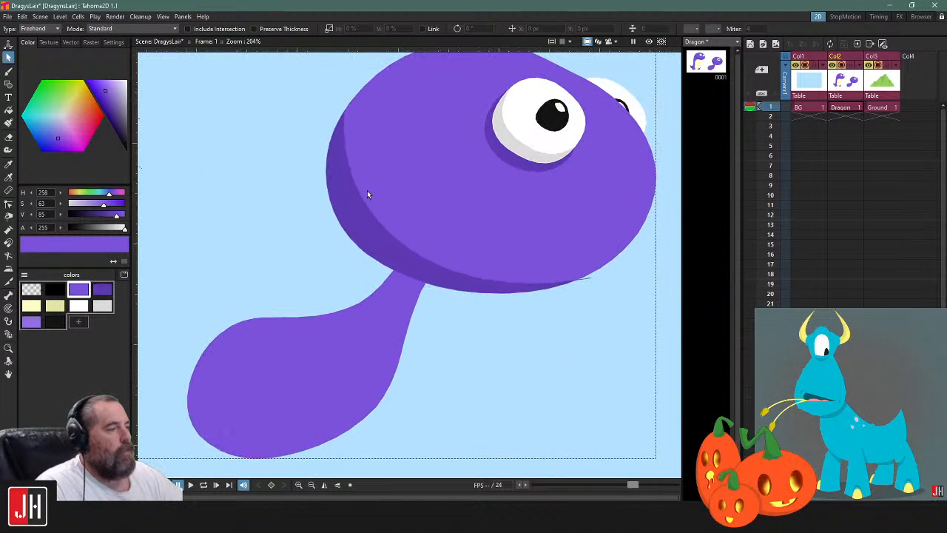
left_click(308, 302)
left_click(249, 219)
Draw a dark purple zero-thickness shadow line curving across the neck just below the head, with both ends overshooting the outline
key("b")
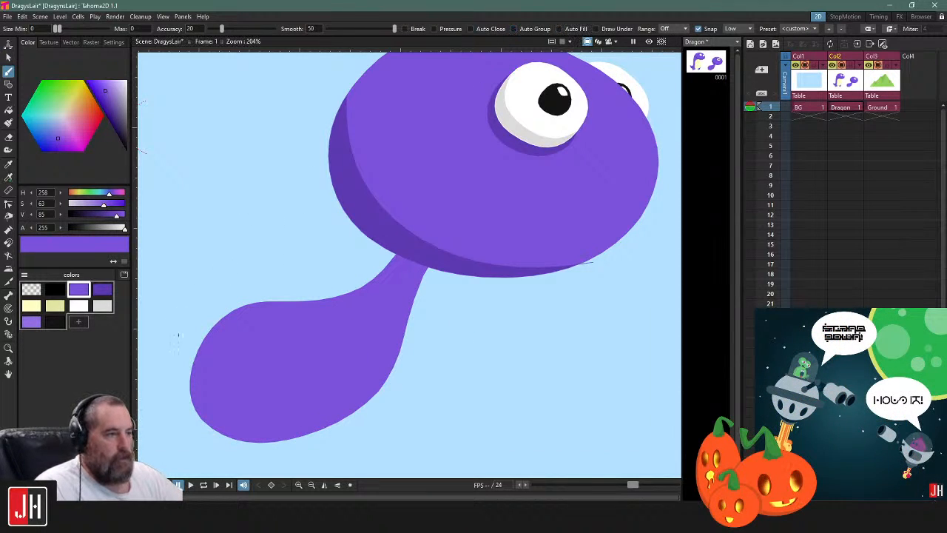
left_click(102, 289)
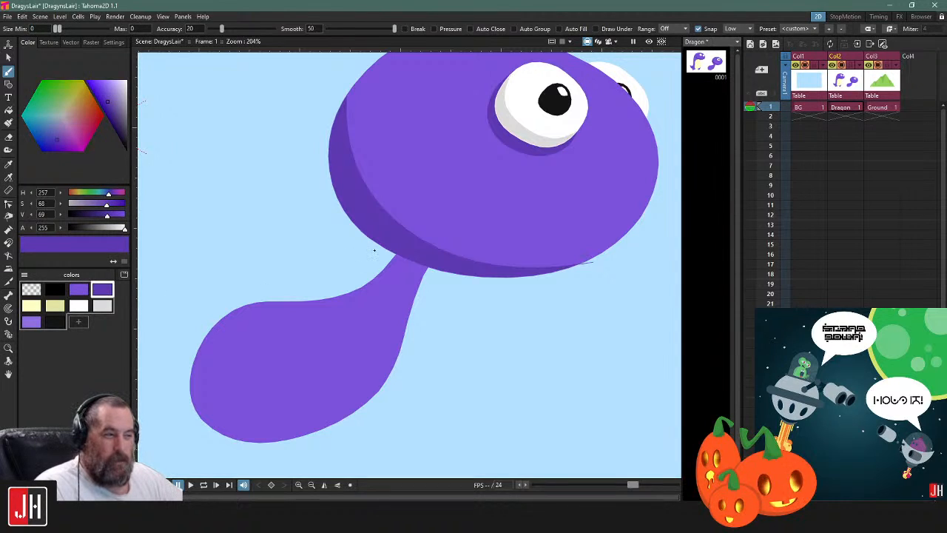
left_click_drag(406, 329, 466, 280)
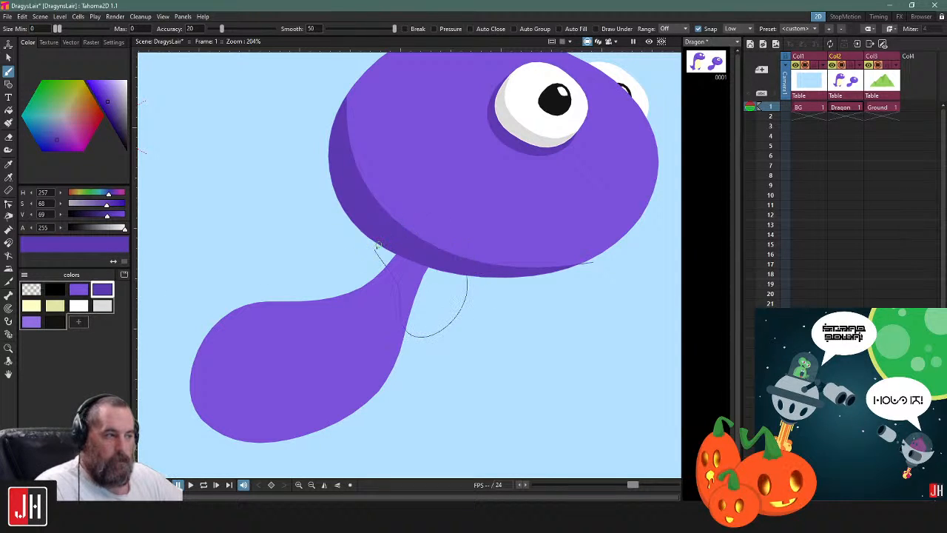
key("ctrl+z")
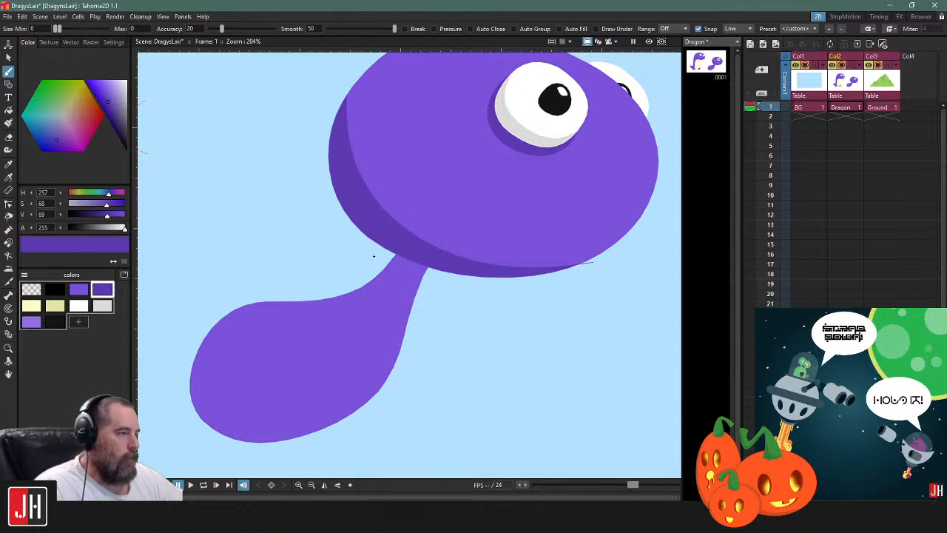
mouse_move(371, 253)
left_mouse_down()
mouse_move(401, 309)
mouse_move(463, 324)
left_mouse_up()
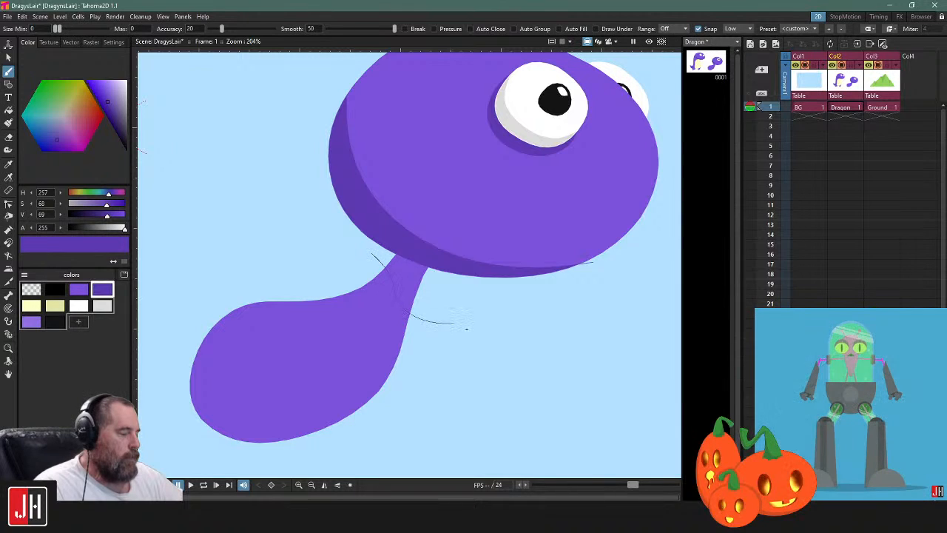
Try to fill the neck area above the shadow line with dark purple, then undo the fill and delete the line
key("f")
left_click(420, 271)
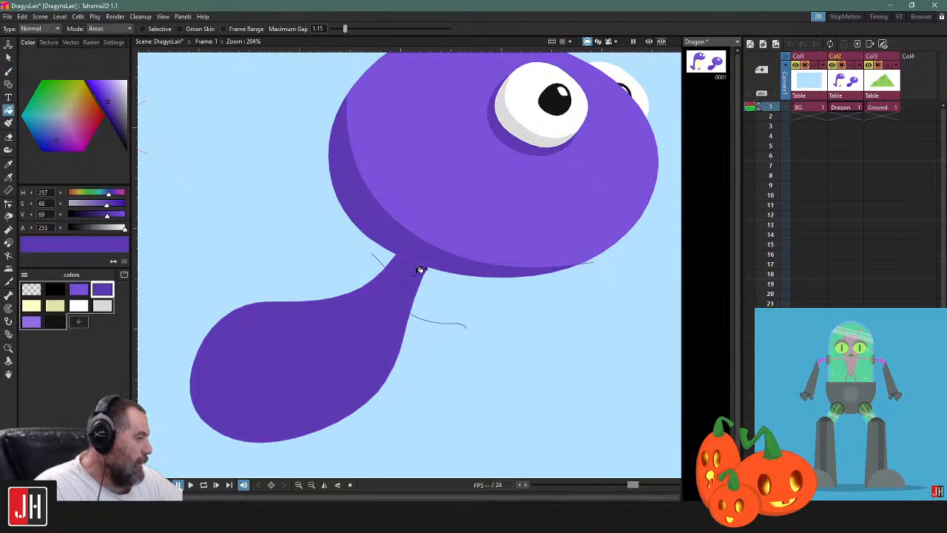
key("ctrl+z")
key("s")
left_click(421, 318)
key("Delete")
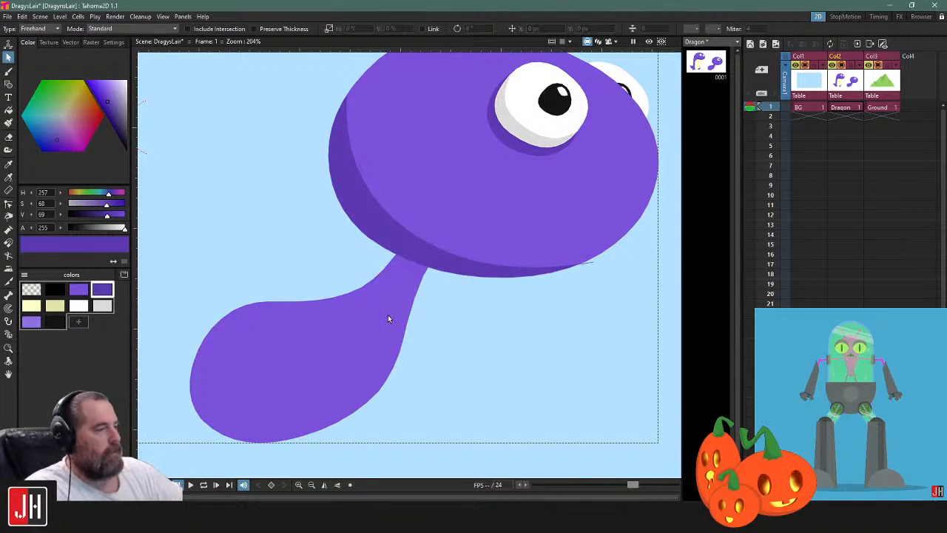
Draw a dark purple shading curve through the body's lower-left part and try to fill the area outside it with dark purple
left_click(411, 304)
left_click(506, 319)
key("b")
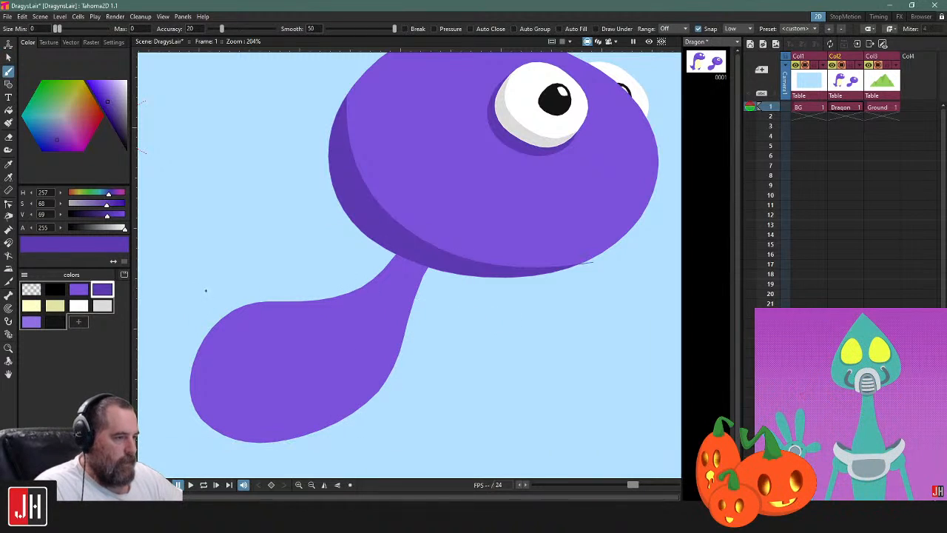
left_click_drag(258, 419, 494, 433)
key("f")
left_click(221, 394)
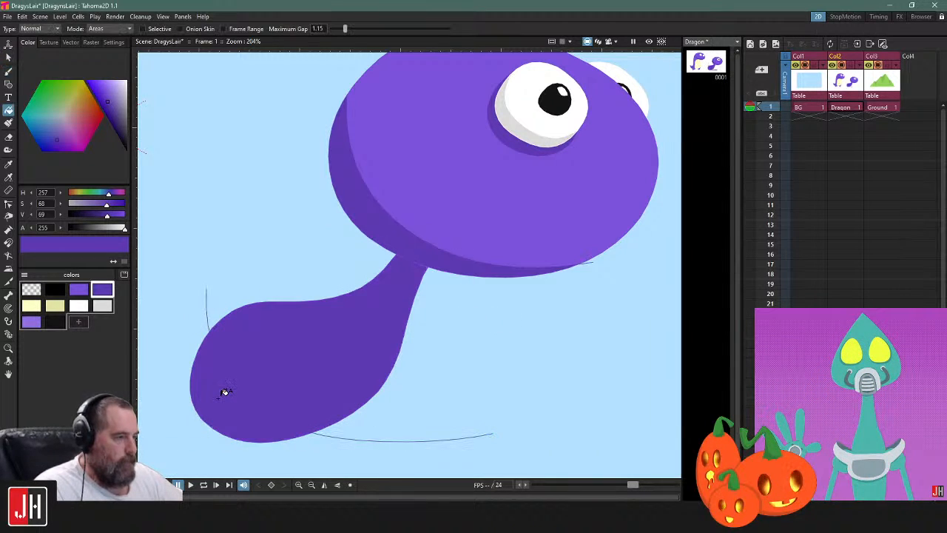
Undo the dark purple fill on the body and delete its shading curve
key("ctrl+z")
key("s")
left_click(208, 320)
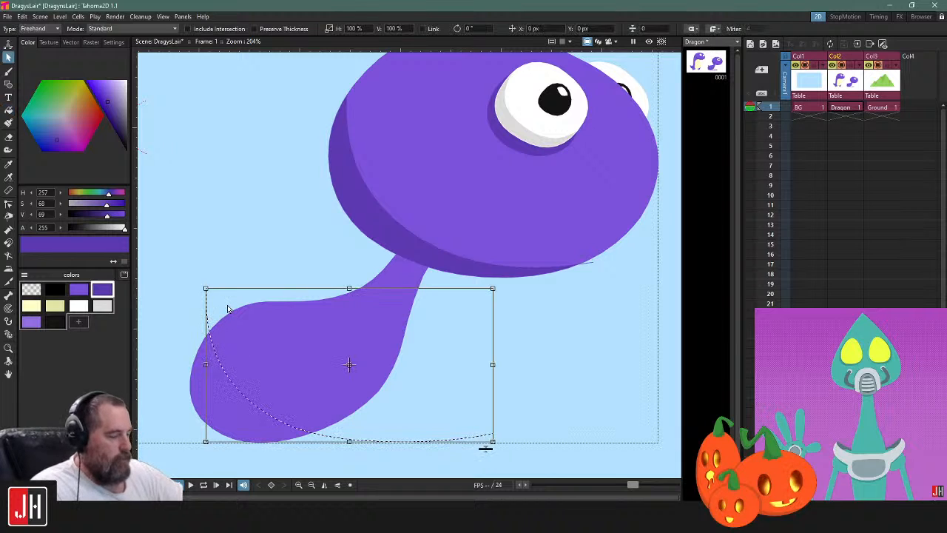
key("Delete")
Draw a dark purple shading curve across the body's lower-left part, try to fill the area outside it, and undo the fill
left_click(309, 305)
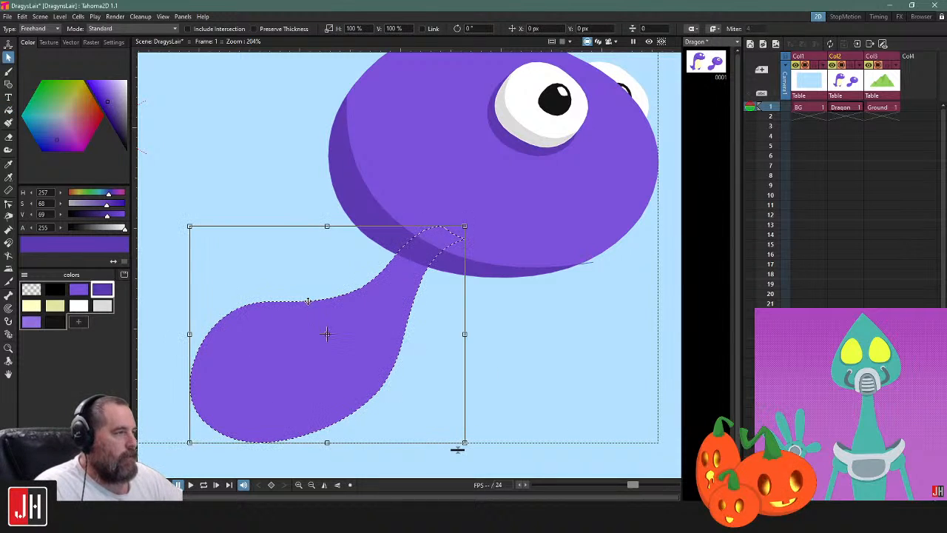
left_click(560, 301)
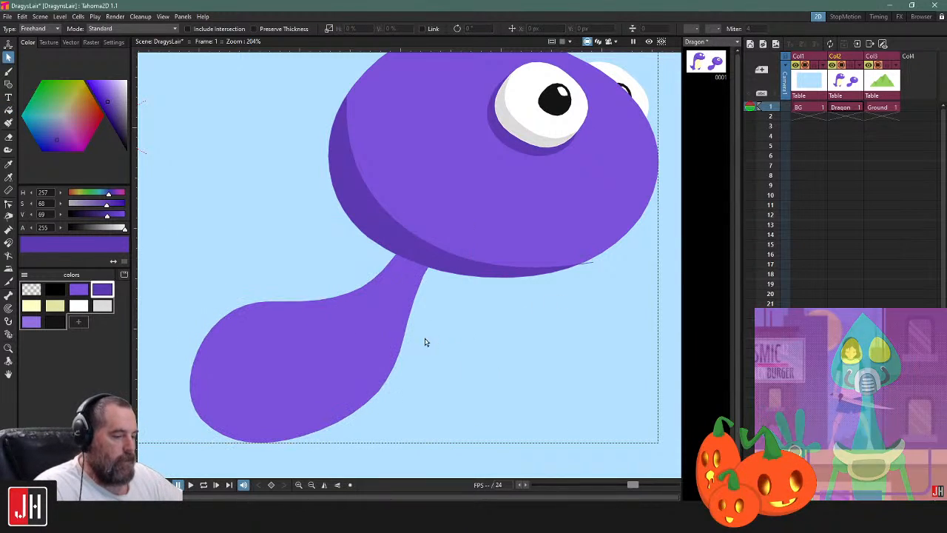
left_click_drag(433, 343, 488, 291)
key("b")
left_click_drag(240, 235, 264, 278)
left_click_drag(357, 359, 501, 397)
key("f")
left_click(286, 341)
key("ctrl+z")
Delete the shading curve and the practice body below the head
key("s")
left_click(252, 262)
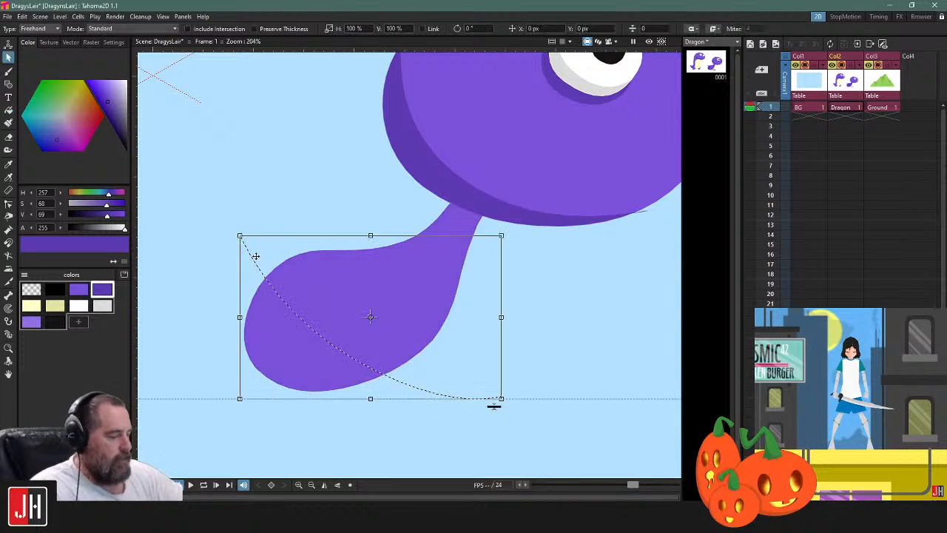
key("Delete")
left_click(350, 252)
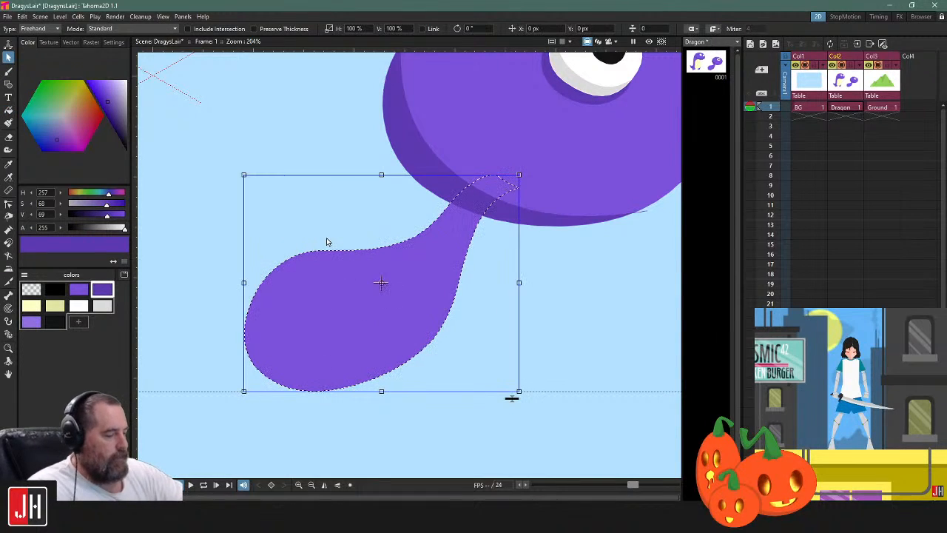
key("Delete")
Draw a small closed rounded shape below the head with a zero-thickness line and fill it with purple
key("b")
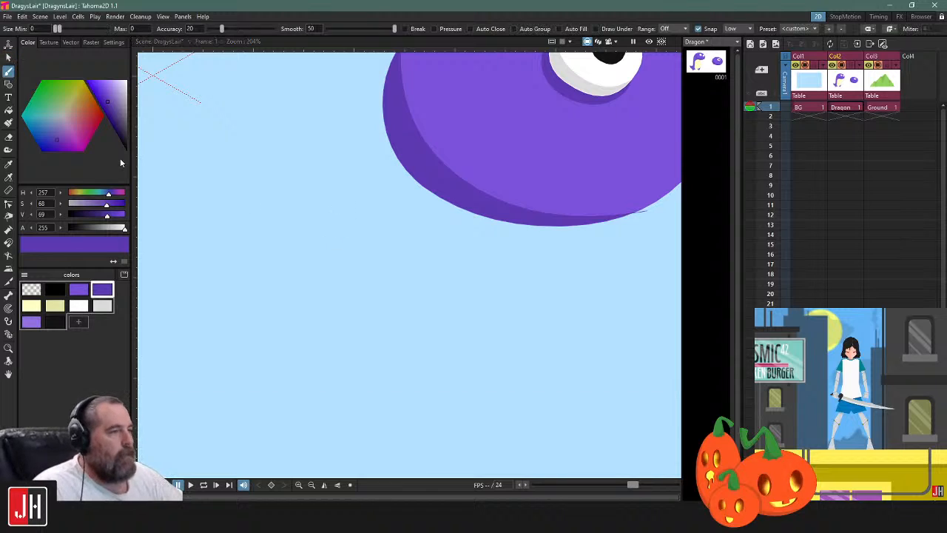
left_click(79, 289)
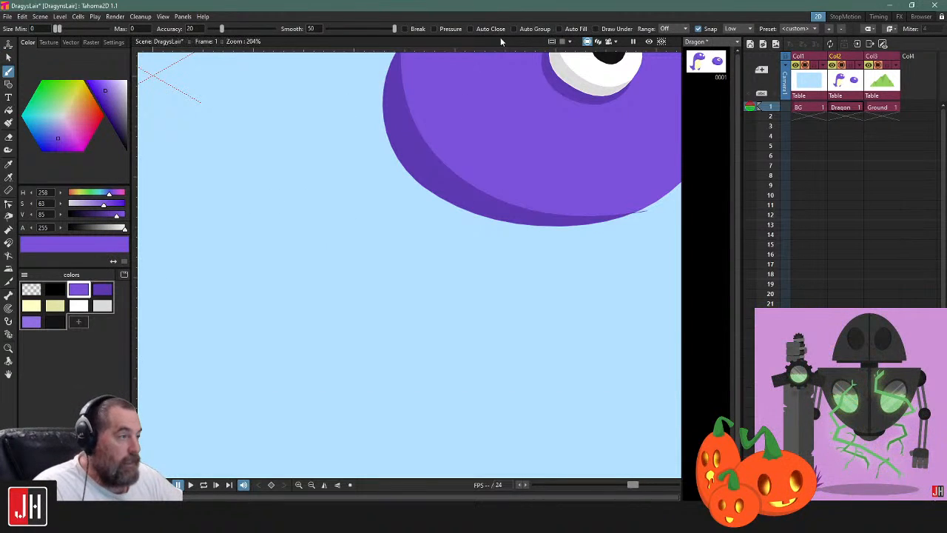
left_click_drag(545, 119, 509, 169)
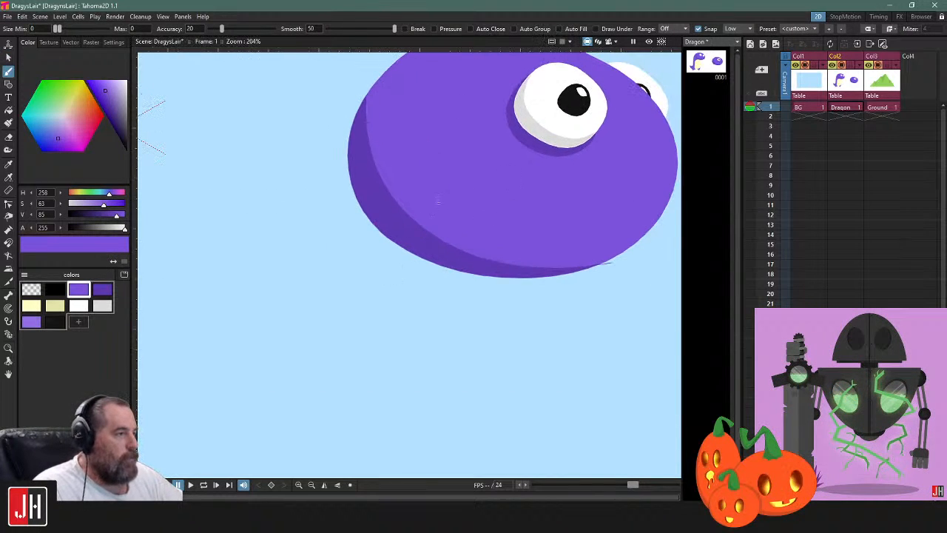
mouse_move(406, 251)
left_mouse_down()
mouse_move(401, 358)
mouse_move(520, 279)
left_mouse_up()
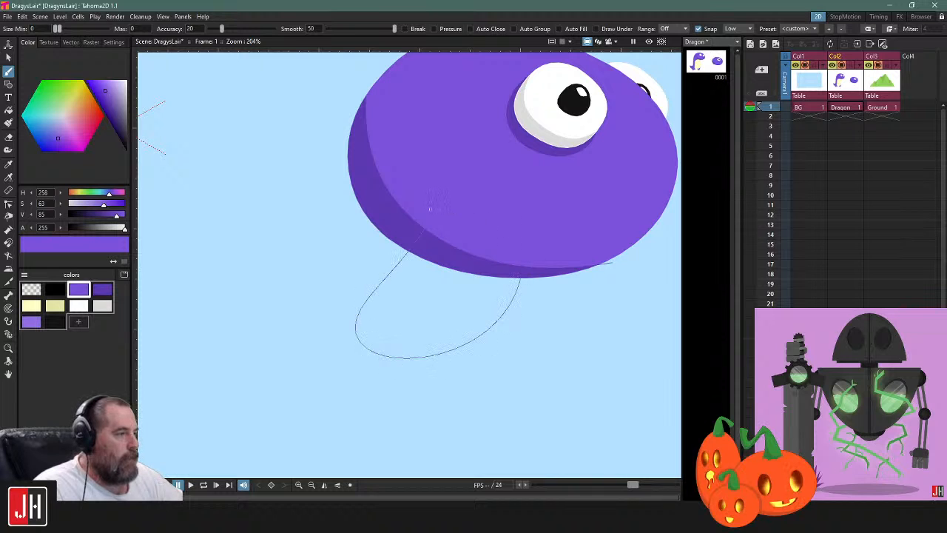
key("ctrl+z")
mouse_move(355, 256)
left_mouse_down()
mouse_move(277, 347)
mouse_move(406, 335)
mouse_move(410, 309)
left_mouse_up()
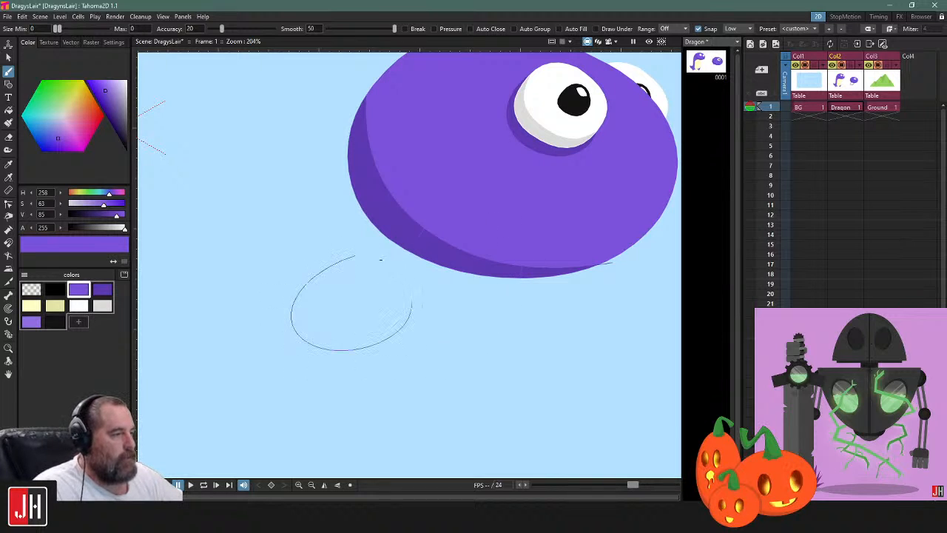
left_click_drag(353, 255, 354, 256)
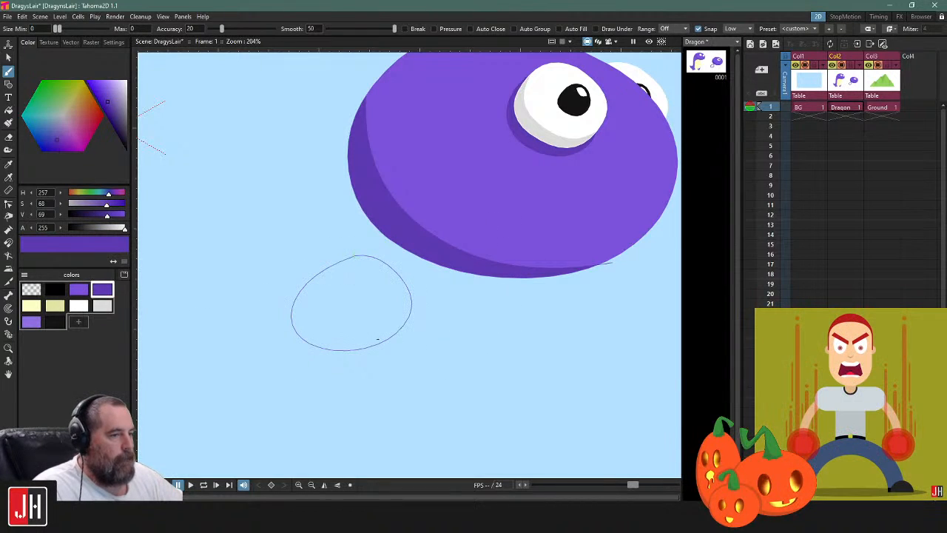
scroll(362, 364, "up", 1)
key("f")
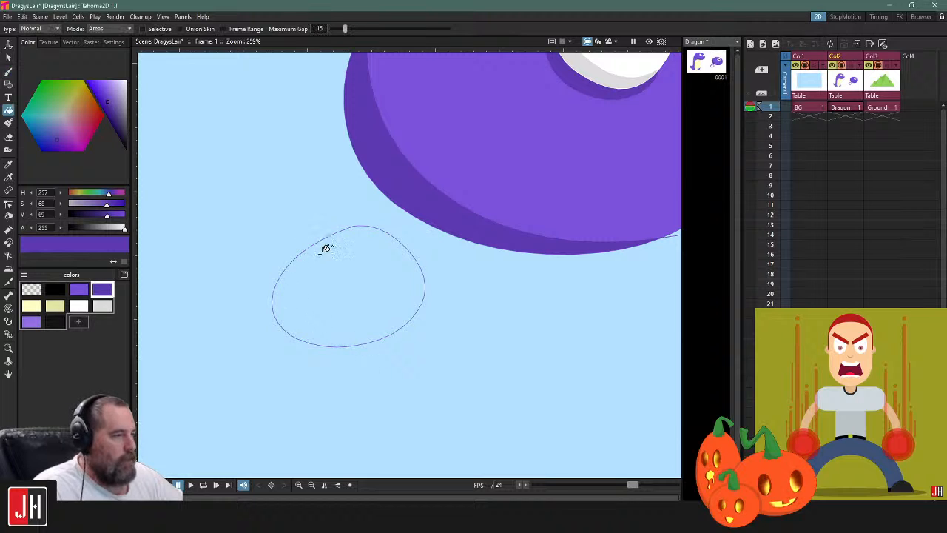
left_click(376, 273)
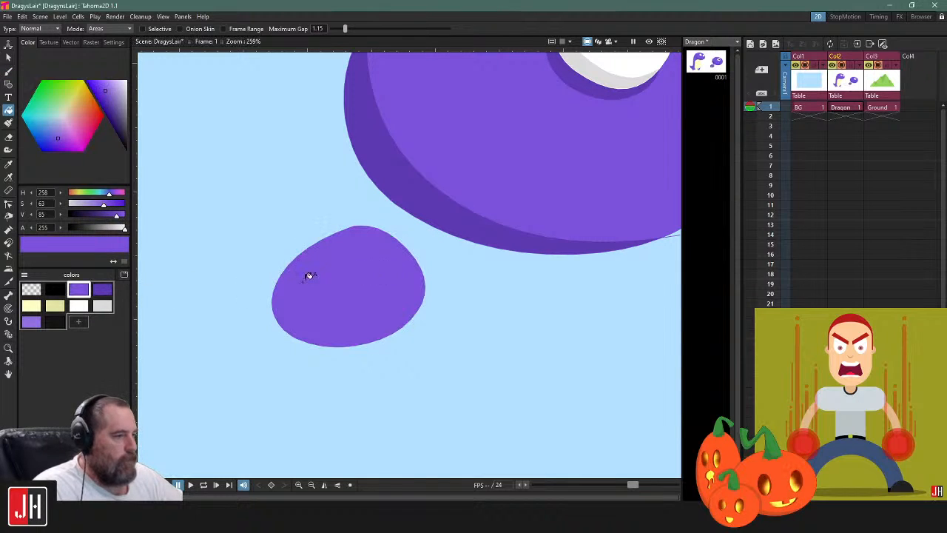
Draw a dark purple curve diagonally across the small shape, overshooting its outline, and fill the lower-left portion with dark purple
key("b")
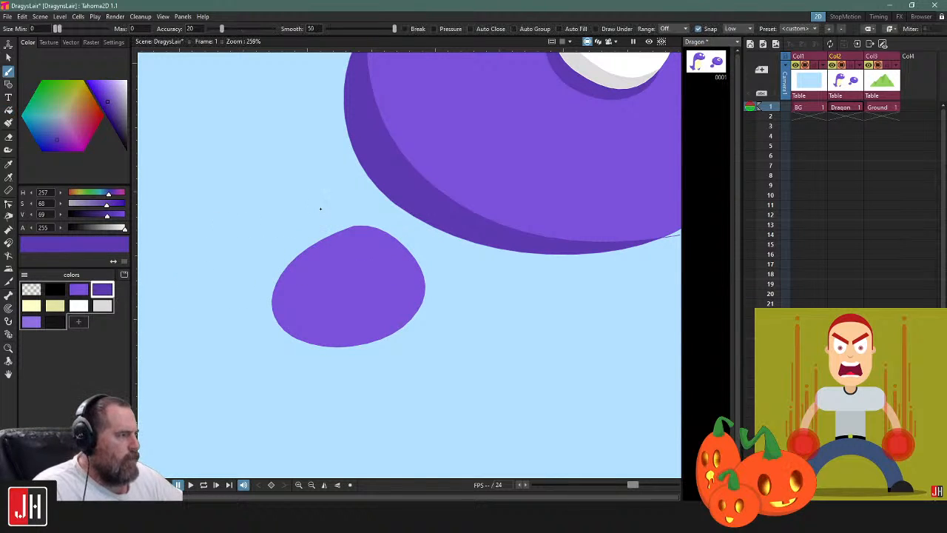
left_click_drag(316, 210, 450, 420)
key("f")
left_click(323, 277)
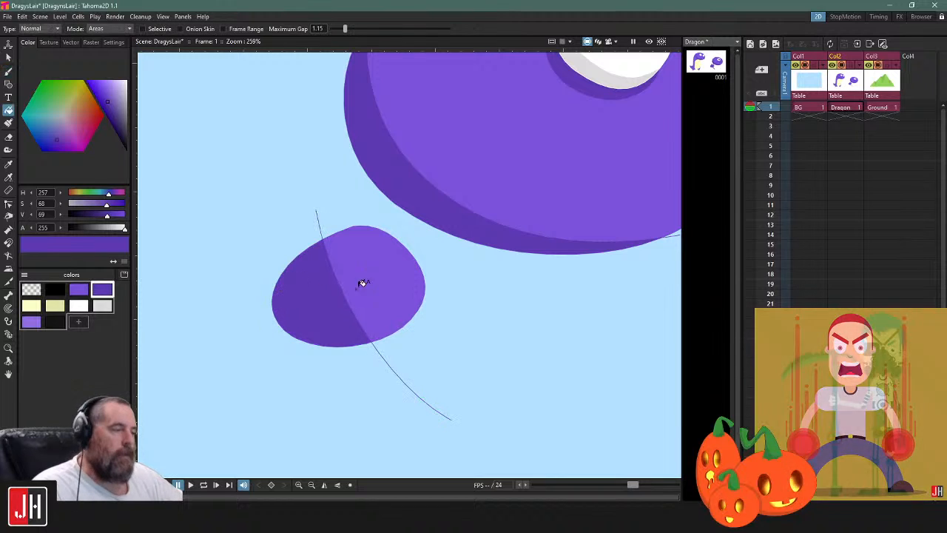
Move the shading curve toward the shape's lower-left edge and adjust its control points so both ends meet the outline
key("s")
left_click(330, 264)
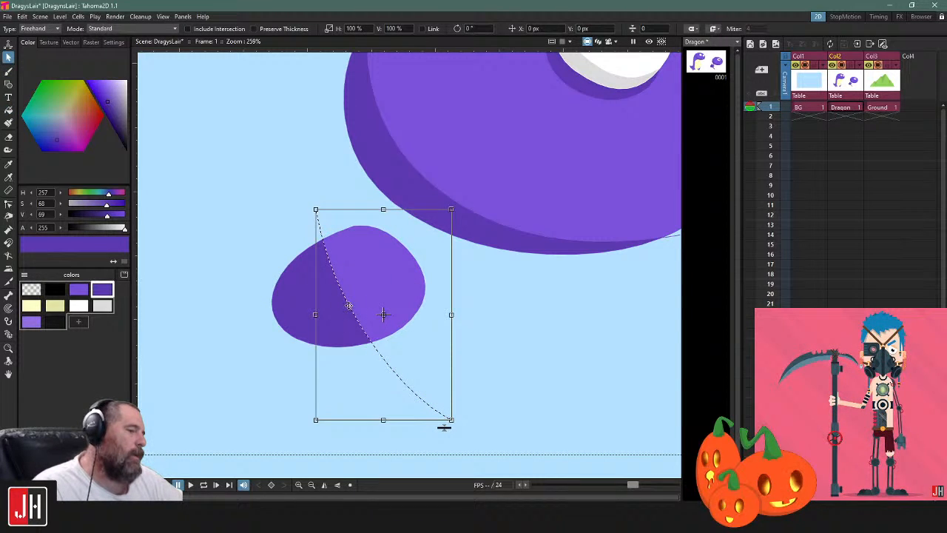
mouse_move(347, 304)
left_mouse_down()
mouse_move(318, 310)
mouse_move(358, 293)
mouse_move(313, 306)
mouse_move(383, 290)
mouse_move(304, 300)
mouse_move(323, 302)
mouse_move(304, 322)
left_mouse_up()
key("c")
left_click(319, 318)
left_click_drag(277, 201, 301, 253)
left_click_drag(412, 412, 366, 347)
mouse_move(313, 332)
left_mouse_down()
mouse_move(353, 343)
mouse_move(275, 305)
left_mouse_up()
left_click(306, 195)
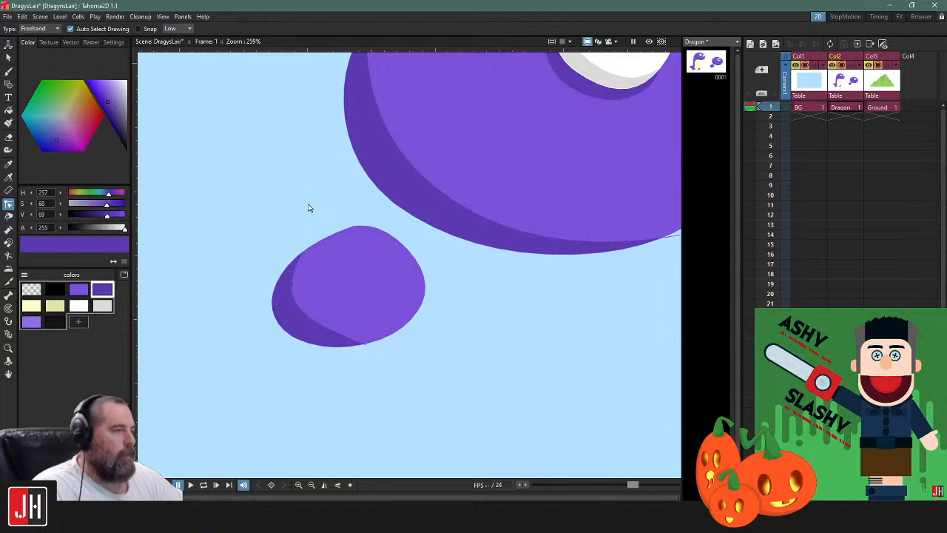
Delete the small shaded shape together with its shading curve
scroll(330, 293, "down", 11)
key("s")
scroll(347, 318, "up", 4)
scroll(346, 318, "up", 2)
mouse_move(395, 340)
left_mouse_down()
mouse_move(237, 202)
mouse_move(392, 336)
left_mouse_up()
key("Delete")
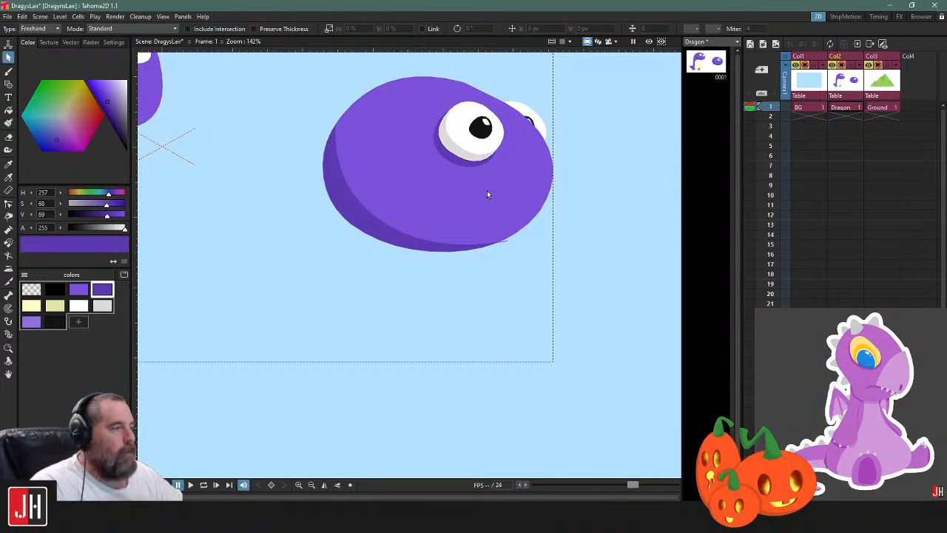
Draw another small closed shape with a pointed top below the head and fill it with purple
scroll(472, 222, "down", 2)
mouse_move(311, 202)
left_mouse_down()
mouse_move(260, 211)
mouse_move(319, 205)
left_mouse_up()
scroll(369, 280, "up", 1)
scroll(392, 301, "down", 2)
left_click_drag(480, 317, 467, 271)
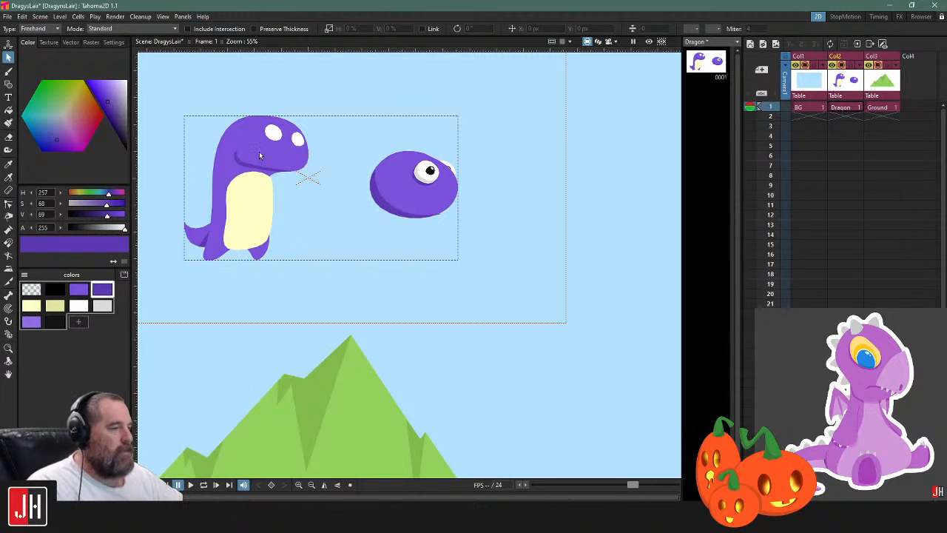
scroll(500, 260, "up", 5)
key("b")
left_click_drag(441, 238, 622, 289)
scroll(444, 271, "up", 4)
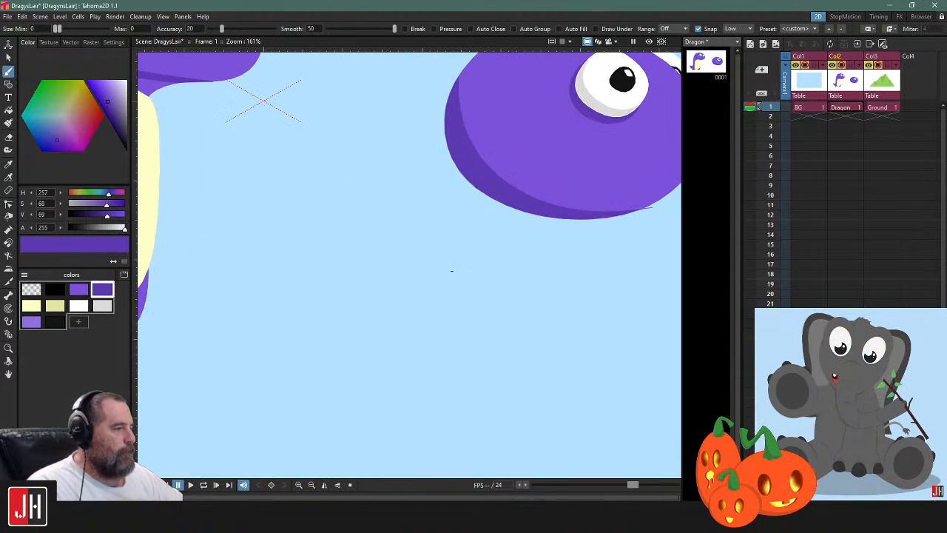
left_click(79, 289)
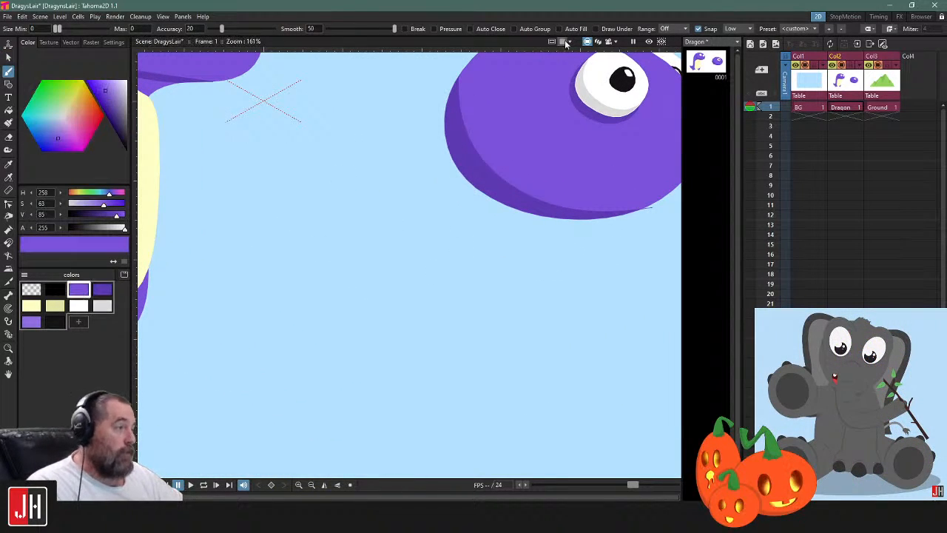
mouse_move(383, 228)
left_mouse_down()
mouse_move(474, 300)
mouse_move(455, 247)
mouse_move(384, 228)
left_mouse_up()
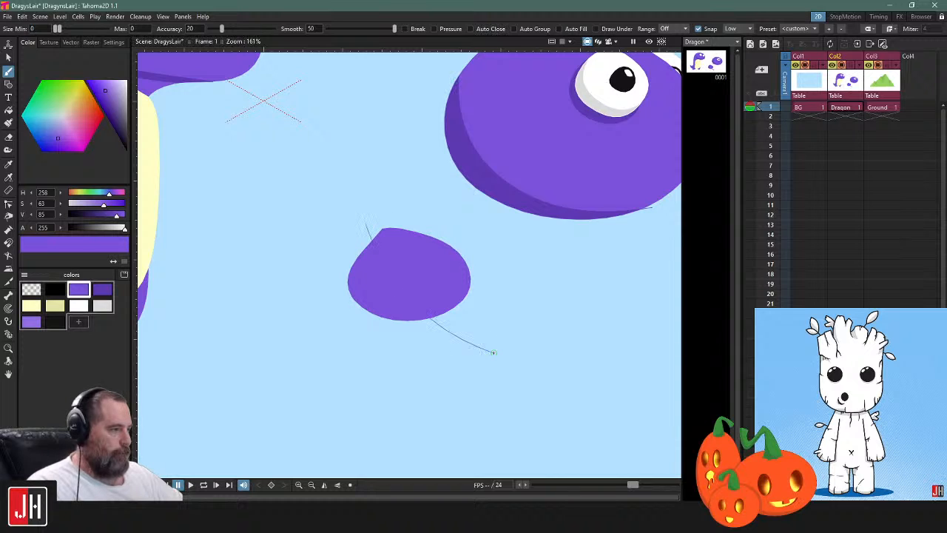
Draw a dark purple overshooting curve through the pointed shape, try to fill its lower-left portion dark purple, and undo the fill
key("f")
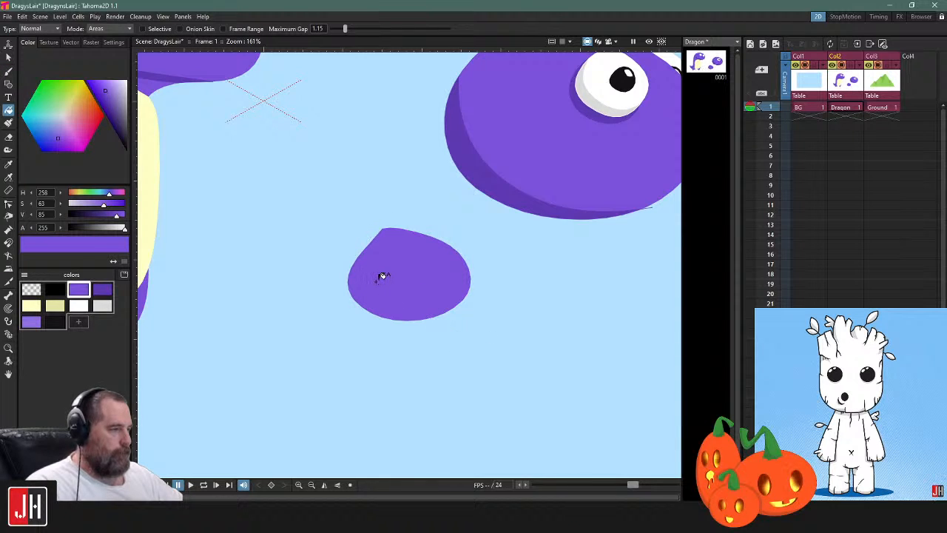
left_click(102, 289)
key("b")
left_click_drag(371, 218, 371, 244)
left_click_drag(410, 319, 522, 370)
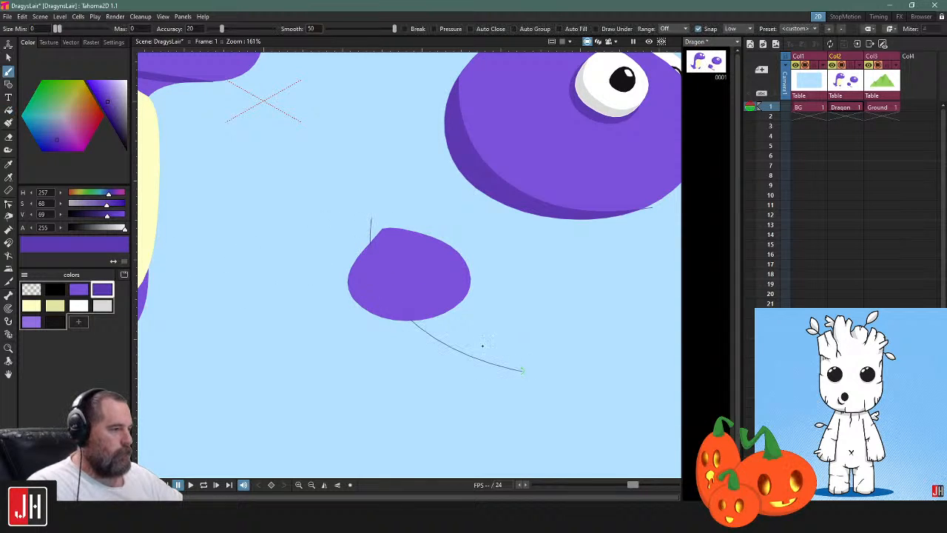
key("f")
left_click(370, 278)
key("ctrl+z")
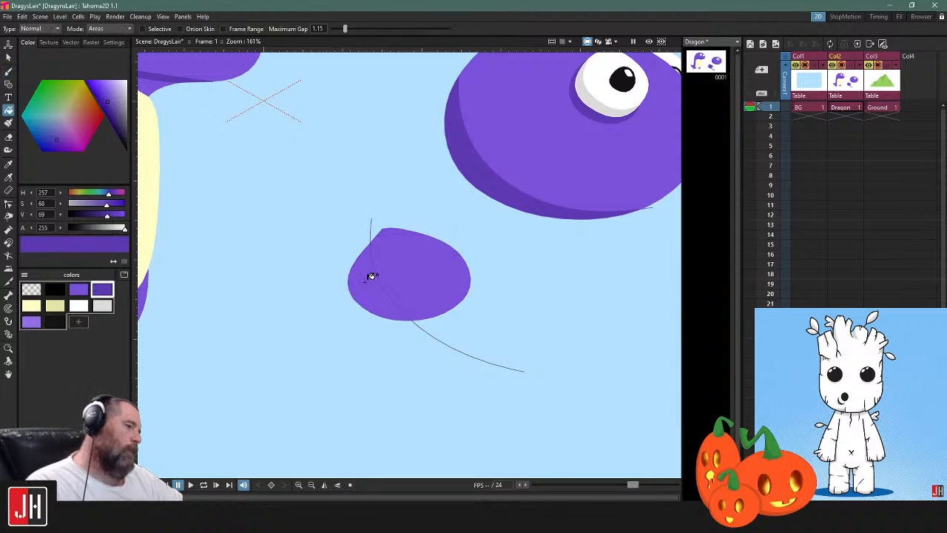
Delete the pointed shape and its dark purple curve together
key("s")
left_click(371, 273)
left_click(459, 250, "shift")
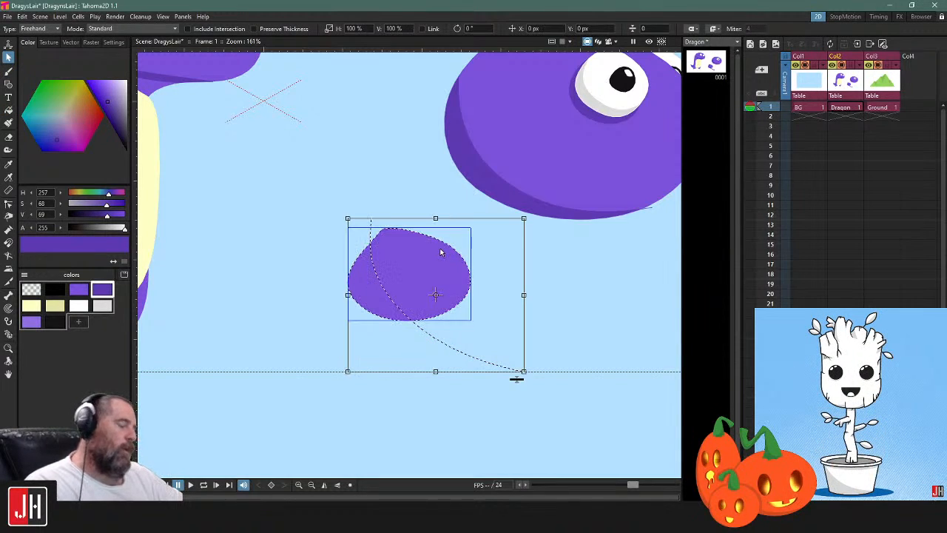
key("Delete")
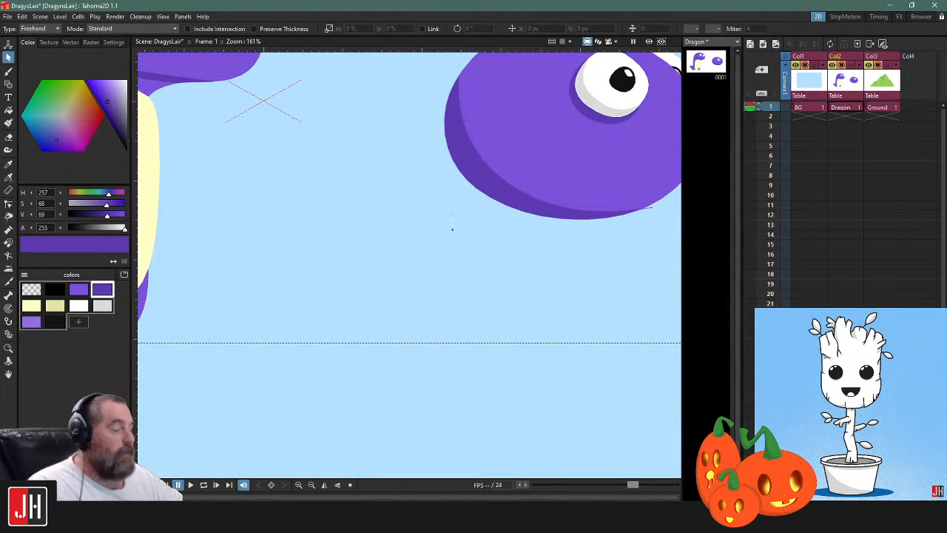
Draw a small rounded closed outline in purple below and left of the head and fill it with purple
key("b")
left_click_drag(354, 287, 435, 249)
key("ctrl+z")
left_click(78, 289)
mouse_move(423, 365)
left_mouse_down()
mouse_move(477, 322)
mouse_move(468, 294)
mouse_move(425, 271)
left_mouse_up()
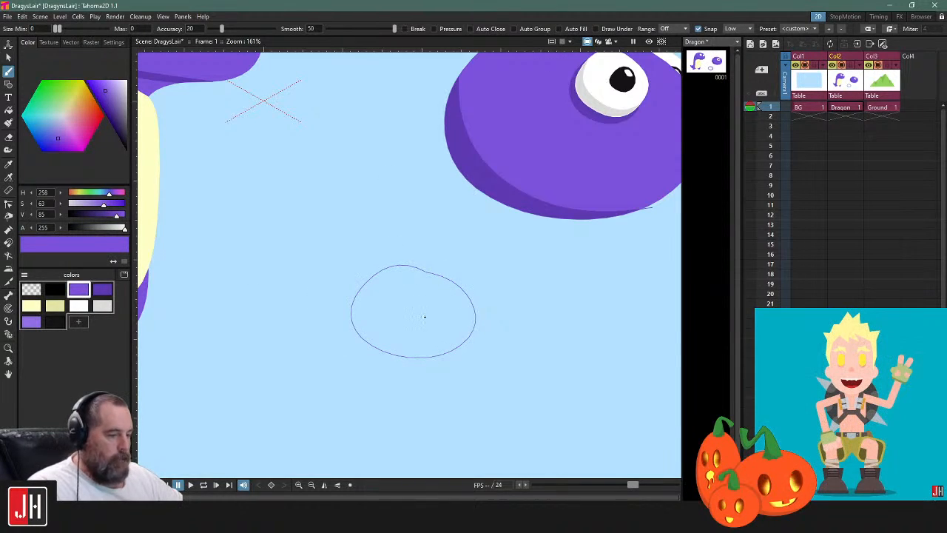
key("f")
left_click(432, 304)
Draw a dark purple shading curve through the new rounded shape, overshooting both edges, and fill its lower-left portion with dark purple
key("b")
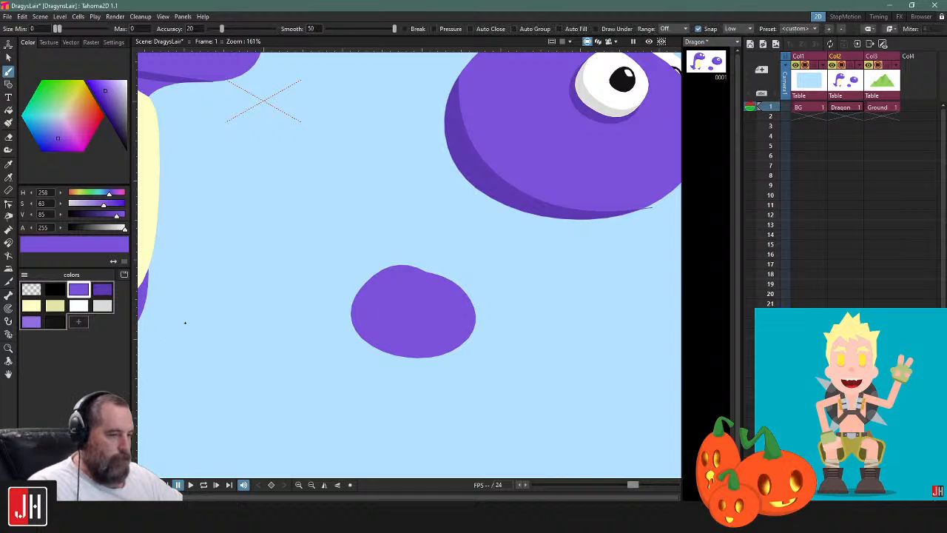
left_click(102, 289)
left_click_drag(382, 244, 380, 272)
left_click_drag(426, 358, 499, 383)
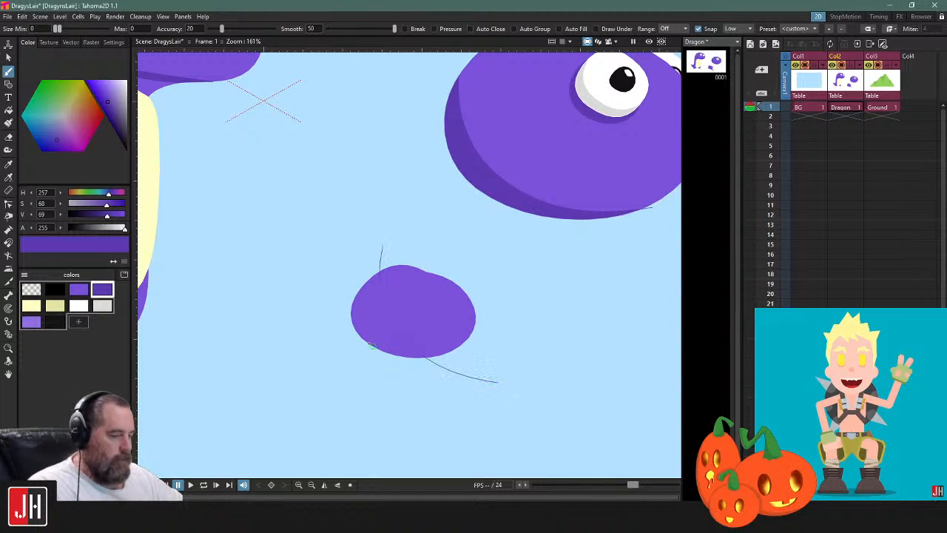
key("f")
left_click(362, 296)
Reshape the shading curve with control points, narrowing the dark area and bringing the curve's upper end onto the outline
key("s")
mouse_move(476, 254)
left_mouse_down()
mouse_move(579, 324)
mouse_move(517, 256)
left_mouse_up()
left_click(489, 322)
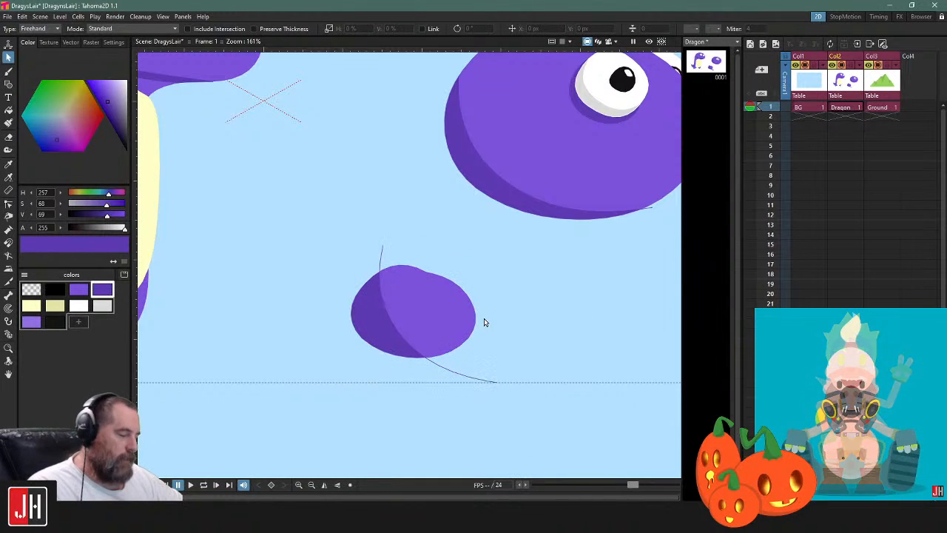
left_click(471, 298)
left_click(532, 293)
key("k")
left_click(390, 322)
mouse_move(398, 335)
left_mouse_down()
mouse_move(391, 344)
mouse_move(379, 333)
left_mouse_up()
left_click_drag(383, 245, 385, 270)
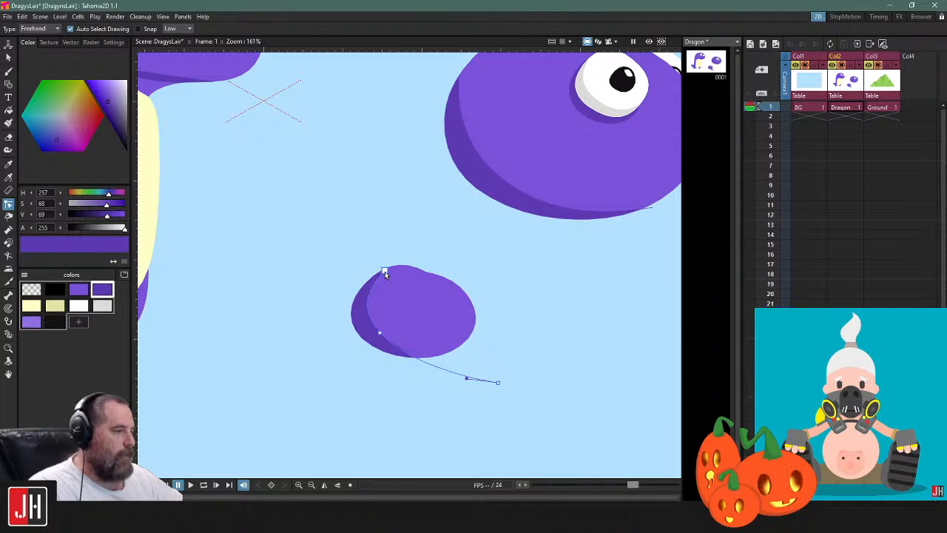
left_click(431, 250)
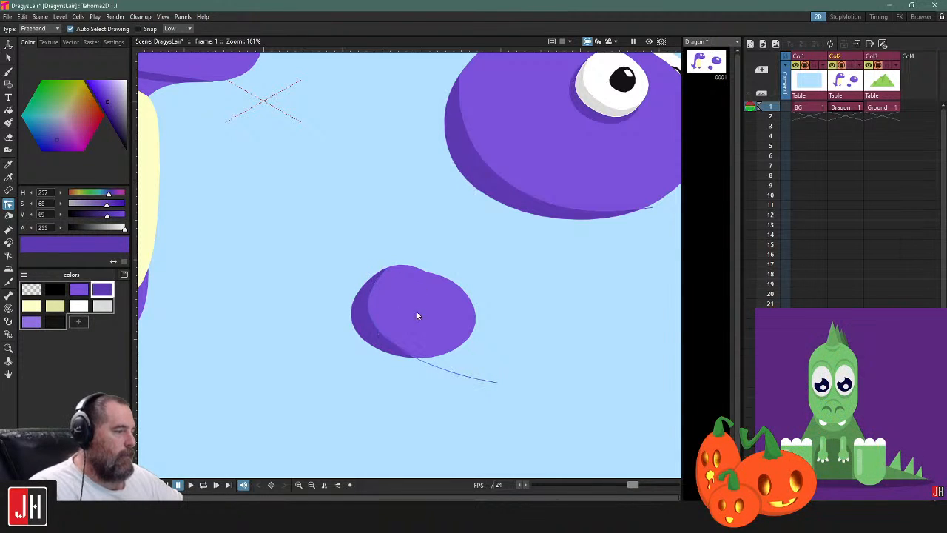
Pull the shading curve's lower end in close to the small shape's outline
scroll(417, 309, "down", 5)
scroll(435, 333, "up", 5)
left_click(477, 364)
mouse_move(480, 363)
left_mouse_down()
mouse_move(414, 338)
mouse_move(444, 346)
left_mouse_up()
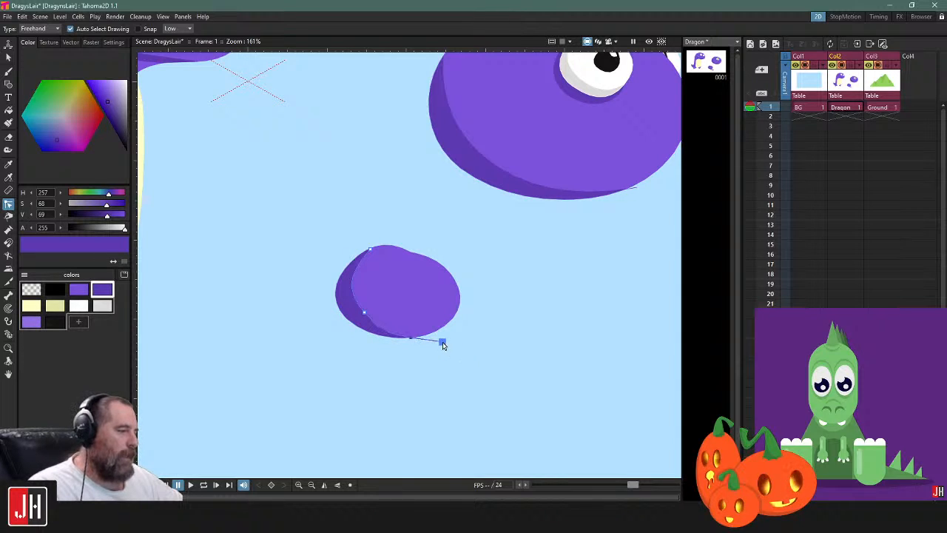
scroll(462, 351, "down", 8)
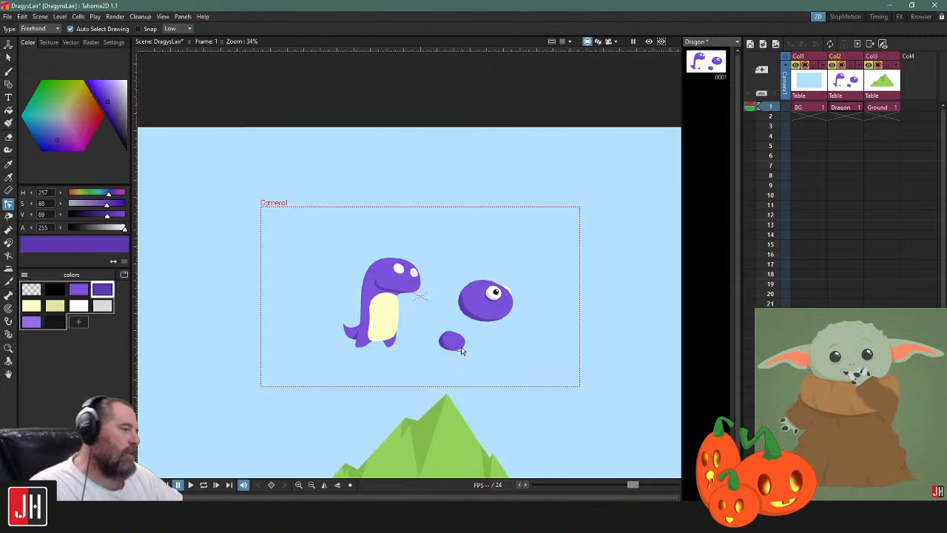
scroll(455, 355, "up", 5)
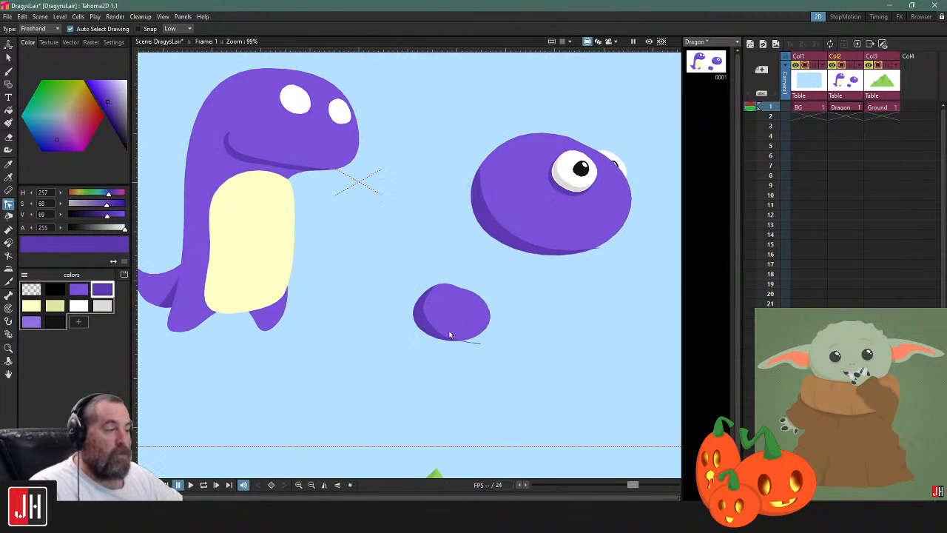
Preview the scene as rendered to inspect the shading edges on the small rounded shape and the practice head, and leave the preview
left_click(646, 43)
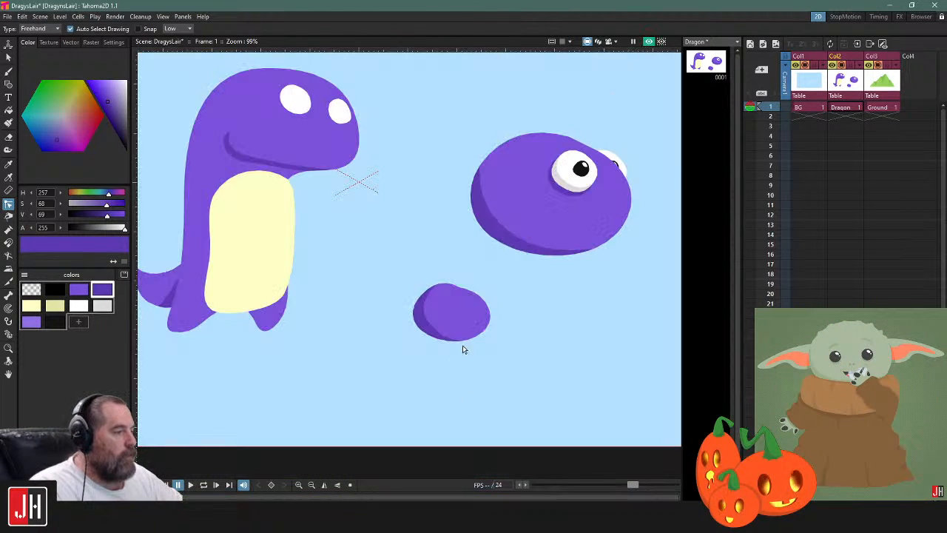
scroll(452, 355, "up", 6)
scroll(453, 358, "down", 4)
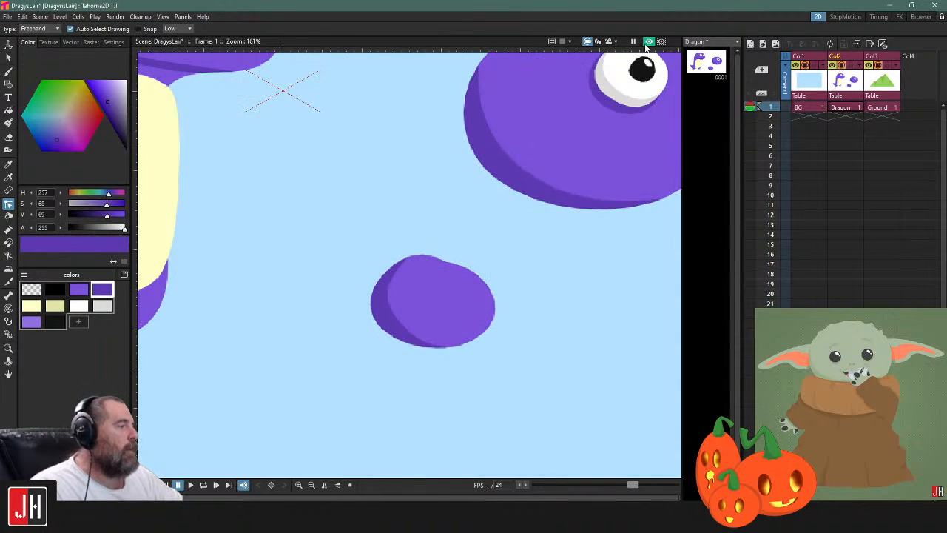
scroll(499, 261, "down", 3)
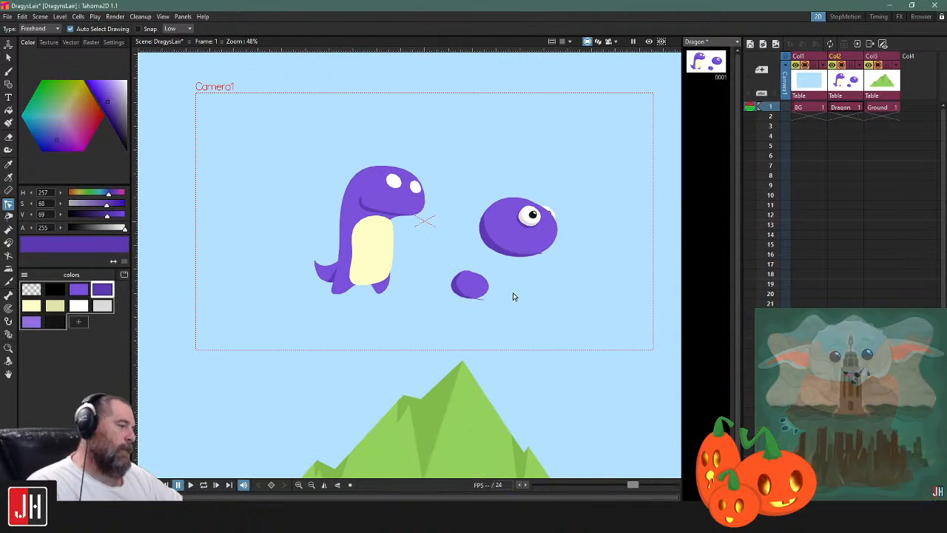
Select the small rounded practice shape below the practice head and delete it
scroll(498, 299, "up", 1)
key("s")
mouse_move(500, 275)
left_mouse_down()
mouse_move(442, 348)
mouse_move(495, 278)
left_mouse_up()
key("Delete")
Move the grouped practice head with its eyes up and further right, away from the dragon
left_click_drag(508, 238, 459, 181)
mouse_move(494, 148)
left_mouse_down()
mouse_move(492, 175)
mouse_move(429, 303)
mouse_move(523, 211)
left_mouse_up()
left_click(435, 224)
left_click(433, 225)
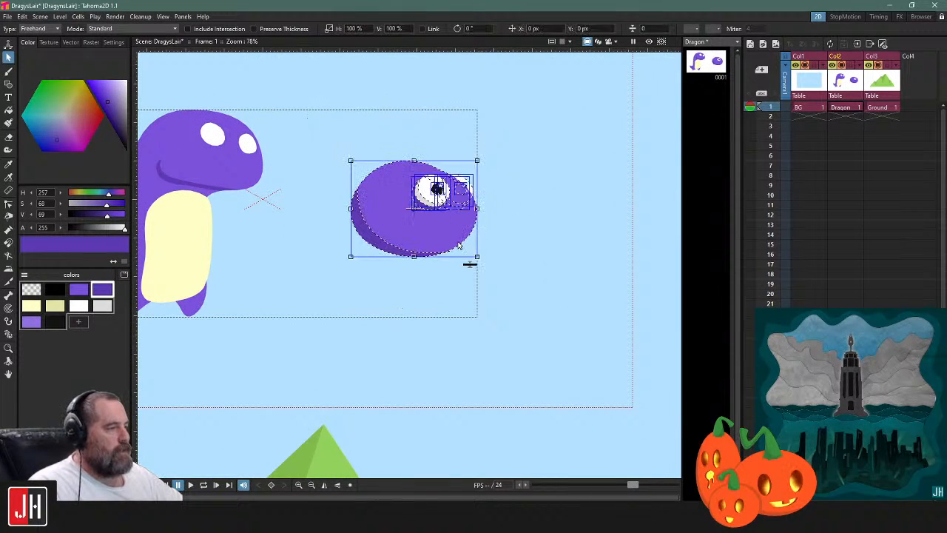
left_click_drag(434, 224, 472, 181)
left_click(402, 278)
left_click_drag(402, 278, 581, 260)
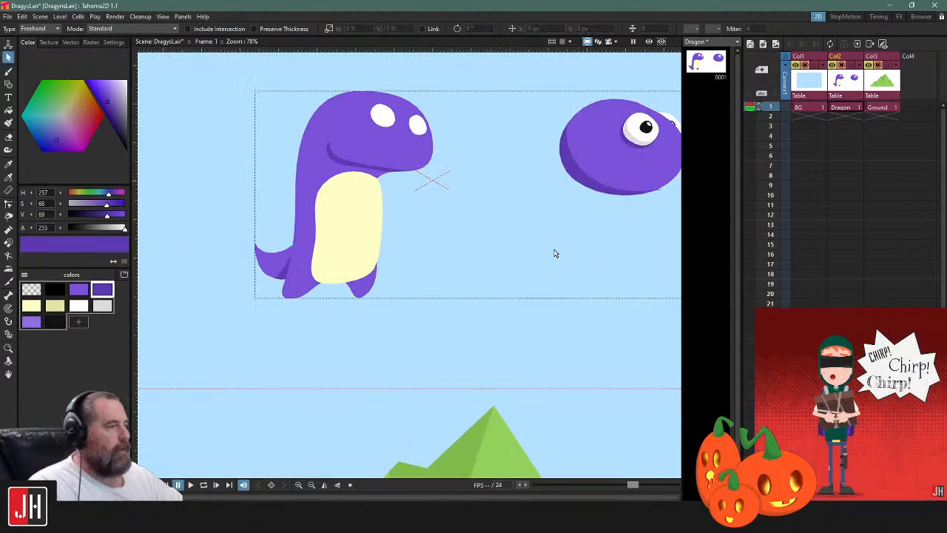
left_click_drag(465, 241, 618, 253)
Draw a closed freehand oval outline with the Brush below the practice head and delete it
scroll(552, 271, "down", 4)
scroll(552, 271, "up", 4)
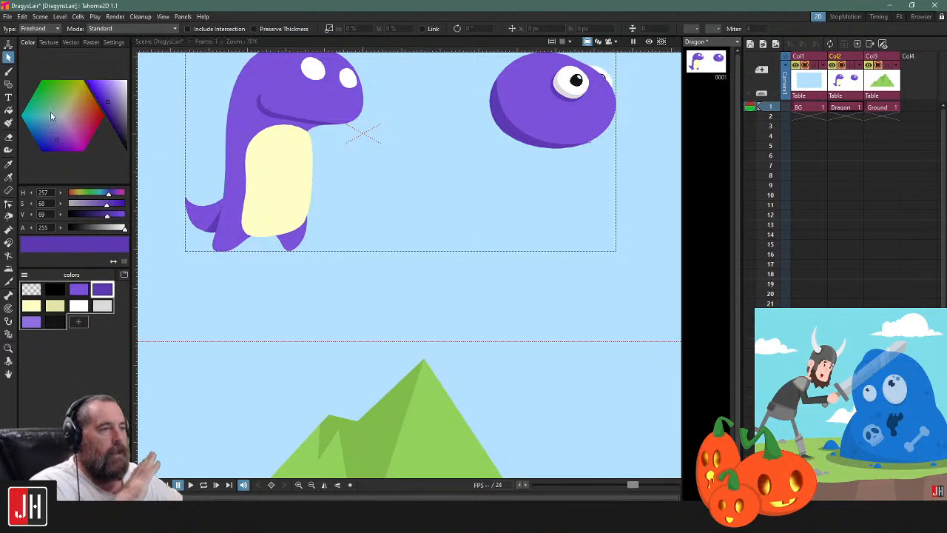
left_click(8, 71)
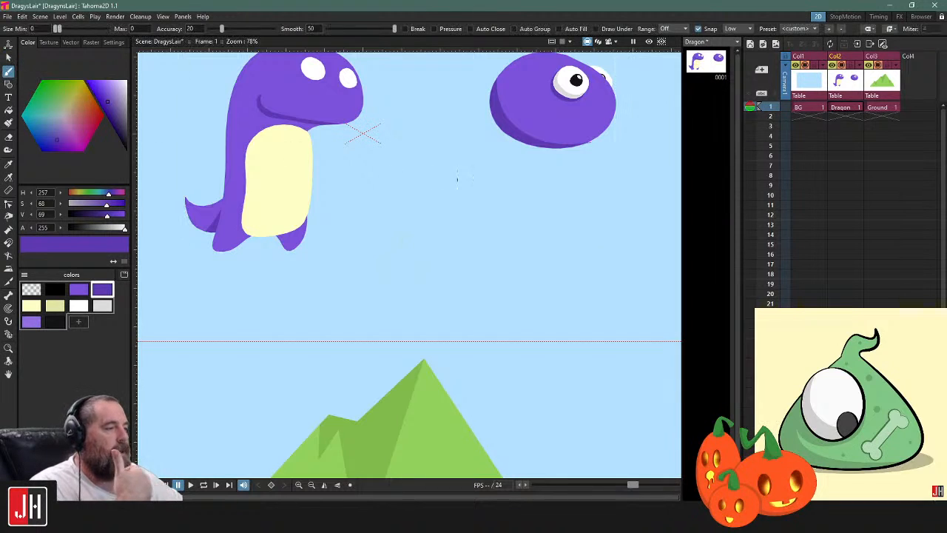
mouse_move(518, 172)
left_mouse_down()
mouse_move(486, 247)
mouse_move(552, 194)
mouse_move(536, 182)
left_mouse_up()
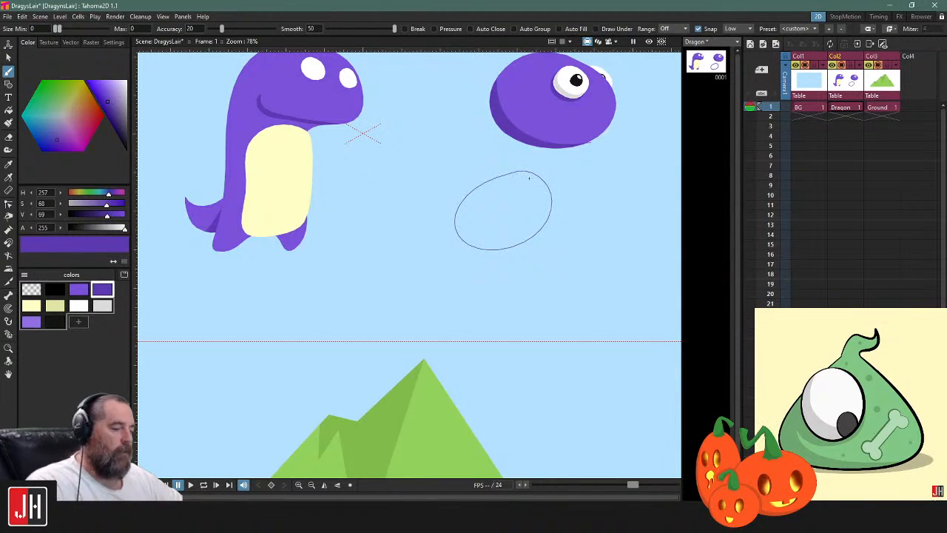
key("s")
left_click(539, 181)
key("Delete")
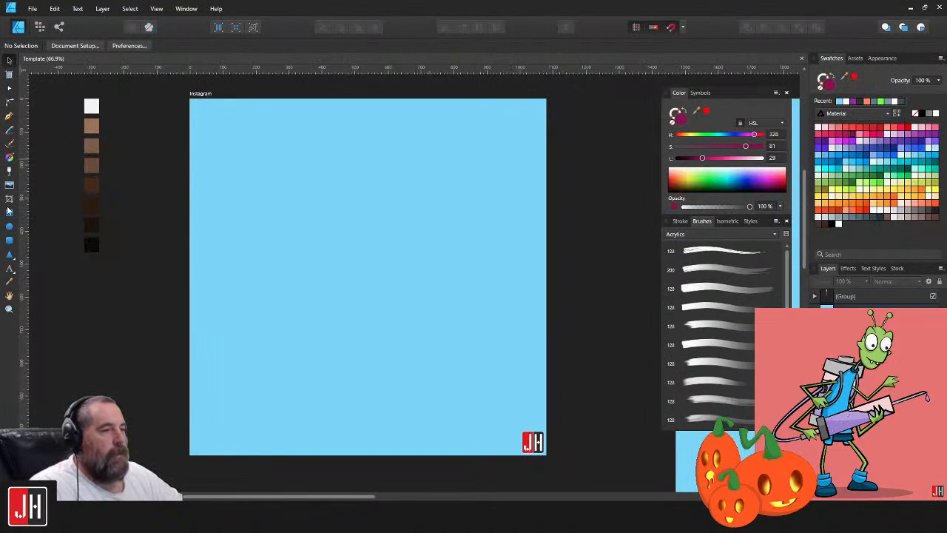
Switch to Affinity Designer and draw a dark magenta circle with a wider rectangle covering its lower half
left_click(9, 226)
left_click_drag(320, 179, 465, 323)
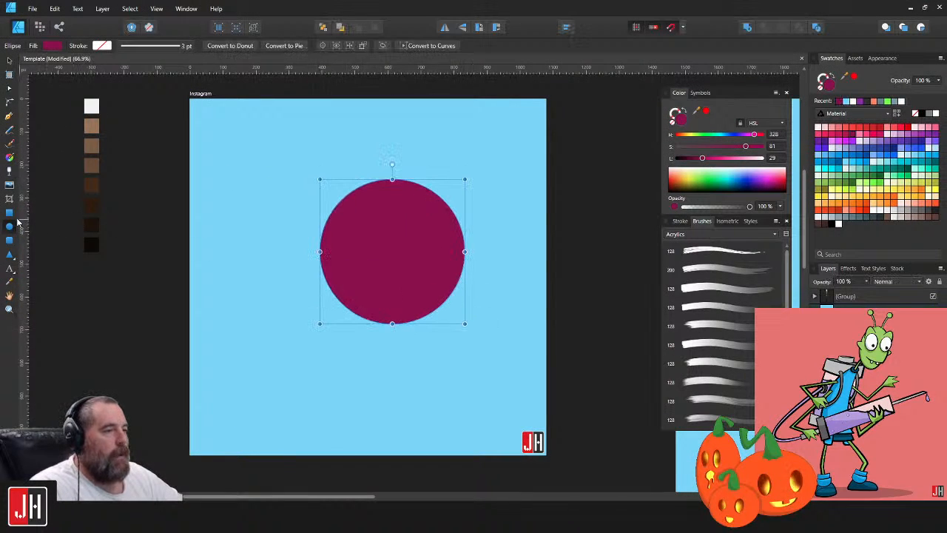
key("m")
left_click_drag(304, 251, 483, 352)
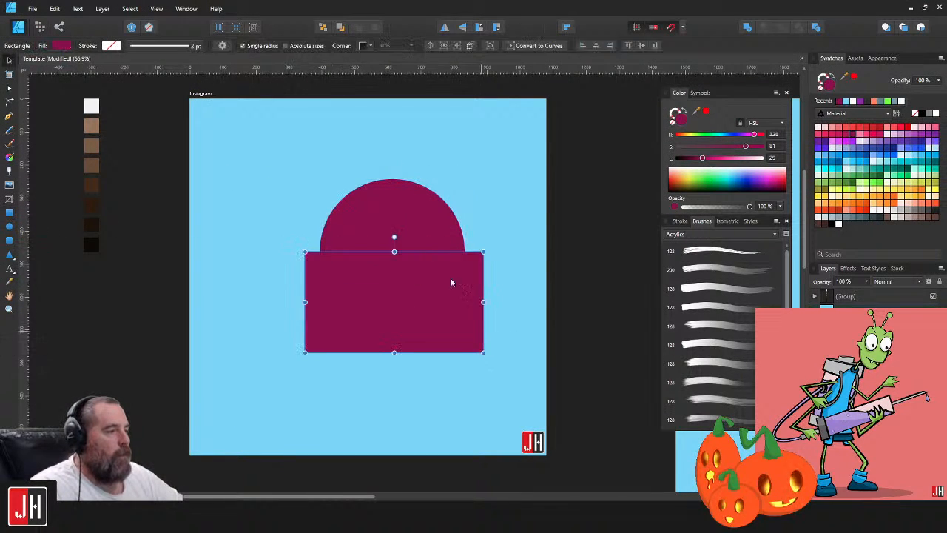
Select the circle and rectangle and subtract the rectangle, leaving a semicircle
key("v")
key("ctrl+a")
left_click(764, 28)
left_click(511, 178)
Select the semicircle's right corner with the Corner tool, and raise its top node slightly with the Node tool
key("c")
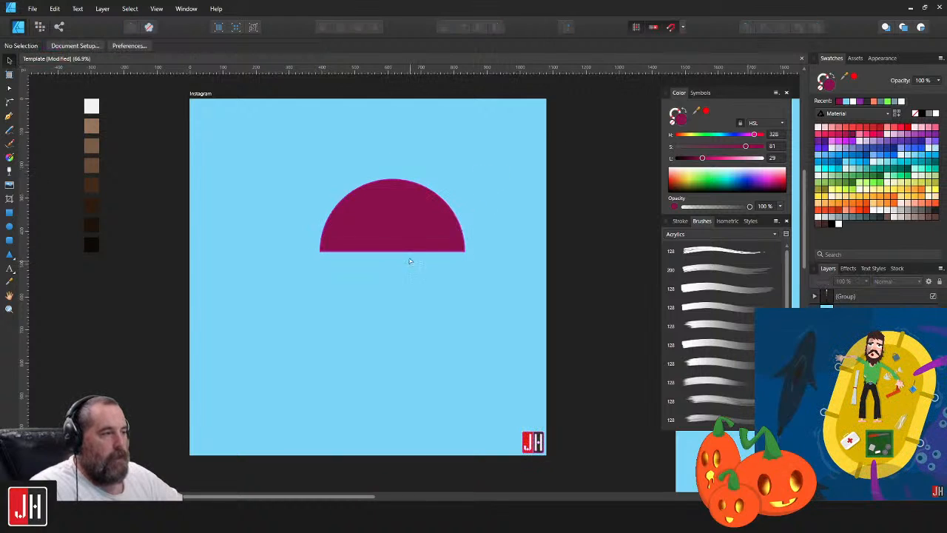
left_click(418, 245)
left_click(465, 253)
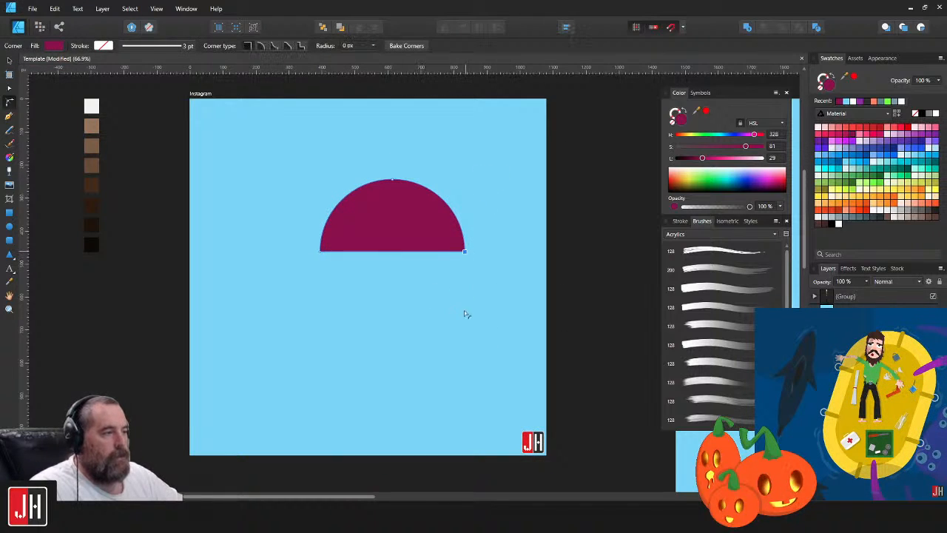
key("a")
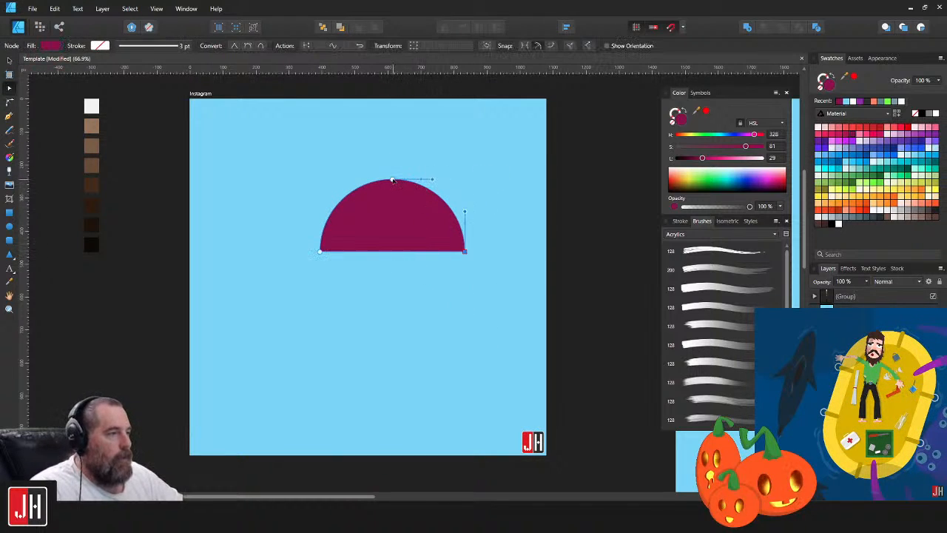
left_click_drag(394, 180, 396, 158)
left_click(468, 151)
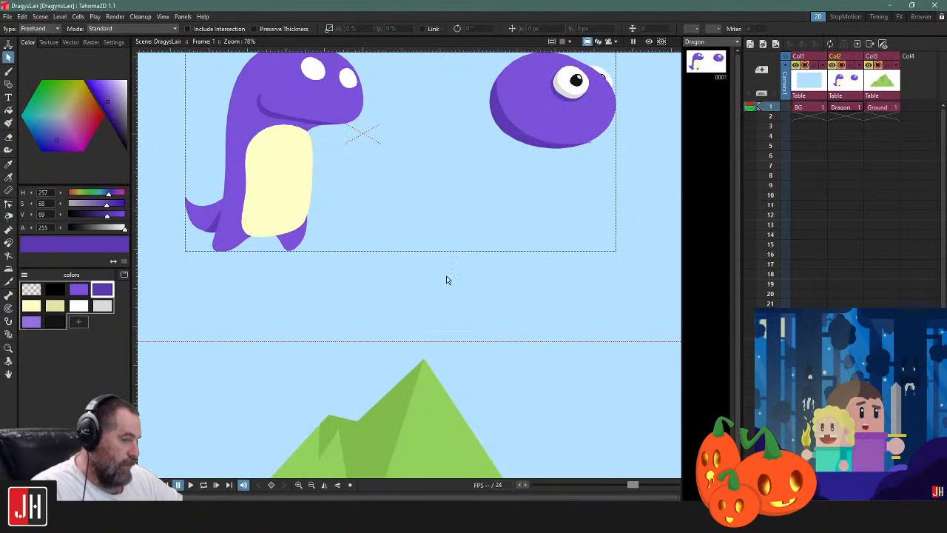
scroll(400, 210, "down", 2)
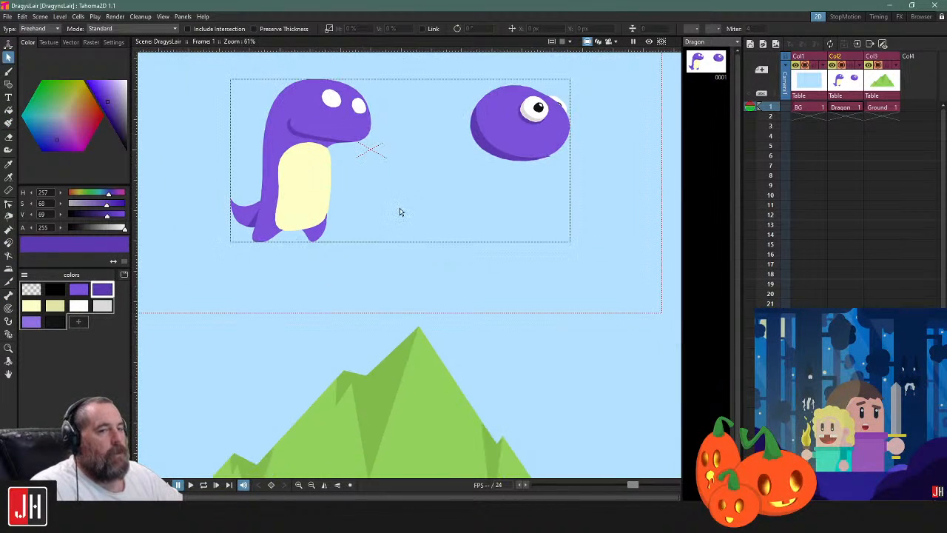
scroll(415, 166, "up", 2)
scroll(415, 165, "up", 2)
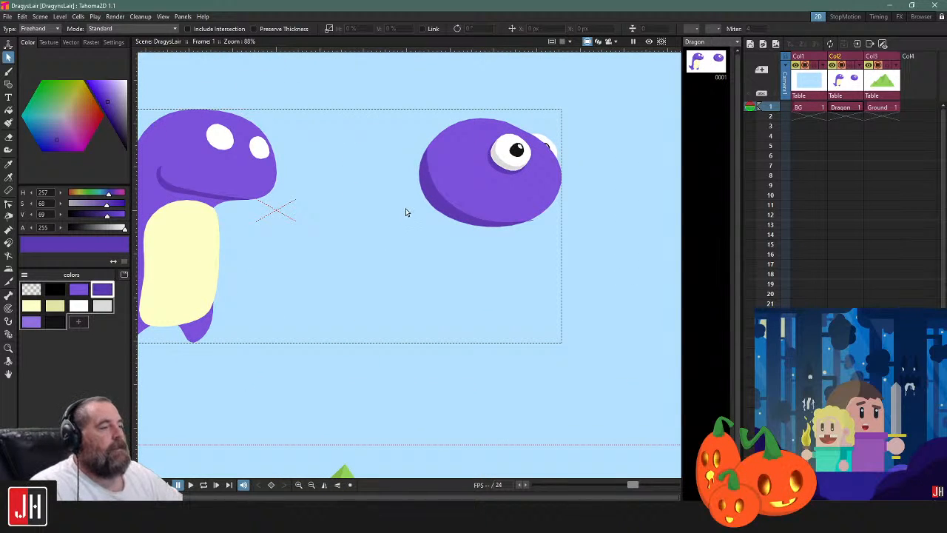
scroll(410, 210, "down", 2)
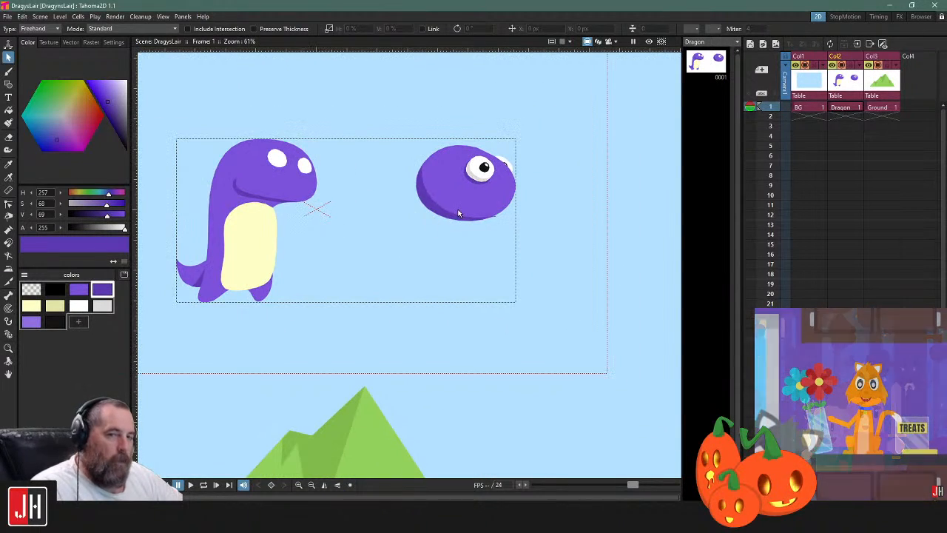
left_click_drag(511, 204, 495, 213)
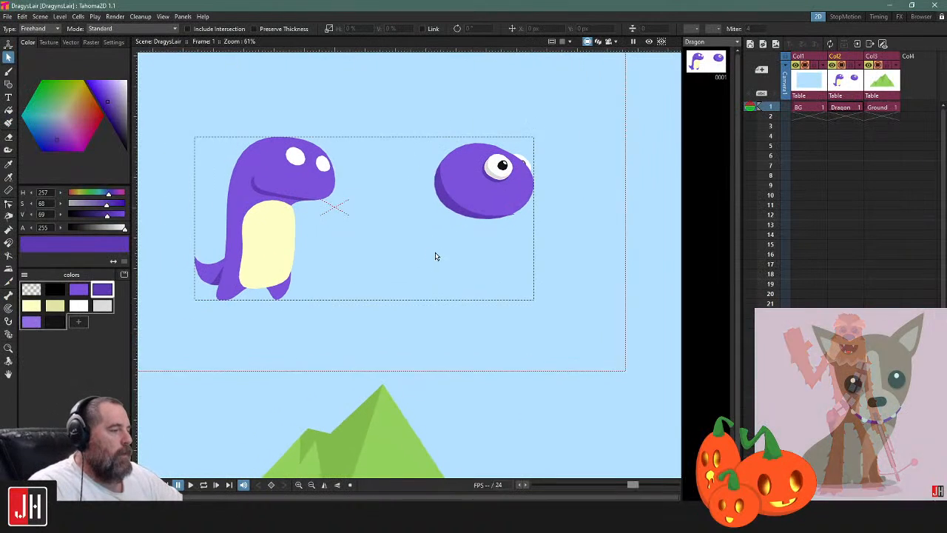
Scale down the practice head with its eyes and move it up and left, closer to the dragon's head
mouse_move(545, 158)
left_mouse_down()
mouse_move(501, 118)
mouse_move(380, 86)
mouse_move(592, 166)
left_mouse_up()
left_click(591, 168)
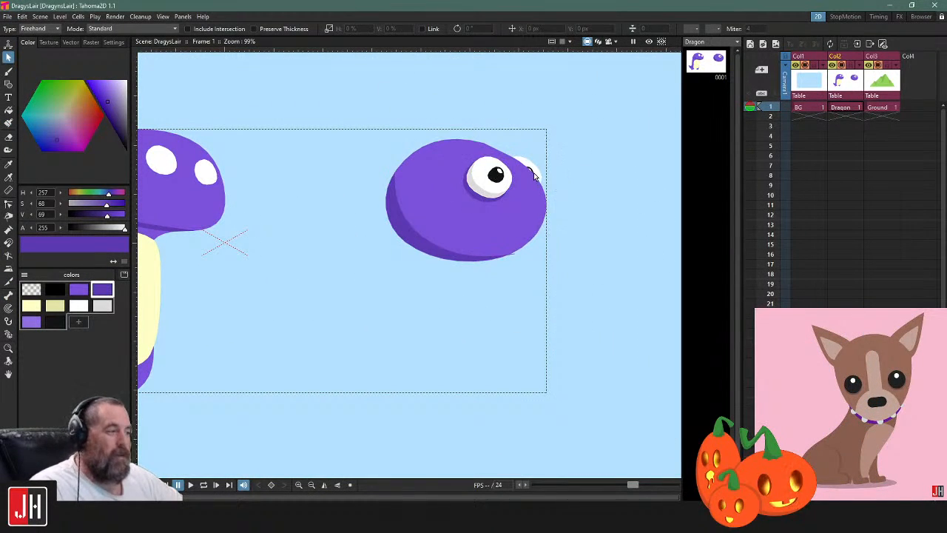
left_click(534, 174)
left_click_drag(545, 139, 344, 111)
left_click(447, 134)
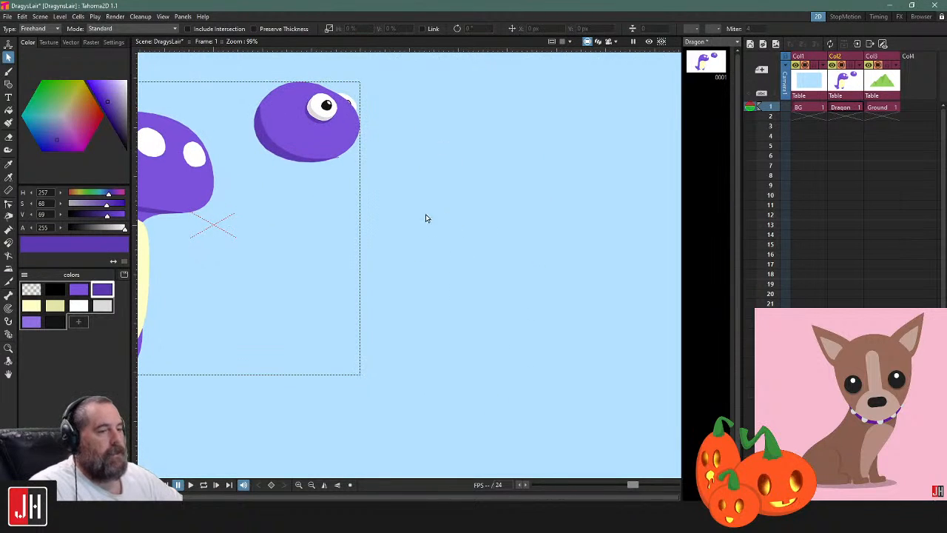
Draw a freehand purple stroke with the Brush in the empty area beside the practice head and undo it
left_click(8, 71)
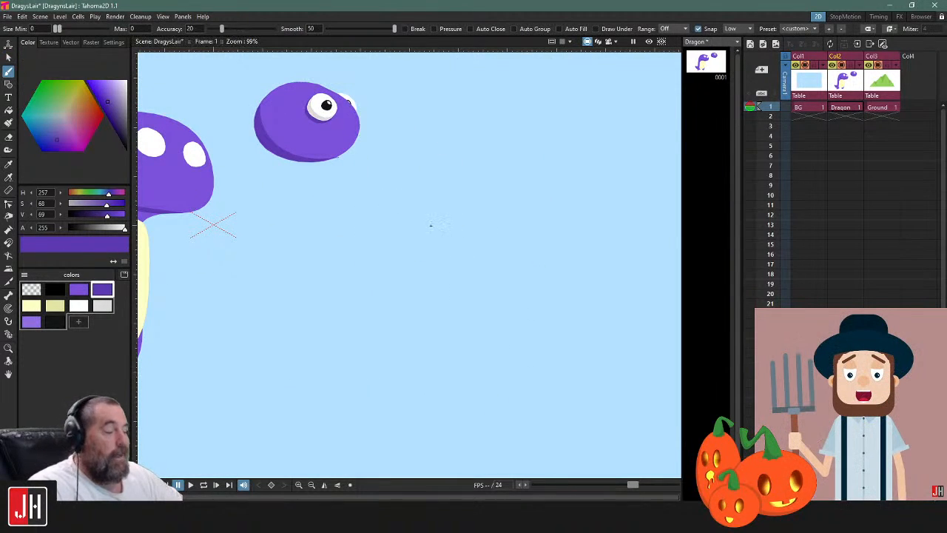
scroll(429, 227, "up", 1)
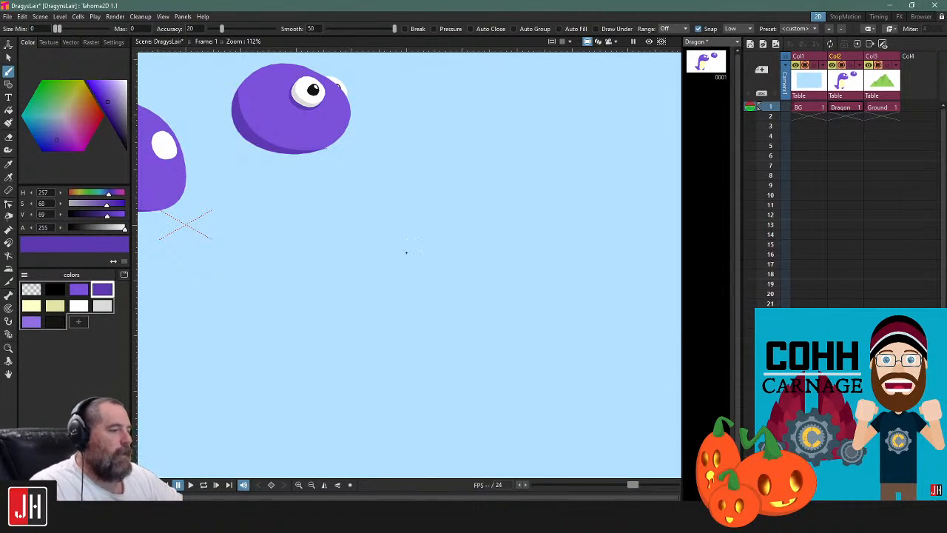
left_click(78, 289)
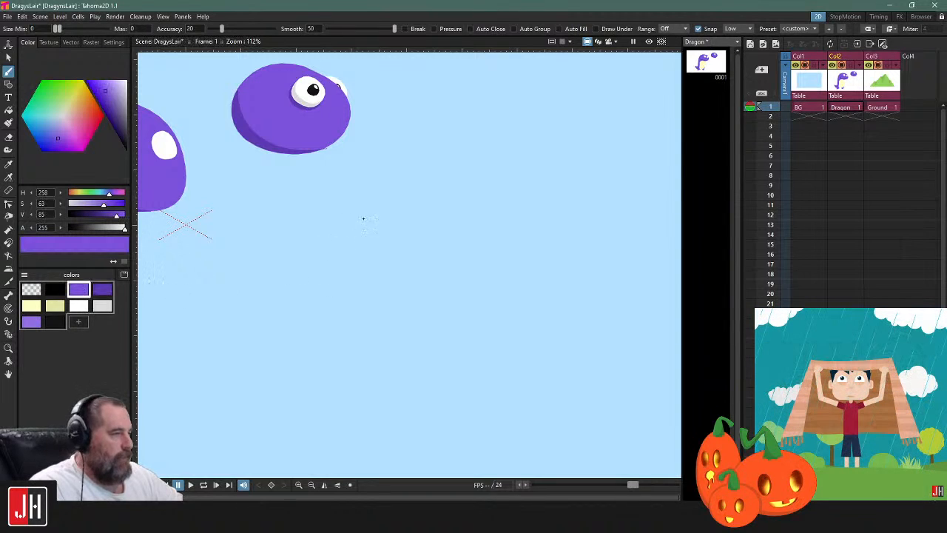
mouse_move(439, 181)
left_mouse_down()
mouse_move(472, 282)
mouse_move(490, 194)
mouse_move(474, 161)
mouse_move(446, 177)
left_mouse_up()
key("ctrl+z")
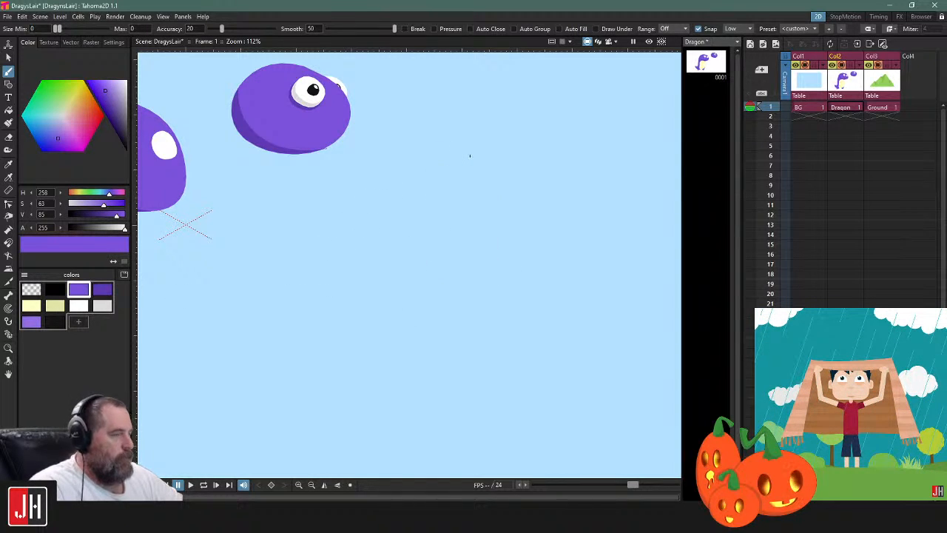
Load the scene Glim Tree.tnz from the Christmas 2020 project in the Glimesh folder
left_click(8, 17)
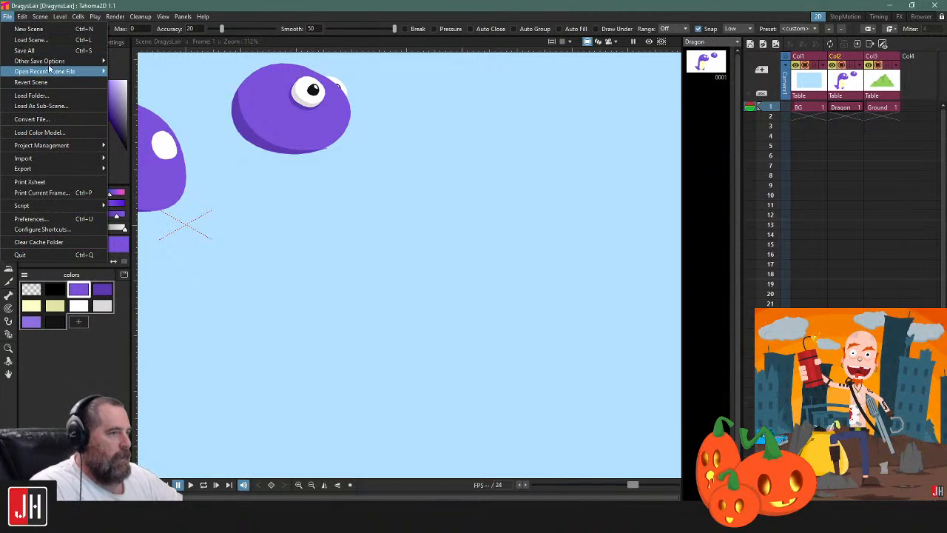
left_click(65, 40)
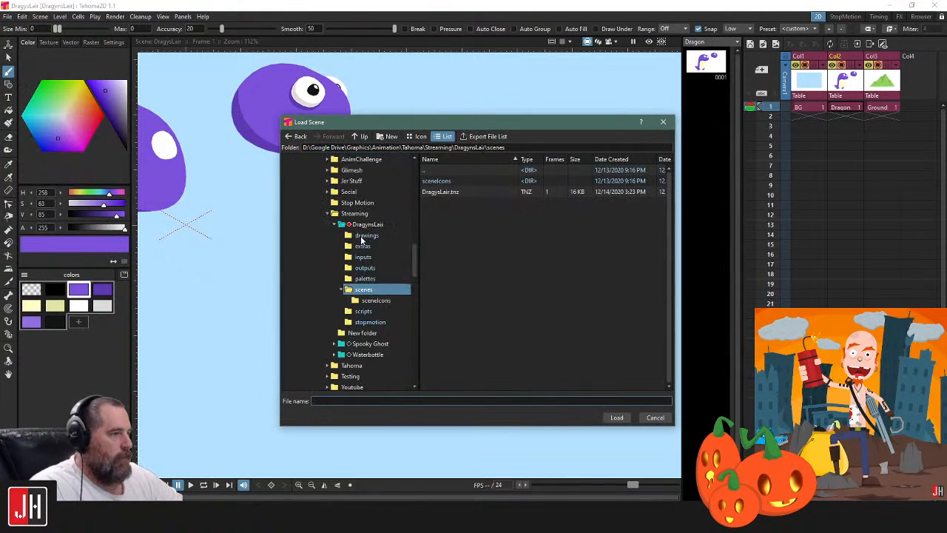
left_click(328, 235)
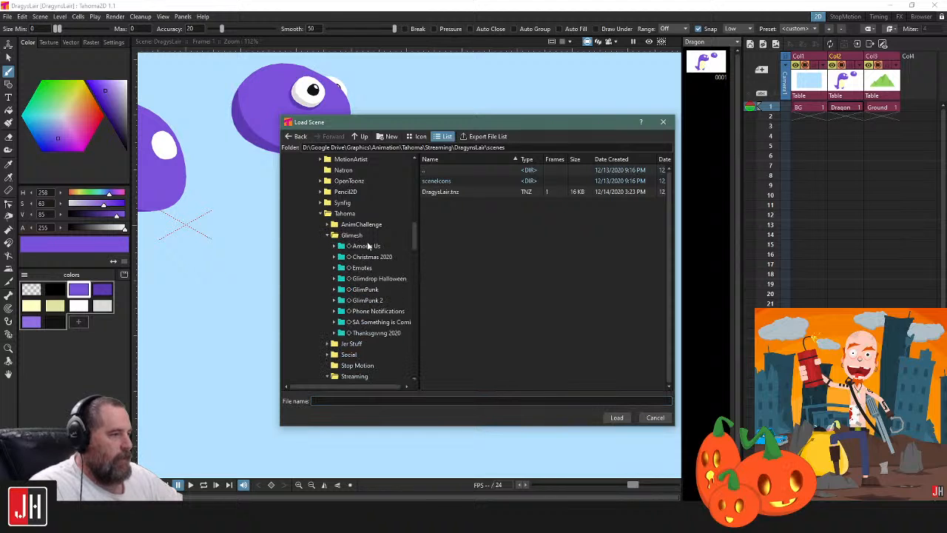
scroll(408, 264, "down", 1)
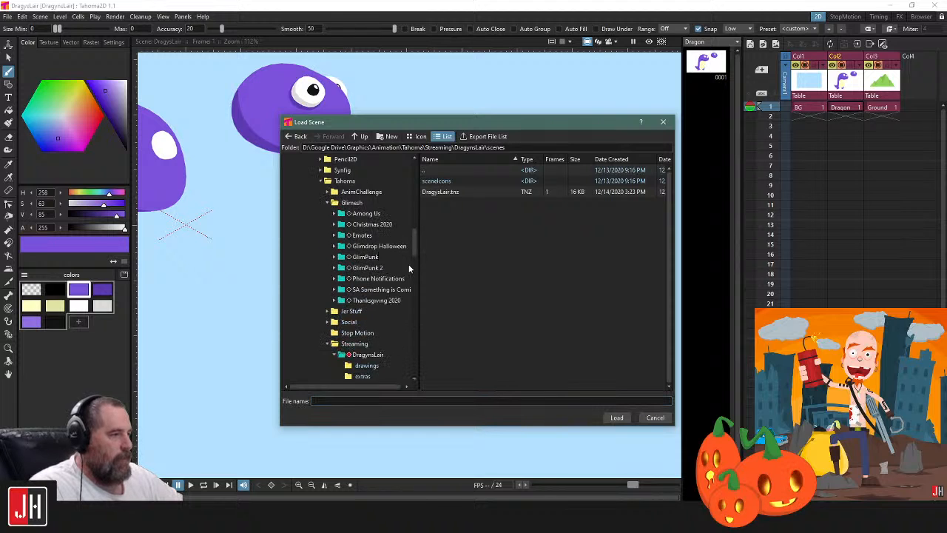
left_click(376, 224)
double_click(432, 192)
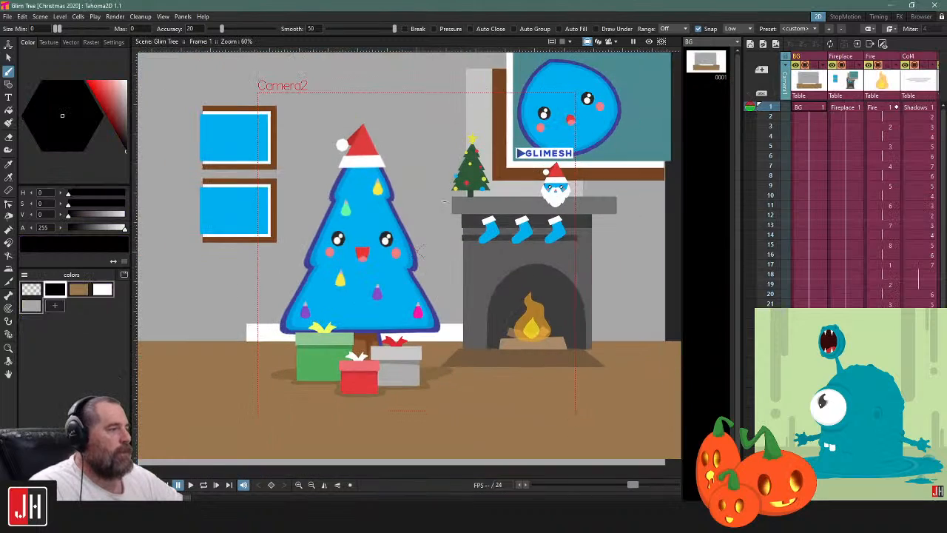
Play the Christmas tree animation, stop it, and switch the viewer to camera view
left_click_drag(443, 201, 437, 228)
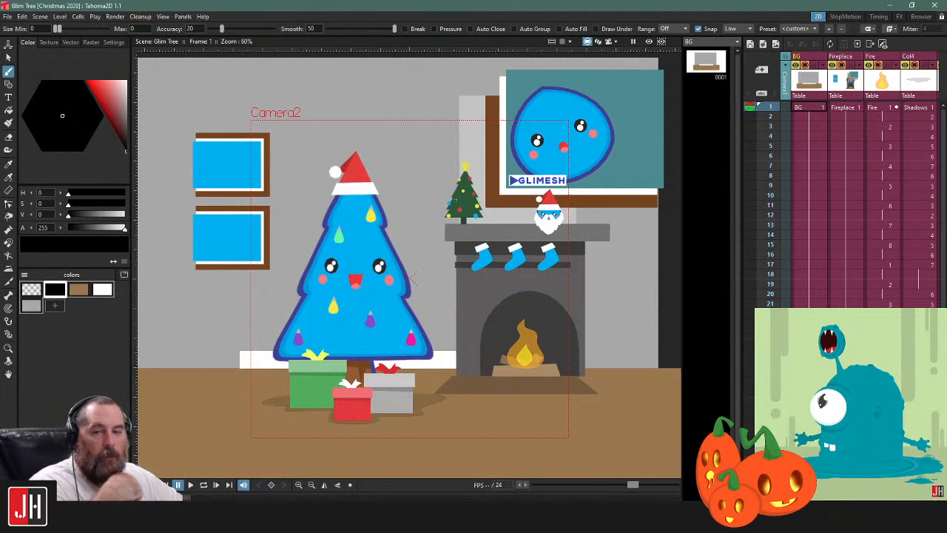
scroll(411, 280, "up", 1)
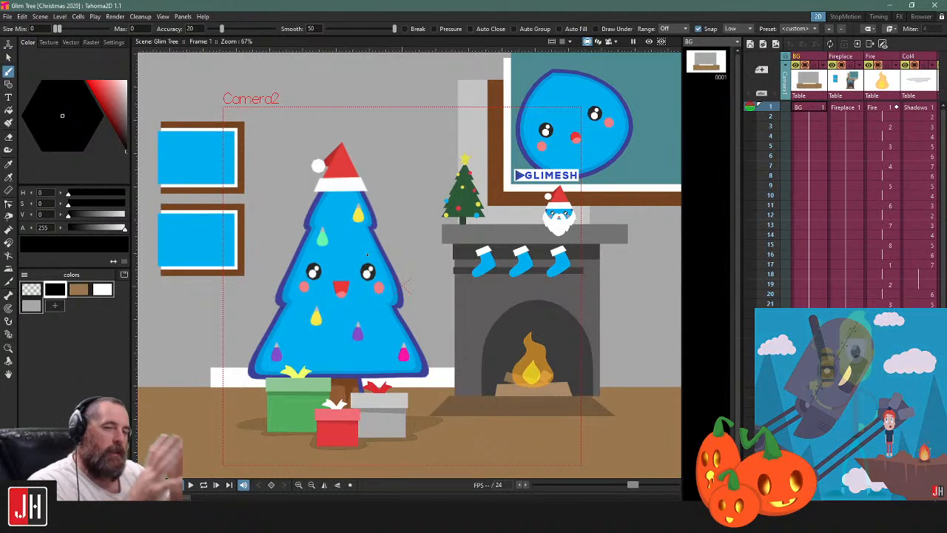
key("l")
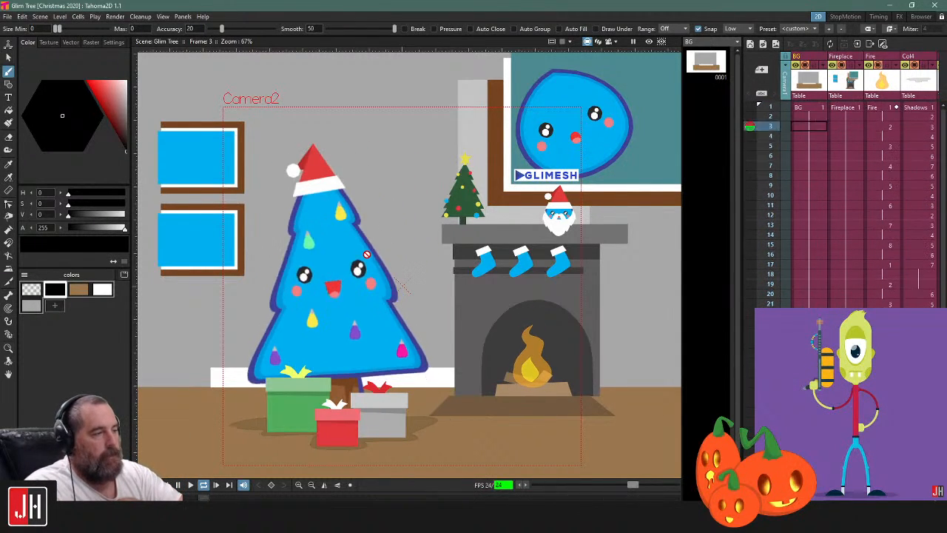
key("l")
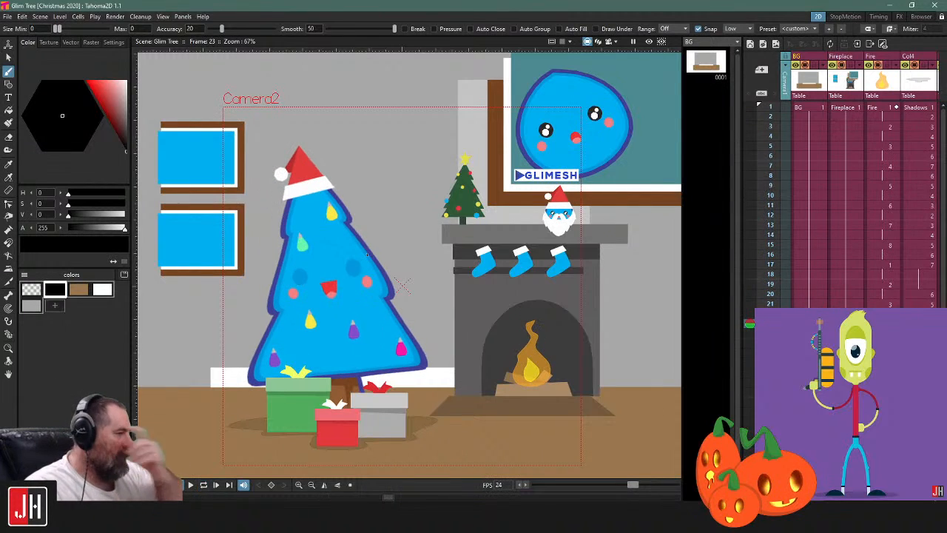
left_click(608, 41)
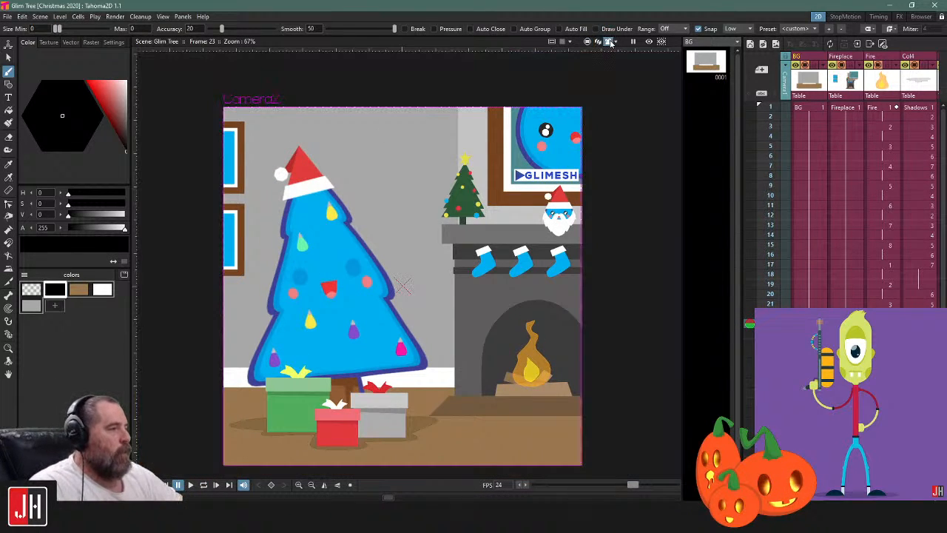
Show the Christmas scene beyond the camera frame in the standard view and briefly play its animation
left_click(587, 42)
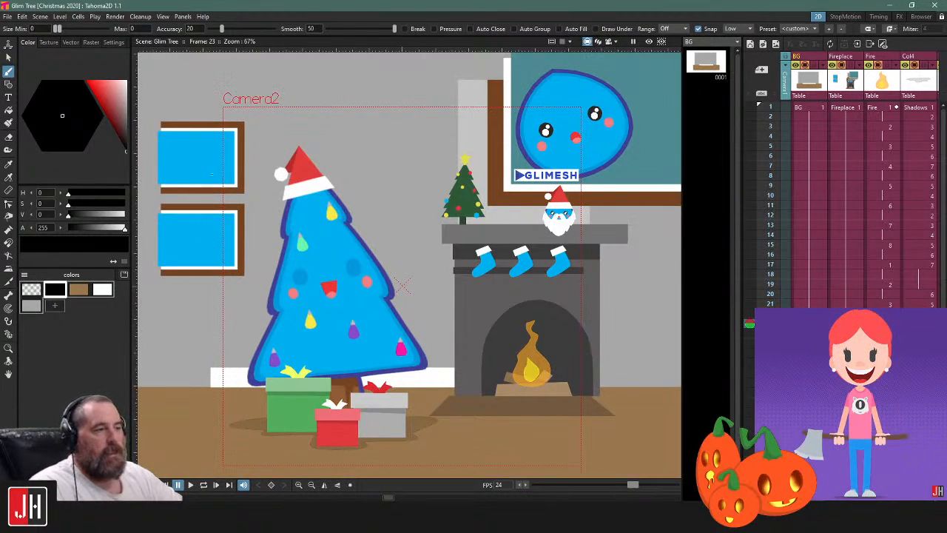
left_click_drag(418, 120, 377, 233)
scroll(633, 292, "up", 1)
left_click_drag(503, 449, 554, 229)
left_click_drag(372, 195, 354, 287)
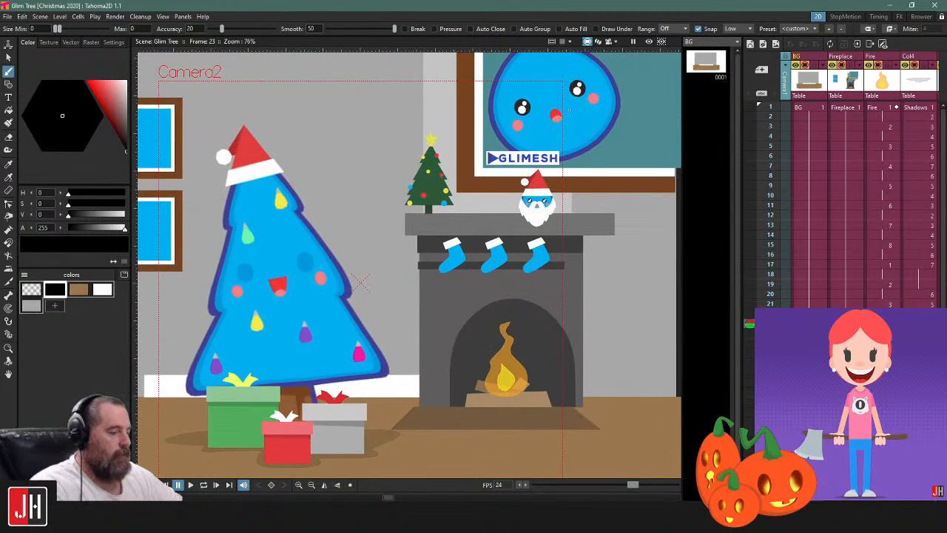
key("p")
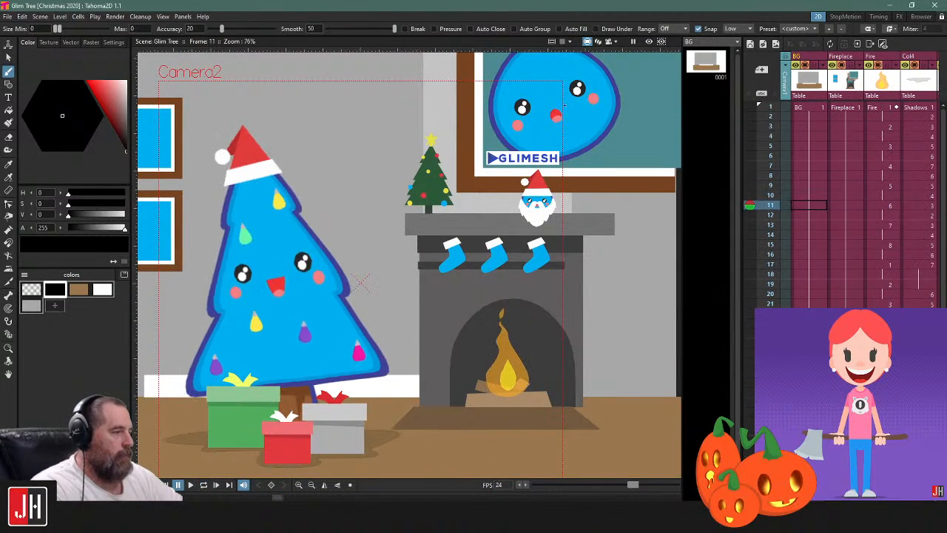
Load the DragysLair scene from the DragynsLair project in the Streaming folder
left_click(7, 17)
left_click(18, 48)
left_click(10, 18)
left_click(28, 40)
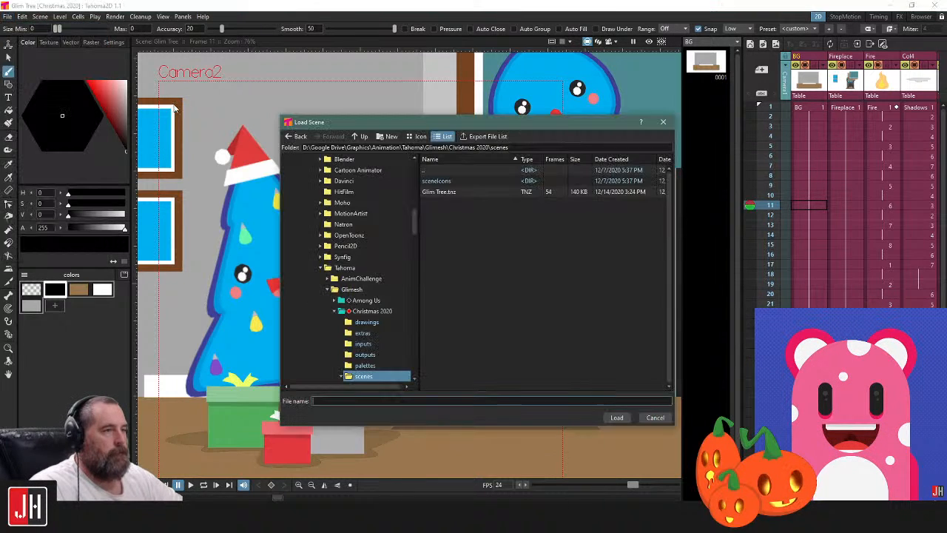
scroll(355, 300, "down", 7)
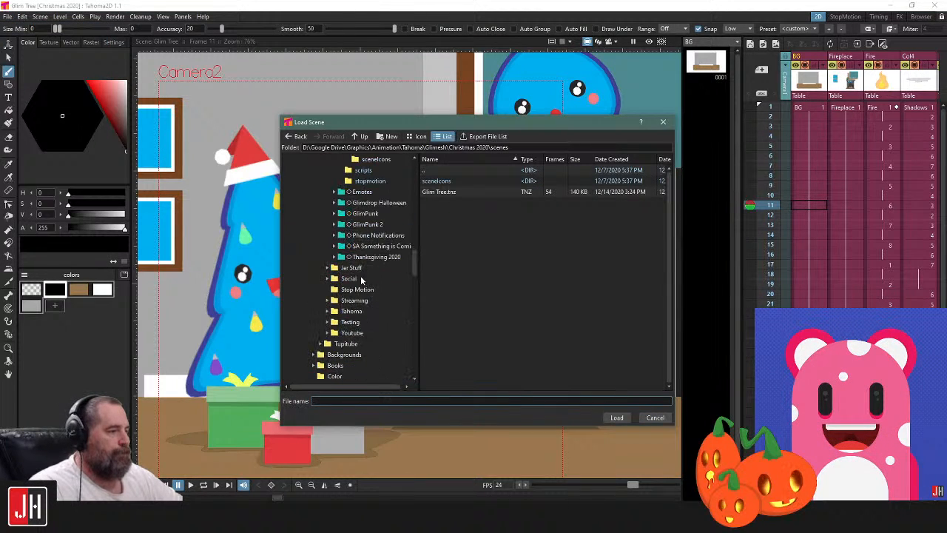
left_click(327, 322)
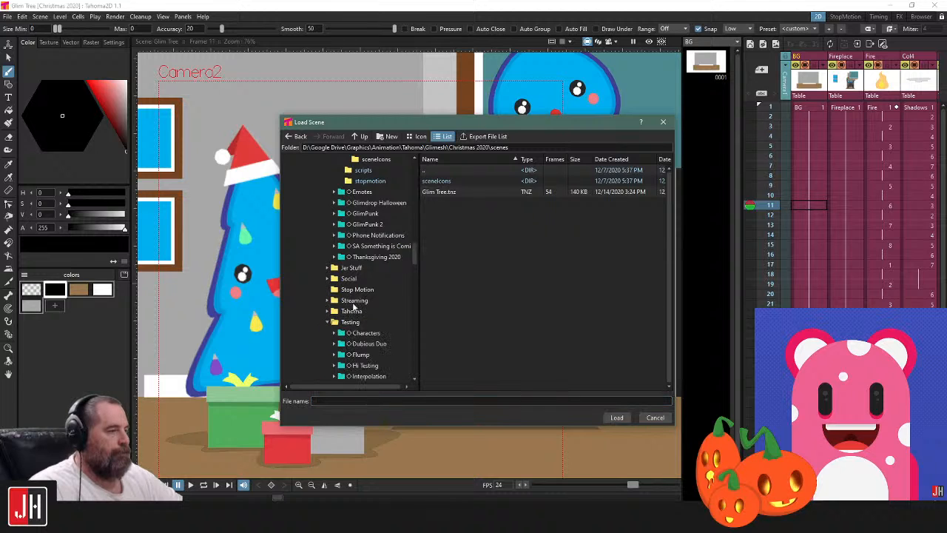
scroll(356, 307, "down", 3)
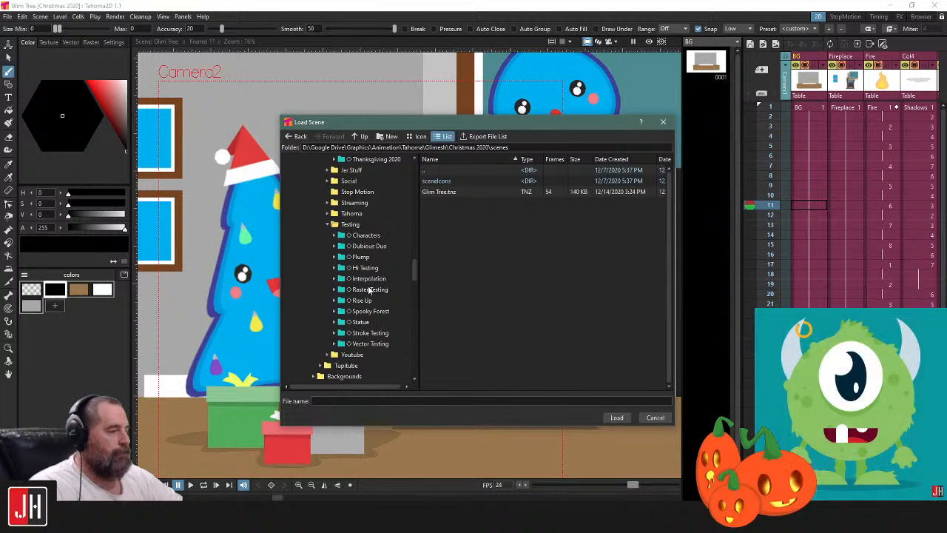
scroll(330, 302, "down", 3)
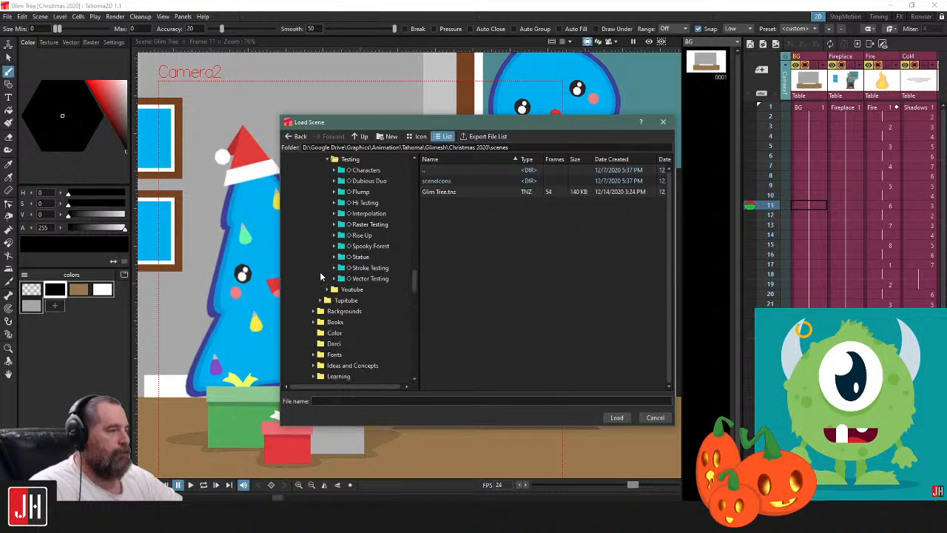
scroll(325, 278, "up", 4)
left_click(330, 247)
left_click(327, 236)
left_click(355, 247)
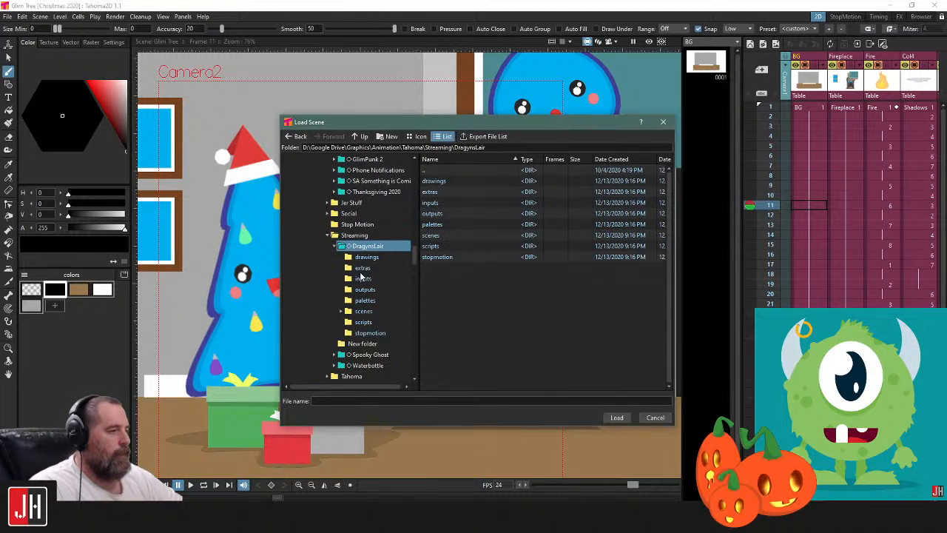
left_click(341, 247)
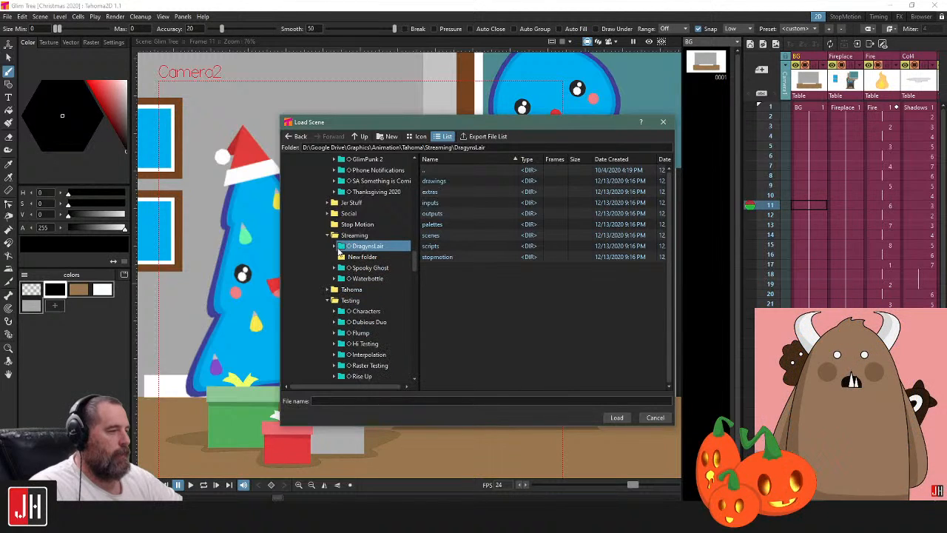
left_click(341, 247)
left_click(362, 311)
double_click(443, 191)
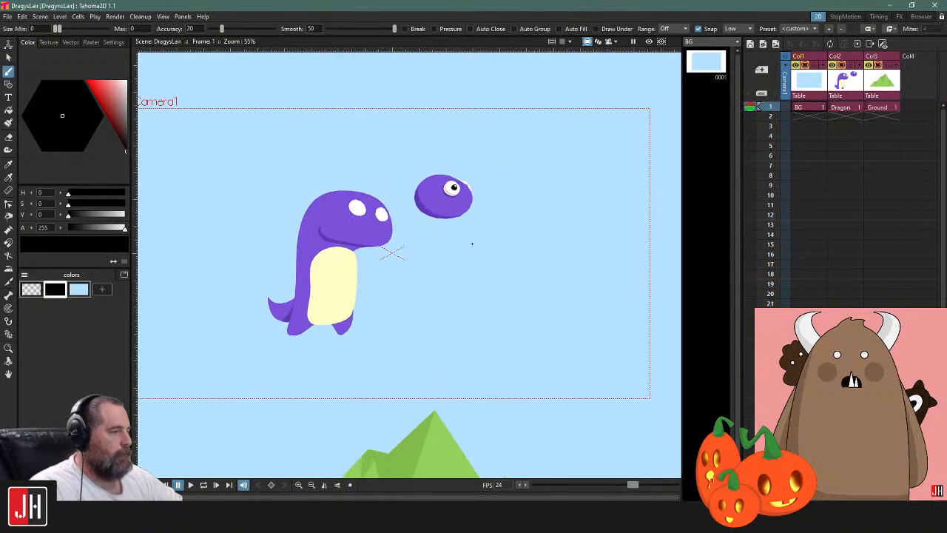
Change the mountain's main green on the Ground level to a red of H 2, S 54, V 80
scroll(470, 256, "up", 2)
scroll(470, 255, "up", 2)
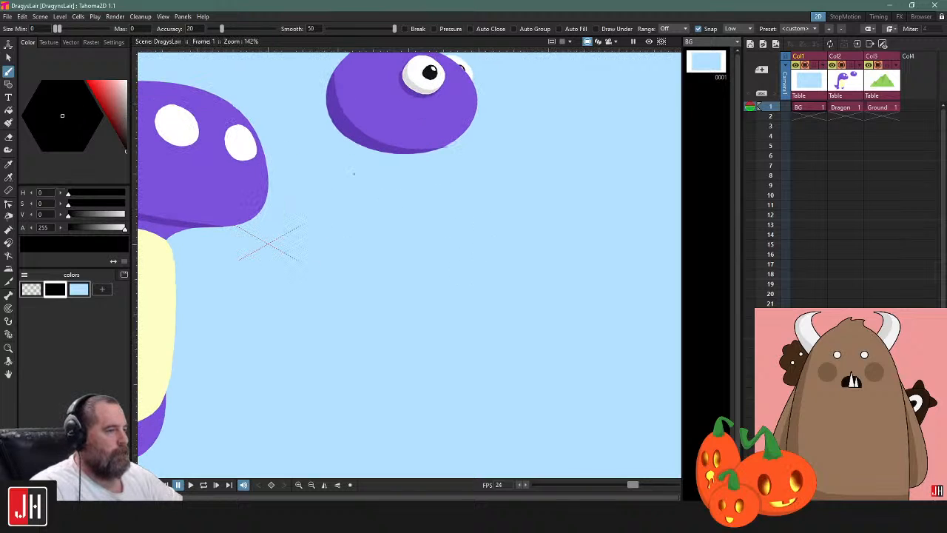
left_click(852, 108)
scroll(502, 278, "down", 8)
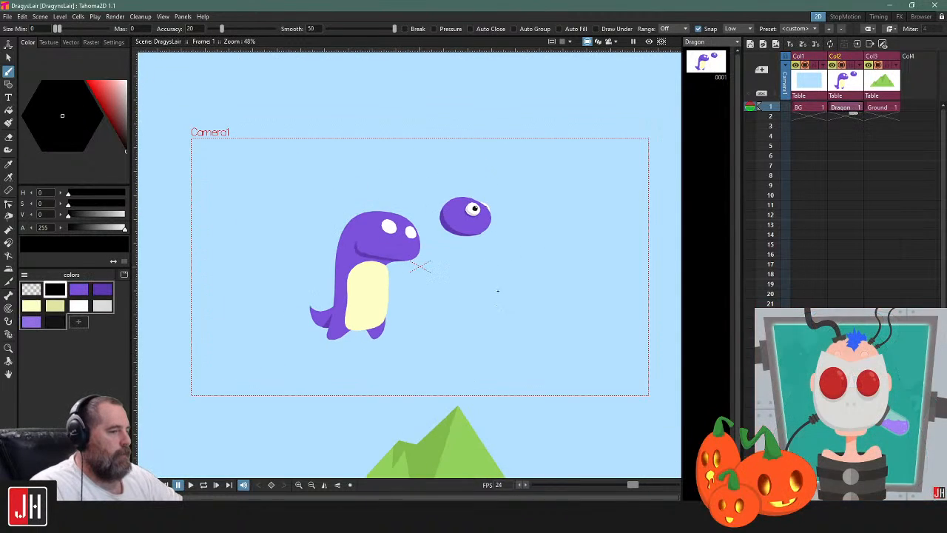
scroll(497, 286, "down", 1)
left_click_drag(458, 353, 480, 199)
left_click(877, 108)
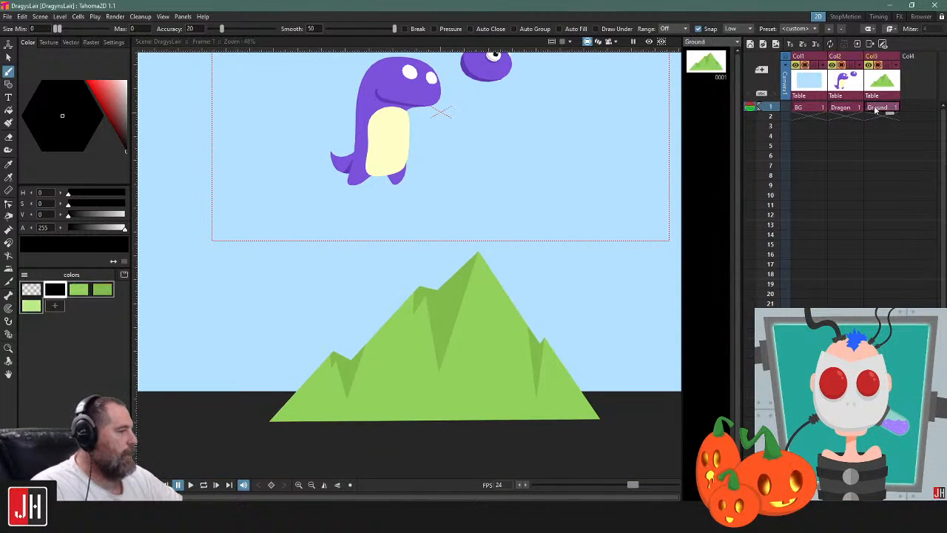
left_click(81, 290)
mouse_move(86, 110)
left_mouse_down()
mouse_move(83, 96)
mouse_move(84, 114)
left_mouse_up()
Recolour the mountain's shadow style by sampling the main red and darkening it to H 2, S 56, V 63
left_click(102, 289)
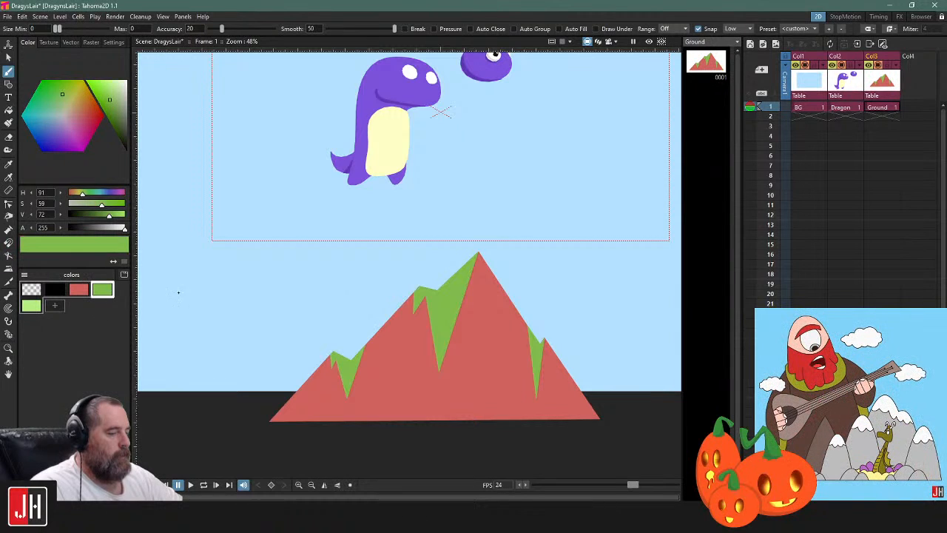
key("r")
left_click(418, 335)
left_click_drag(108, 100, 112, 105)
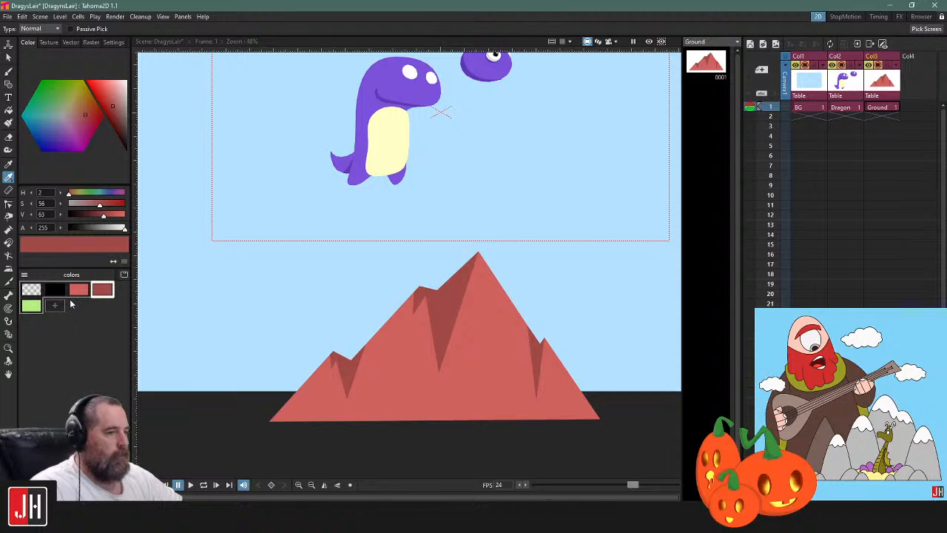
Recolour the light green highlight style by sampling the main red and lightening it to H 2, S 42, V 87
left_click(34, 307)
left_click(488, 358)
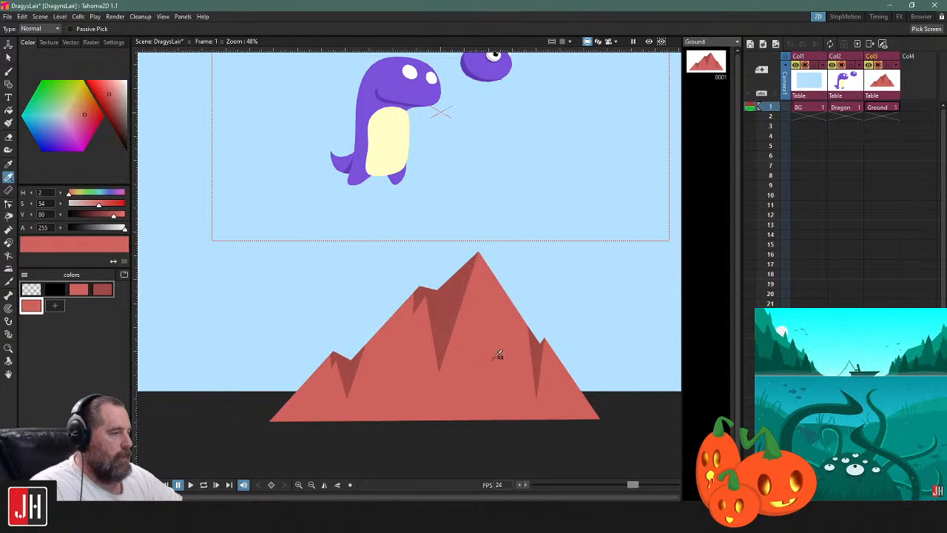
left_click_drag(111, 93, 112, 90)
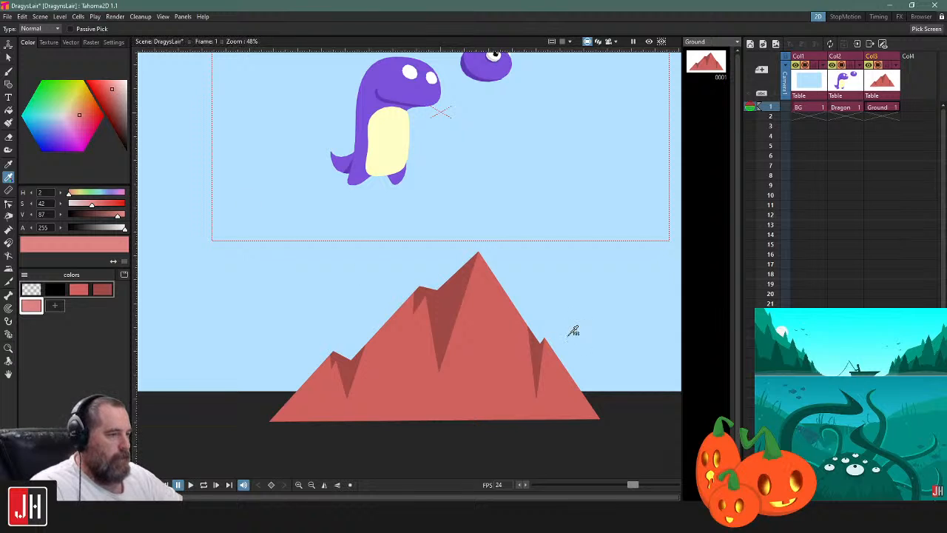
Switch to the Geometric tool with the Polyline shape at the mountain's peak and save the scene
scroll(548, 346, "up", 2)
scroll(433, 289, "up", 1)
key("g")
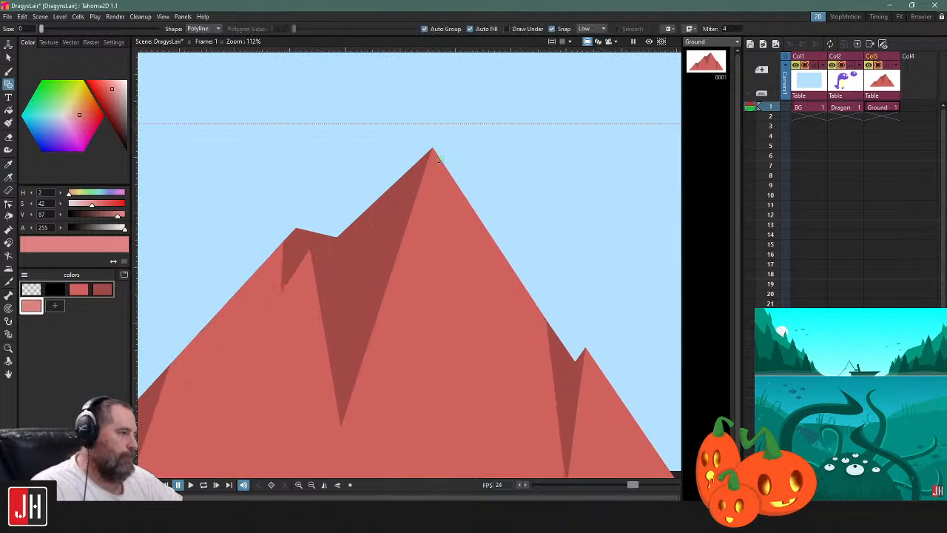
key("ctrl+s")
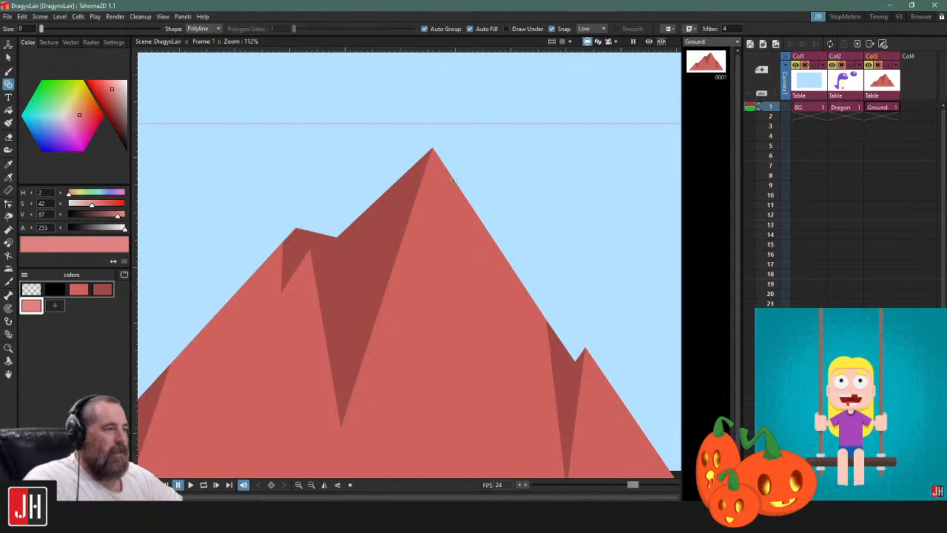
Draw two freehand strokes in the main purple with the Brush on the Dragon level and undo both
scroll(437, 199, "down", 5)
scroll(438, 208, "up", 3)
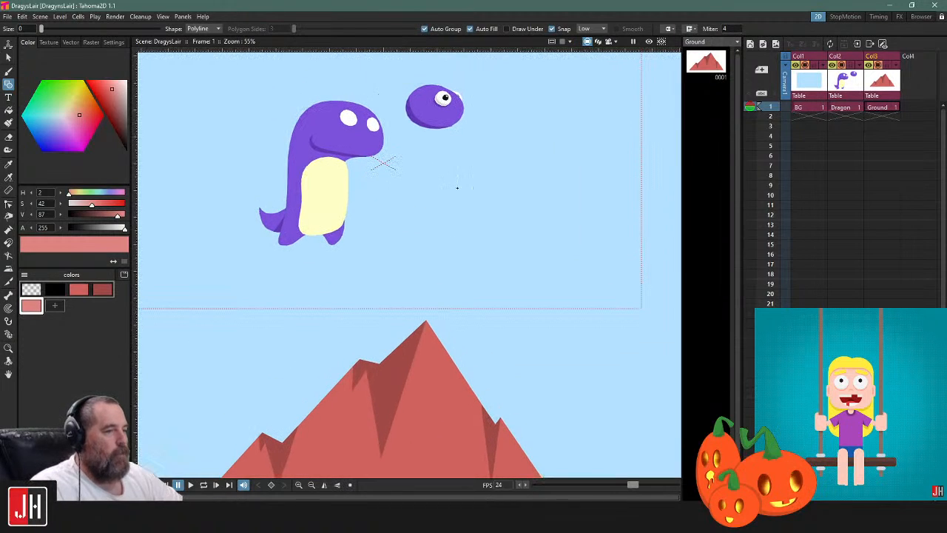
left_click_drag(463, 176, 496, 241)
left_click_drag(509, 198, 500, 126)
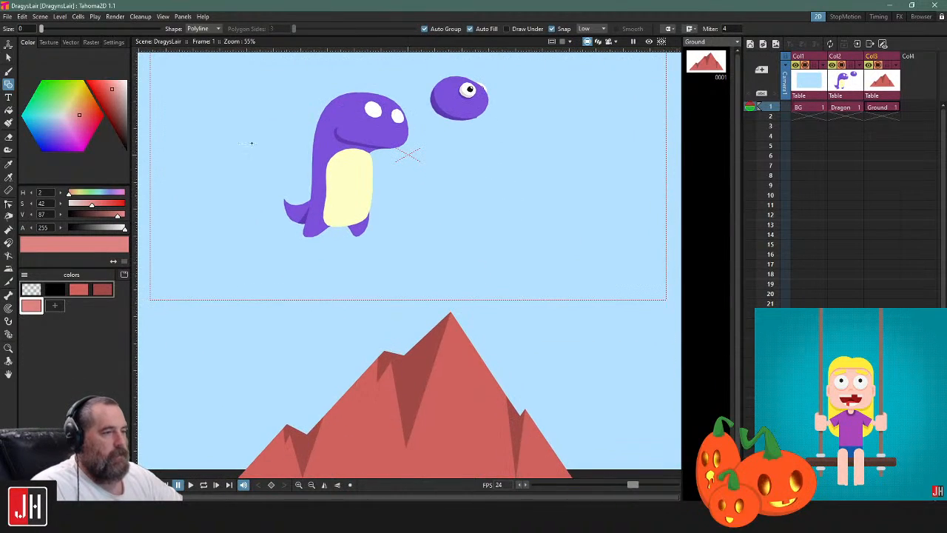
left_click(9, 71)
left_click(843, 107)
scroll(533, 177, "up", 2)
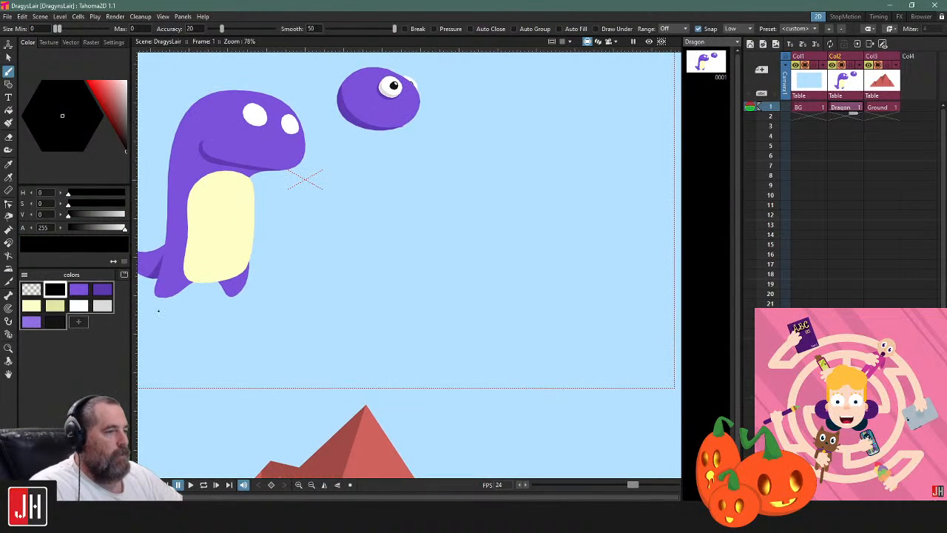
left_click(79, 289)
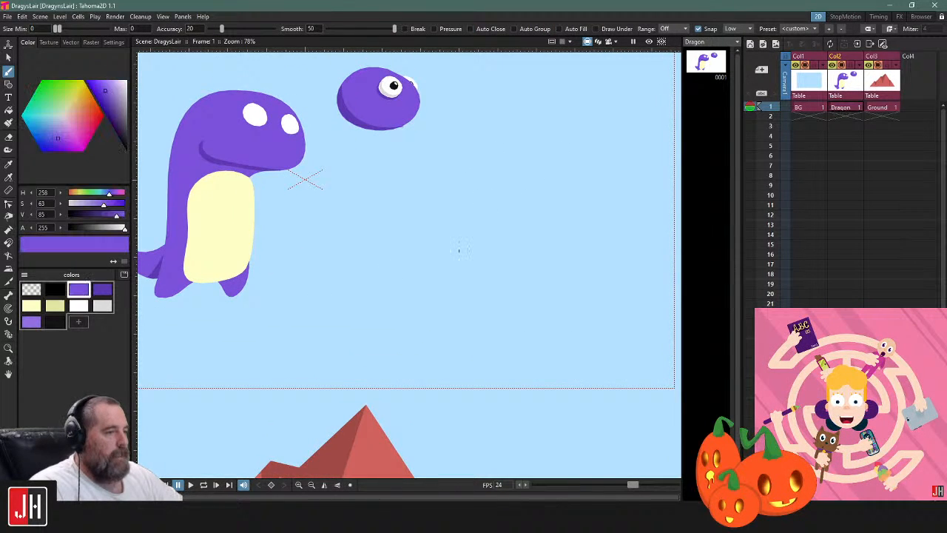
scroll(363, 190, "up", 2)
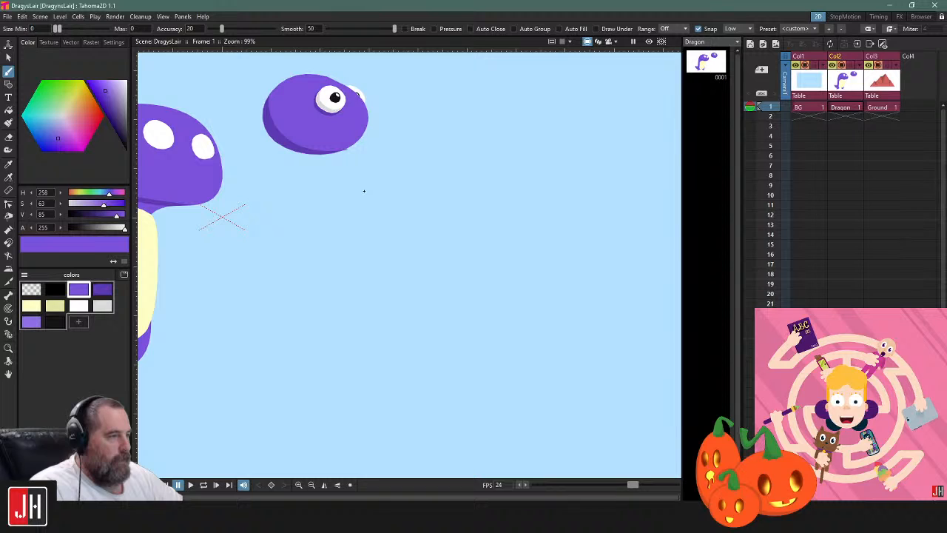
mouse_move(389, 203)
left_mouse_down()
mouse_move(321, 203)
mouse_move(462, 224)
left_mouse_up()
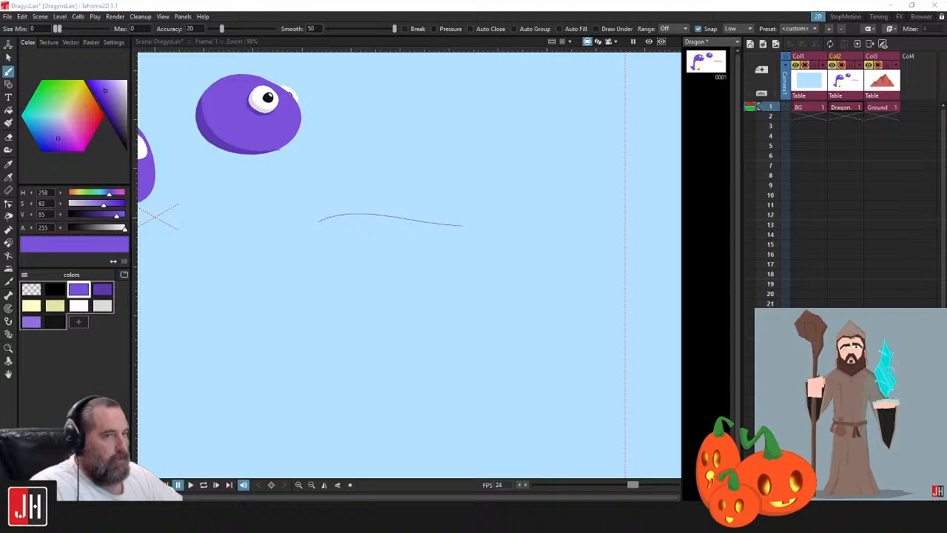
left_click_drag(494, 190, 493, 306)
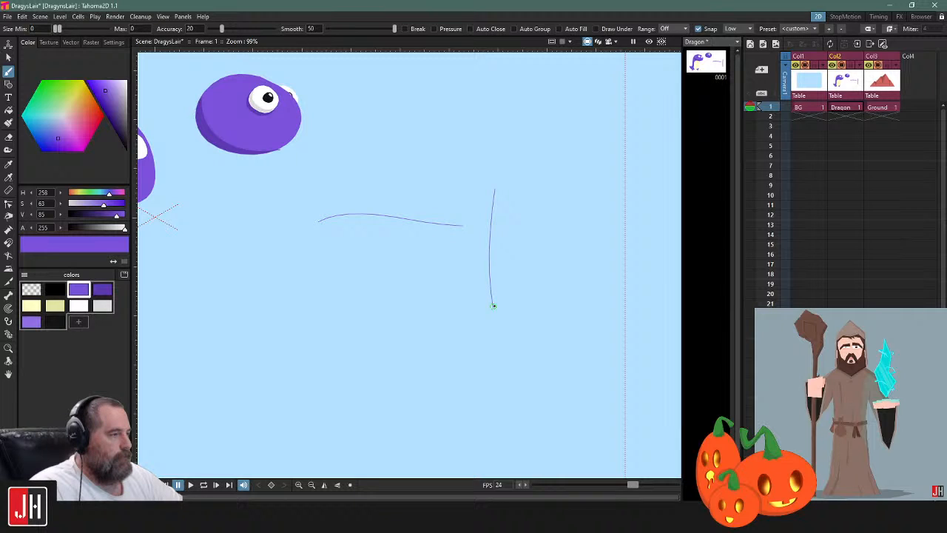
key("ctrl+z")
key("ctrl+z")
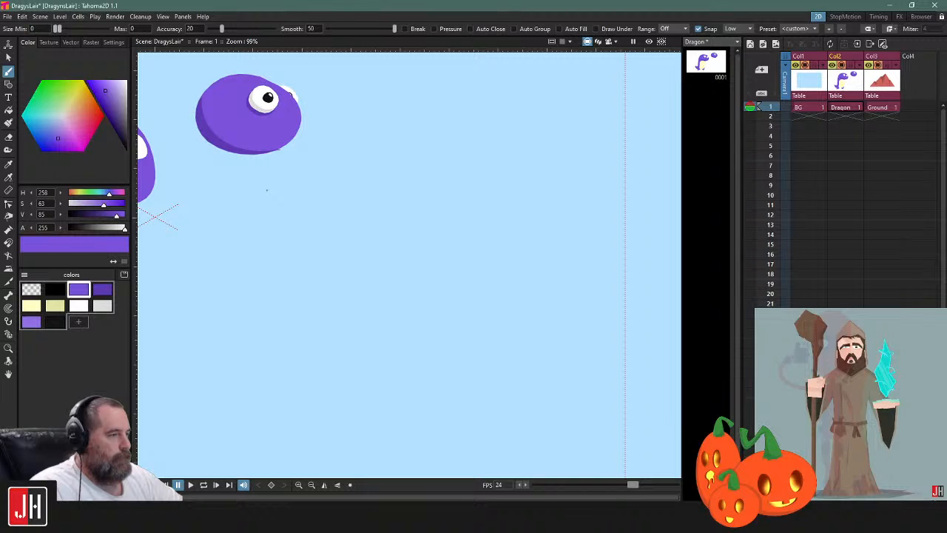
Draw a closed two-lobed blob freehand below the practice head and fill it with the main purple
mouse_move(267, 190)
left_mouse_down()
mouse_move(434, 290)
mouse_move(361, 321)
mouse_move(270, 270)
mouse_move(302, 200)
left_mouse_up()
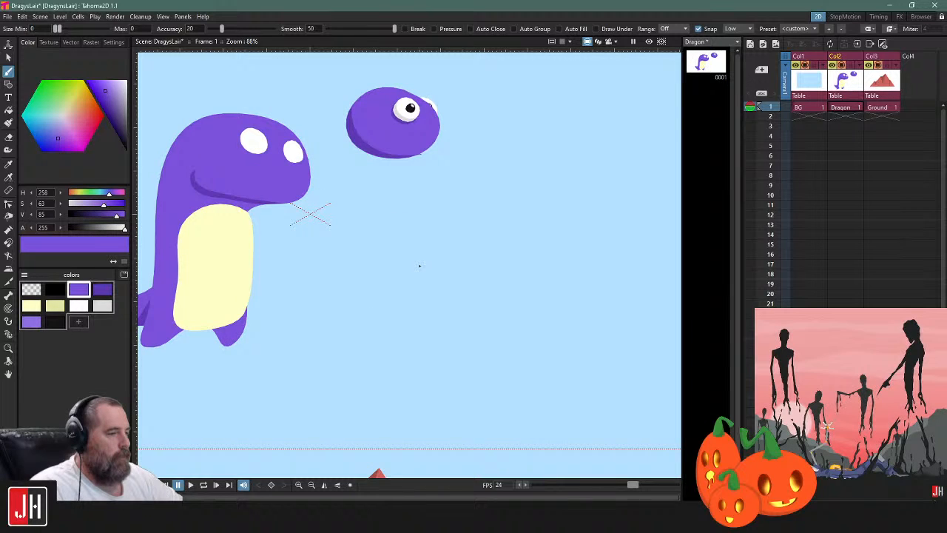
mouse_move(419, 265)
left_mouse_down()
mouse_move(469, 276)
mouse_move(459, 256)
mouse_move(467, 249)
mouse_move(486, 271)
mouse_move(524, 273)
mouse_move(524, 250)
mouse_move(488, 244)
left_mouse_up()
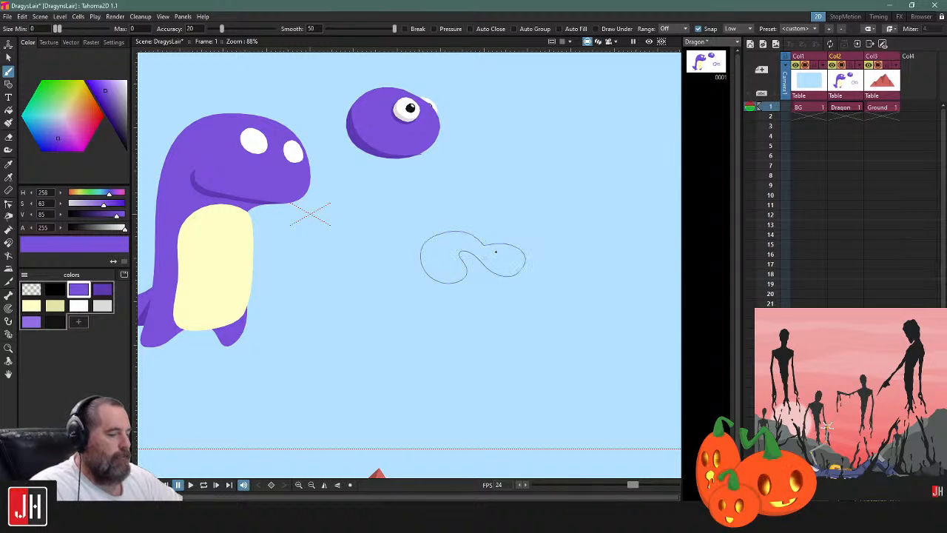
key("f")
left_click(507, 246)
Select the filled two-lobed blob and delete it
key("s")
left_click(499, 244)
key("Delete")
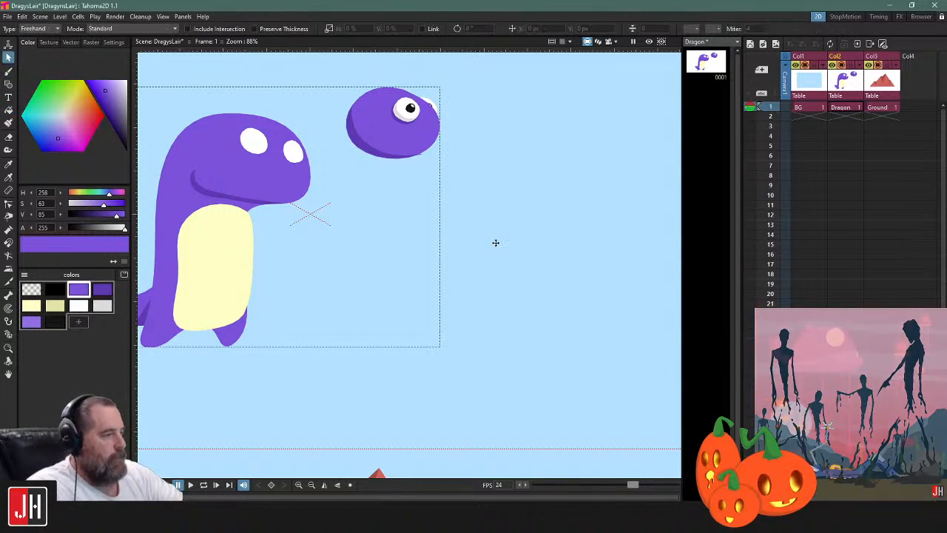
Draw an irregular, branching closed outline with the Brush in the empty area beside the practice head and fill it purple
key("b")
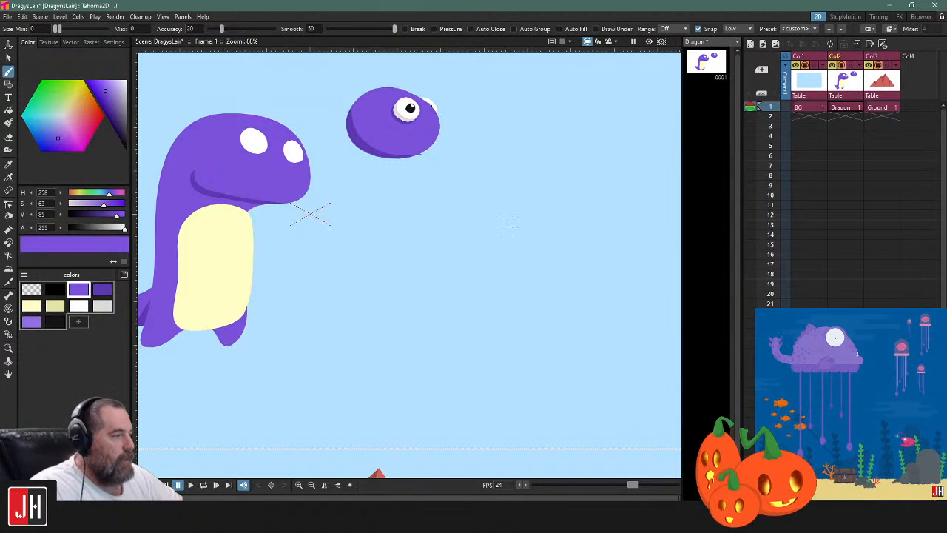
mouse_move(509, 222)
left_mouse_down()
mouse_move(482, 249)
mouse_move(478, 235)
mouse_move(490, 231)
mouse_move(512, 258)
mouse_move(536, 257)
mouse_move(524, 241)
mouse_move(570, 231)
mouse_move(543, 232)
mouse_move(565, 213)
mouse_move(535, 221)
mouse_move(543, 199)
mouse_move(571, 195)
mouse_move(581, 222)
left_mouse_up()
mouse_move(584, 184)
left_mouse_down()
mouse_move(551, 175)
mouse_move(519, 185)
mouse_move(530, 232)
left_mouse_up()
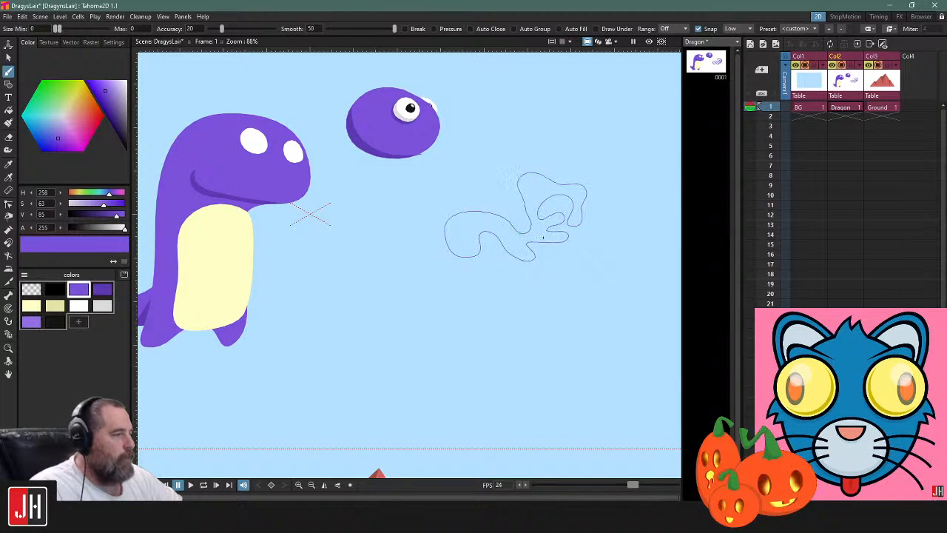
key("f")
left_click(544, 234)
Select the branching purple shape and delete it from the Dragon drawing
key("s")
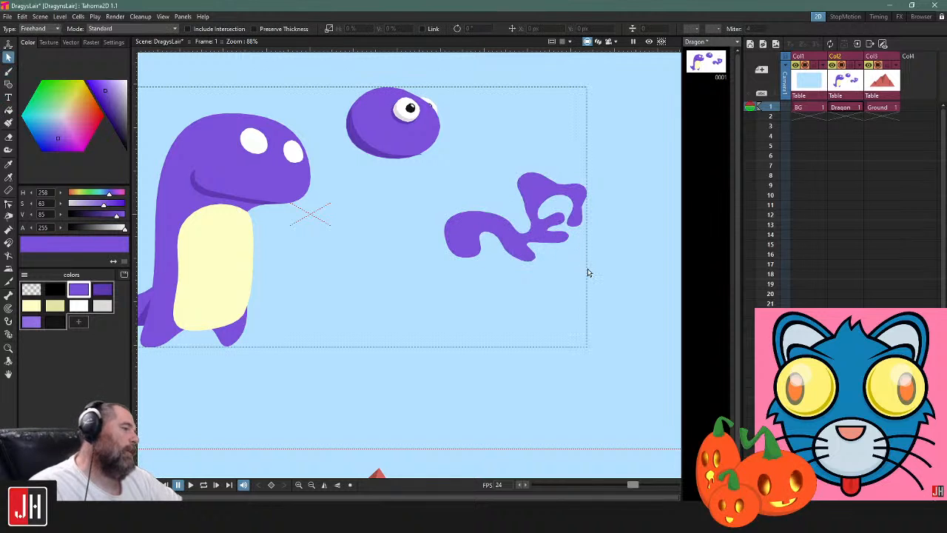
left_click(551, 242)
key("Delete")
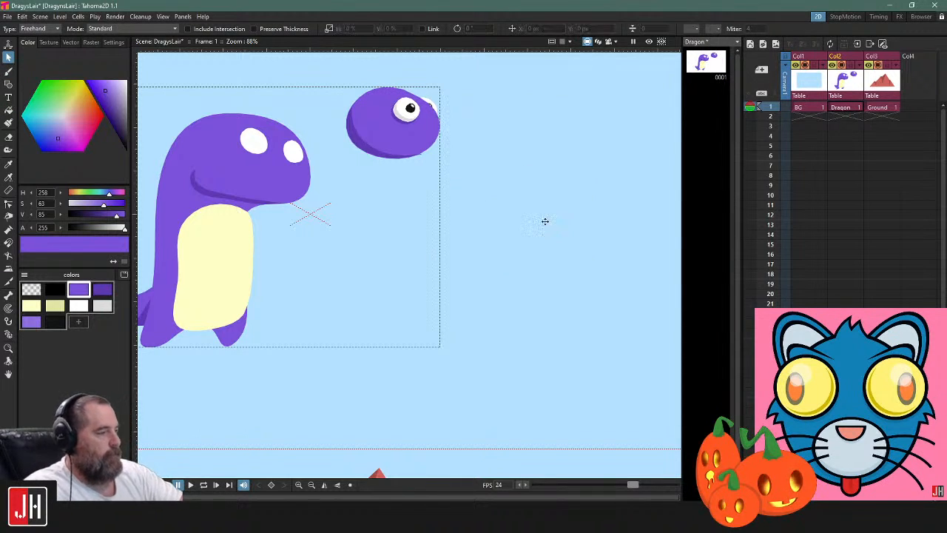
scroll(476, 232, "down", 5)
left_click_drag(446, 245, 445, 211)
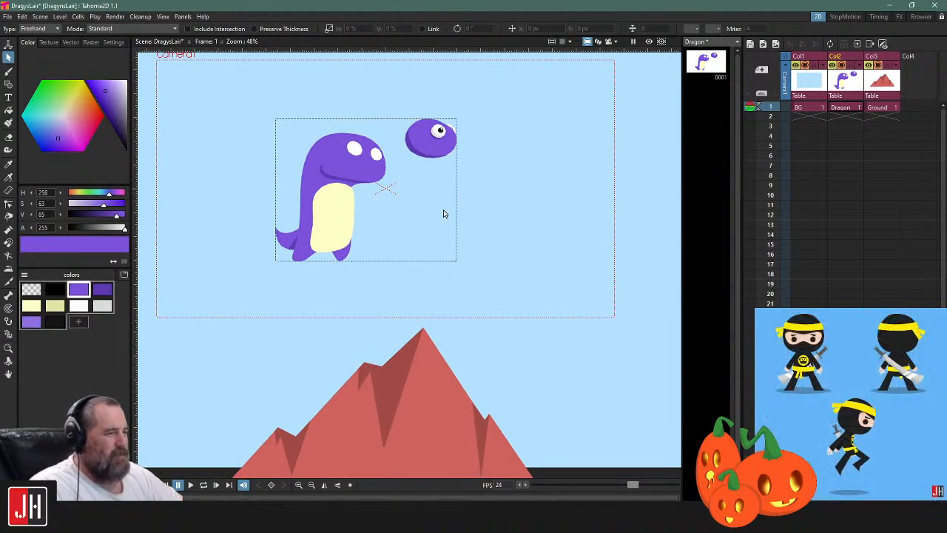
left_click_drag(488, 188, 478, 234)
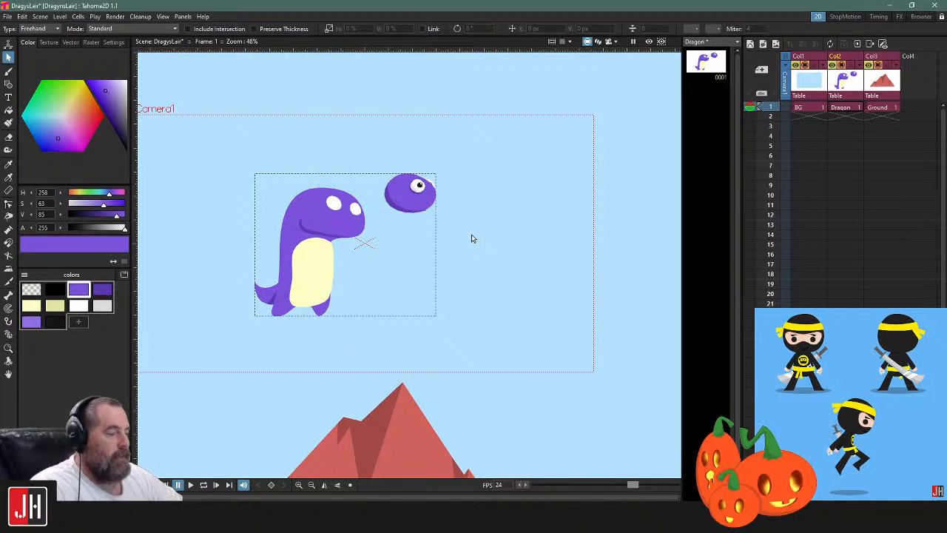
left_click_drag(476, 283, 532, 238)
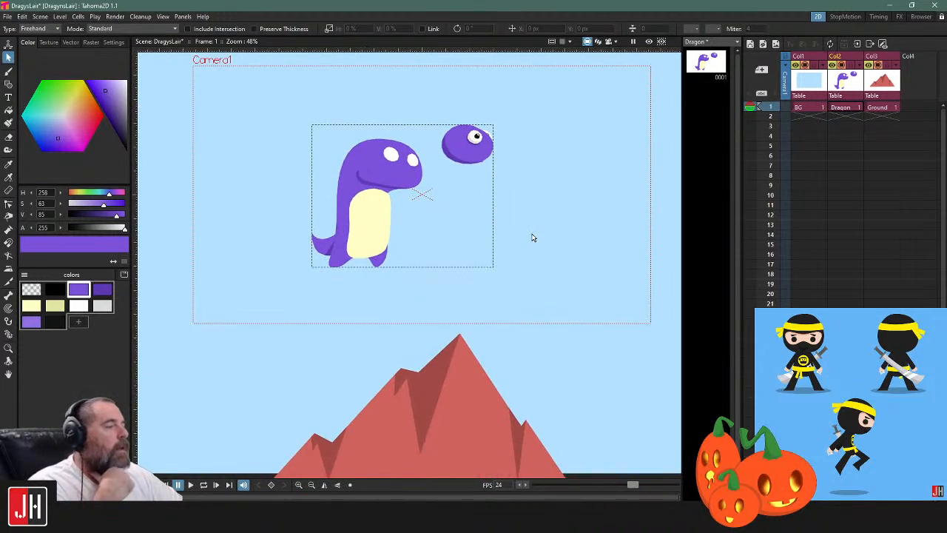
left_click(9, 84)
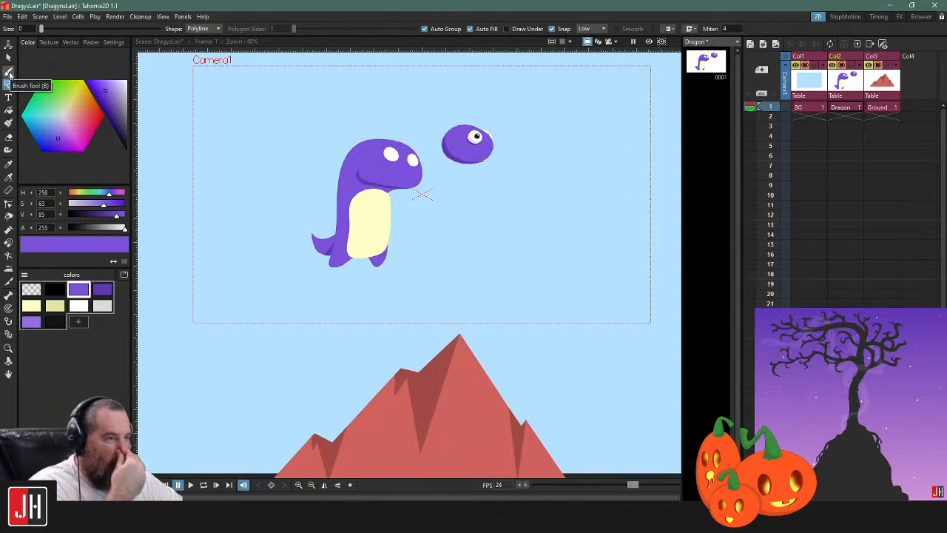
left_click(9, 72)
scroll(475, 239, "up", 4)
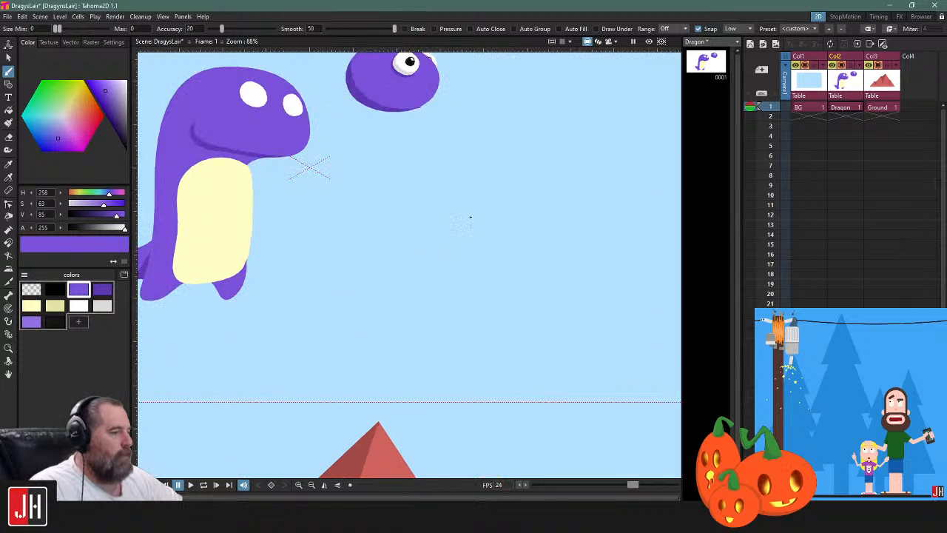
scroll(465, 225, "up", 2)
scroll(456, 195, "down", 4)
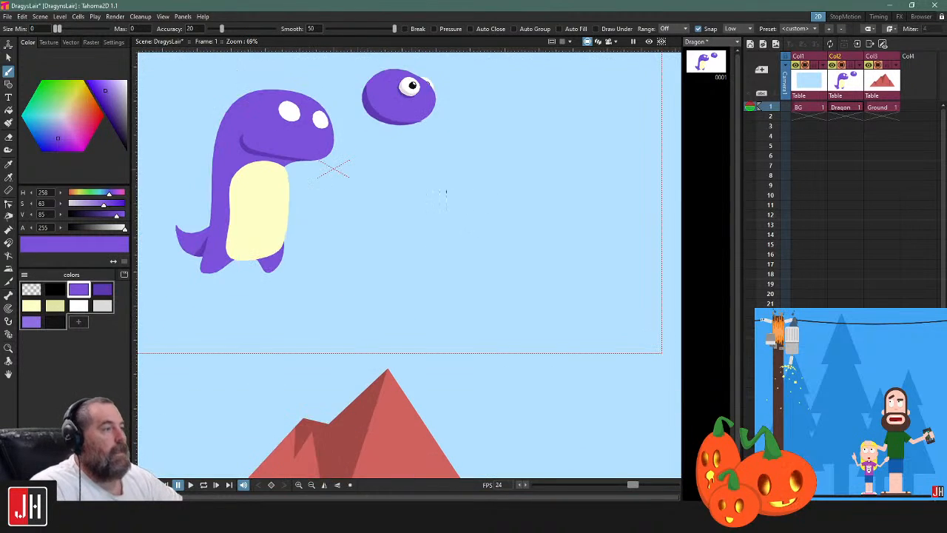
scroll(460, 201, "up", 2)
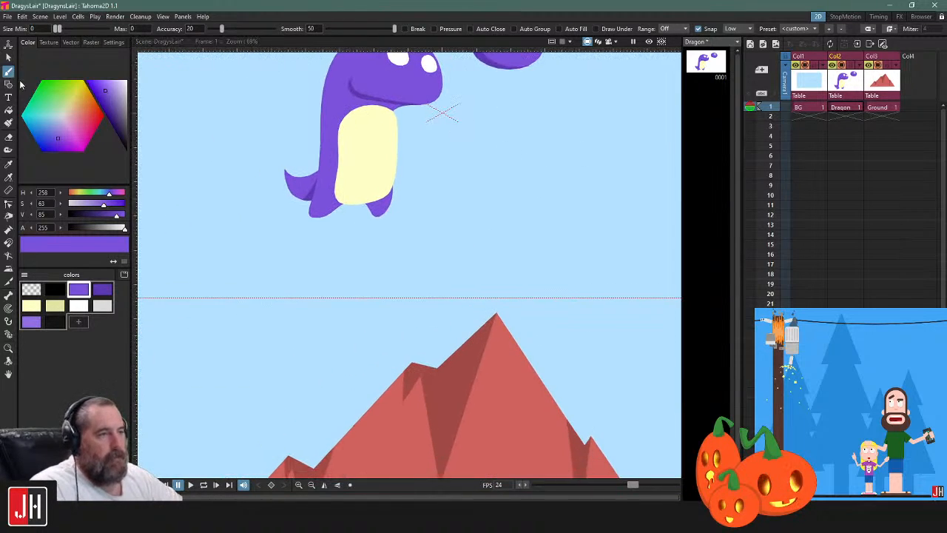
left_click(8, 83)
scroll(365, 199, "up", 3)
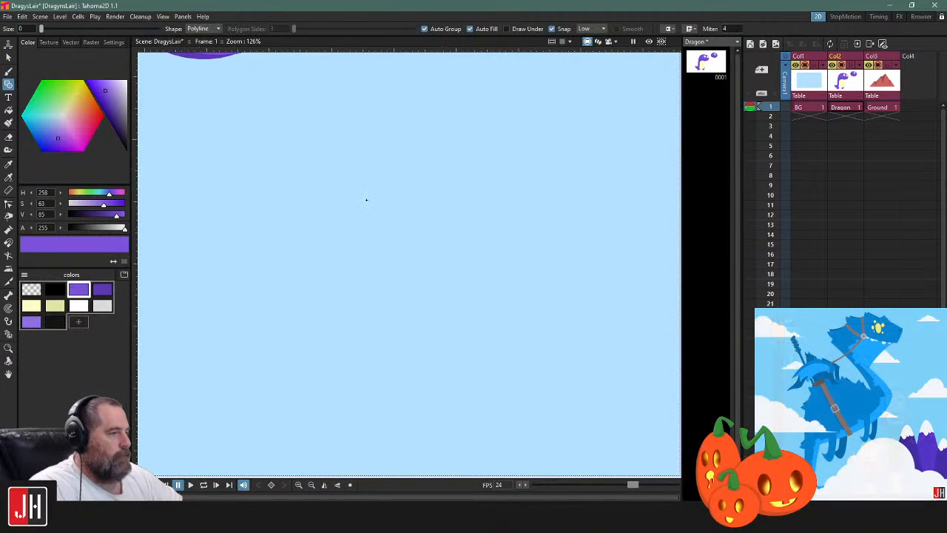
left_click_drag(366, 200, 503, 207)
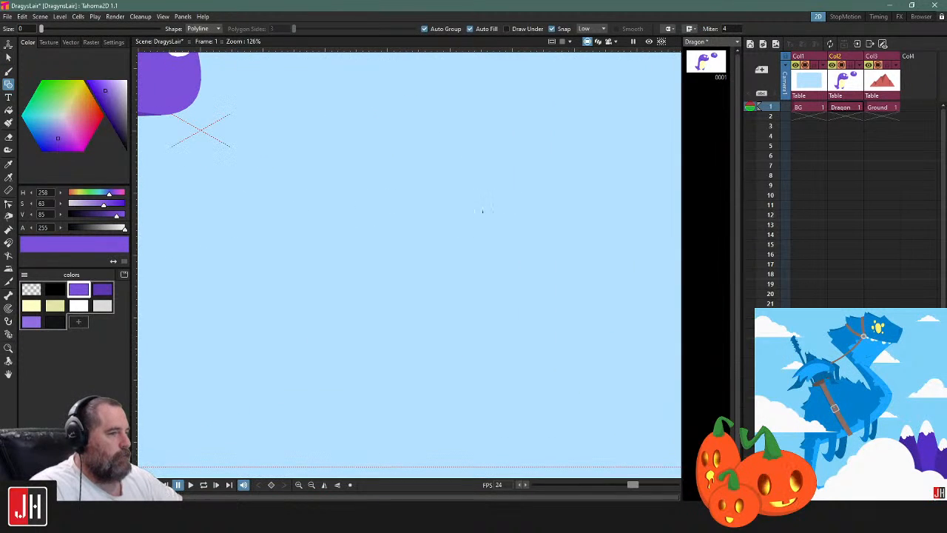
Draw a closed scalloped wing outline freehand with the Brush in the empty area and fill it with the main purple
key("b")
mouse_move(476, 190)
left_mouse_down()
mouse_move(500, 142)
mouse_move(443, 122)
mouse_move(411, 142)
mouse_move(377, 214)
mouse_move(415, 193)
mouse_move(403, 221)
mouse_move(431, 220)
mouse_move(484, 253)
mouse_move(517, 230)
left_mouse_up()
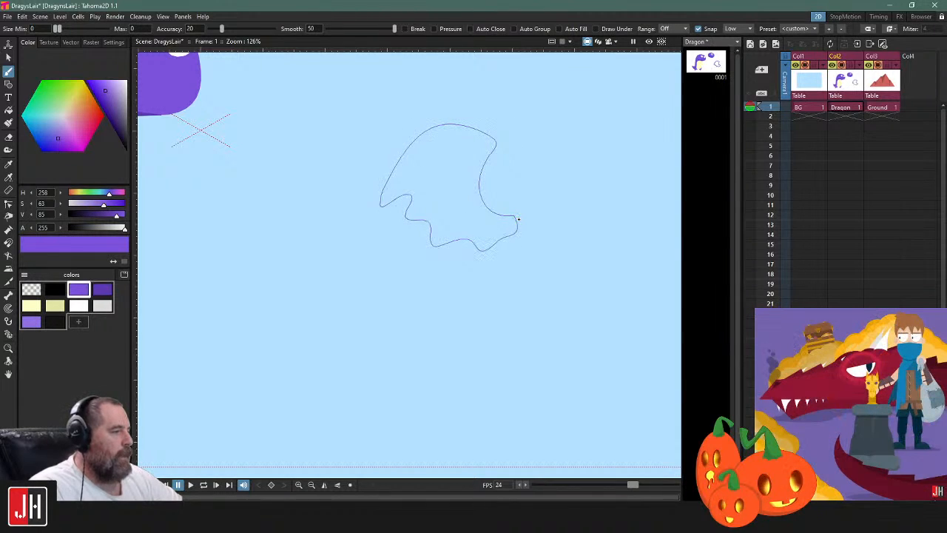
key("f")
left_click(468, 194)
Select the filled wing shape and move it a little closer to the dragon and slightly lower
key("s")
left_click(481, 179)
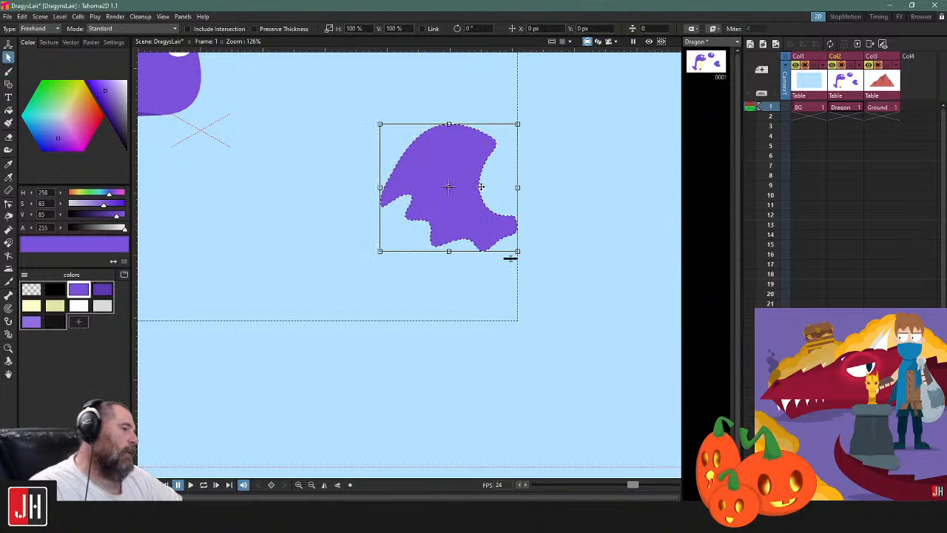
left_click_drag(481, 185, 419, 210)
left_click(526, 211)
mouse_move(498, 241)
left_mouse_down()
mouse_move(478, 229)
mouse_move(444, 242)
mouse_move(468, 168)
mouse_move(511, 197)
left_mouse_up()
Draw a smaller closed wing outline facing the other way beside the first wing and fill it with the main purple
key("b")
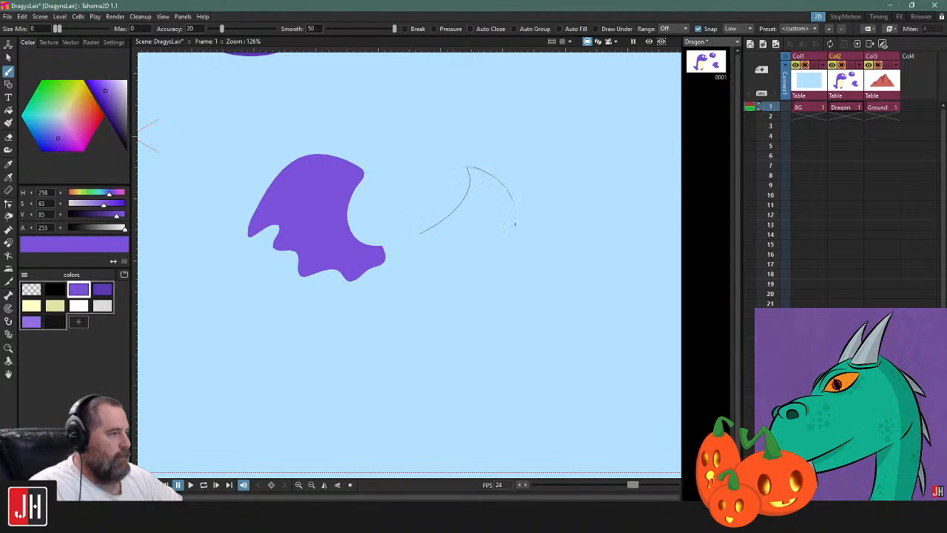
mouse_move(464, 242)
left_mouse_down()
mouse_move(440, 269)
mouse_move(414, 249)
mouse_move(421, 231)
left_mouse_up()
key("f")
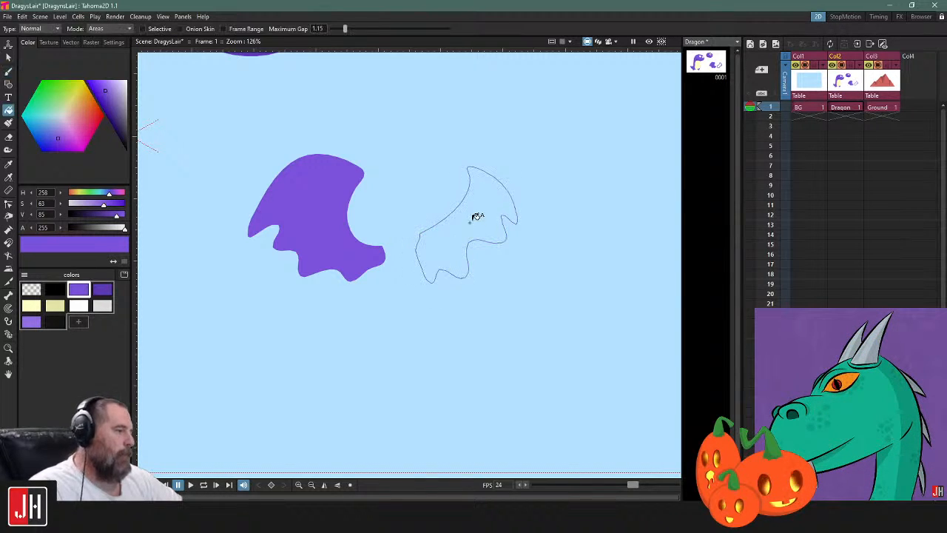
left_click(470, 223)
Reshape the smaller wing by adjusting control points along its inner end, lower scallops and outer tip
key("s")
scroll(470, 225, "down", 4)
scroll(450, 236, "up", 6)
key("c")
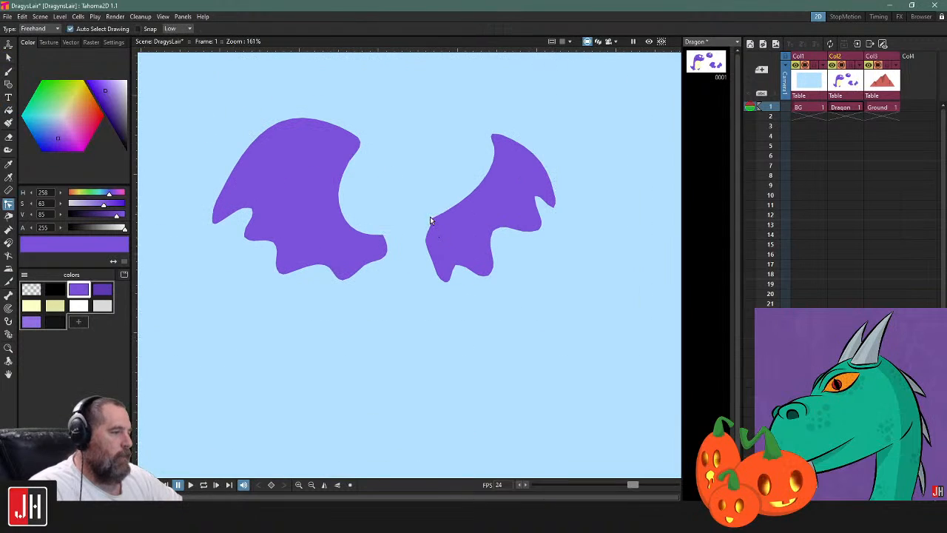
left_click(437, 217)
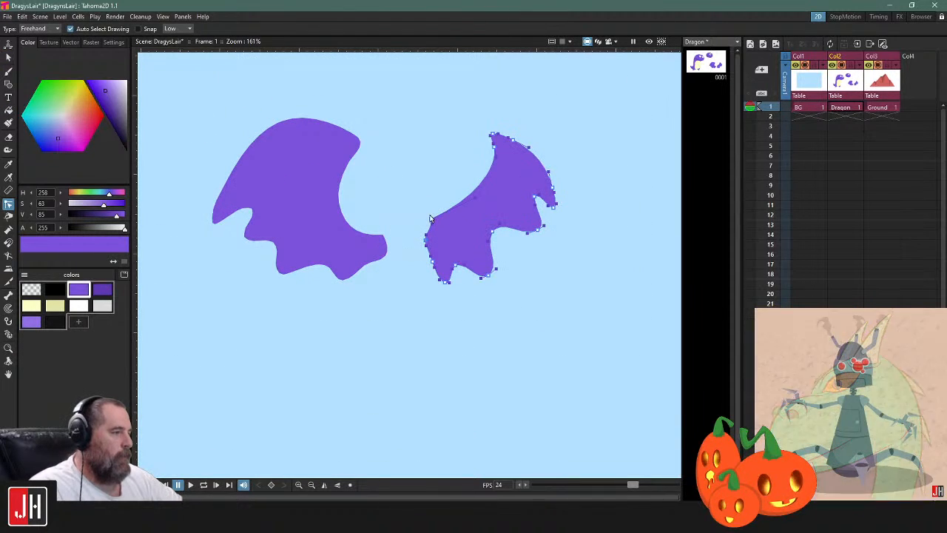
left_click_drag(430, 231, 431, 238)
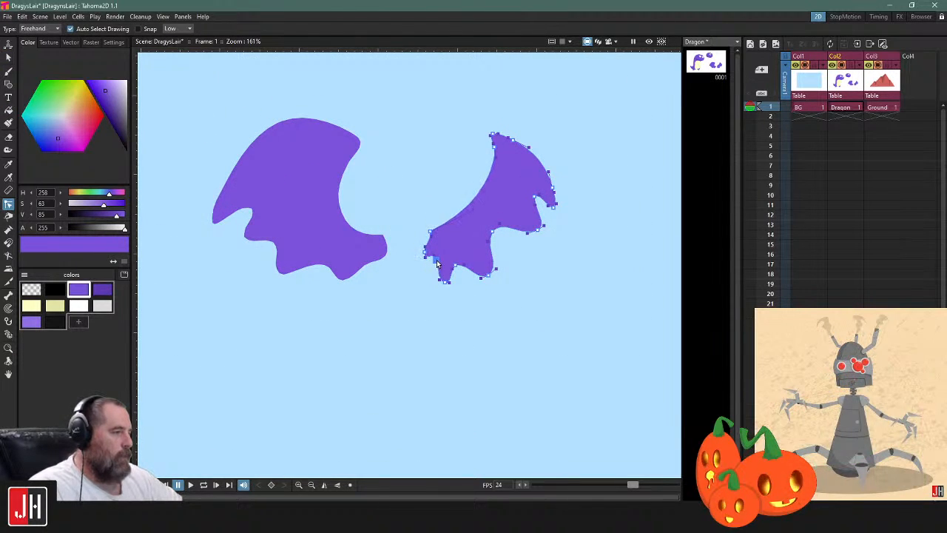
left_click_drag(444, 281, 486, 272)
mouse_move(573, 181)
left_mouse_down()
mouse_move(520, 194)
mouse_move(567, 191)
left_mouse_up()
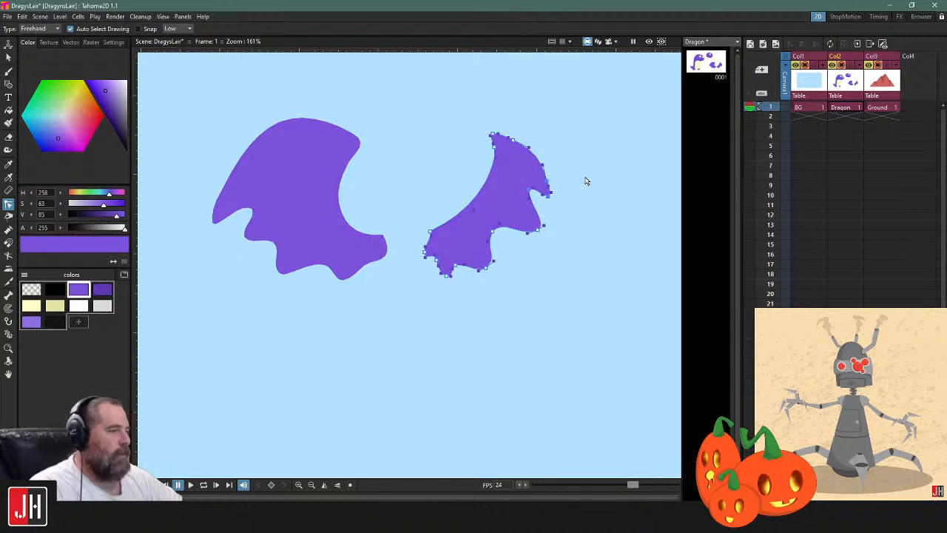
scroll(500, 283, "down", 4)
scroll(497, 284, "down", 4)
scroll(490, 279, "up", 8)
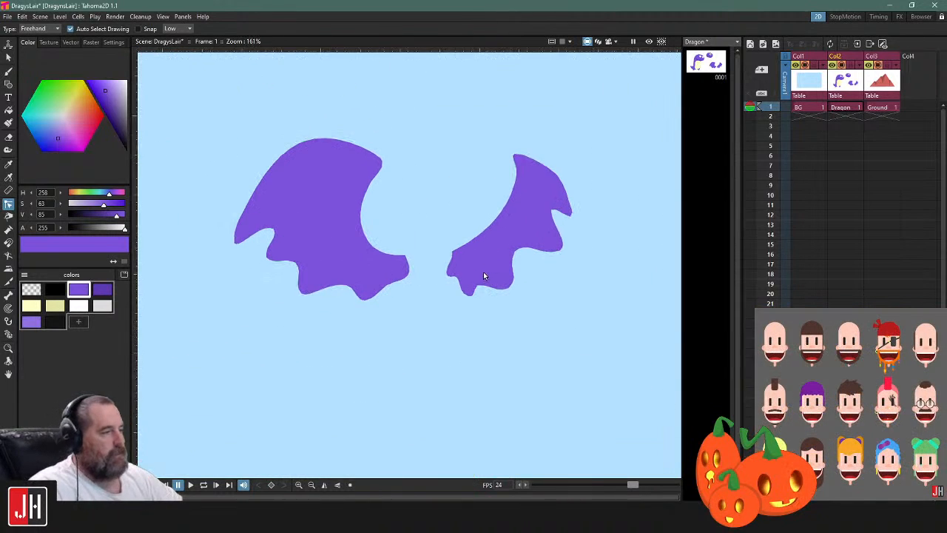
Draw a closed dragon silhouette with a head, snout and curled tail between the two wings using the Brush in dark purple
left_click_drag(468, 267, 468, 230)
scroll(468, 230, "up", 2)
key("alt+0")
key("b")
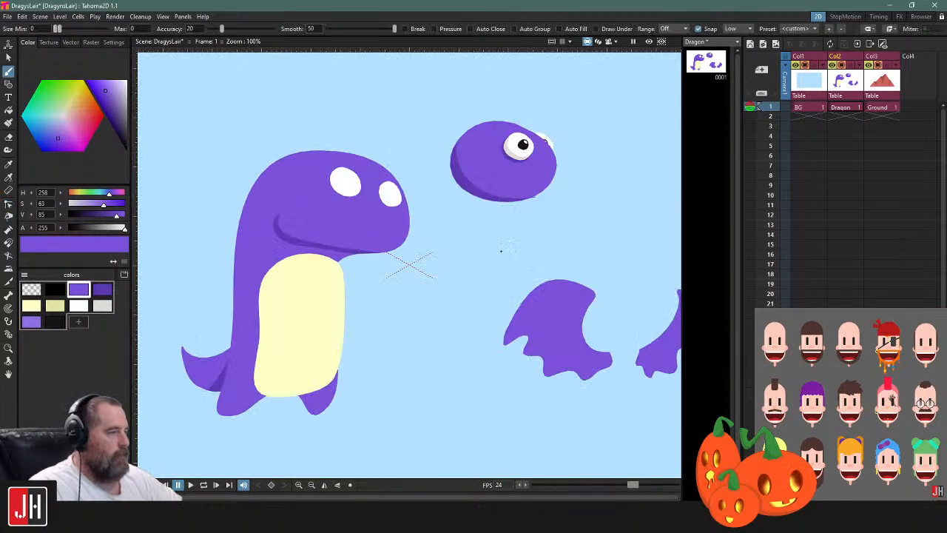
left_click_drag(556, 268, 302, 198)
left_click(102, 289)
scroll(435, 230, "up", 3)
mouse_move(468, 148)
left_mouse_down()
mouse_move(429, 154)
mouse_move(405, 182)
mouse_move(398, 239)
mouse_move(381, 261)
mouse_move(358, 305)
left_mouse_up()
mouse_move(313, 338)
left_mouse_down()
mouse_move(466, 375)
mouse_move(469, 283)
mouse_move(494, 179)
left_mouse_up()
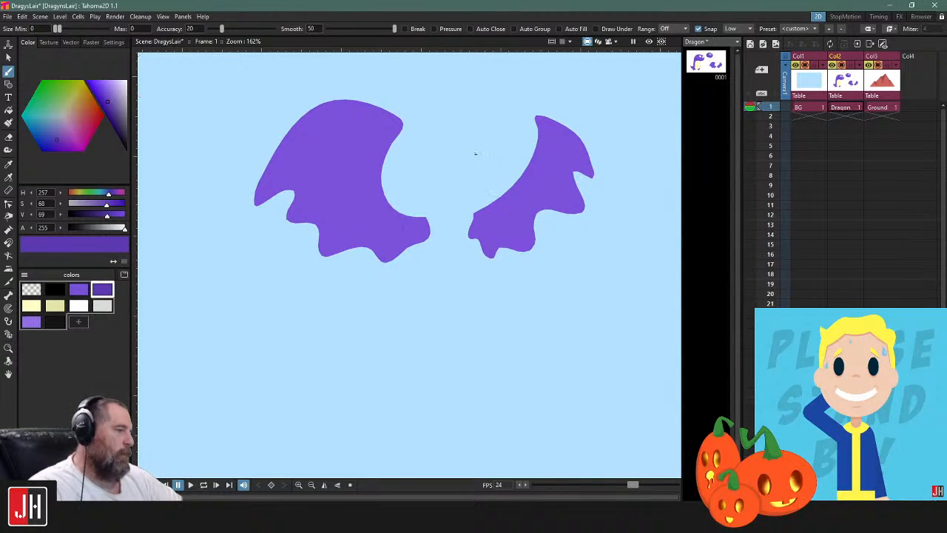
mouse_move(503, 145)
left_mouse_down()
mouse_move(477, 132)
mouse_move(434, 140)
mouse_move(401, 194)
mouse_move(397, 243)
mouse_move(368, 300)
mouse_move(335, 294)
mouse_move(326, 281)
mouse_move(352, 350)
mouse_move(396, 357)
mouse_move(453, 342)
mouse_move(474, 316)
mouse_move(485, 232)
mouse_move(514, 215)
mouse_move(532, 183)
mouse_move(513, 148)
mouse_move(497, 145)
mouse_move(481, 179)
left_mouse_up()
Raise the back-of-head curve of the silhouette by adjusting its control points and fill the outline with dark purple
scroll(503, 144, "up", 3)
key("c")
left_click(497, 144)
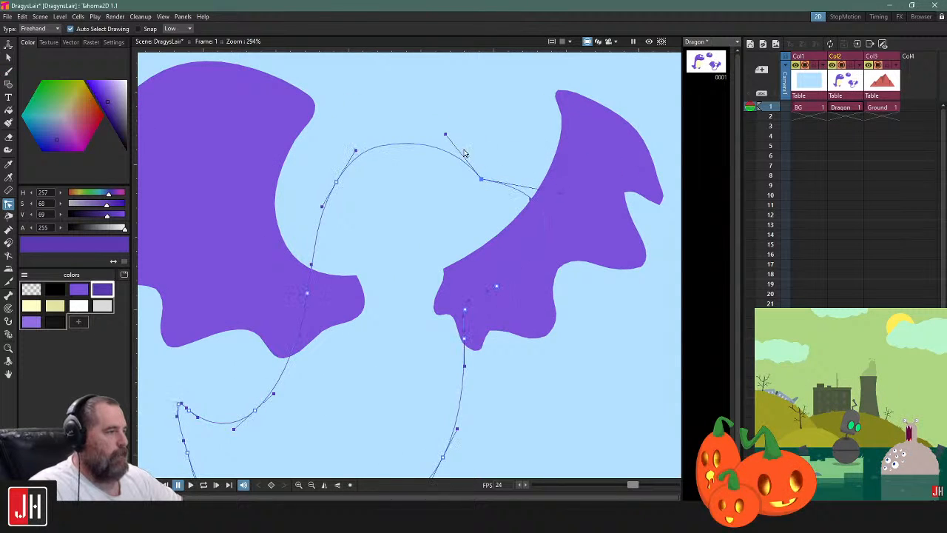
left_click_drag(445, 132, 470, 89)
mouse_move(336, 181)
left_mouse_down()
mouse_move(332, 140)
mouse_move(339, 165)
left_mouse_up()
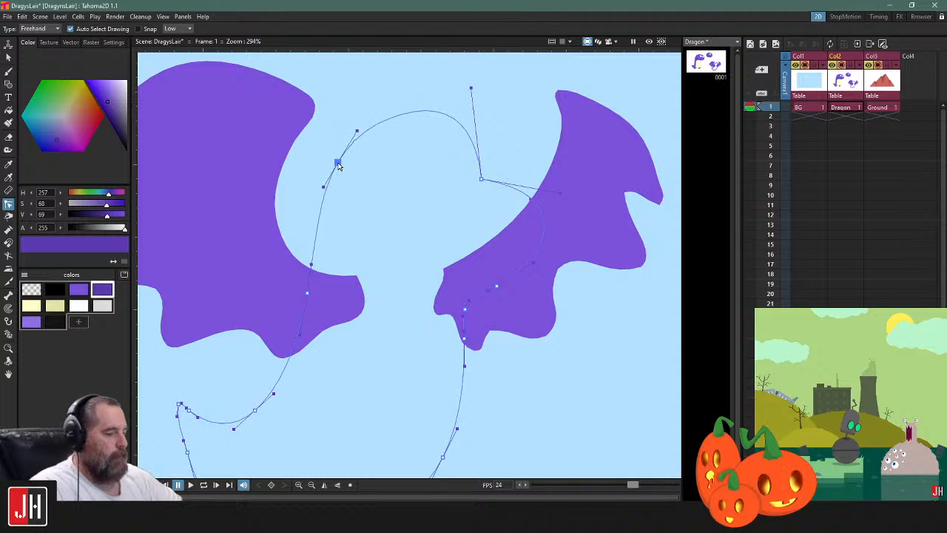
key("f")
left_click(422, 207)
Select the dark purple body and bring it to the front of both wings
key("s")
scroll(428, 228, "down", 2)
left_click(481, 200)
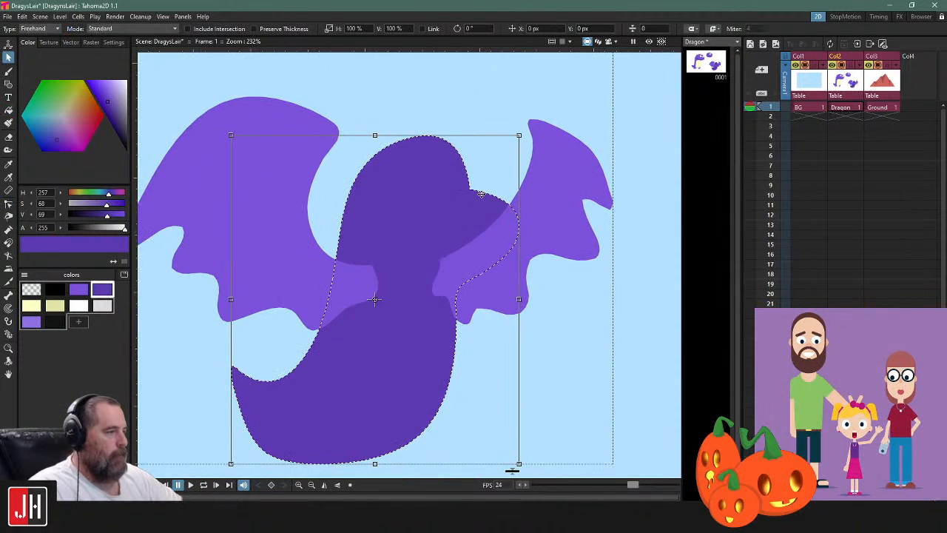
left_click(581, 285)
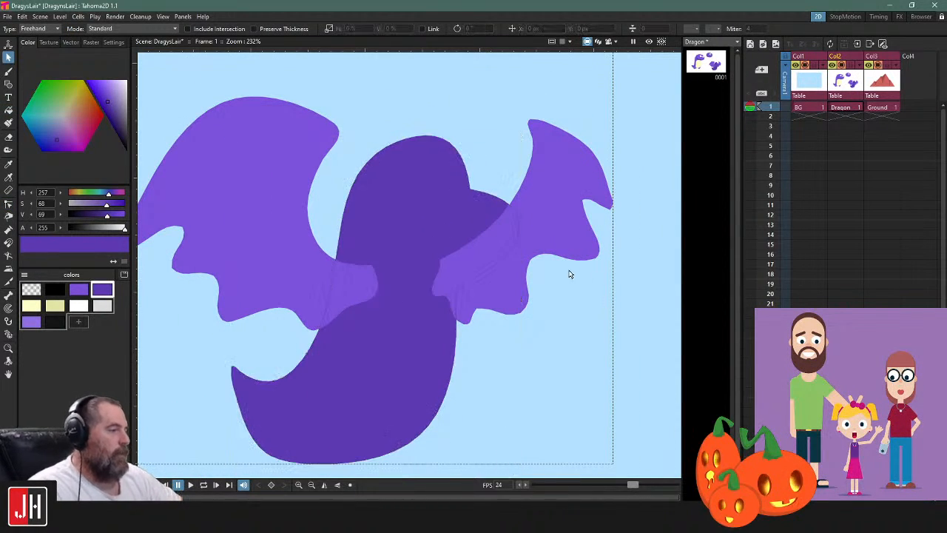
left_click(492, 195)
key("ctrl+shift+]")
left_click(606, 308)
Select both wings together, scale them down slightly and reposition them behind the dark purple body
left_click(309, 239)
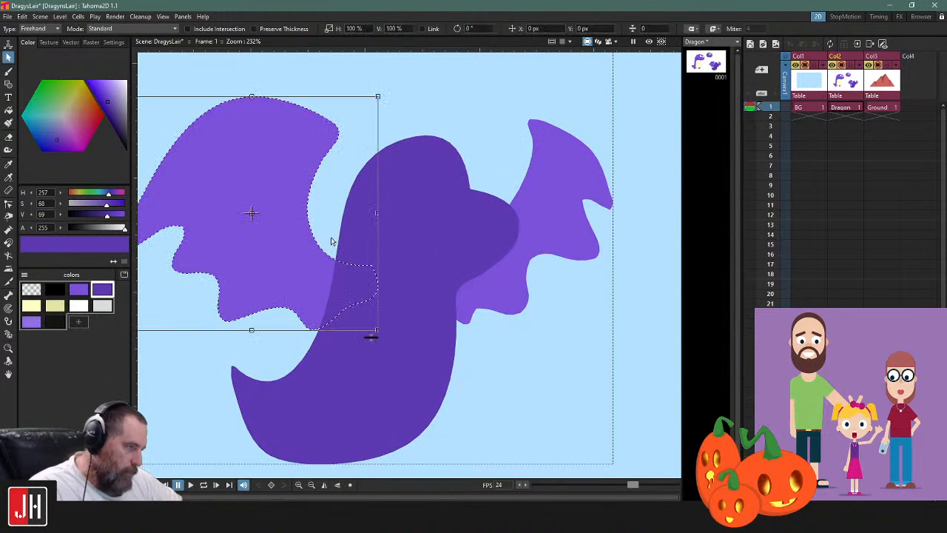
left_click(591, 152, "shift")
left_click_drag(614, 93, 568, 117)
left_click_drag(559, 174, 582, 183)
left_click(571, 363)
left_click_drag(406, 291, 443, 319)
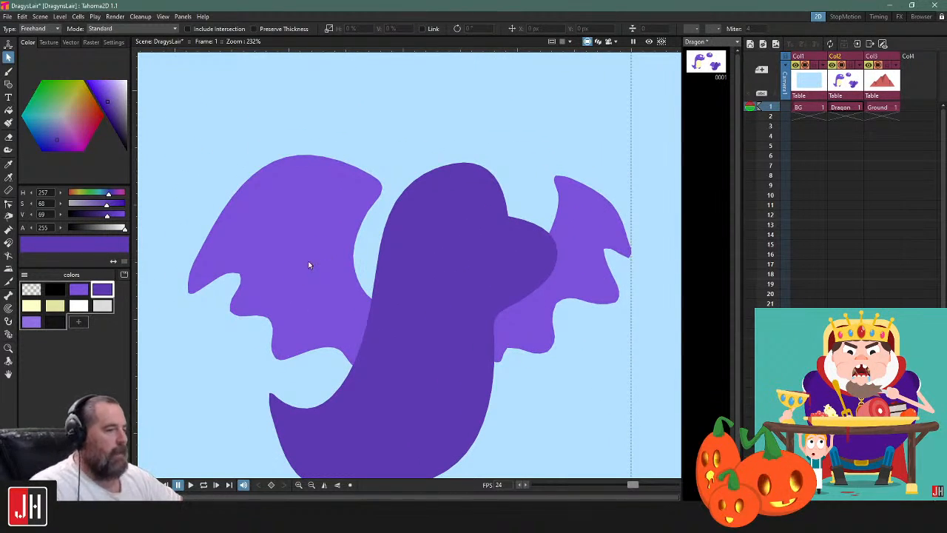
scroll(308, 268, "down", 3)
scroll(424, 304, "up", 2)
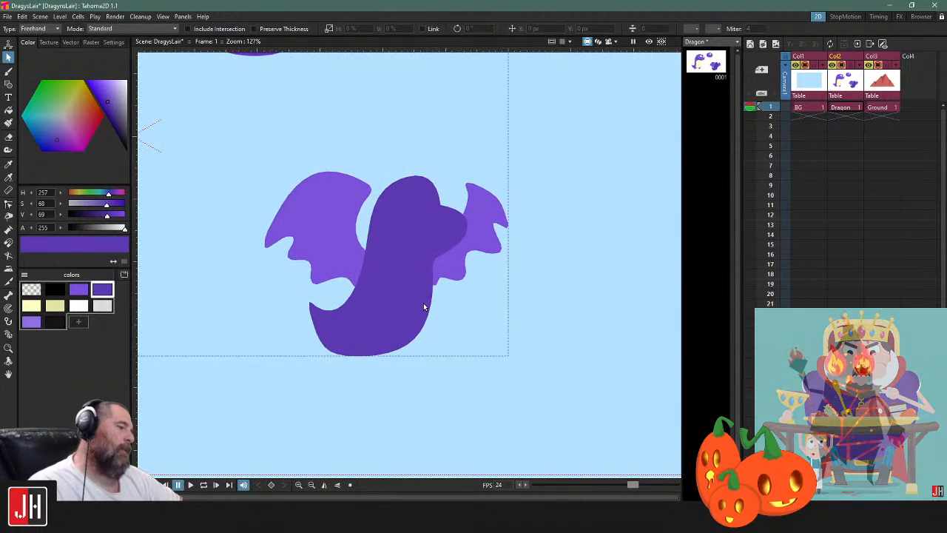
Select the dark purple body and both wings and delete them from the Dragon drawing
left_click(486, 251)
left_click(435, 159, "shift")
left_click(338, 134, "shift")
key("Delete")
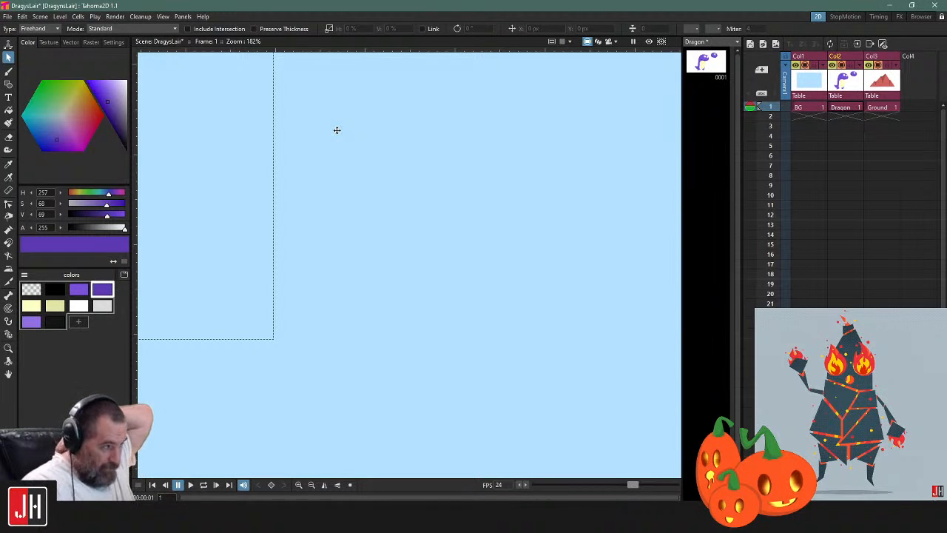
Set the Brush to draw with the main purple palette colour
scroll(386, 177, "down", 8)
left_click_drag(356, 195, 448, 230)
scroll(448, 232, "up", 4)
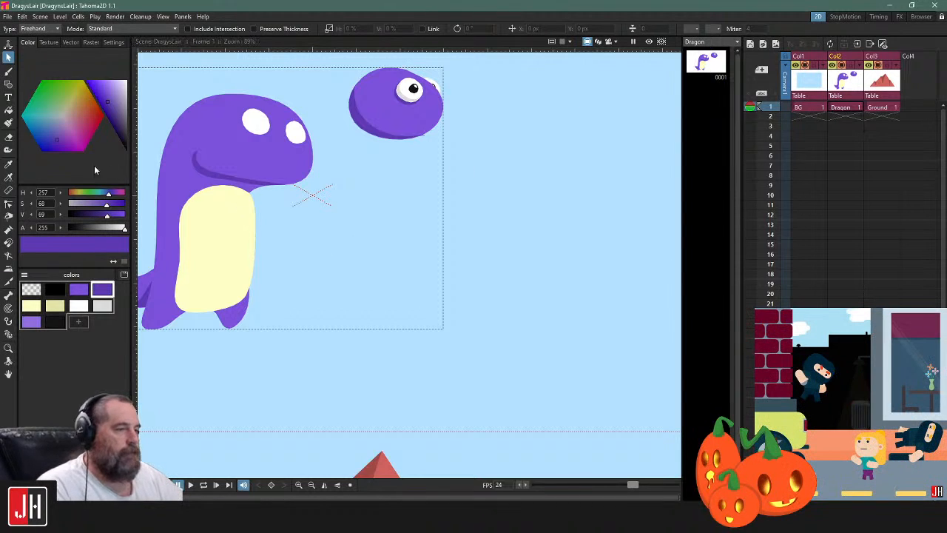
left_click(8, 71)
left_click_drag(536, 251, 481, 198)
left_click(83, 292)
mouse_move(521, 142)
left_mouse_down()
mouse_move(511, 194)
mouse_move(471, 264)
mouse_move(563, 178)
mouse_move(579, 218)
left_mouse_up()
mouse_move(602, 109)
left_mouse_down()
mouse_move(573, 142)
mouse_move(531, 83)
mouse_move(523, 144)
left_mouse_up()
scroll(544, 164, "down", 3)
left_click_drag(572, 177, 541, 191)
key("ctrl+z")
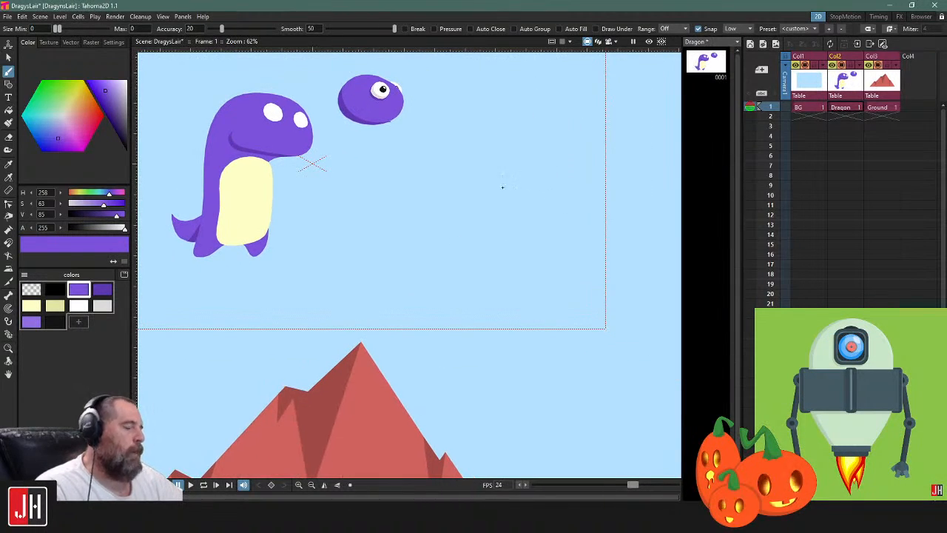
Draw a closed oval freehand with the Brush below the practice head and fill it with the main purple
scroll(467, 189, "up", 3)
mouse_move(459, 144)
left_mouse_down()
mouse_move(397, 218)
mouse_move(507, 180)
mouse_move(452, 144)
left_mouse_up()
key("f")
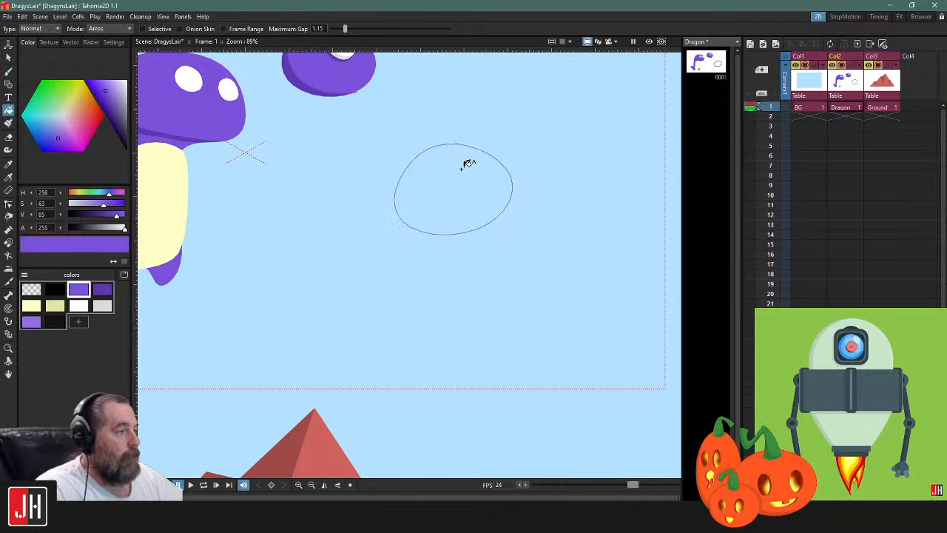
left_click(467, 164)
Draw a diagonal Brush line across the oval and beyond its edges, and fill the oval's lower half with dark purple
key("b")
mouse_move(395, 127)
left_mouse_down()
mouse_move(534, 276)
mouse_move(570, 291)
left_mouse_up()
key("f")
left_click(423, 194)
Select the dividing line together with the shaded oval and delete both
key("s")
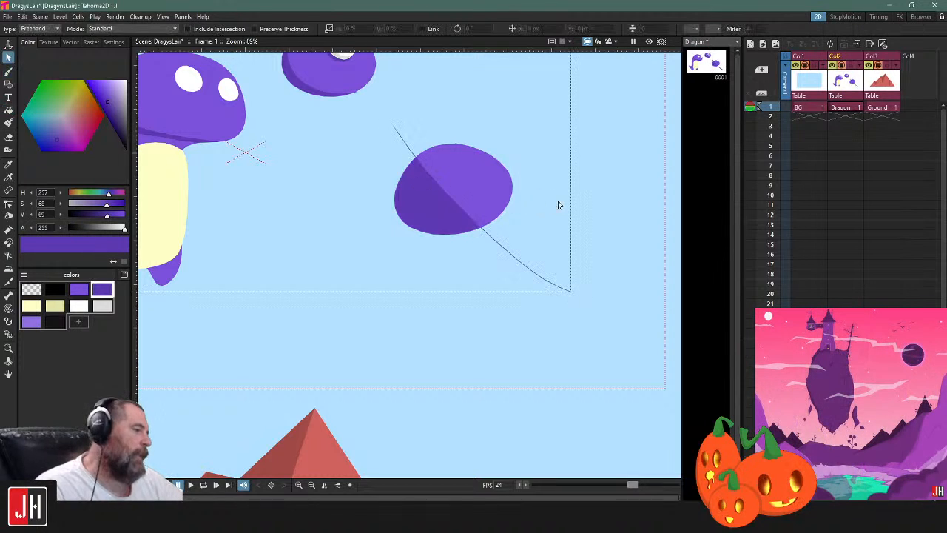
left_click(492, 241)
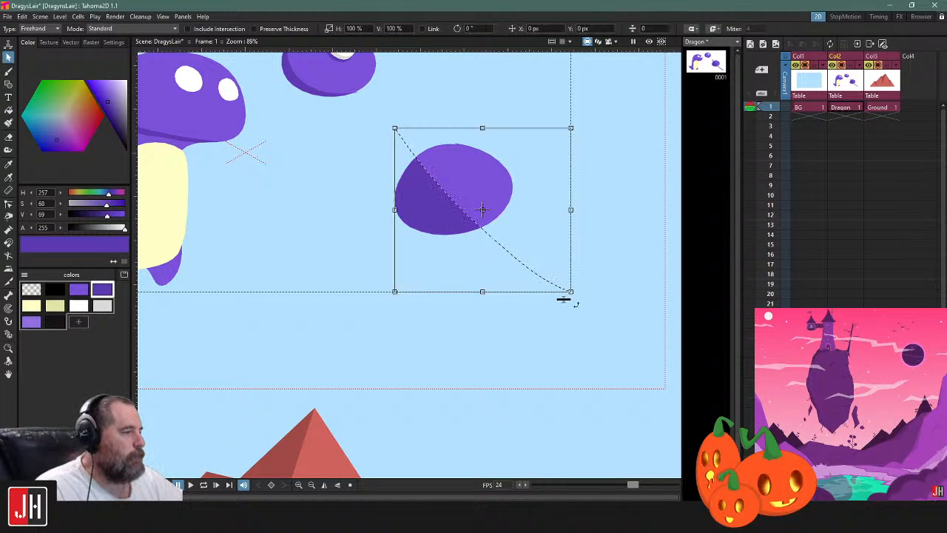
mouse_move(562, 296)
left_mouse_down()
mouse_move(567, 197)
mouse_move(551, 212)
mouse_move(521, 359)
left_mouse_up()
left_click(625, 230)
left_click(501, 248)
left_click(508, 207, "shift")
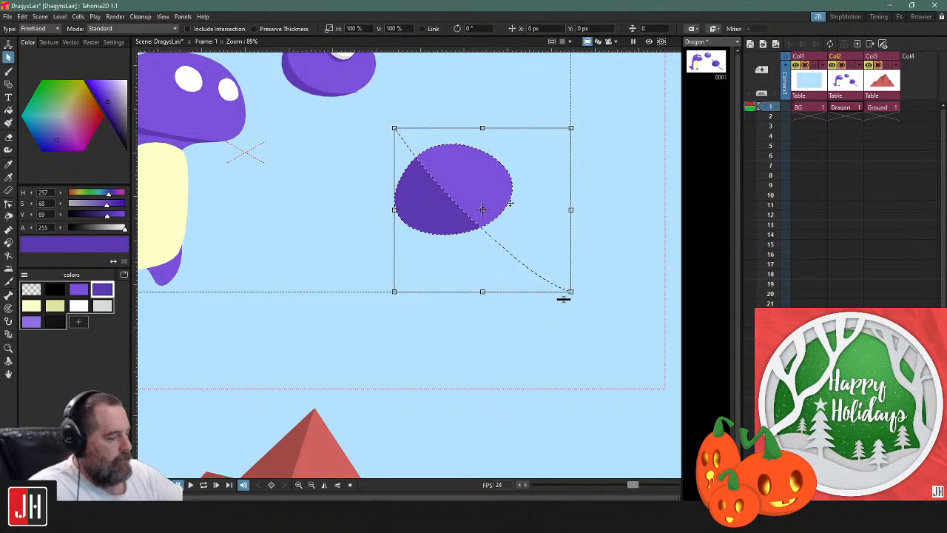
key("Delete")
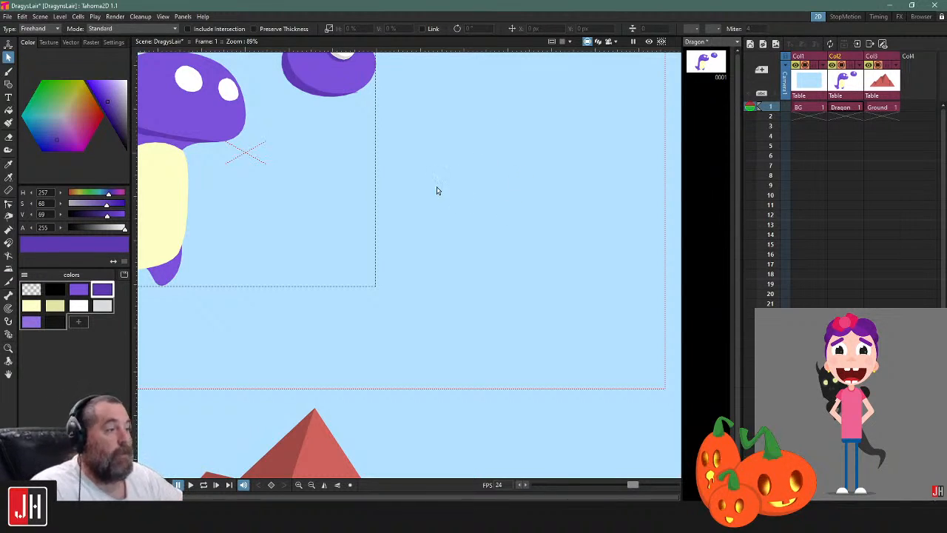
scroll(436, 194, "down", 3)
scroll(334, 204, "up", 1)
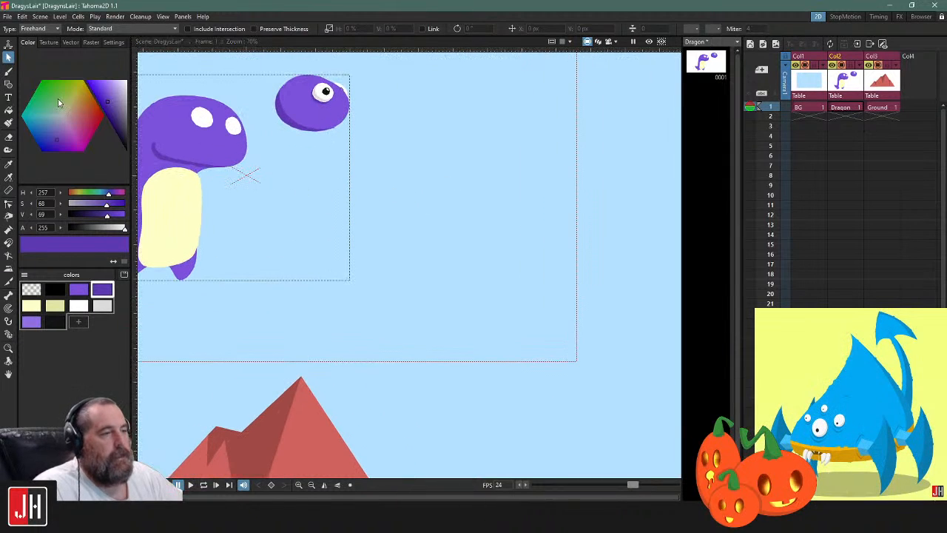
left_click(8, 71)
scroll(395, 176, "up", 2)
mouse_move(408, 148)
left_mouse_down()
mouse_move(359, 239)
mouse_move(424, 208)
mouse_move(441, 144)
mouse_move(345, 254)
mouse_move(408, 224)
mouse_move(455, 154)
mouse_move(461, 111)
left_mouse_up()
key("ctrl+z")
key("ctrl+z")
scroll(459, 222, "down", 3)
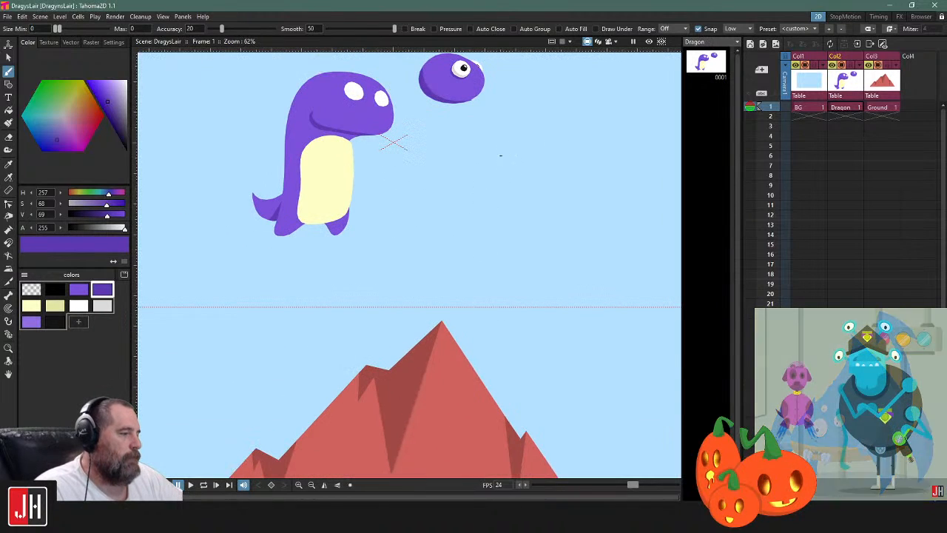
Select the practice head and move it to just above the dragon's head
left_click_drag(411, 327, 385, 237)
scroll(385, 237, "up", 4)
left_click_drag(412, 152, 389, 323)
scroll(389, 322, "down", 1)
scroll(389, 323, "down", 1)
key("s")
left_click(420, 159)
left_click_drag(423, 173, 477, 194)
left_click(497, 199, "shift")
key("ctrl+z")
mouse_move(435, 148)
left_mouse_down()
mouse_move(401, 158)
mouse_move(567, 344)
mouse_move(469, 161)
mouse_move(425, 168)
left_mouse_up()
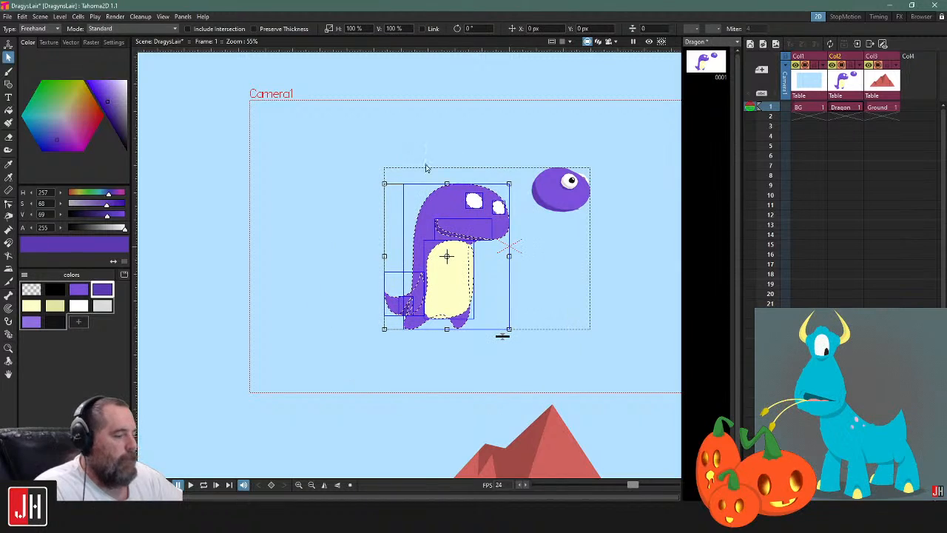
left_click(550, 209)
left_click_drag(552, 206, 450, 168)
Select the whole dragon drawing and move it outside the camera frame, beyond the frame's left edge
key("ctrl+a")
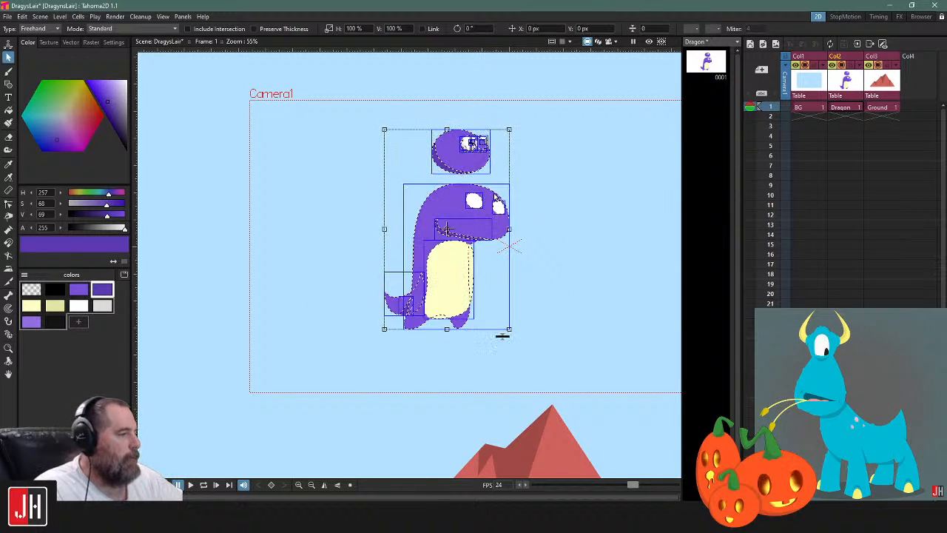
left_click_drag(498, 194, 241, 184)
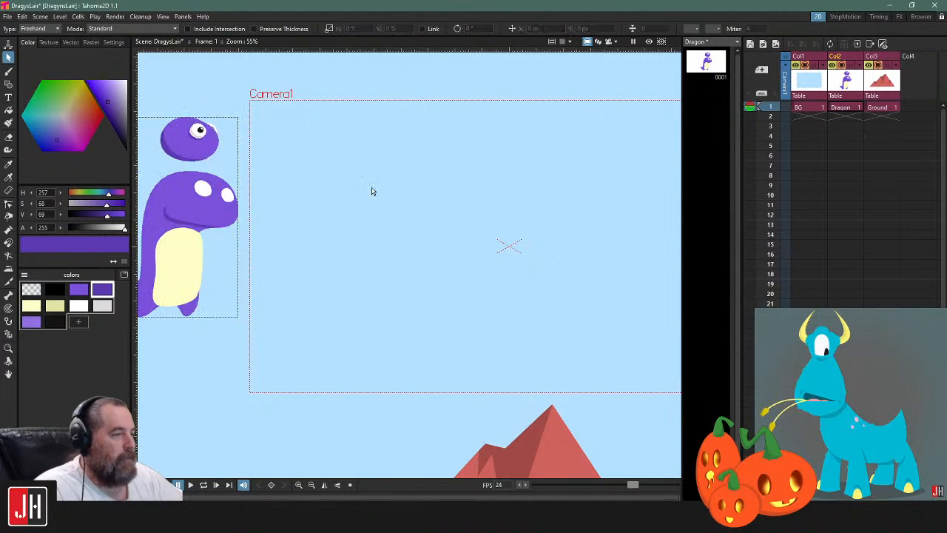
scroll(384, 192, "down", 2)
Set the Brush to draw with the main purple palette colour
key("b")
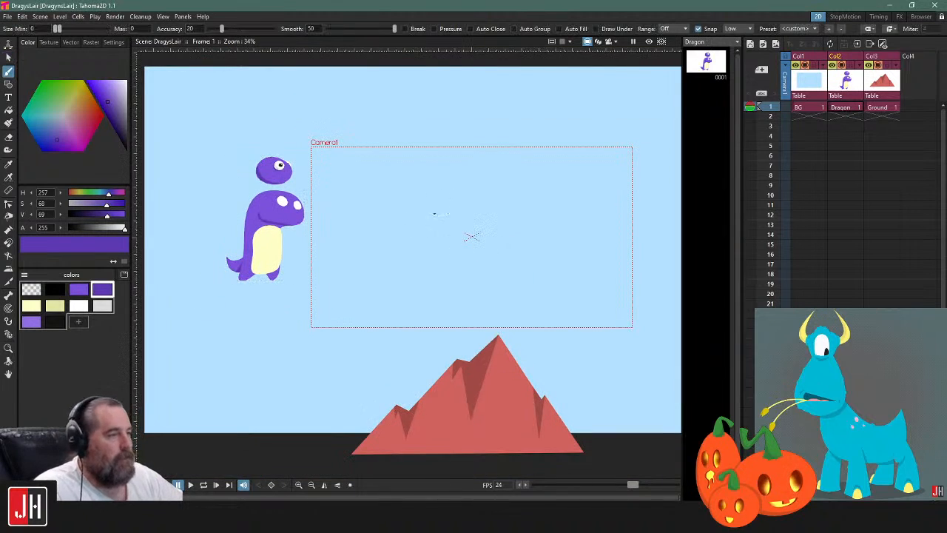
scroll(447, 222, "up", 2)
left_click(81, 291)
Try sketching freehand Brush curves in the empty camera frame and undo them
left_click_drag(458, 235, 398, 258)
scroll(411, 303, "up", 1)
scroll(383, 275, "up", 2)
left_click_drag(362, 231, 375, 210)
scroll(380, 204, "down", 4)
scroll(376, 202, "up", 1)
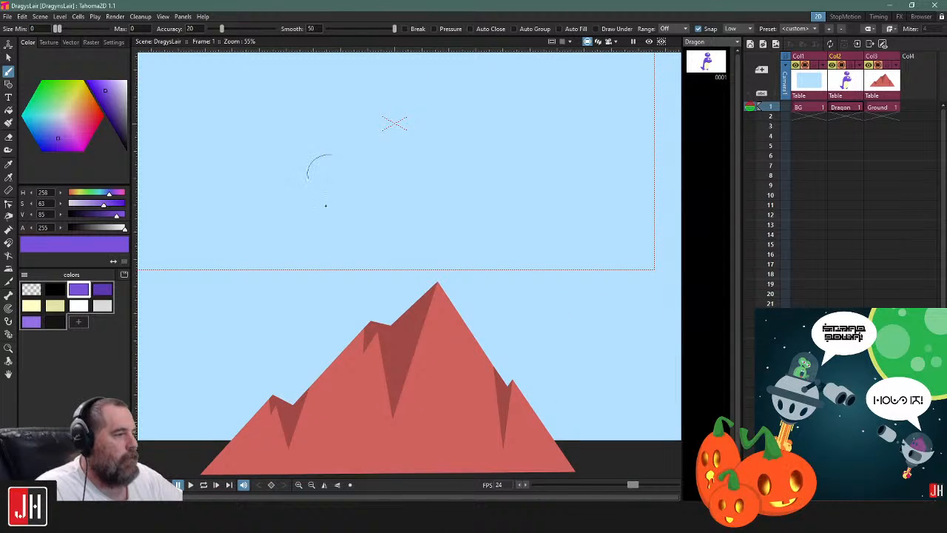
left_click_drag(332, 190, 351, 153)
left_click_drag(253, 200, 292, 235)
key("ctrl+z")
left_click_drag(360, 144, 385, 210)
mouse_move(359, 161)
left_mouse_down()
mouse_move(239, 134)
mouse_move(267, 114)
mouse_move(275, 122)
mouse_move(234, 174)
mouse_move(306, 174)
mouse_move(267, 211)
mouse_move(253, 263)
mouse_move(370, 205)
mouse_move(391, 211)
mouse_move(394, 197)
mouse_move(393, 227)
mouse_move(415, 195)
left_mouse_up()
scroll(366, 226, "down", 4)
key("ctrl+z")
scroll(384, 239, "up", 5)
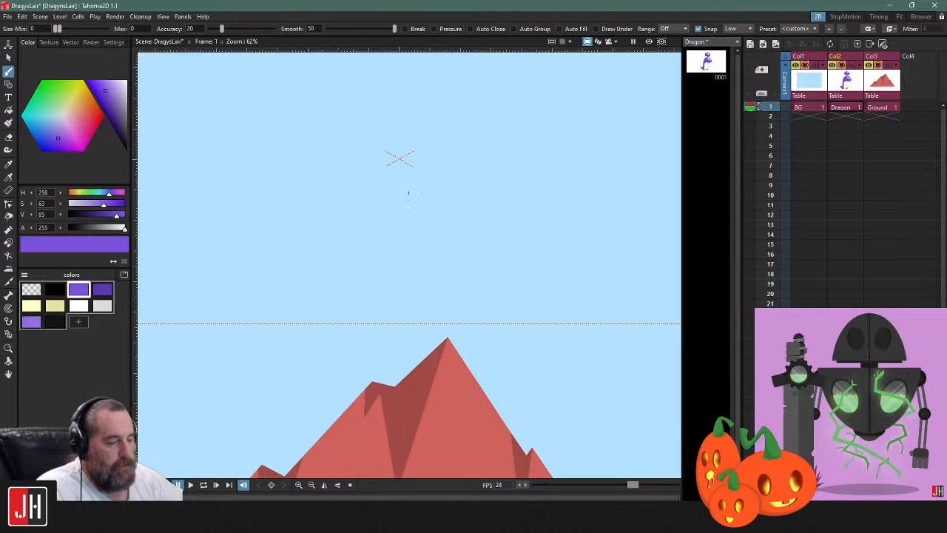
Turn on Auto Close, Auto Group and Auto Fill for the Brush and draw a large main-purple oval around the camera centre
key("g")
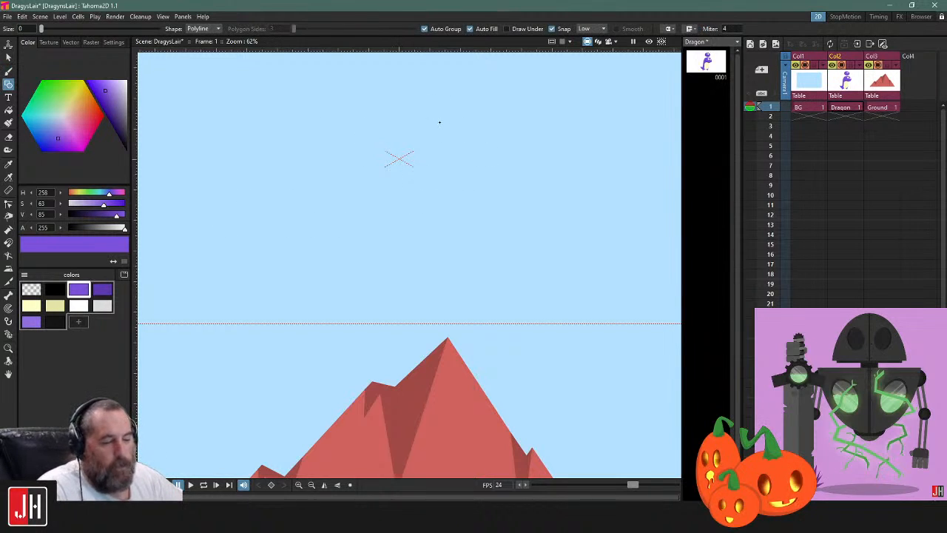
key("b")
mouse_move(466, 110)
left_mouse_down()
mouse_move(344, 200)
mouse_move(378, 235)
left_mouse_up()
mouse_move(495, 209)
left_mouse_down()
mouse_move(500, 159)
mouse_move(466, 110)
left_mouse_up()
key("ctrl+z")
left_click(570, 30)
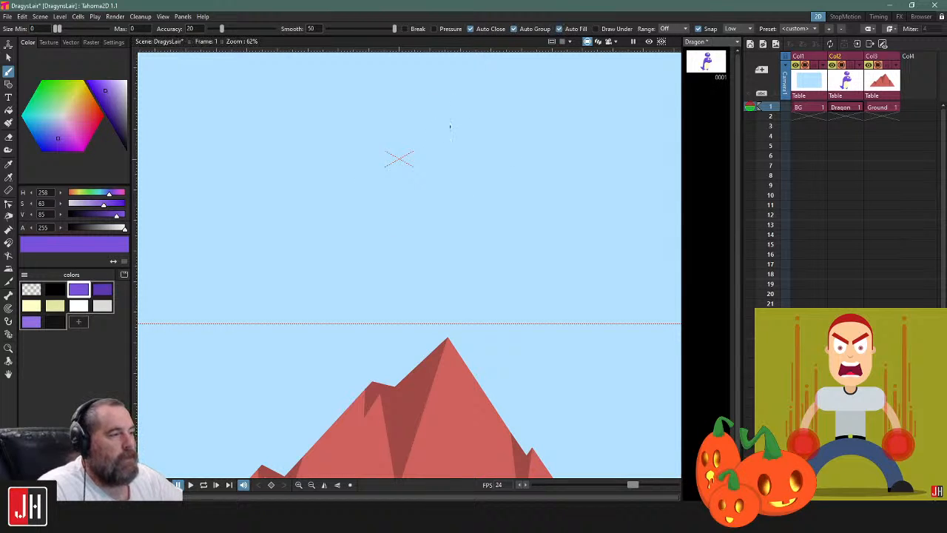
mouse_move(407, 131)
left_mouse_down()
mouse_move(497, 214)
mouse_move(484, 130)
mouse_move(452, 125)
left_mouse_up()
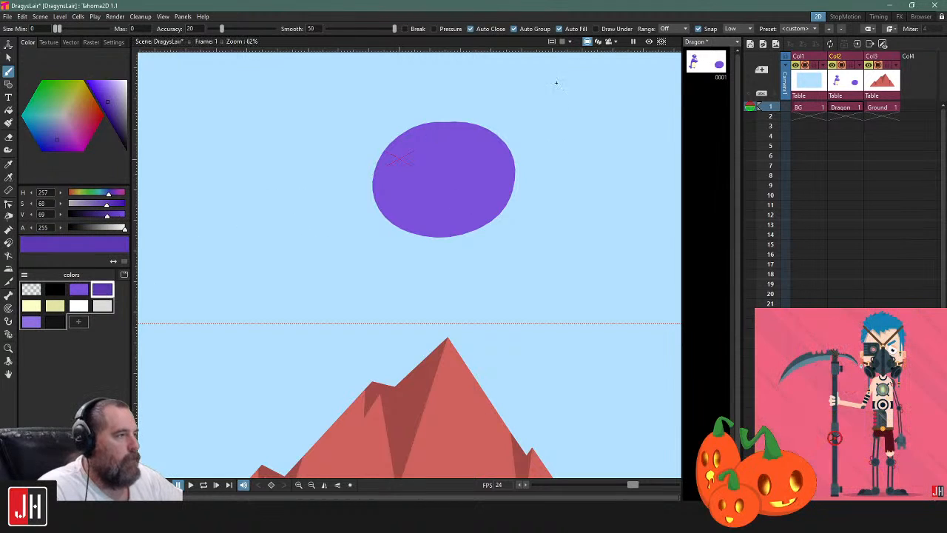
Draw a diagonal Brush line across the oval with the auto options off, and try filling below it with dark purple
left_click(491, 31)
left_click_drag(377, 108, 582, 278)
key("f")
left_click(447, 207)
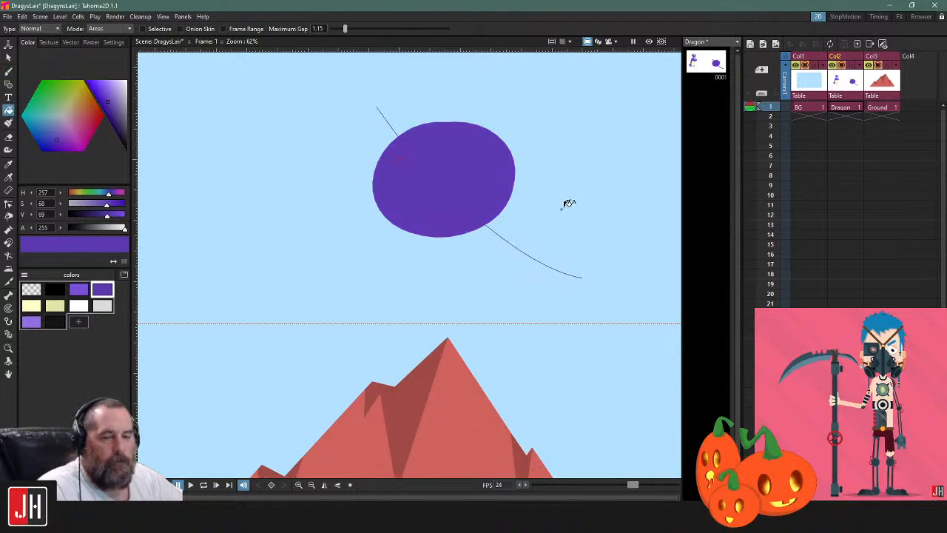
key("ctrl+z")
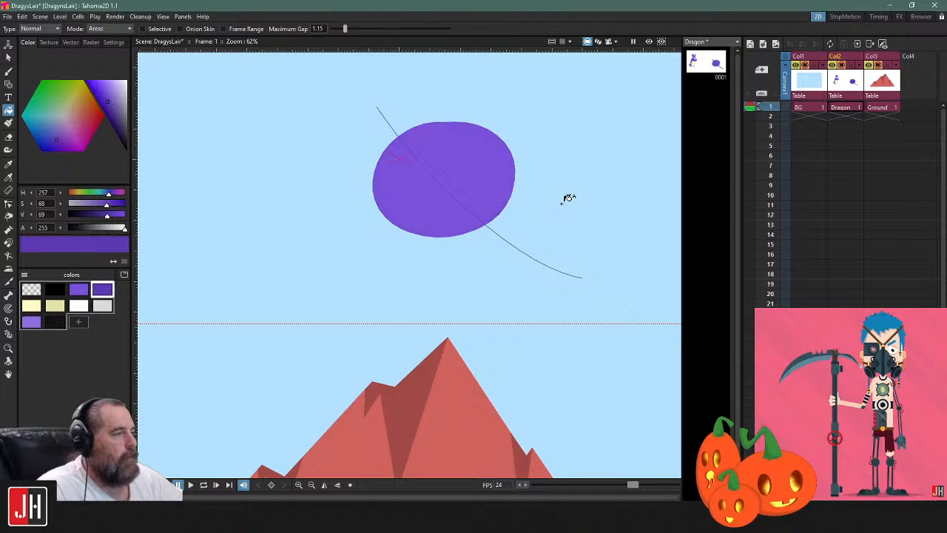
Select the diagonal line together with the large oval and delete both
key("s")
left_click(505, 237)
left_click(476, 192, "shift")
key("Delete")
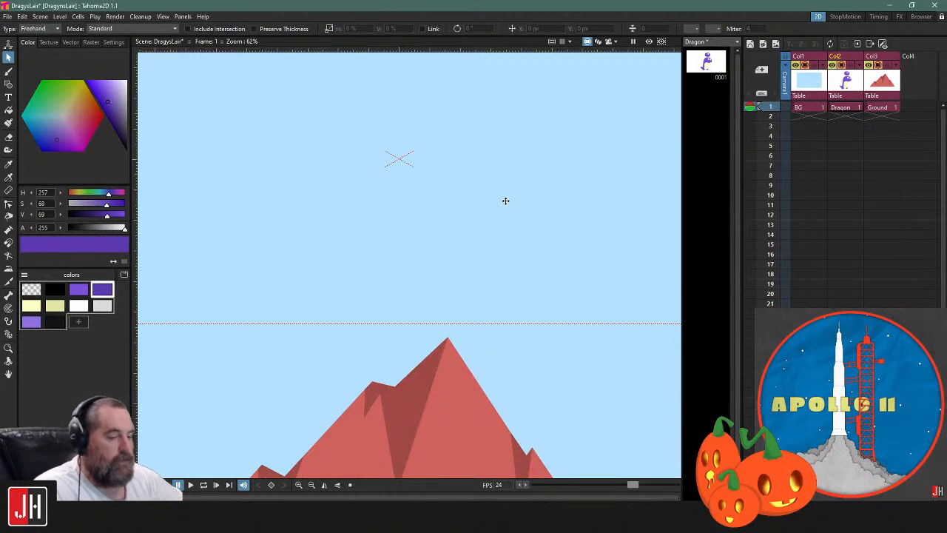
Draw a smaller closed oval freehand with the Brush near the camera centre and fill it with the main purple
left_click(8, 71)
left_click(85, 292)
mouse_move(449, 124)
left_mouse_down()
mouse_move(391, 182)
mouse_move(486, 162)
mouse_move(470, 133)
mouse_move(449, 125)
left_mouse_up()
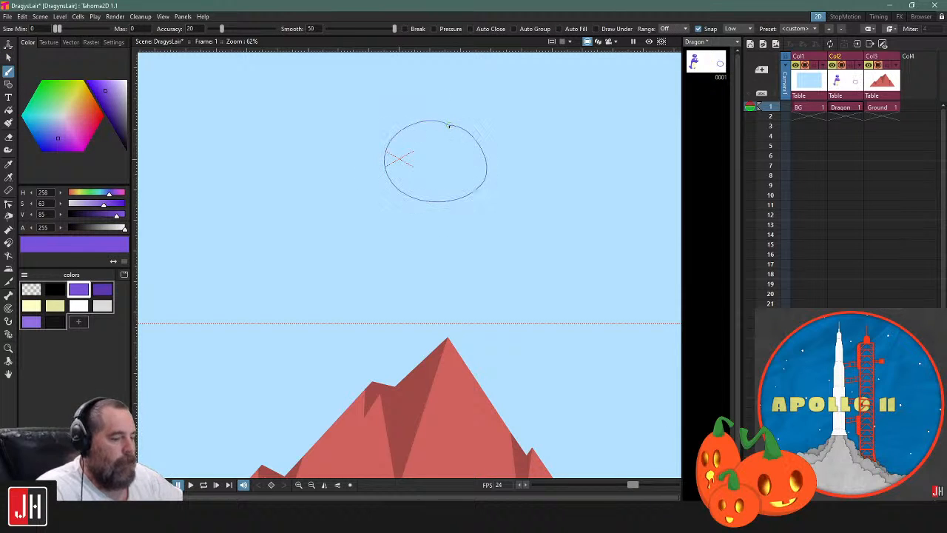
key("f")
left_click(454, 148)
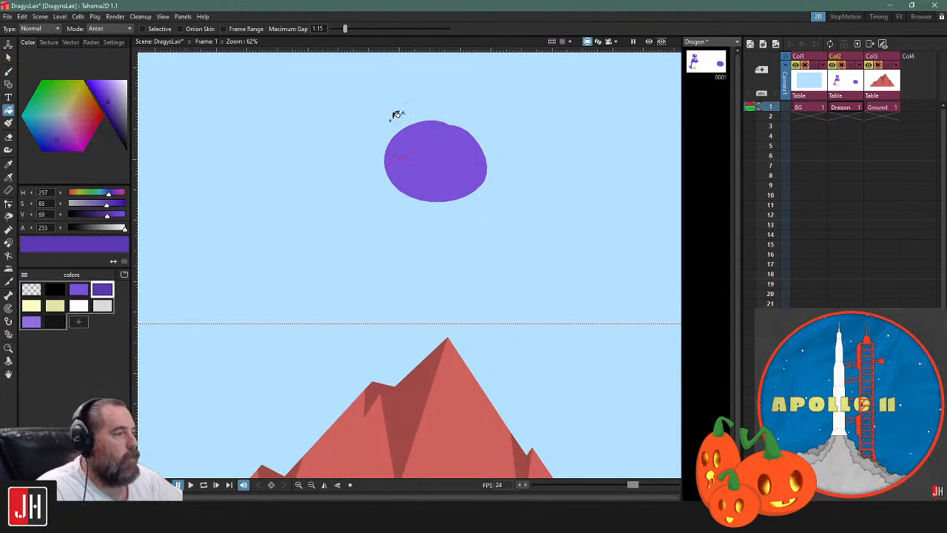
Draw a curved Brush line across the oval's lower-left side and fill the area outside the curve with dark purple
key("b")
mouse_move(464, 193)
left_mouse_down()
mouse_move(509, 192)
mouse_move(458, 187)
left_mouse_up()
scroll(424, 179, "up", 3)
key("f")
left_click(413, 182)
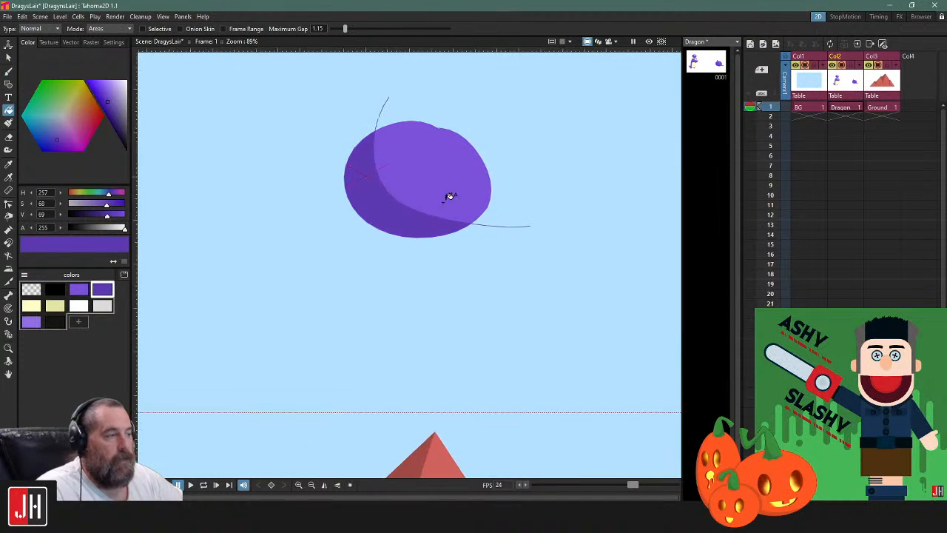
Edit the shading line's control points, pulling both ends in to the oval's outline and reshaping the curve into a slimmer shadow
scroll(429, 214, "up", 3)
key("s")
left_click(383, 229)
key("c")
left_click(375, 225)
left_click_drag(345, 200, 313, 226)
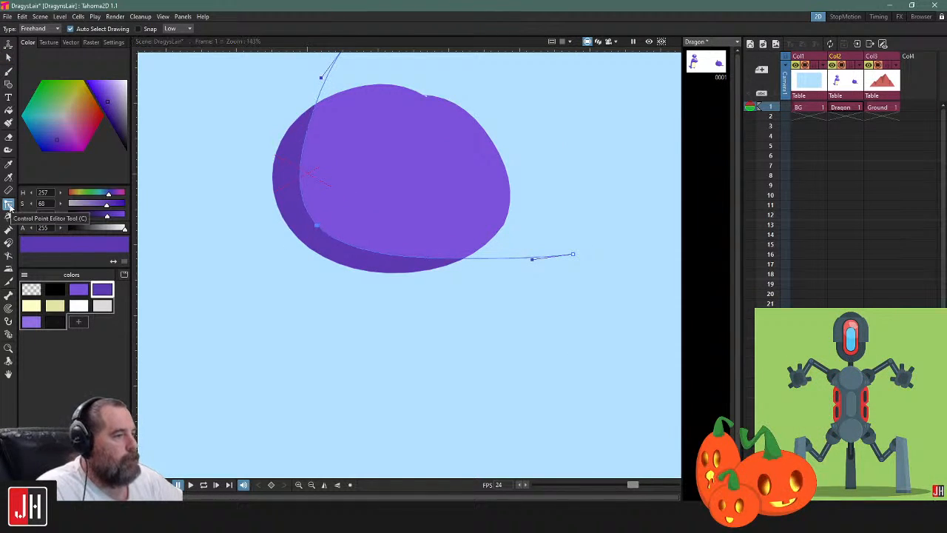
left_click_drag(366, 78, 373, 160)
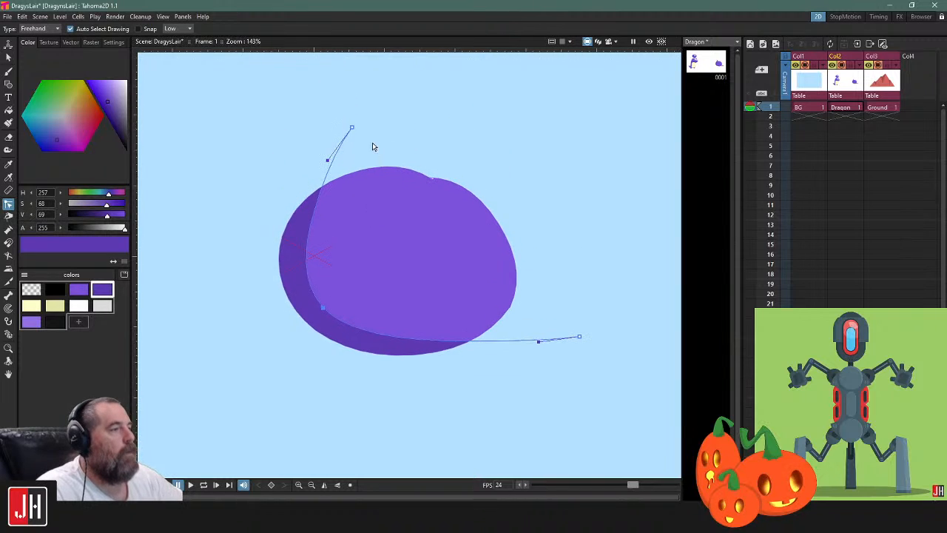
left_click_drag(352, 129, 320, 190)
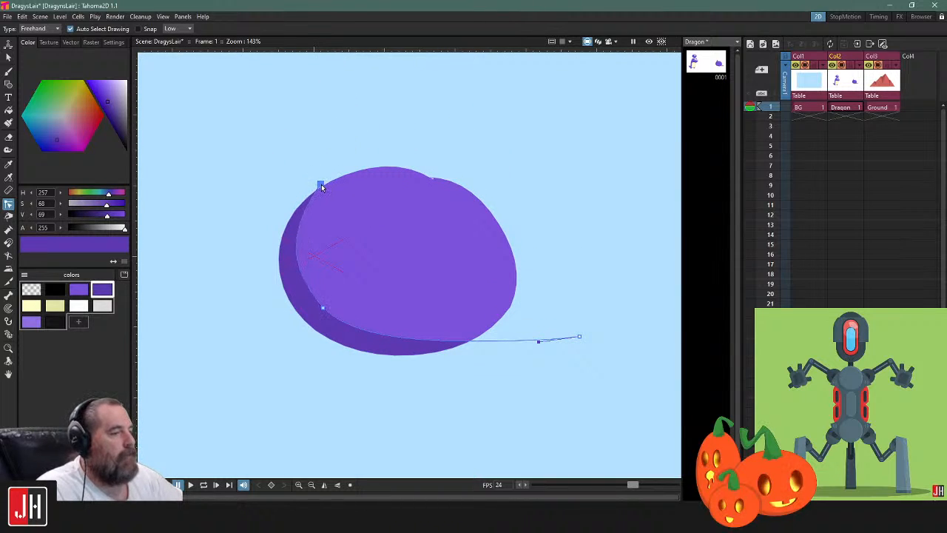
left_click_drag(579, 337, 484, 335)
left_click_drag(322, 309, 321, 312)
left_click_drag(351, 341, 330, 326)
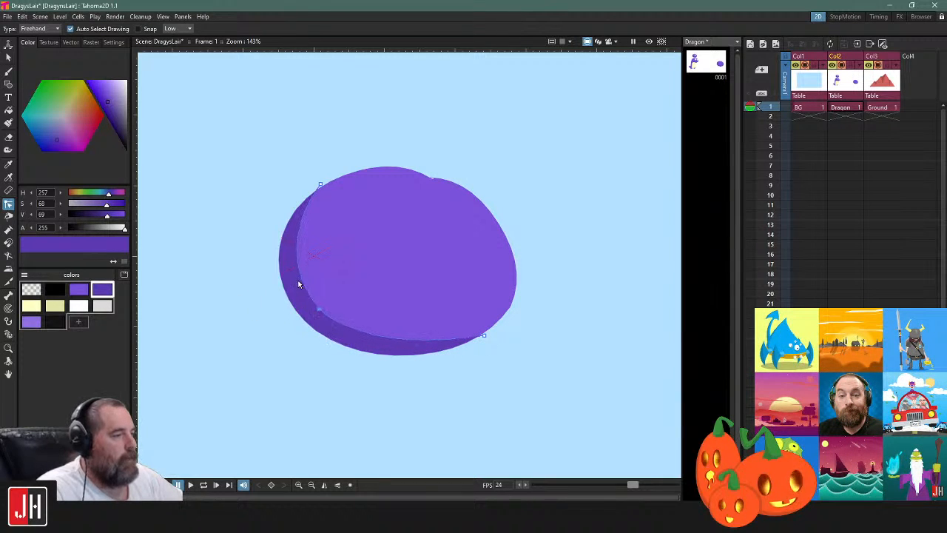
Lighten the dark purple shading colour to saturation 63 and value 77
left_click(108, 99)
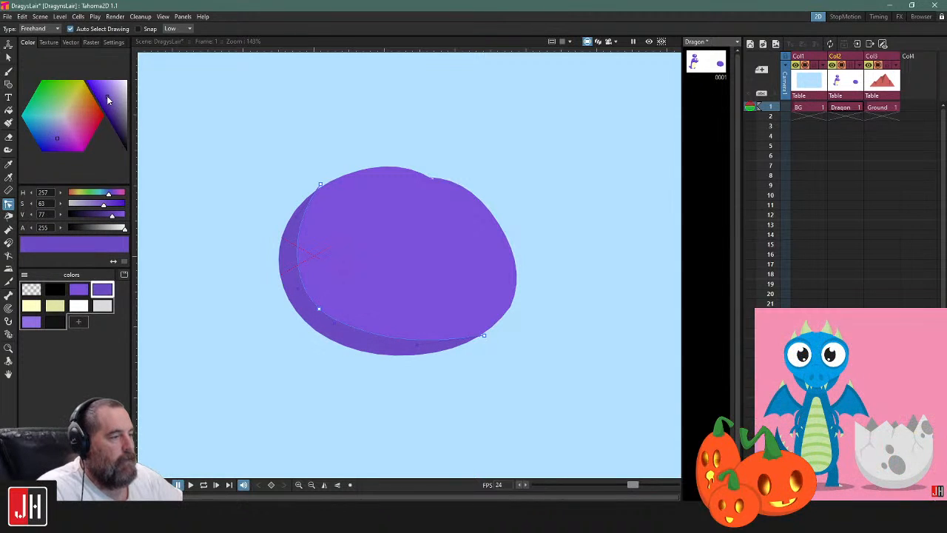
left_click(544, 124)
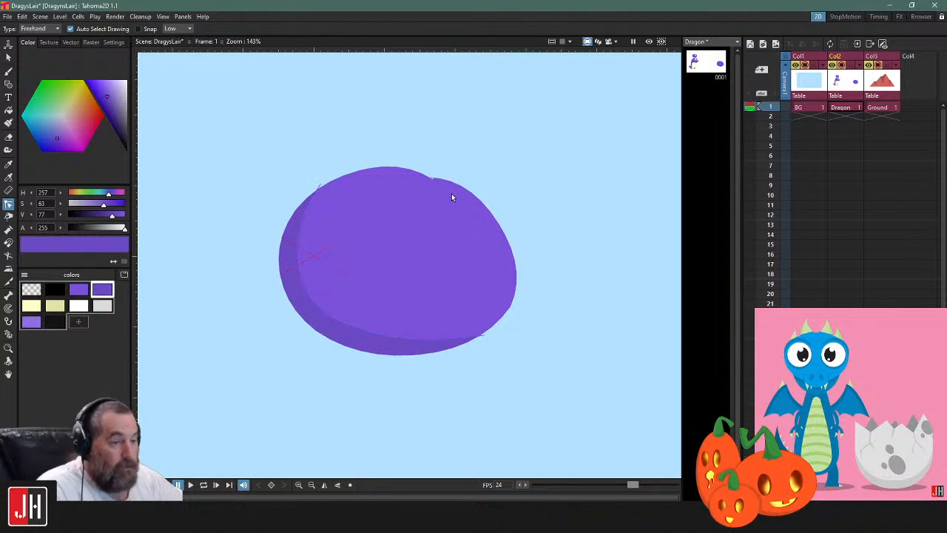
scroll(457, 193, "up", 2)
scroll(496, 214, "down", 3)
left_click_drag(496, 213, 452, 224)
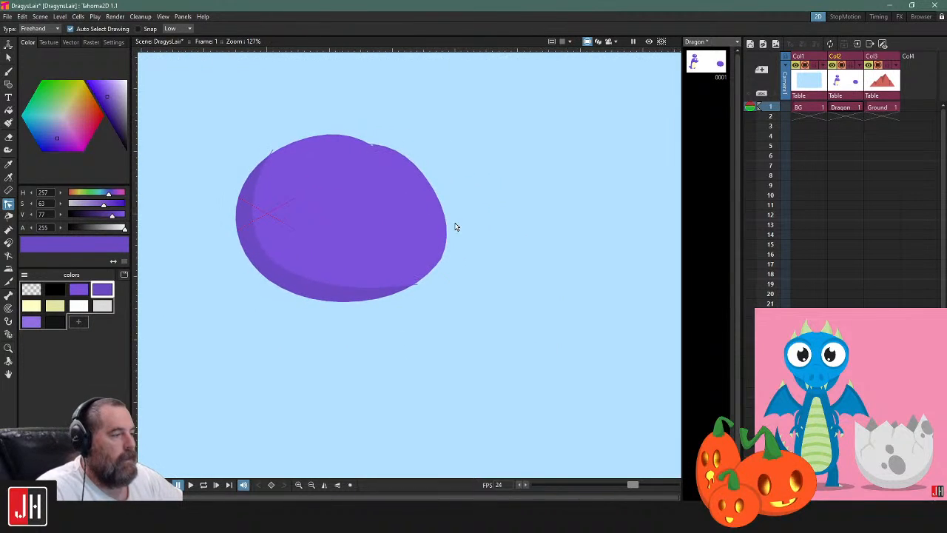
scroll(478, 217, "down", 2)
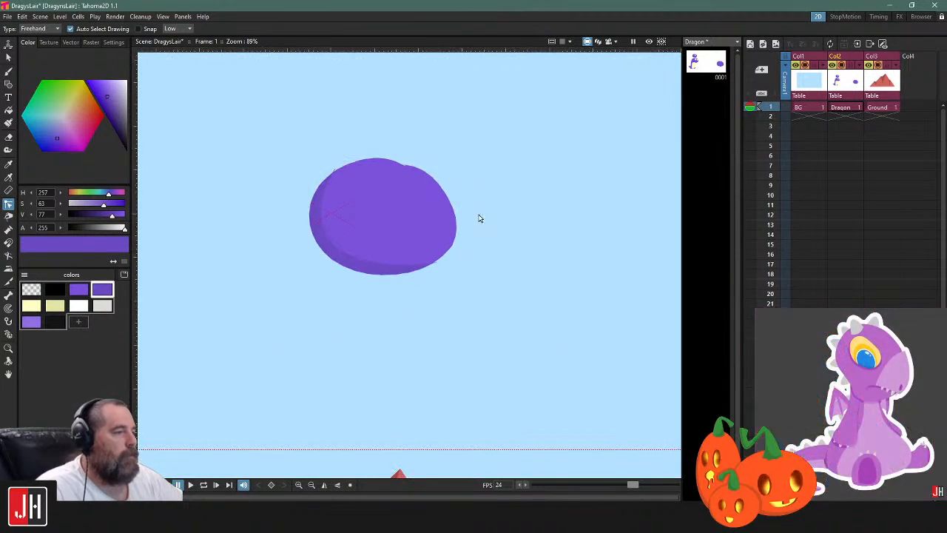
Examine up close how the shading line's ends meet the oval's outline
scroll(346, 172, "up", 6)
scroll(323, 155, "up", 3)
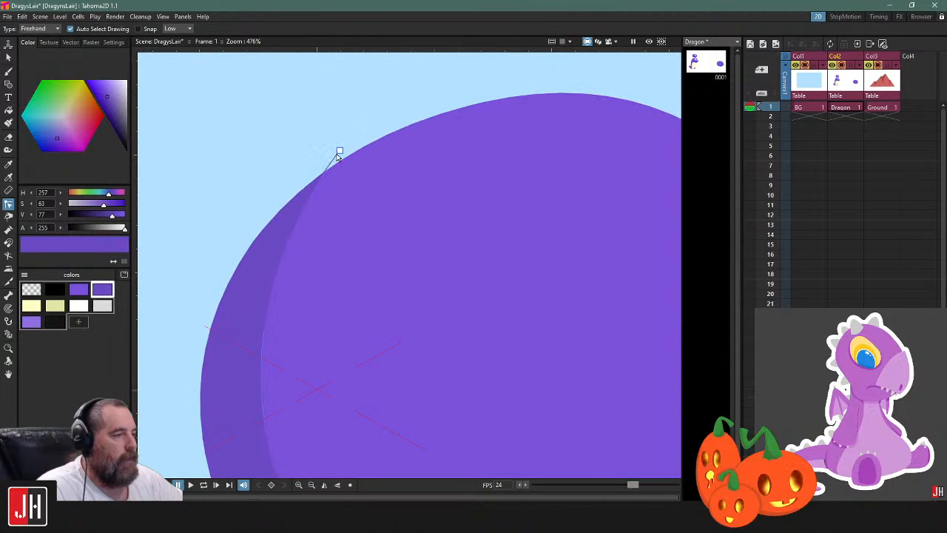
left_click(323, 173)
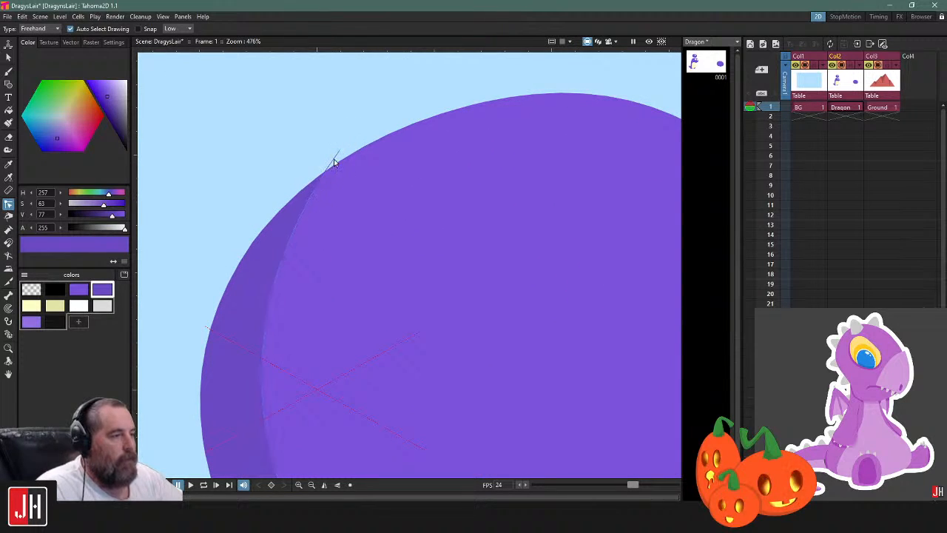
scroll(348, 170, "down", 7)
mouse_move(482, 304)
left_mouse_down()
mouse_move(474, 259)
mouse_move(520, 309)
mouse_move(496, 289)
left_mouse_up()
scroll(474, 259, "up", 2)
key("s")
left_click(464, 282)
left_click(487, 372)
scroll(498, 281, "up", 2)
scroll(511, 259, "down", 4)
left_click_drag(486, 250, 476, 253)
left_click_drag(534, 215, 424, 186)
Draw a closed five-pointed star outline with the Brush beside the oval, using the near-black palette colour
key("b")
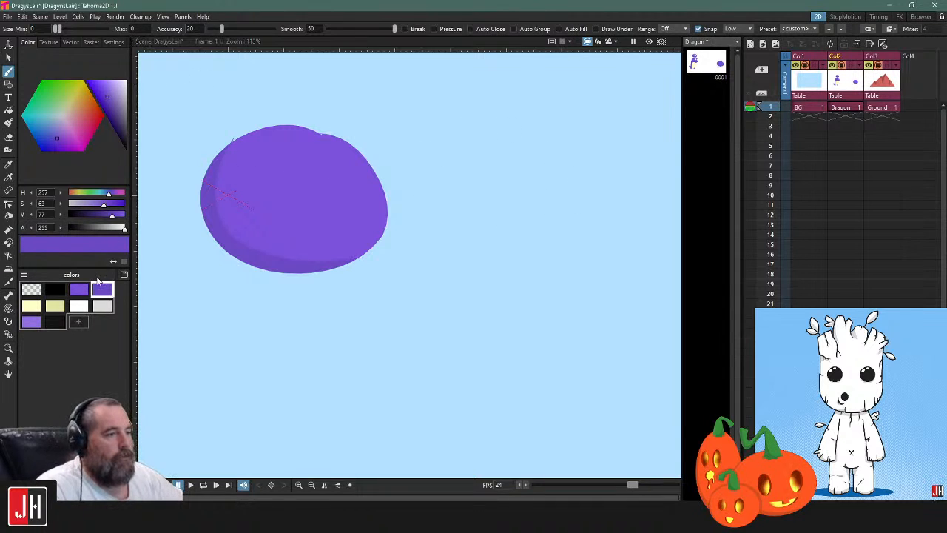
left_click(55, 321)
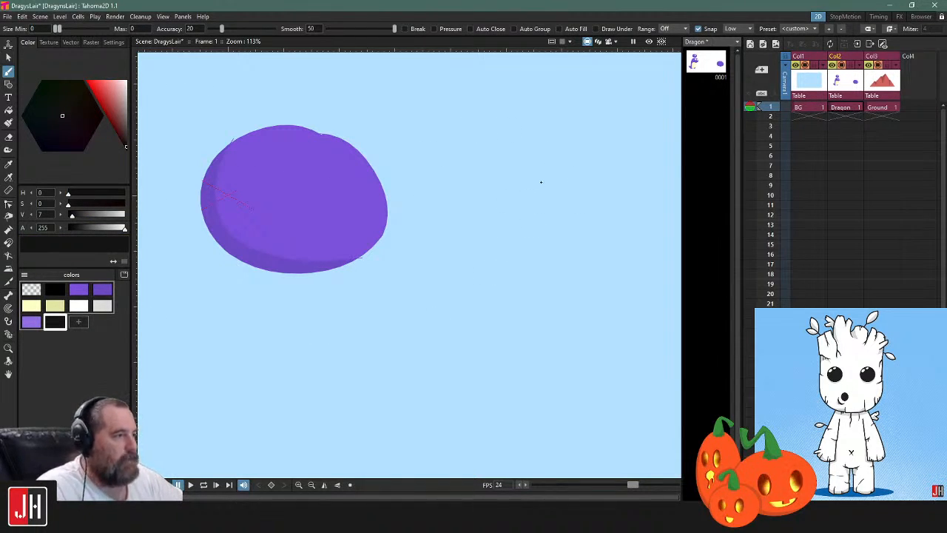
left_click_drag(537, 196, 474, 201)
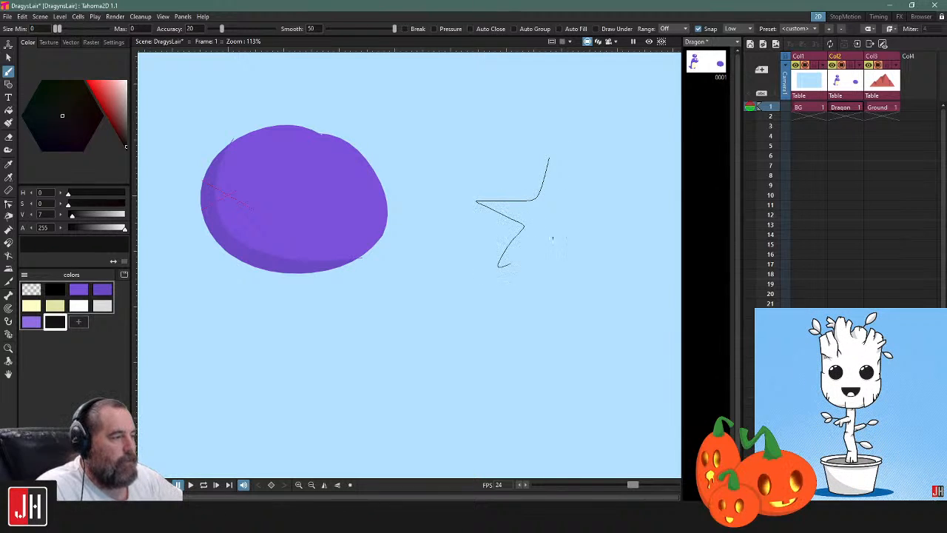
left_click_drag(599, 270, 588, 230)
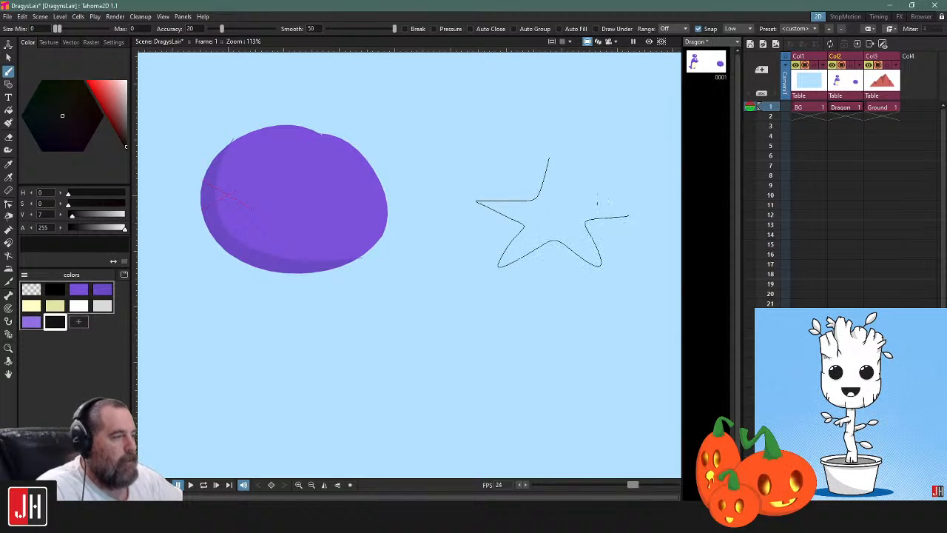
left_click_drag(549, 159, 572, 196)
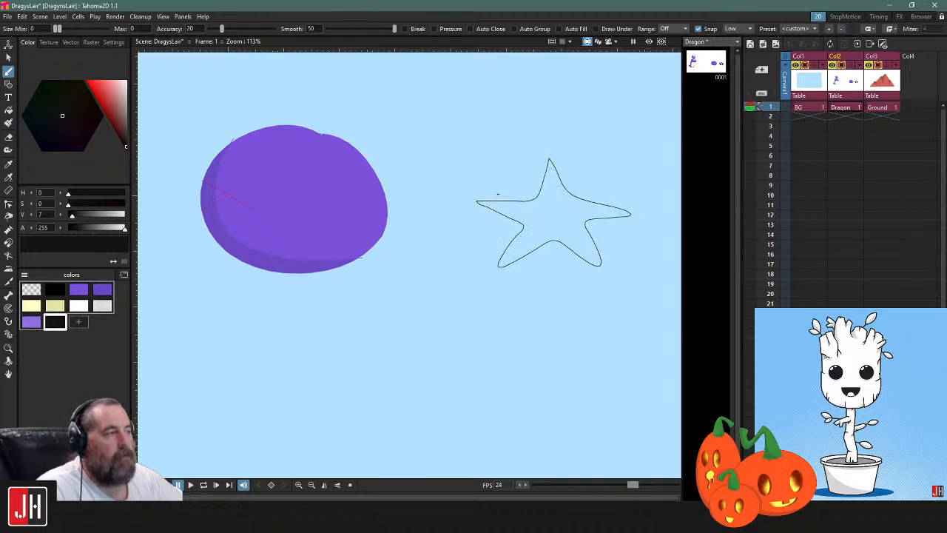
Turn off Show Lines with Thickness 0 in the Visualization preferences and select the star outline
left_click(22, 17)
mouse_move(7, 16)
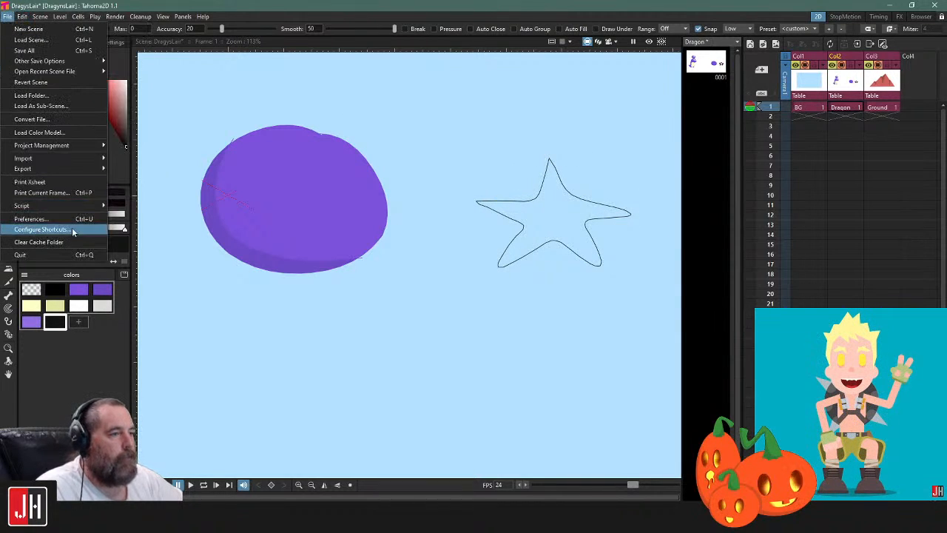
left_click(44, 219)
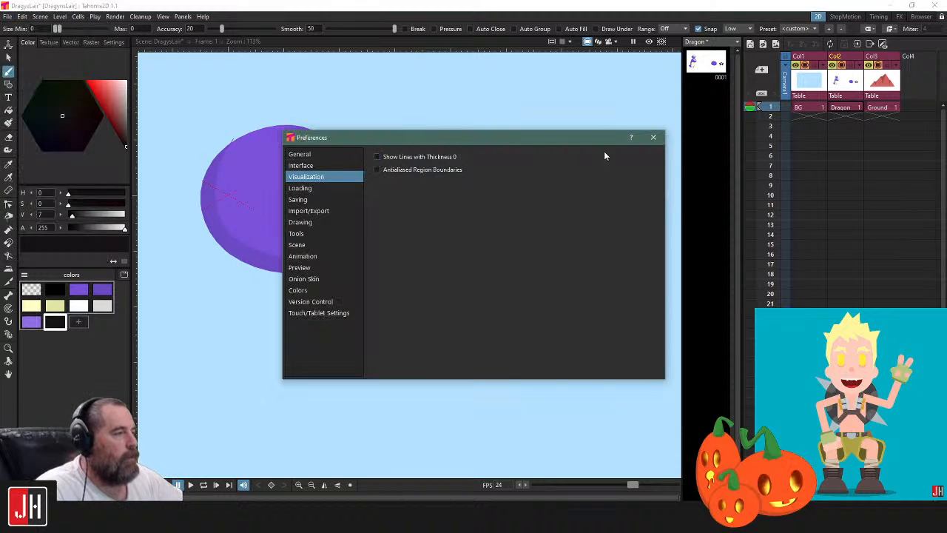
left_click(653, 137)
key("s")
mouse_move(628, 145)
left_mouse_down()
mouse_move(656, 311)
mouse_move(630, 126)
left_mouse_up()
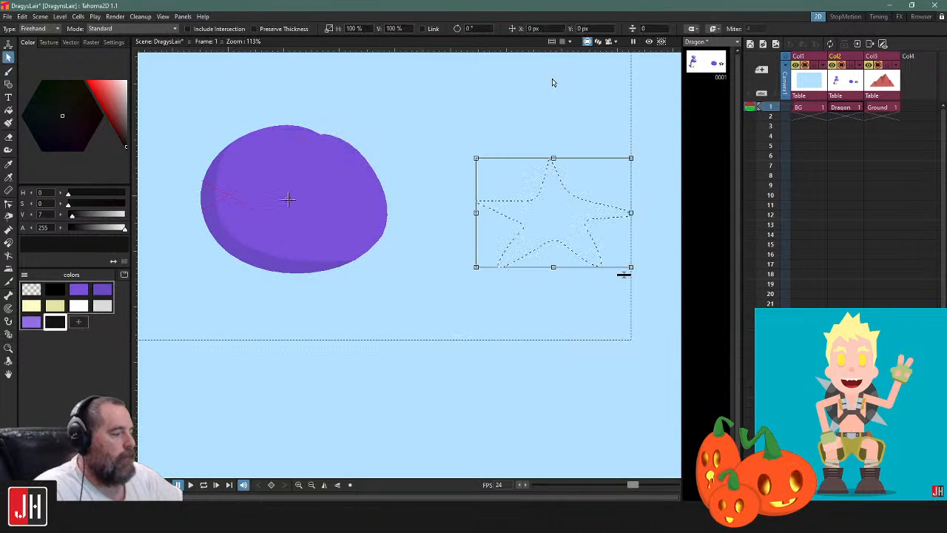
Delete the star outline, and try out a large lobed Brush outline in its place, removing that too
key("Delete")
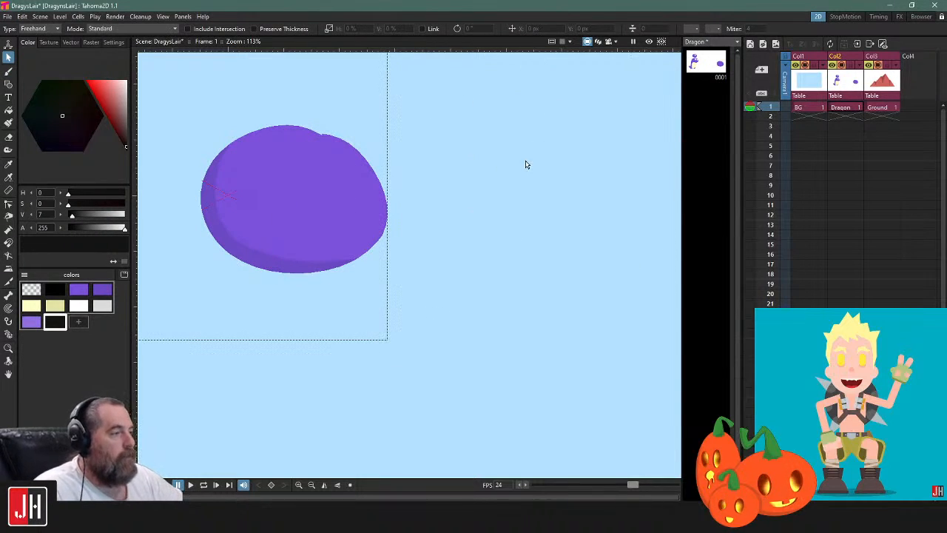
key("b")
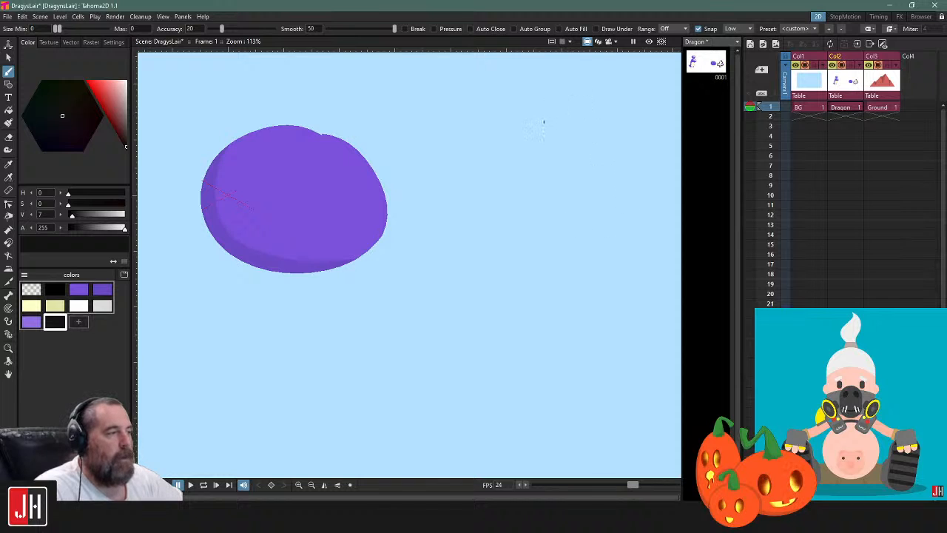
key("s")
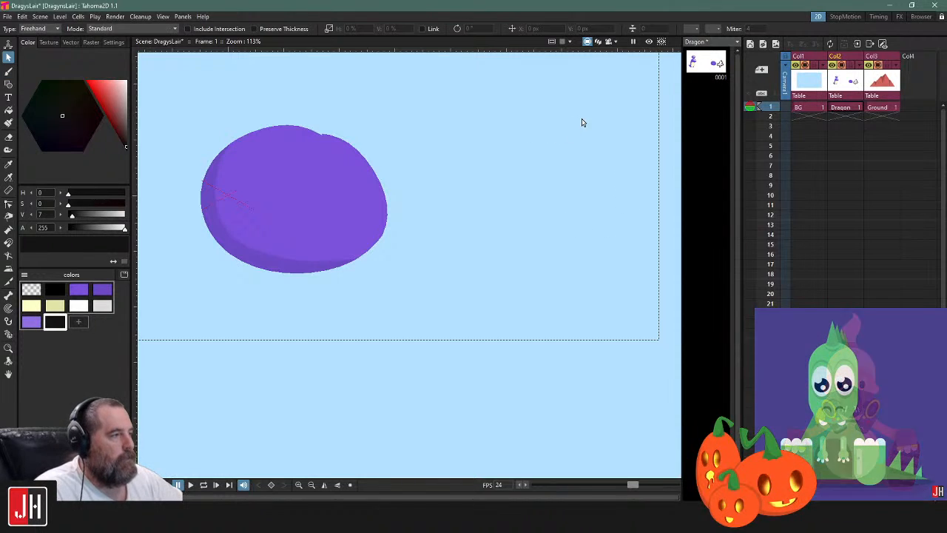
mouse_move(630, 74)
left_mouse_down()
mouse_move(350, 207)
mouse_move(583, 69)
left_mouse_up()
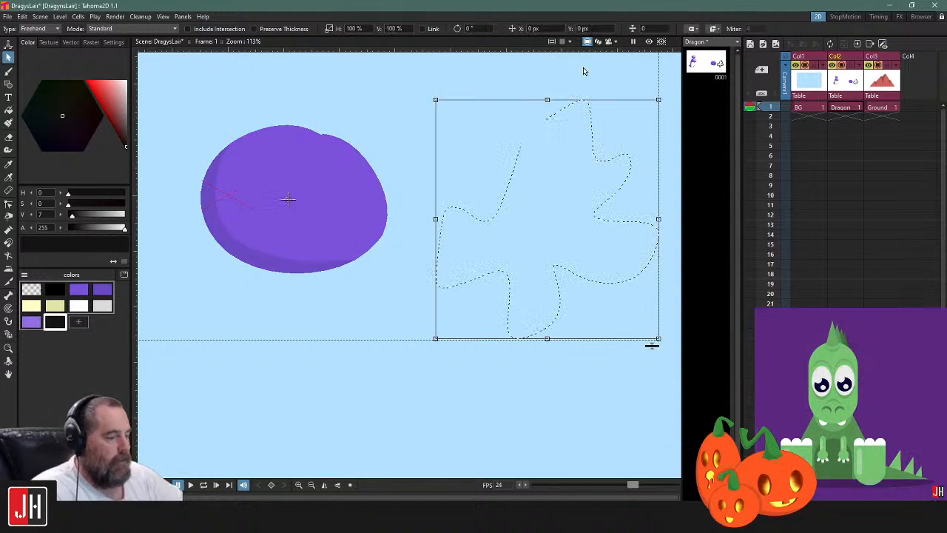
key("Delete")
Turn on Show Lines with Thickness 0 in the Visualization preferences
left_click(7, 16)
left_click(74, 216)
left_click(386, 158)
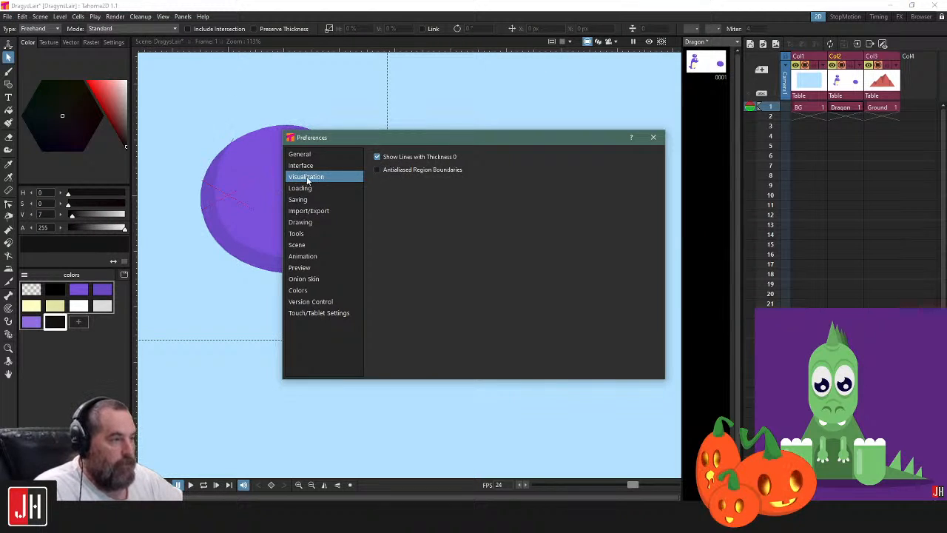
left_click(653, 138)
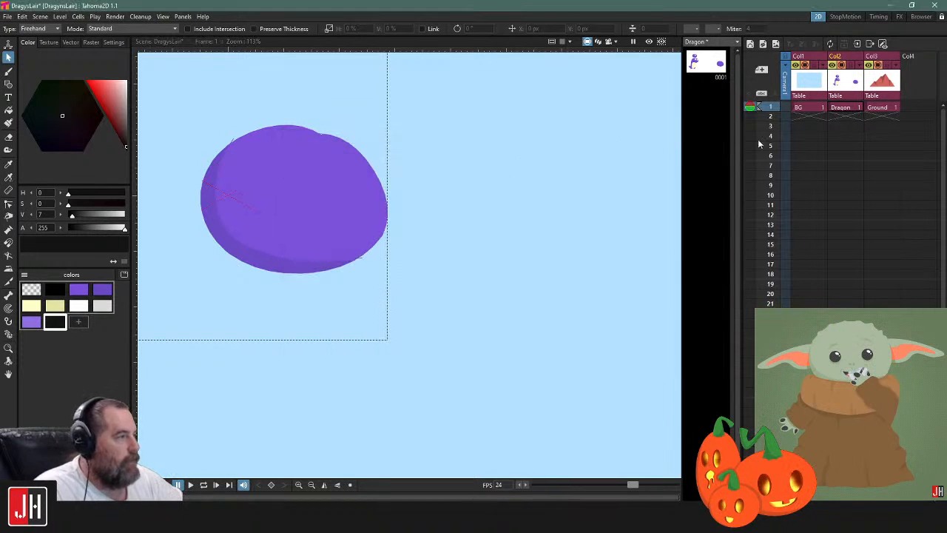
Draw a spiky leaf-like outline beside the oval with the Brush in the main purple and fill it with the same colour
left_click(8, 71)
left_click(78, 293)
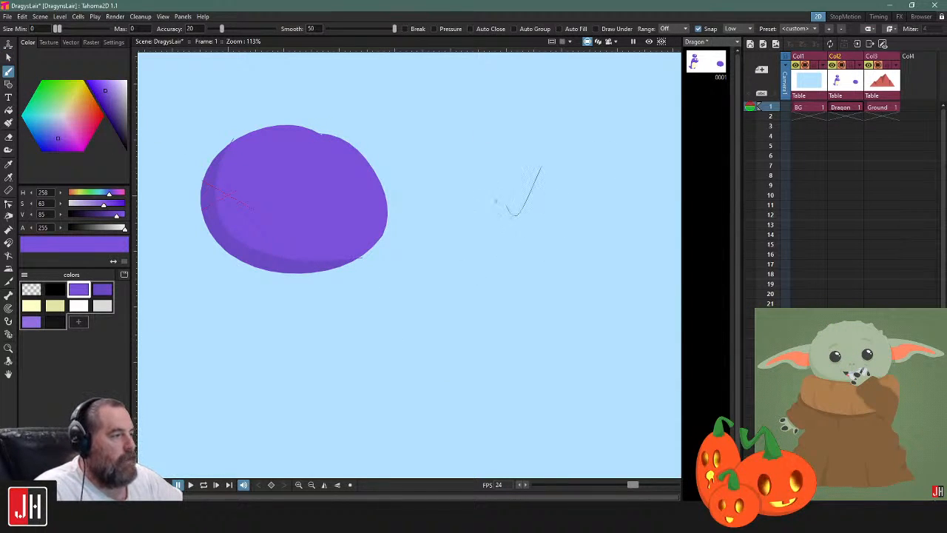
mouse_move(437, 318)
left_mouse_down()
mouse_move(553, 269)
mouse_move(557, 329)
mouse_move(530, 247)
mouse_move(613, 271)
mouse_move(586, 233)
mouse_move(635, 226)
mouse_move(577, 199)
mouse_move(640, 169)
mouse_move(596, 164)
mouse_move(556, 195)
mouse_move(540, 168)
left_mouse_up()
key("f")
left_click(563, 211)
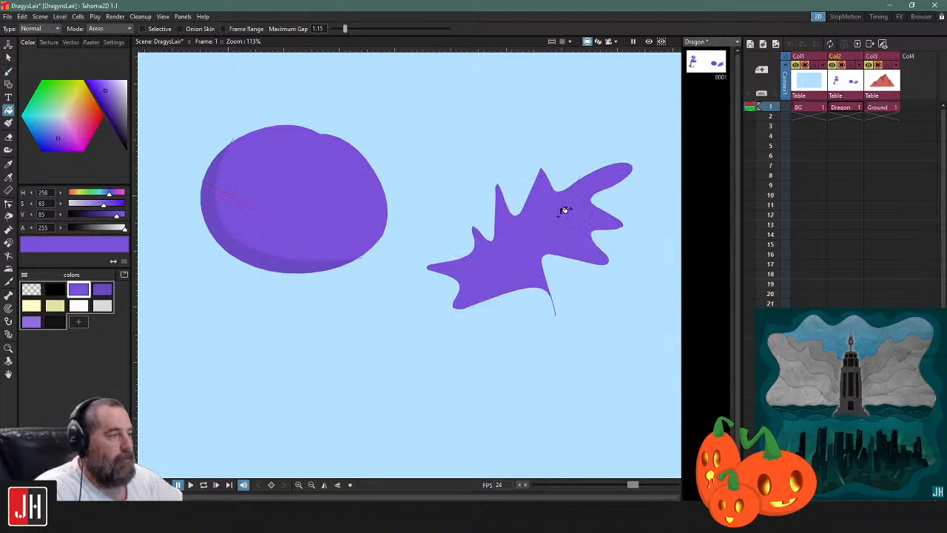
Pull the leaf shape's lower edge downward into a rounded lobe with the Control Point Editor
key("s")
key("c")
left_click(539, 287)
left_click_drag(527, 288, 501, 338)
left_click(564, 360)
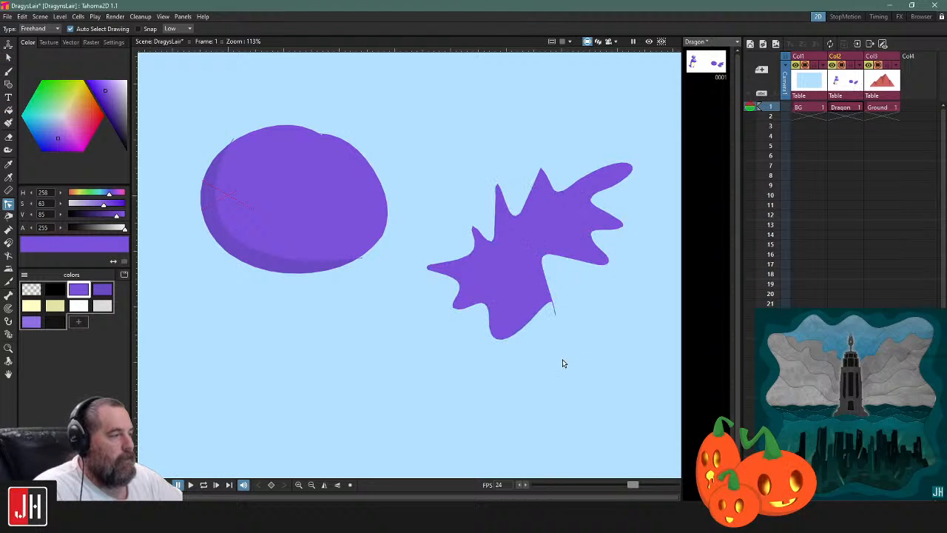
Examine where the shading line crosses the oval's lower edge, comparing the normal view with the preview at several magnifications
scroll(363, 260, "up", 15)
left_click(359, 259)
left_click(647, 43)
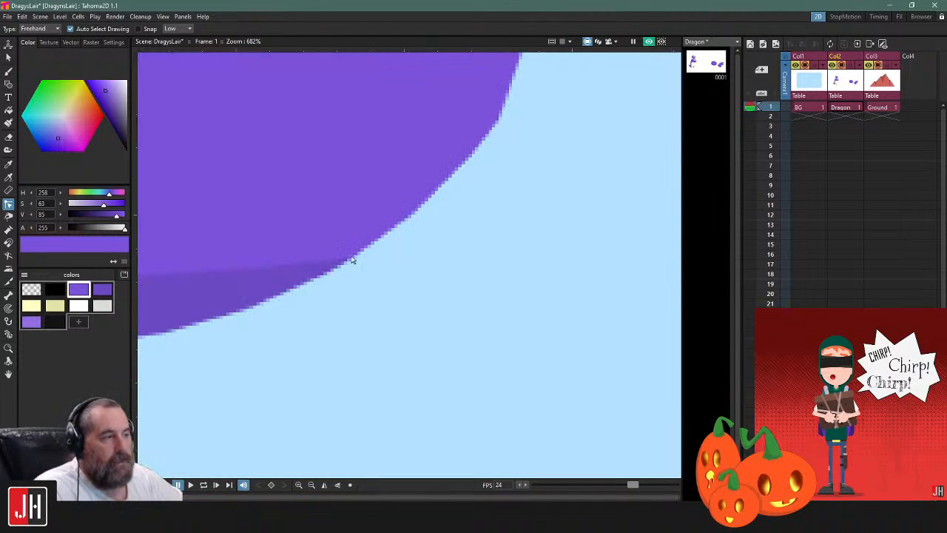
scroll(448, 258, "down", 12)
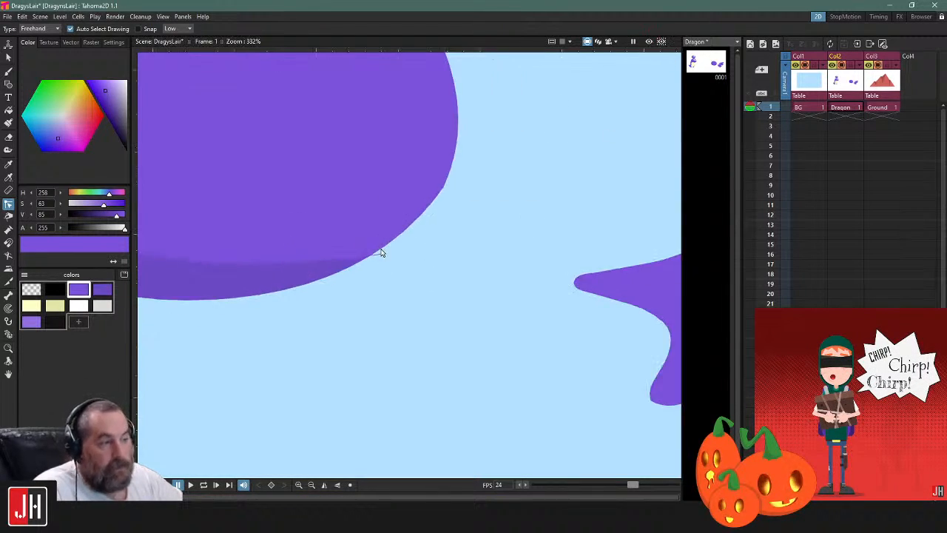
scroll(381, 268, "down", 2)
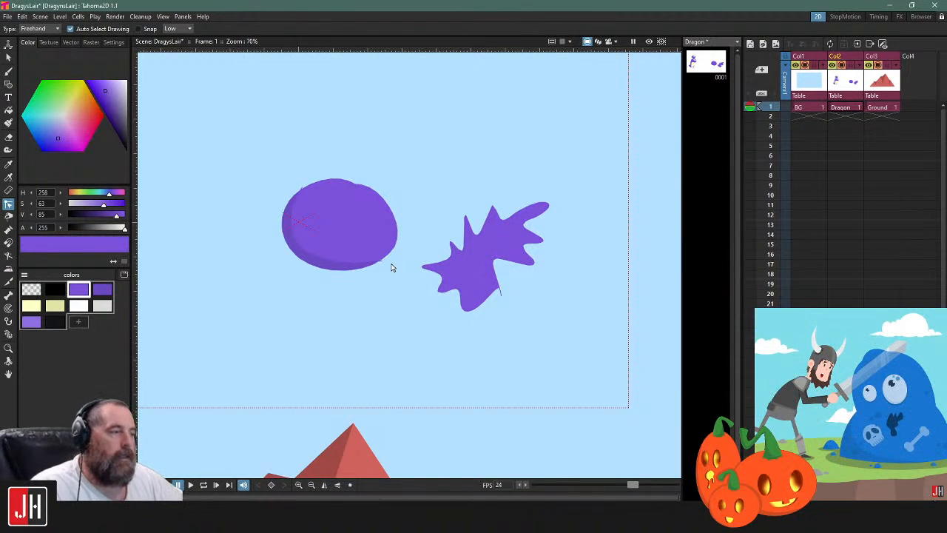
scroll(369, 266, "up", 2)
scroll(261, 163, "up", 2)
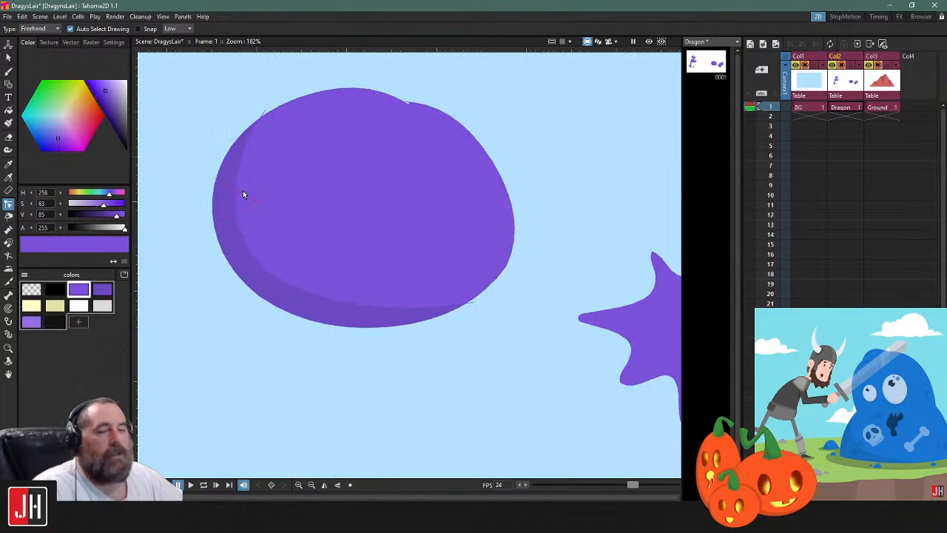
scroll(571, 136, "down", 4)
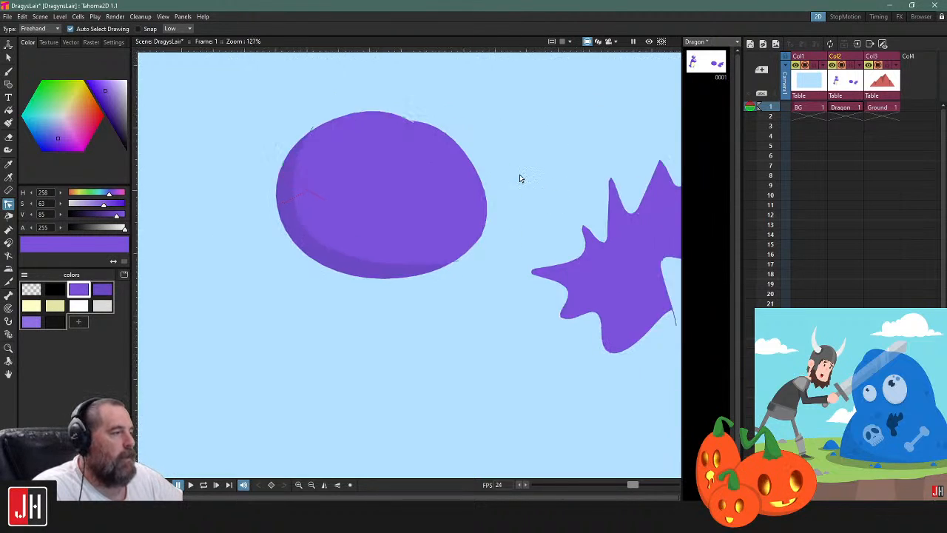
Select the shaded oval and the leaf shape together and delete them
key("s")
mouse_move(359, 90)
left_mouse_down()
mouse_move(308, 70)
mouse_move(313, 76)
left_mouse_up()
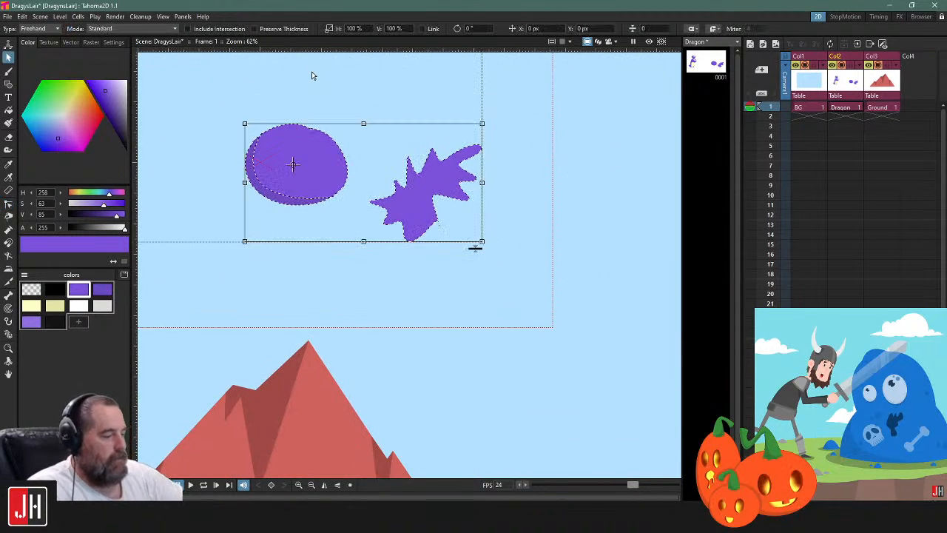
key("Delete")
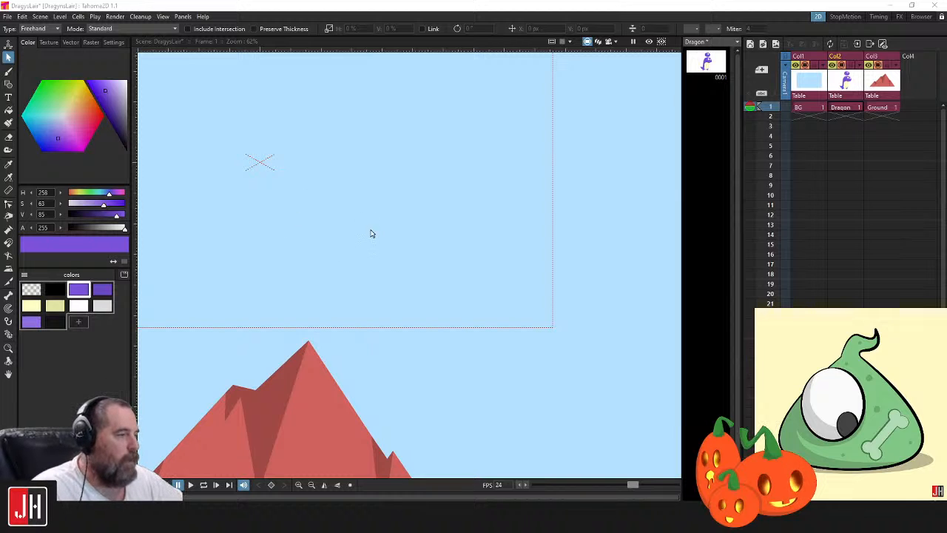
left_click(387, 250)
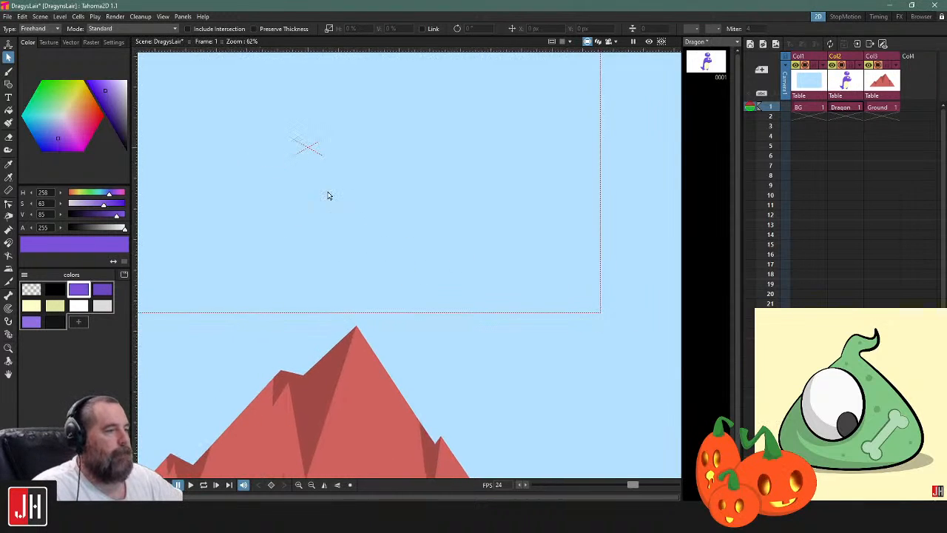
scroll(170, 241, "up", 3)
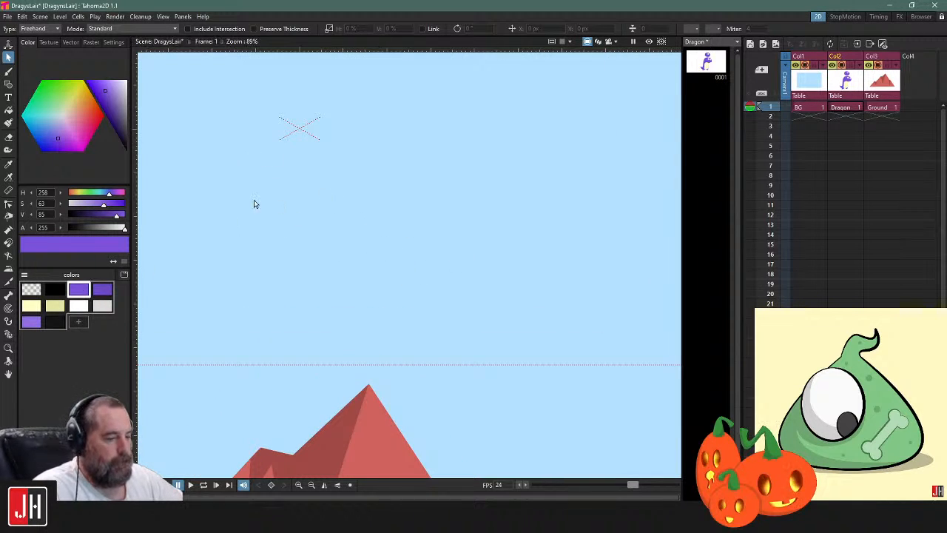
key("b")
mouse_move(364, 144)
left_mouse_down()
mouse_move(342, 233)
mouse_move(397, 233)
left_mouse_up()
left_click_drag(468, 137, 458, 109)
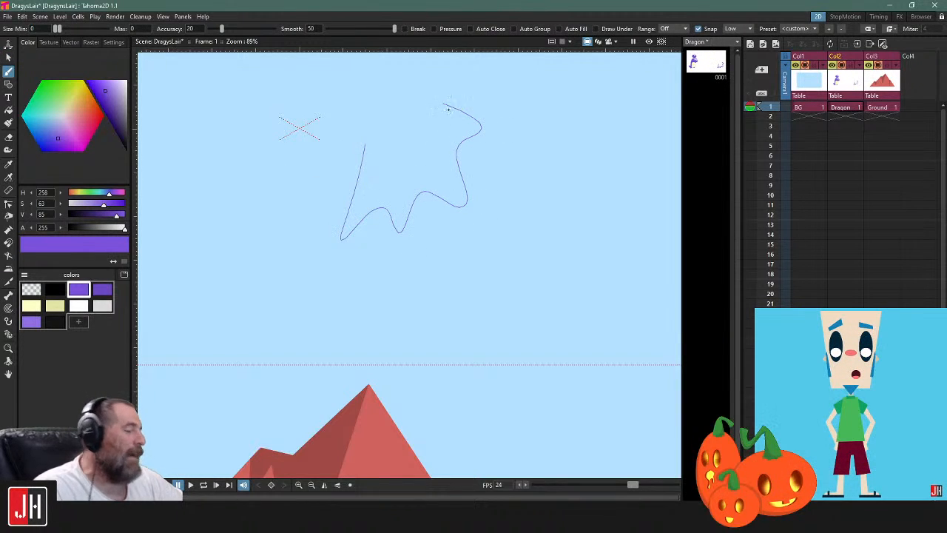
key("ctrl+z")
left_click_drag(389, 147, 413, 241)
mouse_move(517, 257)
left_mouse_down()
mouse_move(490, 207)
mouse_move(595, 196)
mouse_move(521, 157)
left_mouse_up()
key("ctrl+z")
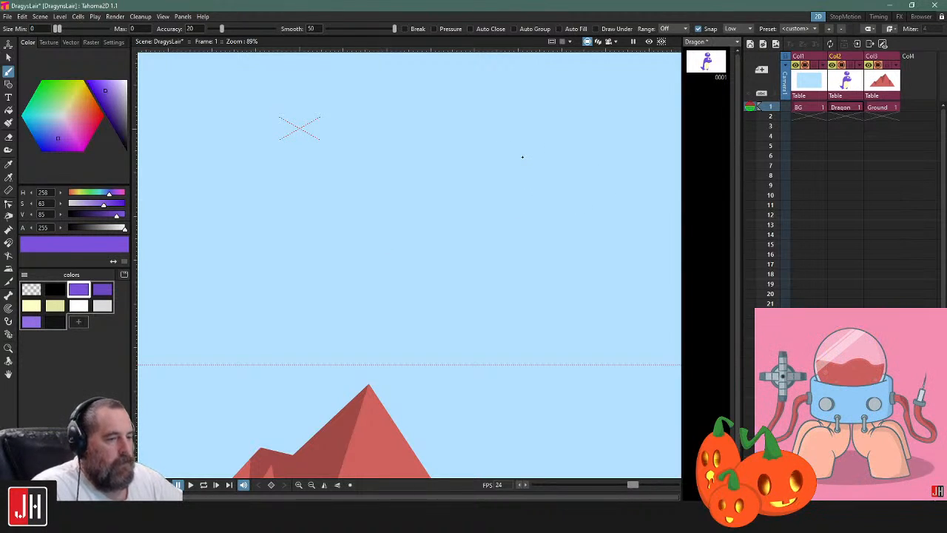
Draw a closed round outline in the empty sky with the Brush and fill it with the main purple
scroll(432, 243, "up", 3)
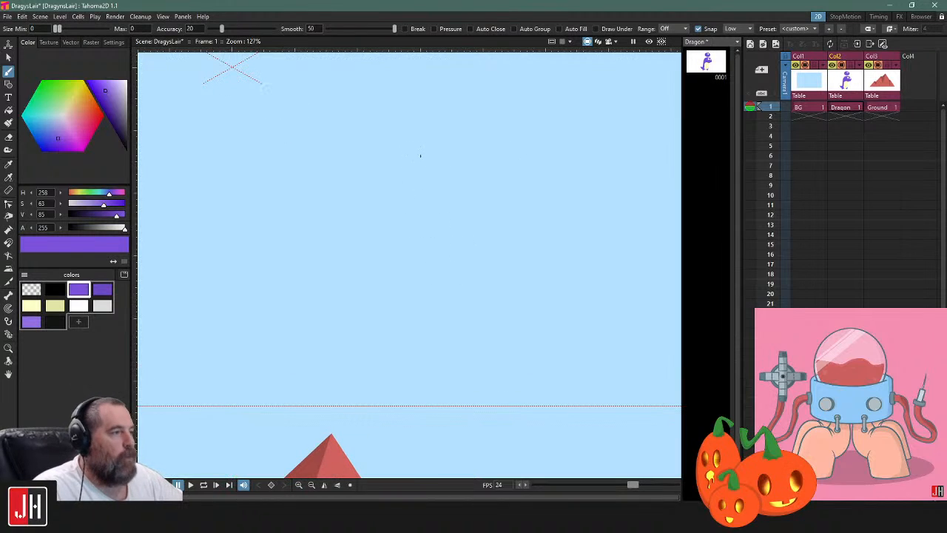
mouse_move(349, 255)
left_mouse_down()
mouse_move(461, 258)
mouse_move(484, 198)
mouse_move(437, 150)
left_mouse_up()
key("f")
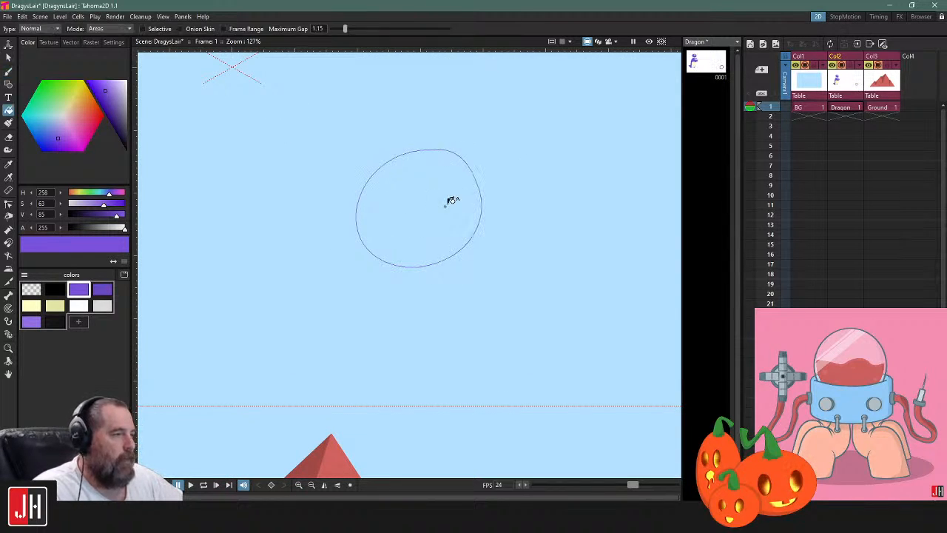
left_click(450, 199)
Draw a curved shading line across the ball's lower-left side in the darker purple and fill the area it cuts off
left_click(105, 290)
key("b")
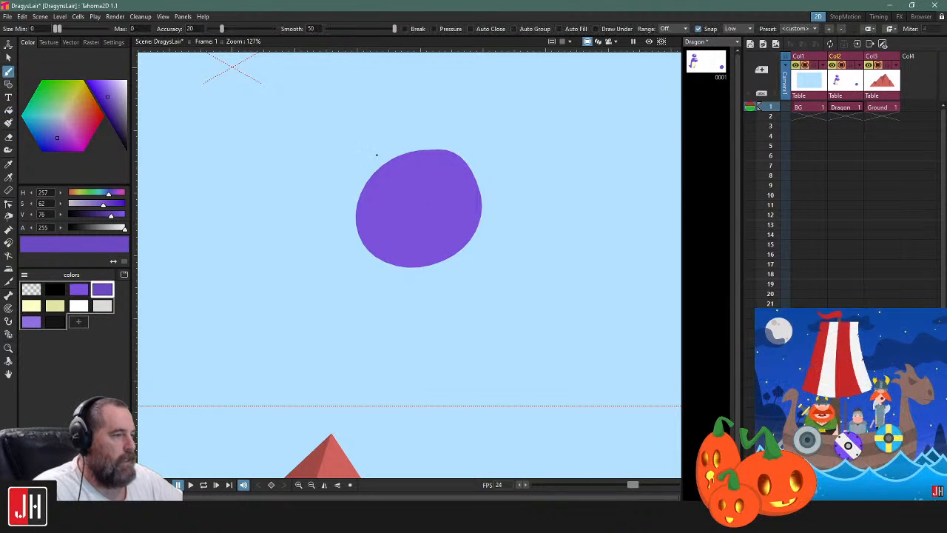
left_click_drag(372, 154, 518, 264)
key("f")
left_click(380, 228)
Select the ball with its shading line and scale both down to less than half their size
key("s")
mouse_move(552, 190)
left_mouse_down()
mouse_move(505, 412)
mouse_move(555, 193)
left_mouse_up()
left_click(562, 148)
left_click(467, 168)
left_click_drag(514, 149, 417, 226)
left_click(474, 238)
left_click(392, 234)
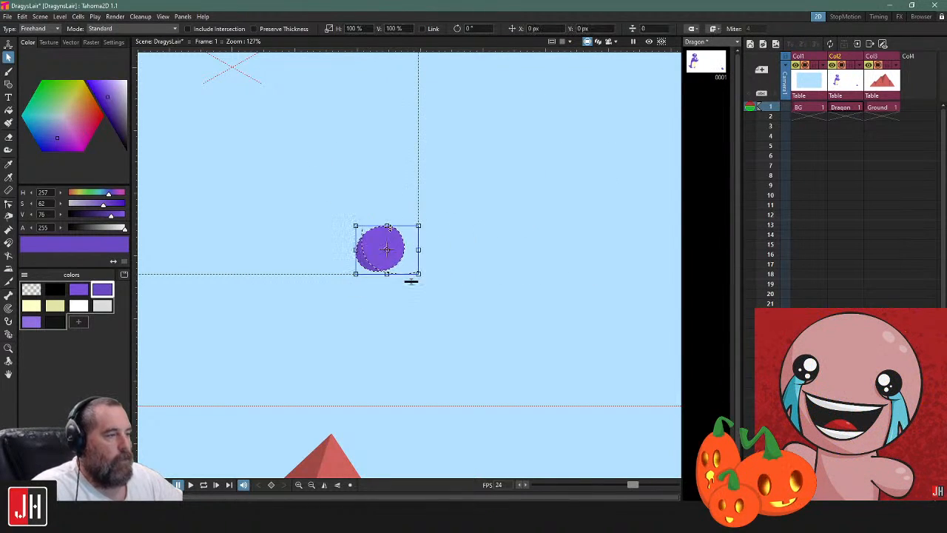
Reshape the small ball's shading line with the Control Point Editor, moving its upper end closer to the outline
left_click(518, 238)
scroll(331, 294, "up", 5)
key("c")
left_click(400, 241)
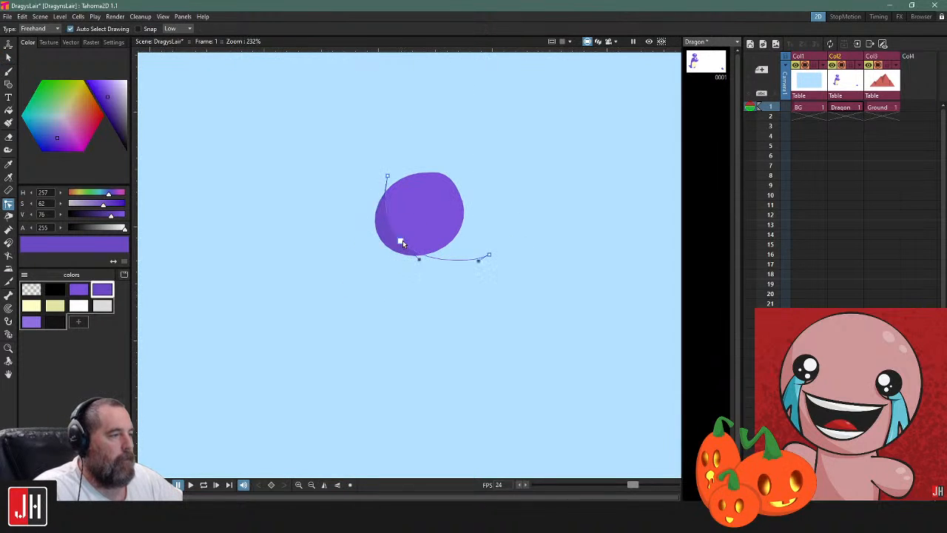
scroll(419, 256, "up", 4)
left_click(385, 232)
mouse_move(384, 234)
left_mouse_down()
mouse_move(353, 195)
mouse_move(338, 206)
mouse_move(335, 215)
mouse_move(376, 223)
left_mouse_up()
key("ctrl+z")
left_click(552, 205)
left_click(365, 131)
left_click_drag(364, 127, 365, 145)
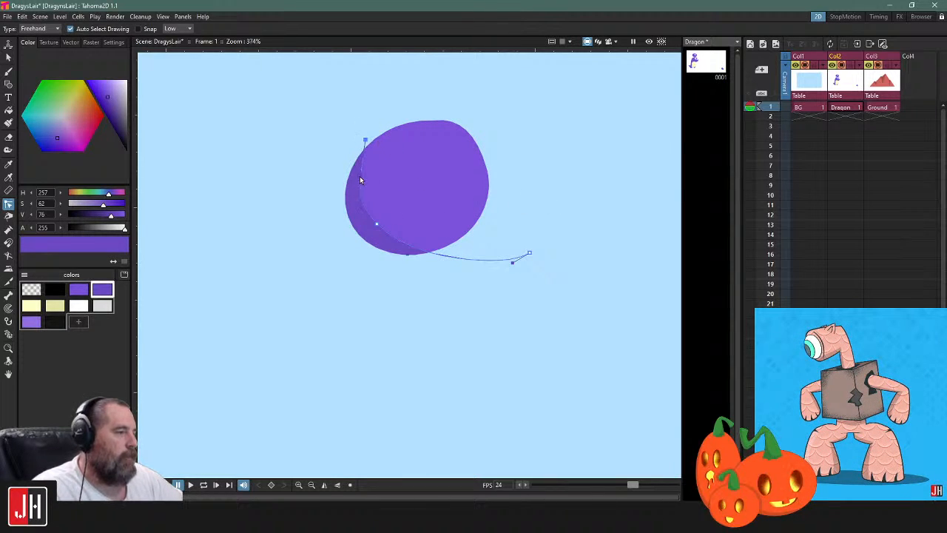
Examine the small ball and the overhanging ends of its shading line at several magnifications and in the preview
left_click(520, 220)
scroll(520, 229, "down", 4)
key("s")
mouse_move(556, 151)
left_mouse_down()
mouse_move(560, 286)
mouse_move(479, 154)
left_mouse_up()
left_click(523, 252)
scroll(524, 254, "up", 7)
left_click(519, 290)
scroll(385, 250, "down", 4)
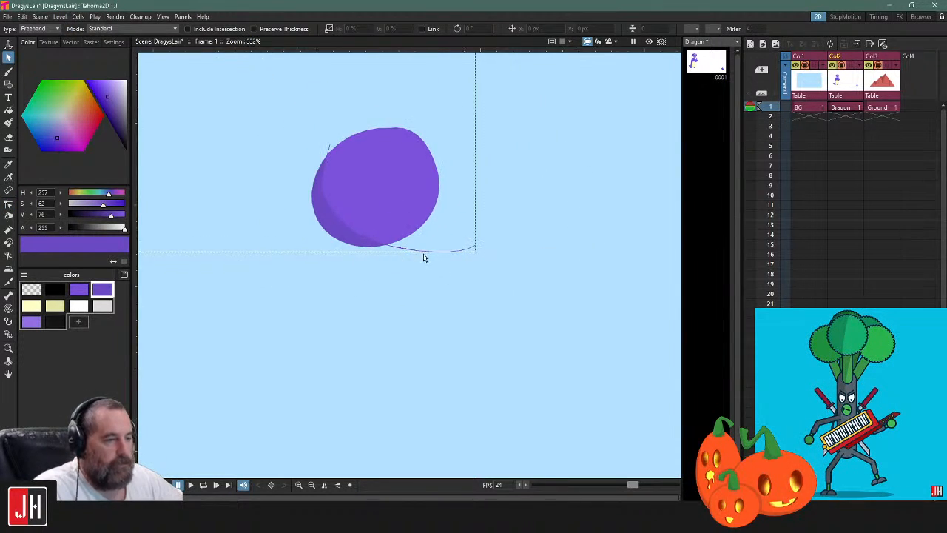
left_click_drag(505, 120, 547, 120)
left_click(538, 144)
left_click_drag(529, 182, 399, 237)
scroll(398, 240, "down", 5)
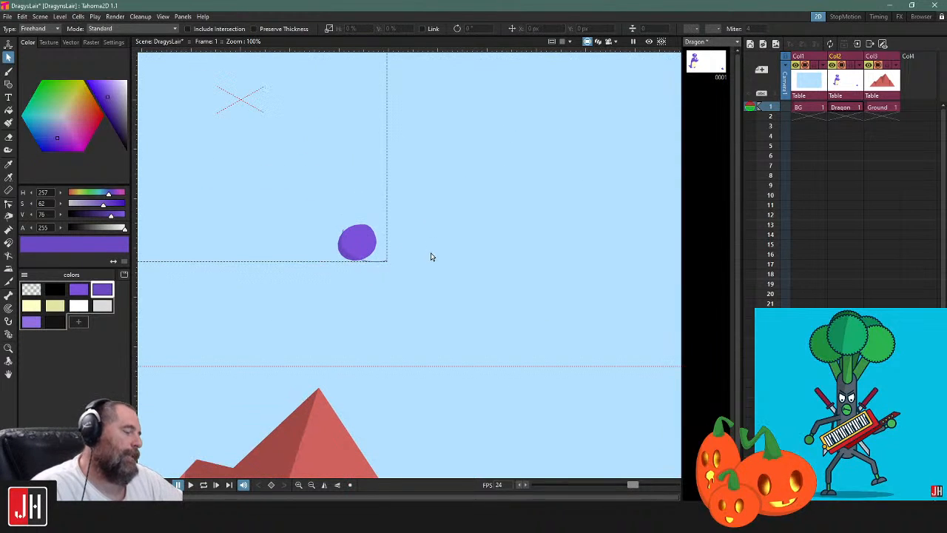
scroll(354, 250, "up", 6)
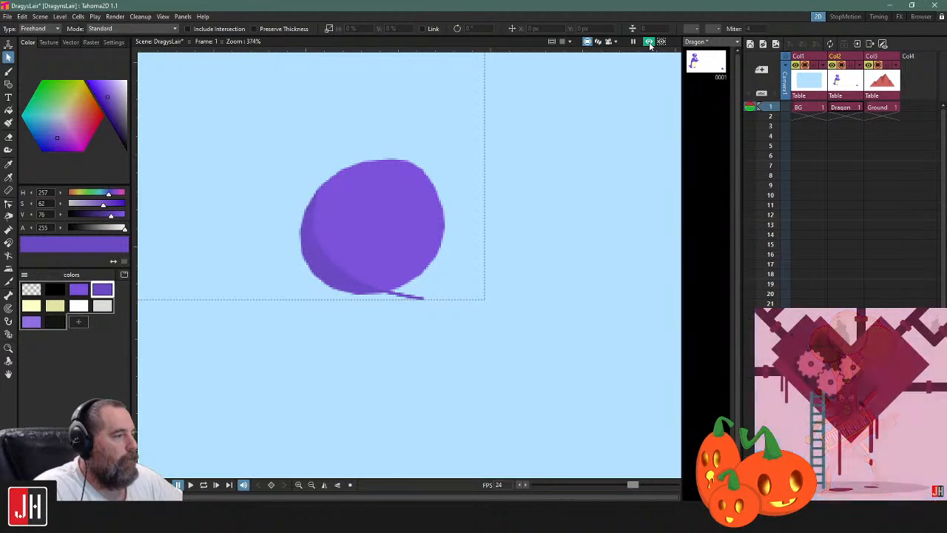
left_click(649, 43)
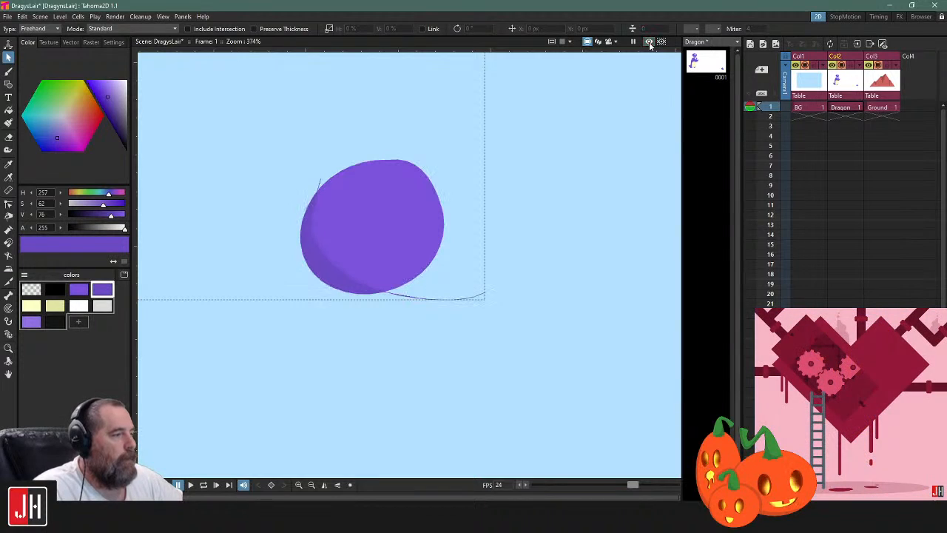
Straighten the shading line's overhanging tail below the ball by adjusting the handle of its end point
scroll(410, 299, "up", 3)
key("c")
left_click(420, 296)
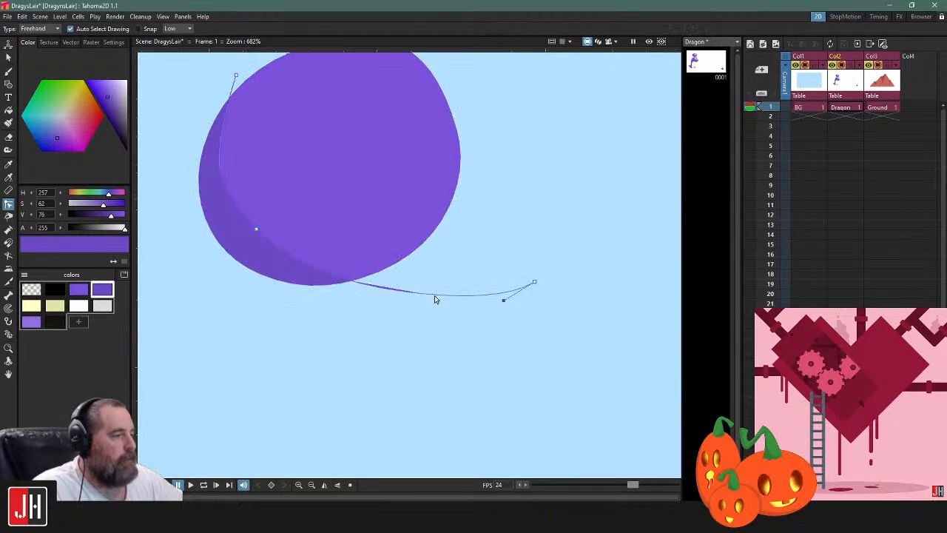
left_click_drag(503, 300, 336, 284)
Select the small shaded ball with its shading line and delete them
key("s")
scroll(509, 250, "down", 5)
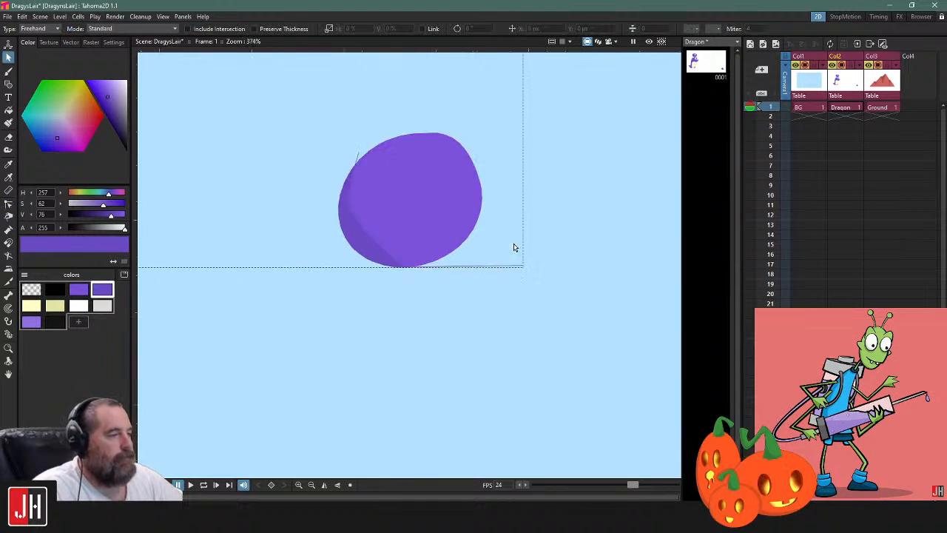
left_click_drag(558, 211, 463, 248)
mouse_move(501, 189)
left_mouse_down()
mouse_move(359, 459)
mouse_move(499, 194)
left_mouse_up()
key("Delete")
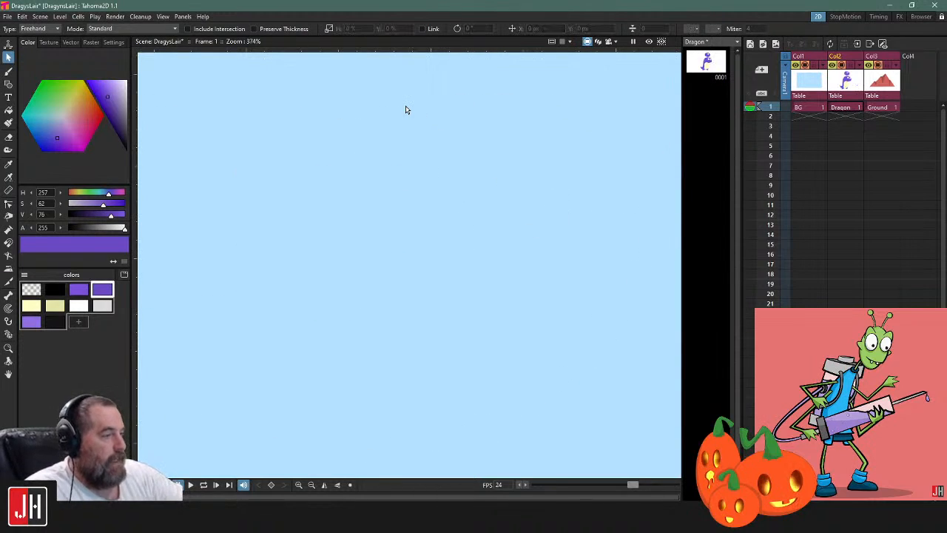
key("b")
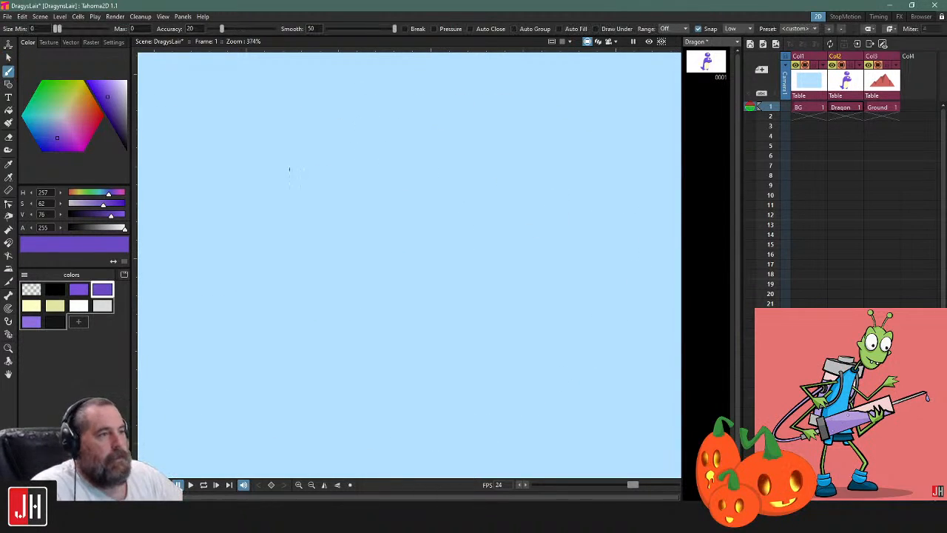
left_click(8, 84)
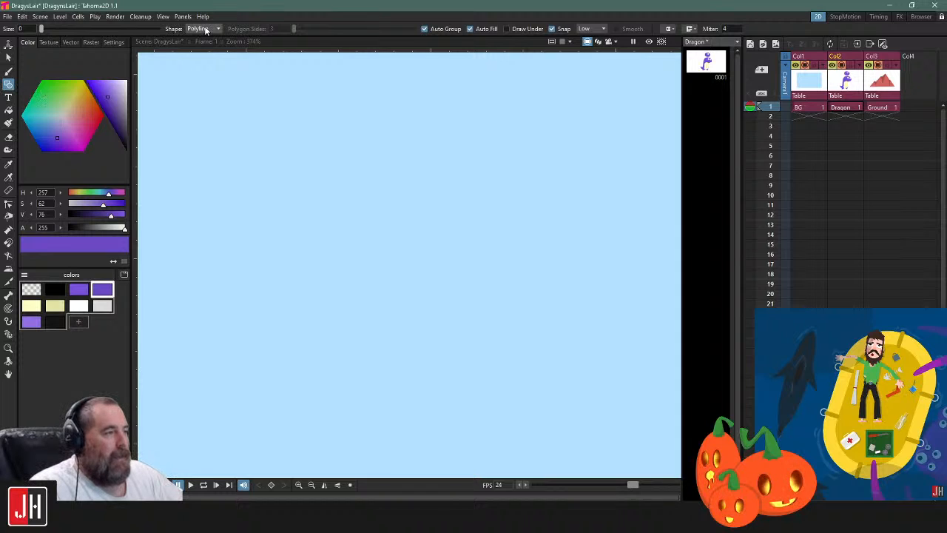
left_click(438, 153)
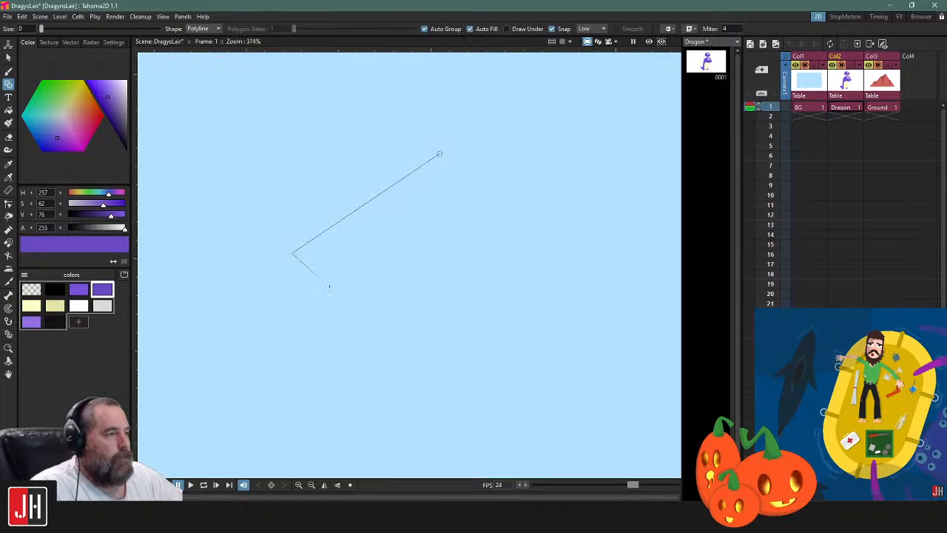
left_click(293, 254)
left_click(357, 344)
key("ctrl+z")
key("ctrl+z")
key("ctrl+z")
Draw a closed, auto-filled purple Polyline shape with four pointed spikes fanning downward, using the Geometry tool at size 0
left_click(439, 140)
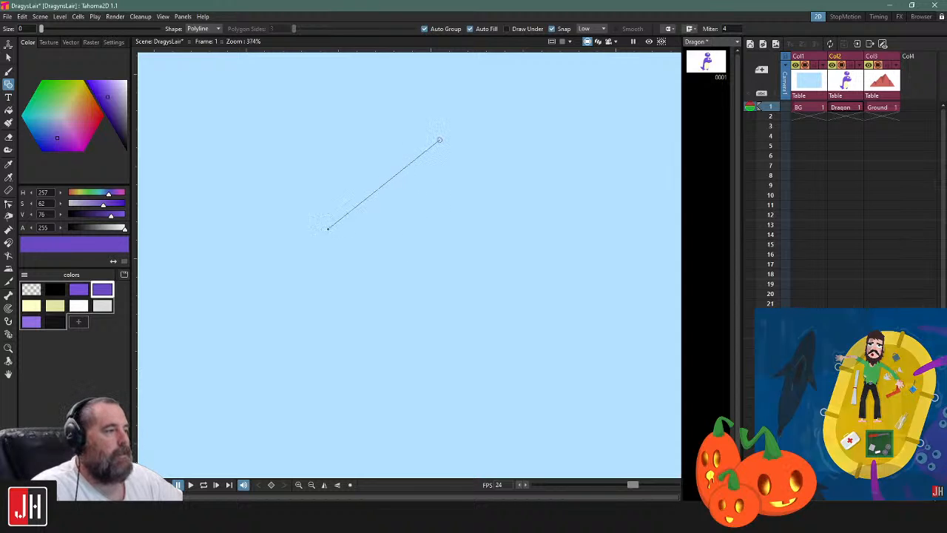
left_click(329, 226)
left_click(446, 193)
left_click(402, 296)
left_click(480, 202)
left_click(520, 290)
left_click(500, 170)
left_click(598, 212)
left_click(523, 127)
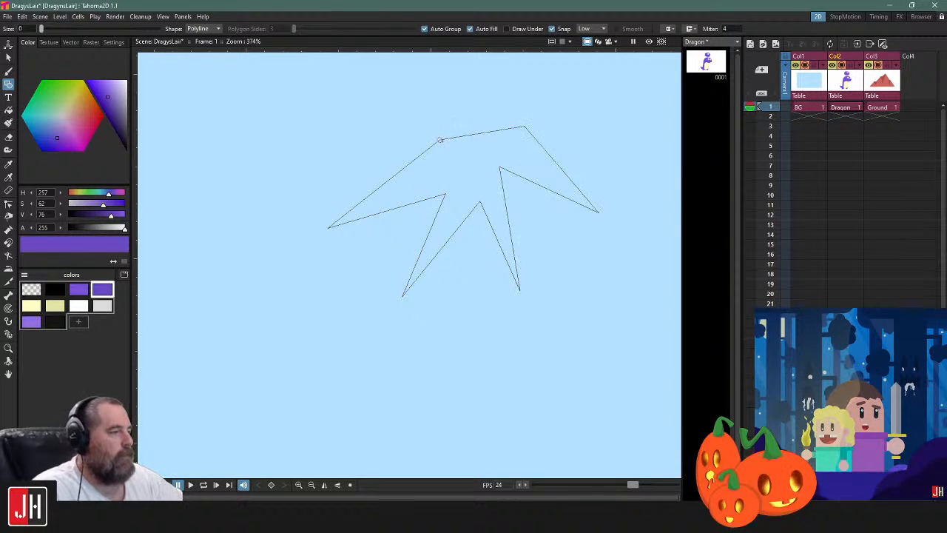
left_click(438, 140)
Bend the spiky shape's straight edges into curves with the Control Point Editor, curling the left spike upward and rounding the right ones
key("c")
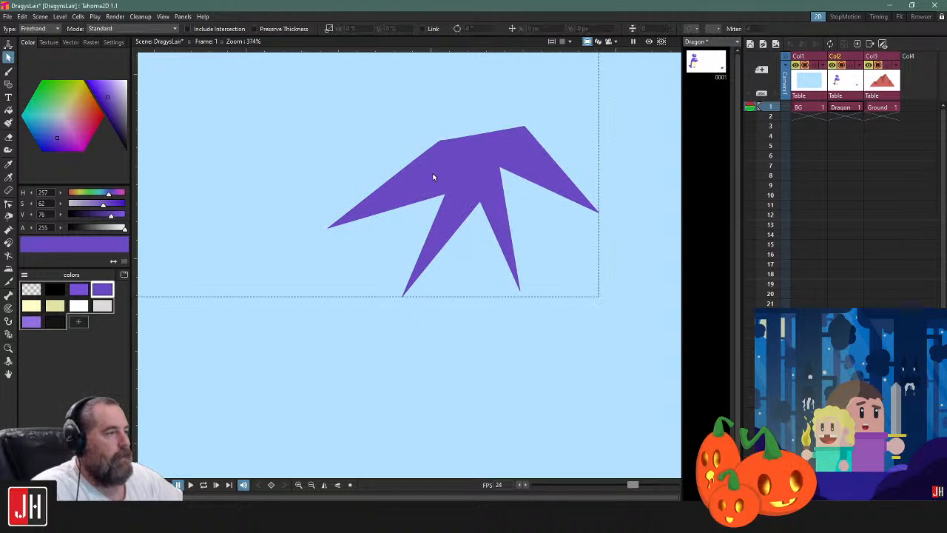
left_click_drag(392, 157, 386, 154)
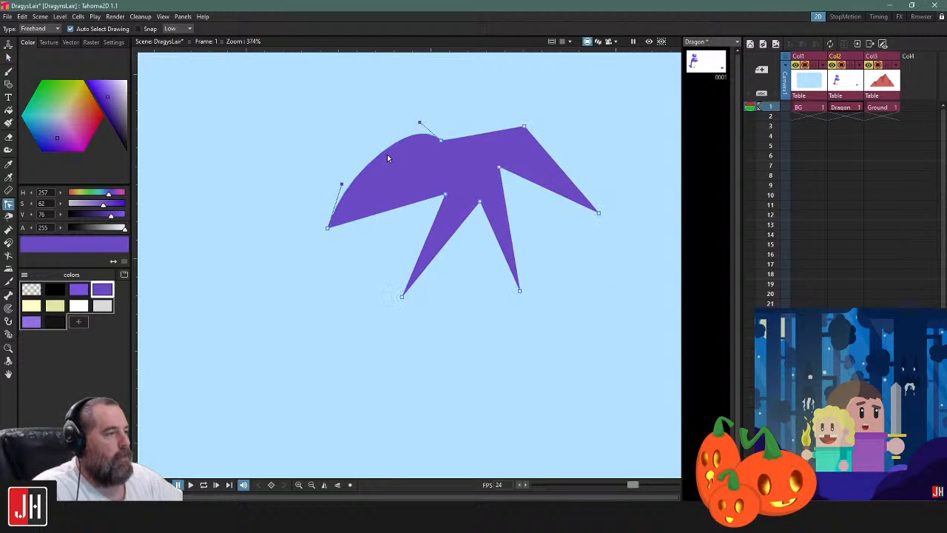
left_click_drag(413, 205, 393, 239)
left_click_drag(375, 174, 361, 219)
left_click(403, 158, "ctrl")
left_click_drag(490, 224, 484, 247)
left_click_drag(537, 235, 571, 213)
left_click_drag(603, 170, 604, 170)
left_click(593, 127)
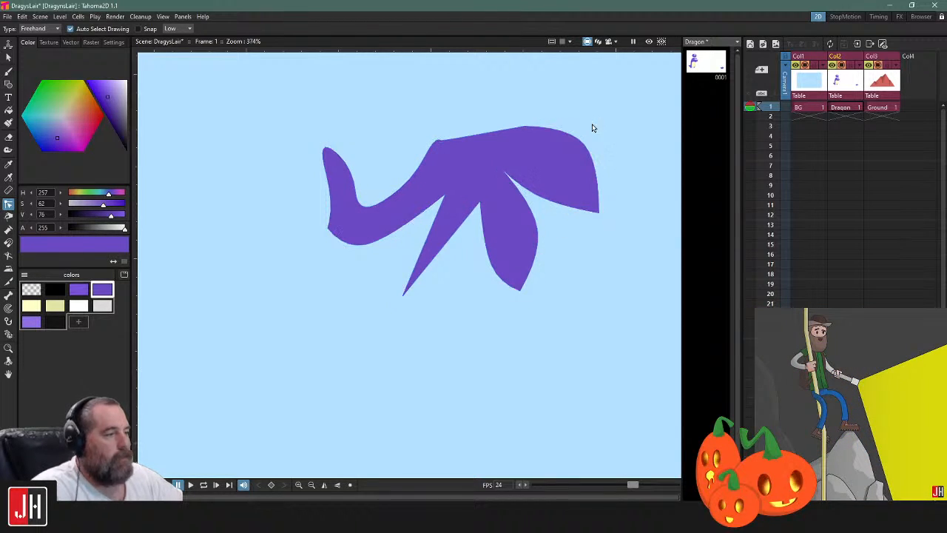
Select the curved purple polyline shape and delete it from the Dragon drawing
key("s")
left_click(573, 140)
left_click(450, 383)
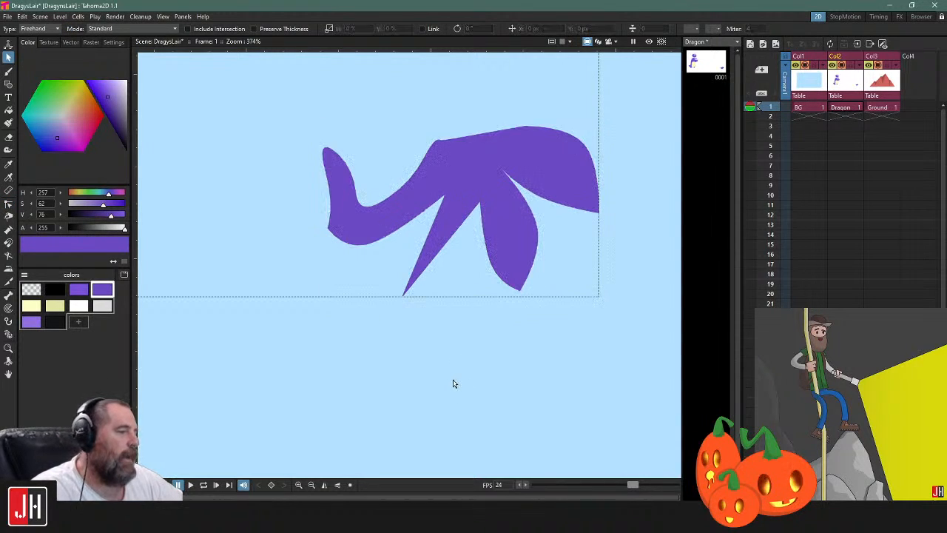
left_click(502, 272)
key("Delete")
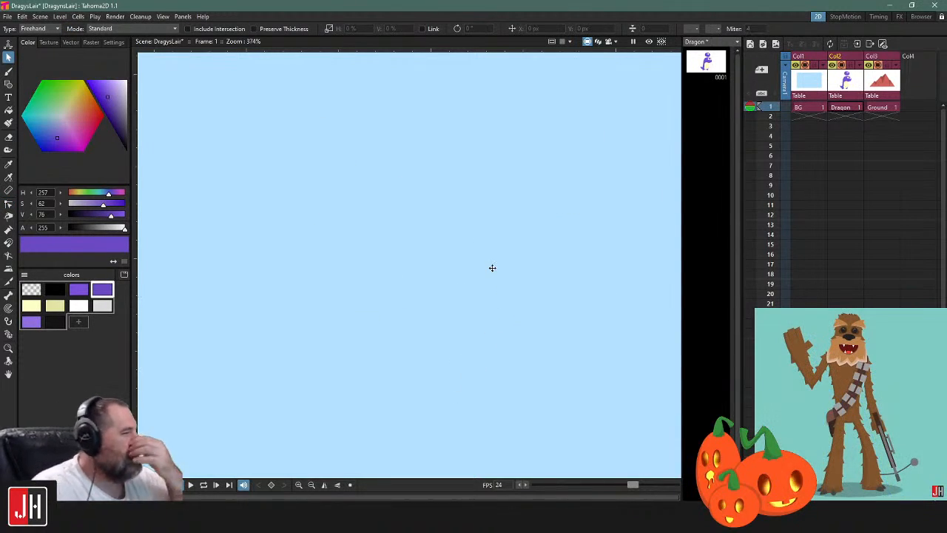
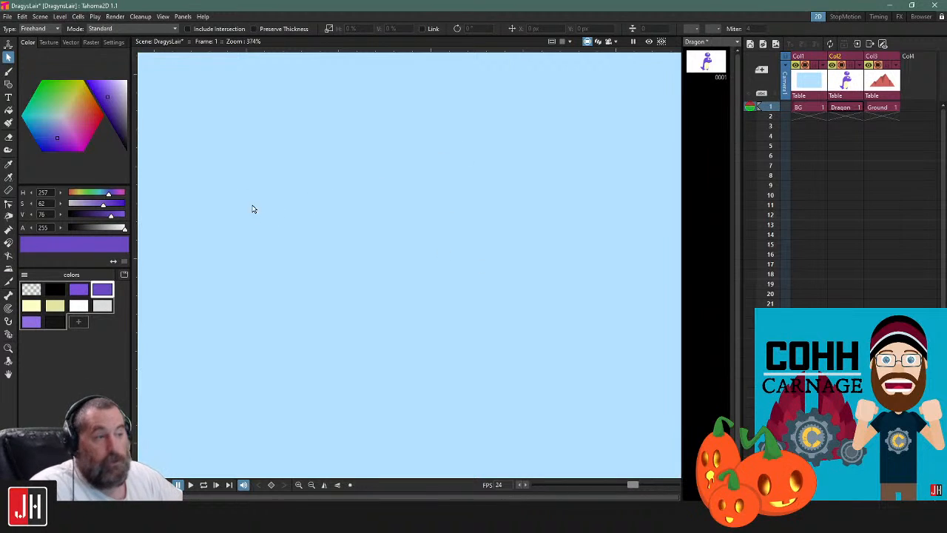
Draw a closed rounded ball outline with the Brush and fill it with the medium purple style
left_click(79, 293)
key("b")
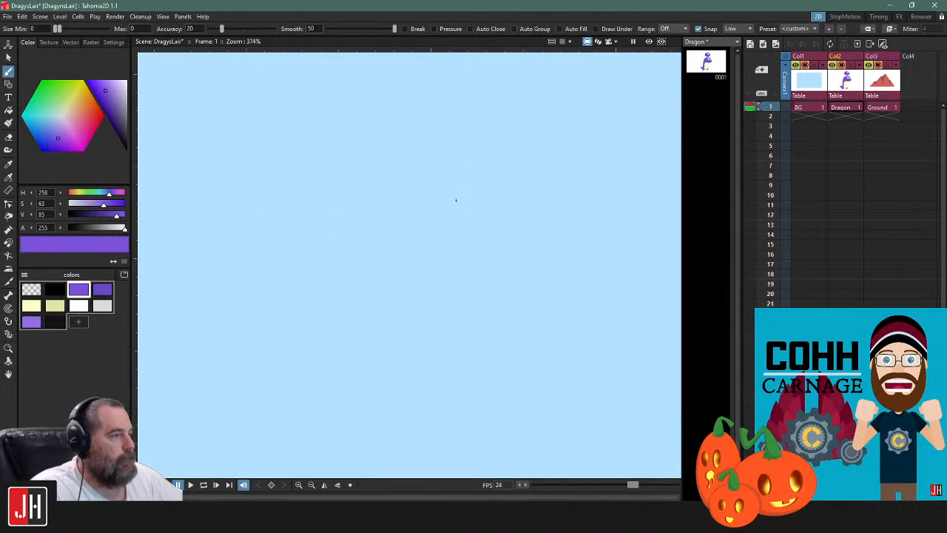
mouse_move(473, 159)
left_mouse_down()
mouse_move(375, 178)
mouse_move(484, 233)
mouse_move(494, 188)
mouse_move(475, 162)
left_mouse_up()
key("f")
left_click(453, 175)
Draw a transparent Brush curve diagonally across the ball and fill the area below it with the darker purple style
left_click(31, 289)
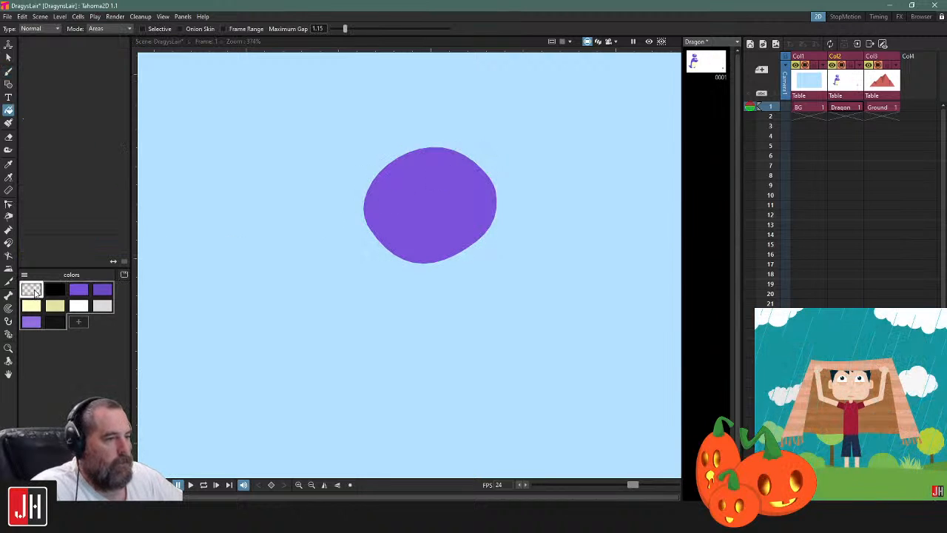
key("b")
left_click_drag(421, 187, 426, 194)
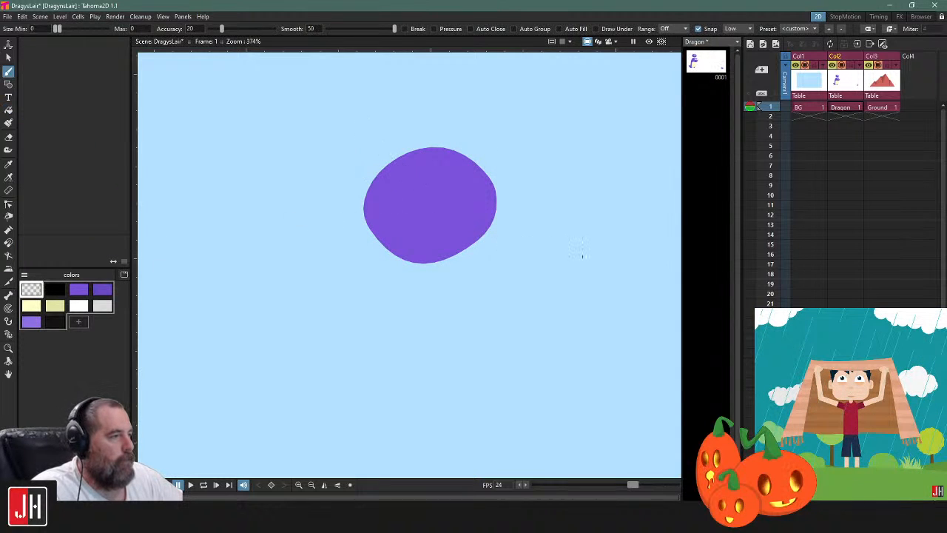
key("f")
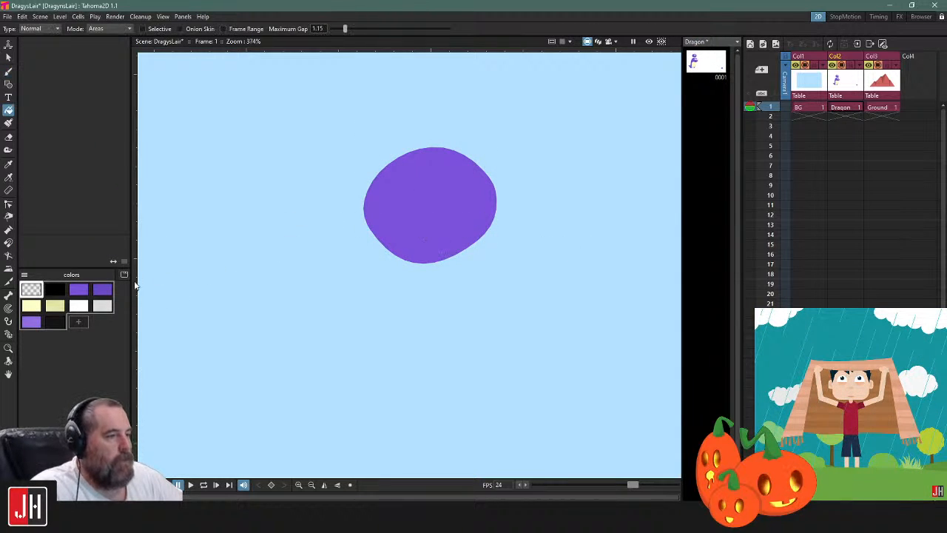
left_click(102, 289)
left_click(437, 230)
Select the transparent dividing line on the ball to examine its path across the fill
key("s")
left_click(446, 215)
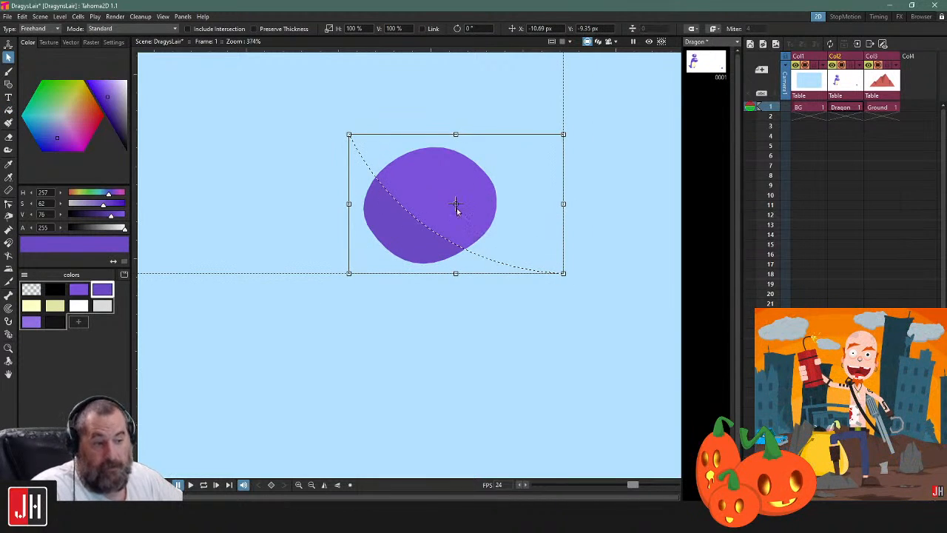
scroll(444, 215, "up", 2)
left_click(212, 136)
left_click(312, 157)
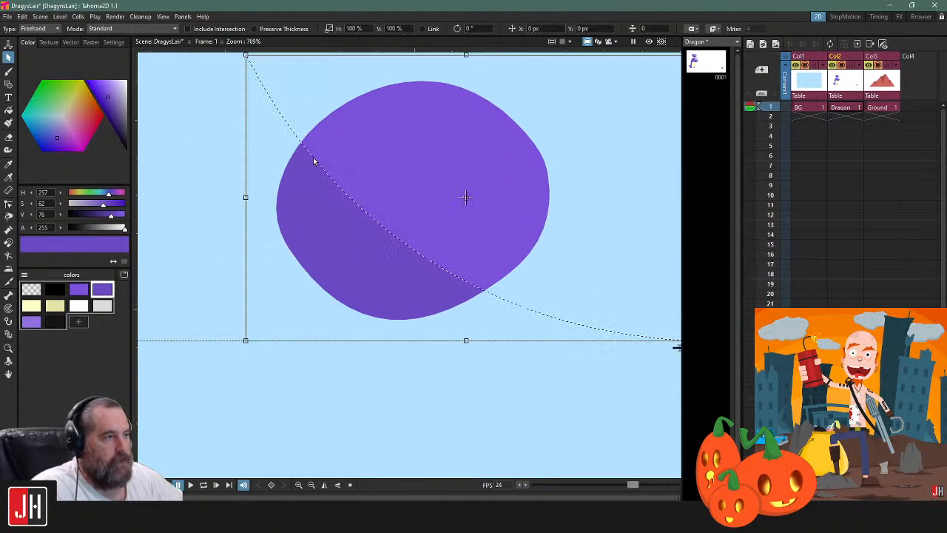
left_click_drag(331, 126, 386, 191)
Reshape the ball's transparent dividing line with the Control Point Editor, narrowing the darker shading to a thin lower-left crescent
key("c")
left_click(357, 200)
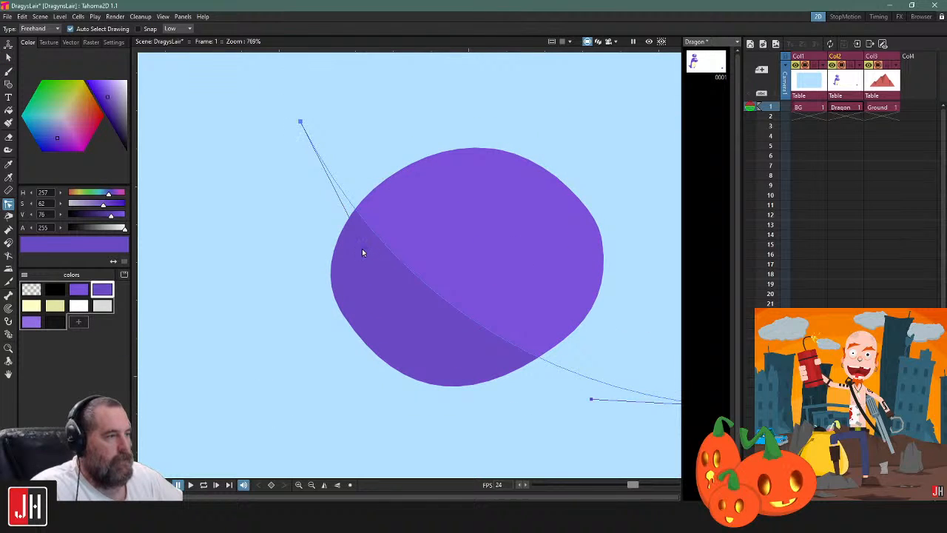
left_click_drag(362, 250, 342, 303)
left_click_drag(497, 353, 481, 310)
left_click_drag(576, 358, 488, 332)
left_click_drag(284, 80, 329, 125)
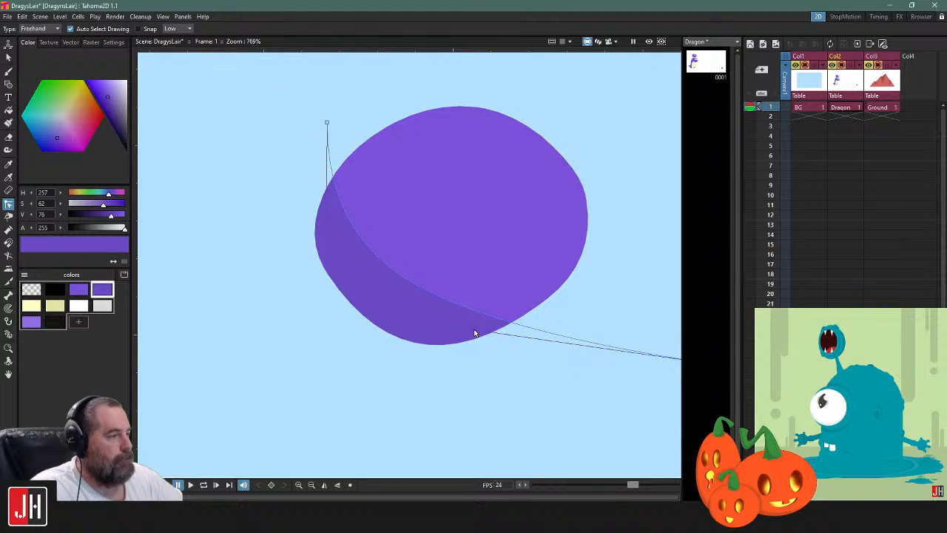
left_click_drag(475, 333, 334, 329)
left_click_drag(546, 355, 474, 327)
mouse_move(200, 314)
left_mouse_down()
mouse_move(237, 319)
mouse_move(288, 353)
left_mouse_up()
left_click(472, 305)
scroll(472, 305, "down", 3)
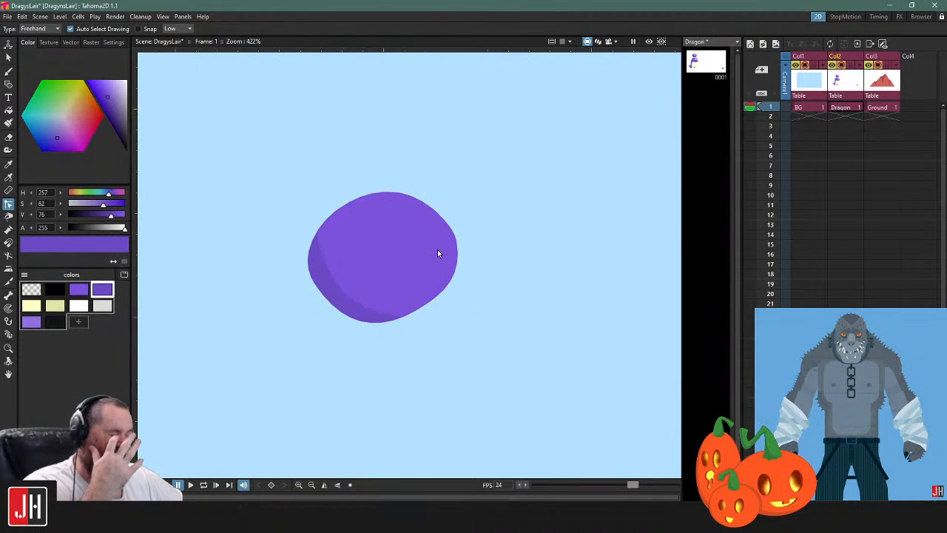
Draw a closed, auto-filled medium purple triangle beside the ball using the Geometry tool's Polyline shape
left_click_drag(499, 183, 459, 186)
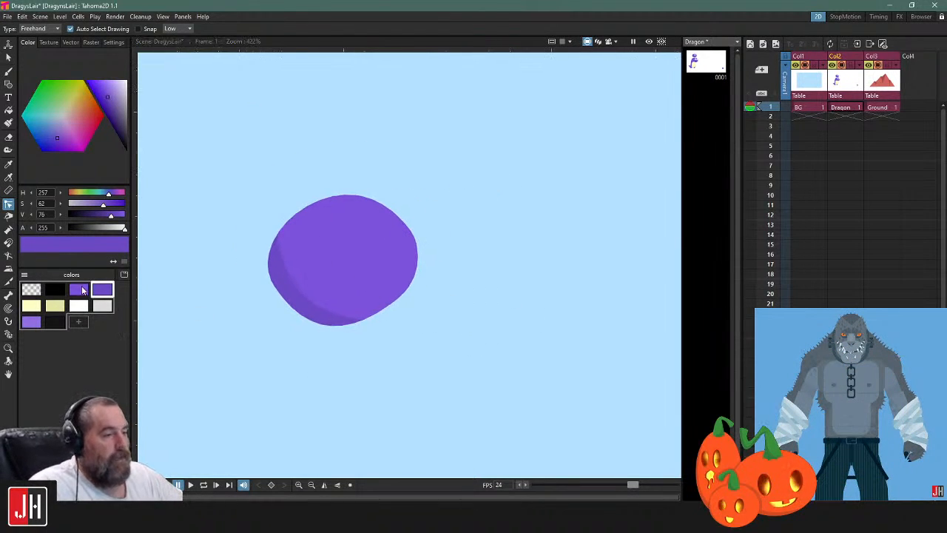
left_click(81, 288)
left_click_drag(415, 318, 316, 252)
key("g")
left_click(444, 165)
left_click(384, 319)
left_click(517, 321)
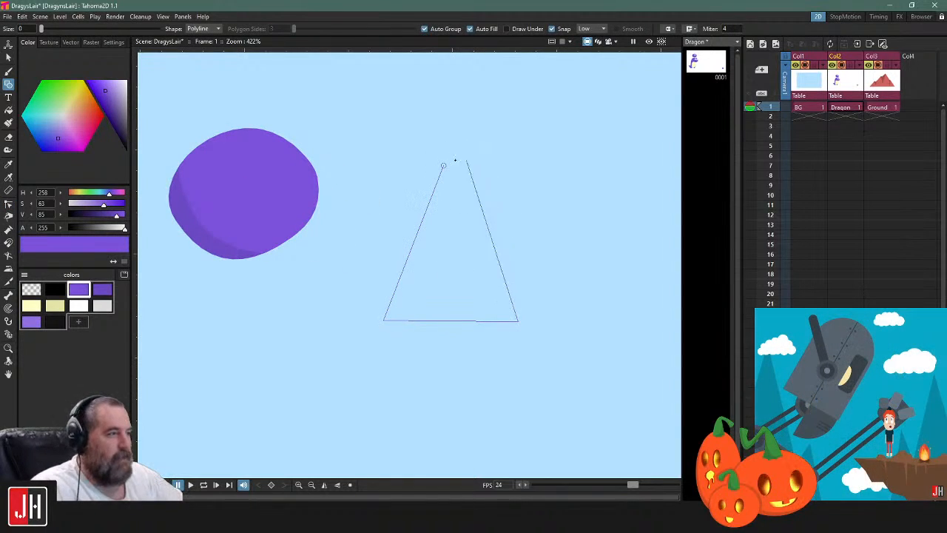
left_click(442, 166)
Draw a darker purple Polyline shadow along the triangle's left and bottom edges, pulling its straight edge inward into a corner
scroll(466, 222, "up", 2)
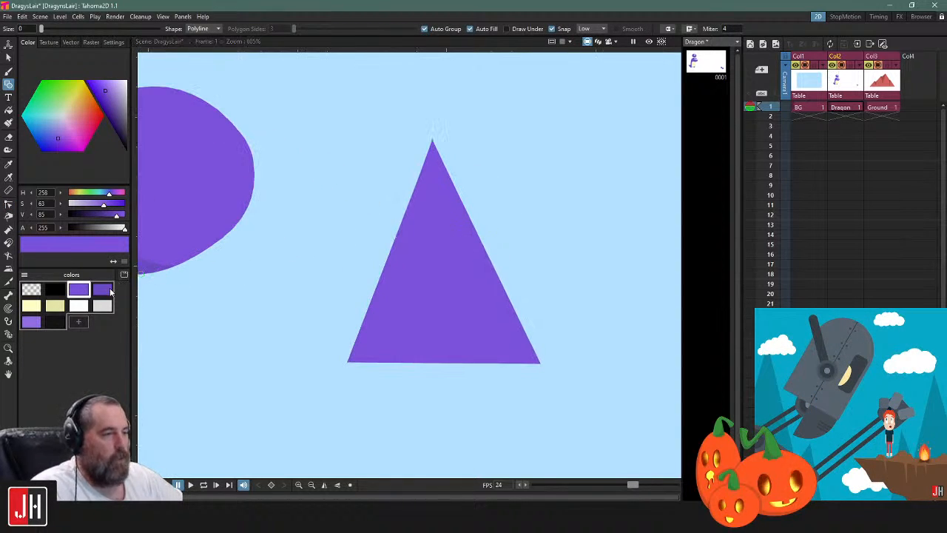
left_click(105, 289)
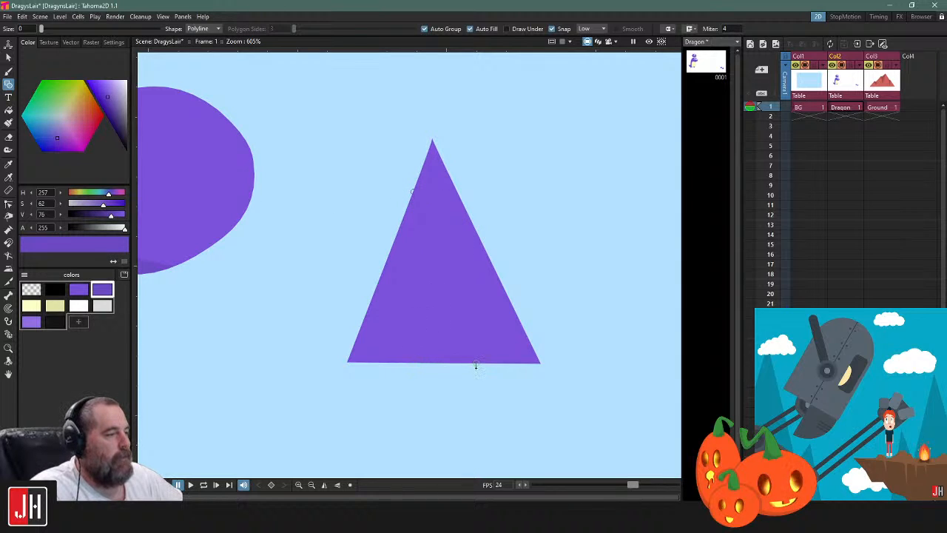
left_click(348, 361)
left_click(413, 192)
scroll(448, 299, "down", 4)
scroll(442, 306, "up", 3)
key("c")
left_click_drag(413, 326, 384, 334)
left_click(347, 253)
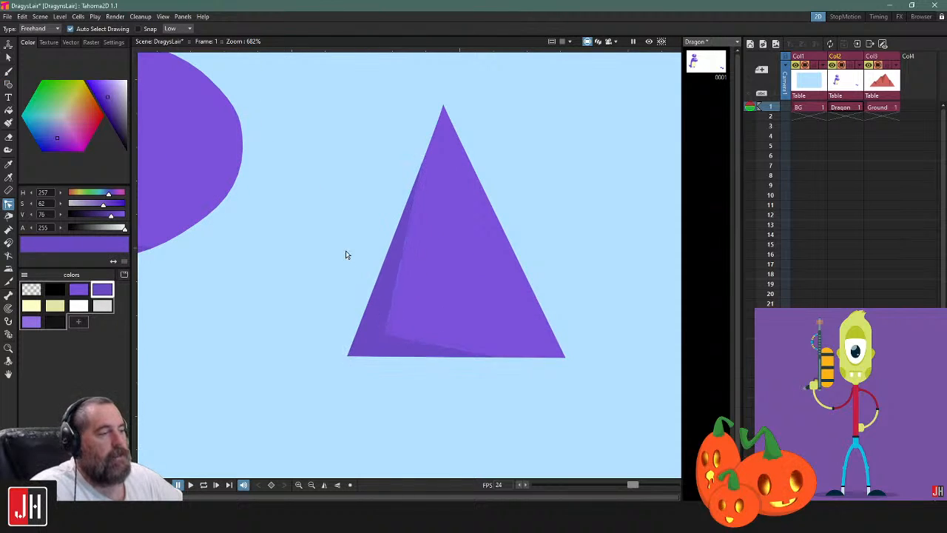
Draw a curved, auto-filled darker purple Polyline shadow along the ball's right edge with the Geometry tool
left_click_drag(280, 228, 485, 248)
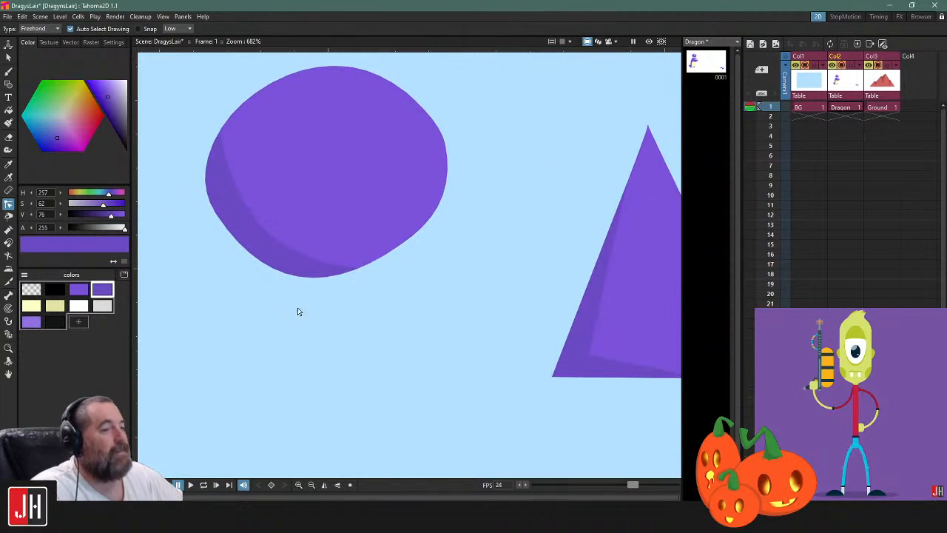
scroll(406, 307, "down", 4)
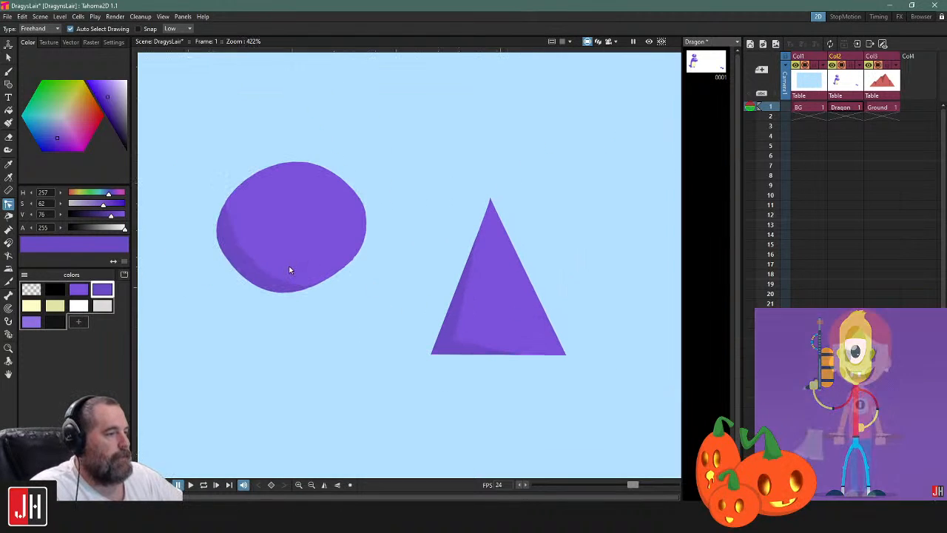
scroll(269, 215, "up", 4)
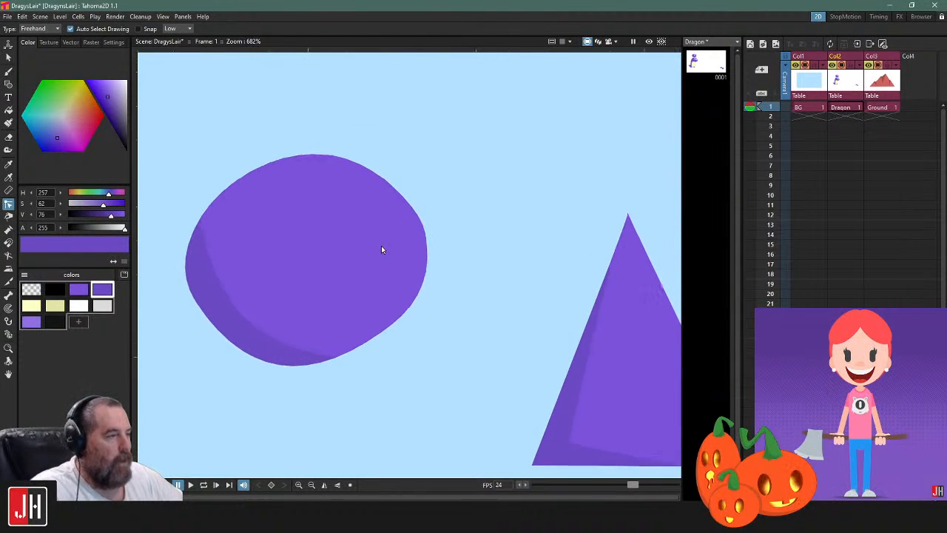
key("b")
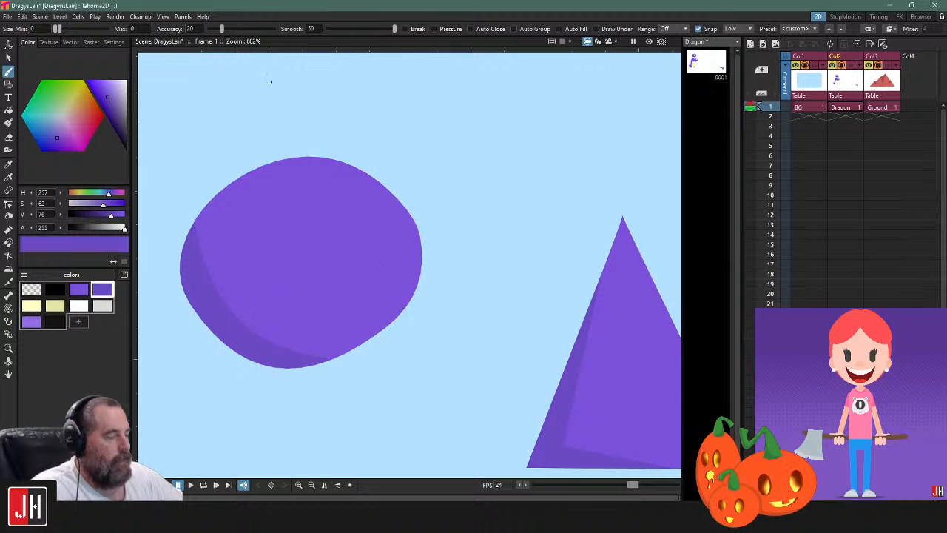
key("g")
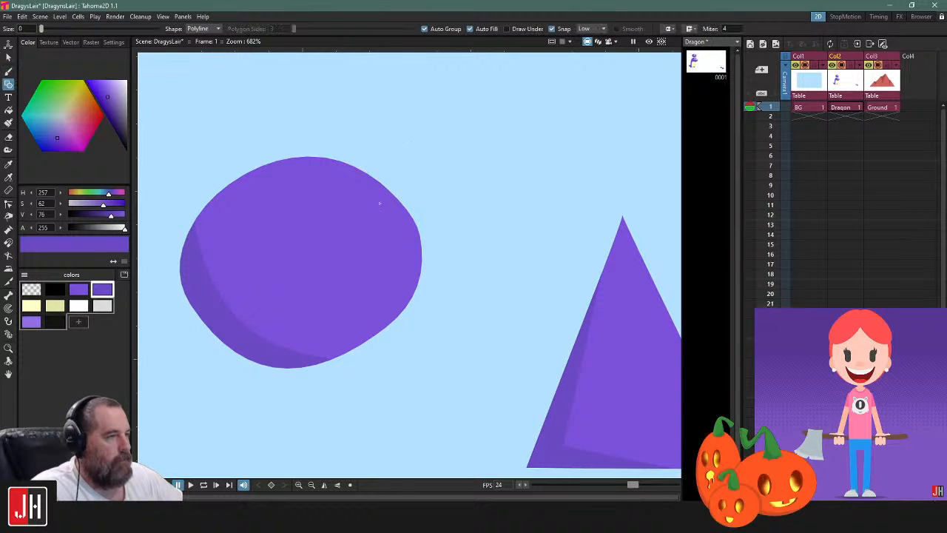
left_click(392, 194)
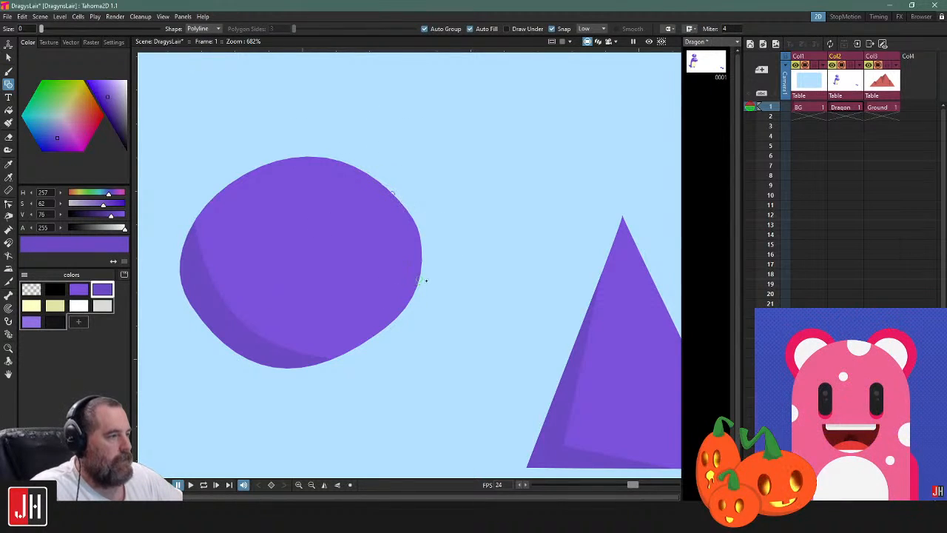
left_click_drag(419, 274, 412, 309)
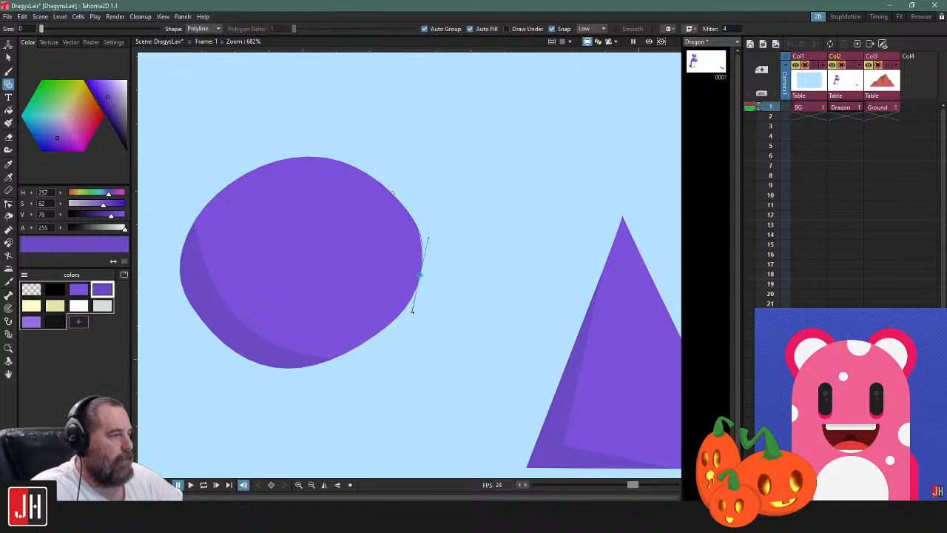
left_click(360, 344)
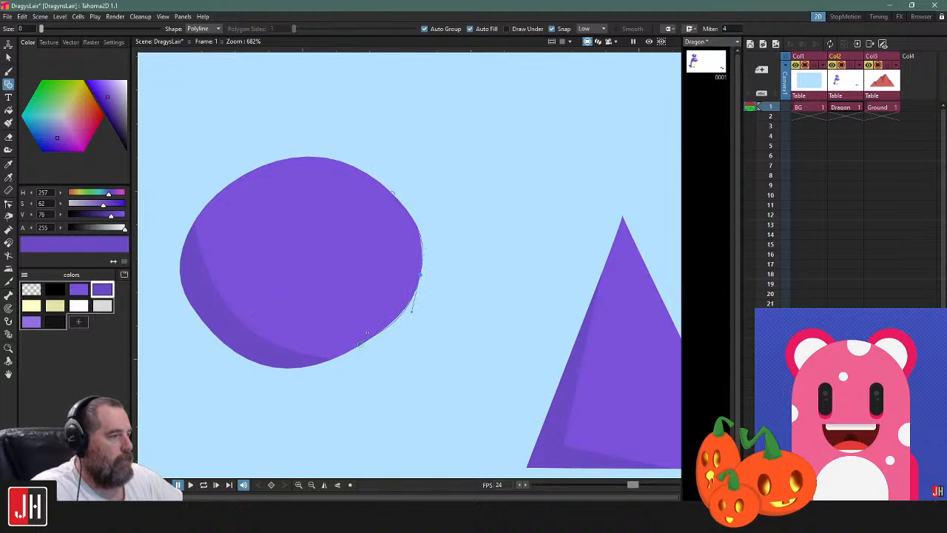
left_click_drag(392, 194, 363, 120)
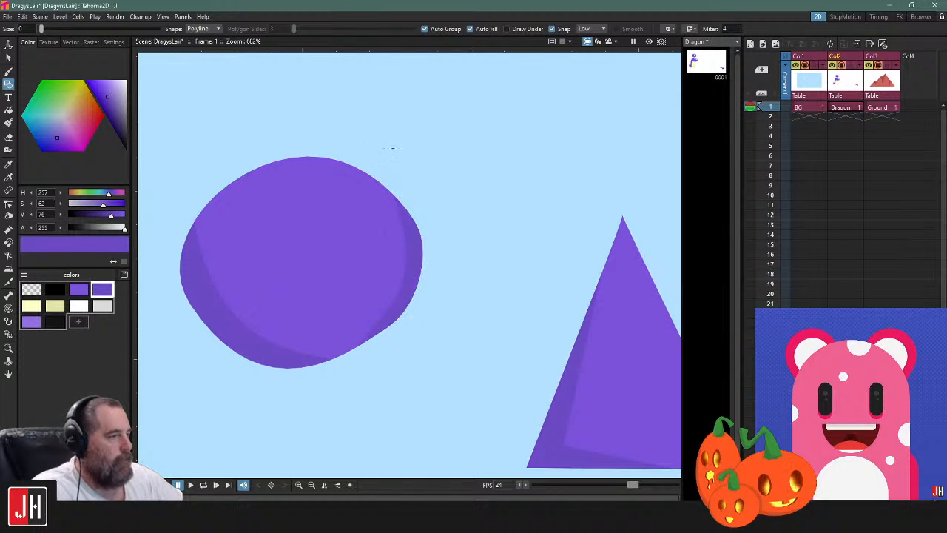
Adjust the control points of the right-hand shadow's outer curve to follow the ball's edge
key("k")
scroll(410, 307, "up", 4)
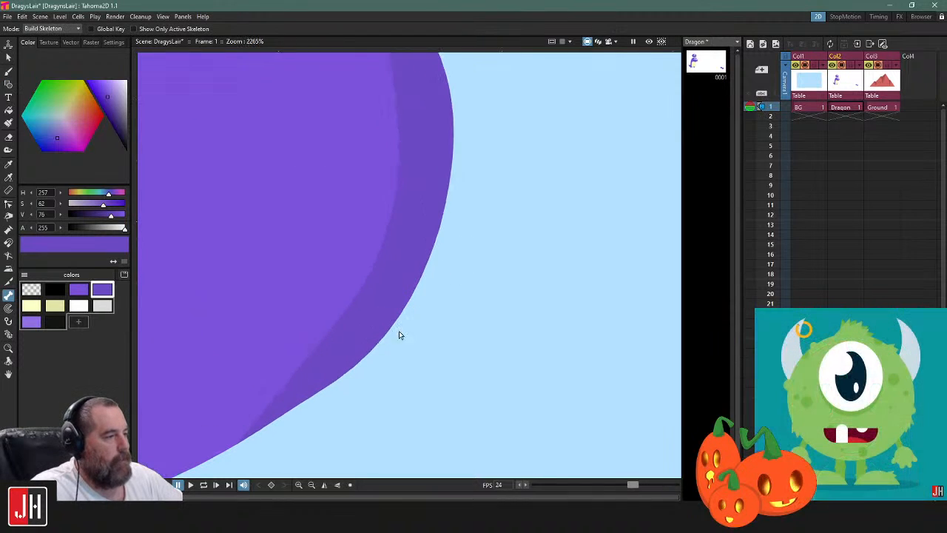
key("c")
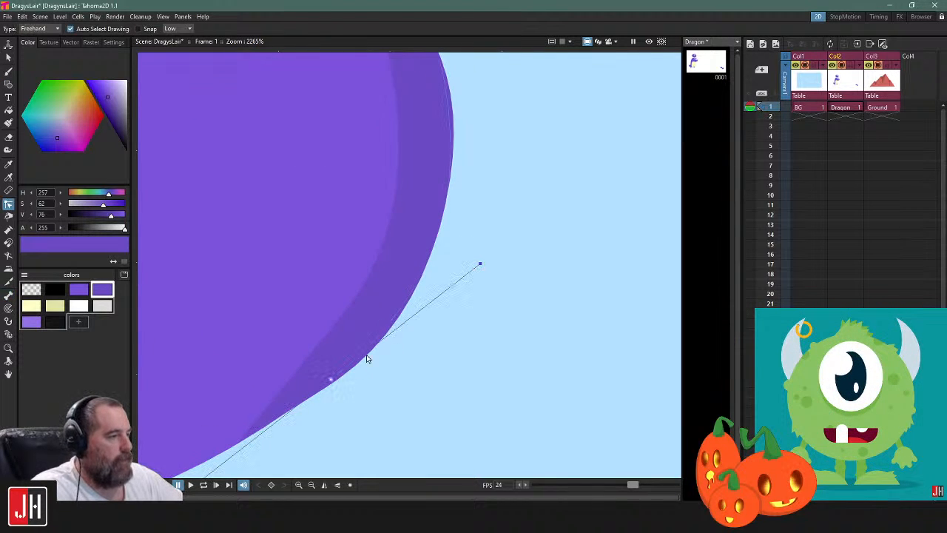
left_click(331, 379)
left_click(414, 299)
left_click(408, 308)
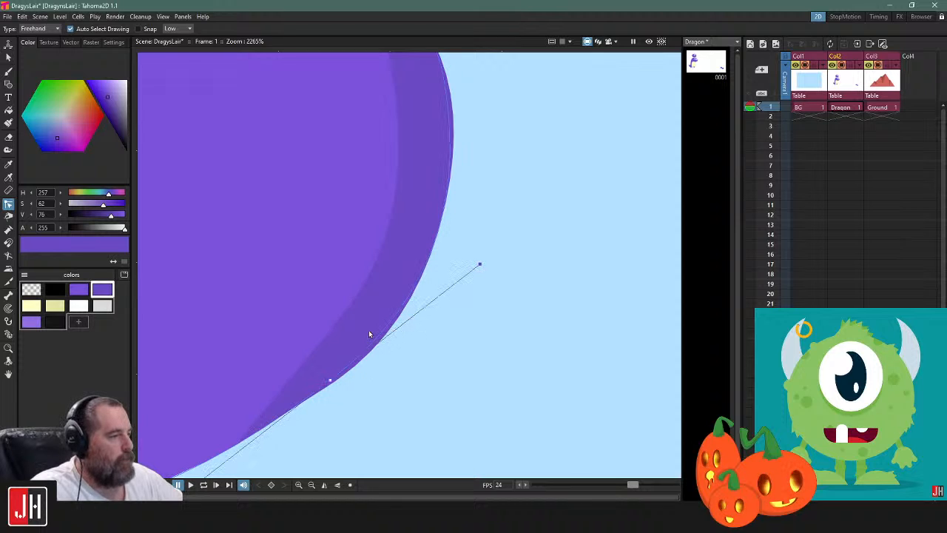
left_click(350, 307)
mouse_move(445, 205)
left_mouse_down()
mouse_move(438, 191)
mouse_move(447, 203)
left_mouse_up()
left_click_drag(420, 325, 410, 341)
left_click(495, 292)
Select the ball's right-hand shadow to examine it as a separate grouped shape
scroll(493, 293, "down", 12)
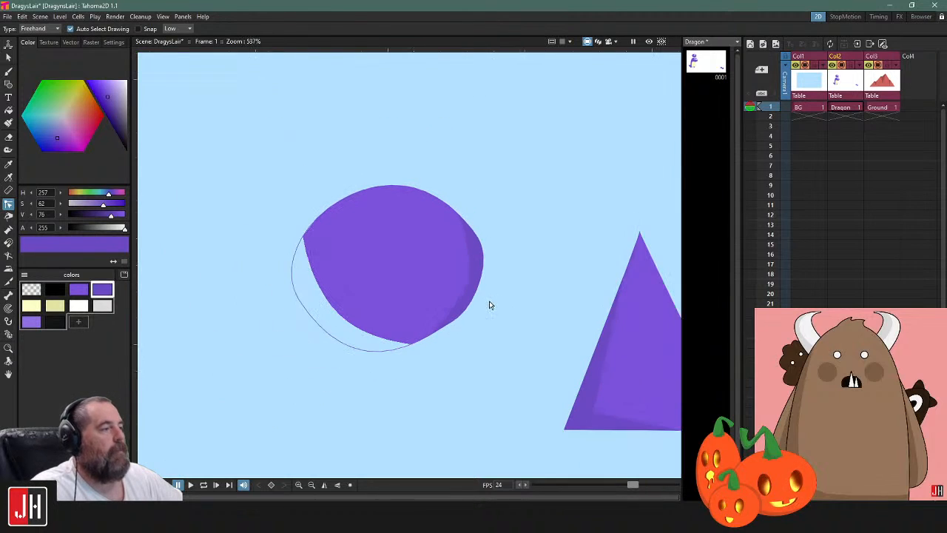
scroll(482, 308, "up", 4)
key("s")
left_click(424, 325)
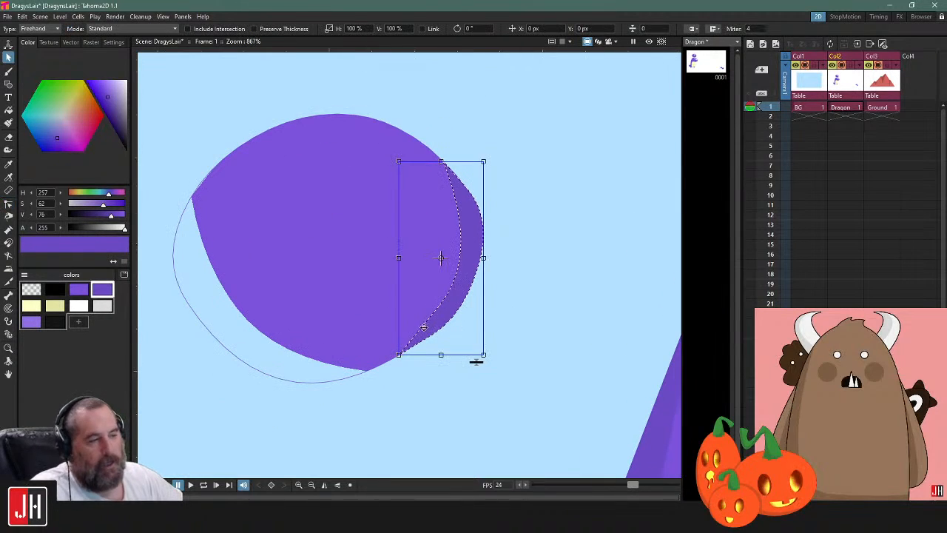
Select the practice ball and triangle with all their shading and delete them from the Dragon drawing
scroll(447, 314, "down", 2)
scroll(448, 314, "down", 2)
mouse_move(486, 217)
left_mouse_down()
mouse_move(606, 232)
mouse_move(482, 207)
left_mouse_up()
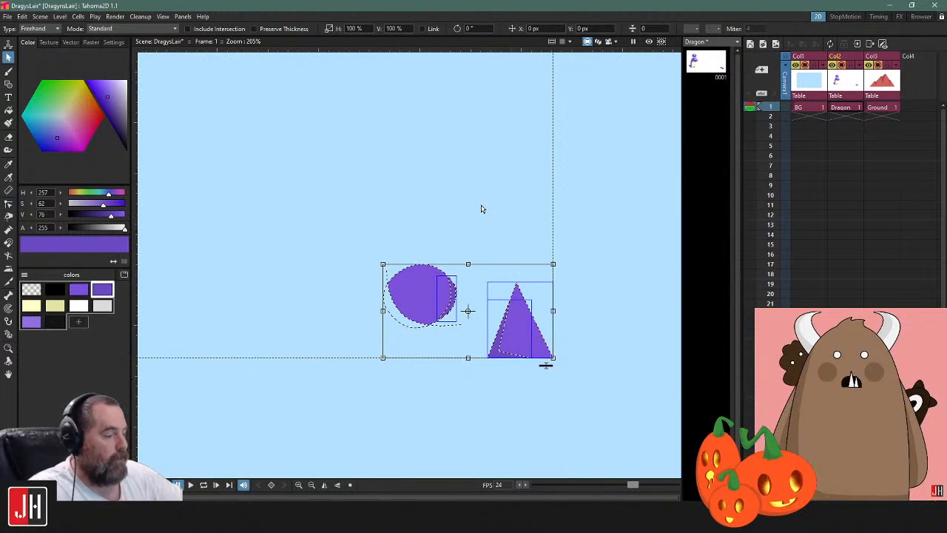
key("Delete")
scroll(355, 216, "down", 6)
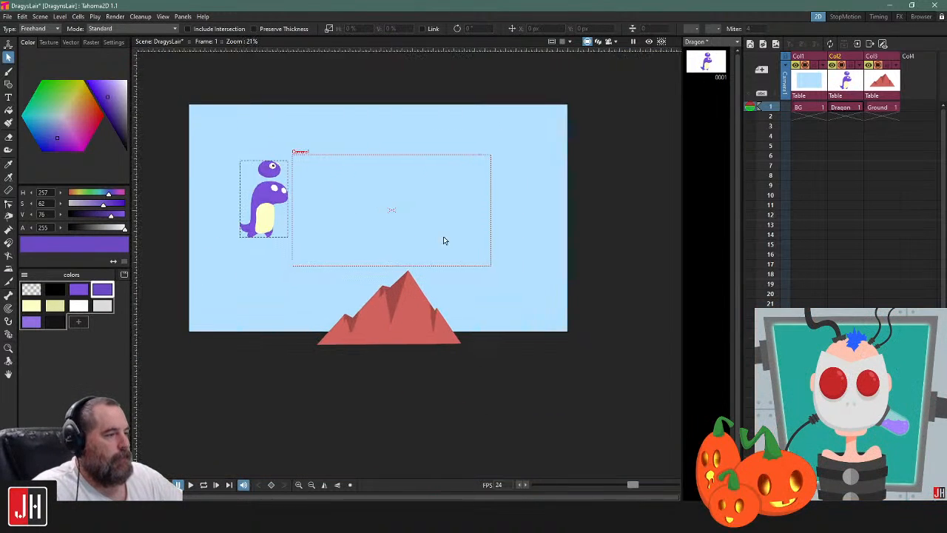
scroll(322, 206, "up", 2)
scroll(322, 206, "up", 1)
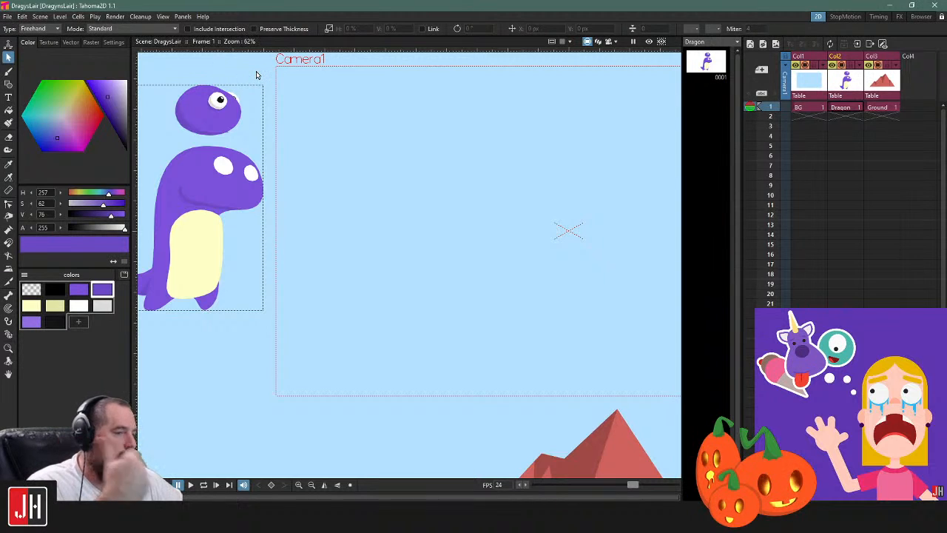
Load the scene Glim Tree.tnz from the Christmas 2020 project's scenes folder
left_click(7, 16)
left_click(48, 43)
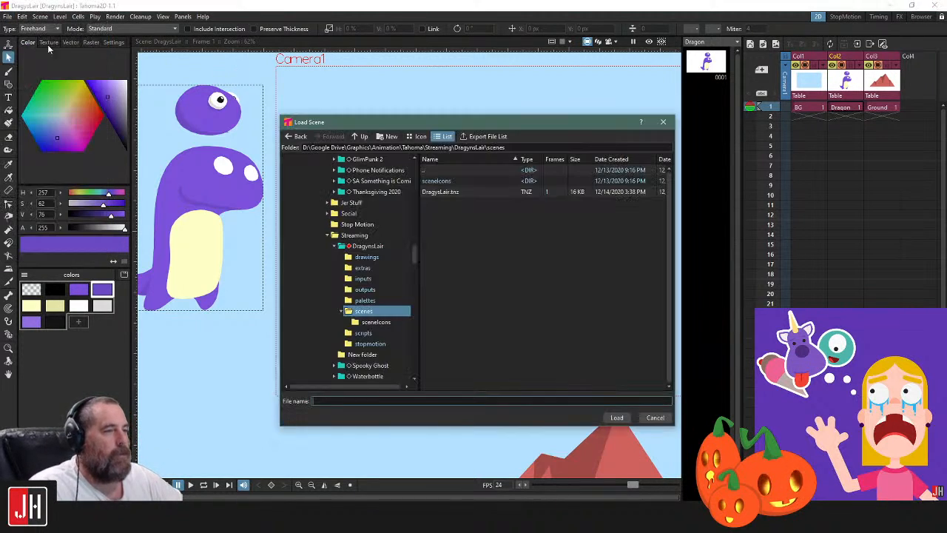
scroll(362, 227, "up", 2)
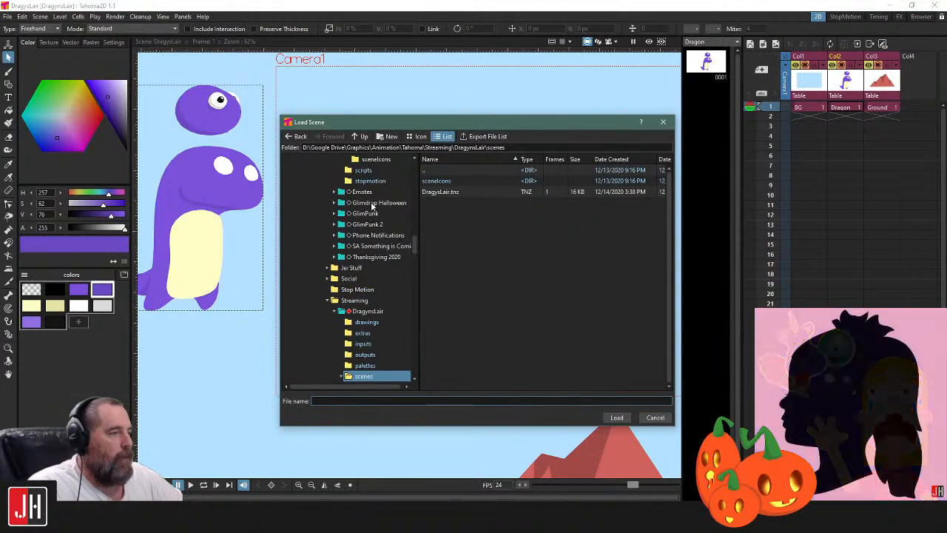
scroll(361, 188, "up", 1)
left_click(363, 180)
left_click(459, 192)
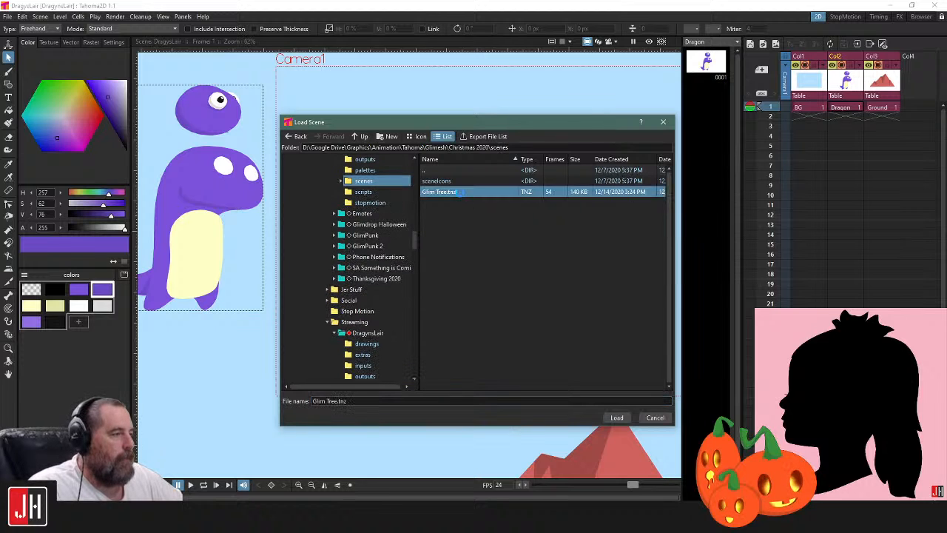
double_click(459, 192)
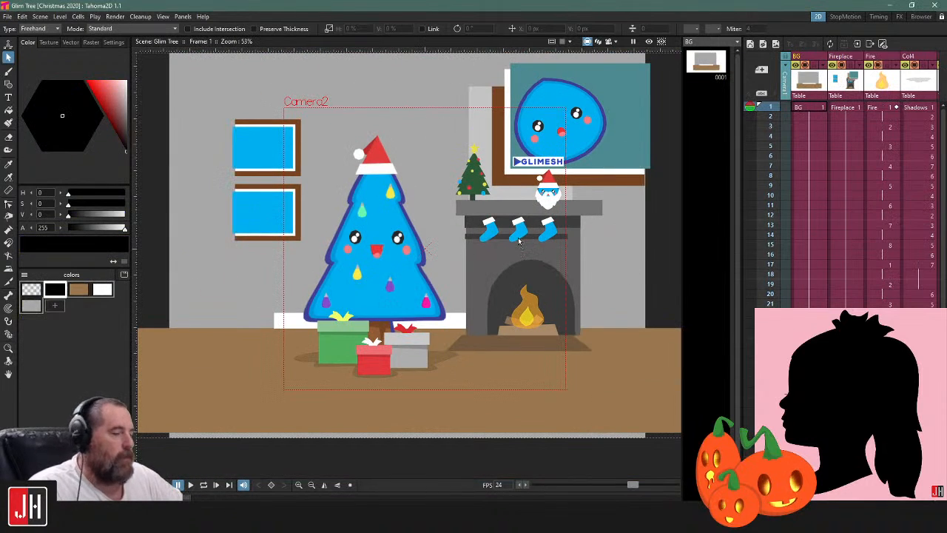
Examine the flat shading on the Christmas scene's tree, fireplace, presents and wall pictures
left_click_drag(518, 240, 473, 277)
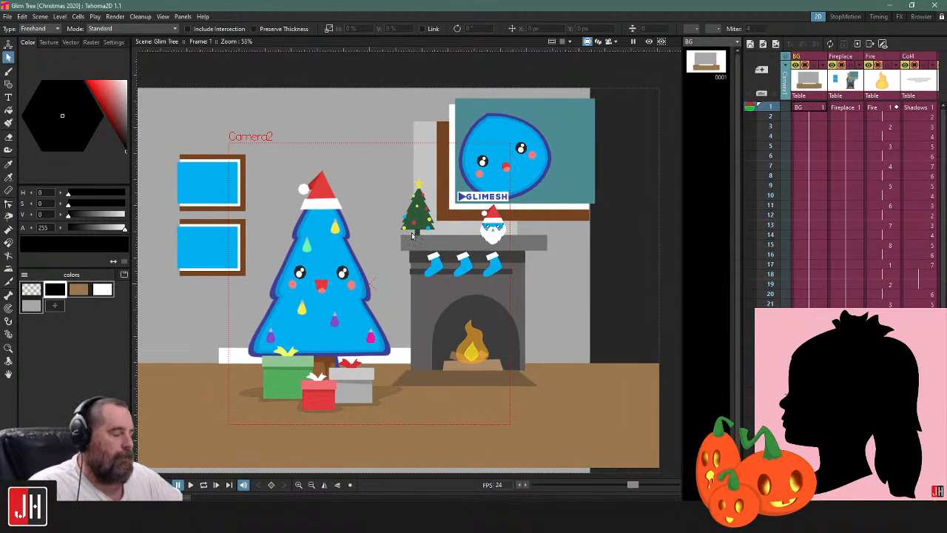
scroll(438, 260, "up", 2)
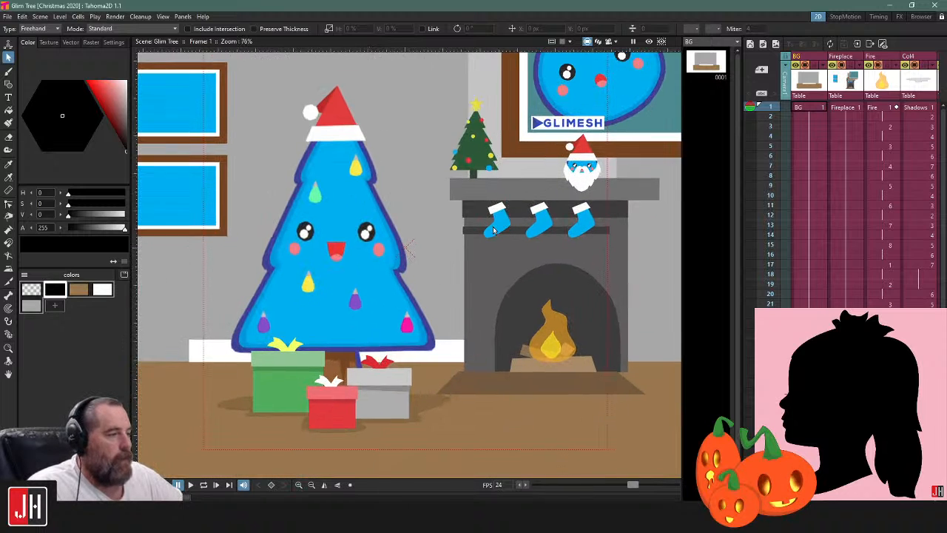
left_click_drag(431, 255, 419, 289)
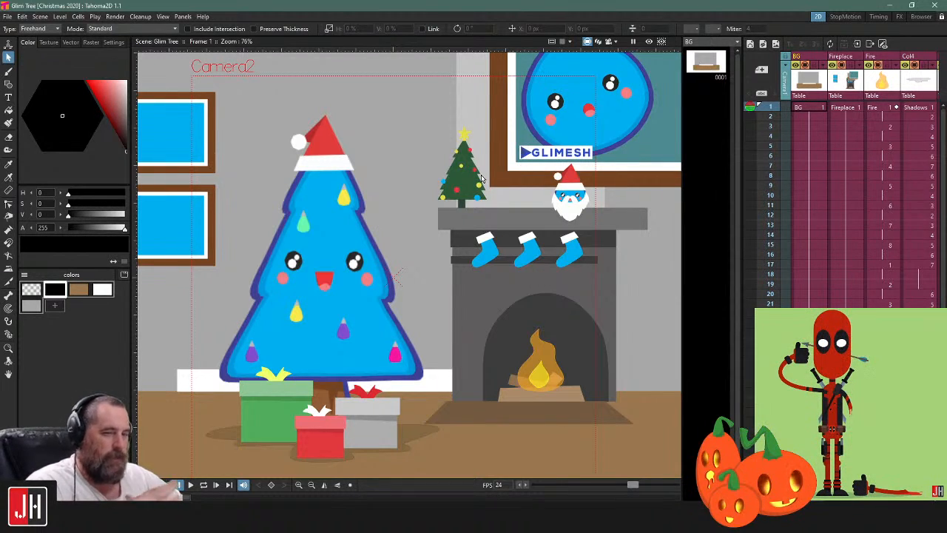
scroll(415, 169, "down", 4)
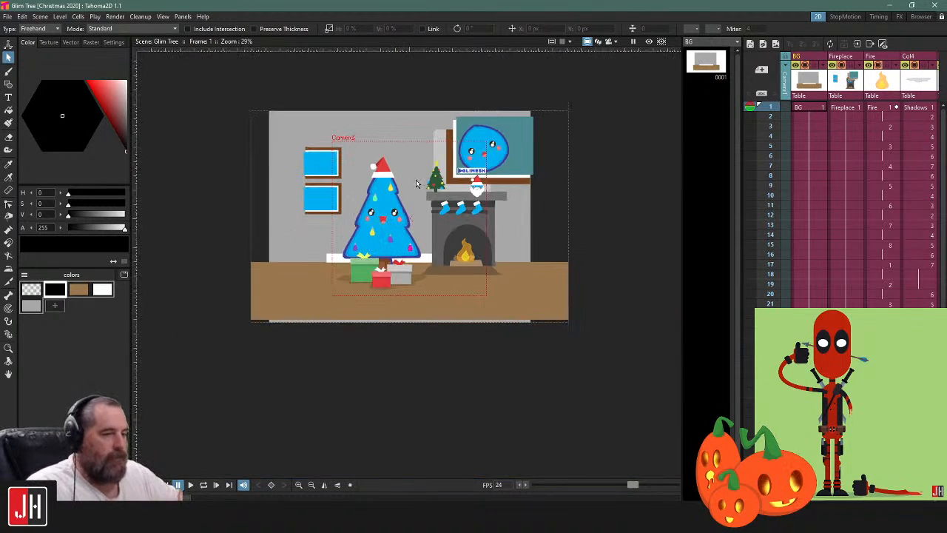
scroll(416, 184, "up", 4)
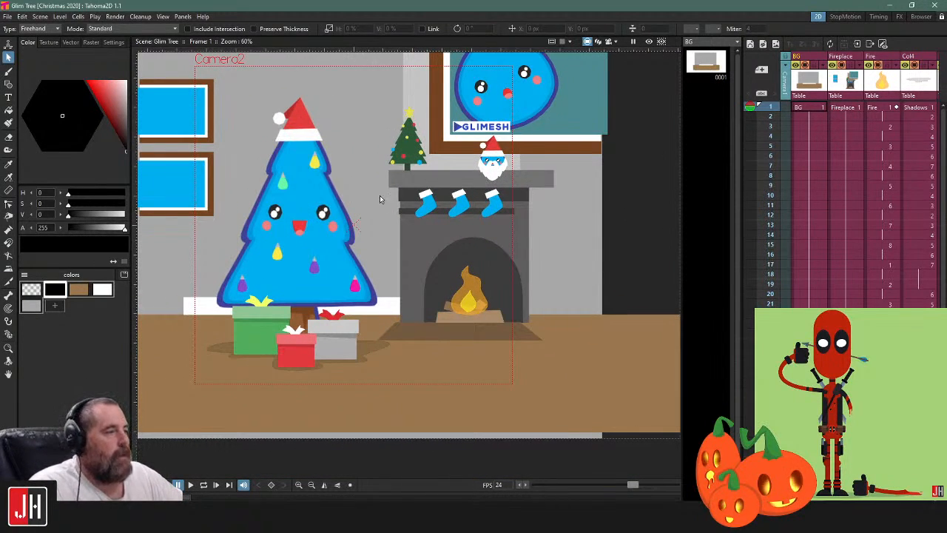
left_click_drag(379, 196, 424, 215)
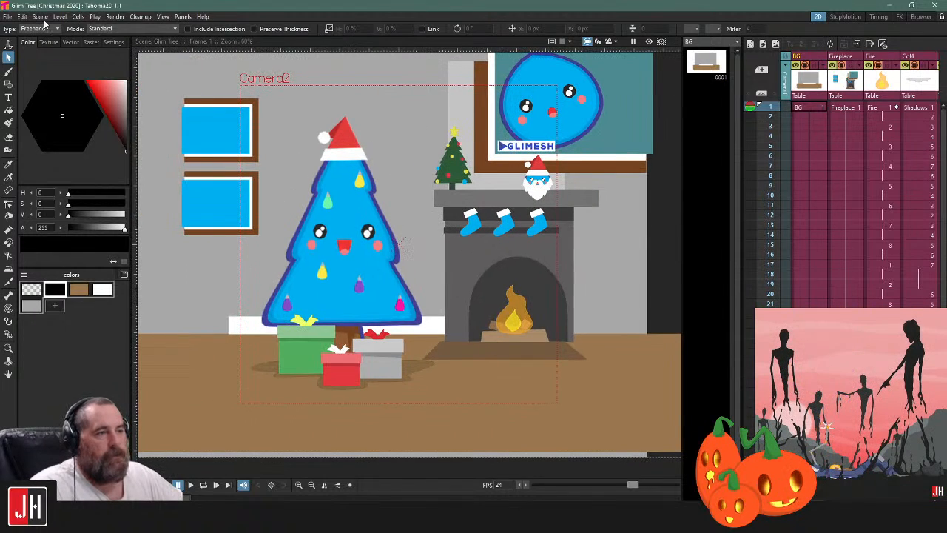
Load the scene DragysLair.tnz from the DragynsLair project's scenes folder
left_click(7, 16)
left_click(21, 40)
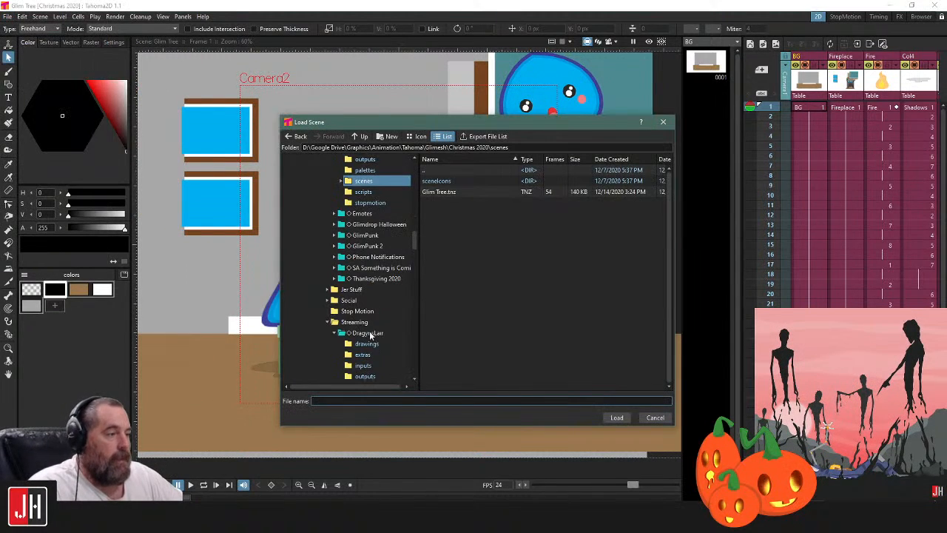
scroll(374, 333, "down", 1)
left_click(363, 365)
double_click(444, 192)
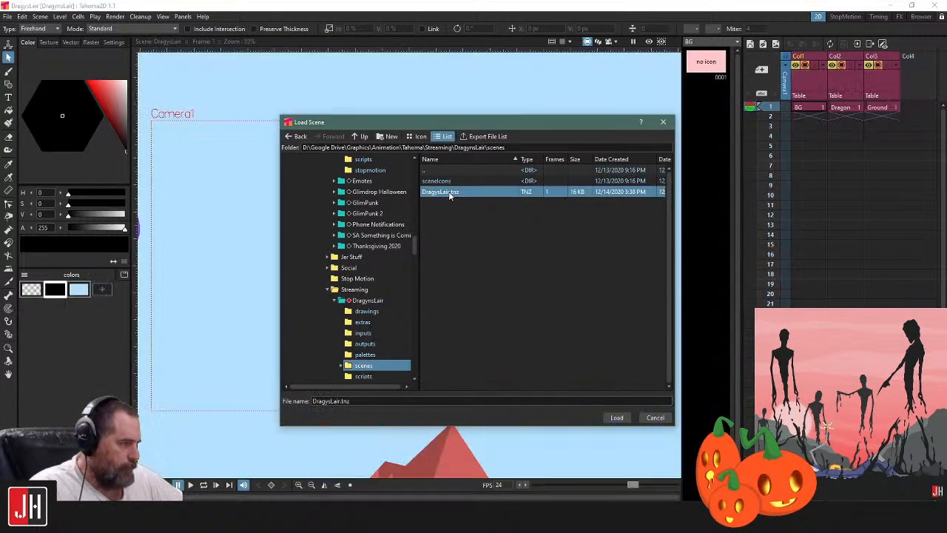
Draw a closed, black-filled five-point polyline with an inward notch inside the camera frame of the BG drawing
scroll(444, 226, "down", 5)
scroll(403, 232, "up", 2)
scroll(404, 232, "up", 1)
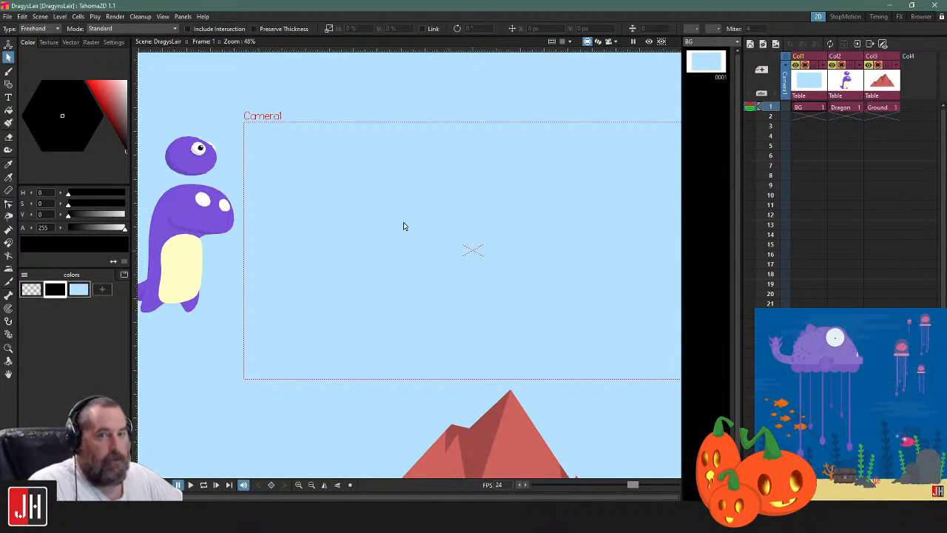
left_click(8, 83)
scroll(395, 245, "up", 1)
left_click(438, 200)
left_click(313, 277)
left_click(464, 323)
left_click(532, 249)
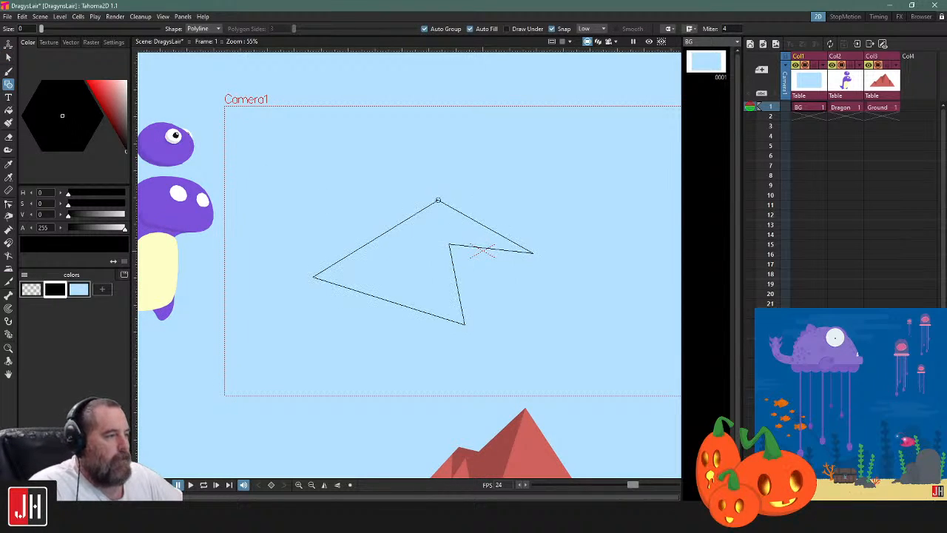
left_click(438, 200)
Bend the black shape's straight upper-right edge into a rounded bulge with the Control Point Editor and adjust its curve handles
scroll(480, 232, "up", 1)
key("c")
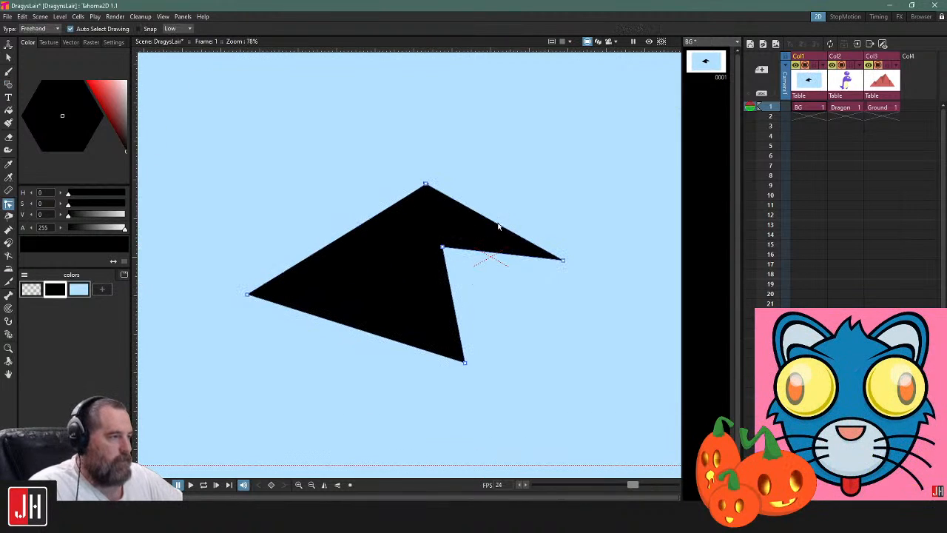
left_click_drag(553, 179, 554, 176)
left_click(603, 187)
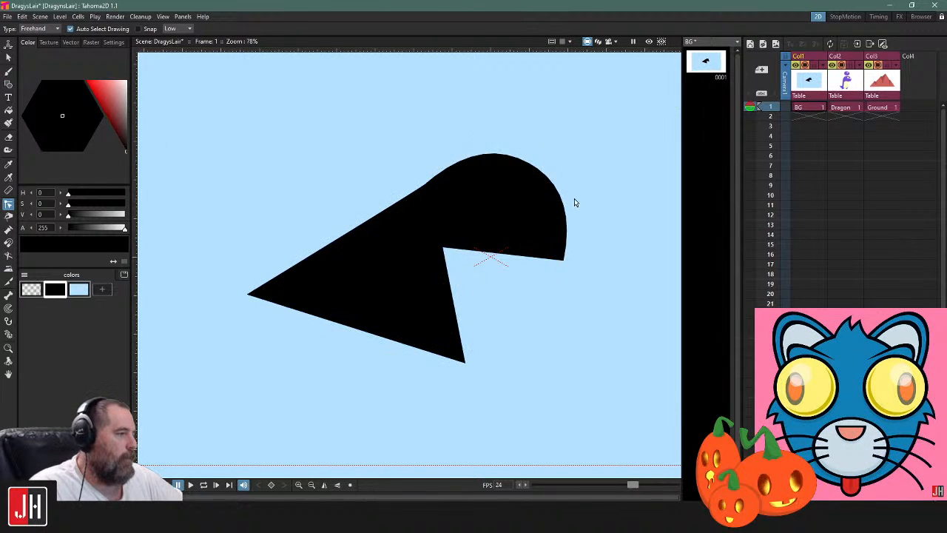
left_click(432, 188)
left_click_drag(427, 182, 448, 179)
left_click(453, 155)
left_click(457, 170)
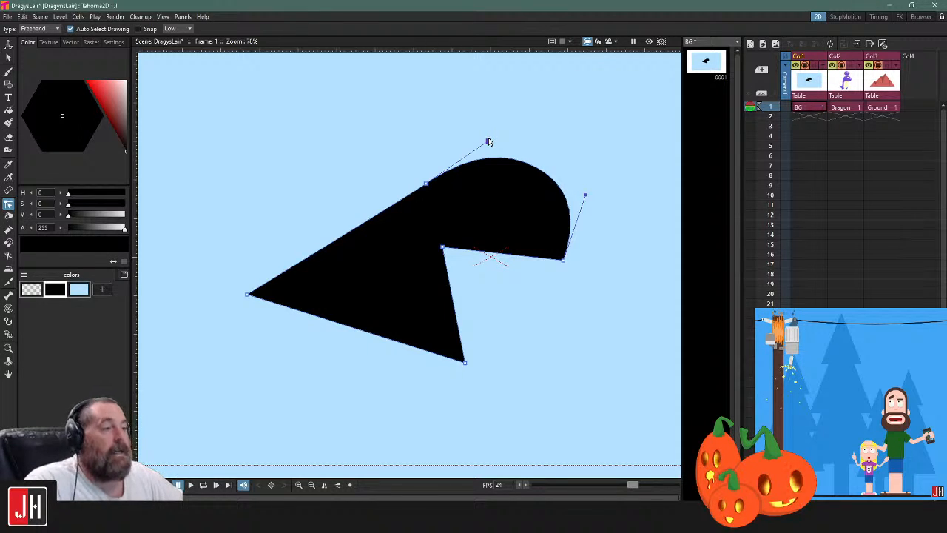
Load the scene Glim Tree.tnz from the Christmas 2020 project's scenes folder
left_click(6, 17)
left_click(29, 38)
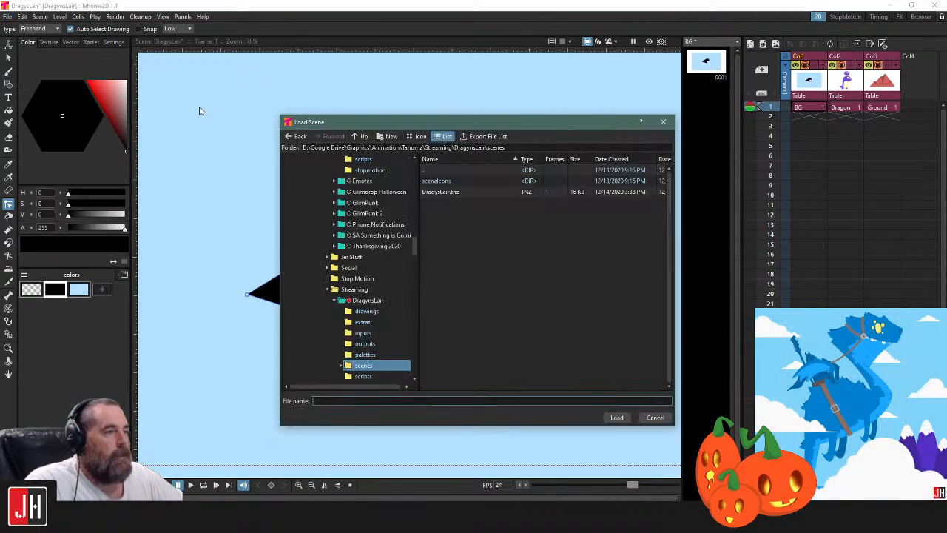
scroll(385, 251, "up", 4)
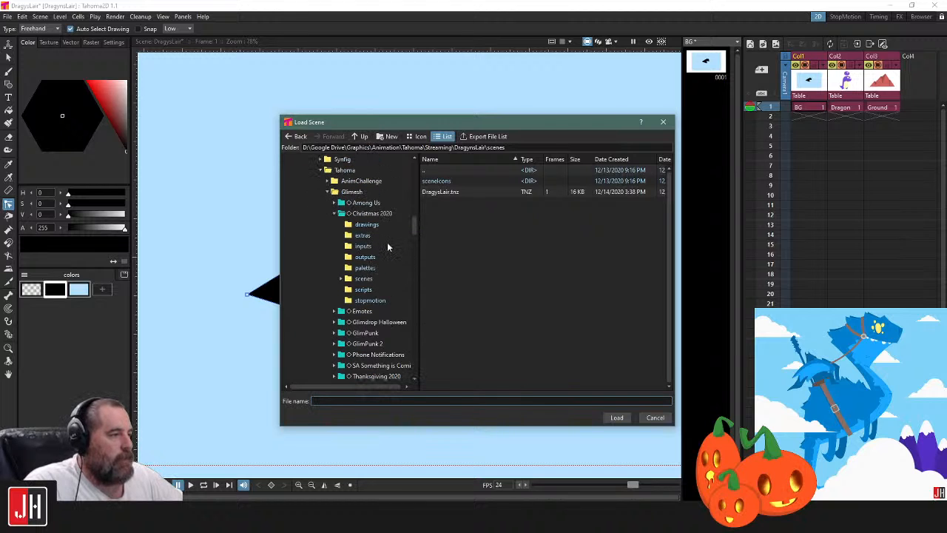
left_click(371, 281)
left_click(441, 193)
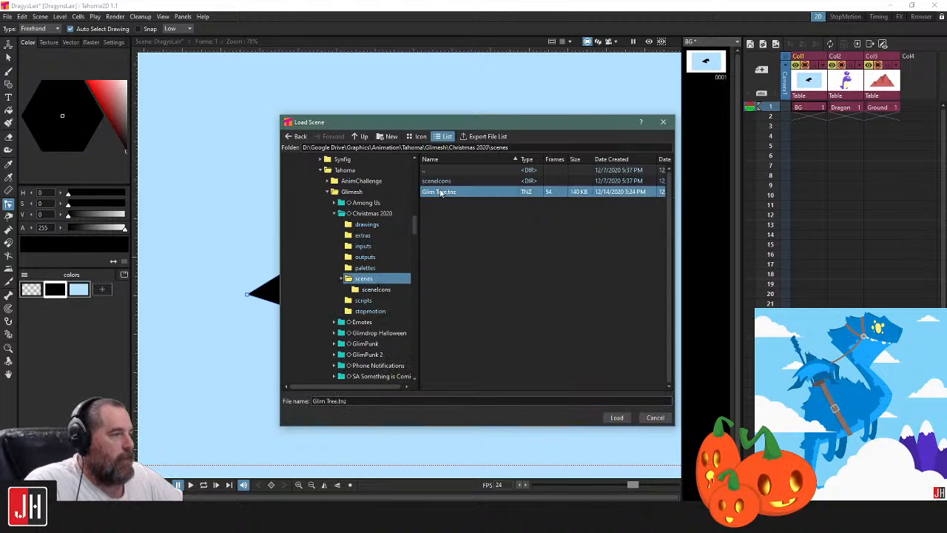
double_click(440, 193)
left_click(508, 271)
left_click(490, 278)
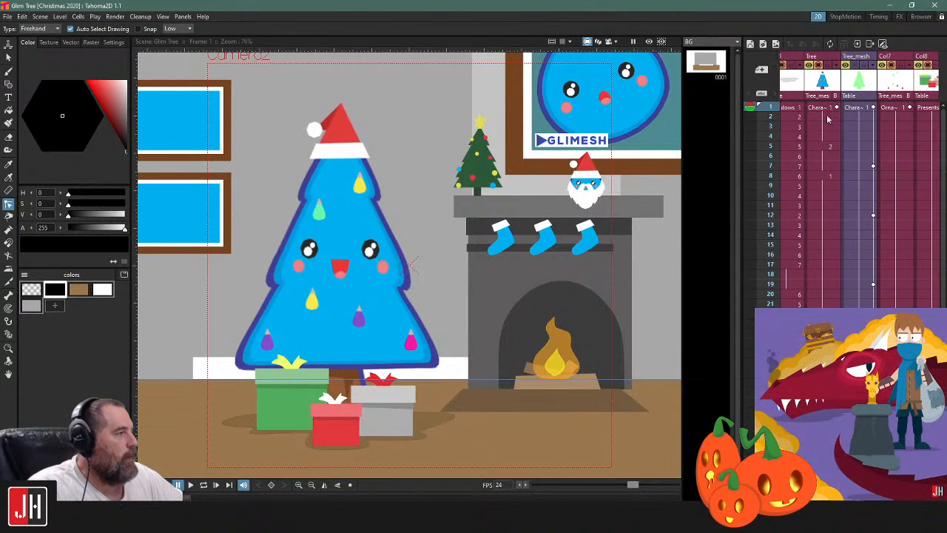
Play back the animation with the Tree_mesh column active to examine how the mesh bends the tree
scroll(330, 152, "up", 2)
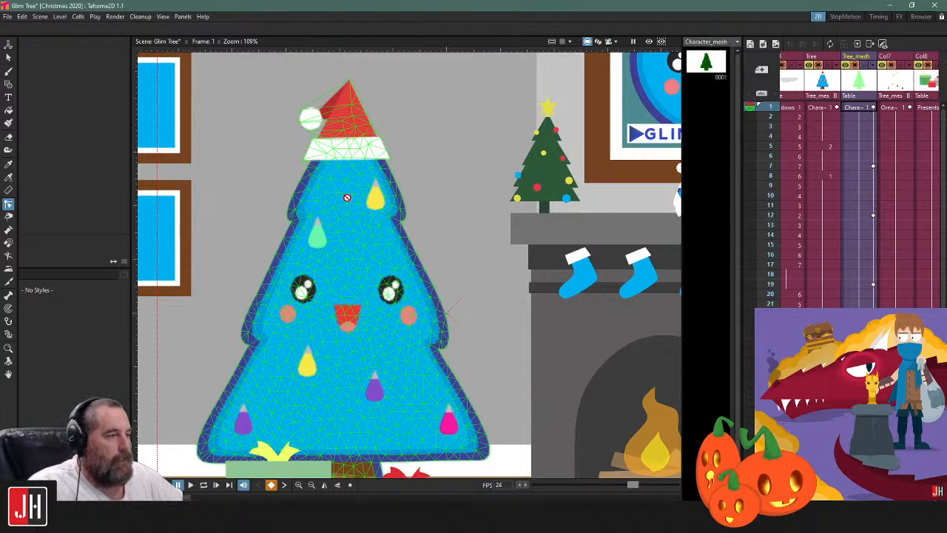
left_click_drag(427, 313, 445, 296)
key("p")
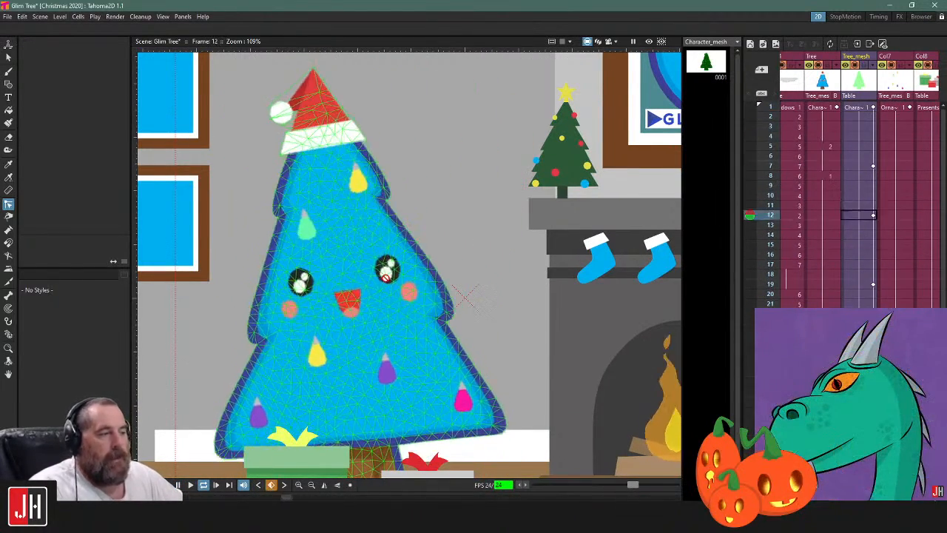
key("p")
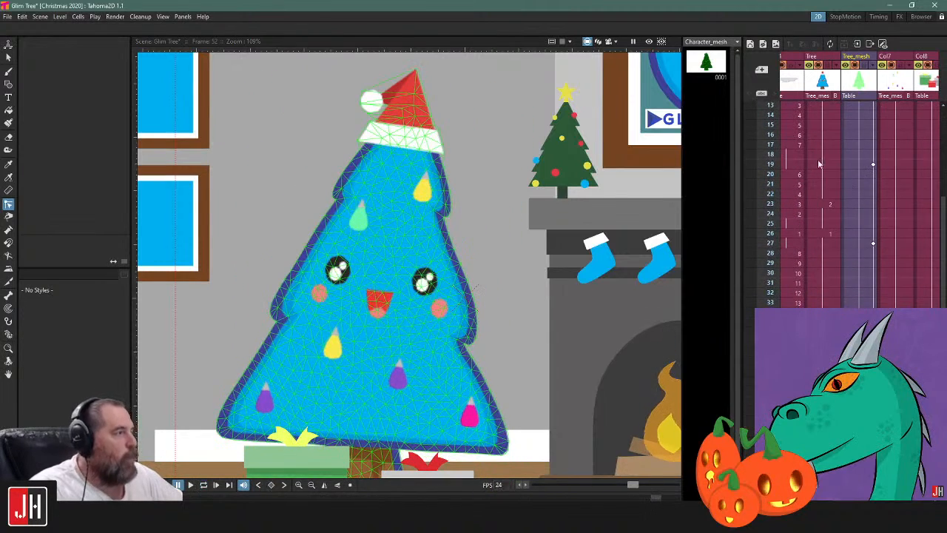
View the Character level's drawings 1 and 2 to compare the tree's eyes
left_click(823, 108)
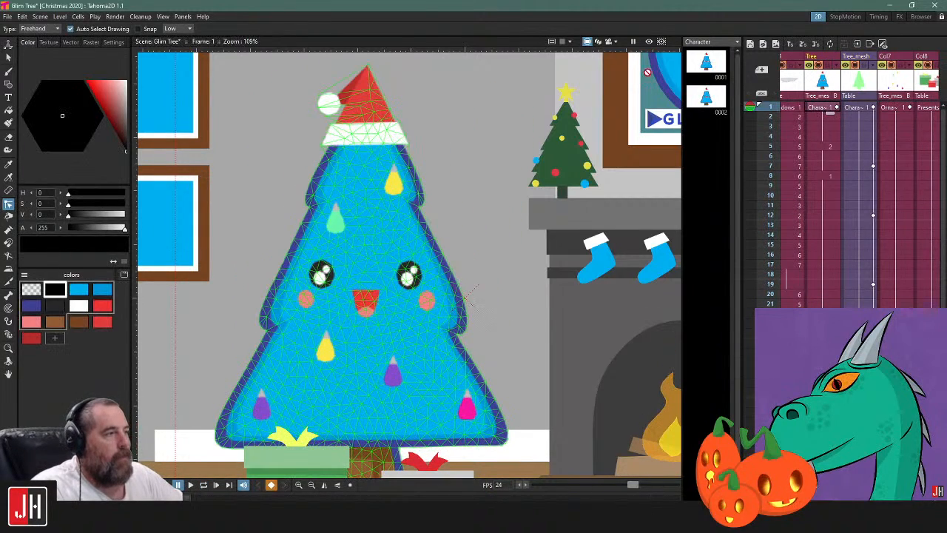
left_click(706, 67)
left_click(711, 100)
scroll(567, 163, "down", 2)
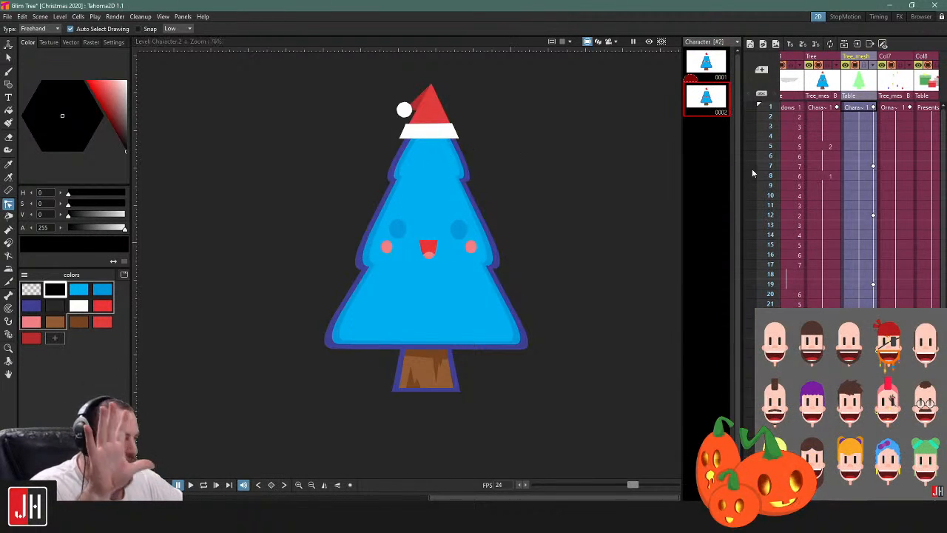
Check the Tree column's drawing changes at frames 5 and 8 against the mesh animation
left_click(824, 148)
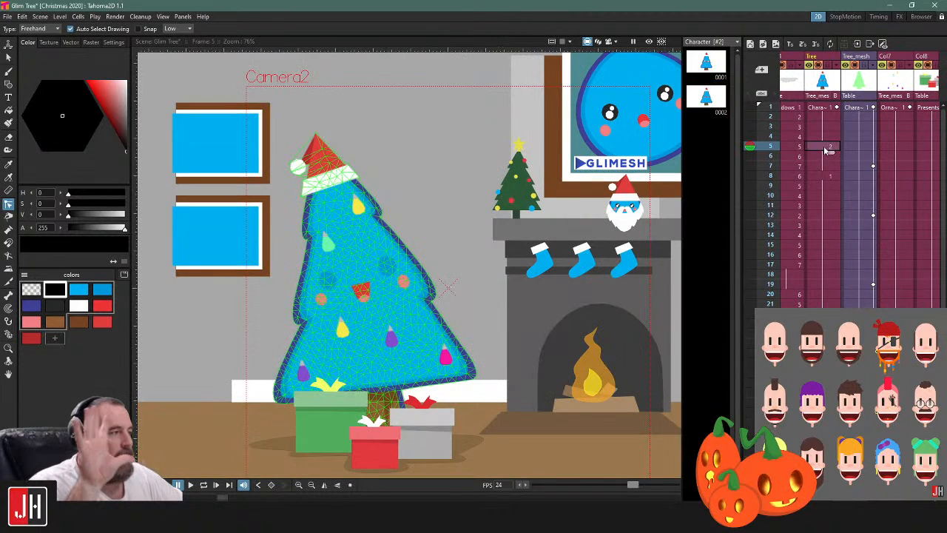
left_click(860, 148)
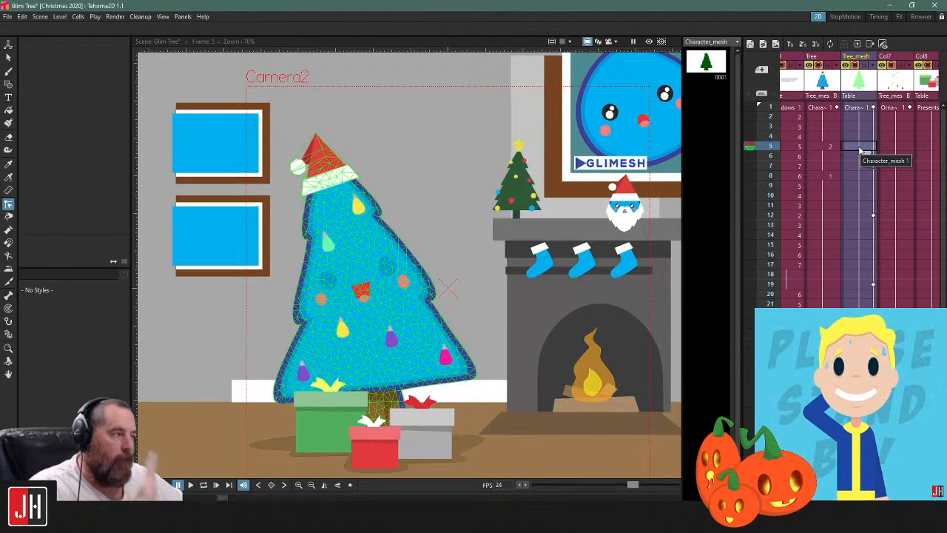
left_click(828, 176)
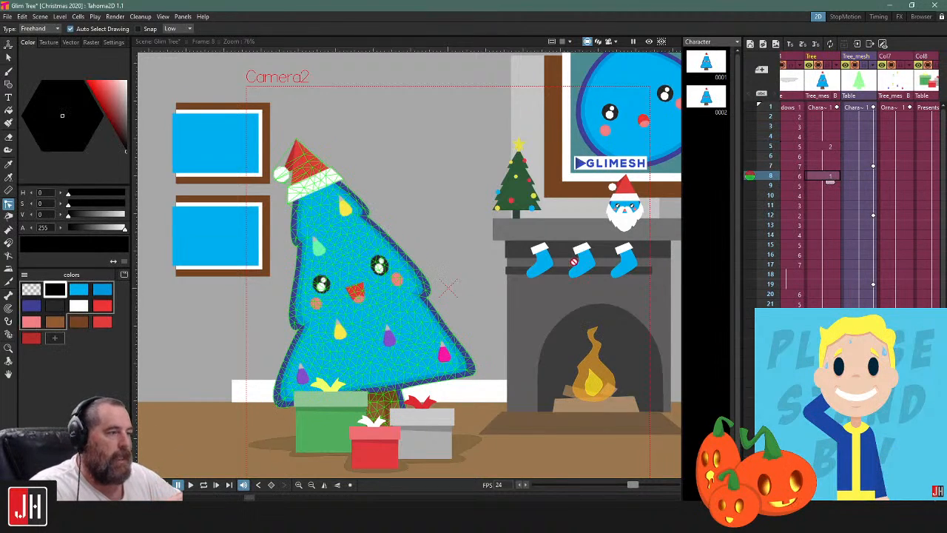
Switch back and forth between the Character level's two drawings to examine the blink
left_click(710, 96)
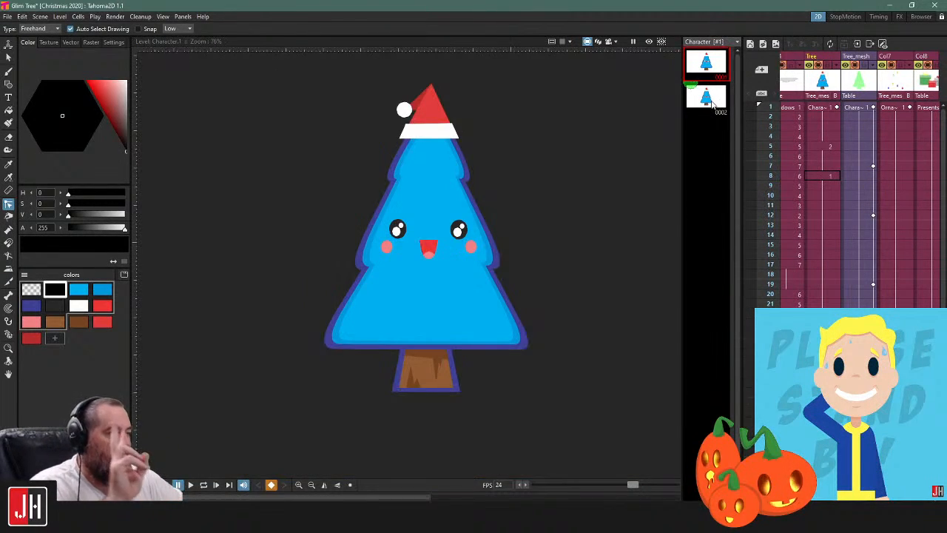
left_click(711, 70)
left_click(718, 97)
left_click(710, 70)
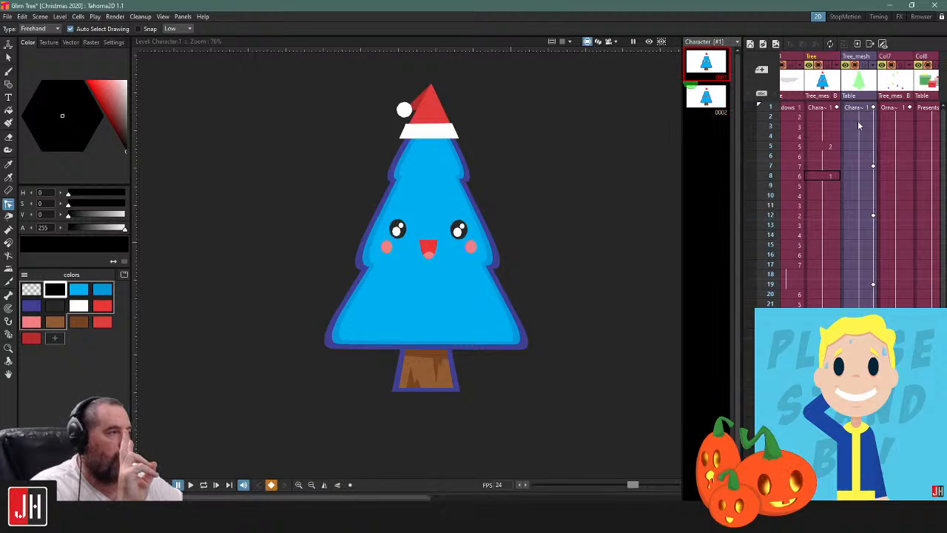
Play the scene in a loop from the first Tree_mesh frame to examine the blink and sway together, and stop playback
left_click(856, 110)
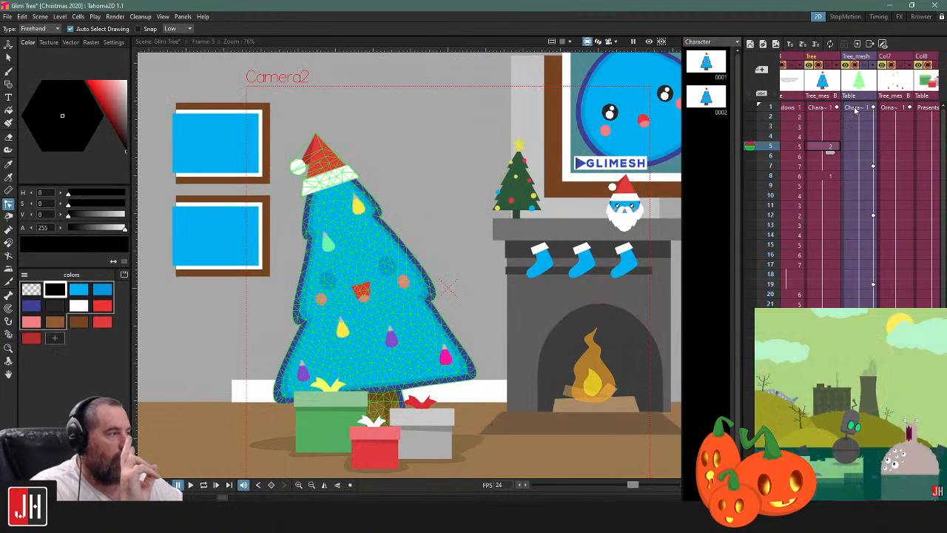
key("l")
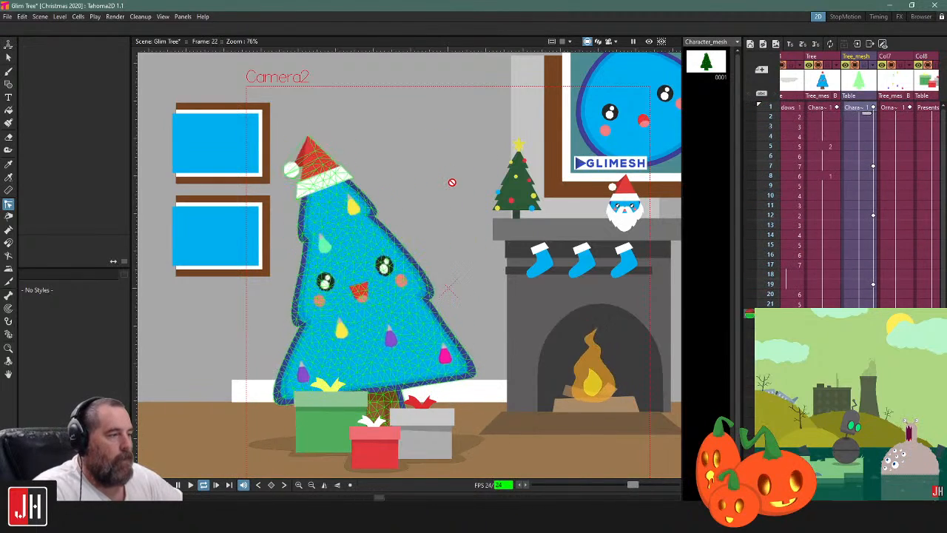
key("l")
View the Fire level's drawings 1 to 8 one by one to examine the frame-by-frame flame
left_click_drag(855, 501, 822, 500)
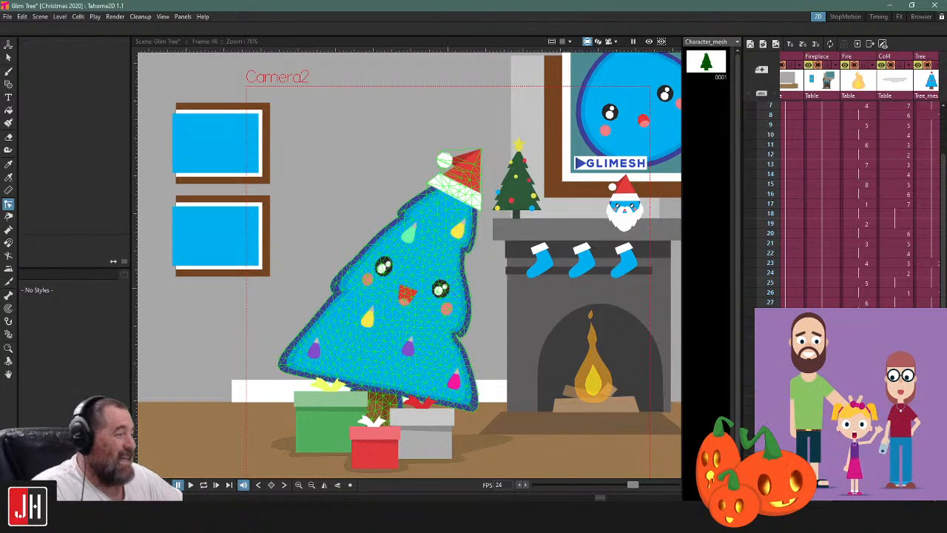
left_click(861, 108)
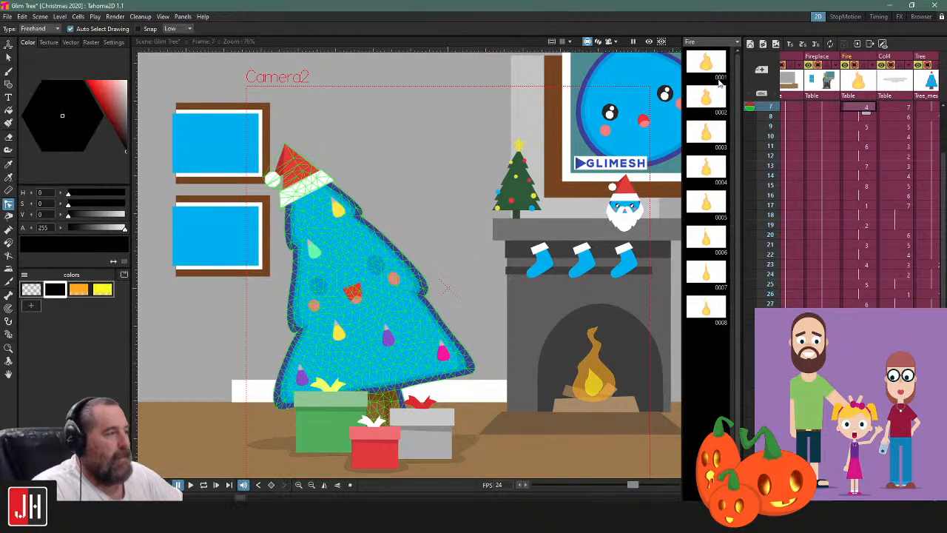
left_click(708, 56)
left_click(710, 104)
left_click(713, 135)
left_click(709, 170)
left_click(711, 201)
left_click(711, 243)
left_click(708, 273)
left_click(707, 310)
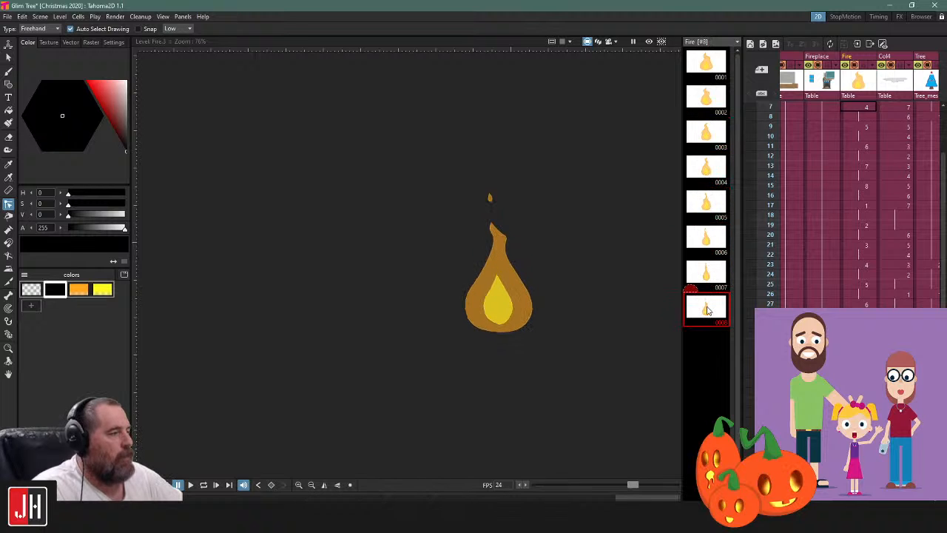
Play the scene in a loop to examine the fire and the swaying tree in motion
left_click(867, 110)
key("l")
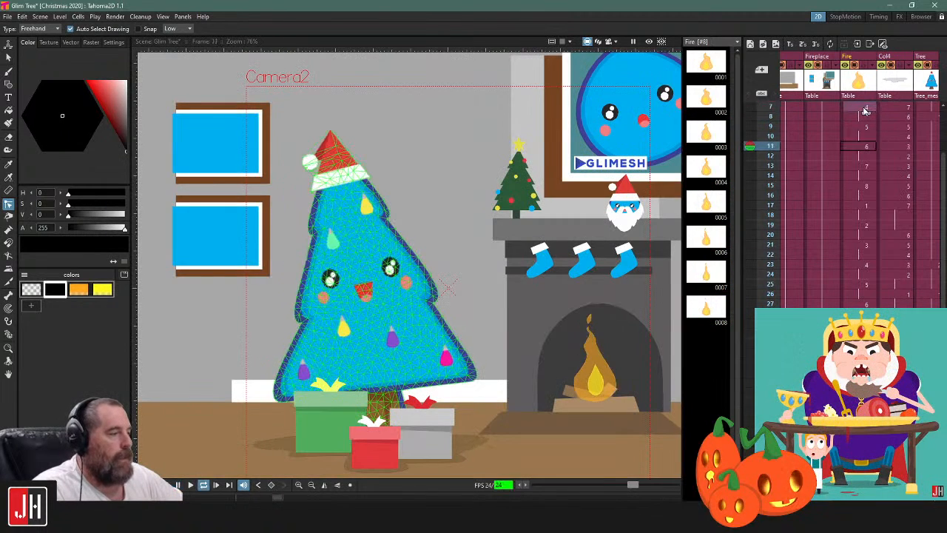
scroll(420, 229, "down", 3)
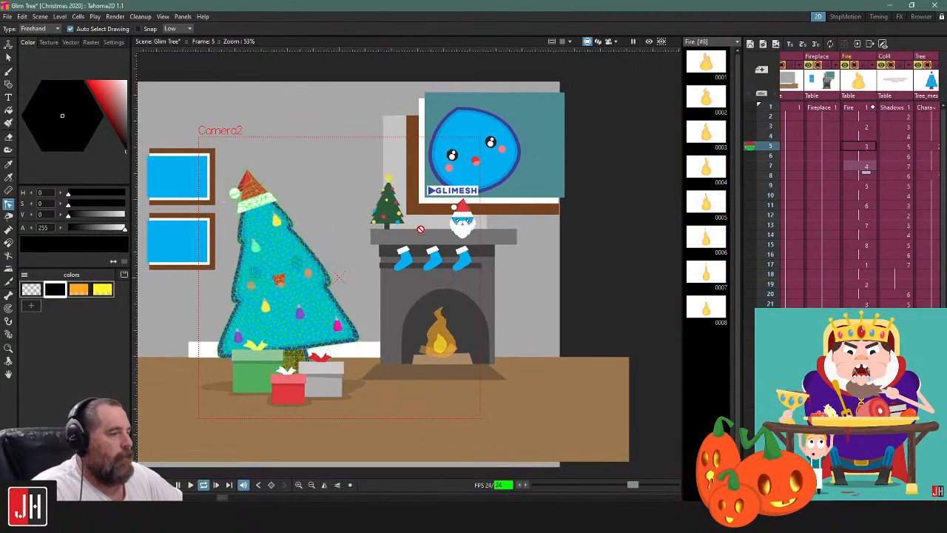
scroll(420, 229, "up", 4)
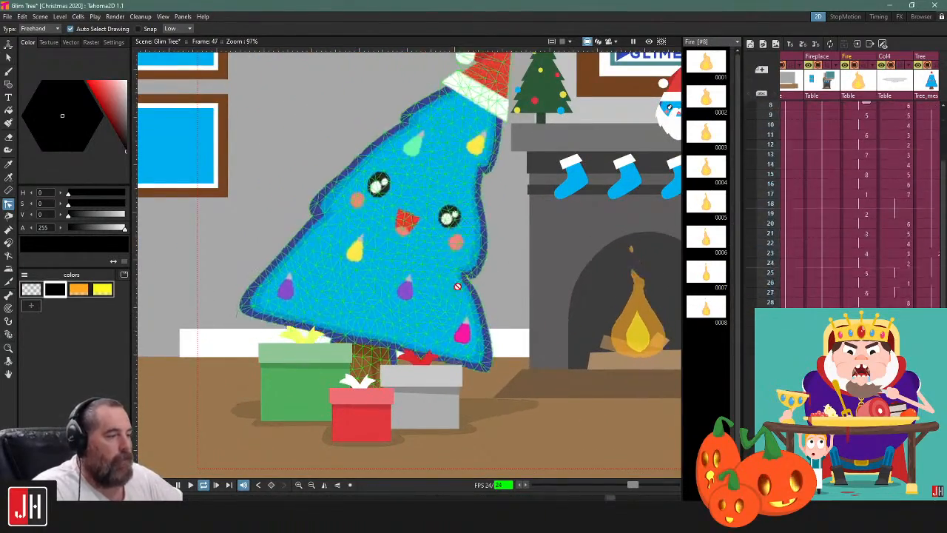
Select the Tree_mesh column, examine the whole scene during playback, and stop the playback
left_click(460, 285)
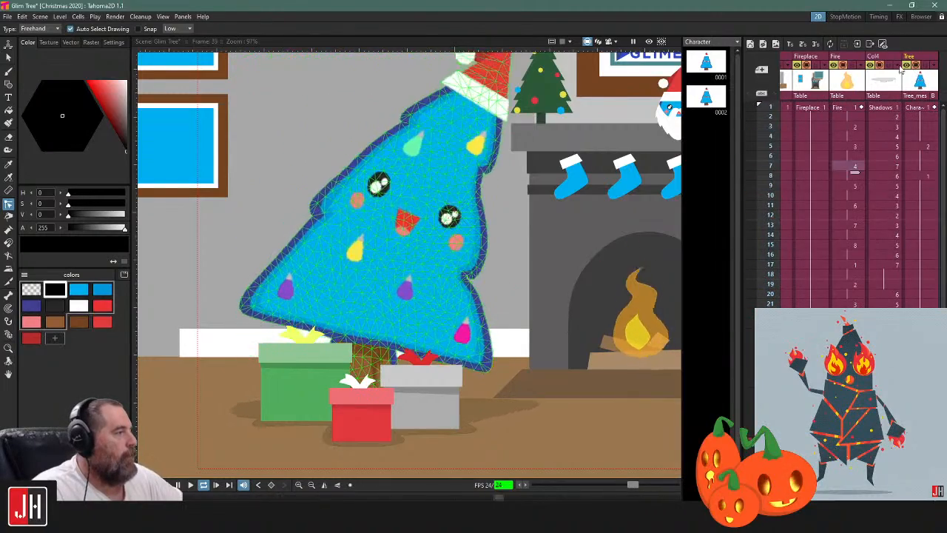
scroll(897, 122, "right", 2)
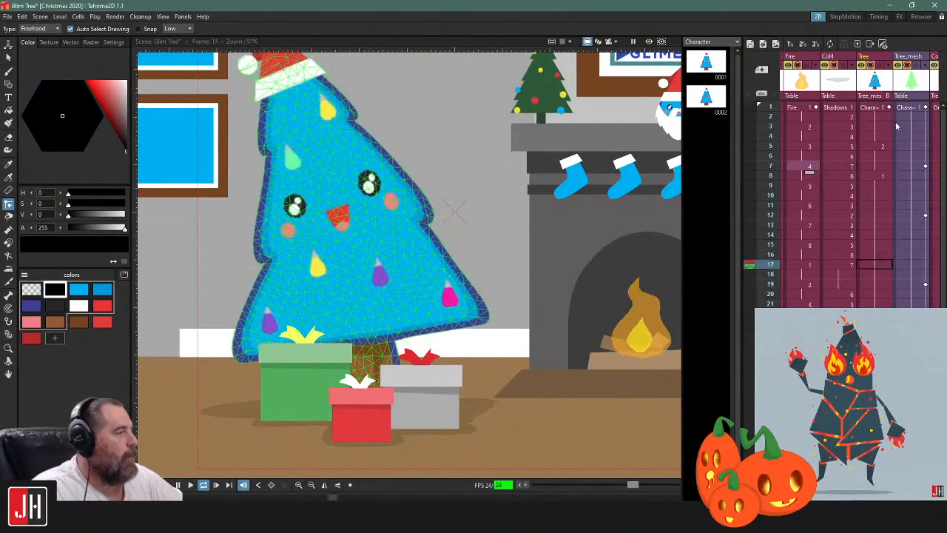
left_click(909, 70)
scroll(458, 267, "down", 4)
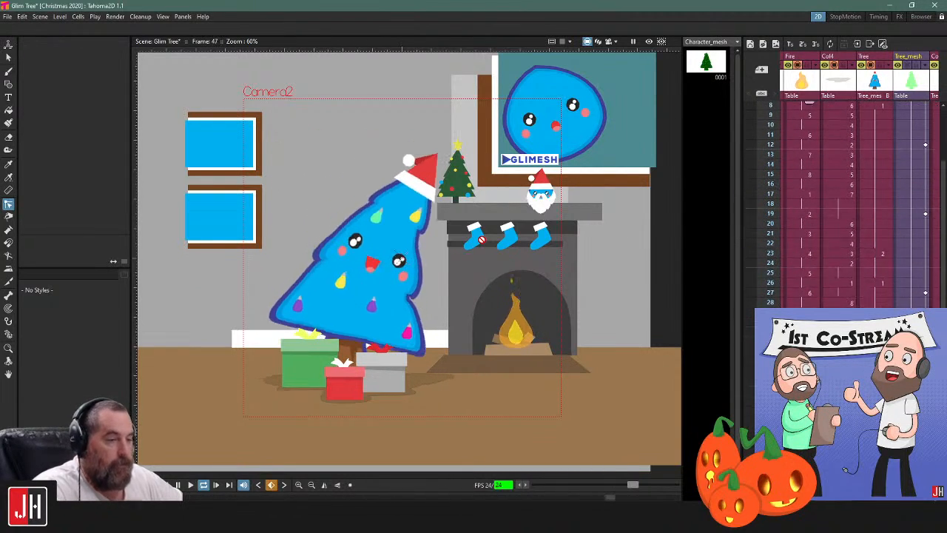
key("l")
scroll(410, 287, "up", 2)
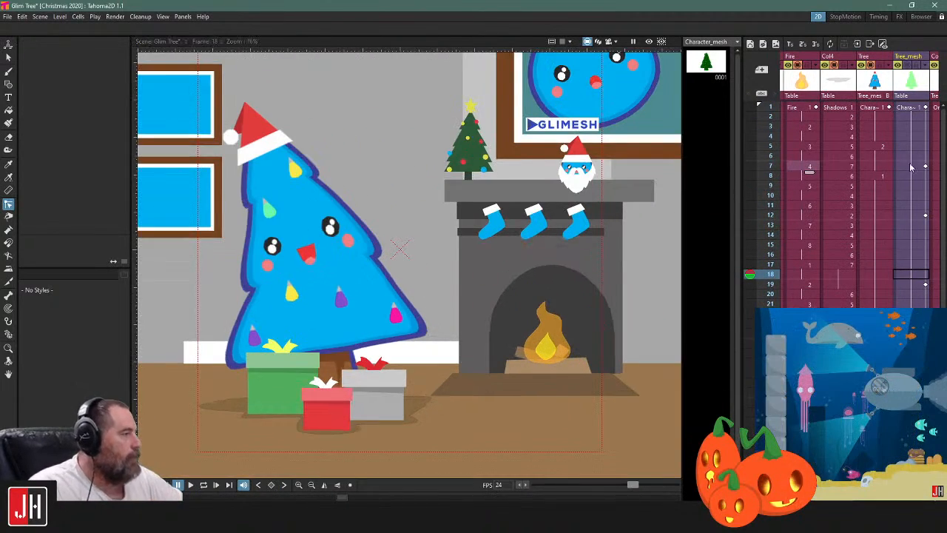
View the Tree column's drawings at frames 1, 5 and 8 to examine the blink timing
left_click(909, 110)
left_click(881, 108)
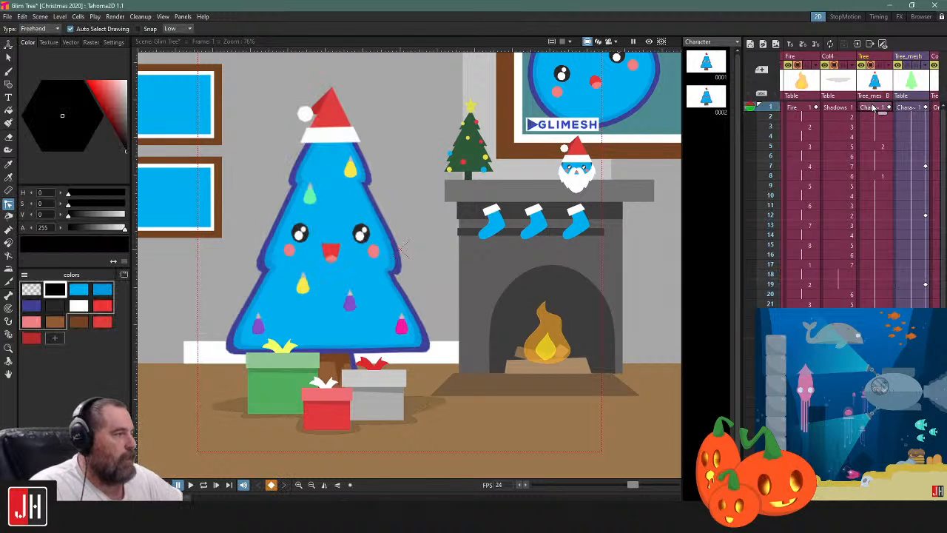
left_click(869, 148)
left_click(870, 176)
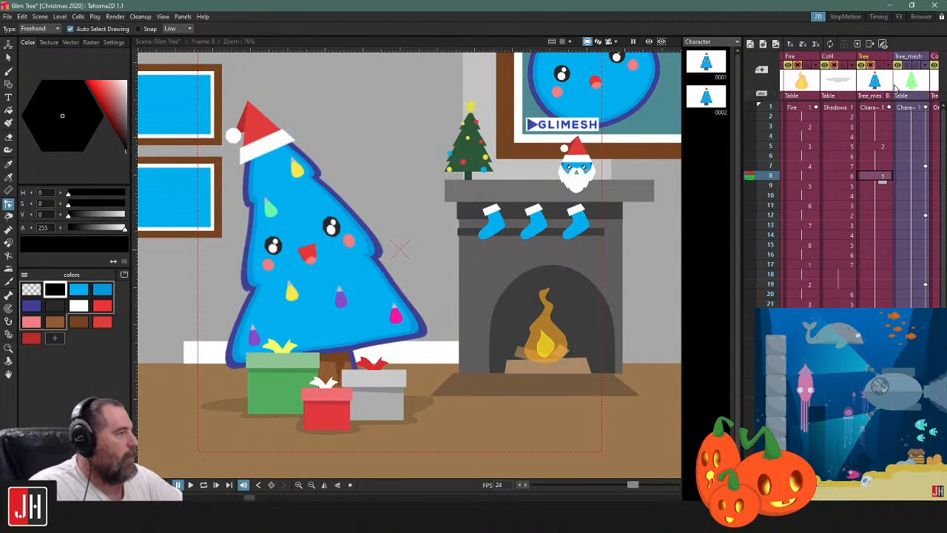
Select the Tree_mesh column at frame 8 and examine the deformation mesh over the tree up close
left_click(907, 58)
left_click_drag(407, 247, 480, 226)
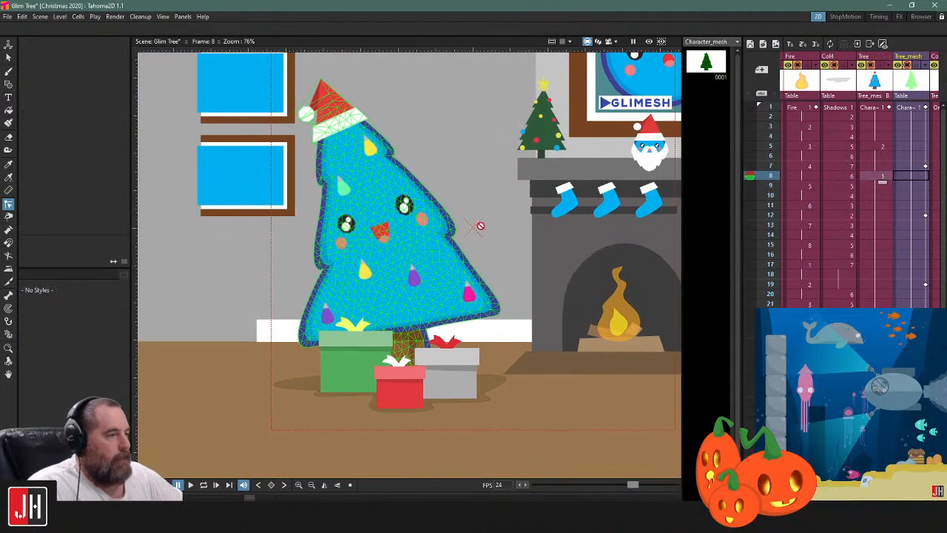
scroll(480, 226, "up", 1)
scroll(340, 218, "up", 2)
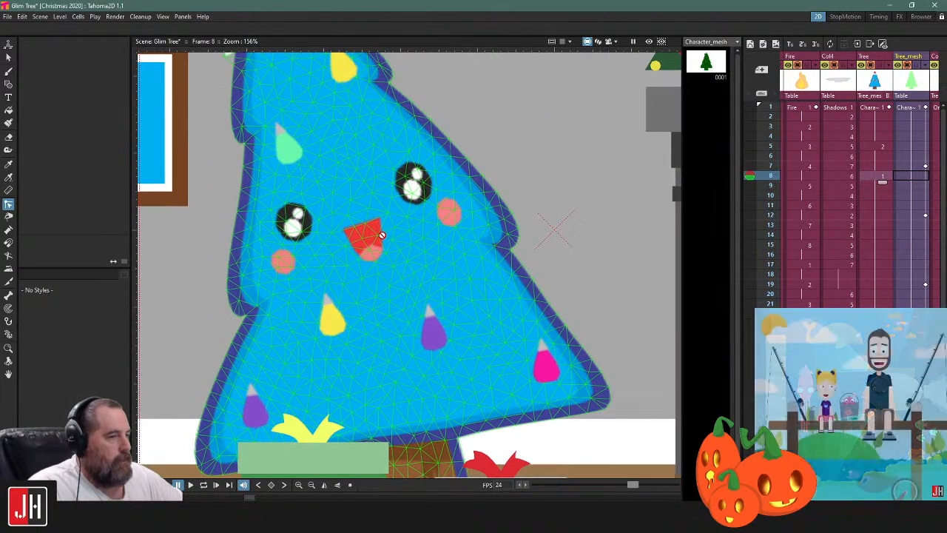
scroll(382, 235, "down", 3)
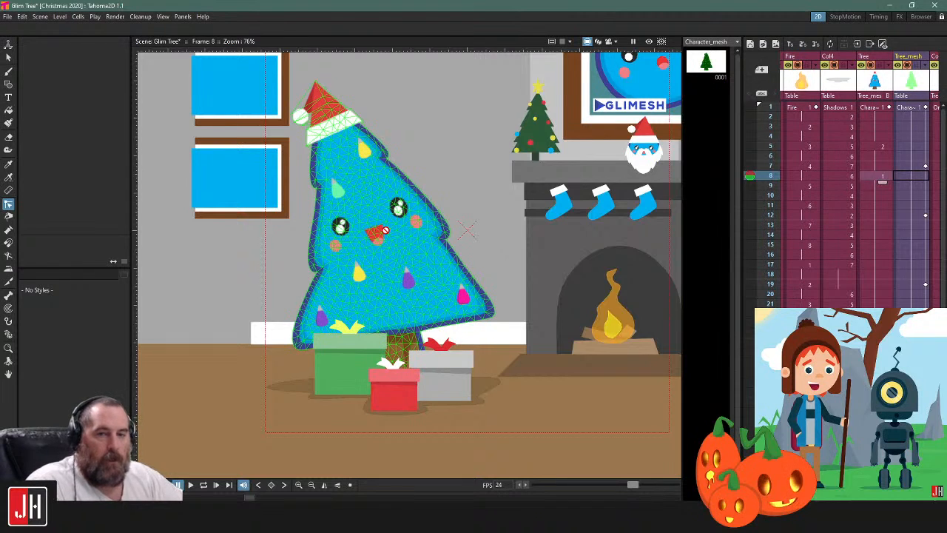
left_click(889, 6)
left_click(910, 8)
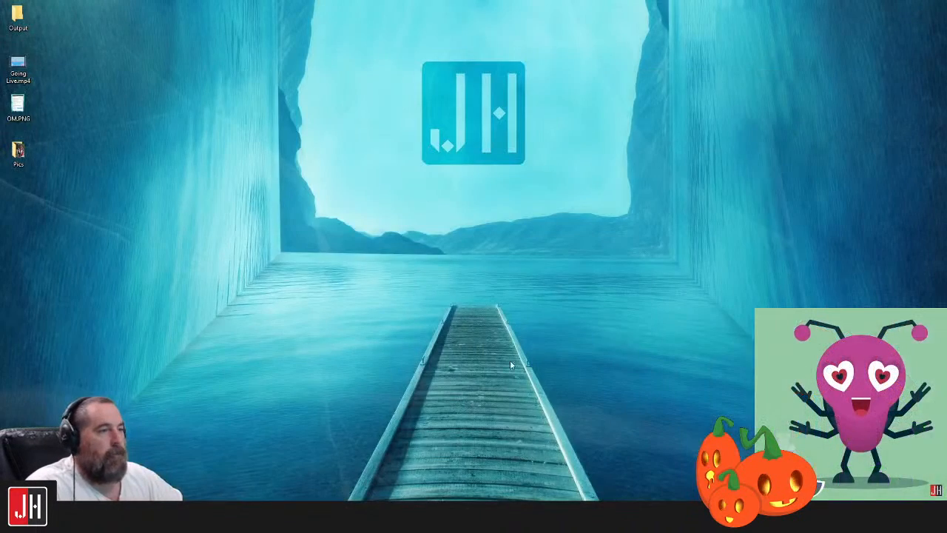
left_click(592, 517)
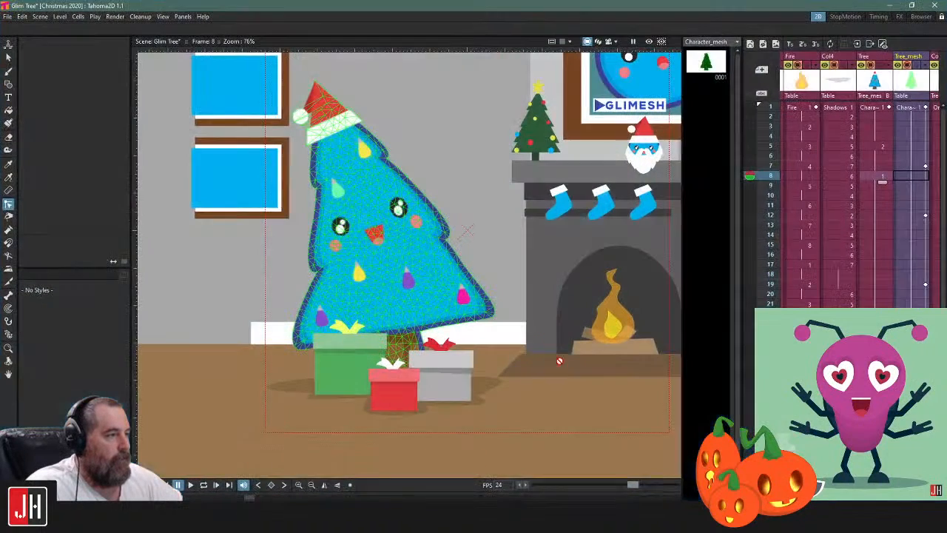
Preview frame 8, examine the rendered tree and presents up close, and turn the preview off
left_click(650, 43)
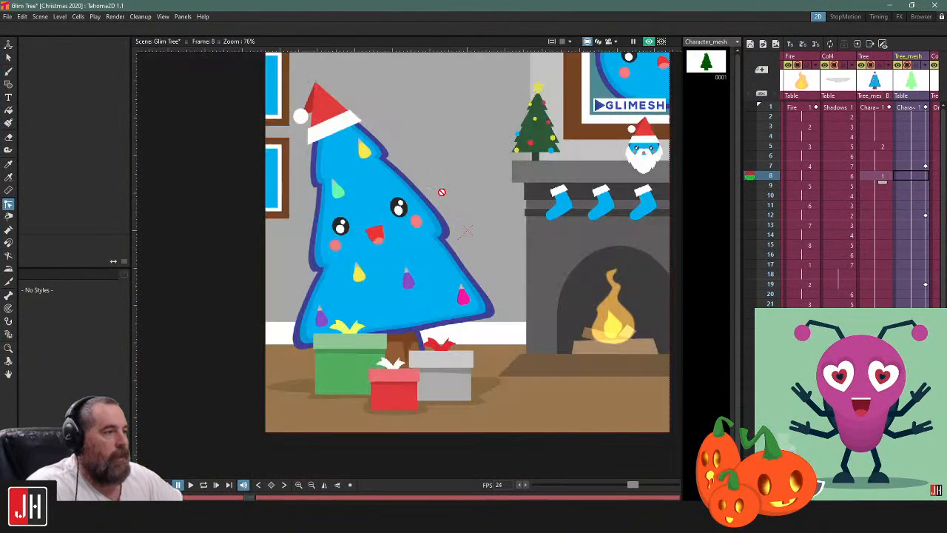
scroll(439, 190, "up", 5)
left_click_drag(553, 356, 557, 339)
left_click_drag(461, 307, 517, 248)
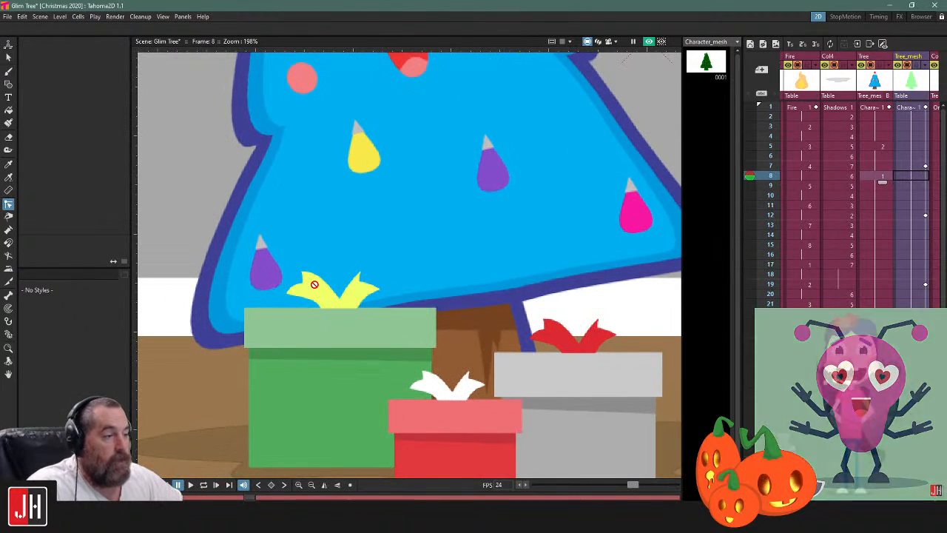
scroll(314, 284, "down", 5)
left_click(649, 42)
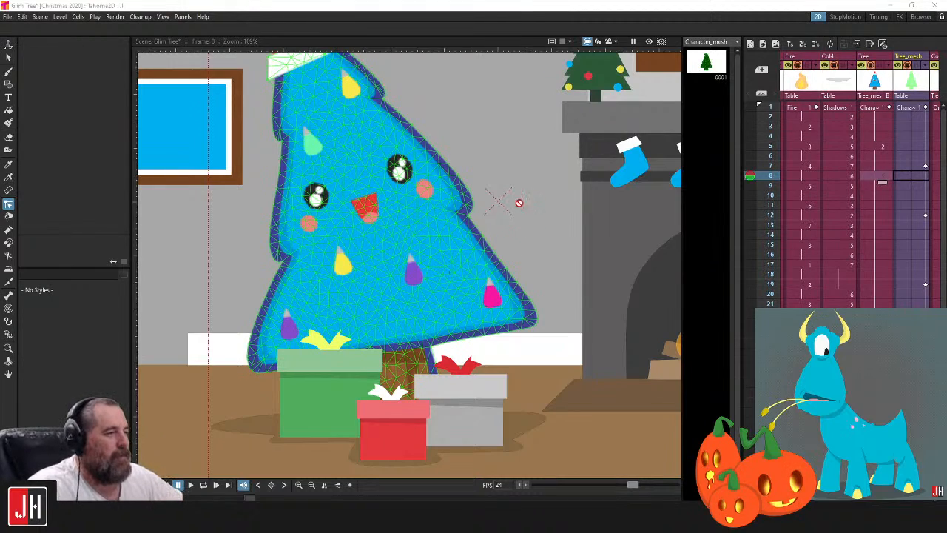
Examine the tree's mesh up close, and play the scene in a loop from the first Tree_mesh frame
scroll(427, 207, "up", 4)
left_click_drag(201, 345, 318, 283)
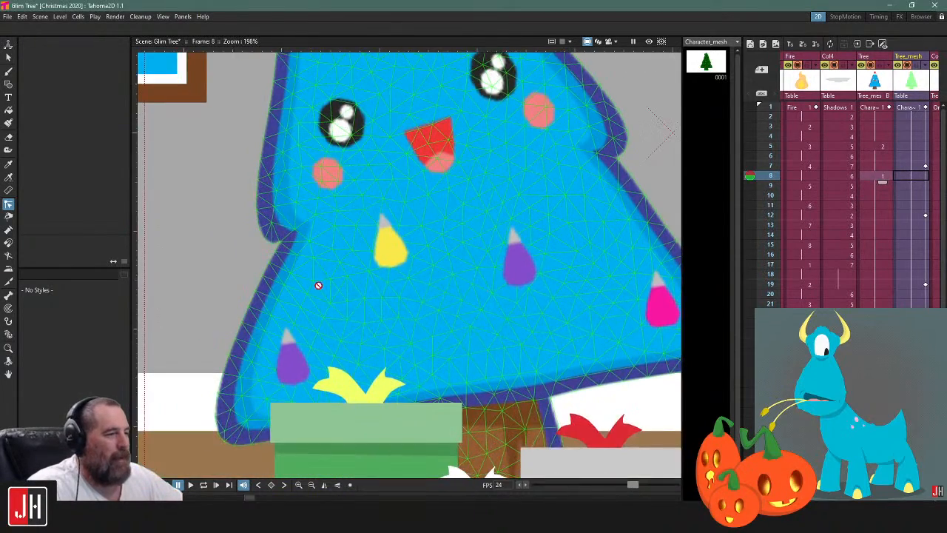
scroll(342, 279, "up", 4)
scroll(341, 279, "down", 10)
left_click_drag(579, 208, 522, 261)
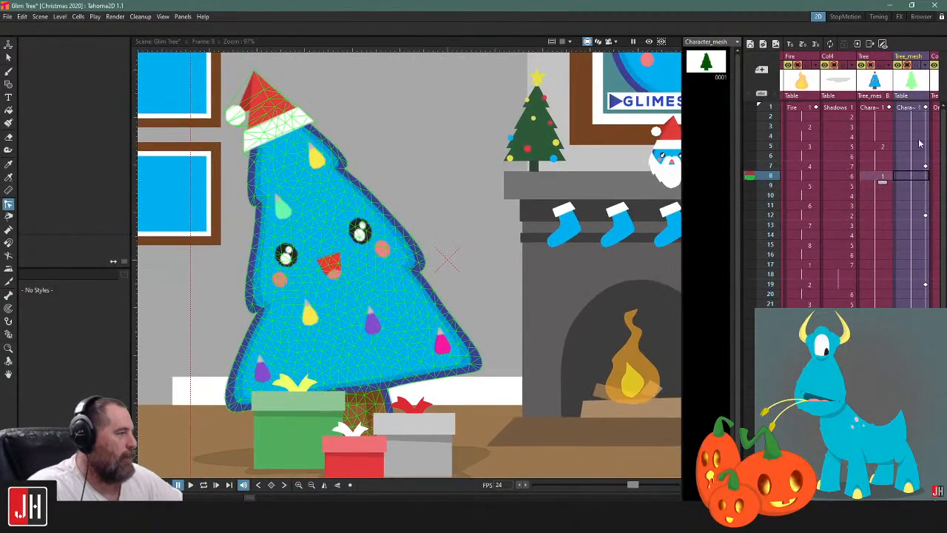
left_click(914, 111)
key("l")
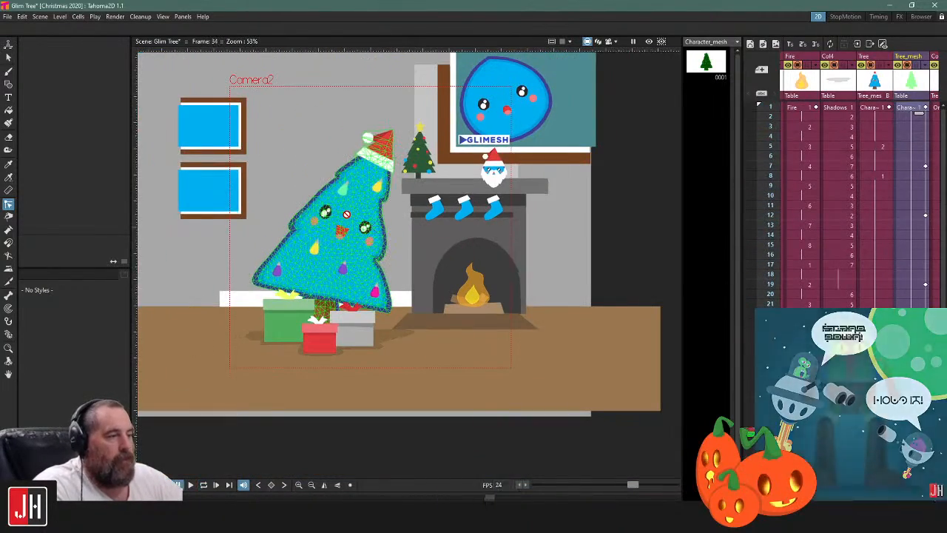
Start loading another scene and browse the project folders inside the Tahoma directory
left_click(8, 16)
left_click(30, 51)
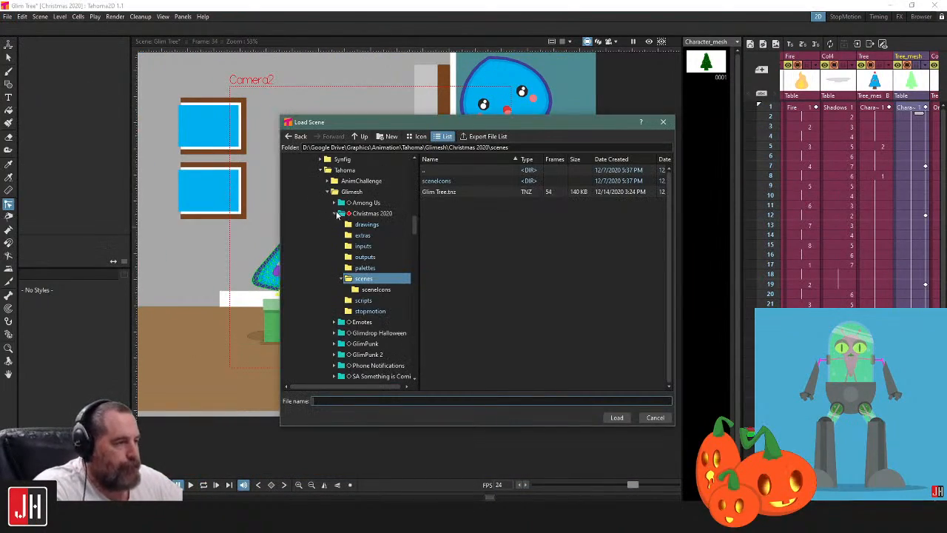
left_click(339, 213)
scroll(337, 302, "down", 1)
left_click(327, 301)
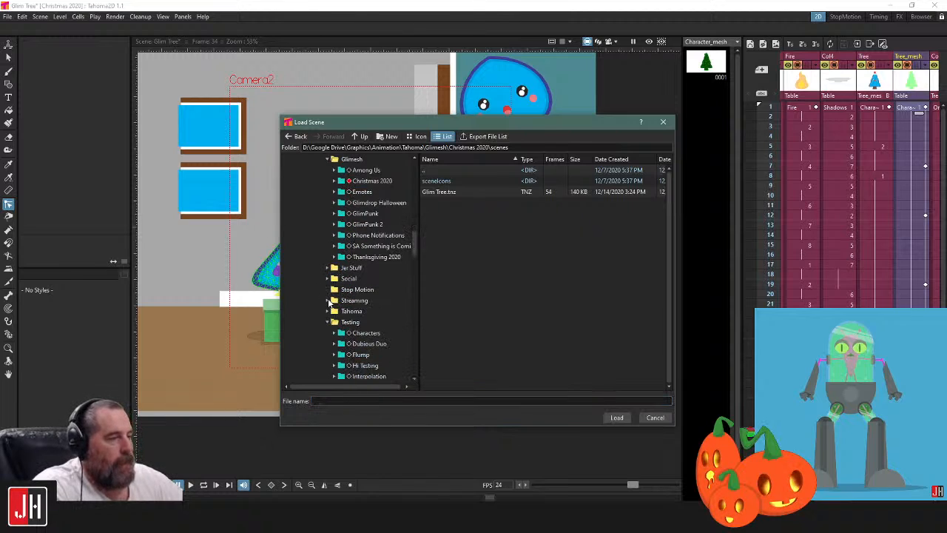
scroll(341, 298, "down", 3)
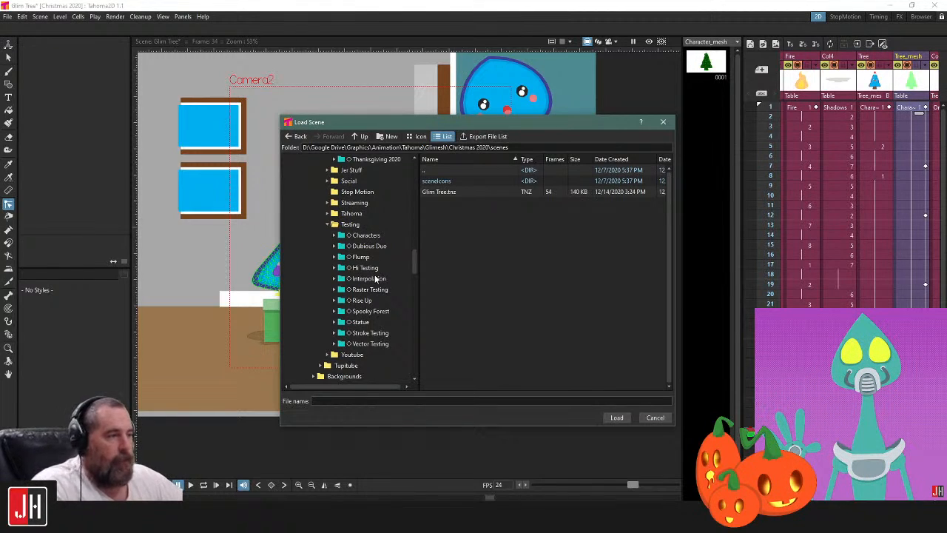
scroll(357, 282, "up", 4)
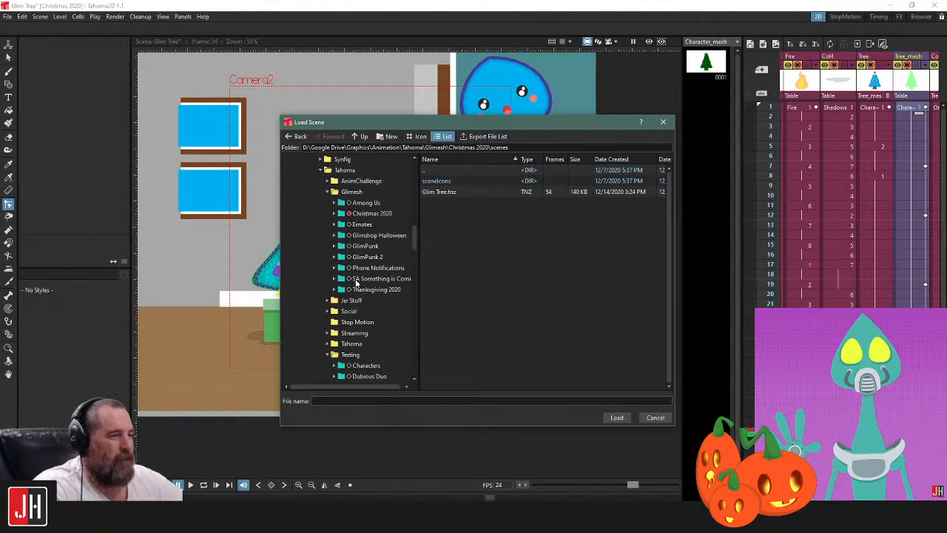
scroll(356, 282, "up", 2)
scroll(352, 276, "down", 1)
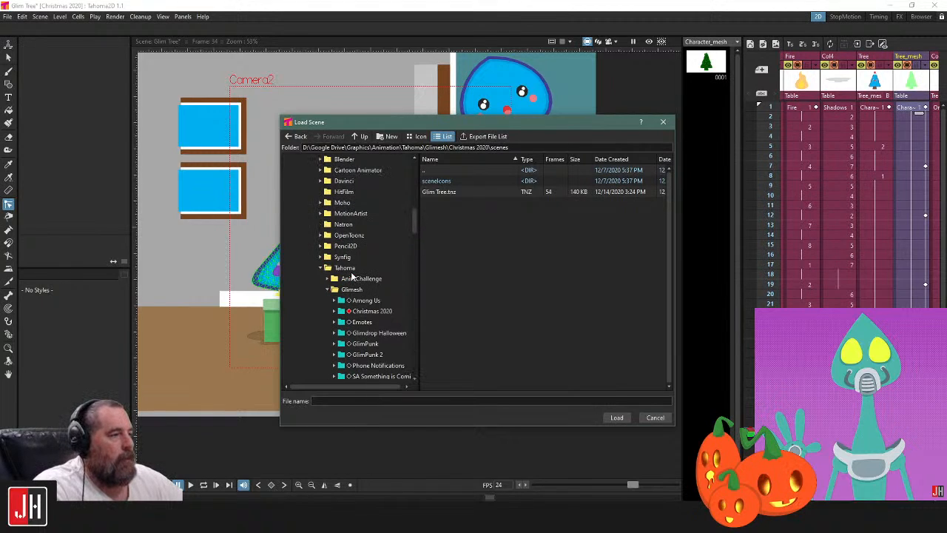
Switch to the 11-20 Thor project in the AnimChallenge folder and load its Thor.tnz scene
left_click(328, 214)
left_click(363, 234)
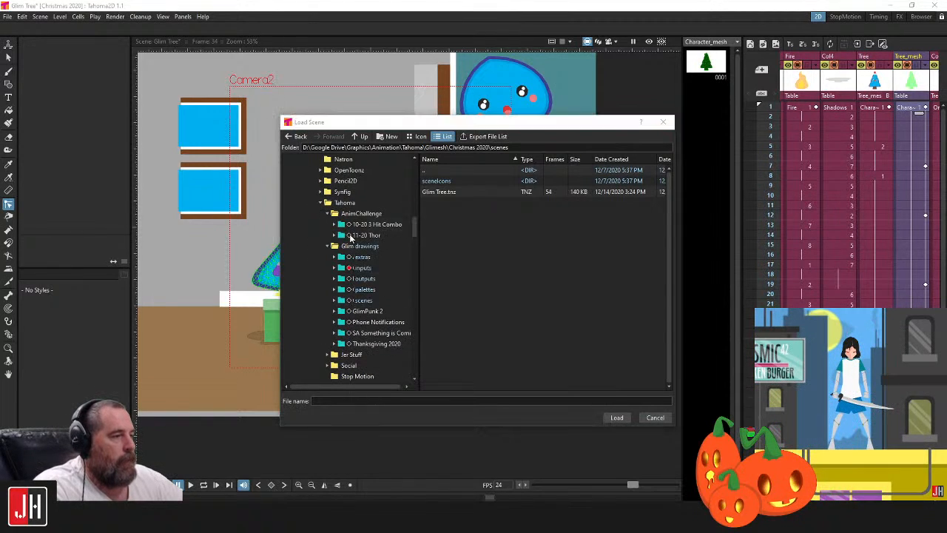
left_click(507, 271)
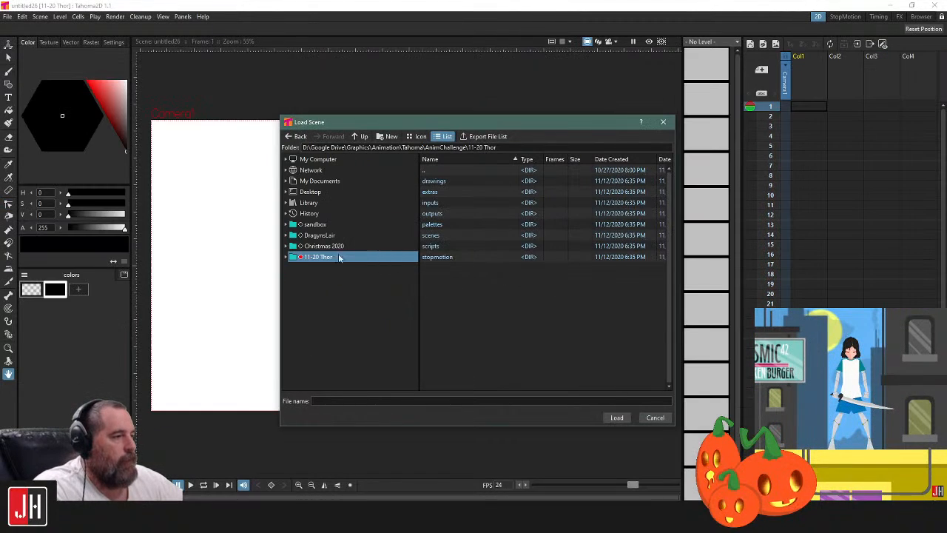
left_click(286, 256)
left_click(314, 327)
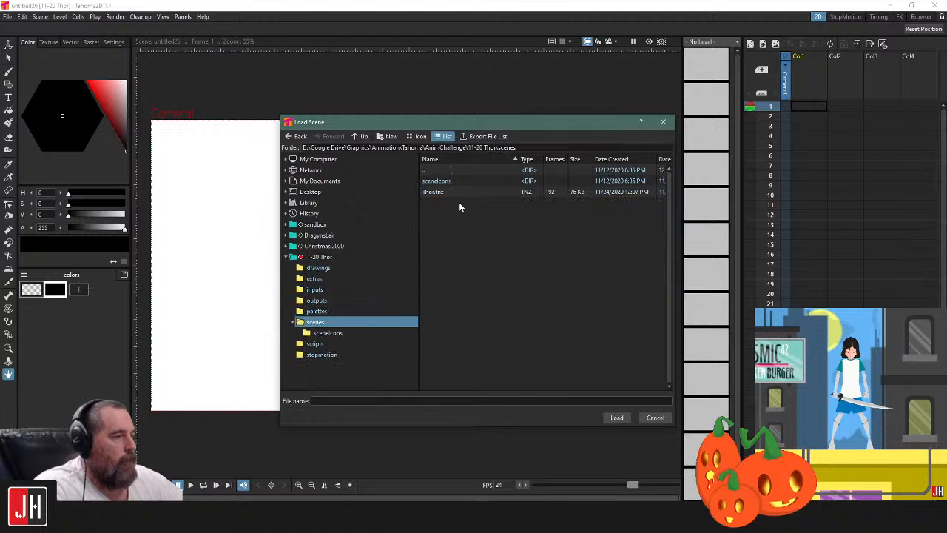
double_click(453, 192)
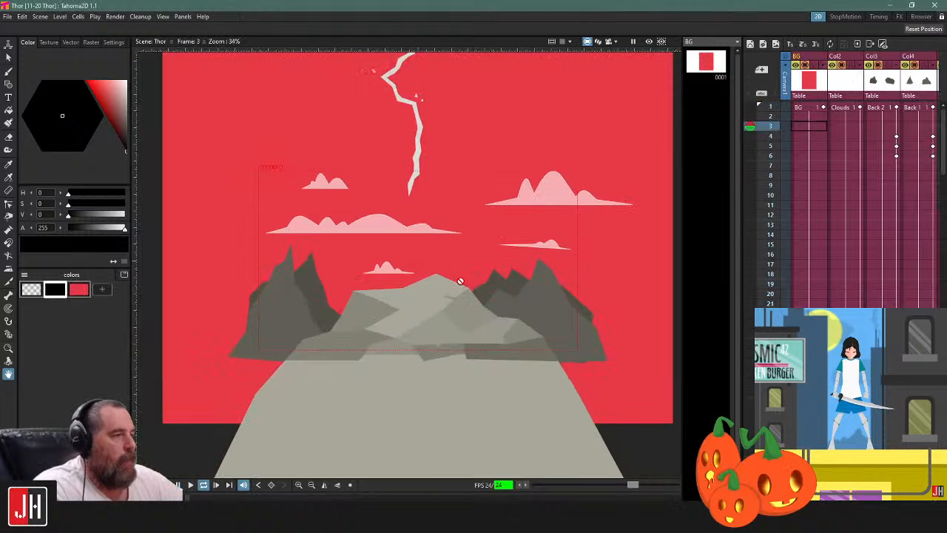
Switch to camera view and play the Thor scene in a loop, full screen and fitted to the window
left_click(608, 42)
scroll(410, 237, "up", 2)
left_click_drag(410, 239, 458, 255)
key("l")
right_click(459, 254)
left_click(477, 260)
right_click(452, 247)
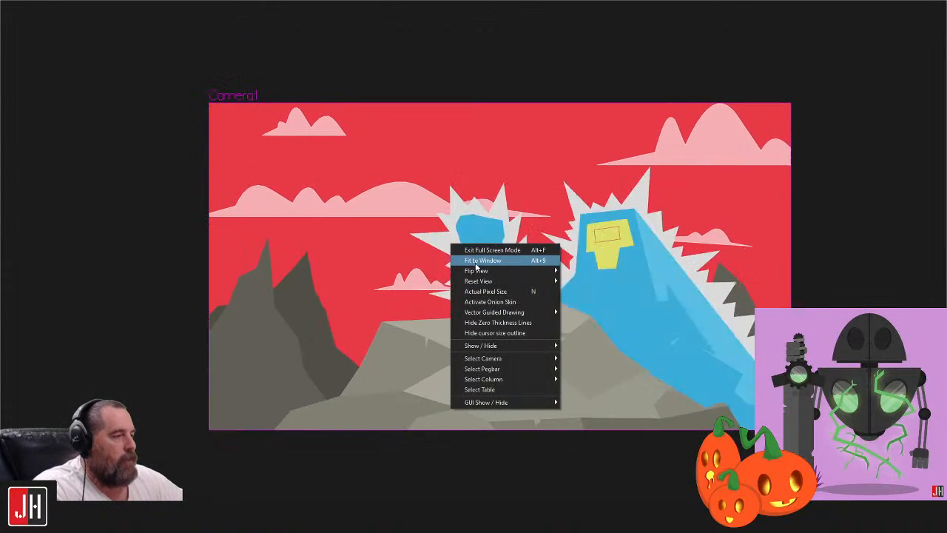
left_click(480, 261)
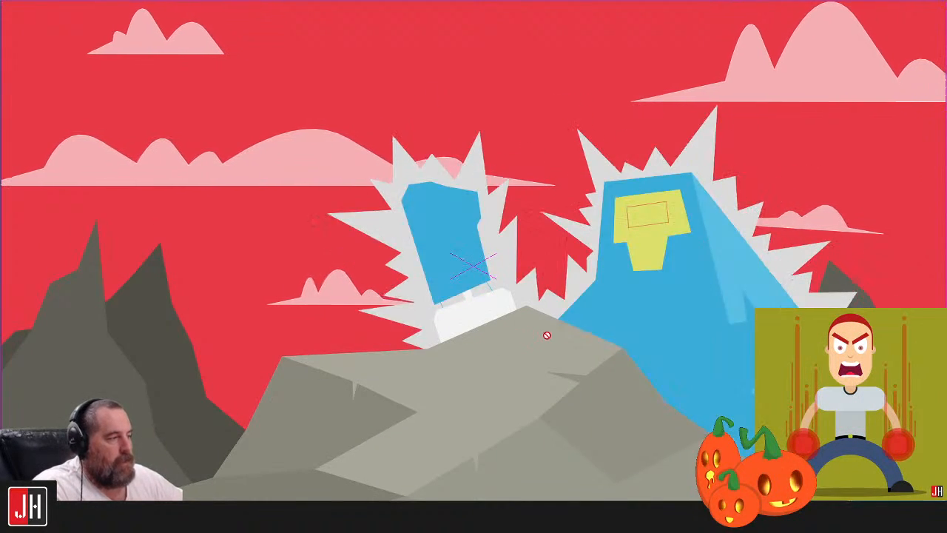
Stop the playback and exit full screen mode
key("p")
scroll(668, 297, "down", 4)
key("grave")
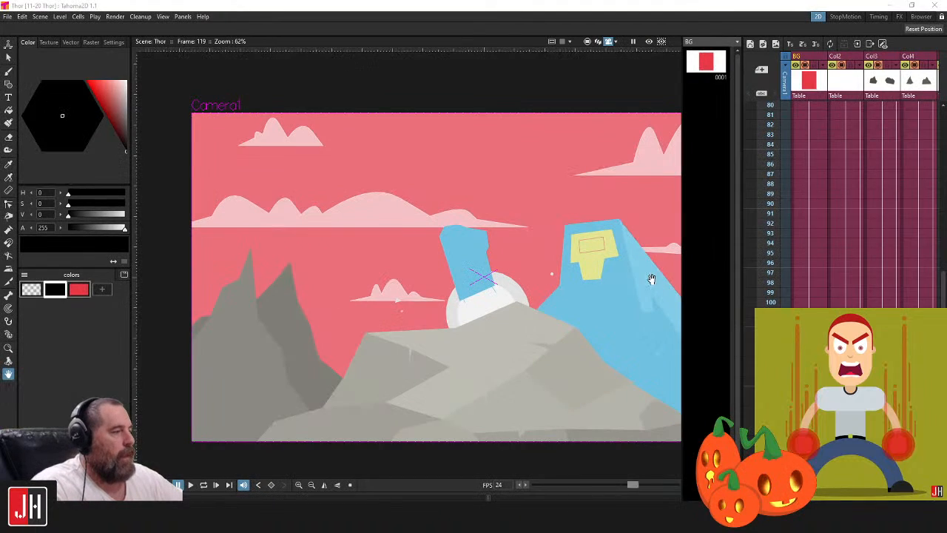
Return to frame 1 and select the first cells of the Back 1 and Back 2 background levels
left_click(890, 98)
left_click(923, 98)
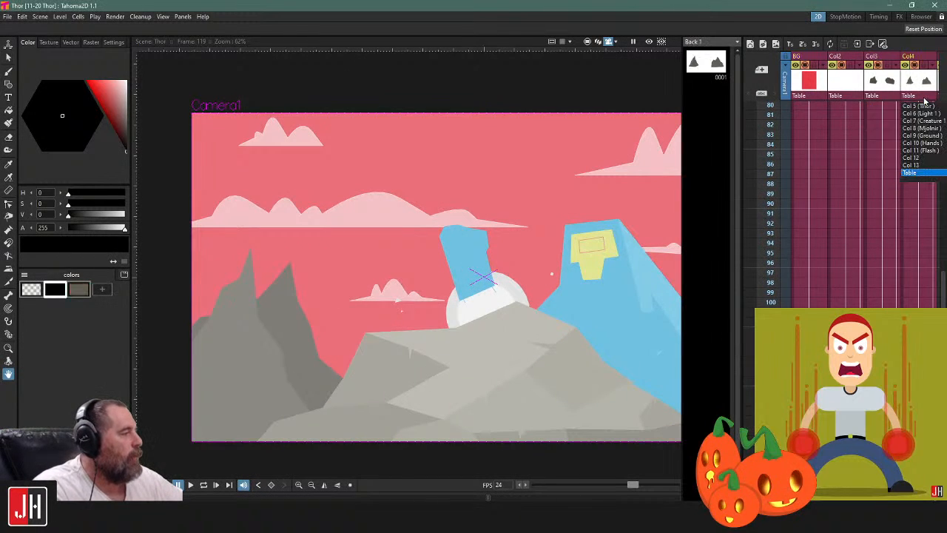
scroll(873, 117, "up", 8)
left_click(871, 116)
scroll(890, 125, "up", 5)
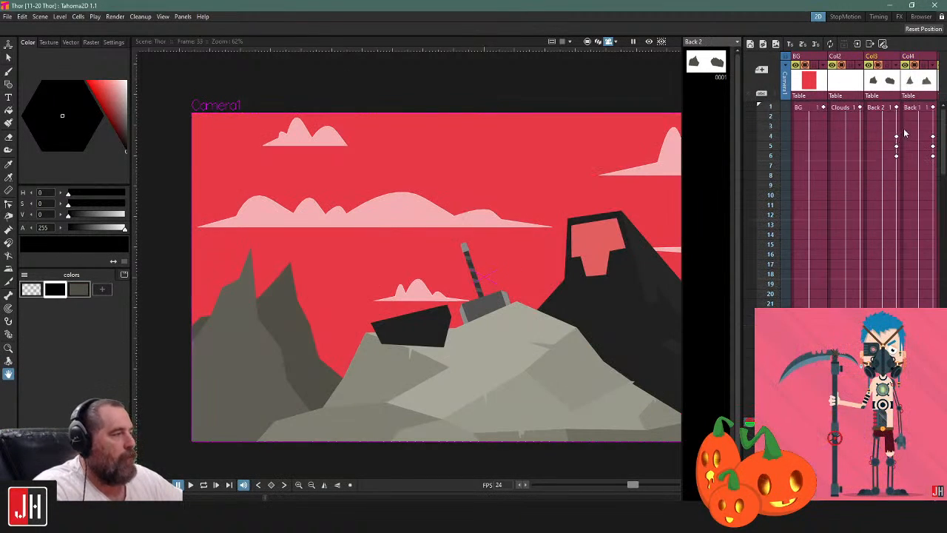
left_click(912, 111)
left_click(870, 109)
Step forward through the Creature 1 column from frame 15 to examine how the creature emerges
scroll(858, 185, "right", 10)
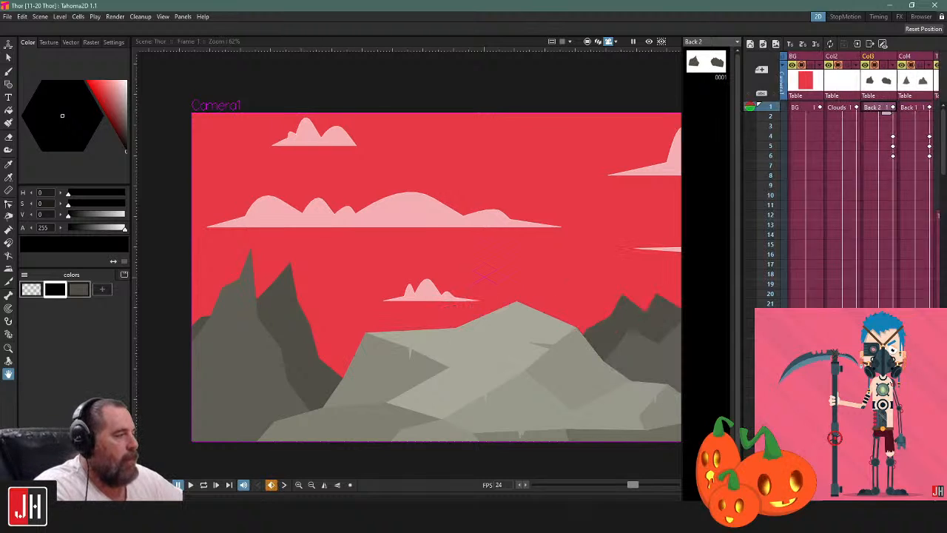
scroll(858, 185, "left", 4)
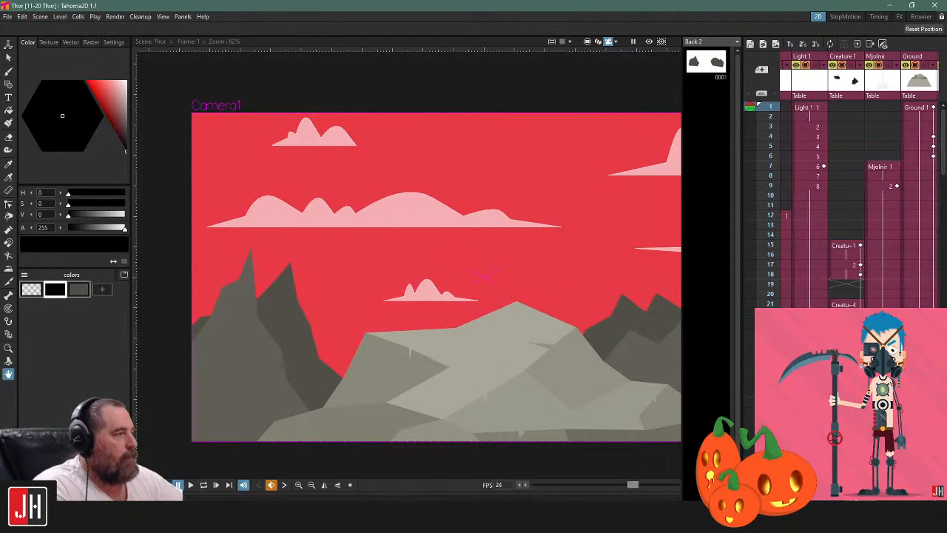
left_click(843, 245)
key("Down")
key("Down")
key("Down")
key("Down")
key("Down")
key("Down")
key("Down")
key("Down")
key("Down")
key("Down")
key("Down")
key("Down")
key("Down")
key("Down")
key("Down")
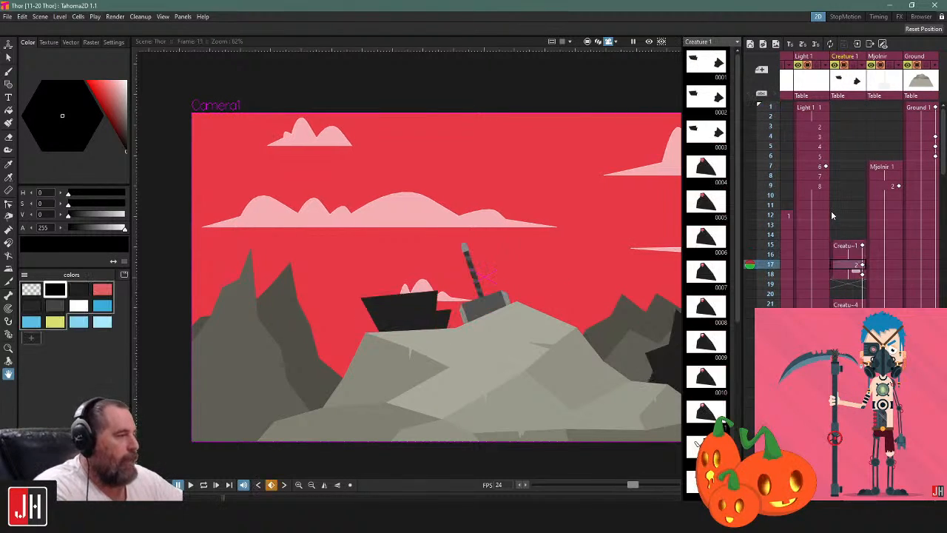
key("Down")
key("Down")
key("Down")
key("Down")
key("Down")
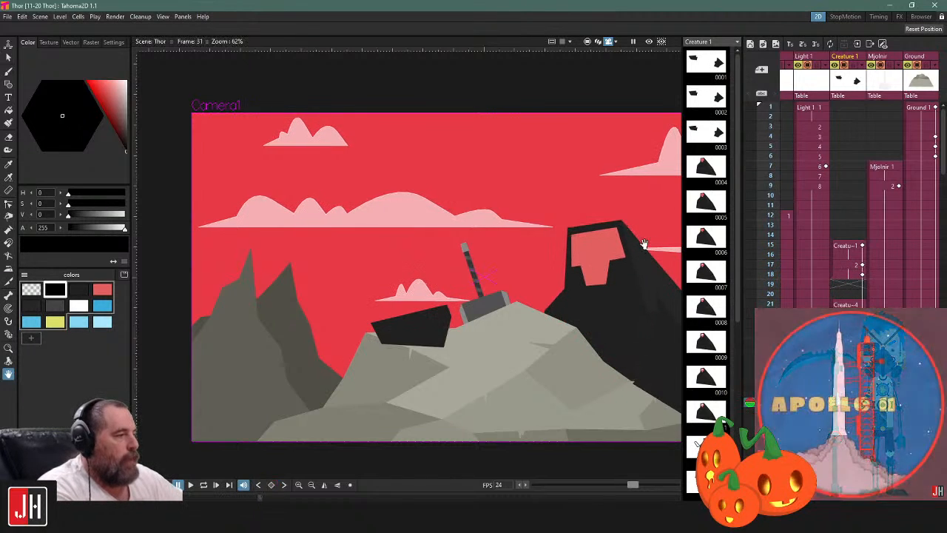
Step back and forth through the Creature 1 frames to examine the creature rising behind the rock and its face animation
left_click_drag(667, 248, 534, 245)
key("Down")
key("Down")
key("Down")
key("Down")
key("Down")
key("Down")
key("Down")
key("Down")
key("Down")
key("Down")
key("Up")
key("Up")
key("Up")
key("Up")
key("Up")
key("Up")
key("Up")
key("Up")
key("Up")
key("Up")
key("Up")
key("Up")
key("Up")
key("Up")
key("Up")
key("Up")
key("Up")
key("Up")
key("Up")
key("Up")
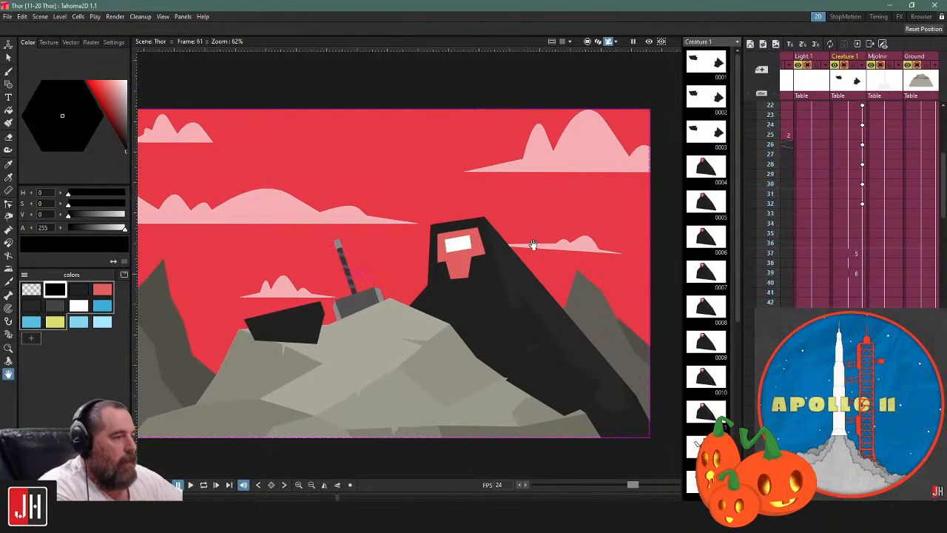
key("Up")
key("Up")
key("Up")
key("Up")
key("Up")
key("Up")
key("Up")
key("Up")
key("Down")
key("Down")
key("Down")
key("Down")
key("Down")
key("Down")
key("Down")
key("Down")
key("Down")
key("Down")
key("Down")
key("Down")
key("Down")
key("Down")
key("Down")
key("Down")
key("Down")
key("Down")
key("Down")
key("Down")
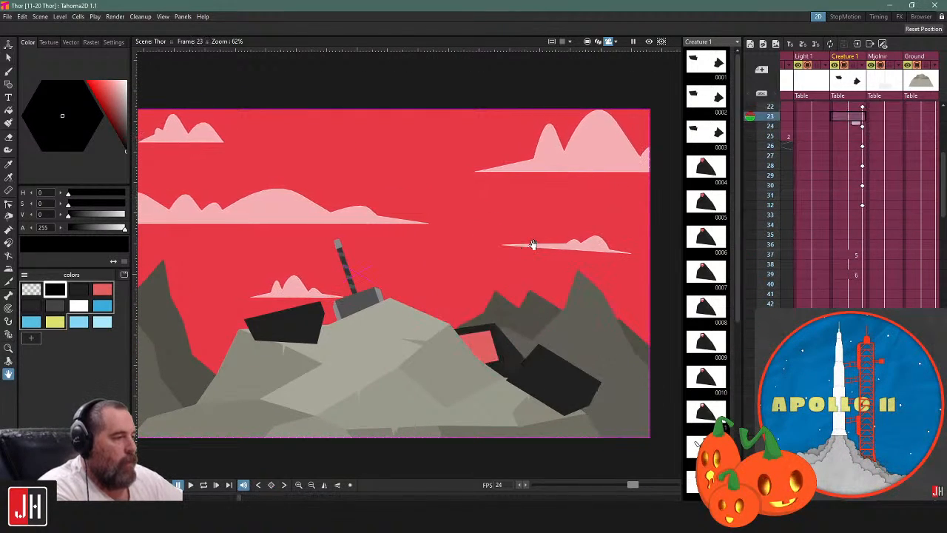
key("Down")
key("Down")
key("Down")
key("Down")
key("Down")
key("Down")
key("Down")
key("Down")
key("Down")
key("Down")
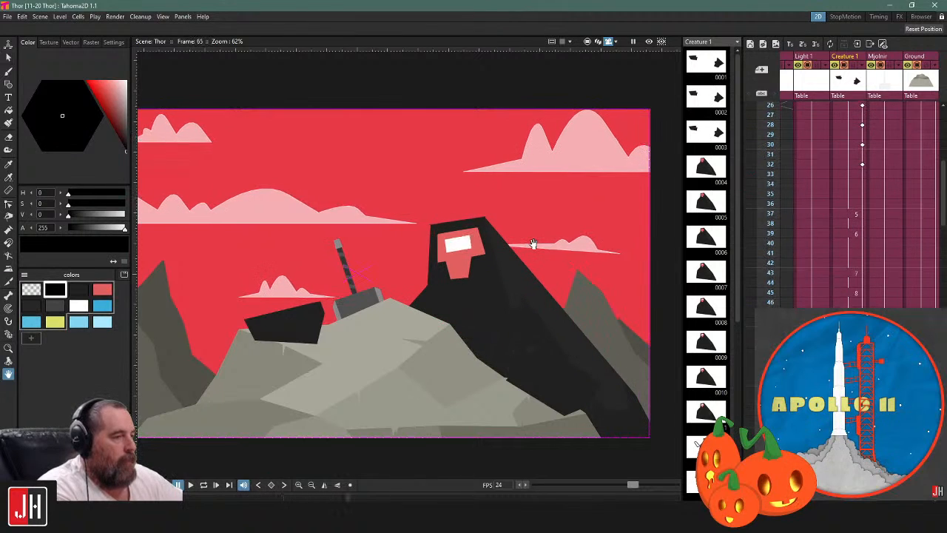
key("Up")
key("Up")
key("Up")
key("Up")
key("Up")
key("Up")
key("Up")
key("Up")
key("Up")
key("Up")
key("Up")
key("Up")
key("Up")
key("Up")
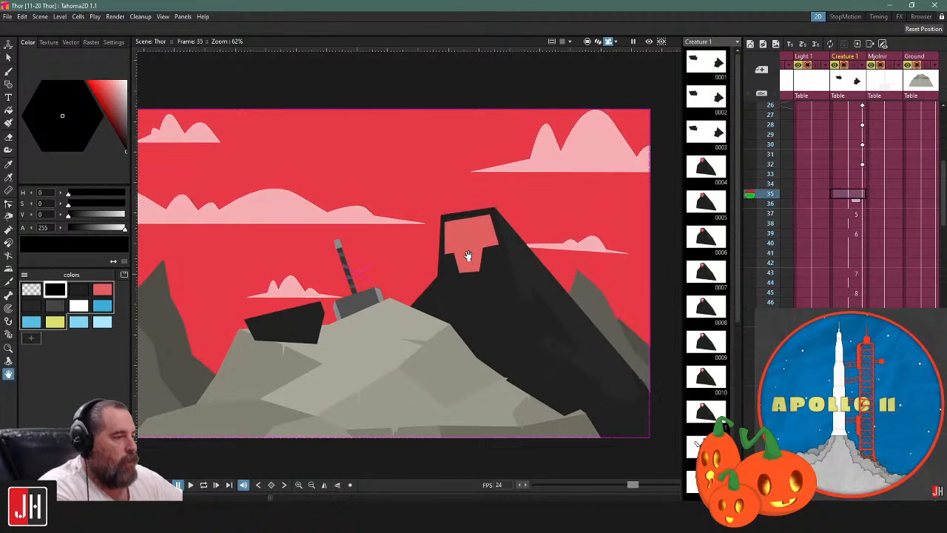